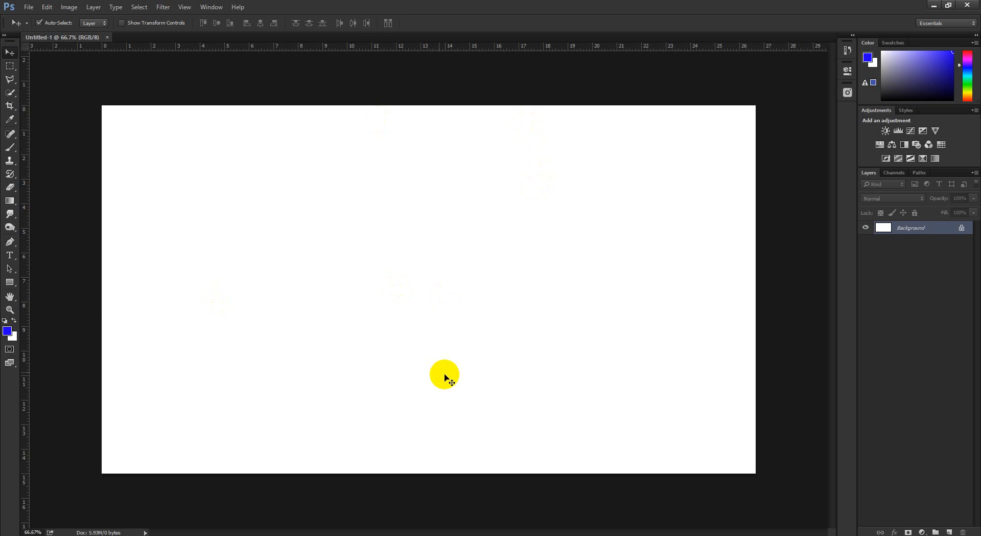
# Place Flowers.jpg from the Photoshop folder on the Desktop into the blank document as an embedded image
pyautogui.click(29, 8)
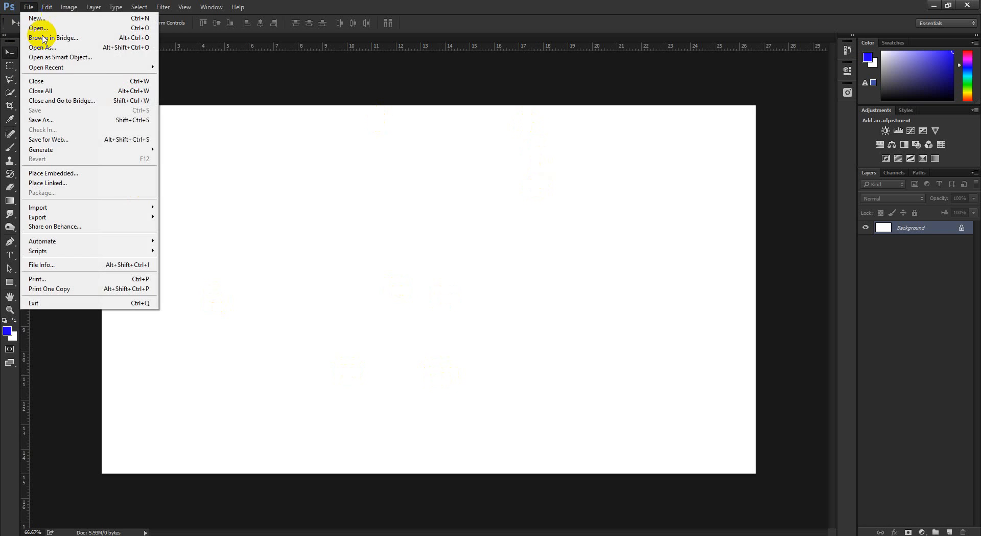
pyautogui.click(79, 174)
pyautogui.scroll(-1, 277, 164)
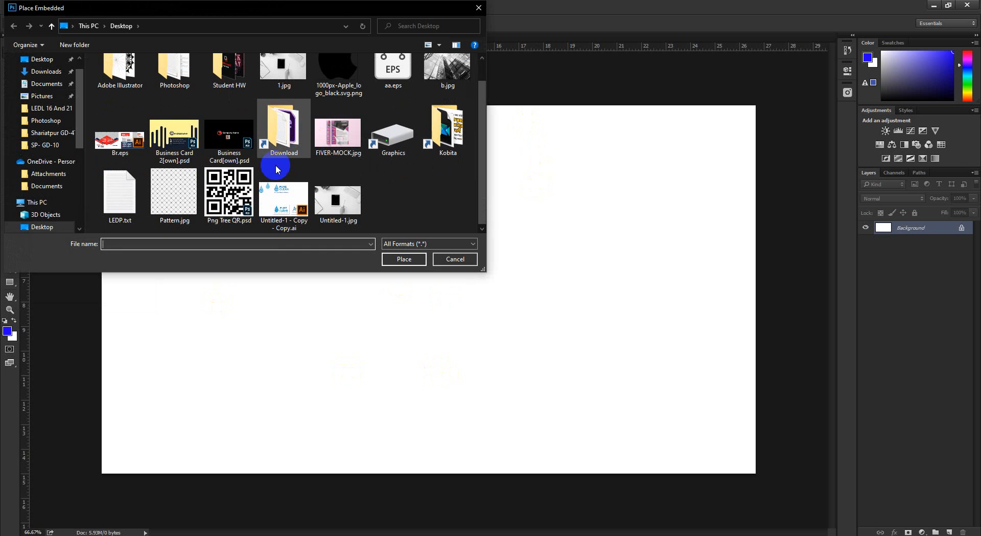
pyautogui.scroll(1, 388, 145)
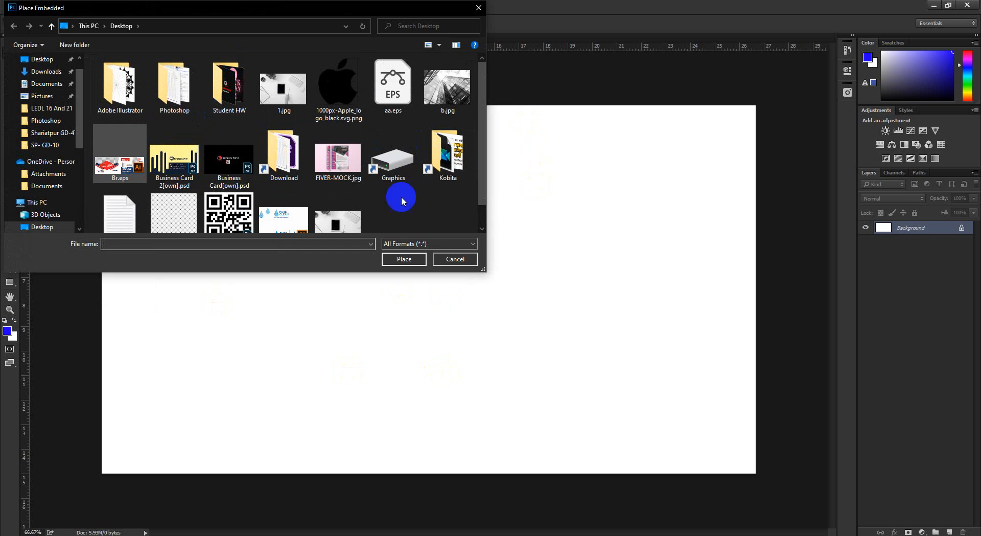
pyautogui.doubleClick(175, 97)
pyautogui.scroll(-4, 147, 227)
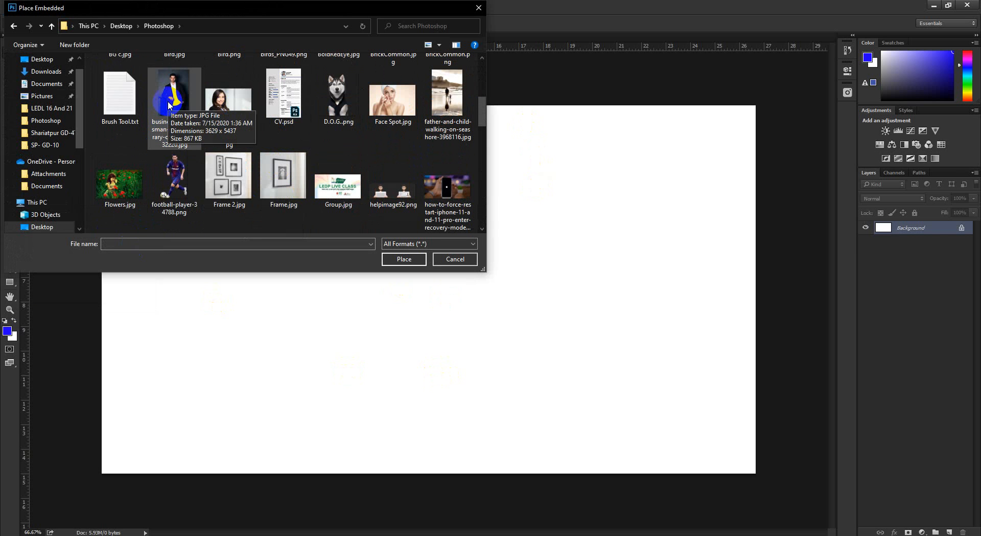
pyautogui.scroll(4, 135, 199)
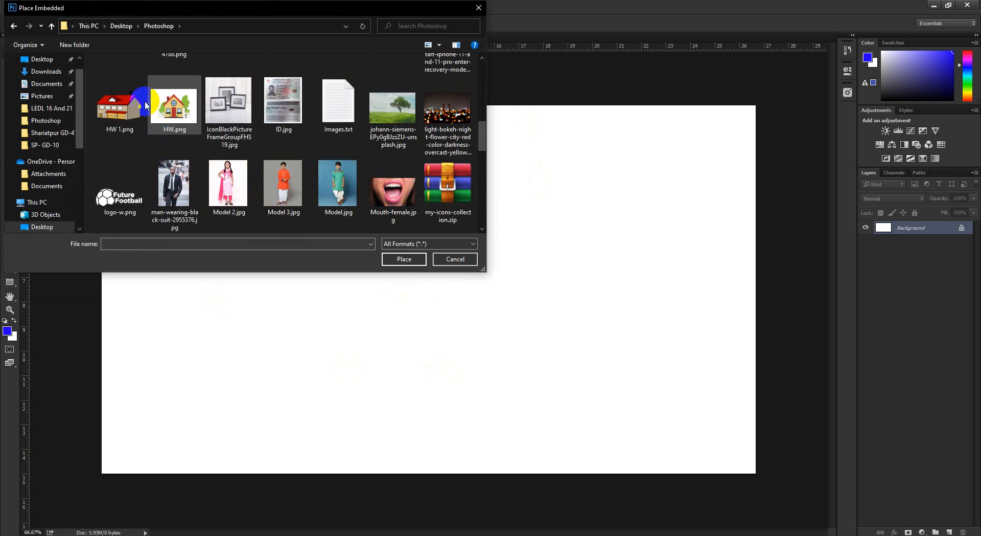
pyautogui.scroll(-4, 107, 131)
pyautogui.click(111, 161)
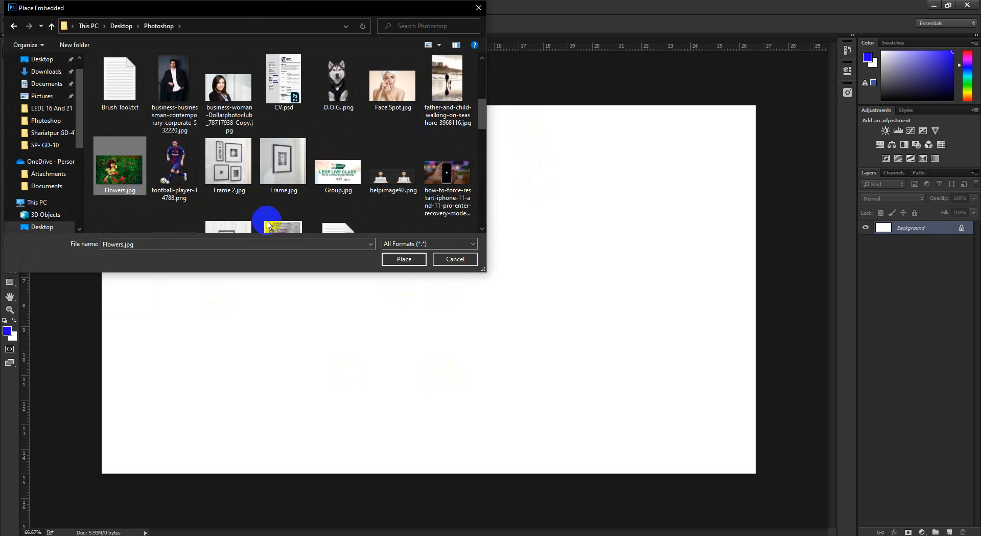
pyautogui.click(403, 258)
pyautogui.click(360, 22)
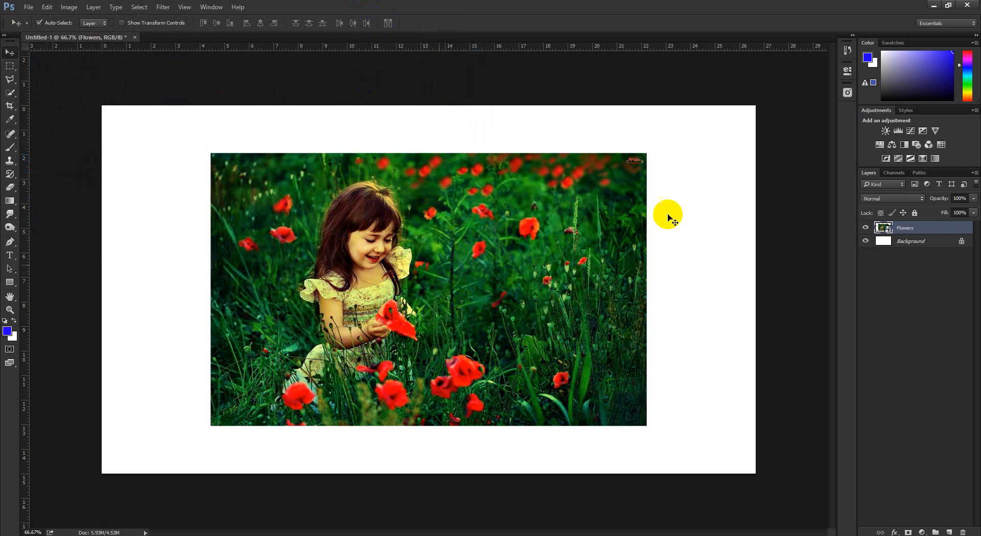
pyautogui.moveTo(486, 256); pyautogui.dragTo(511, 284)
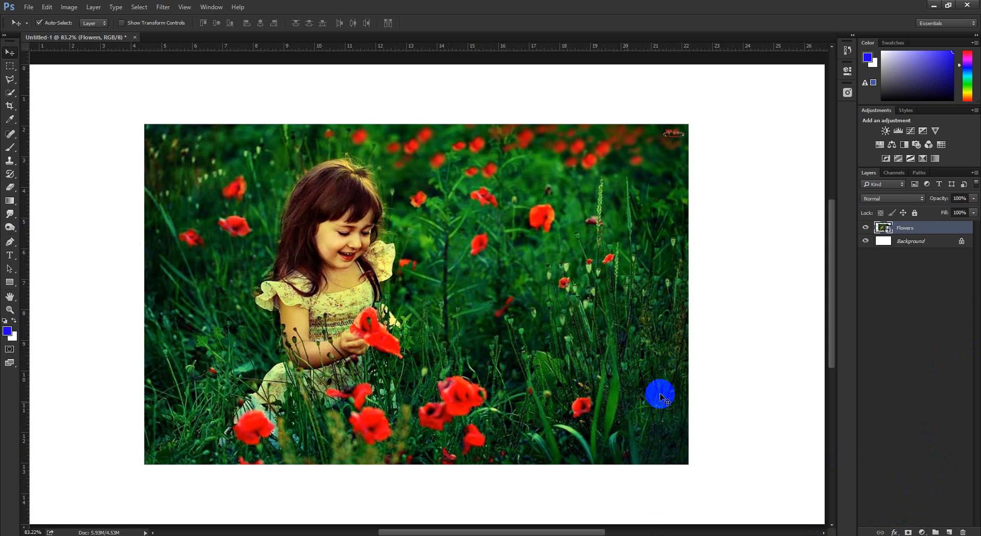
pyautogui.moveTo(657, 394); pyautogui.dragTo(641, 389)
pyautogui.click(924, 279)
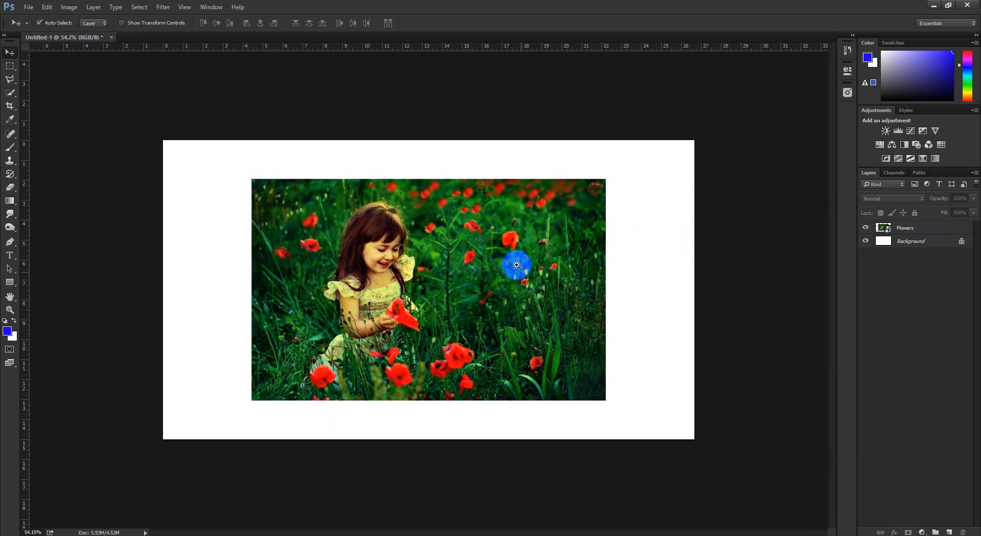
pyautogui.scroll(3, 526, 274)
pyautogui.scroll(-3, 532, 281)
pyautogui.click(642, 335)
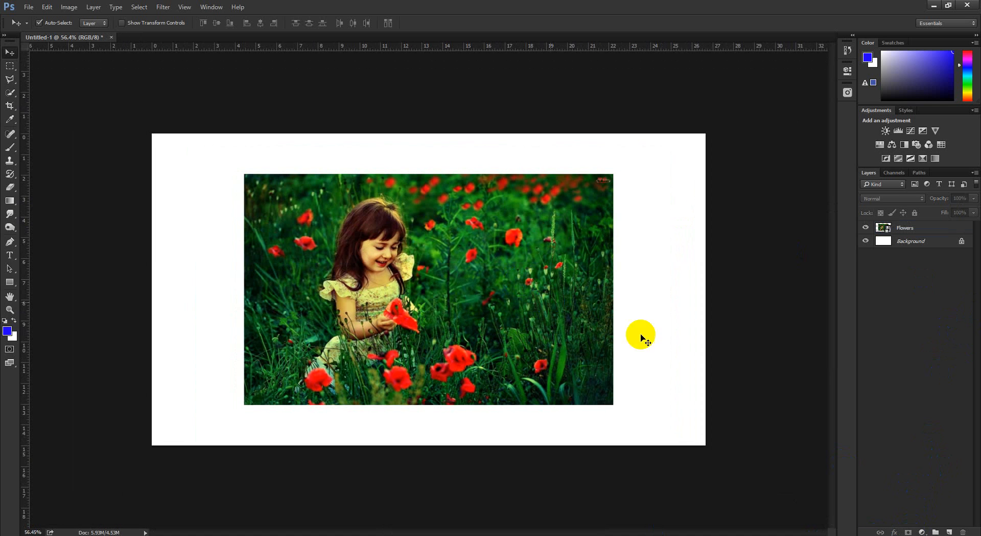
# Add a layer mask to the Flowers layer and make the mask active for editing
pyautogui.click(918, 233)
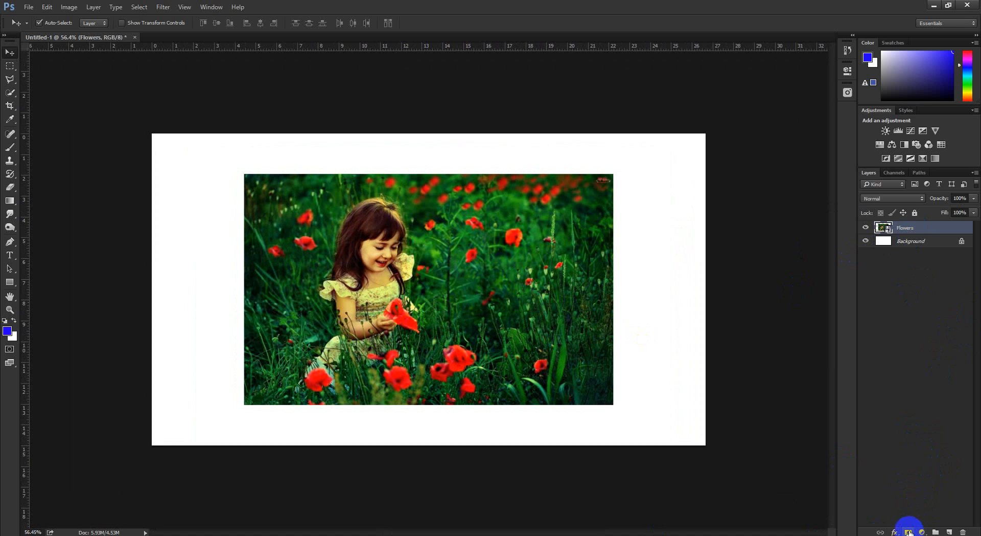
pyautogui.click(909, 532)
pyautogui.click(911, 228)
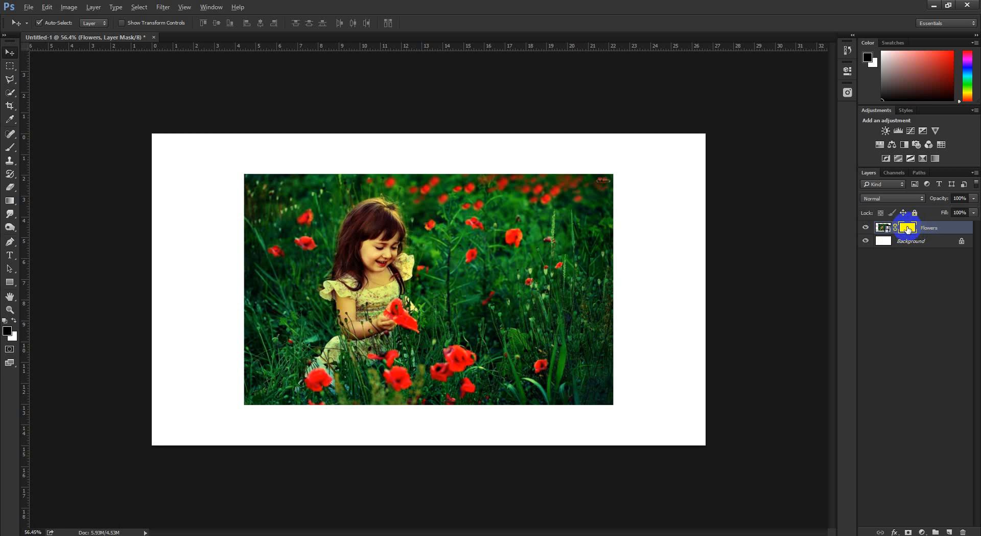
# Switch repeatedly between the Flowers layer's mask on its own and the normal image to examine the unpainted mask
pyautogui.keyDown('alt'); pyautogui.click(908, 229); pyautogui.keyUp('alt')
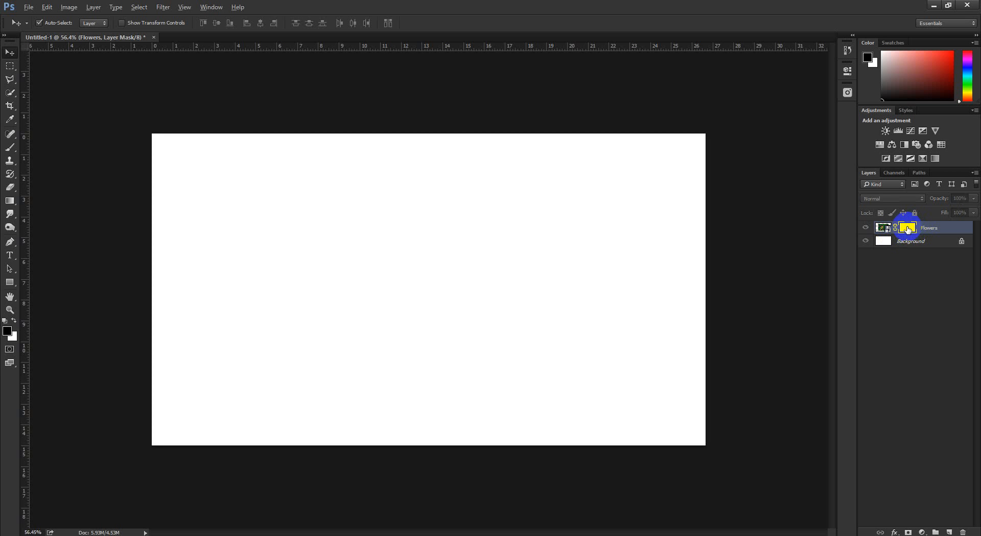
pyautogui.keyDown('alt'); pyautogui.click(908, 229); pyautogui.keyUp('alt')
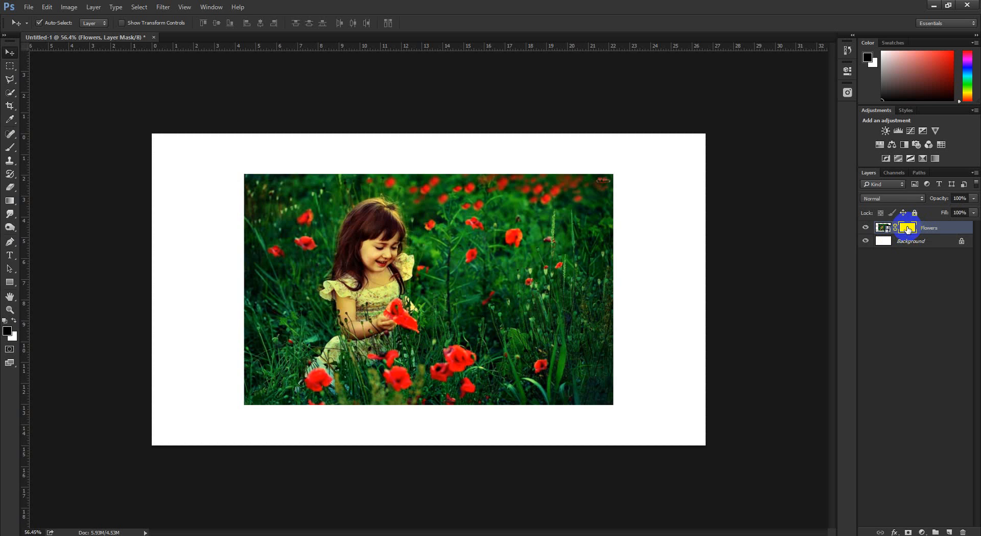
pyautogui.keyDown('alt'); pyautogui.click(907, 229); pyautogui.keyUp('alt')
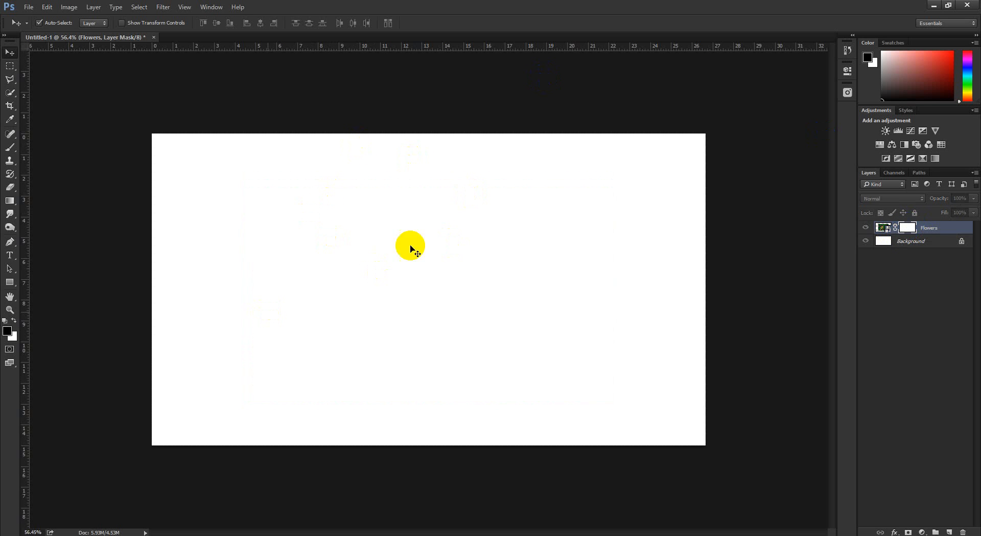
pyautogui.keyDown('alt'); pyautogui.click(907, 230); pyautogui.keyUp('alt')
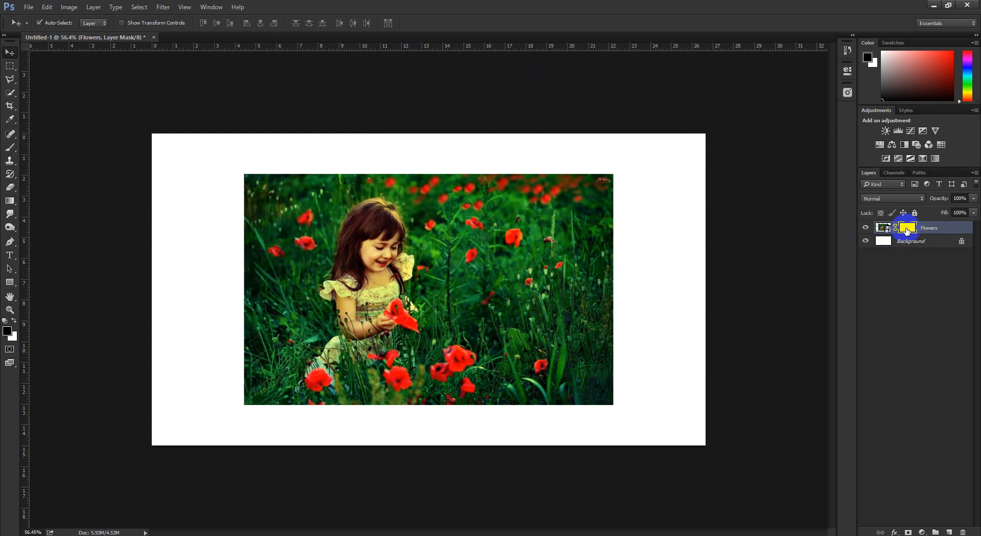
pyautogui.keyDown('alt'); pyautogui.click(907, 230); pyautogui.keyUp('alt')
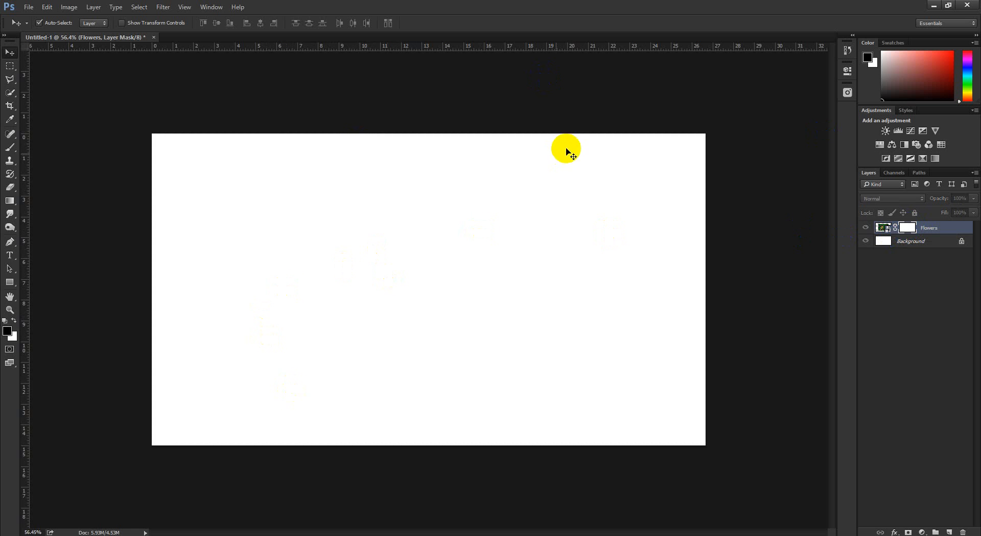
pyautogui.keyDown('alt'); pyautogui.click(908, 229); pyautogui.keyUp('alt')
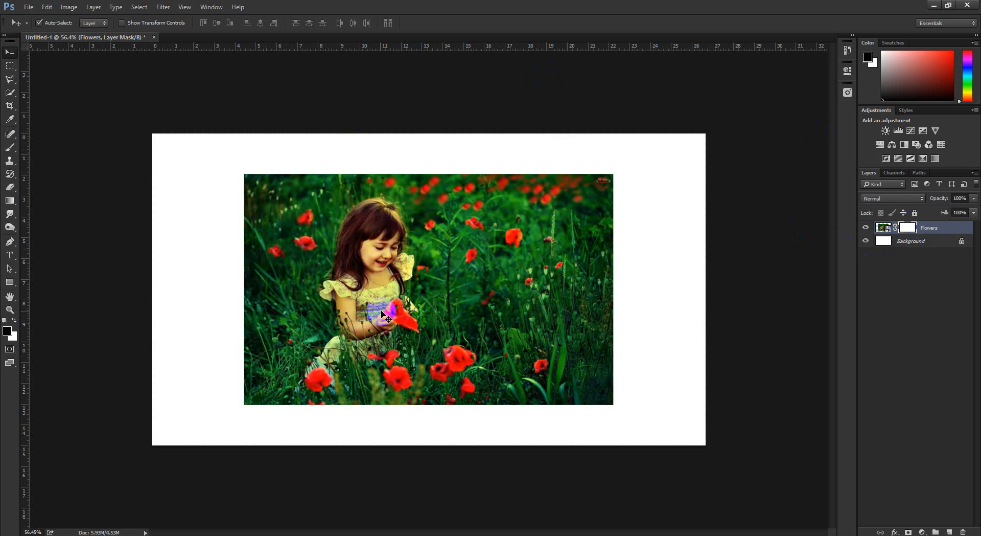
# With the Brush, paint a black vertical band down the mask's middle and cover the whole mask in black using a 1022 px brush
pyautogui.press('b')
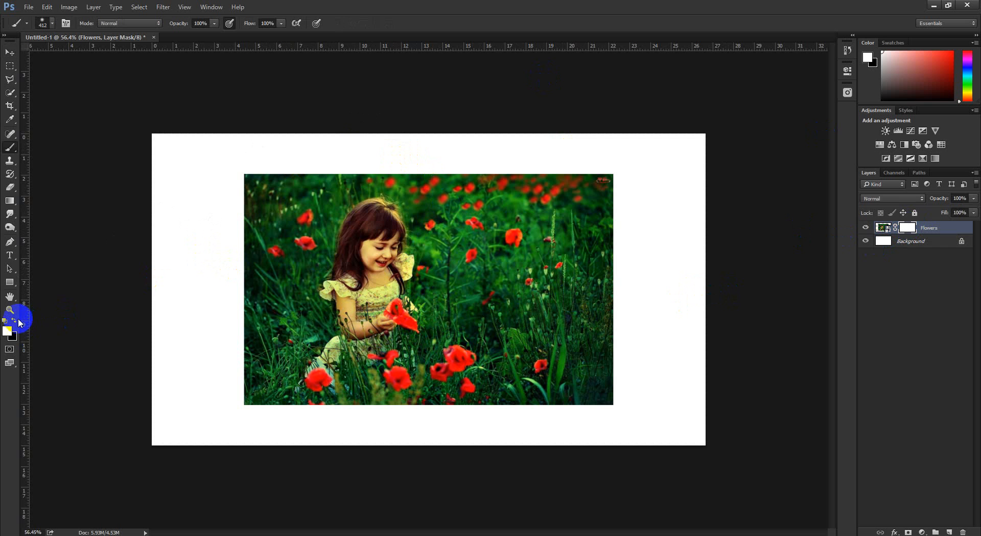
pyautogui.moveTo(412, 110); pyautogui.dragTo(407, 520)
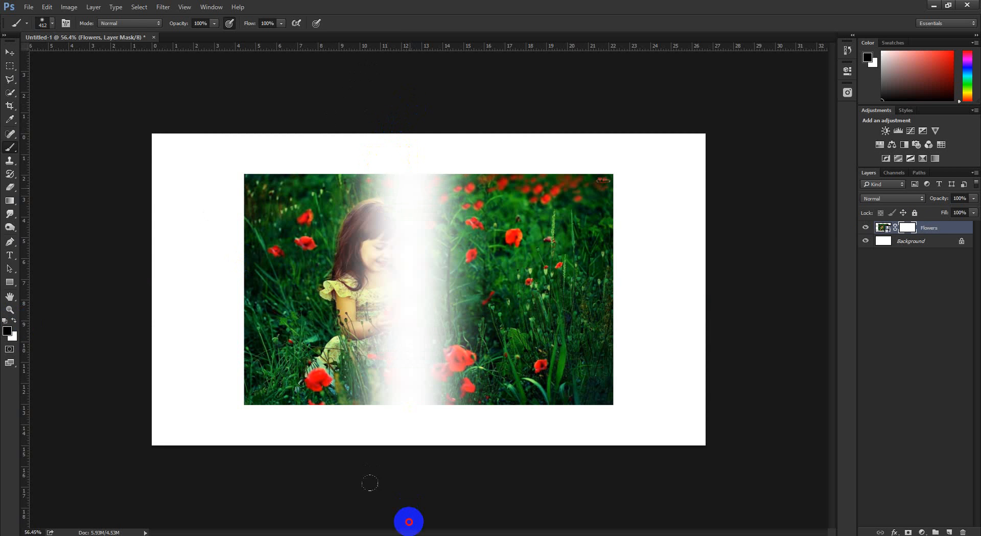
pyautogui.keyDown('alt'); pyautogui.click(909, 228); pyautogui.keyUp('alt')
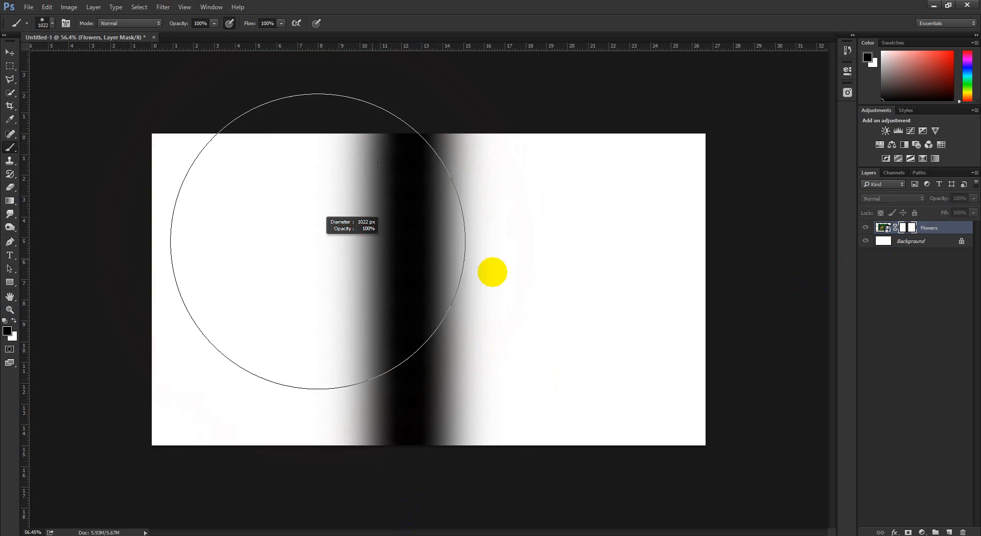
pyautogui.moveTo(493, 270)
pyautogui.mouseDown()
pyautogui.moveTo(186, 341)
pyautogui.moveTo(254, 193)
pyautogui.moveTo(2, 364)
pyautogui.moveTo(510, 244)
pyautogui.mouseUp()
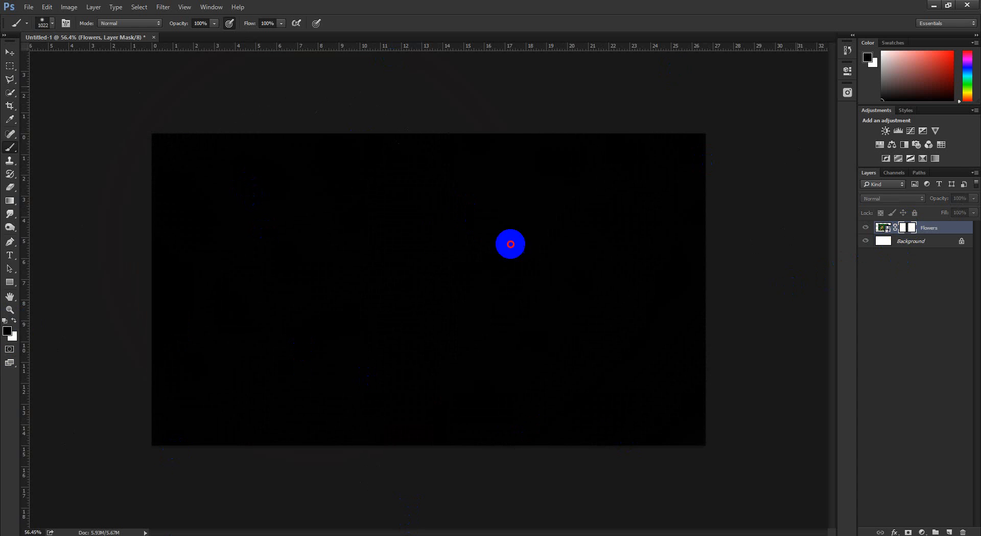
pyautogui.keyDown('alt'); pyautogui.click(913, 229); pyautogui.keyUp('alt')
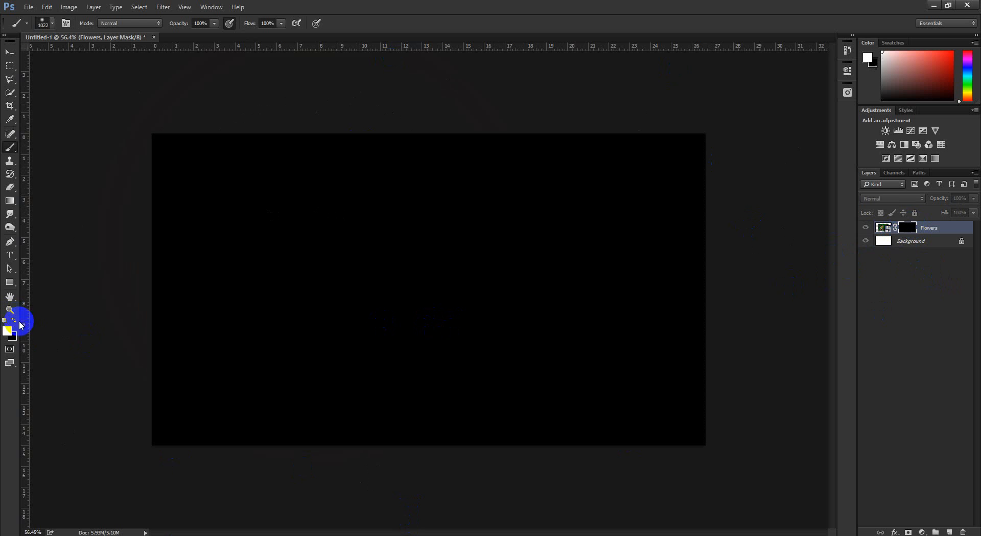
# Paint a soft white oval in the centre of the black mask with a 544 px brush and return to the image
pyautogui.keyDown('alt'); pyautogui.rightClick(422, 256); pyautogui.keyUp('alt')
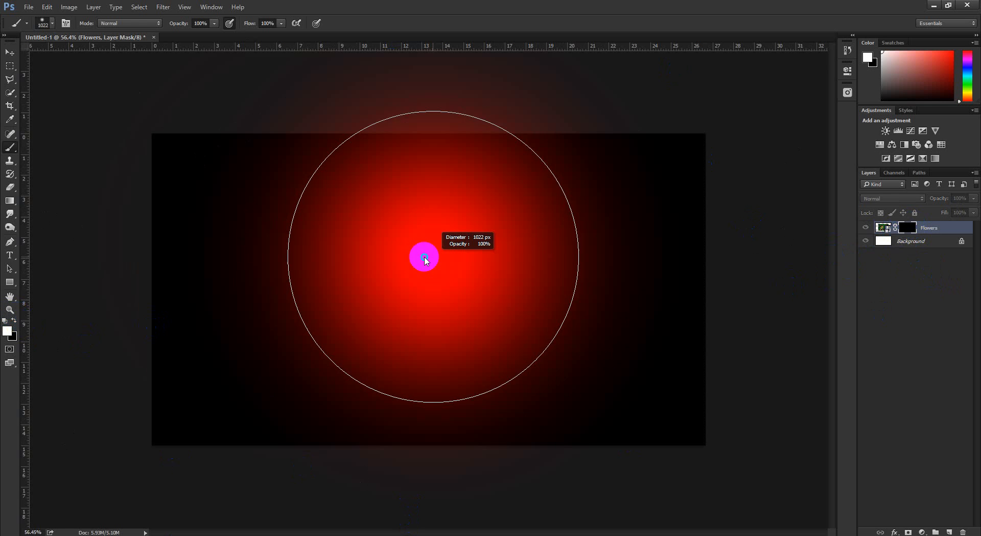
pyautogui.moveTo(448, 255)
pyautogui.mouseDown()
pyautogui.moveTo(472, 300)
pyautogui.moveTo(493, 265)
pyautogui.mouseUp()
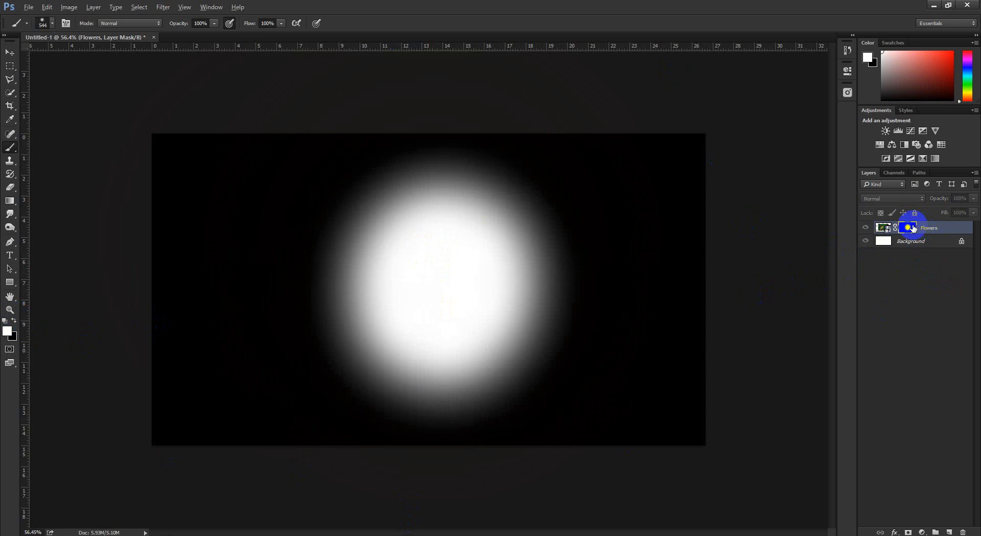
pyautogui.keyDown('alt'); pyautogui.click(907, 229); pyautogui.keyUp('alt')
pyautogui.click(269, 331)
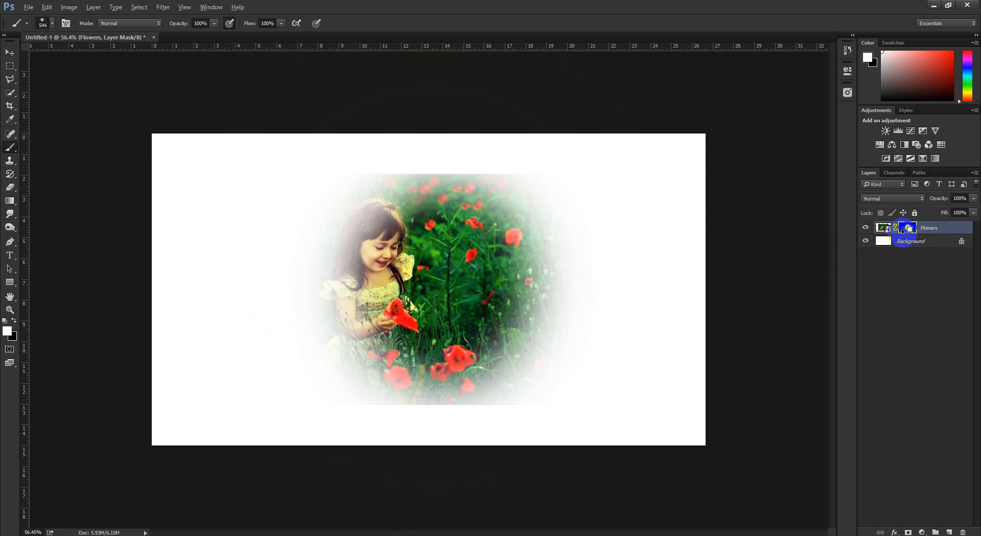
# Enlarge the white area on the displayed mask around the oval and toward the right edge, and return to the image
pyautogui.keyDown('alt'); pyautogui.click(908, 228); pyautogui.keyUp('alt')
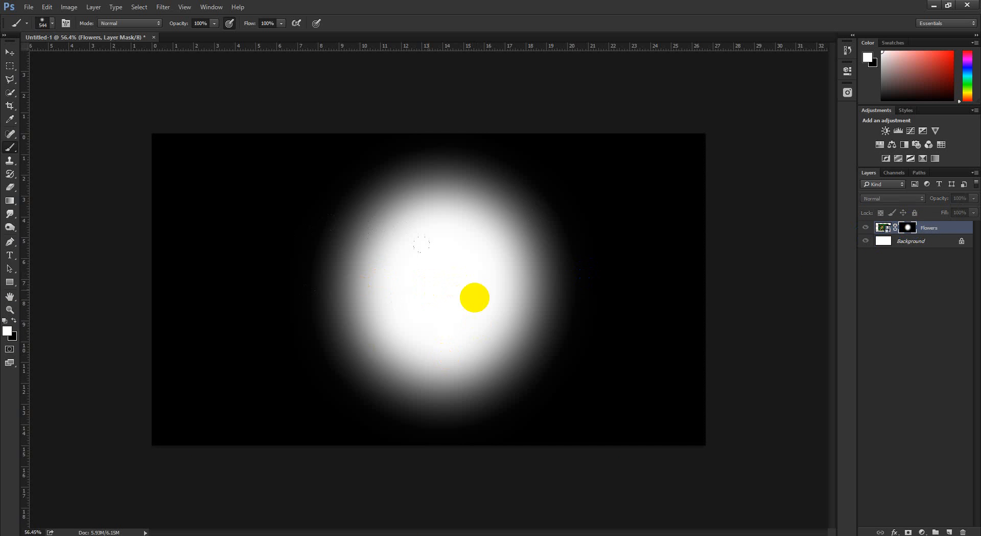
pyautogui.moveTo(425, 239)
pyautogui.mouseDown()
pyautogui.moveTo(431, 335)
pyautogui.moveTo(369, 234)
pyautogui.moveTo(776, 245)
pyautogui.mouseUp()
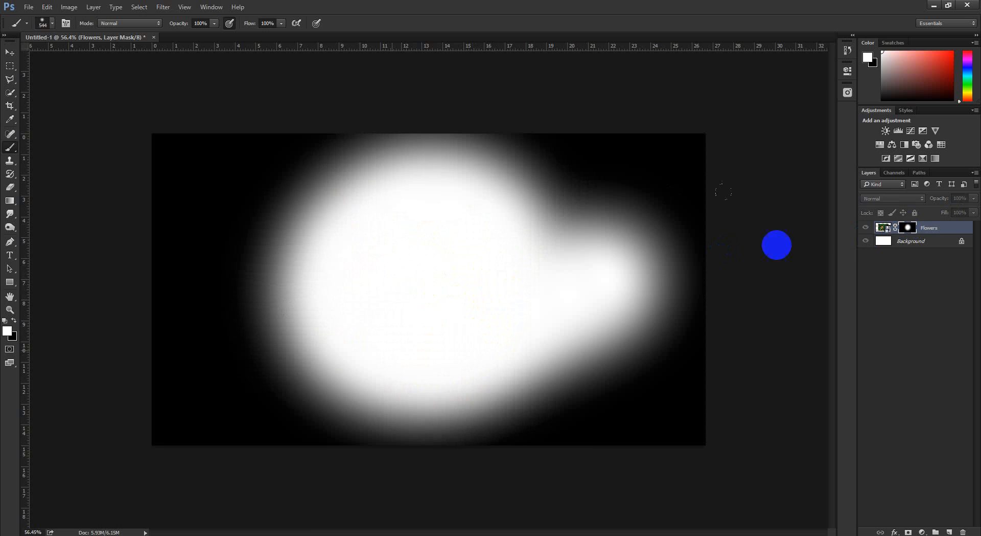
pyautogui.keyDown('alt'); pyautogui.click(908, 228); pyautogui.keyUp('alt')
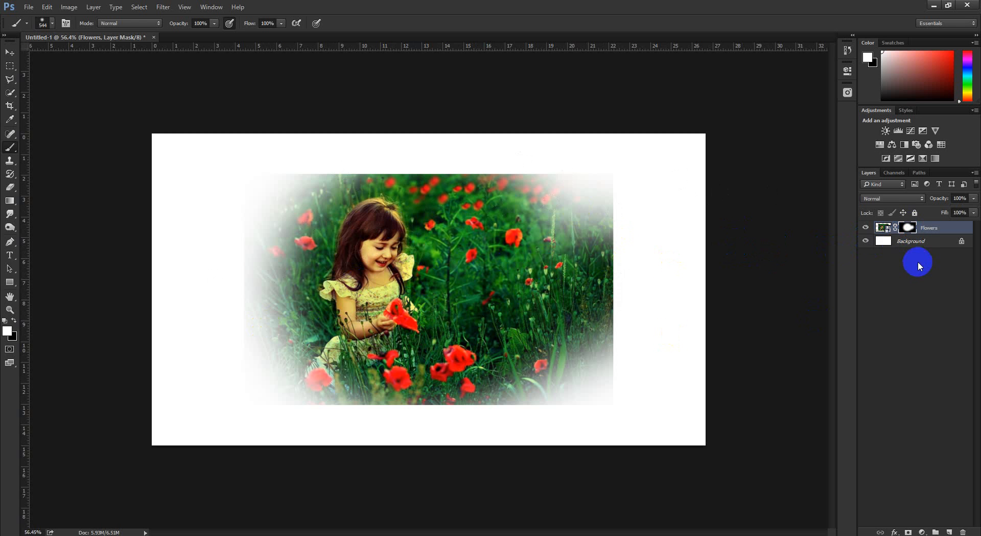
# Compare the mask with the image and extend the white mask area over the lower left to reveal more of the photo
pyautogui.click(912, 228)
pyautogui.keyDown('alt'); pyautogui.click(908, 227); pyautogui.keyUp('alt')
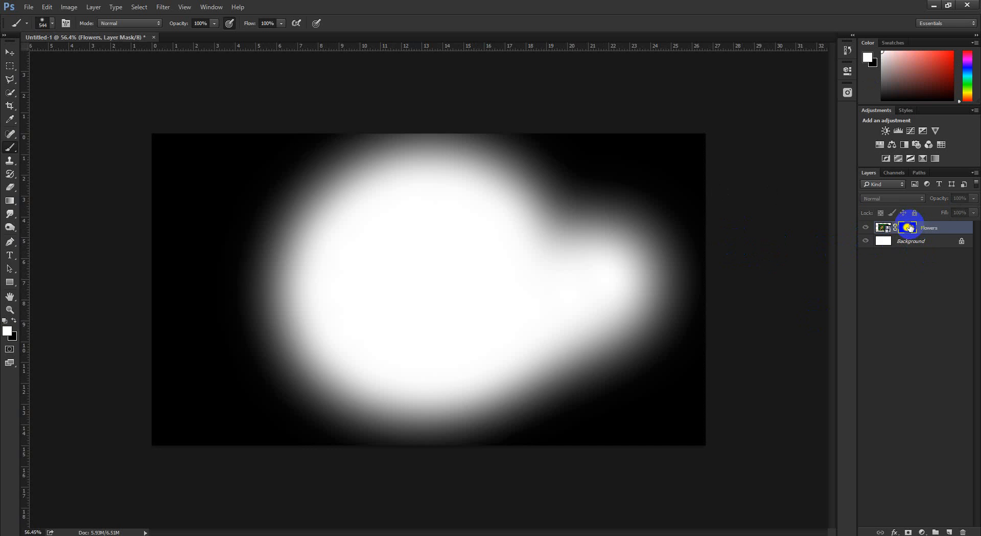
pyautogui.keyDown('alt'); pyautogui.click(909, 227); pyautogui.keyUp('alt')
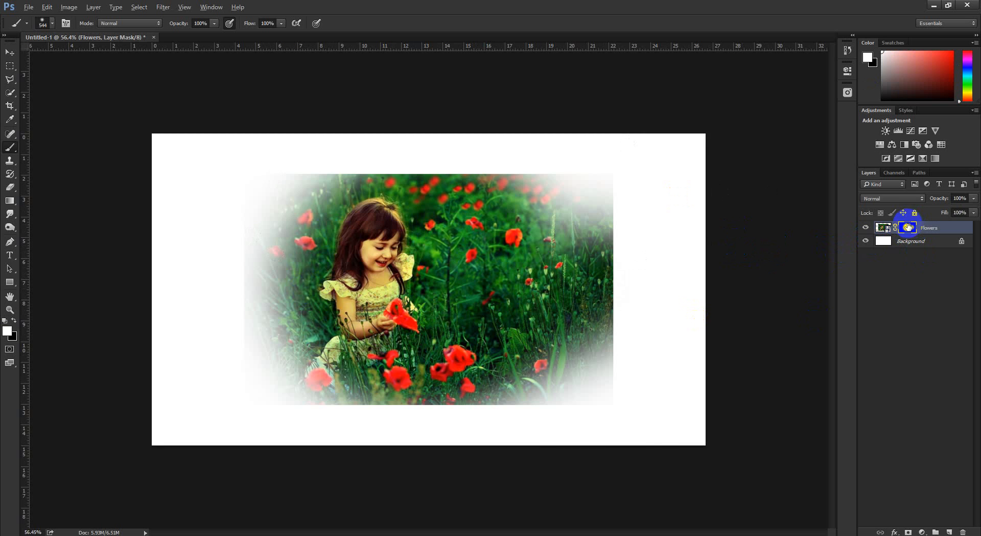
pyautogui.keyDown('alt'); pyautogui.click(909, 227); pyautogui.keyUp('alt')
pyautogui.moveTo(536, 261)
pyautogui.mouseDown()
pyautogui.moveTo(359, 206)
pyautogui.moveTo(461, 401)
pyautogui.moveTo(278, 400)
pyautogui.moveTo(311, 413)
pyautogui.moveTo(336, 344)
pyautogui.mouseUp()
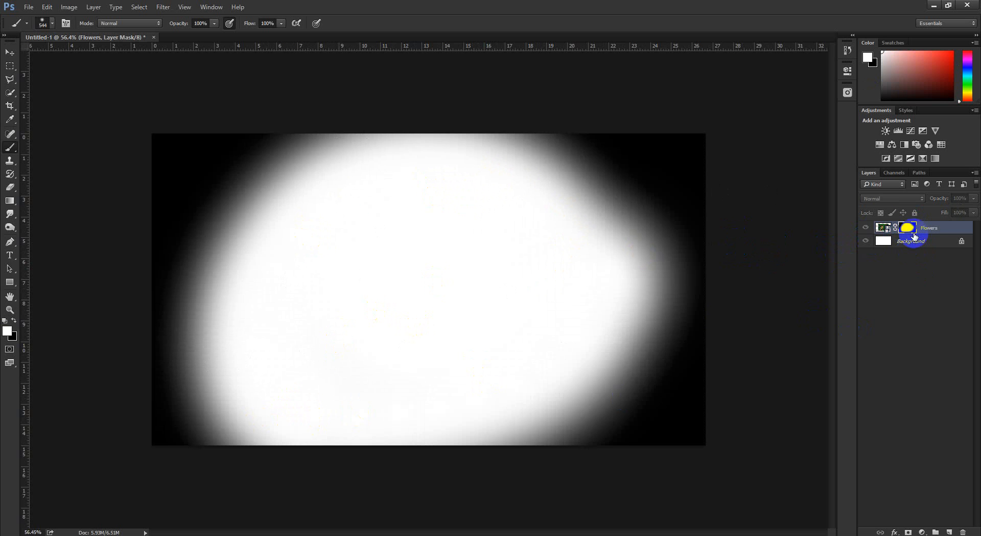
pyautogui.keyDown('alt'); pyautogui.click(909, 227); pyautogui.keyUp('alt')
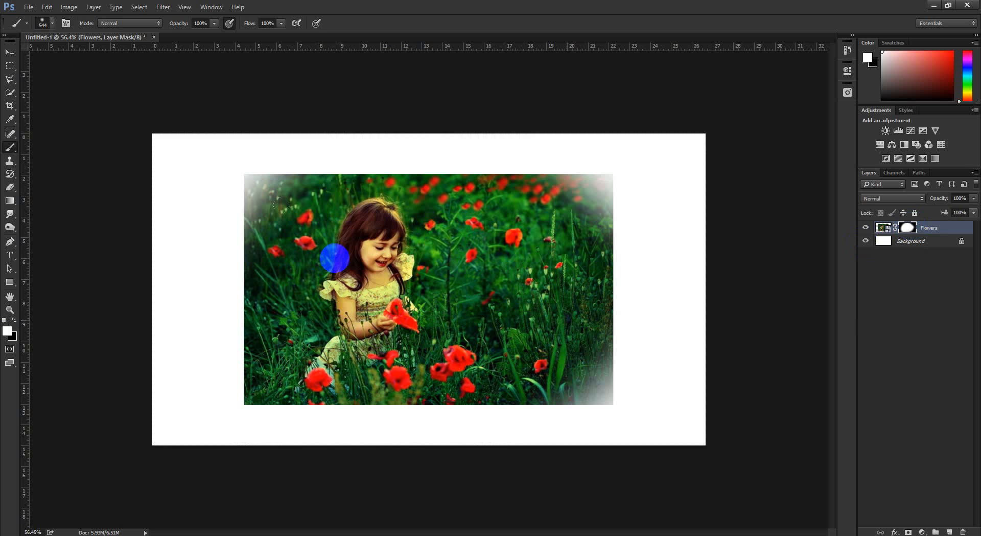
# Paint black on the mask to hide the meadow around the girl, and trim the lower edge with a 167 px brush
pyautogui.click(14, 320)
pyautogui.scroll(2, 250, 225)
pyautogui.moveTo(274, 227)
pyautogui.mouseDown()
pyautogui.moveTo(249, 232)
pyautogui.moveTo(246, 165)
pyautogui.moveTo(245, 321)
pyautogui.moveTo(251, 138)
pyautogui.moveTo(216, 445)
pyautogui.moveTo(233, 223)
pyautogui.moveTo(211, 410)
pyautogui.moveTo(224, 442)
pyautogui.moveTo(458, 443)
pyautogui.moveTo(212, 432)
pyautogui.moveTo(572, 436)
pyautogui.moveTo(335, 437)
pyautogui.moveTo(638, 344)
pyautogui.moveTo(622, 123)
pyautogui.mouseUp()
pyautogui.moveTo(622, 480)
pyautogui.mouseDown()
pyautogui.moveTo(643, 207)
pyautogui.moveTo(208, 159)
pyautogui.moveTo(528, 164)
pyautogui.moveTo(195, 134)
pyautogui.moveTo(531, 469)
pyautogui.moveTo(475, 138)
pyautogui.moveTo(471, 287)
pyautogui.moveTo(456, 281)
pyautogui.mouseUp()
pyautogui.scroll(5, 455, 281)
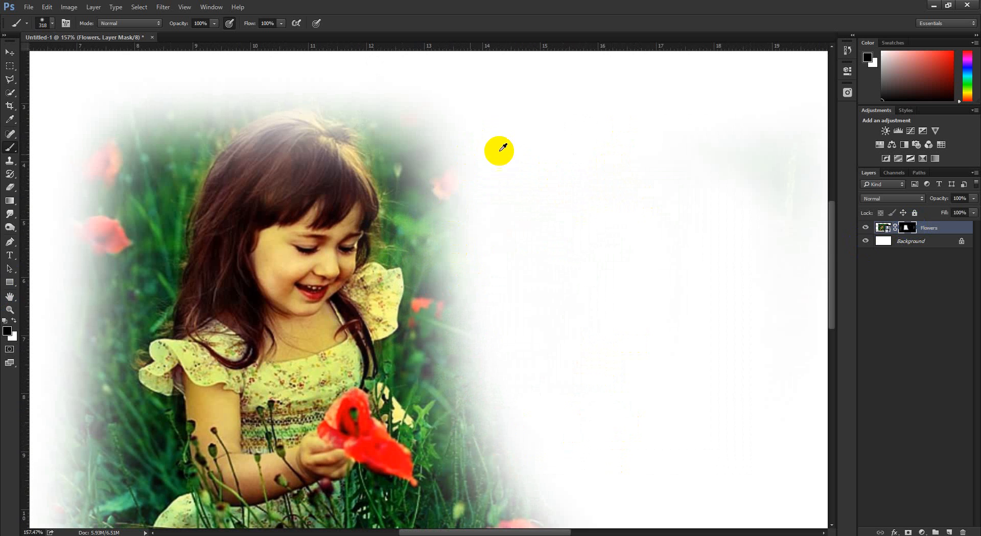
pyautogui.moveTo(502, 148); pyautogui.dragTo(460, 153)
pyautogui.scroll(-5, 479, 217)
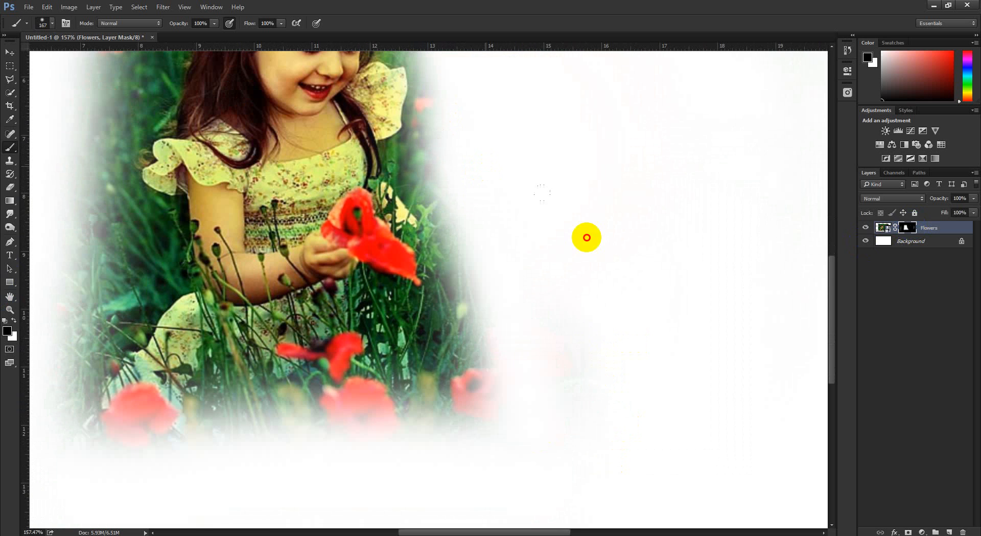
pyautogui.moveTo(587, 237)
pyautogui.mouseDown()
pyautogui.moveTo(241, 424)
pyautogui.moveTo(56, 332)
pyautogui.moveTo(666, 395)
pyautogui.mouseUp()
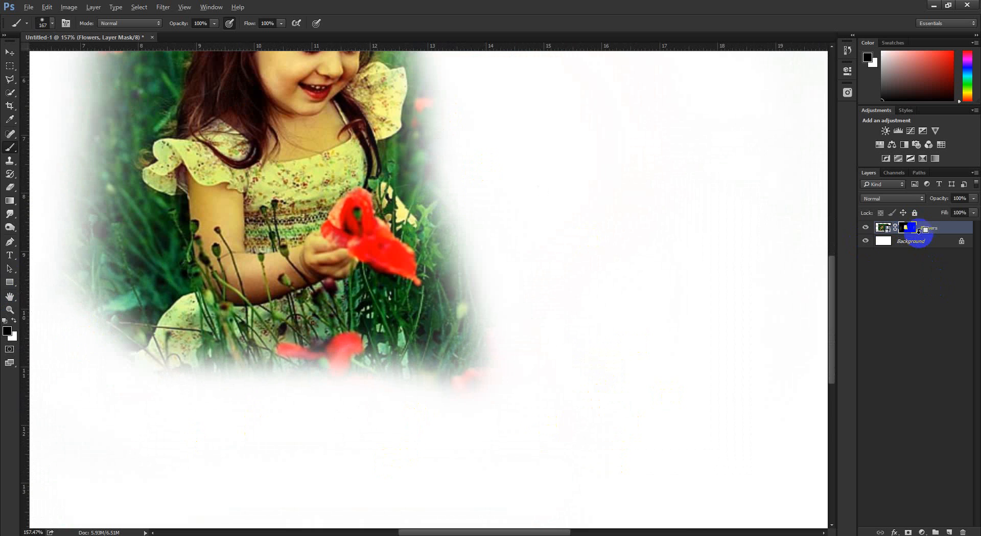
# Display the Flowers layer mask alone to examine its white area and leftover patches, and return to the image
pyautogui.keyDown('alt'); pyautogui.click(907, 230); pyautogui.keyUp('alt')
pyautogui.scroll(-6, 363, 262)
pyautogui.scroll(5, 524, 352)
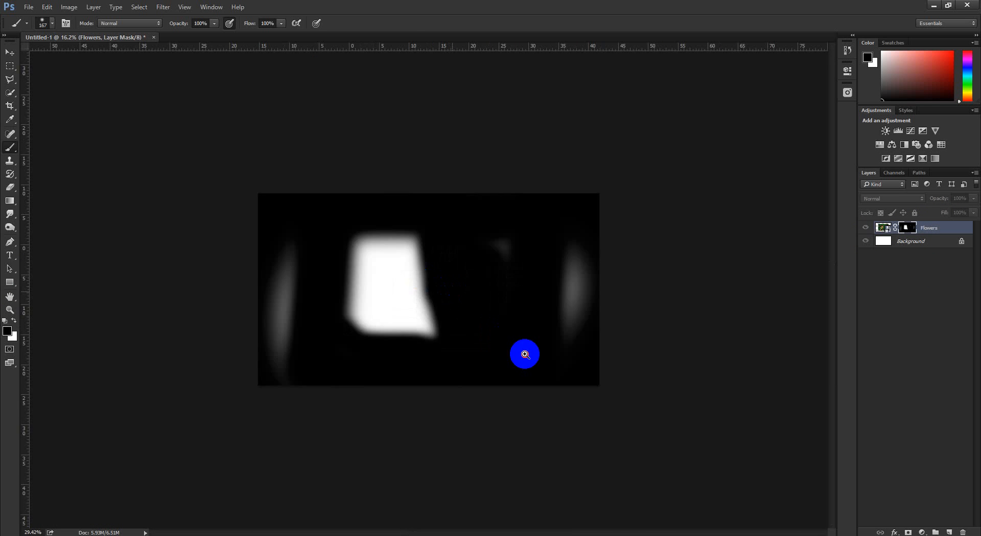
pyautogui.scroll(-1, 279, 267)
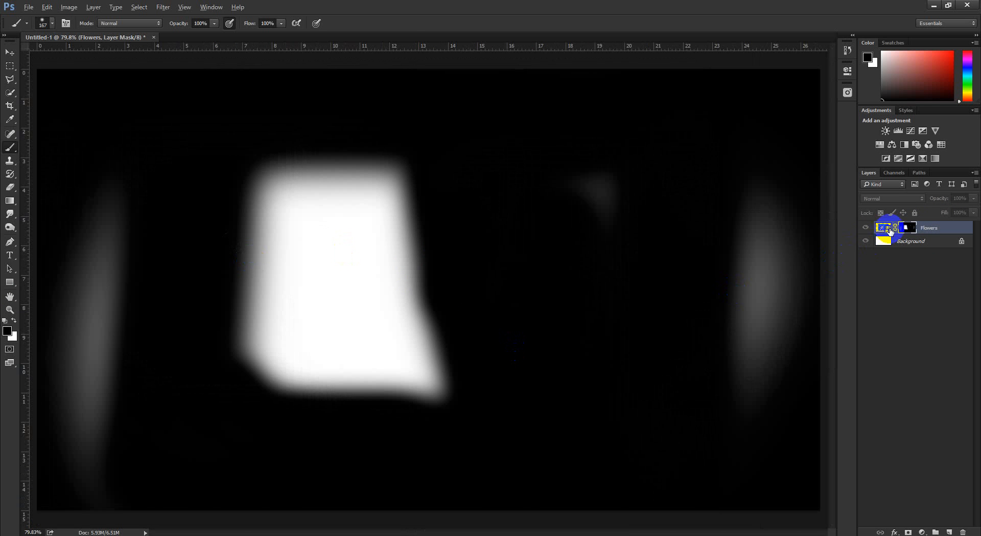
pyautogui.keyDown('alt'); pyautogui.click(907, 227); pyautogui.keyUp('alt')
# Hide the meadow strip beside the girl's hair and back by painting black down the mask with a 198 px brush
pyautogui.scroll(5, 359, 313)
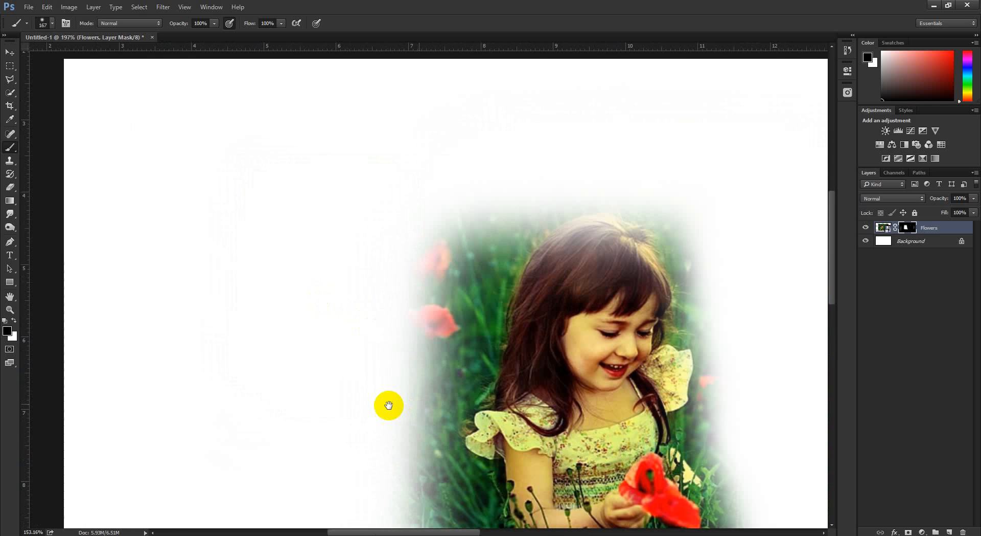
pyautogui.scroll(-3, 389, 405)
pyautogui.moveTo(307, 285); pyautogui.dragTo(328, 263)
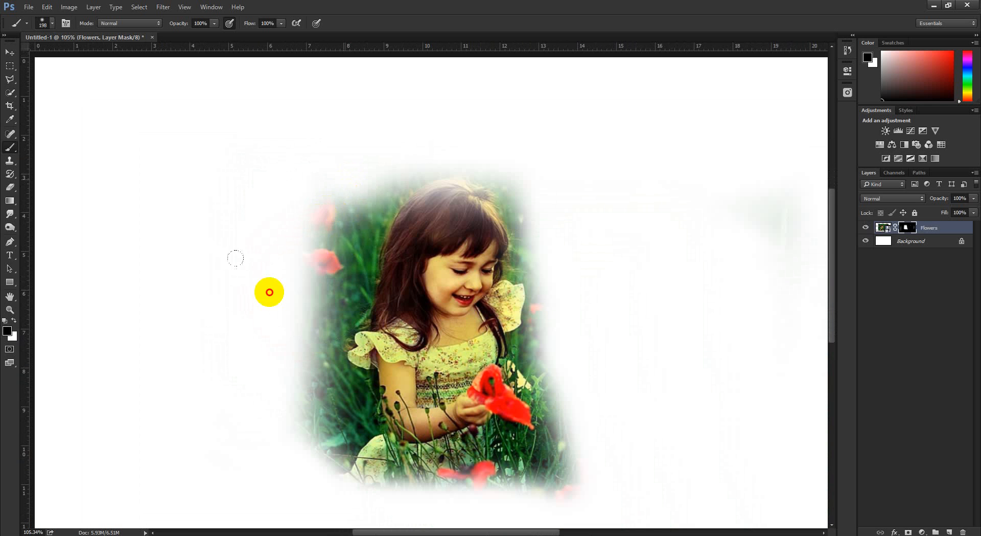
pyautogui.moveTo(316, 215)
pyautogui.mouseDown()
pyautogui.moveTo(250, 442)
pyautogui.moveTo(284, 262)
pyautogui.moveTo(284, 462)
pyautogui.moveTo(436, 534)
pyautogui.moveTo(613, 375)
pyautogui.moveTo(404, 126)
pyautogui.moveTo(306, 175)
pyautogui.moveTo(327, 523)
pyautogui.mouseUp()
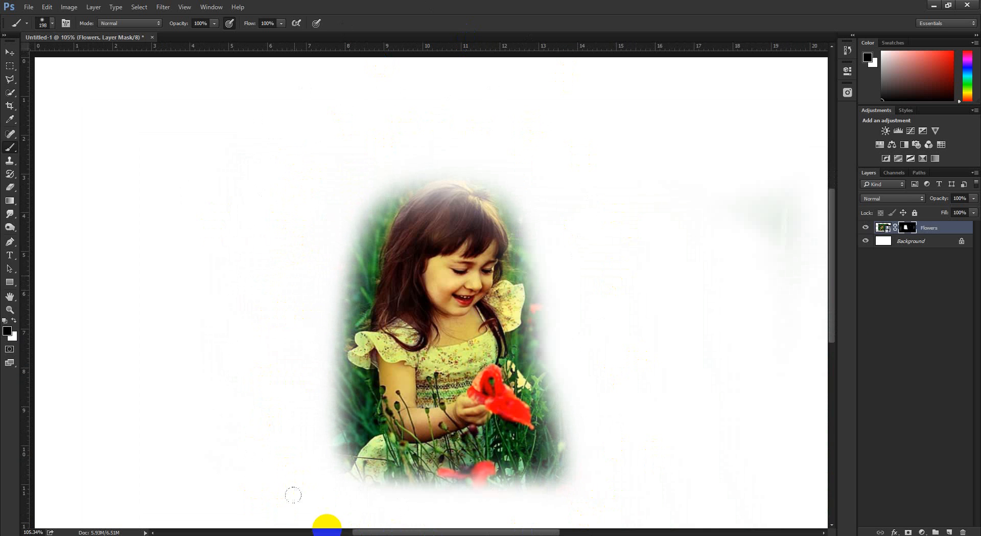
# Display the mask, paint out the grey patches on both sides in black with 990 and 510 px brushes, and return to the image
pyautogui.keyDown('alt'); pyautogui.click(910, 229); pyautogui.keyUp('alt')
pyautogui.keyDown('alt'); pyautogui.click(909, 229); pyautogui.keyUp('alt')
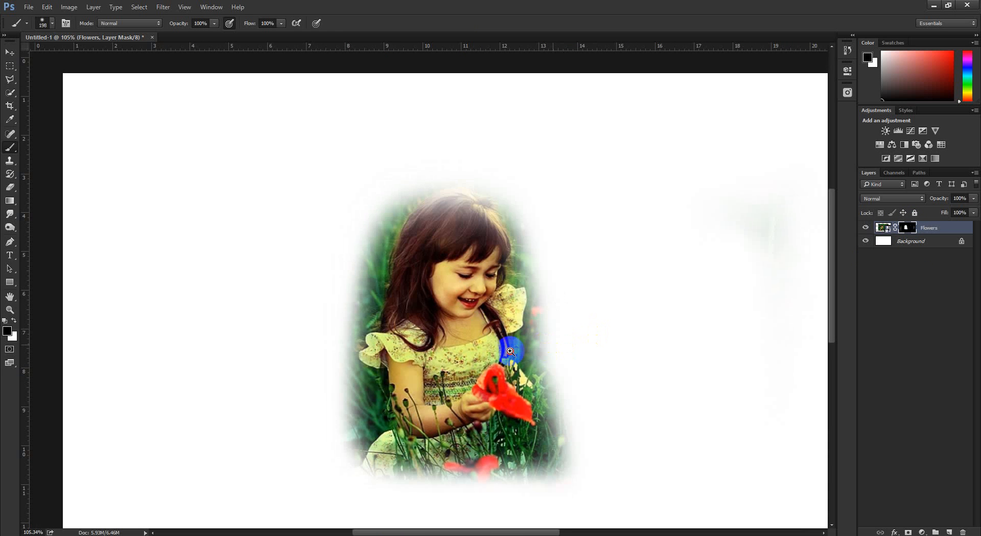
pyautogui.scroll(-4, 621, 307)
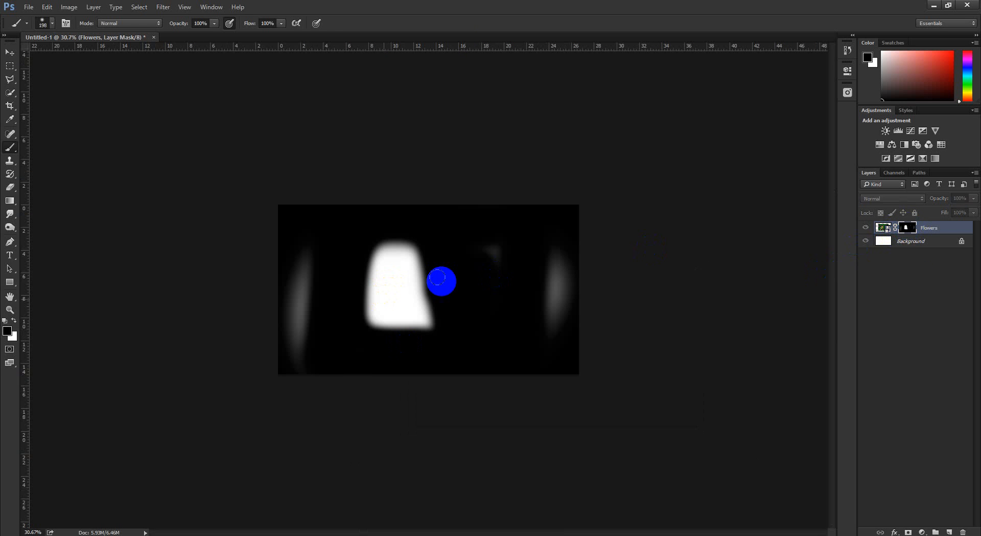
pyautogui.moveTo(450, 268)
pyautogui.mouseDown()
pyautogui.moveTo(661, 269)
pyautogui.moveTo(690, 247)
pyautogui.mouseUp()
pyautogui.moveTo(643, 357)
pyautogui.mouseDown()
pyautogui.moveTo(637, 194)
pyautogui.moveTo(646, 162)
pyautogui.mouseUp()
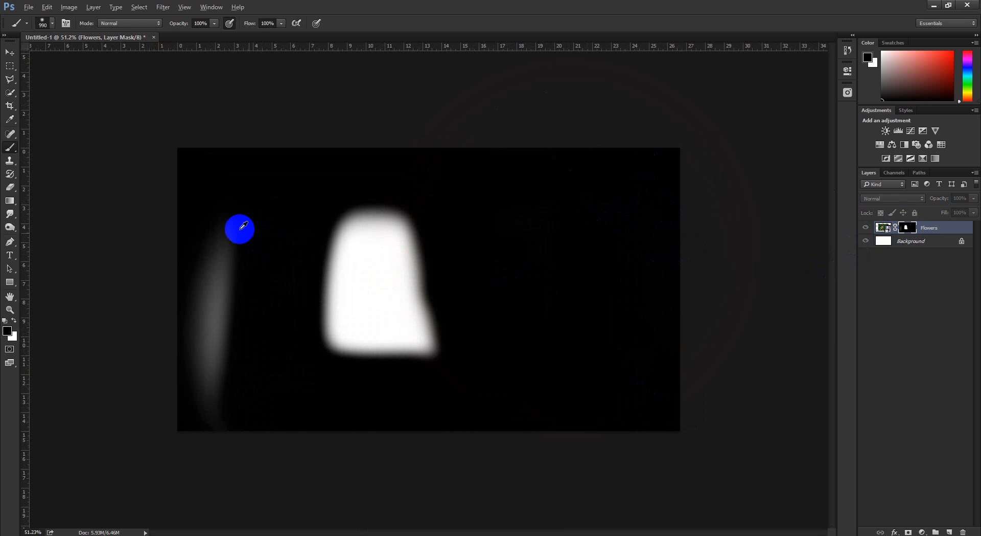
pyautogui.moveTo(239, 227)
pyautogui.mouseDown()
pyautogui.moveTo(181, 236)
pyautogui.moveTo(185, 398)
pyautogui.moveTo(176, 308)
pyautogui.mouseUp()
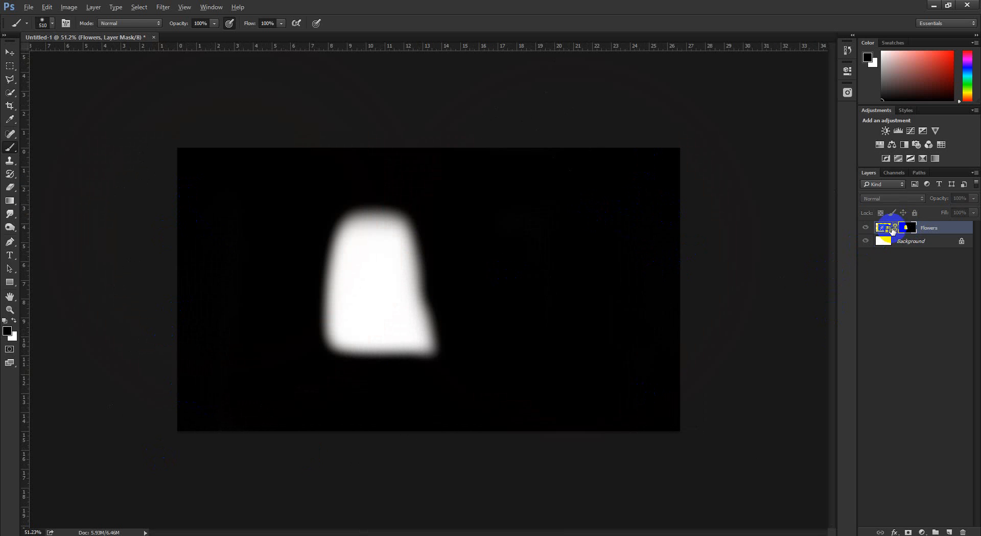
pyautogui.keyDown('alt'); pyautogui.click(903, 226); pyautogui.keyUp('alt')
# Set the foreground colour to red ff0000, paint over most of the layer mask with the 510 px brush, and display the mask
pyautogui.scroll(2, 429, 289)
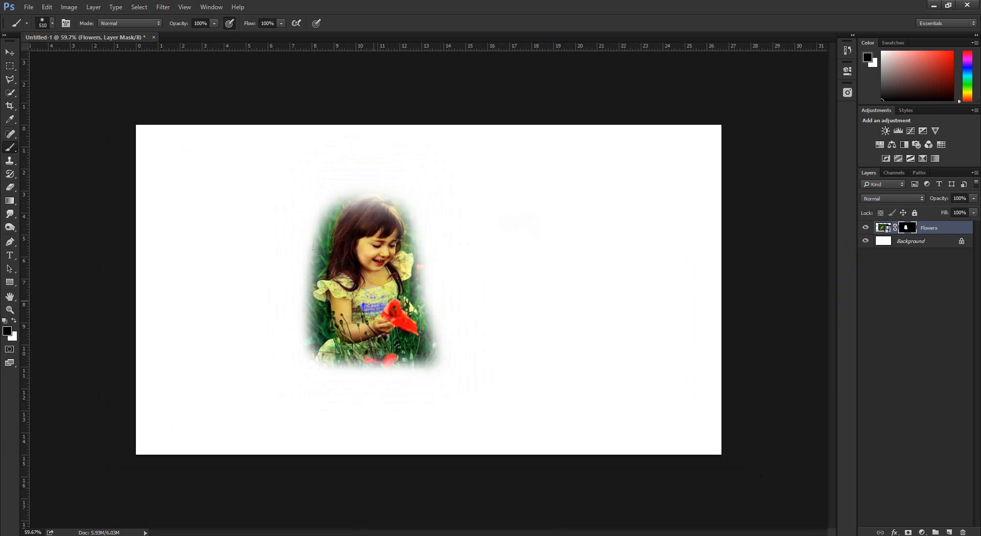
pyautogui.click(7, 331)
pyautogui.moveTo(749, 268); pyautogui.dragTo(827, 233)
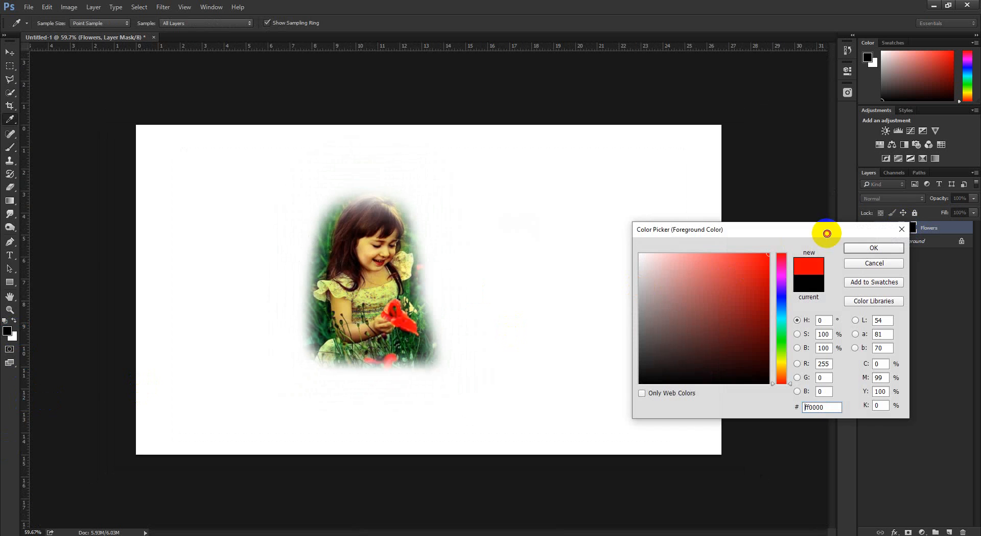
pyautogui.click(872, 247)
pyautogui.moveTo(366, 240)
pyautogui.mouseDown()
pyautogui.moveTo(372, 220)
pyautogui.moveTo(332, 304)
pyautogui.moveTo(451, 192)
pyautogui.moveTo(208, 166)
pyautogui.moveTo(451, 140)
pyautogui.moveTo(445, 250)
pyautogui.moveTo(335, 310)
pyautogui.mouseUp()
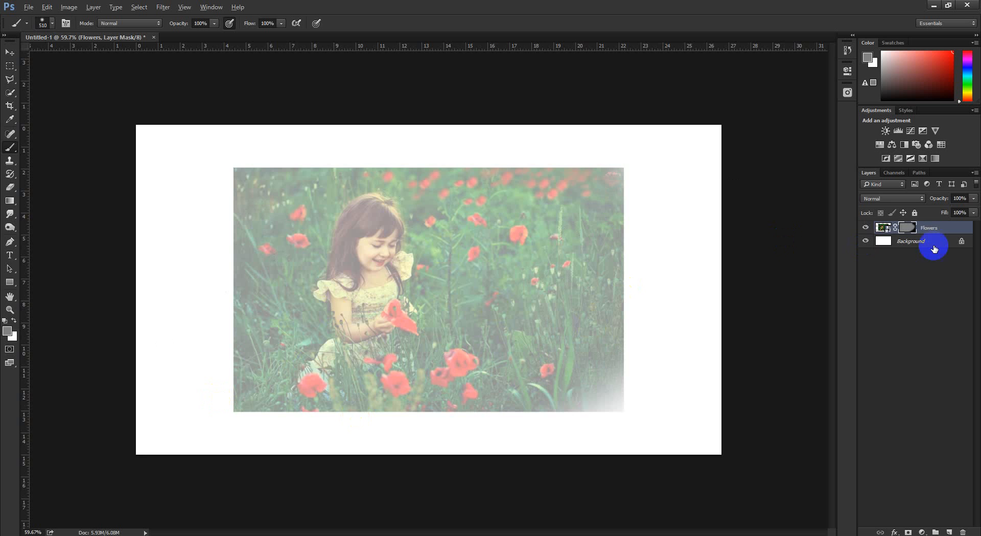
pyautogui.keyDown('alt'); pyautogui.click(905, 228); pyautogui.keyUp('alt')
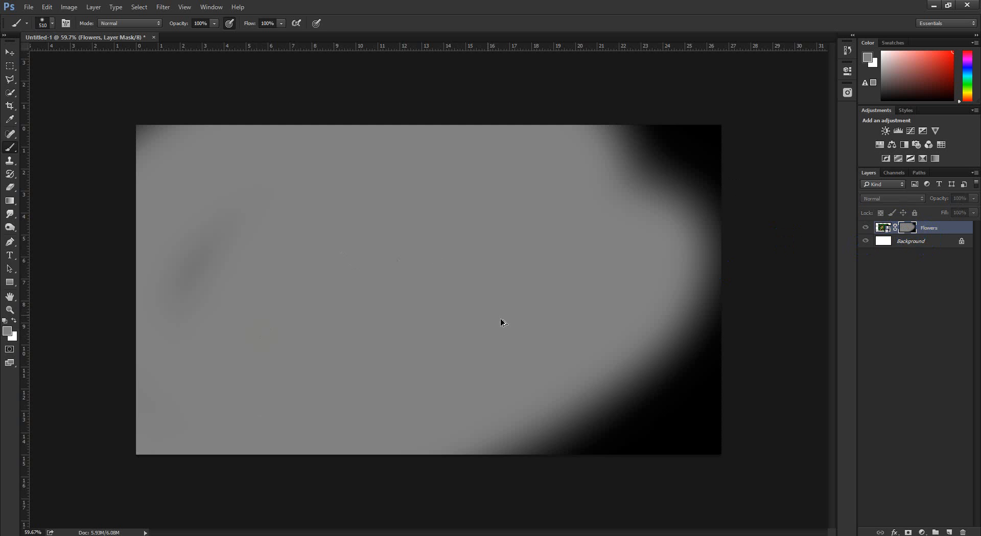
# Undo the strokes made on the mask with the red foreground colour and return to the image
pyautogui.hotkey('ctrl', 'alt', 'z')
pyautogui.hotkey('ctrl', 'alt', 'z')
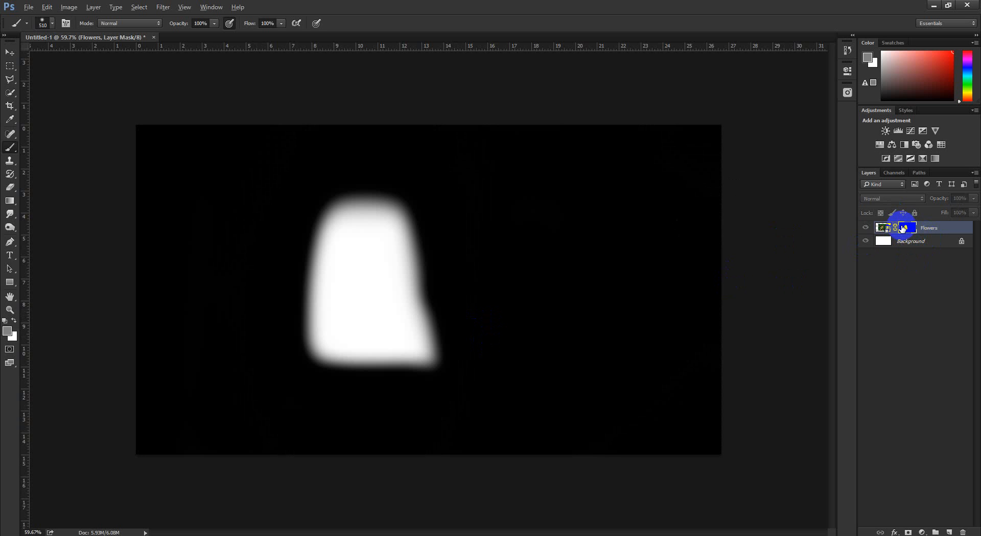
pyautogui.keyDown('alt'); pyautogui.click(903, 228); pyautogui.keyUp('alt')
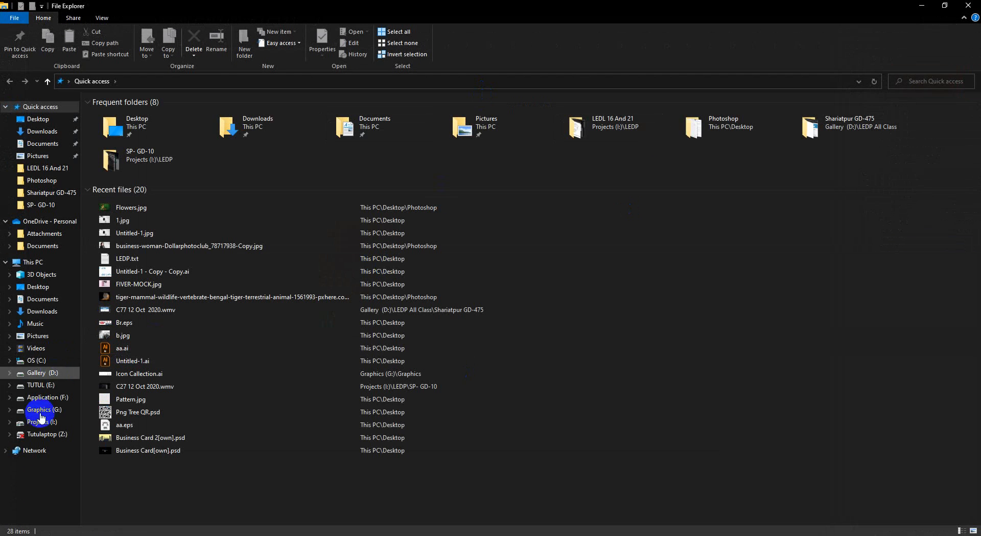
# In File Explorer, open 2ledp-module-graphic-design-.pdf from the LEDP folder inside LEDP All Class on drive D
pyautogui.click(50, 374)
pyautogui.doubleClick(225, 125)
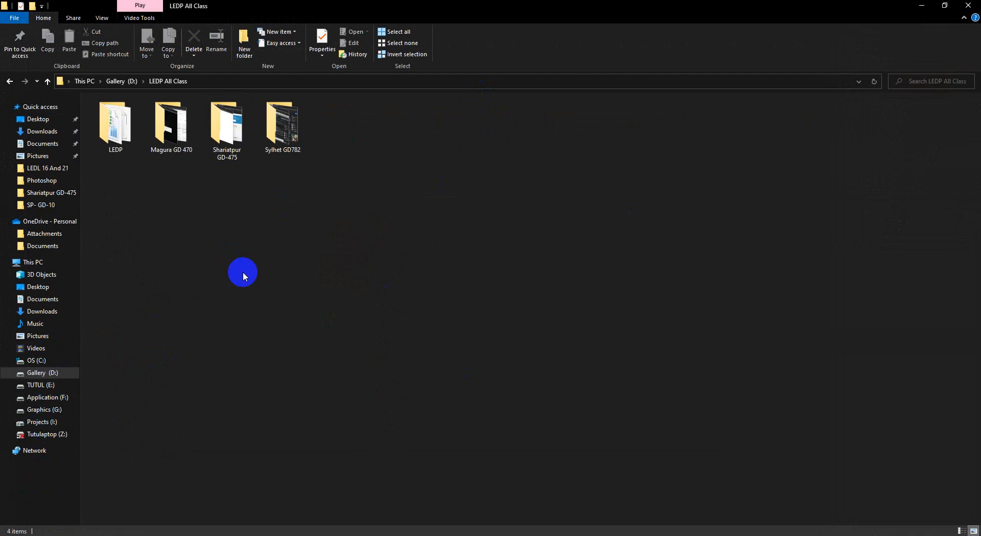
pyautogui.doubleClick(120, 127)
pyautogui.click(195, 138)
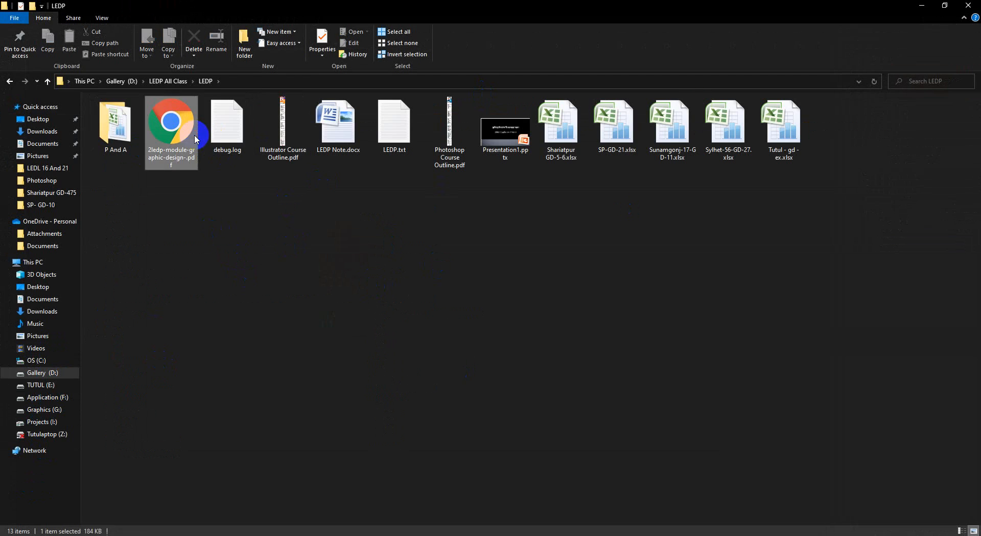
pyautogui.doubleClick(195, 138)
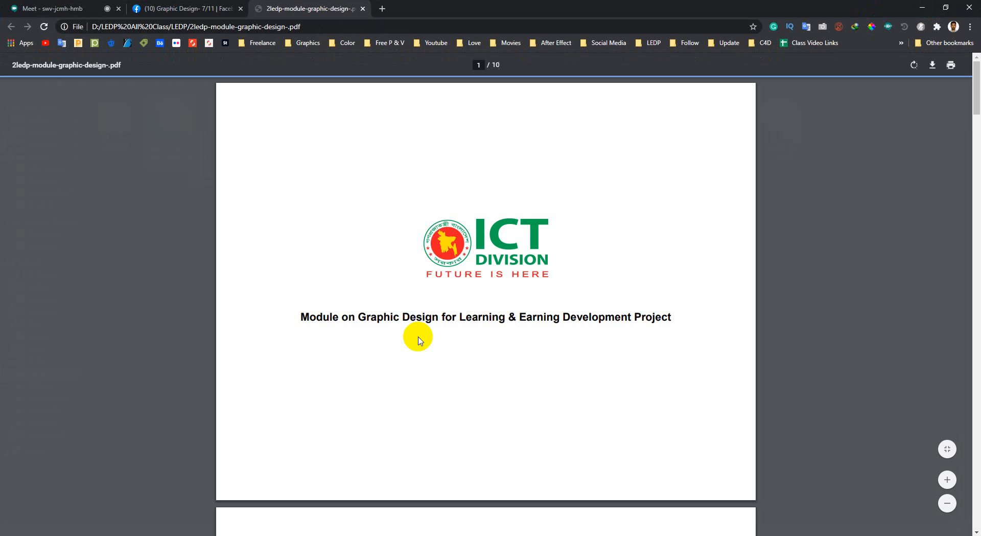
# Read through the Photoshop lesson topics in the course module, focusing on lesson 3 about adding and transforming images
pyautogui.scroll(-20, 417, 340)
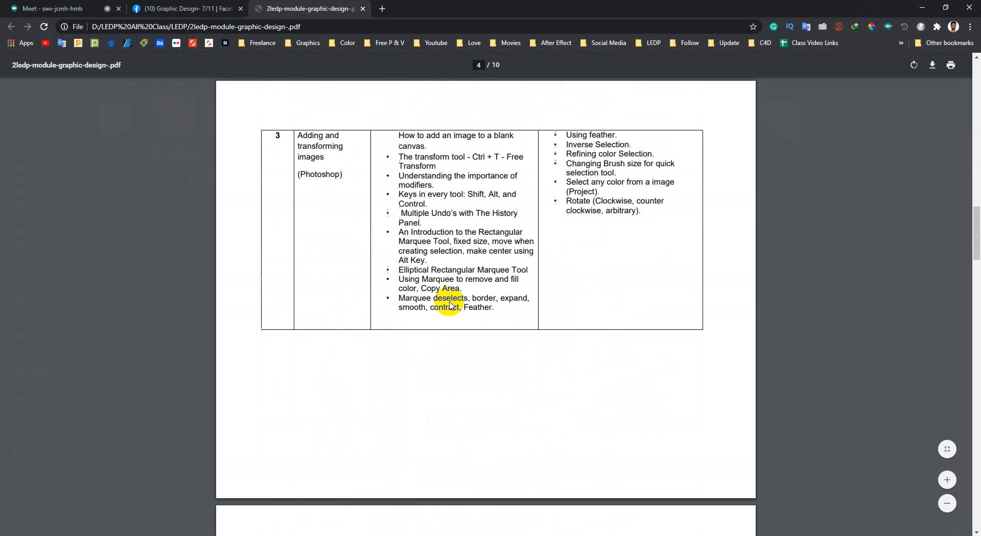
pyautogui.scroll(-1, 450, 305)
pyautogui.moveTo(433, 229); pyautogui.dragTo(444, 328)
pyautogui.click(437, 333)
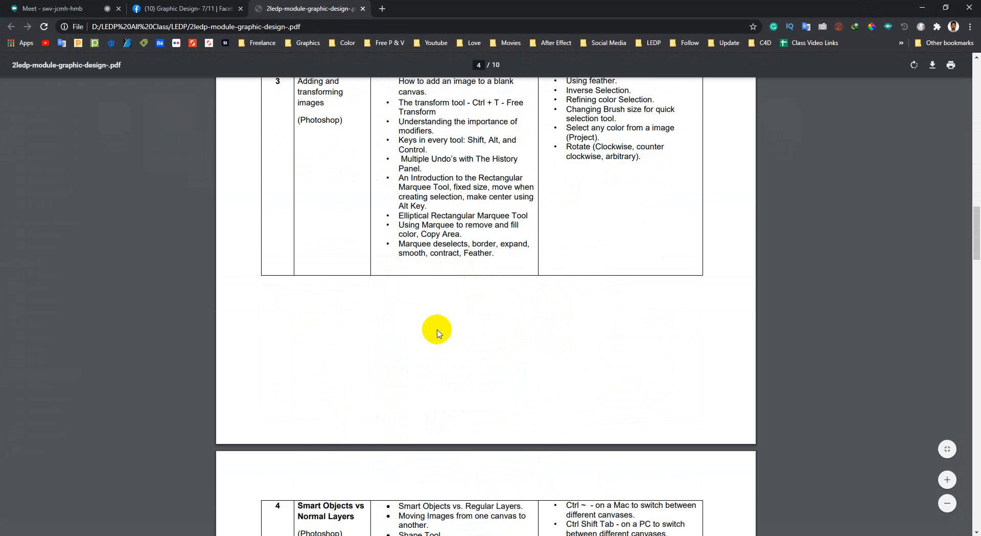
pyautogui.scroll(-20, 507, 387)
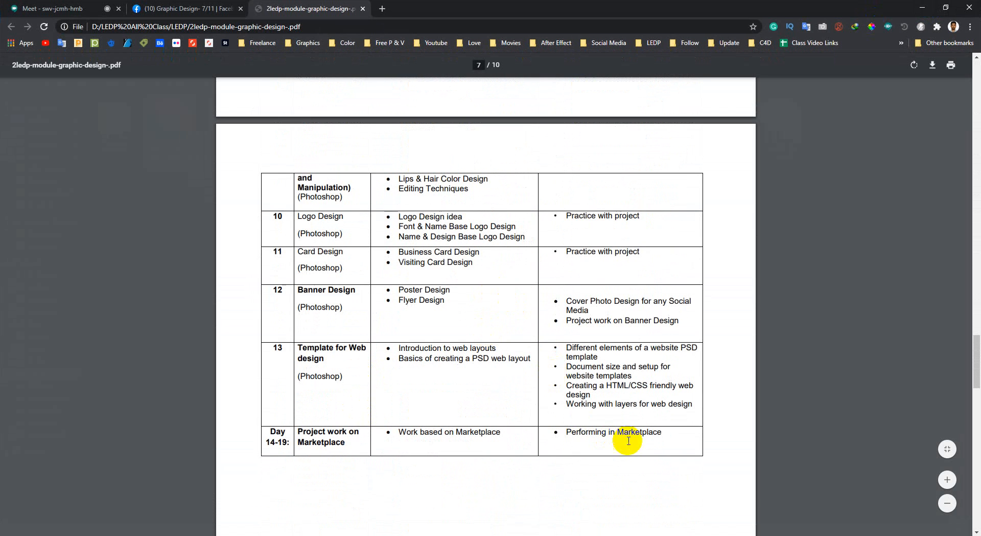
pyautogui.moveTo(663, 433); pyautogui.dragTo(474, 279)
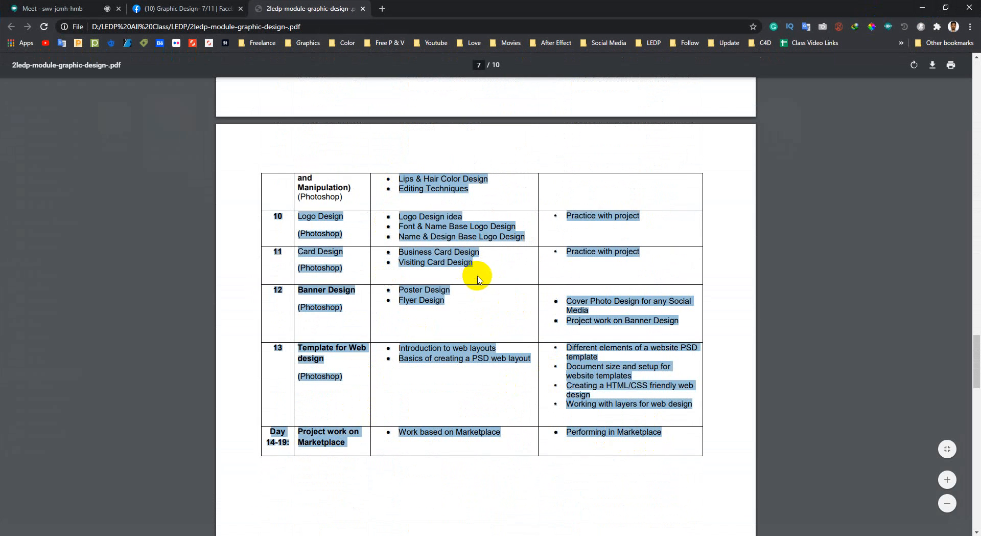
pyautogui.scroll(20, 477, 279)
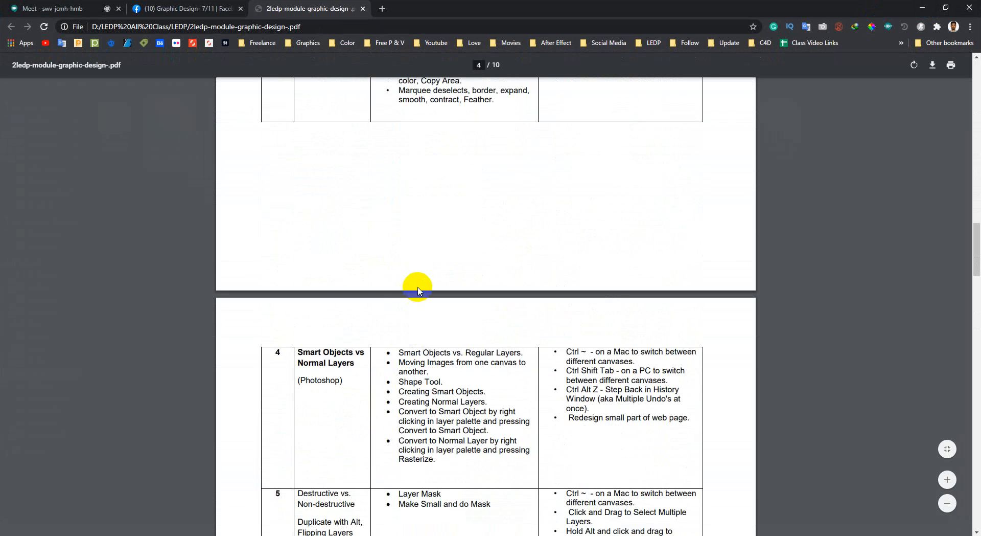
pyautogui.scroll(9, 418, 291)
pyautogui.scroll(-2, 427, 301)
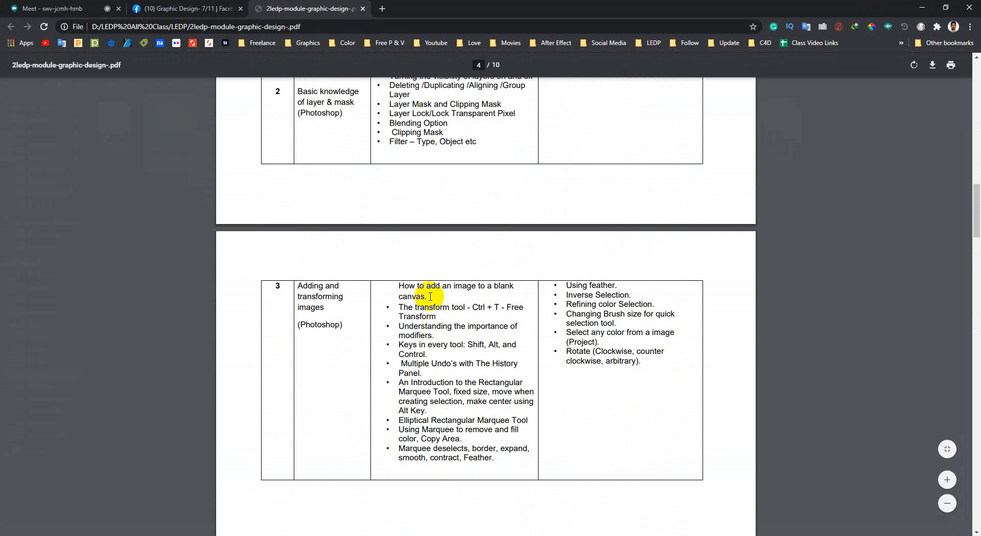
pyautogui.moveTo(401, 285); pyautogui.dragTo(455, 292)
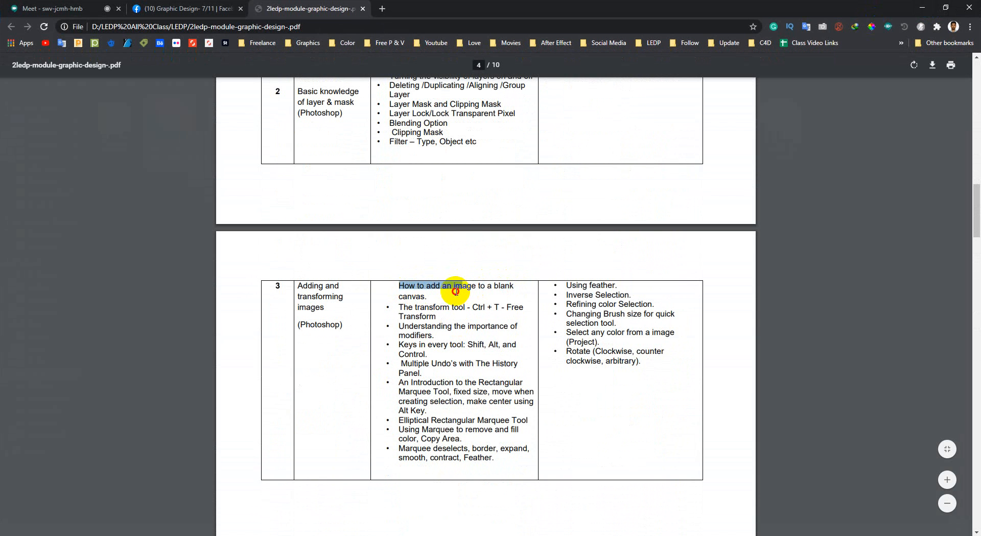
pyautogui.click(442, 298)
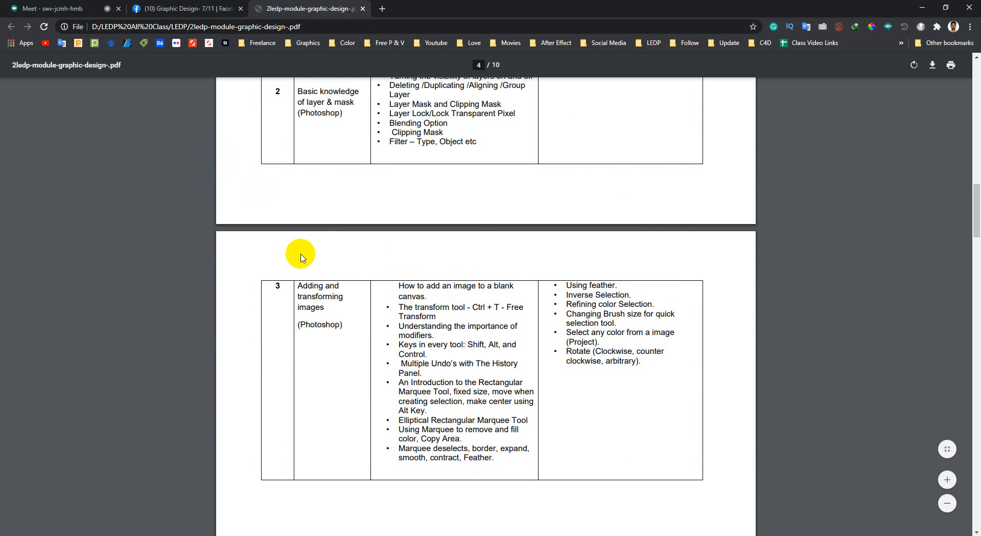
# Minimise the PDF, switch back to Photoshop, and delete the Flowers layer
pyautogui.click(922, 7)
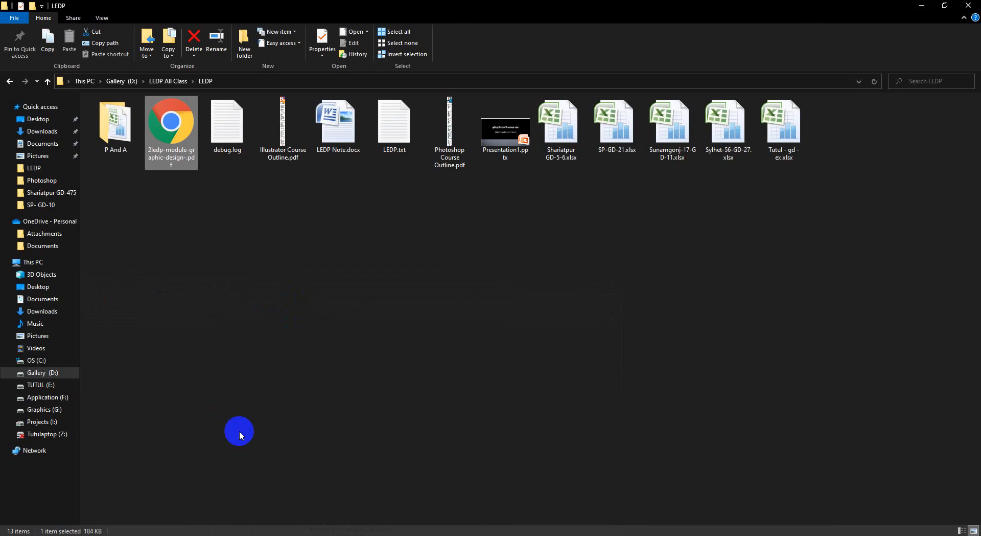
pyautogui.click(188, 534)
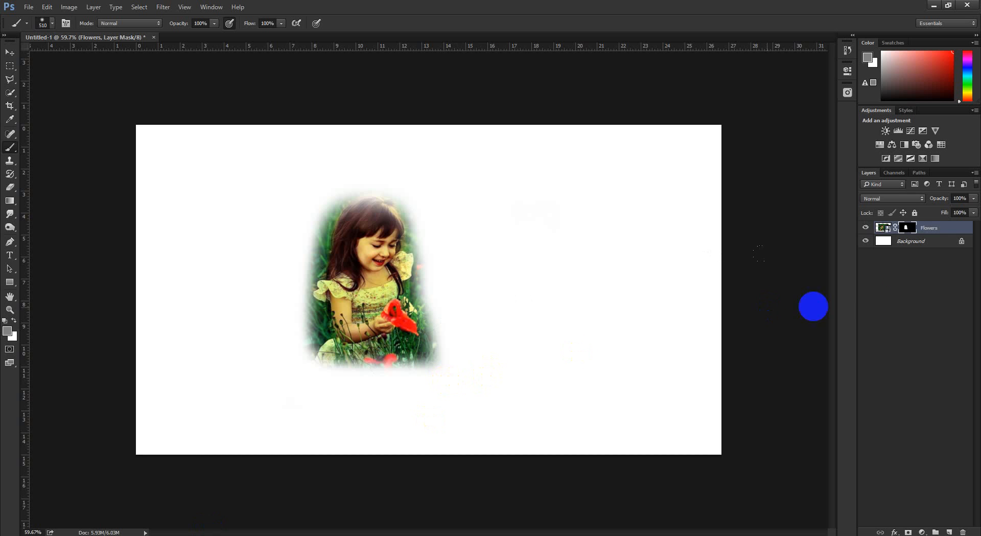
pyautogui.click(902, 284)
pyautogui.click(881, 225)
pyautogui.press('Delete')
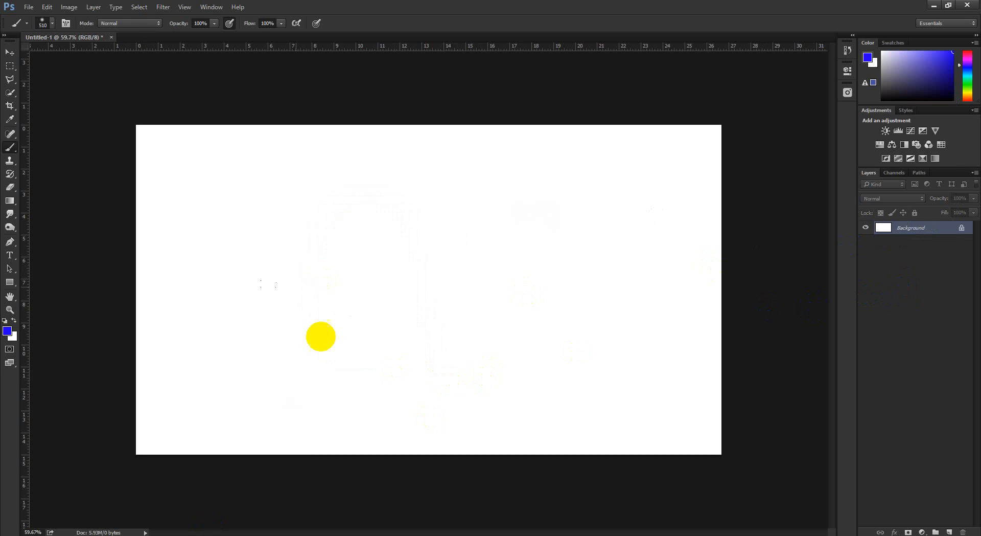
# Switch from the Brush tool to the Move tool
pyautogui.scroll(-5, 407, 302)
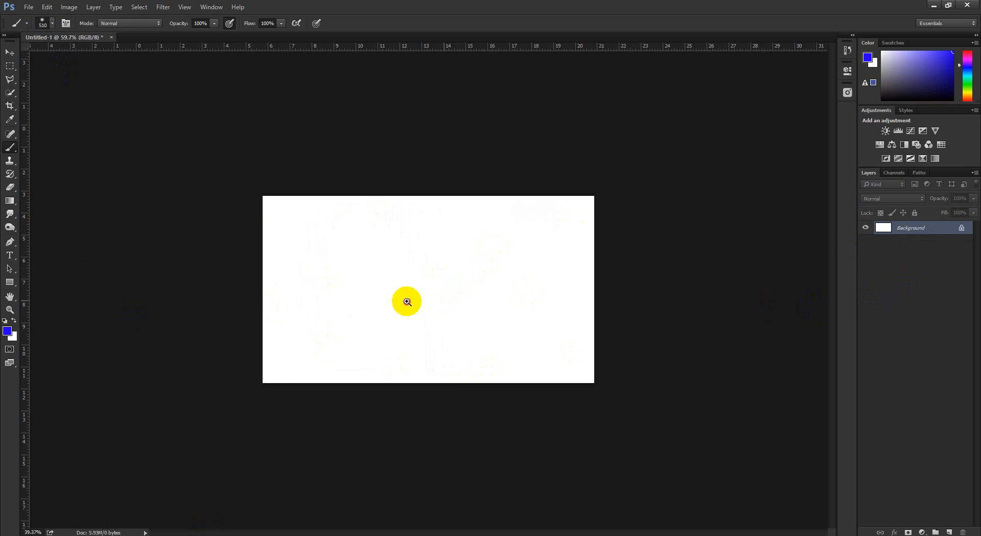
pyautogui.scroll(2, 423, 305)
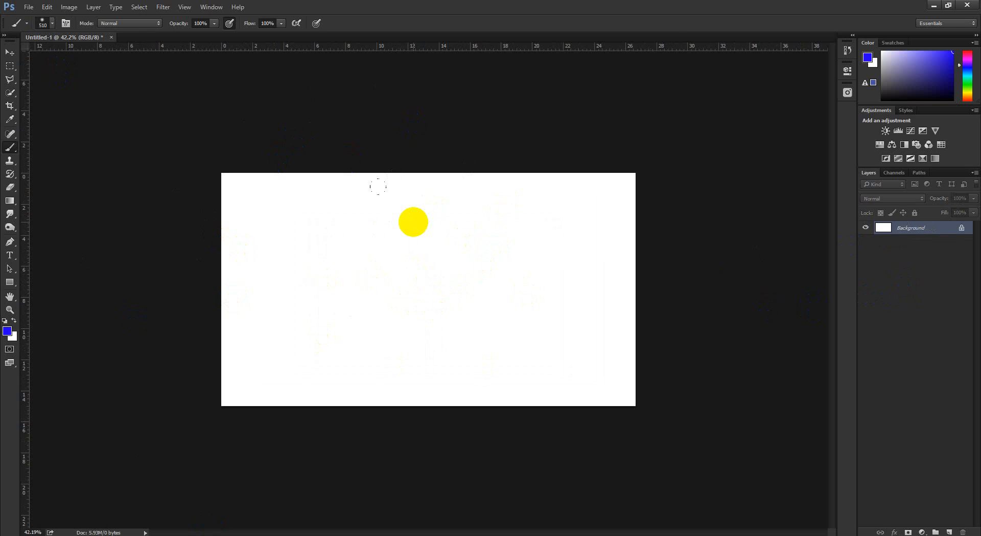
pyautogui.click(13, 51)
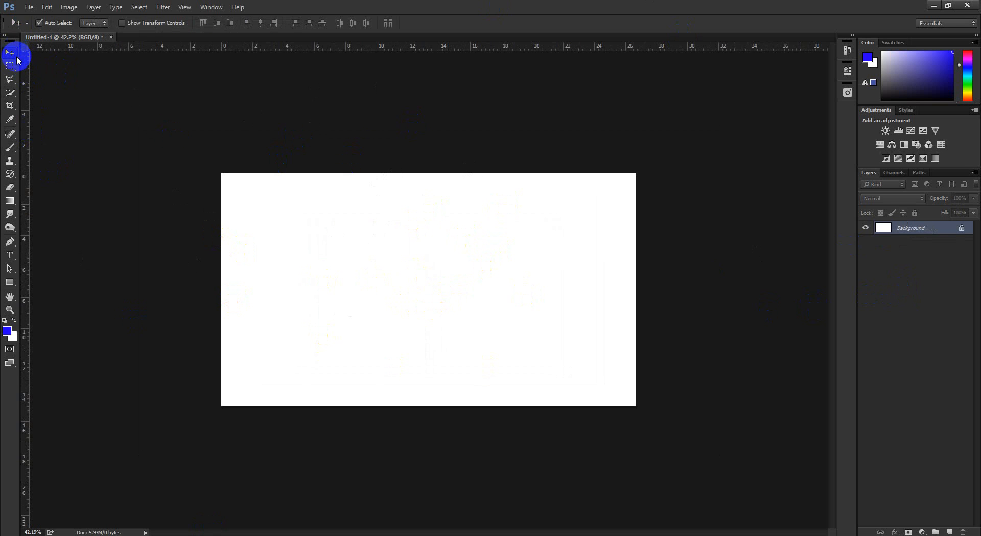
pyautogui.click(28, 7)
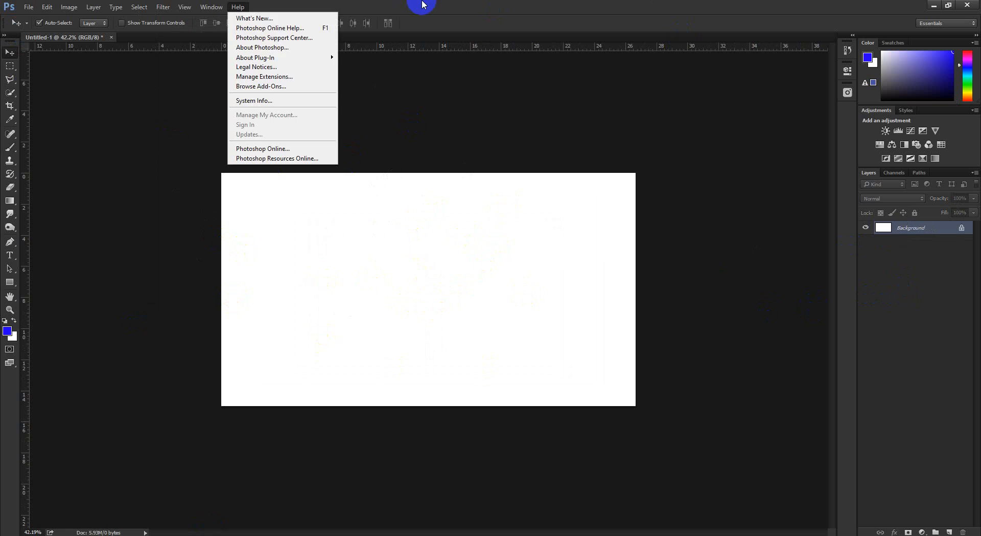
pyautogui.click(422, 4)
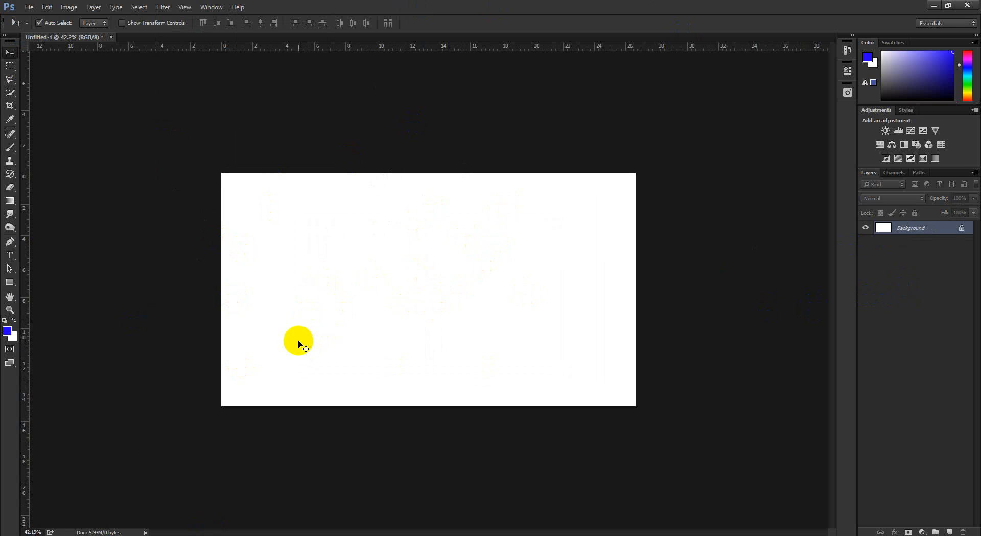
# Place Model 3.jpg from the desktop's Photoshop folder as an embedded image and move it to the left half of the canvas
pyautogui.click(28, 7)
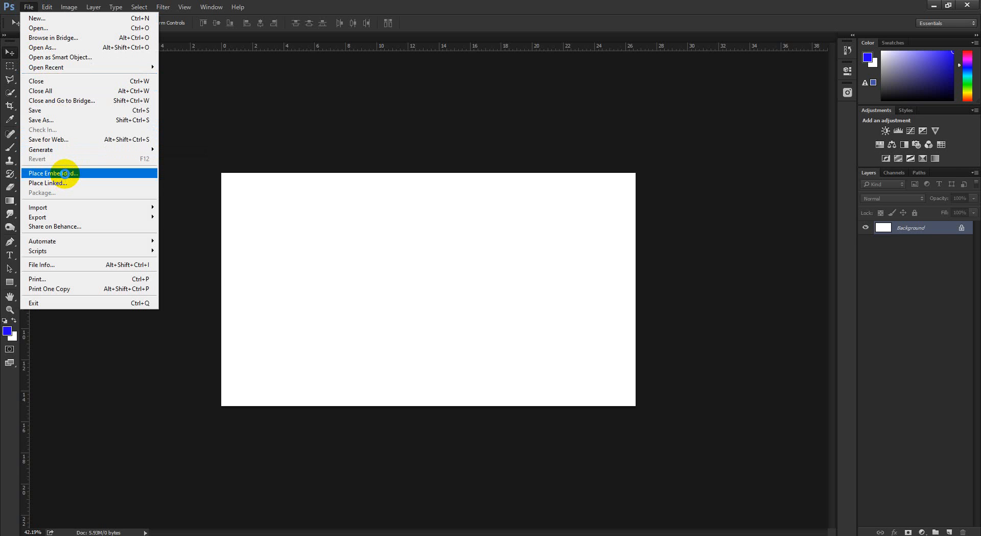
pyautogui.click(65, 173)
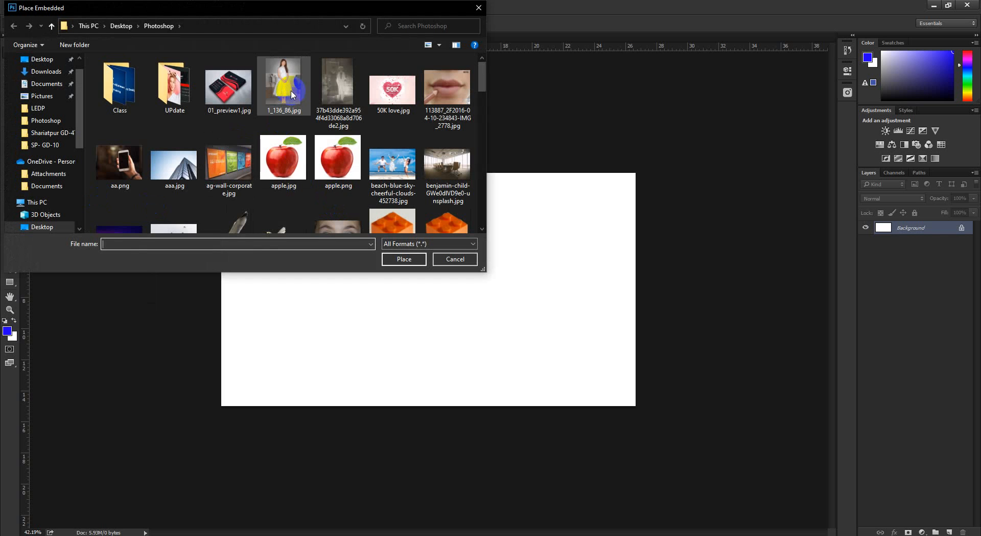
pyautogui.click(292, 94)
pyautogui.scroll(-3, 283, 153)
pyautogui.scroll(-2, 251, 164)
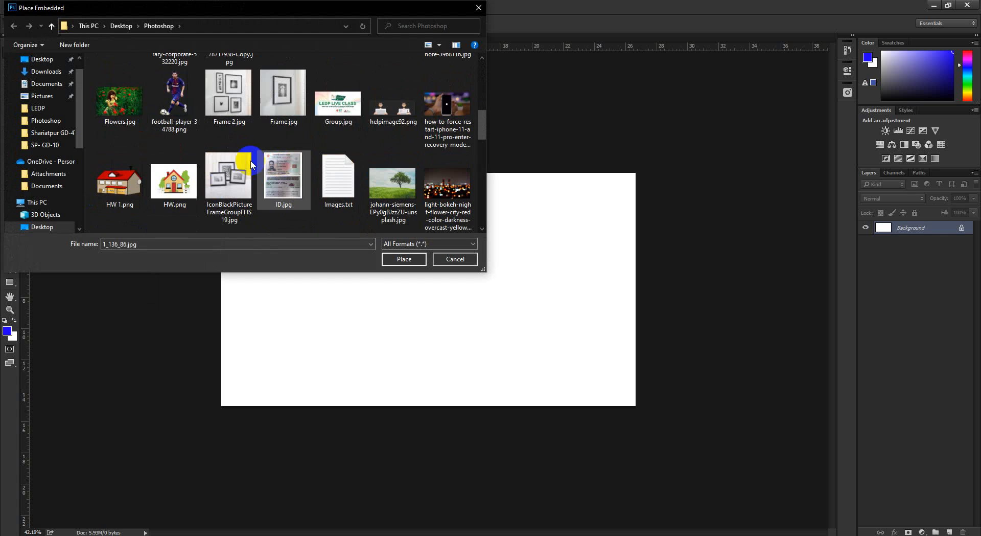
pyautogui.scroll(-3, 251, 165)
pyautogui.click(280, 112)
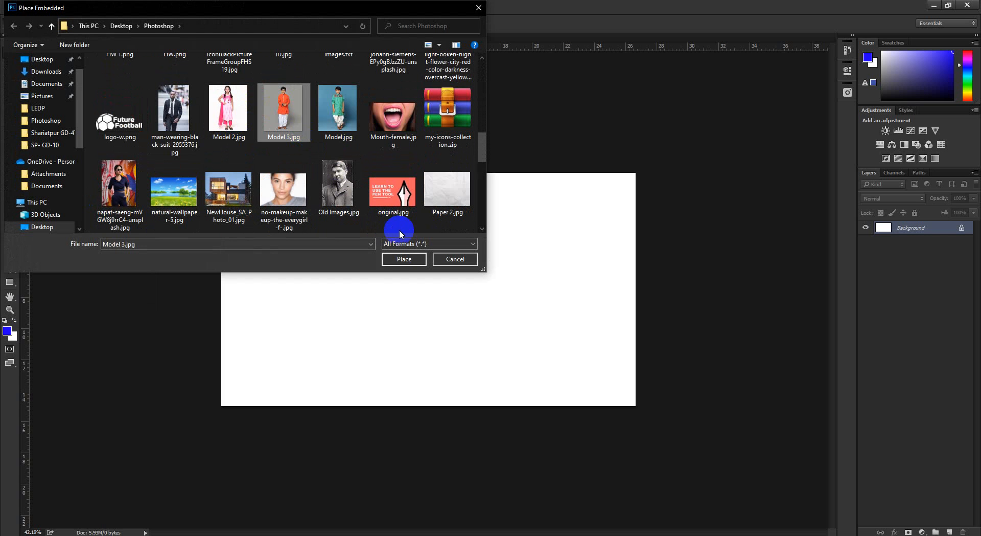
pyautogui.click(404, 259)
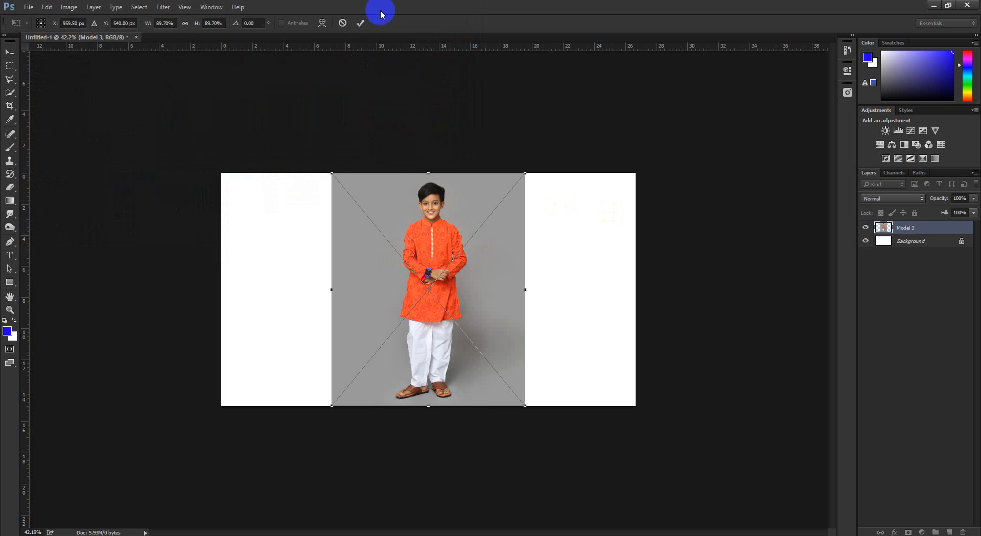
pyautogui.click(359, 24)
pyautogui.moveTo(430, 237); pyautogui.dragTo(339, 238)
# Place Model.jpg from the Photoshop folder as a linked image and move it beside the Model 3 picture on the right half
pyautogui.click(28, 7)
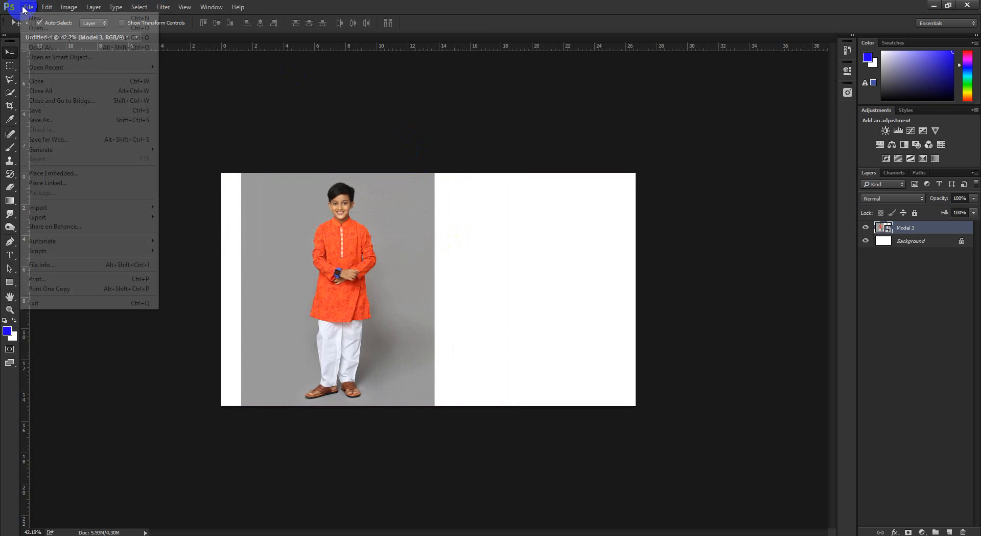
pyautogui.click(54, 188)
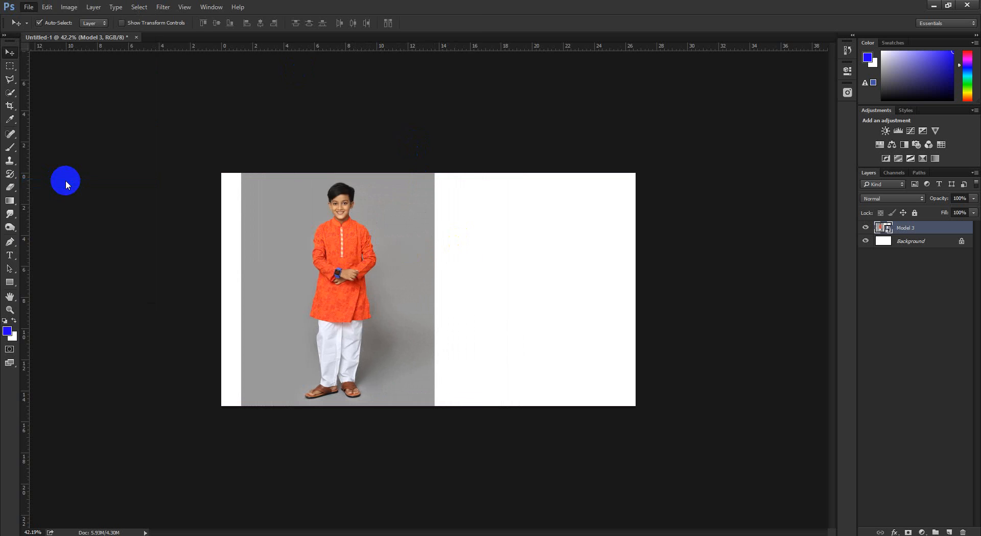
pyautogui.scroll(-3, 290, 166)
pyautogui.scroll(-8, 289, 166)
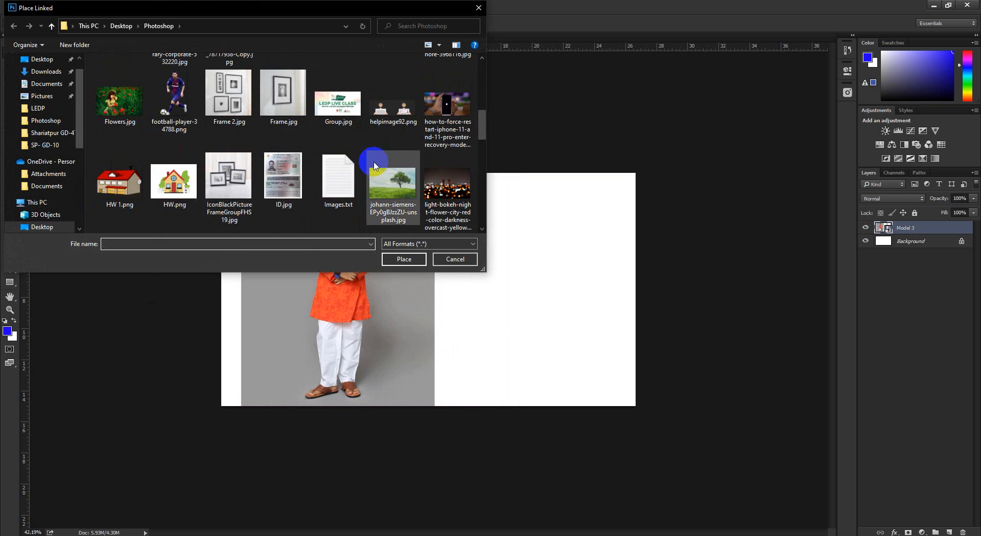
pyautogui.click(350, 149)
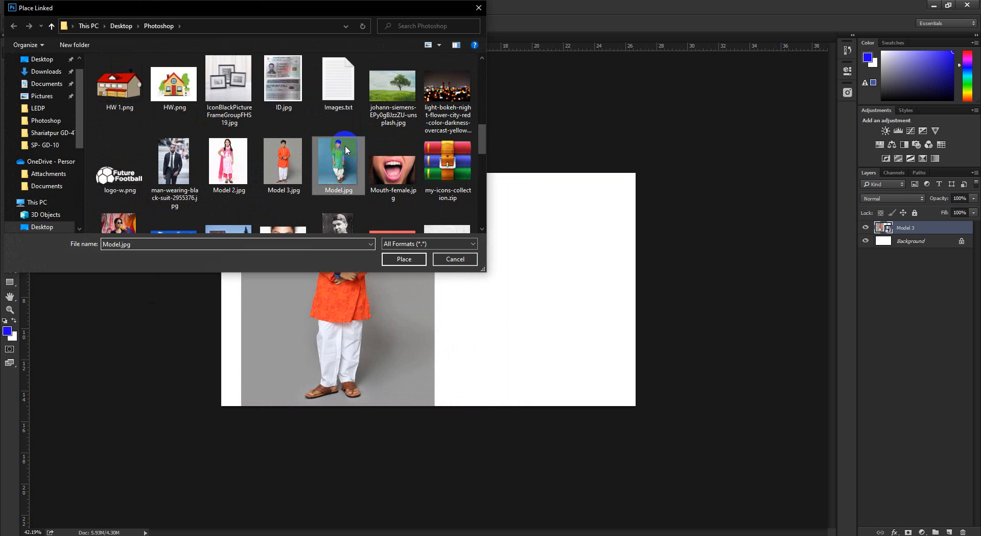
pyautogui.click(403, 258)
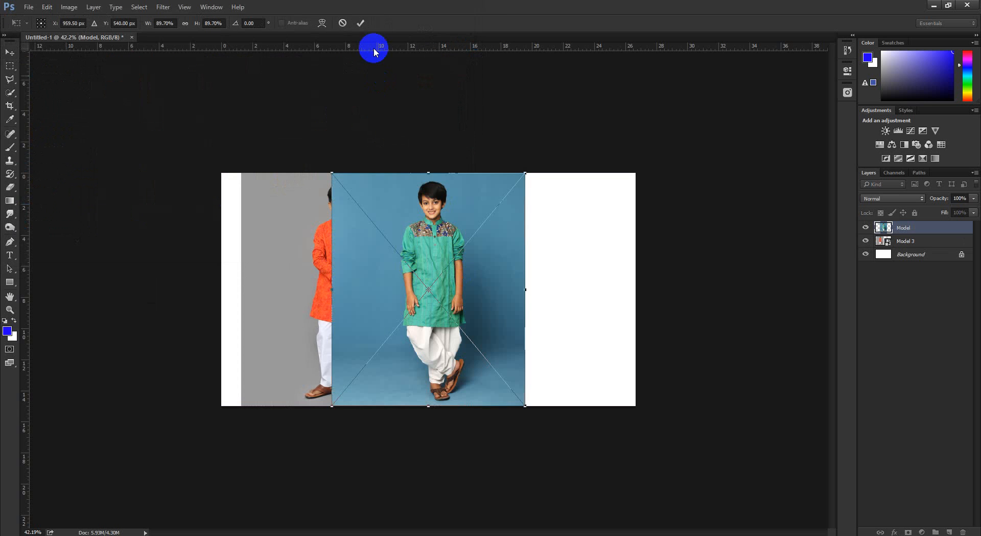
pyautogui.click(360, 22)
pyautogui.moveTo(438, 219); pyautogui.dragTo(542, 218)
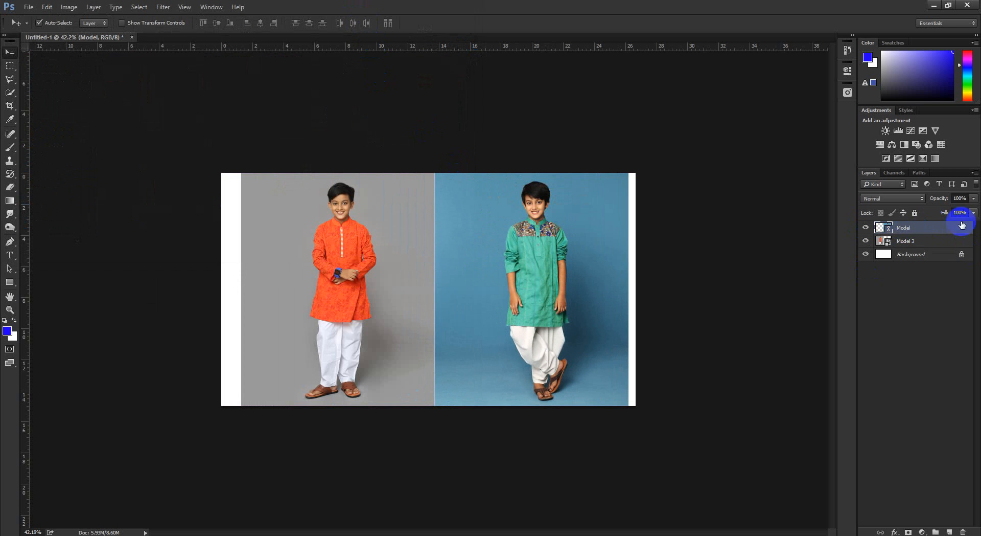
# Enlarge the layer thumbnails and deselect all layers
pyautogui.click(975, 173)
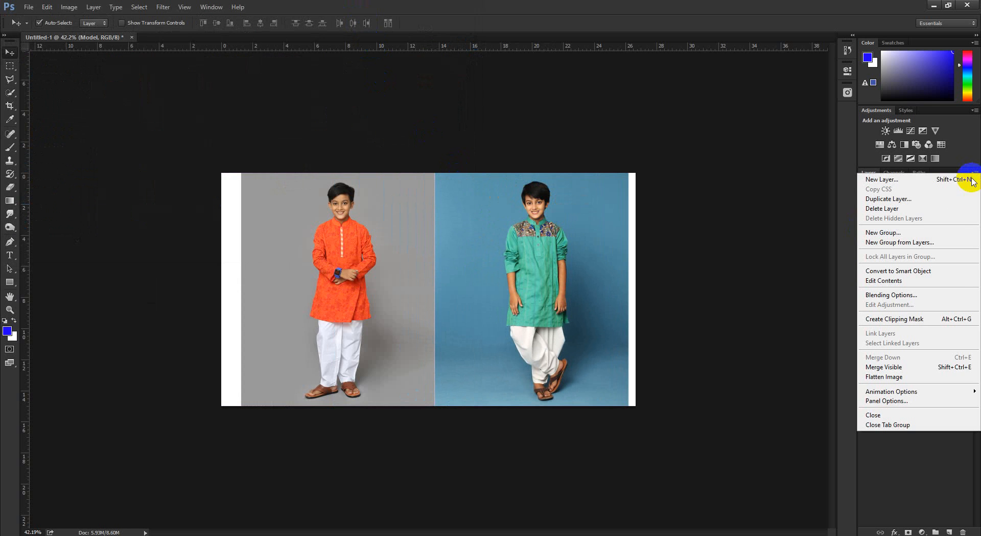
pyautogui.click(929, 465)
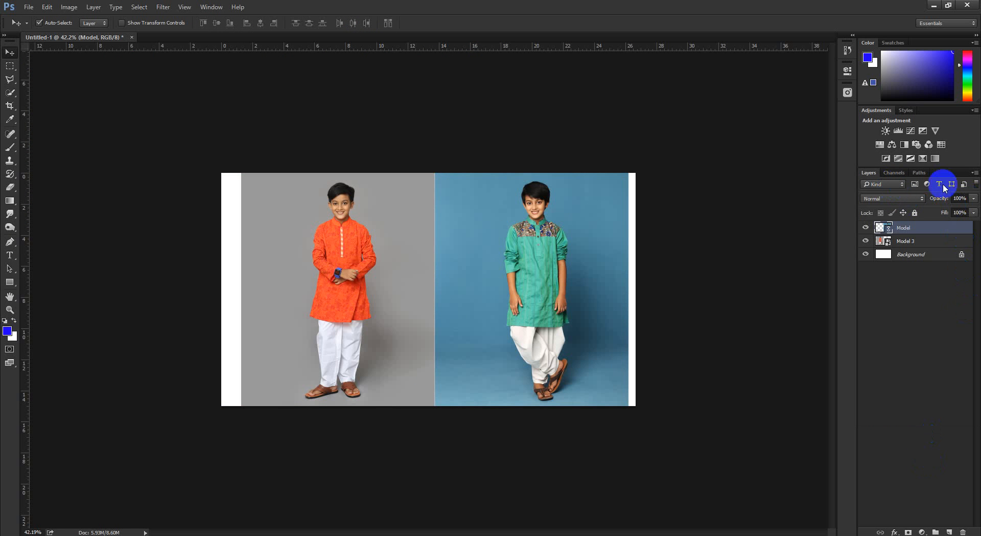
pyautogui.click(975, 173)
pyautogui.click(926, 455)
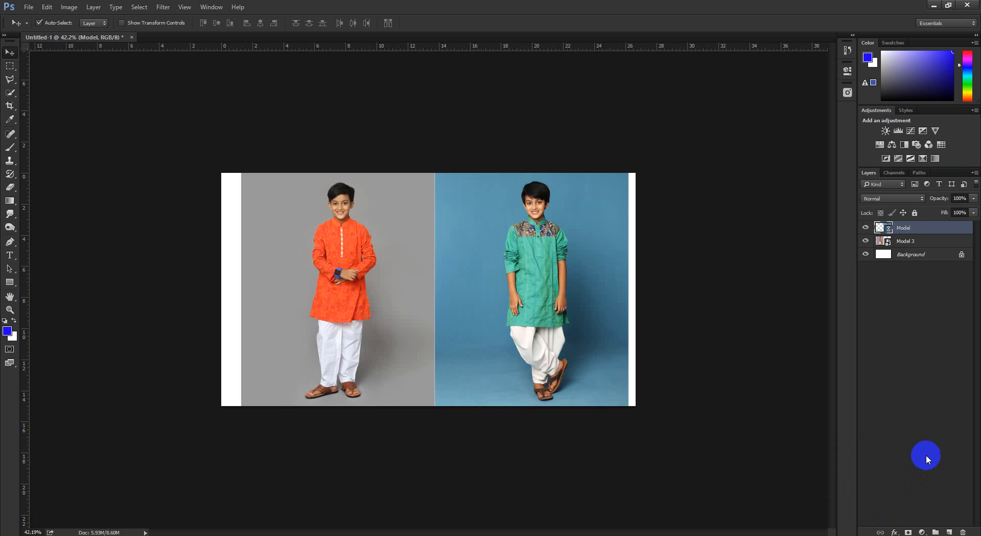
pyautogui.rightClick(925, 455)
pyautogui.click(898, 489)
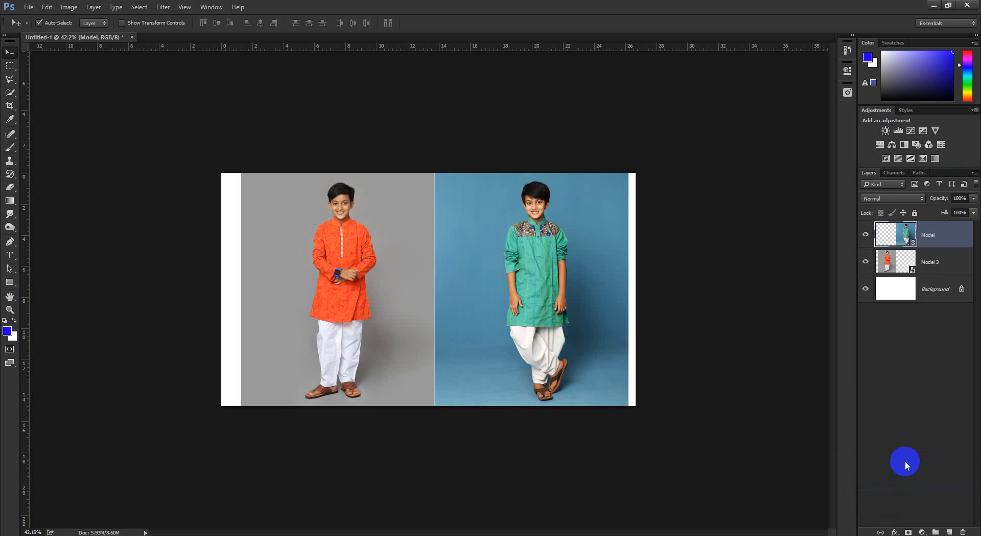
pyautogui.click(911, 350)
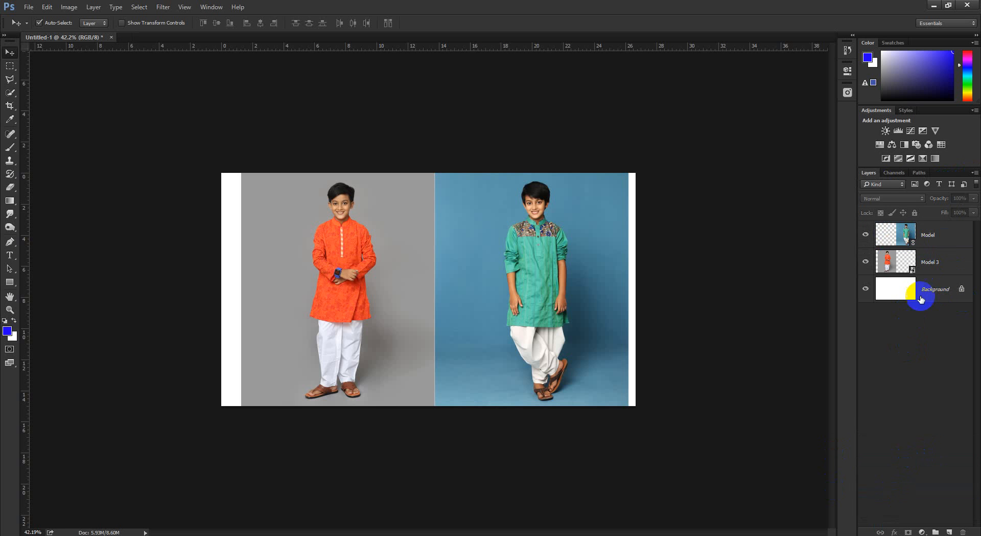
# Compare the thumbnail badges of the Model and Model 3 layers with the linked and embedded place commands
pyautogui.moveTo(929, 233)
pyautogui.mouseDown()
pyautogui.moveTo(920, 258)
pyautogui.moveTo(920, 245)
pyautogui.mouseUp()
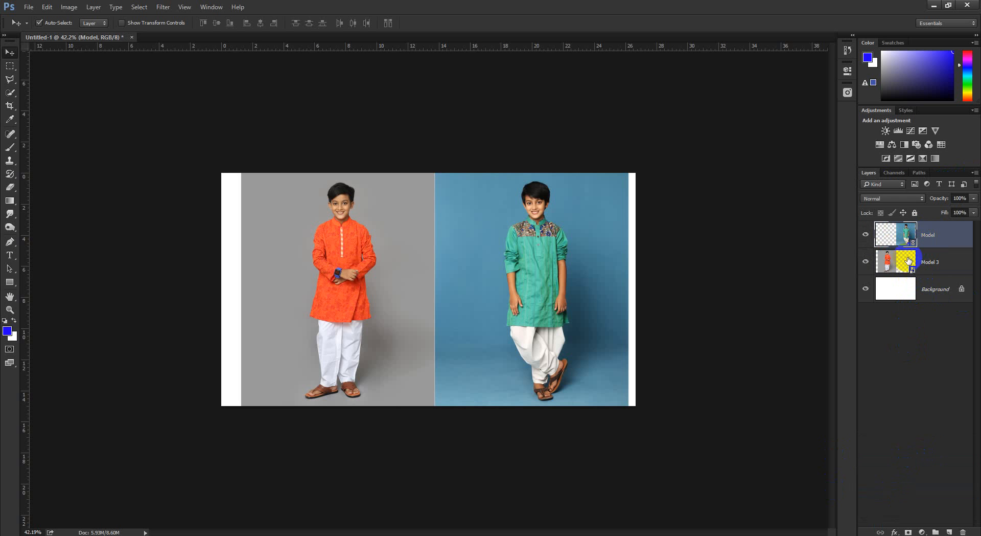
pyautogui.click(28, 7)
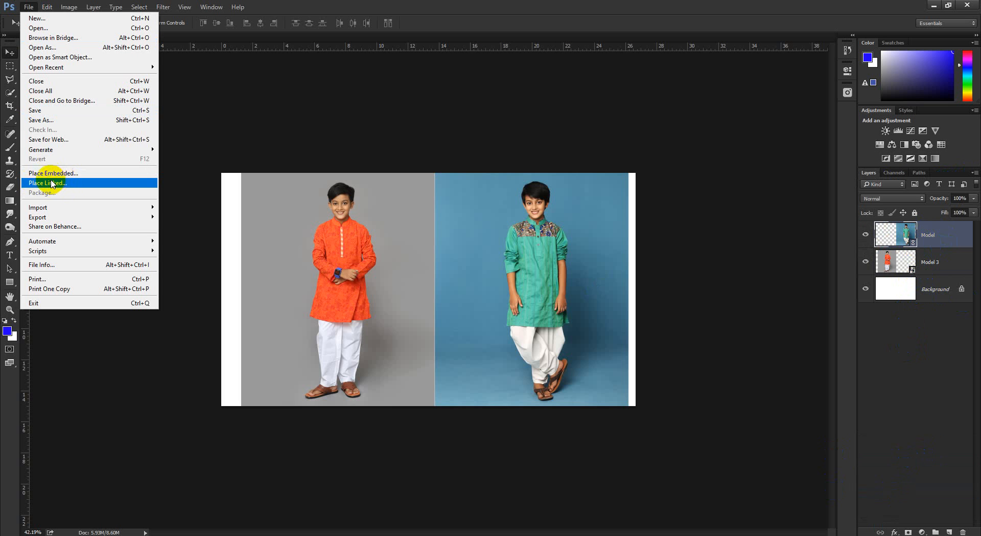
pyautogui.click(909, 324)
pyautogui.click(933, 225)
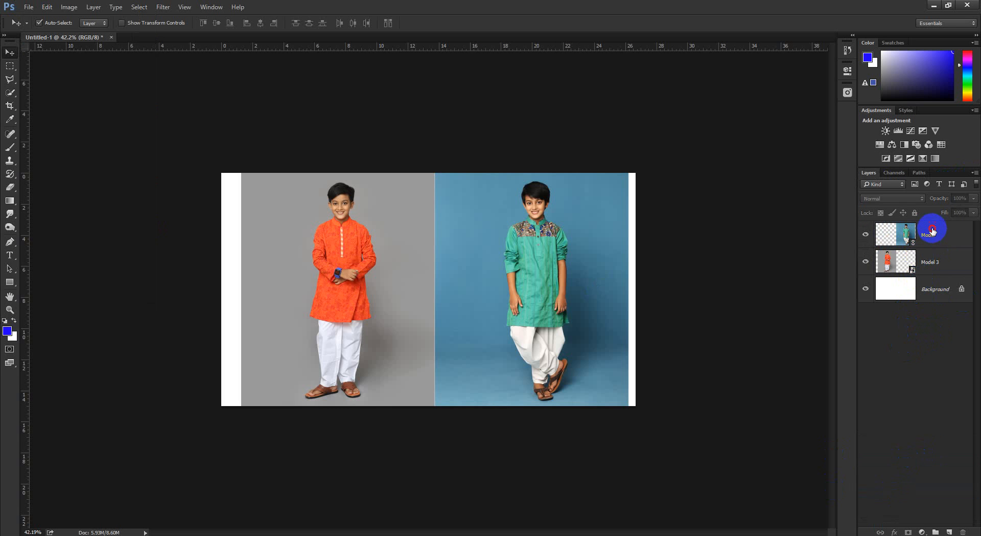
pyautogui.click(933, 270)
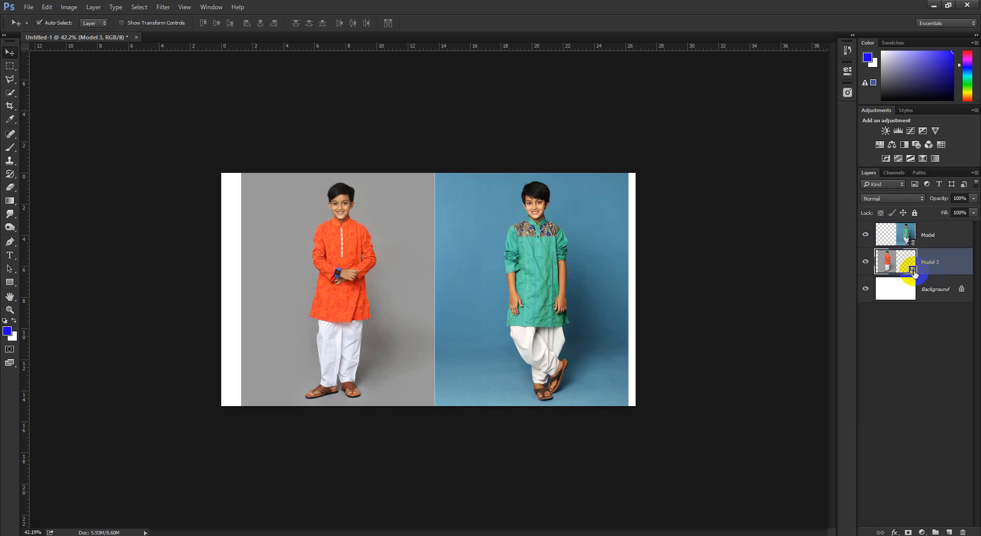
# Open the embedded contents of the Model 3 smart object, close that document, and reselect the Model layer
pyautogui.doubleClick(913, 271)
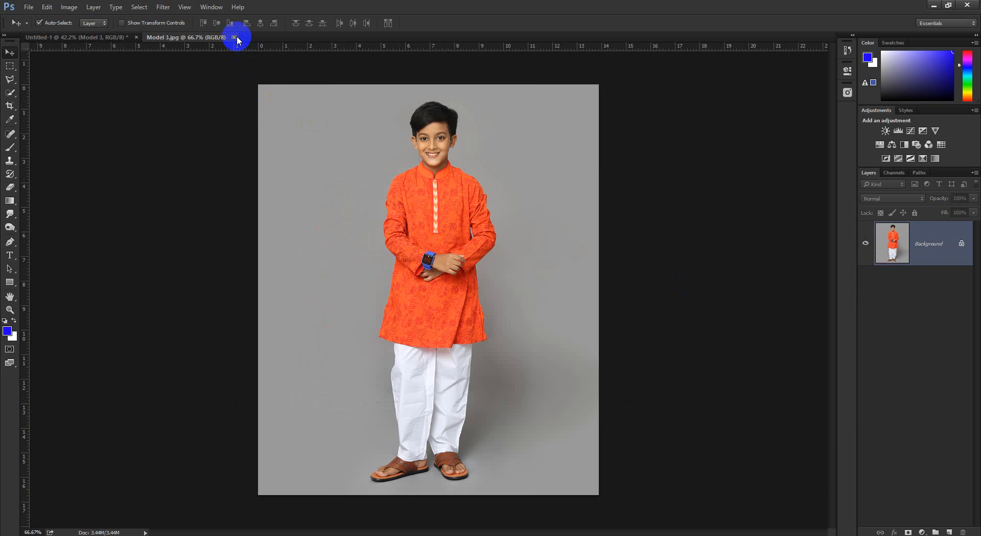
pyautogui.click(238, 36)
pyautogui.click(907, 235)
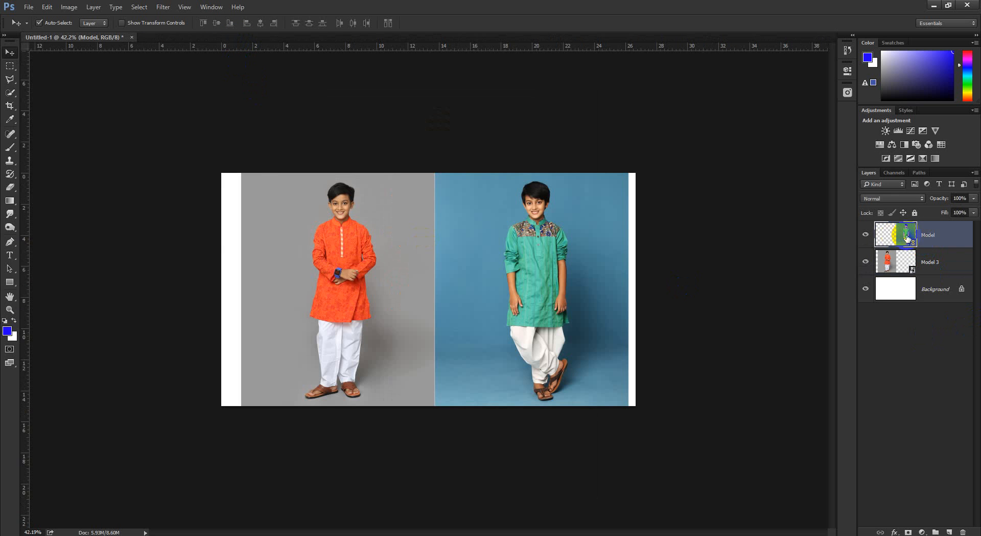
pyautogui.click(954, 268)
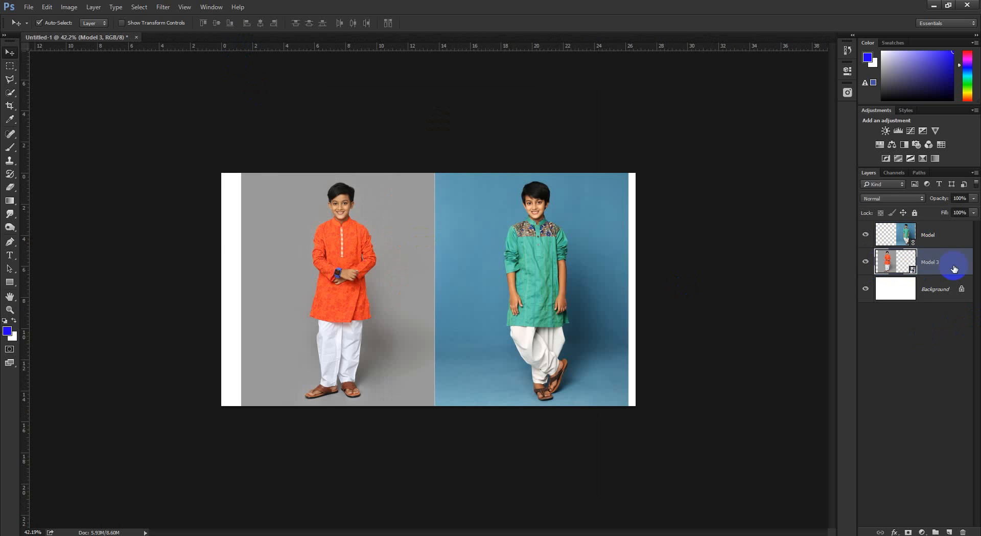
pyautogui.click(927, 235)
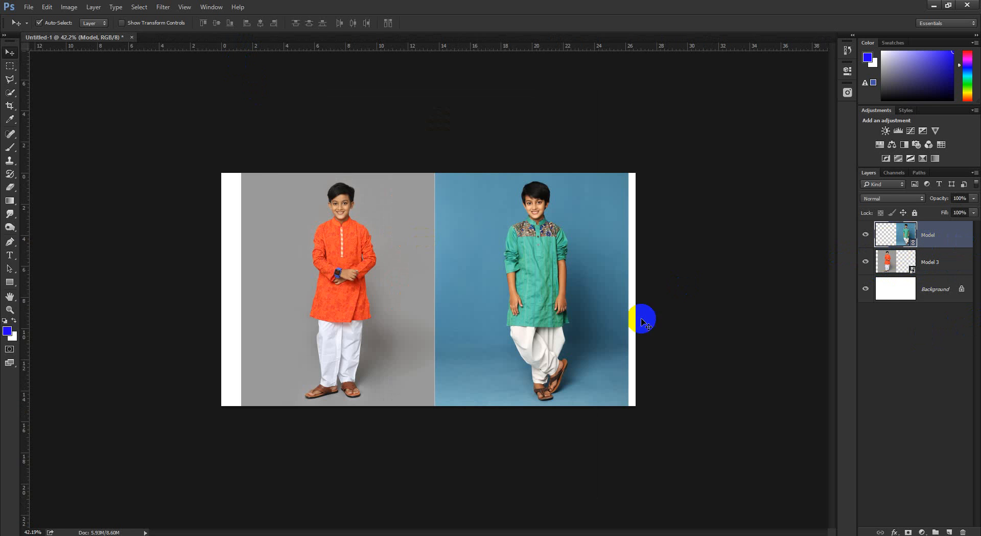
pyautogui.click(28, 6)
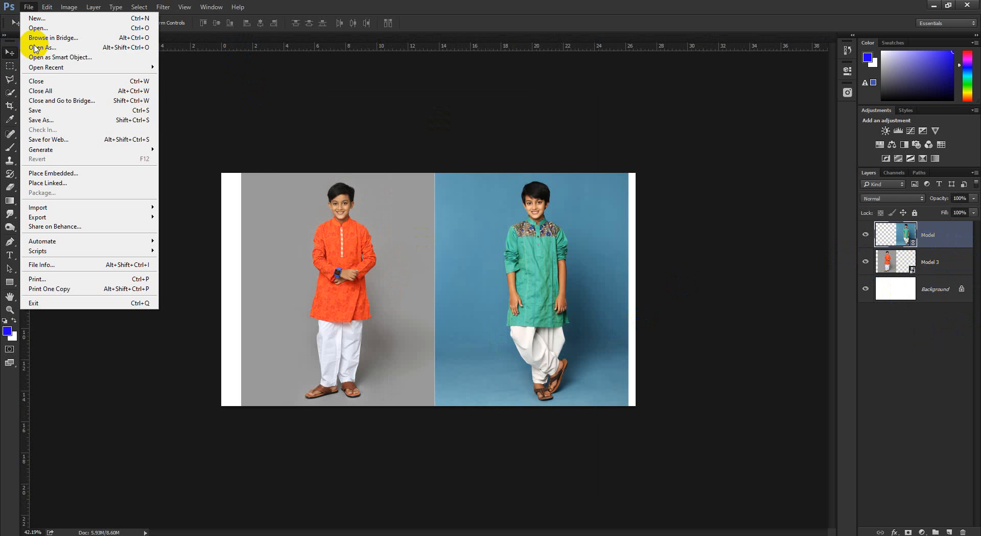
pyautogui.click(656, 4)
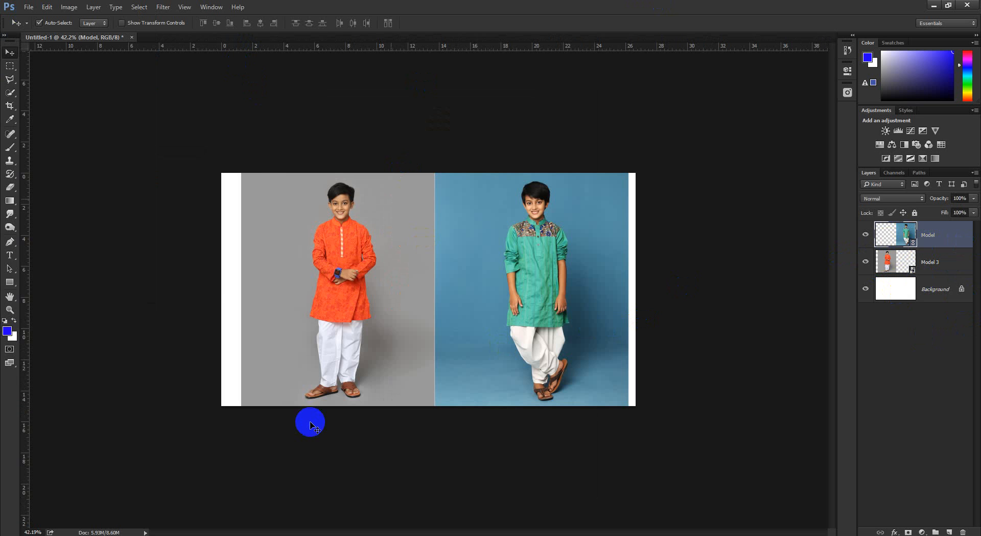
# Switch to Chrome, check lesson 3 in the course module PDF and the Google Meet participants, and return to Photoshop
pyautogui.click(161, 532)
pyautogui.click(103, 492)
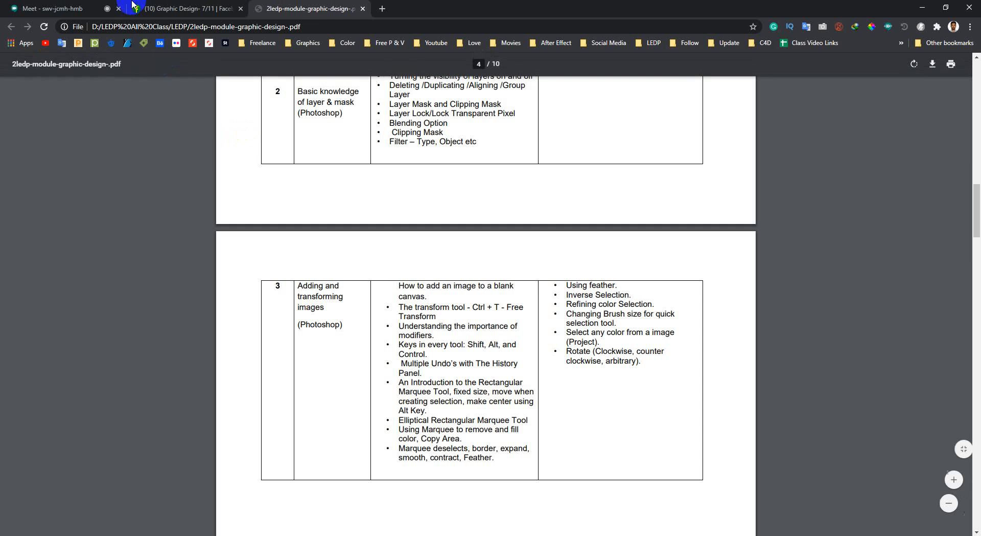
pyautogui.click(51, 8)
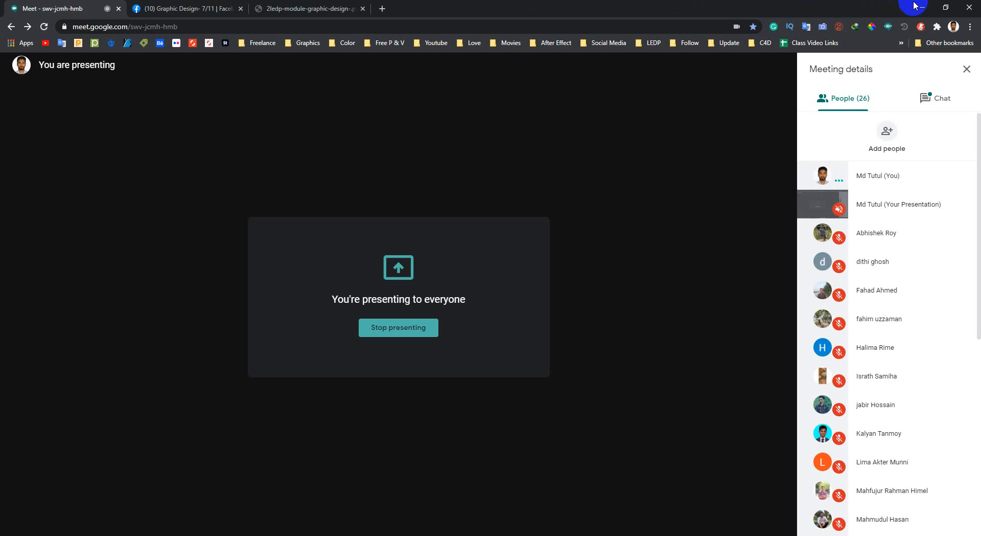
pyautogui.click(915, 6)
pyautogui.click(29, 7)
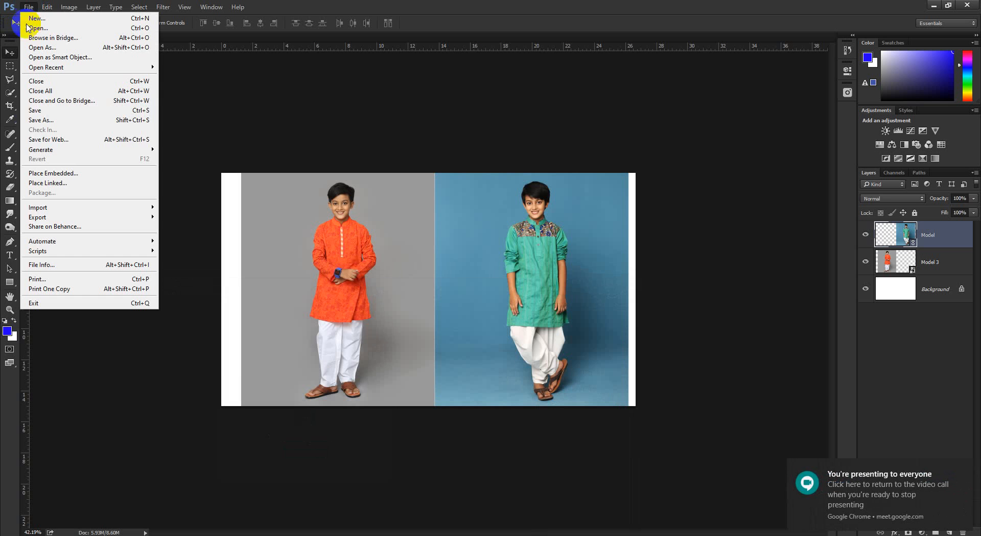
pyautogui.click(376, 74)
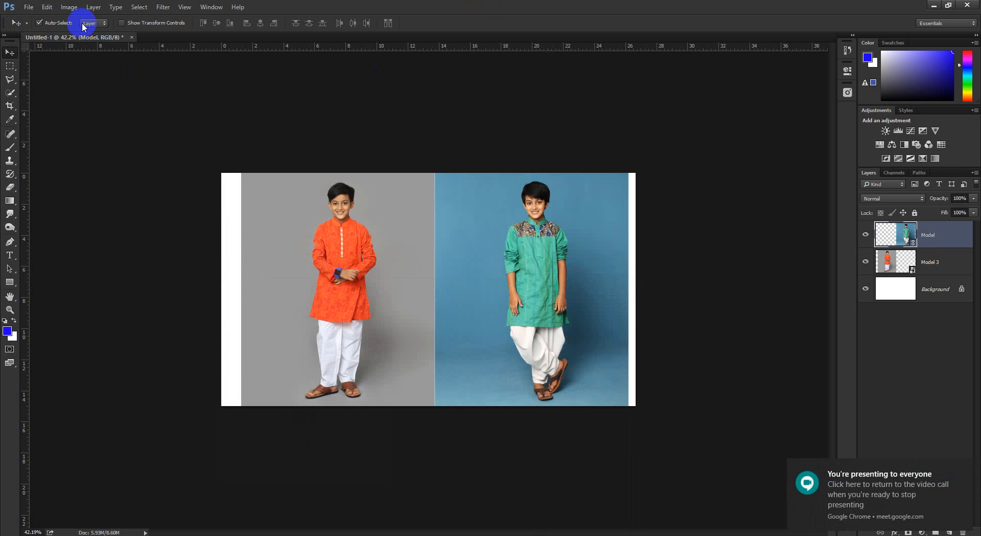
# Check the file commands for placing images, switch to the desktop, and open the Photoshop image folder
pyautogui.click(29, 6)
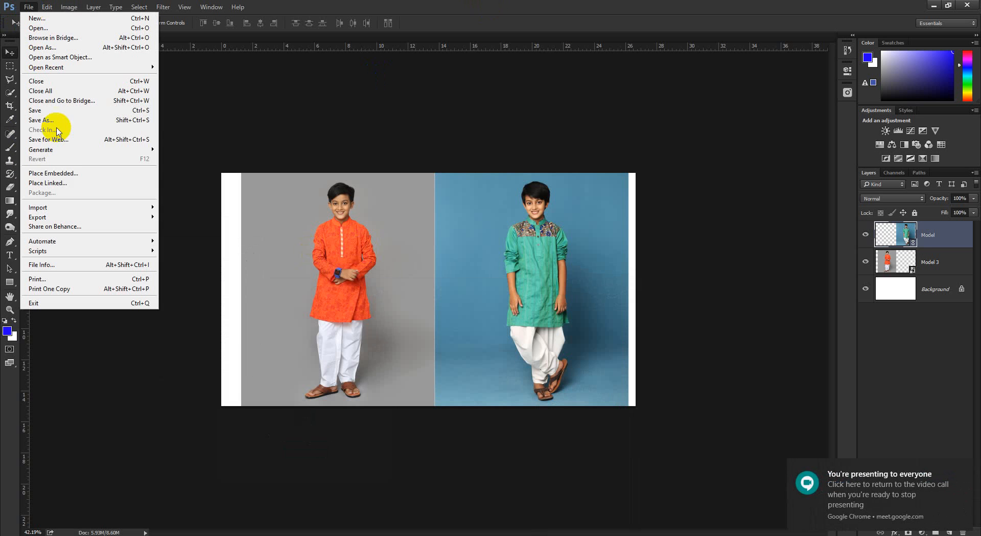
pyautogui.click(798, 5)
pyautogui.click(933, 5)
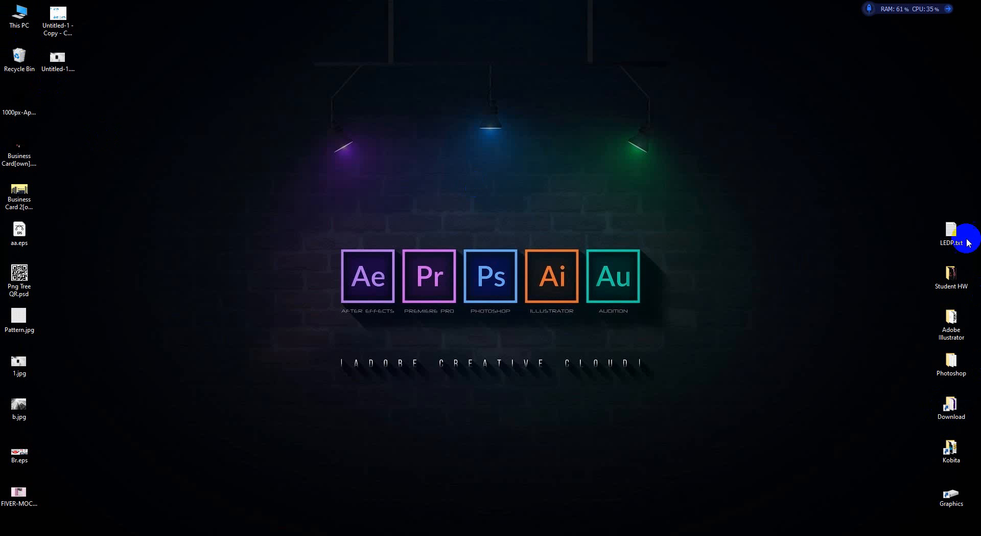
pyautogui.doubleClick(958, 363)
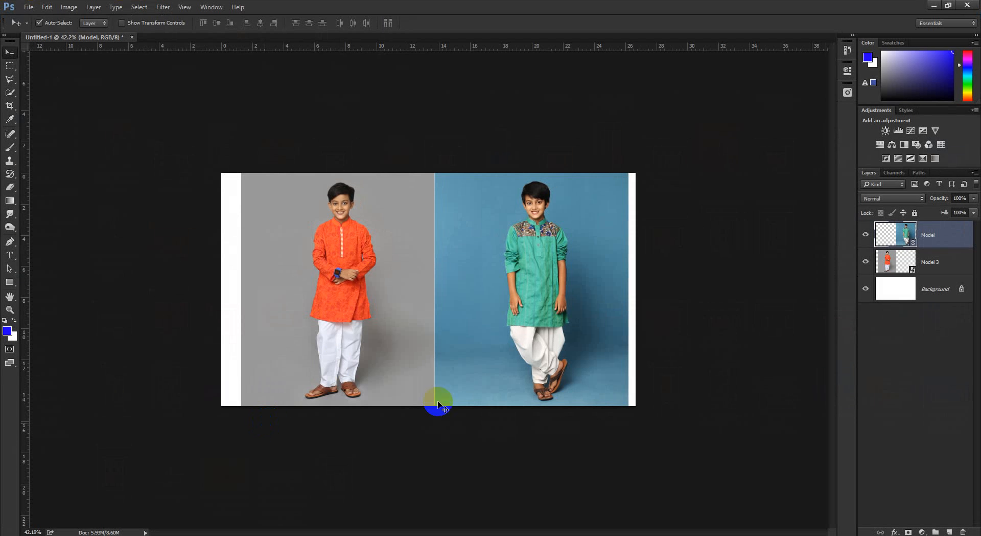
# Select the Model 3 layer and review the embedded and linked place commands
pyautogui.click(930, 263)
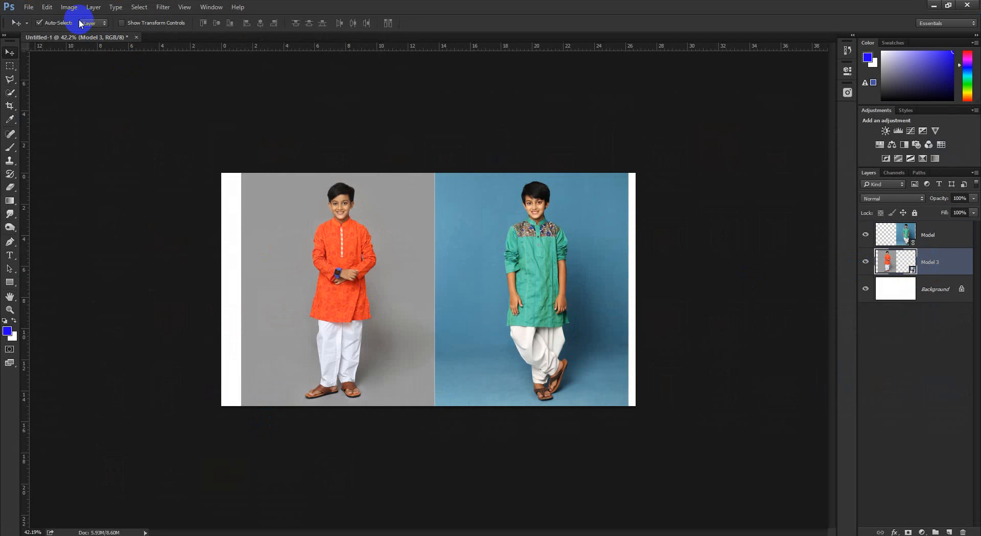
pyautogui.click(28, 7)
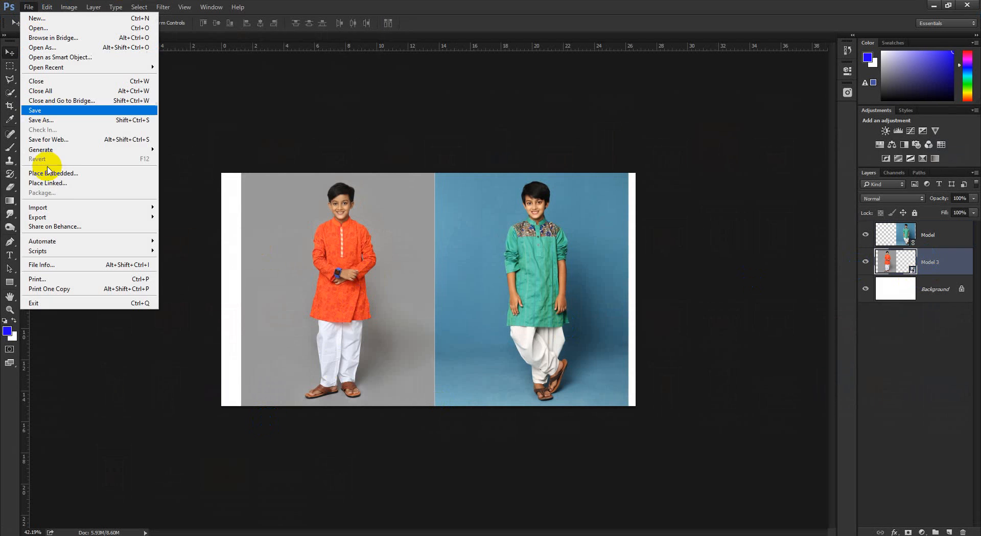
pyautogui.click(629, 55)
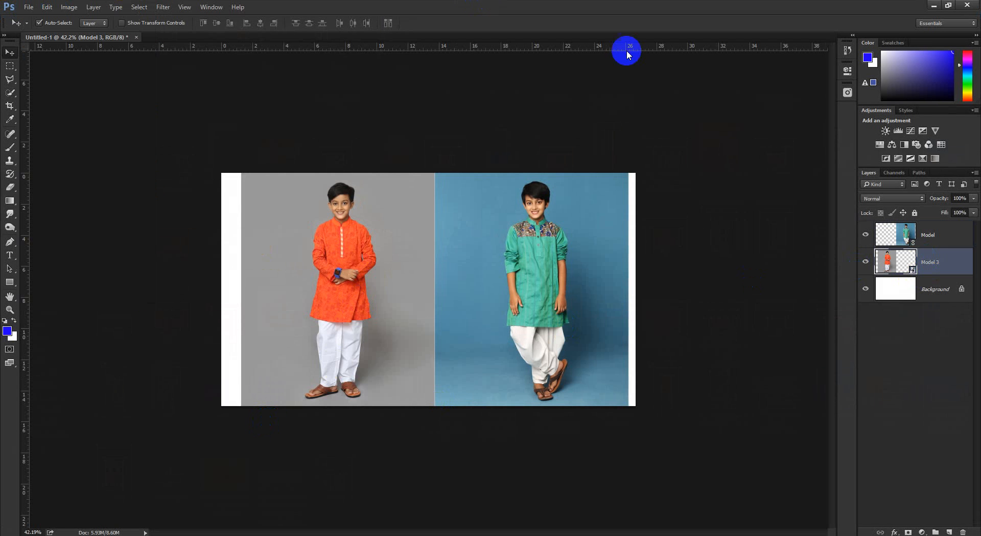
# Switch to the Photoshop folder, locate the source file Model 3.jpg, and return to the document
pyautogui.click(940, 4)
pyautogui.click(934, 5)
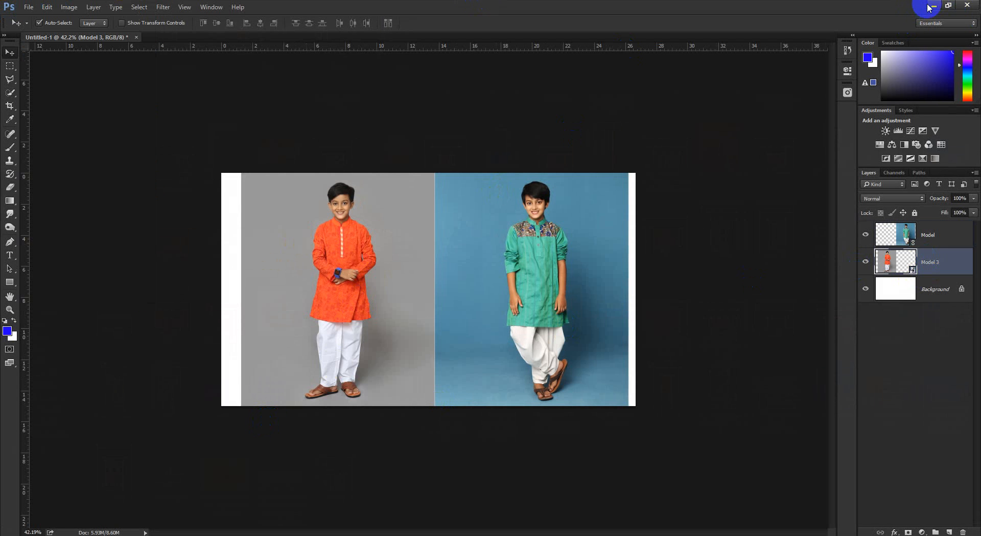
pyautogui.click(666, 388)
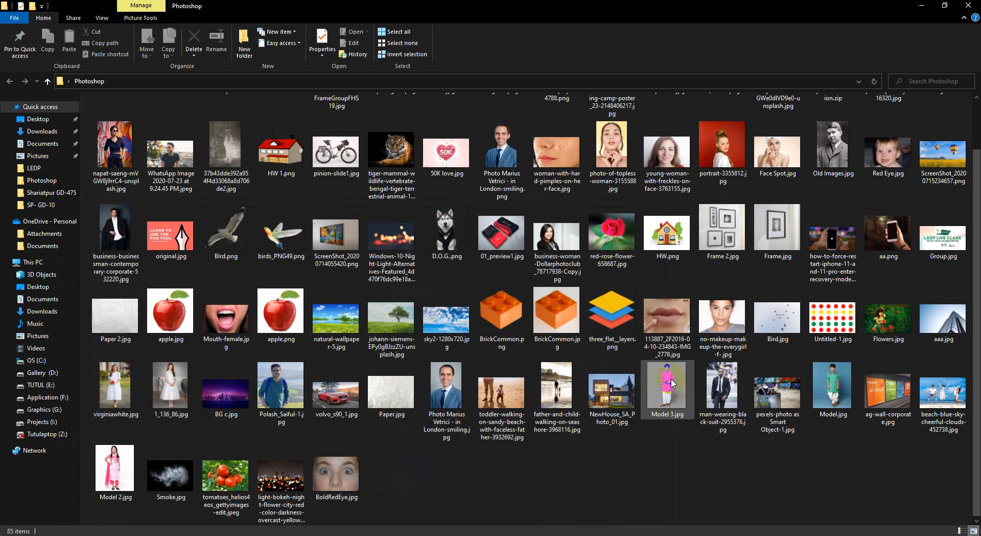
pyautogui.click(162, 532)
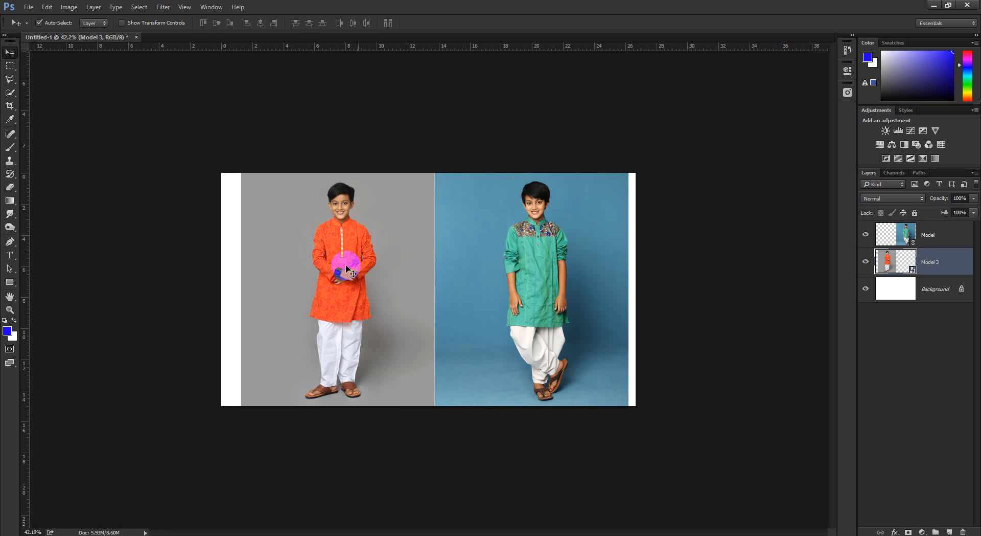
# Show the Place Linked file browser, close it without placing a file, and review the file commands again
pyautogui.click(28, 7)
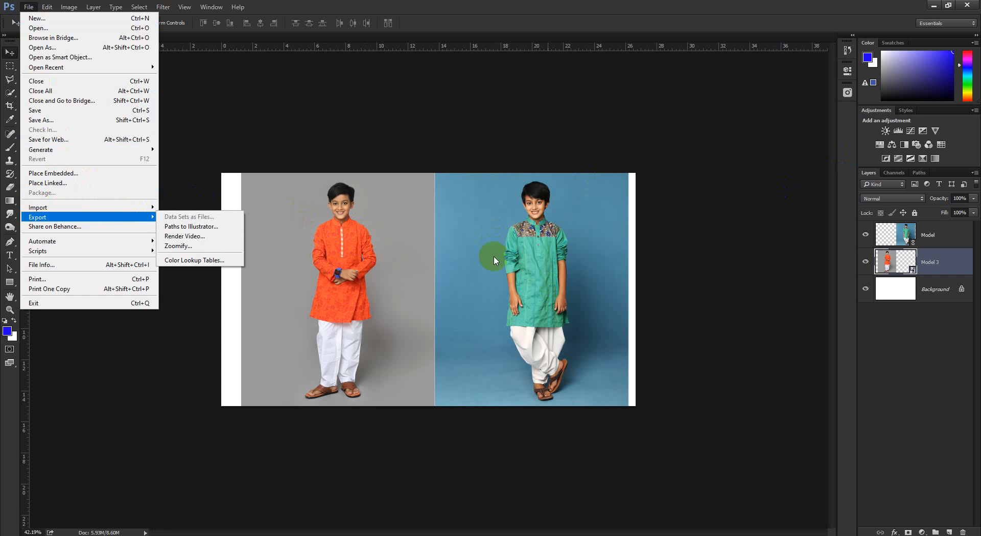
pyautogui.click(72, 184)
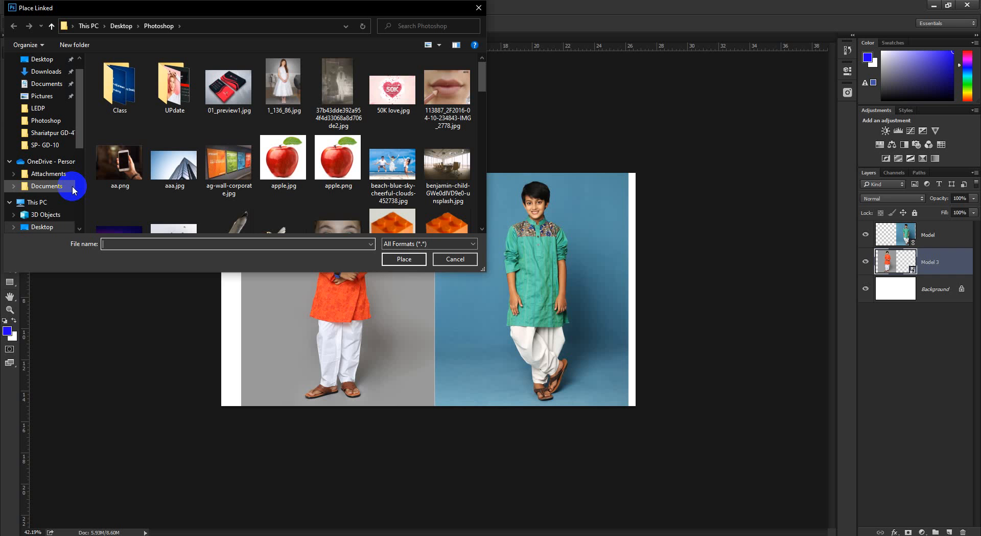
pyautogui.click(455, 259)
pyautogui.click(334, 284)
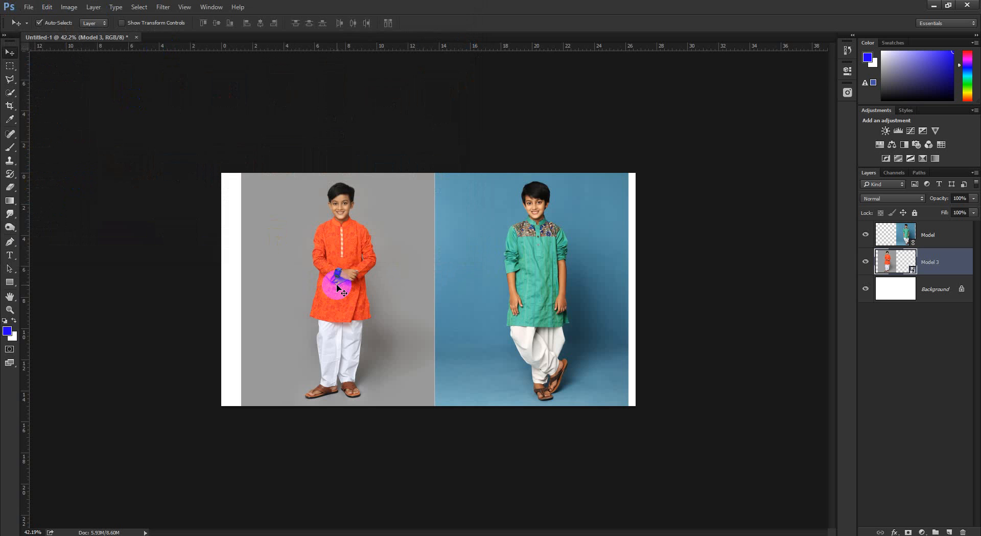
pyautogui.click(27, 8)
pyautogui.click(467, 2)
# Switch to Google Meet in Chrome, check the presentation status, and return to Photoshop
pyautogui.click(220, 391)
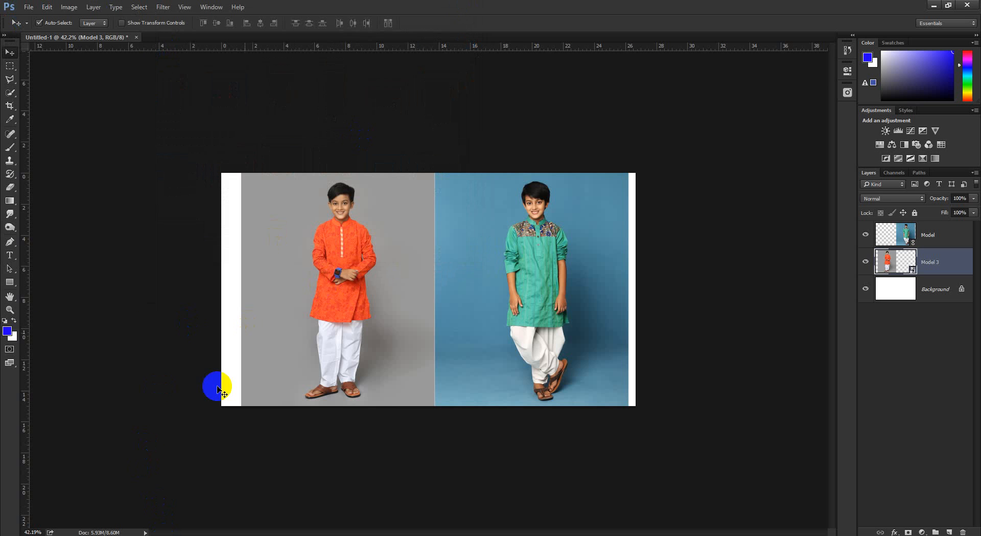
pyautogui.click(136, 499)
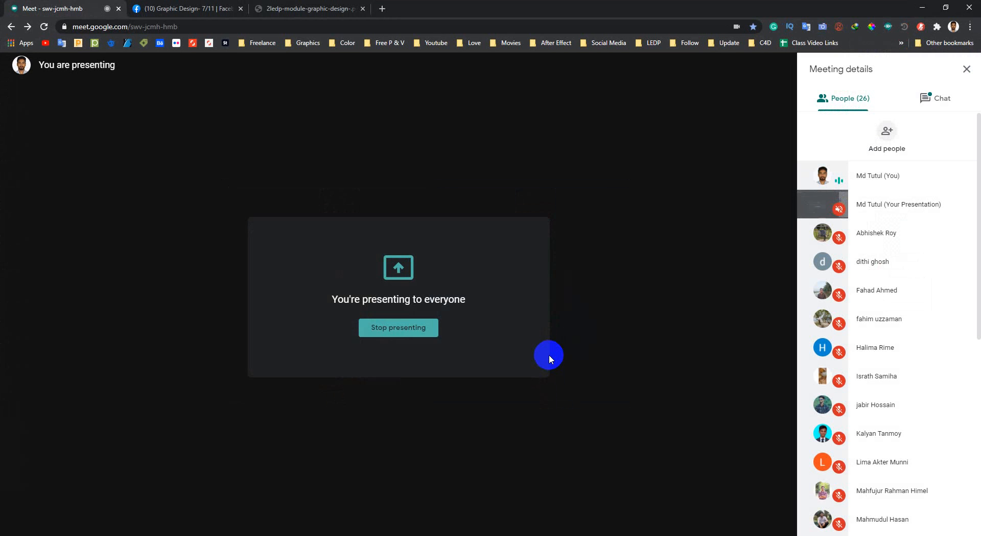
pyautogui.click(922, 7)
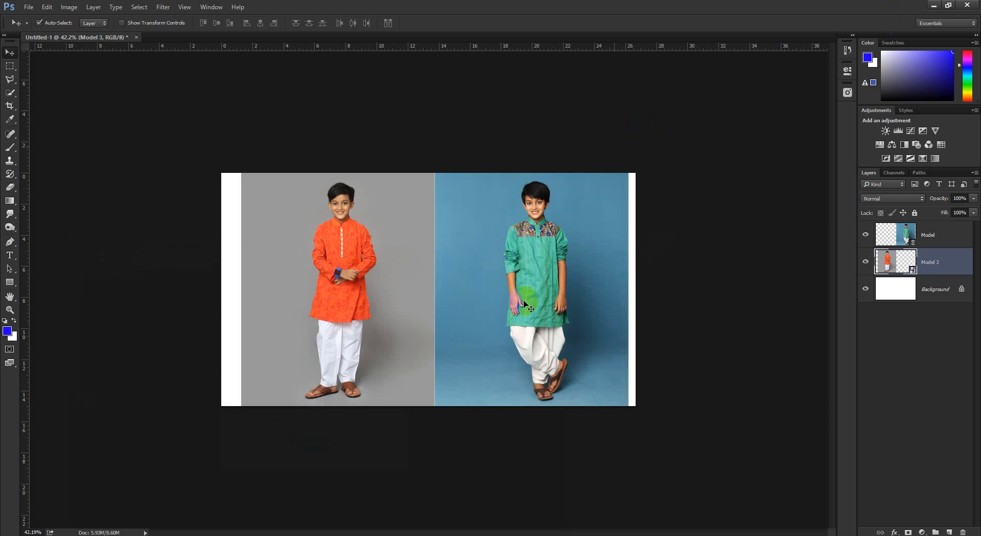
# Compare the place commands with the image layers, clear the layer selection, and select the Model layer
pyautogui.click(30, 6)
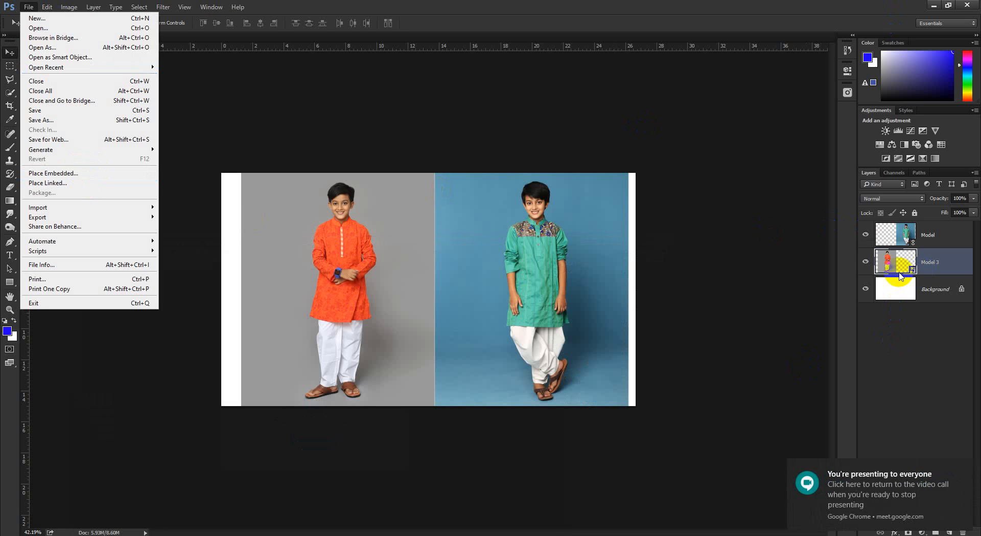
pyautogui.click(931, 329)
pyautogui.click(929, 235)
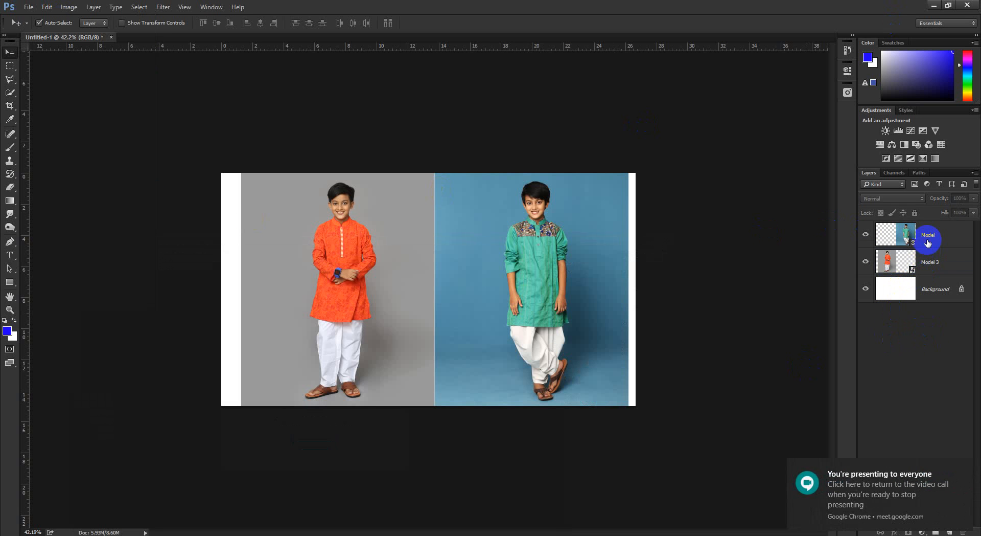
pyautogui.click(29, 7)
pyautogui.click(558, 5)
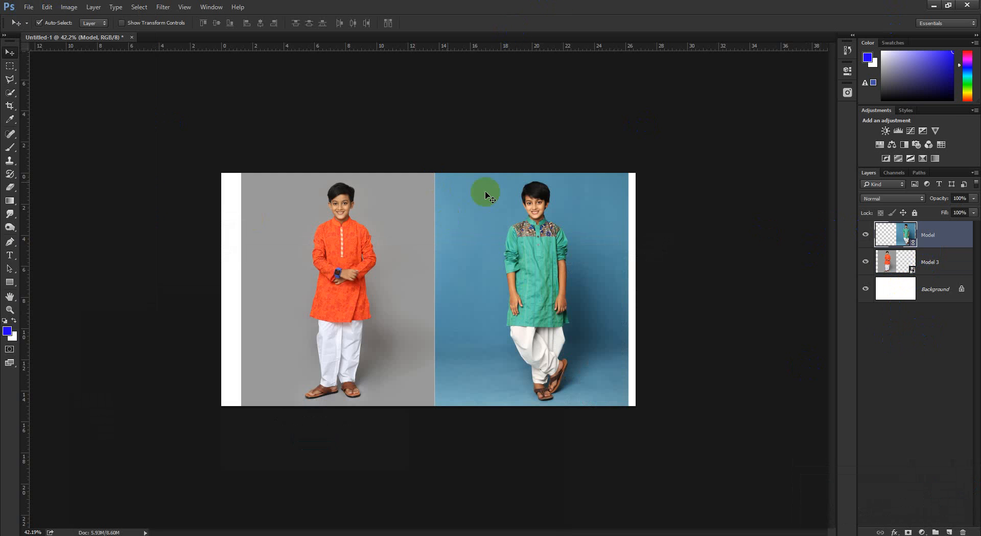
# Switch to Google Meet in Chrome, look through the full participant list, and return to Photoshop
pyautogui.moveTo(163, 533)
pyautogui.click(131, 506)
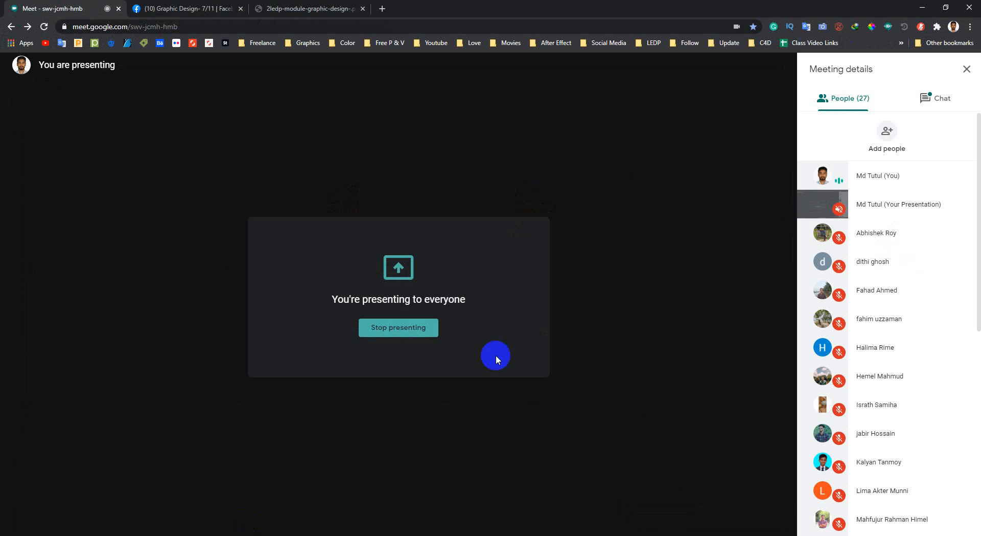
pyautogui.scroll(-5, 878, 367)
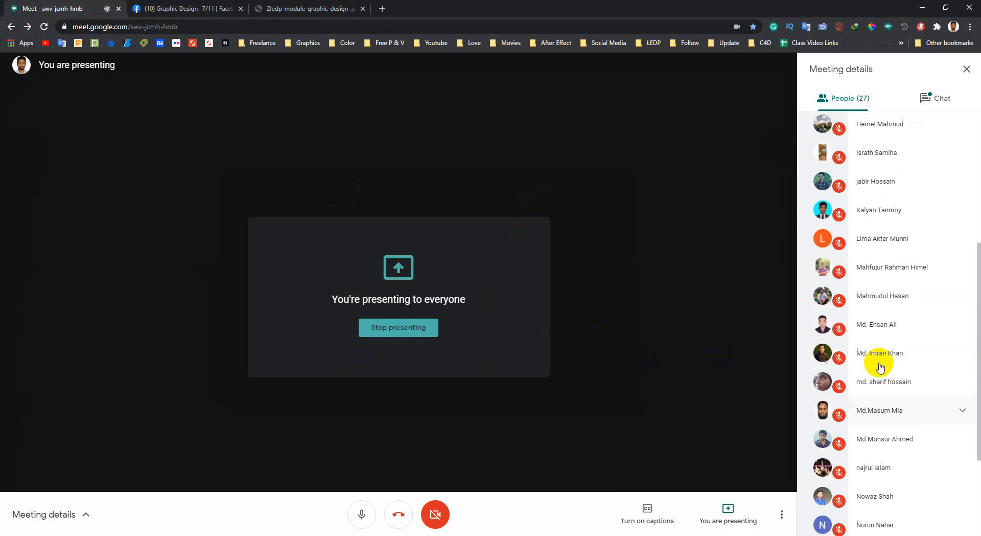
pyautogui.scroll(-3, 850, 351)
pyautogui.click(924, 9)
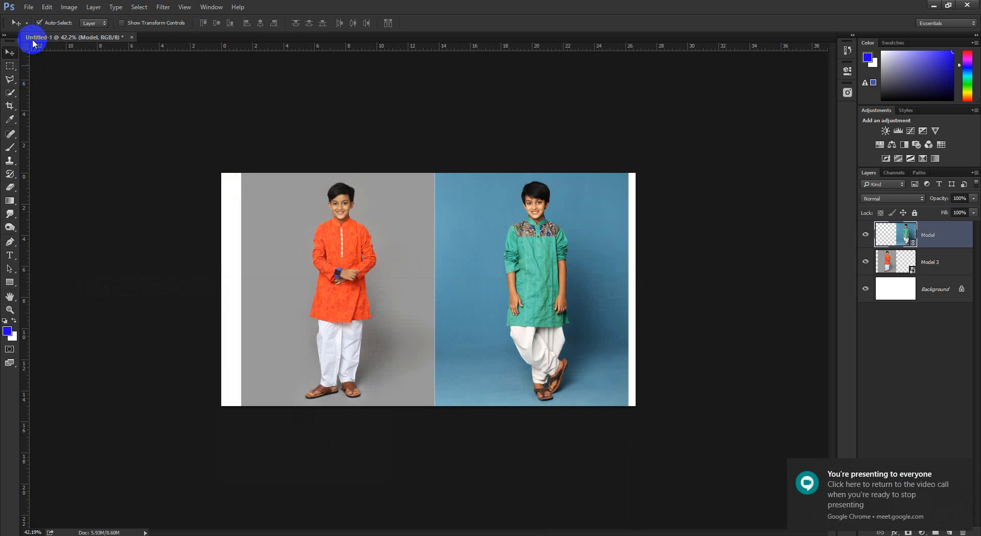
# Review the place commands once more and delete the Model and Model 3 layers from the document
pyautogui.click(29, 7)
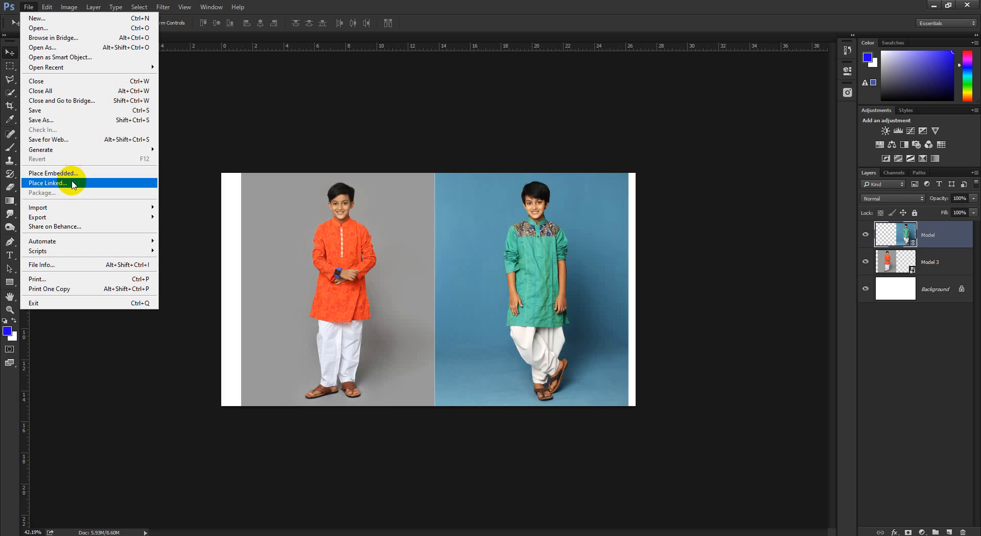
pyautogui.moveTo(38, 207)
pyautogui.click(939, 310)
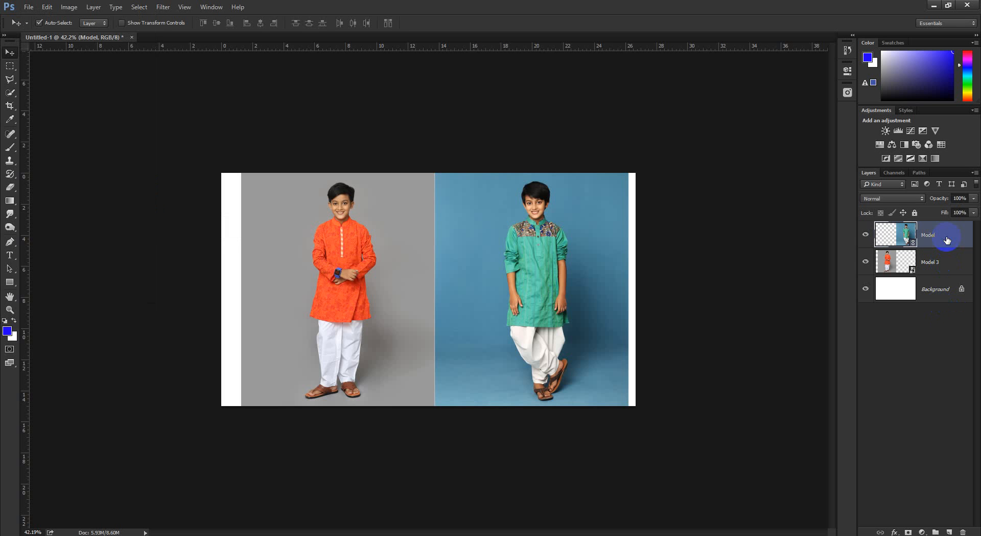
pyautogui.keyDown('shift'); pyautogui.click(947, 260); pyautogui.keyUp('shift')
pyautogui.press('Delete')
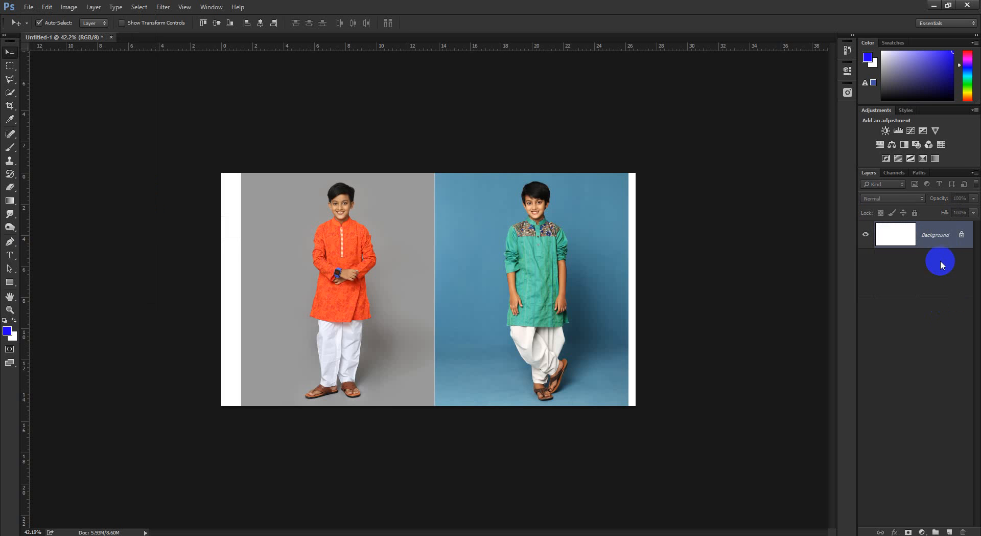
# Check the meeting participants in Chrome and return to the blank Photoshop canvas
pyautogui.moveTo(163, 535)
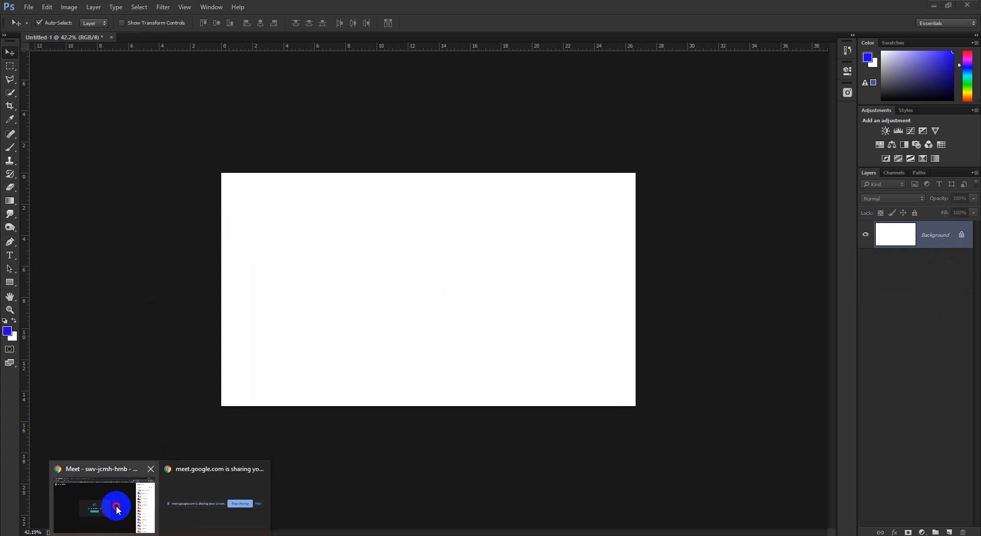
pyautogui.click(115, 507)
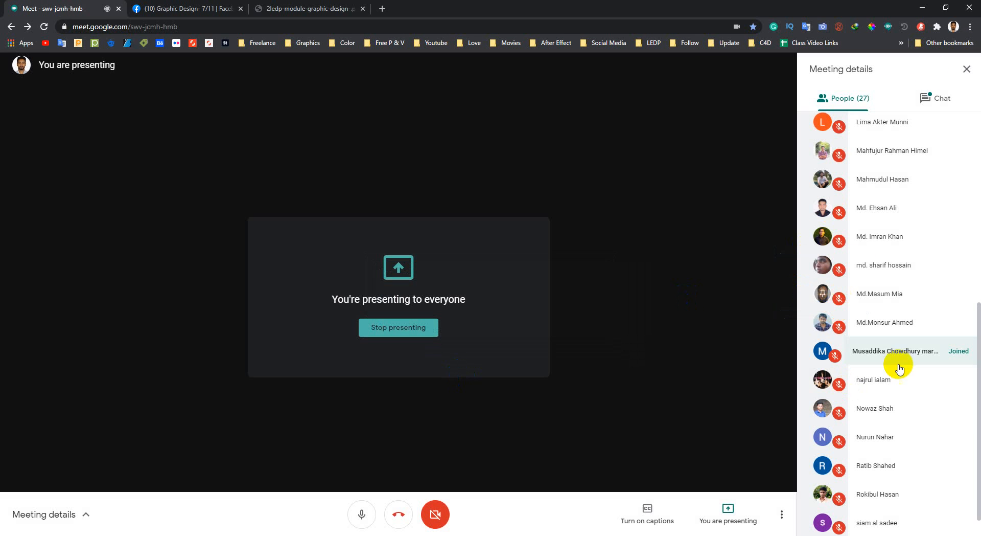
pyautogui.click(922, 9)
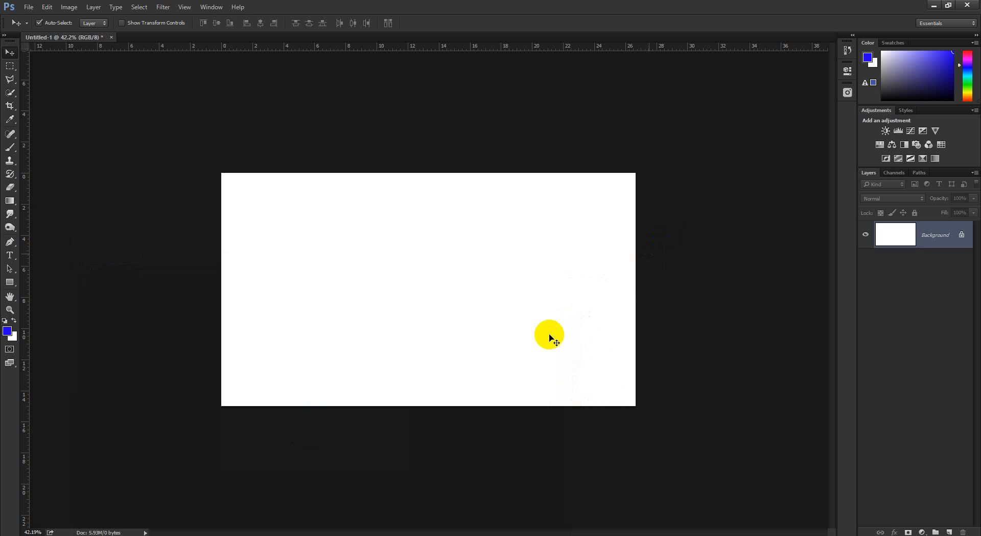
# Refresh the Photoshop image folder, place its photo of a tree in a green field directly onto the canvas, and commit the placement
pyautogui.click(931, 6)
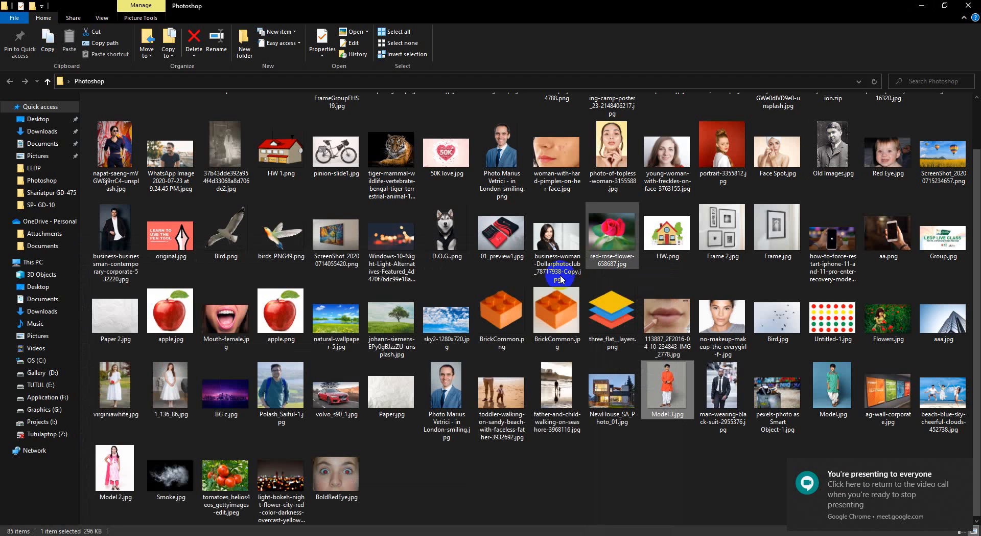
pyautogui.rightClick(662, 453)
pyautogui.click(689, 348)
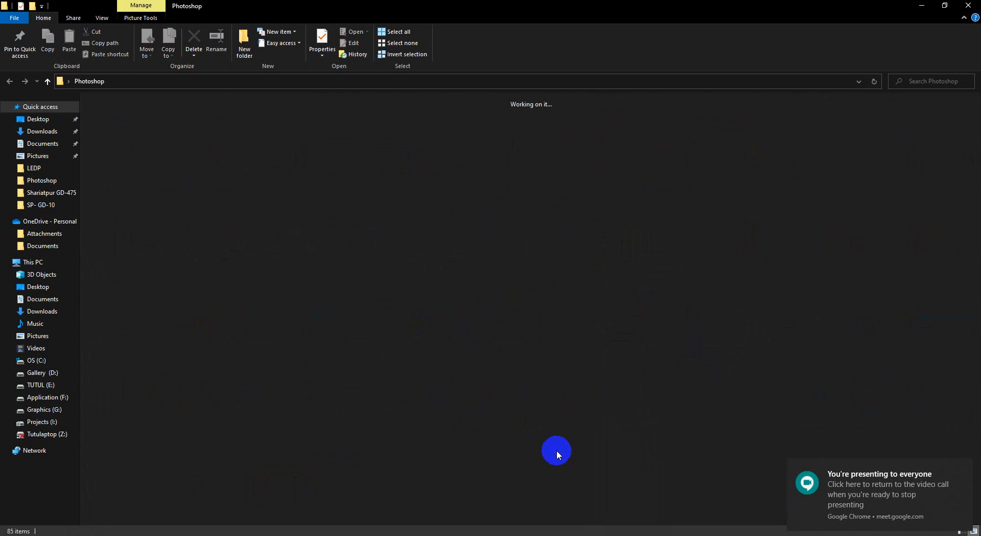
pyautogui.moveTo(378, 350); pyautogui.dragTo(931, 317)
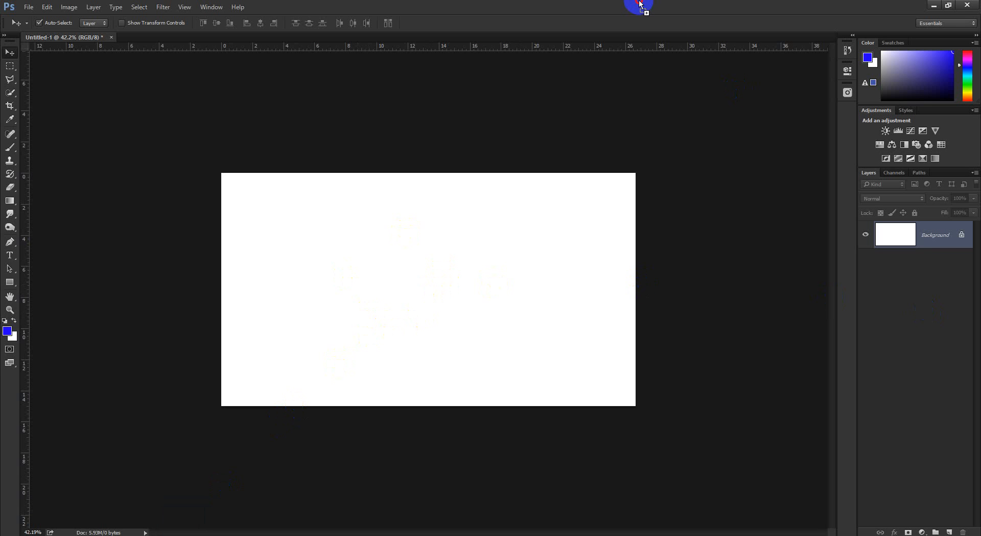
pyautogui.moveTo(639, 3); pyautogui.dragTo(731, 280)
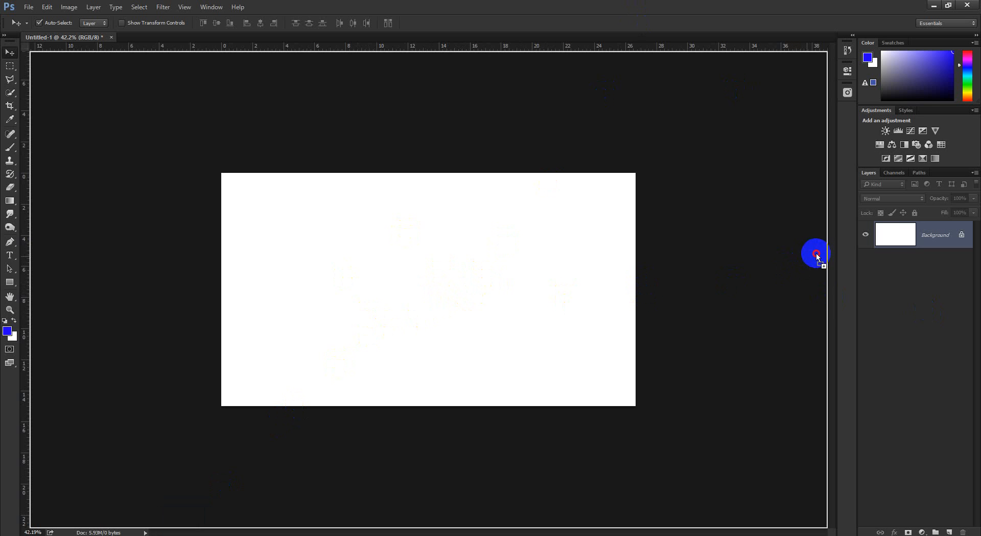
pyautogui.moveTo(816, 254); pyautogui.dragTo(457, 285)
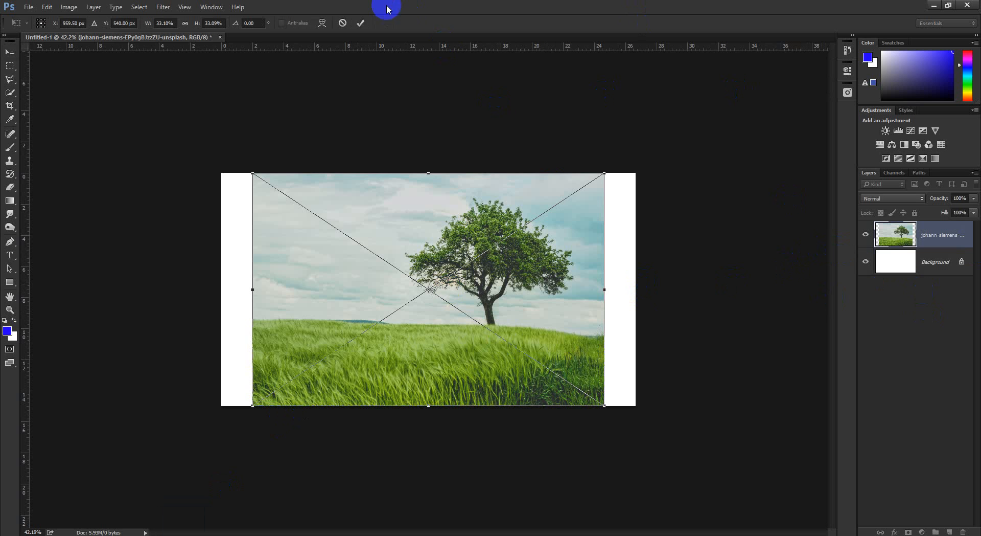
pyautogui.press('Return')
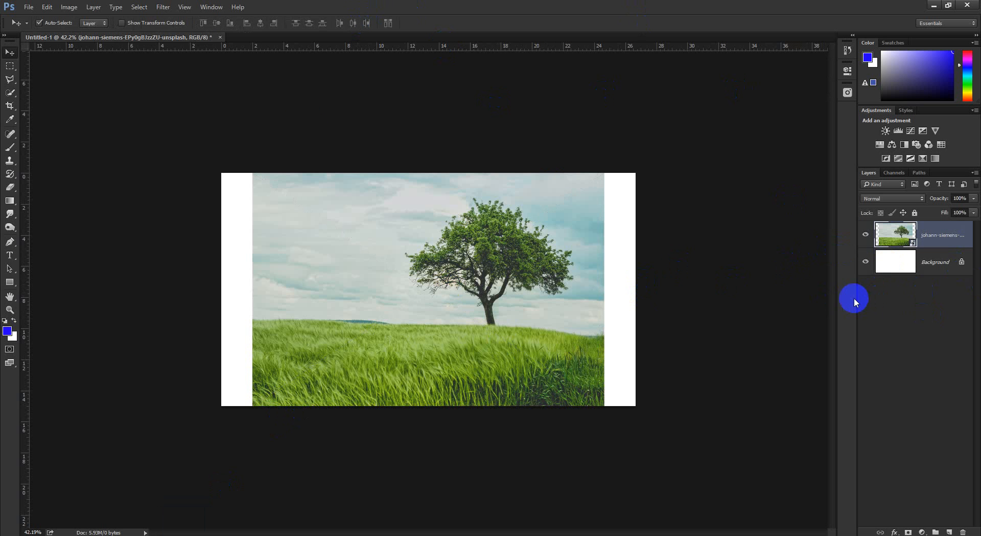
# Review the file commands for placing images and delete the placed tree photo layer
pyautogui.click(28, 7)
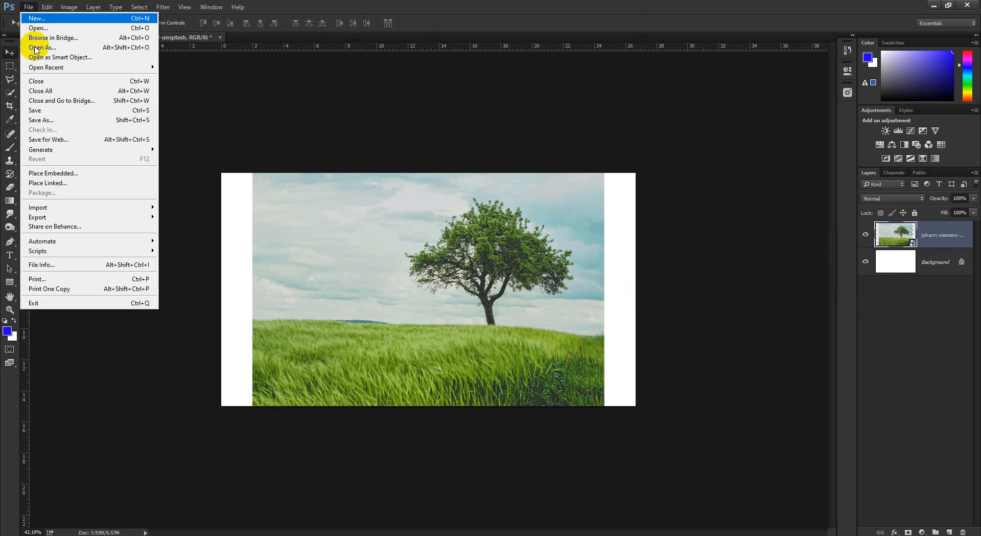
pyautogui.click(603, 8)
pyautogui.click(942, 232)
pyautogui.click(942, 233)
pyautogui.press('Delete')
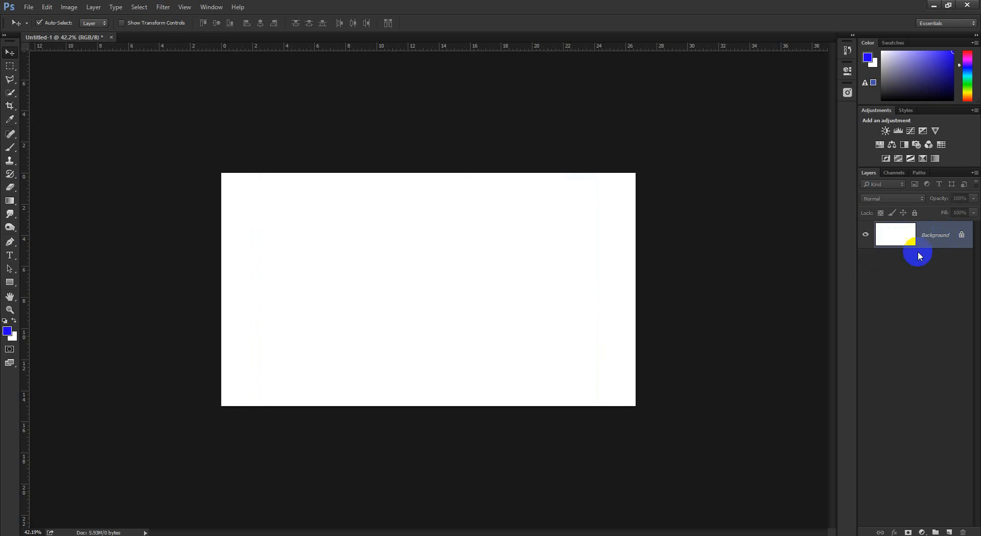
# Review the file commands for placing images, and compare the blank canvas with the image folder behind it
pyautogui.click(28, 7)
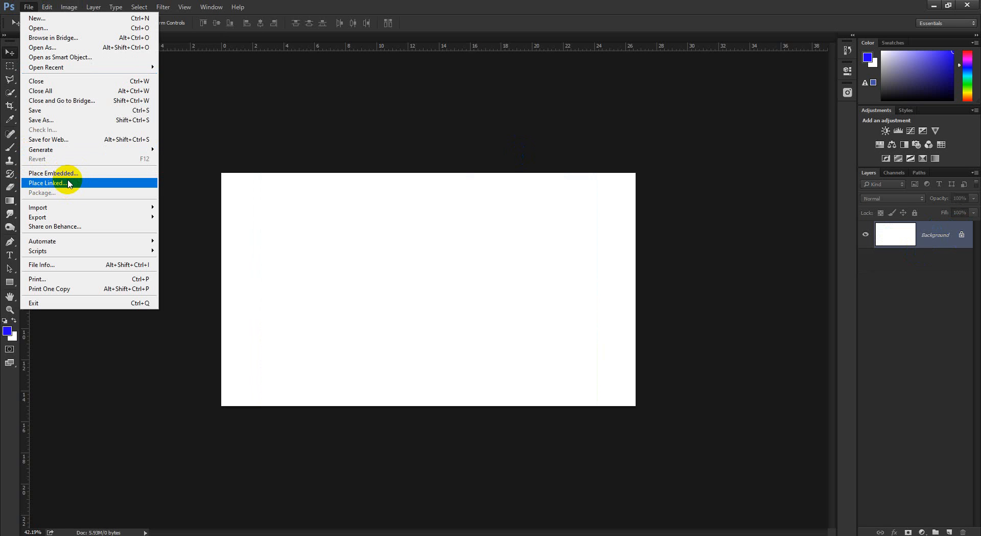
pyautogui.click(501, 43)
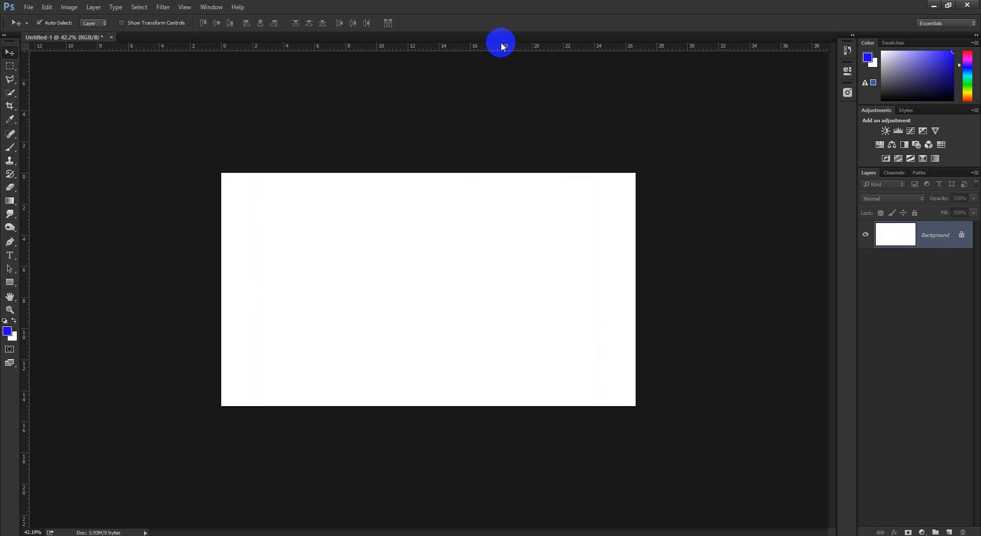
pyautogui.click(932, 8)
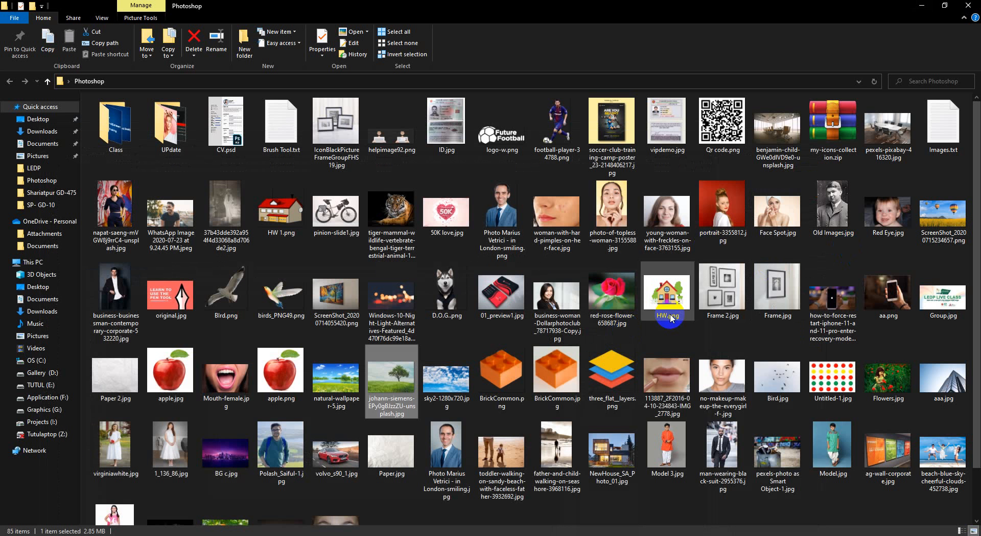
pyautogui.click(172, 532)
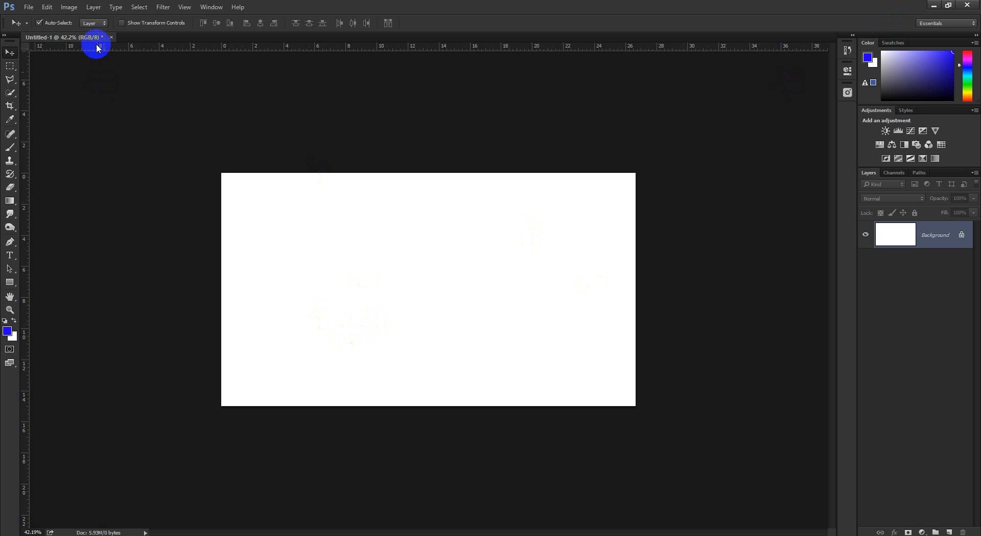
pyautogui.click(139, 6)
pyautogui.click(934, 4)
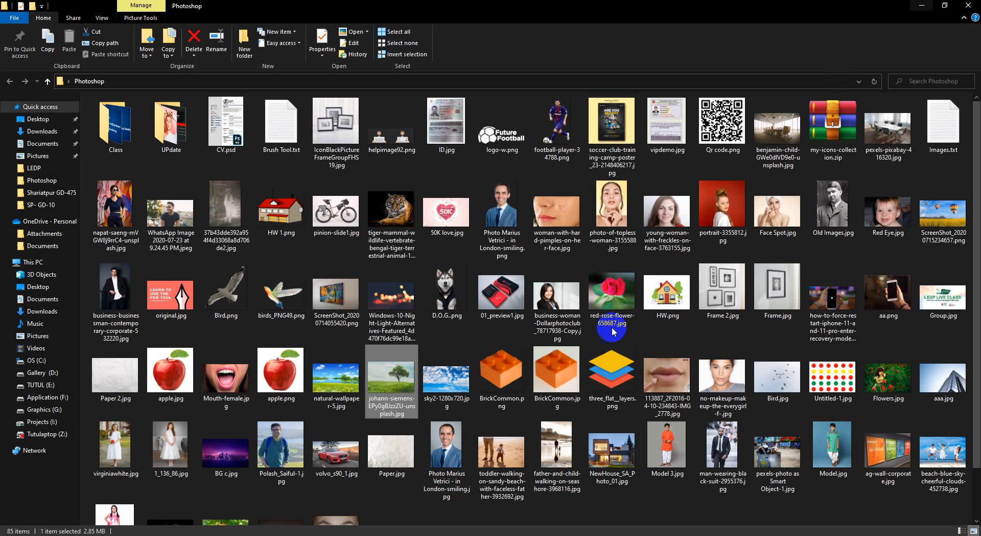
pyautogui.click(934, 4)
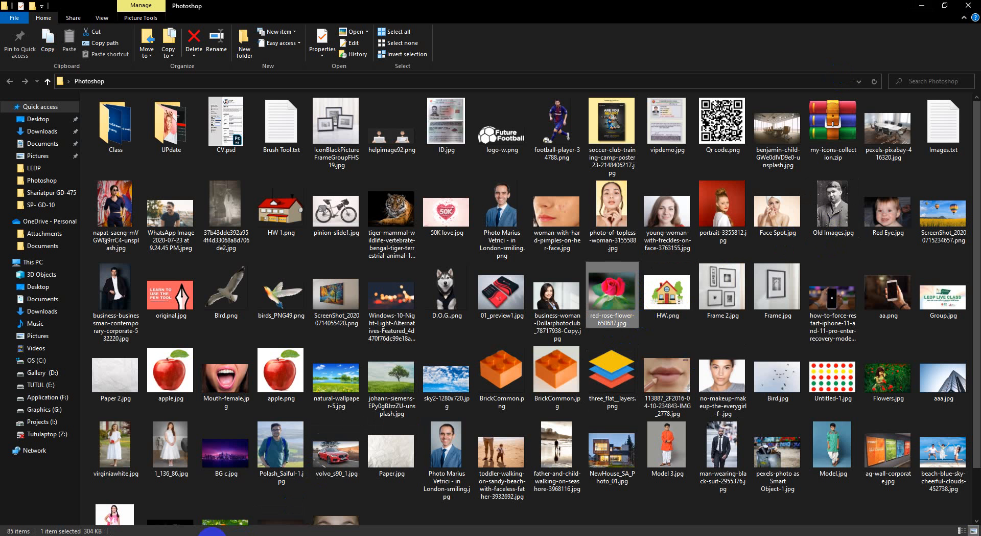
pyautogui.click(189, 532)
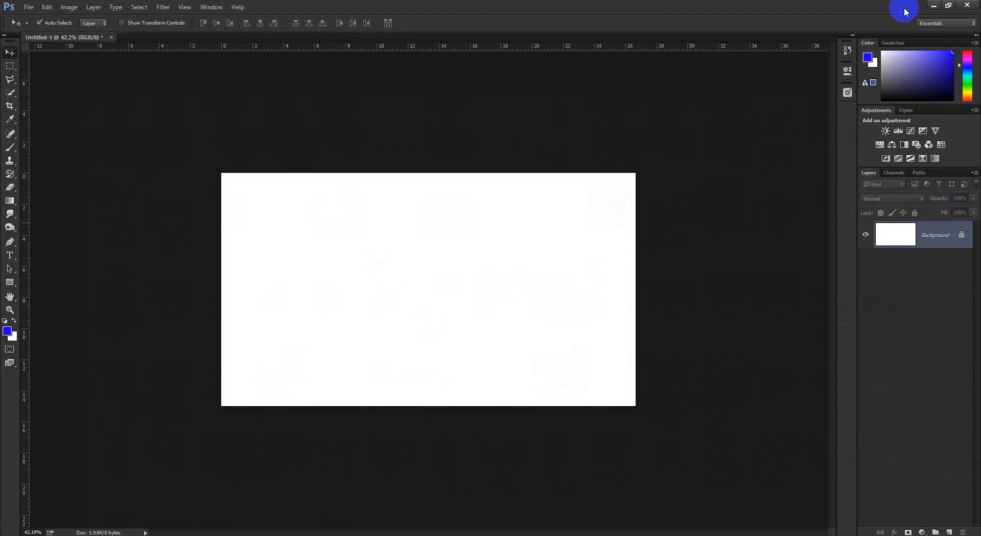
# Place the football-player-34788.png image from the Photoshop folder directly onto the blank canvas and commit the placement
pyautogui.click(934, 5)
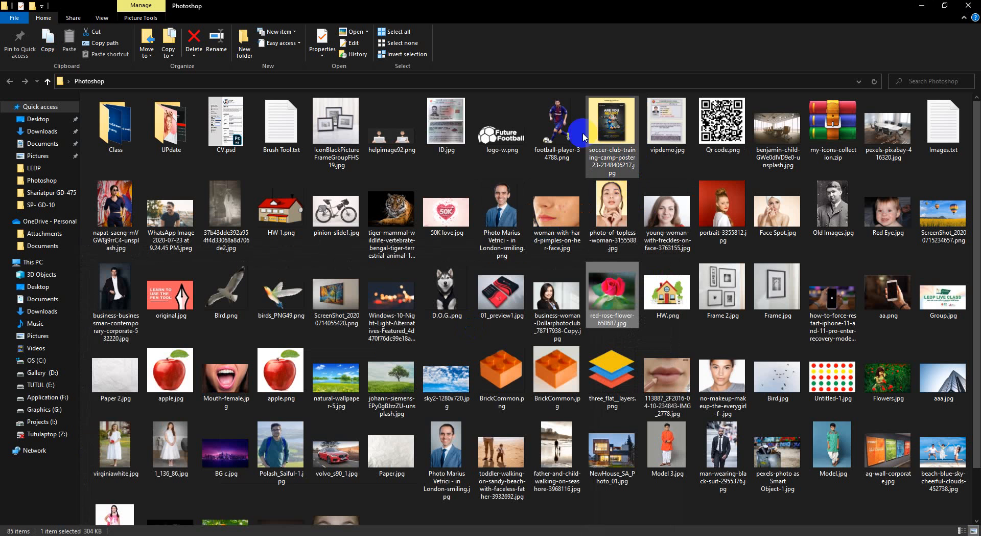
pyautogui.moveTo(557, 128); pyautogui.dragTo(409, 305)
pyautogui.click(360, 23)
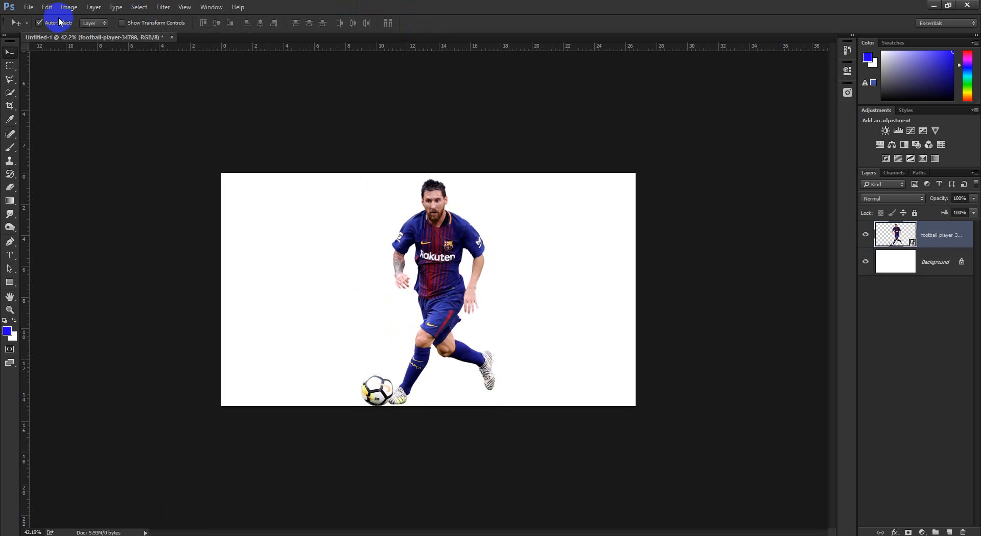
# Review the Place Embedded and Place Linked commands, and delete the football player layer
pyautogui.click(29, 6)
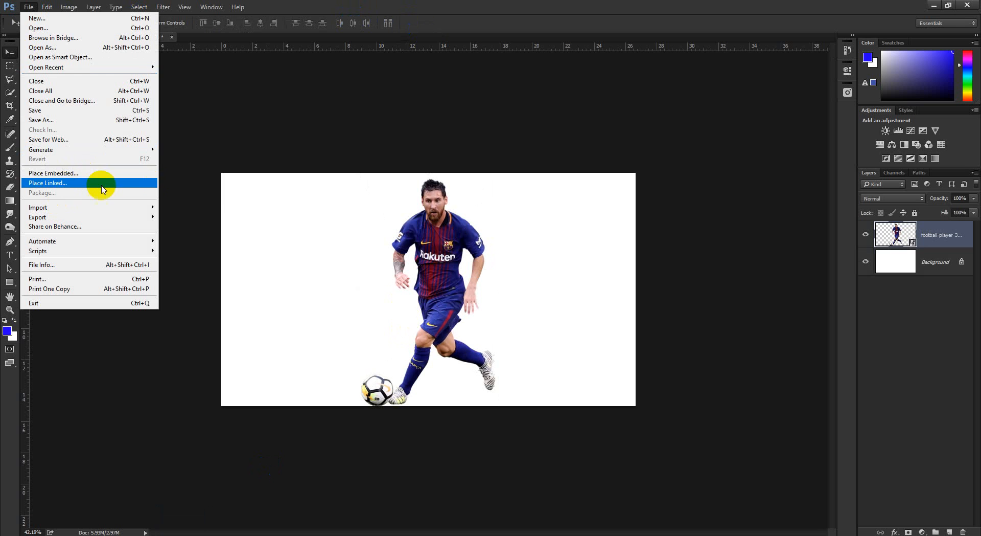
pyautogui.click(897, 303)
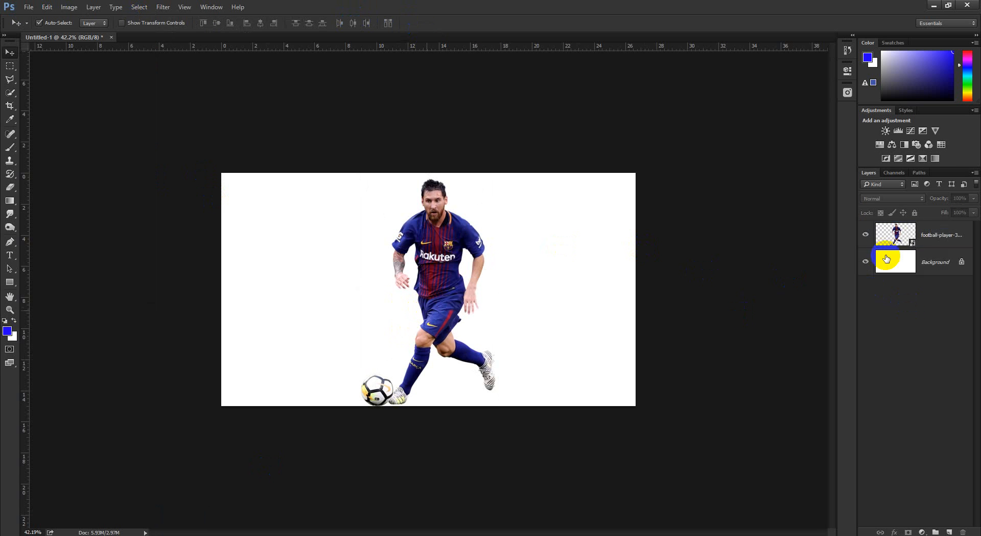
pyautogui.click(936, 245)
pyautogui.click(906, 300)
pyautogui.click(942, 246)
pyautogui.press('Delete')
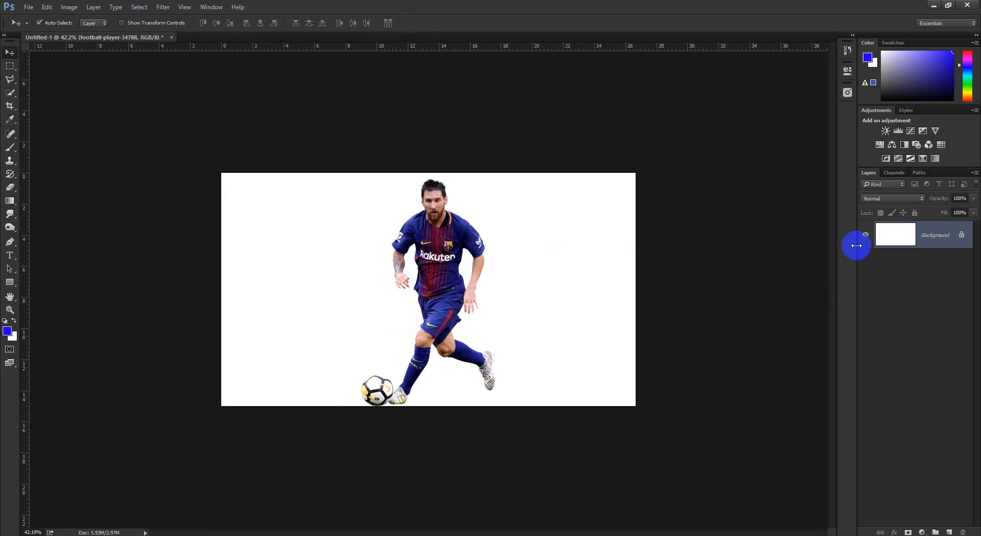
# Switch to Chrome and review the lesson 3 topics on adding and transforming images in the course module PDF
pyautogui.moveTo(157, 532)
pyautogui.click(112, 499)
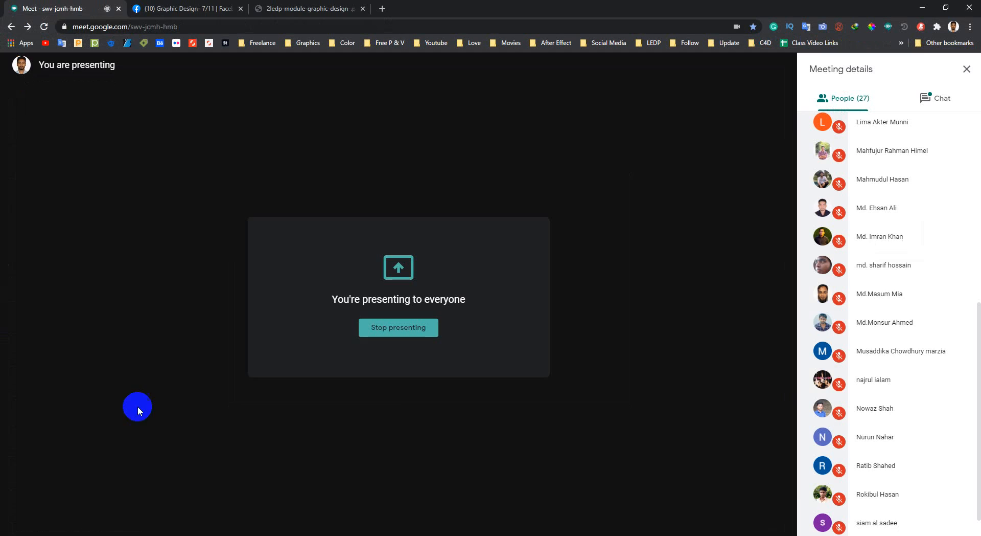
pyautogui.click(307, 6)
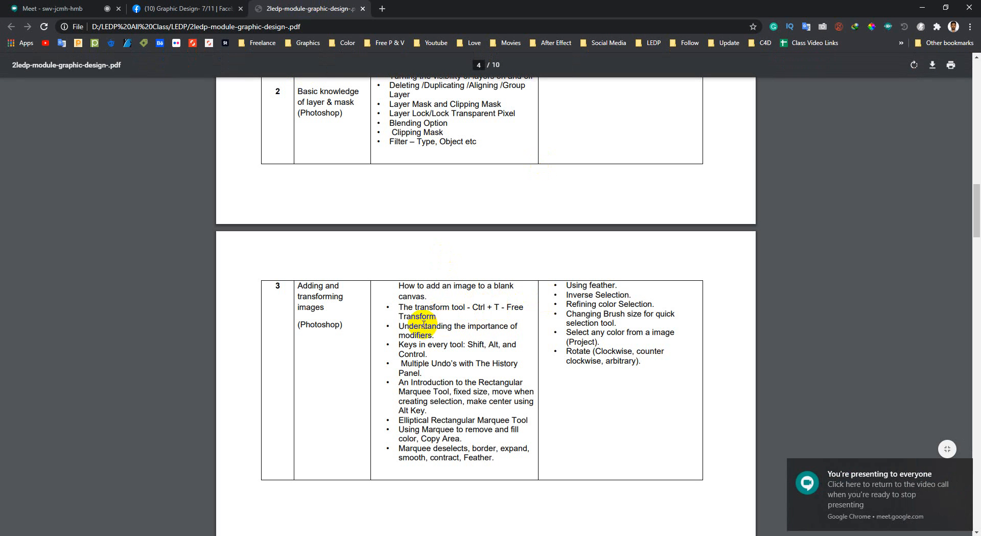
pyautogui.moveTo(400, 363); pyautogui.dragTo(406, 363)
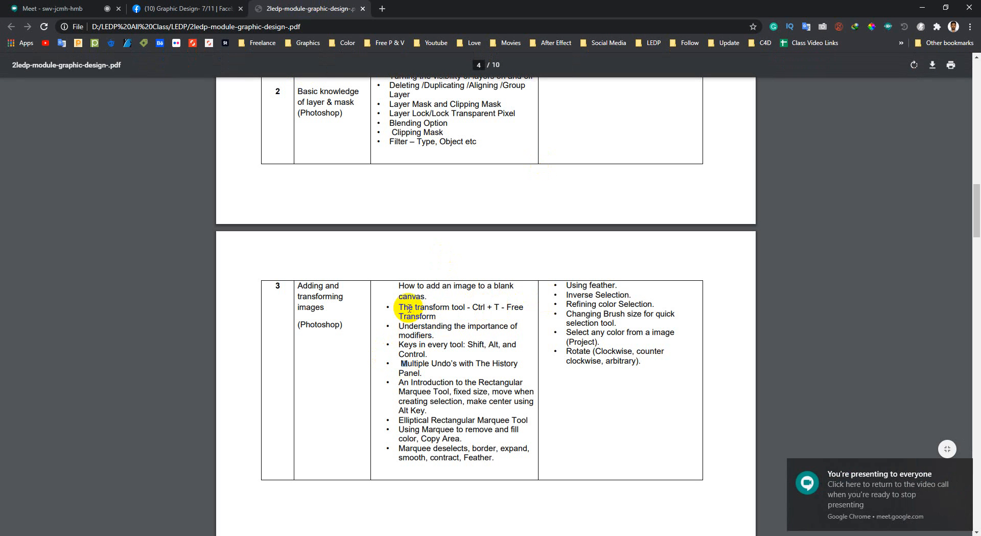
pyautogui.moveTo(398, 307); pyautogui.dragTo(481, 327)
# Return to the Google Meet call and look through its list of participants
pyautogui.click(49, 9)
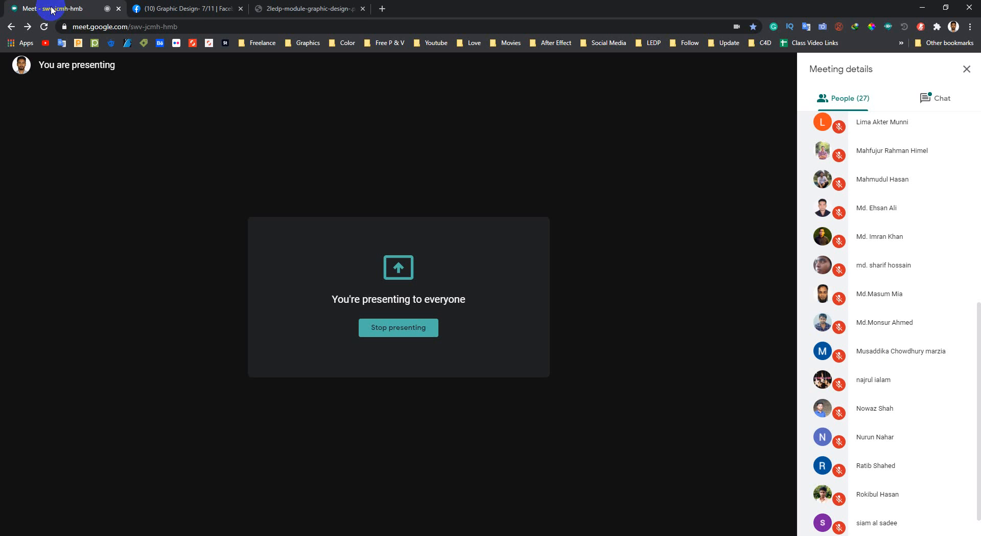
pyautogui.scroll(-1, 897, 368)
pyautogui.scroll(7, 900, 377)
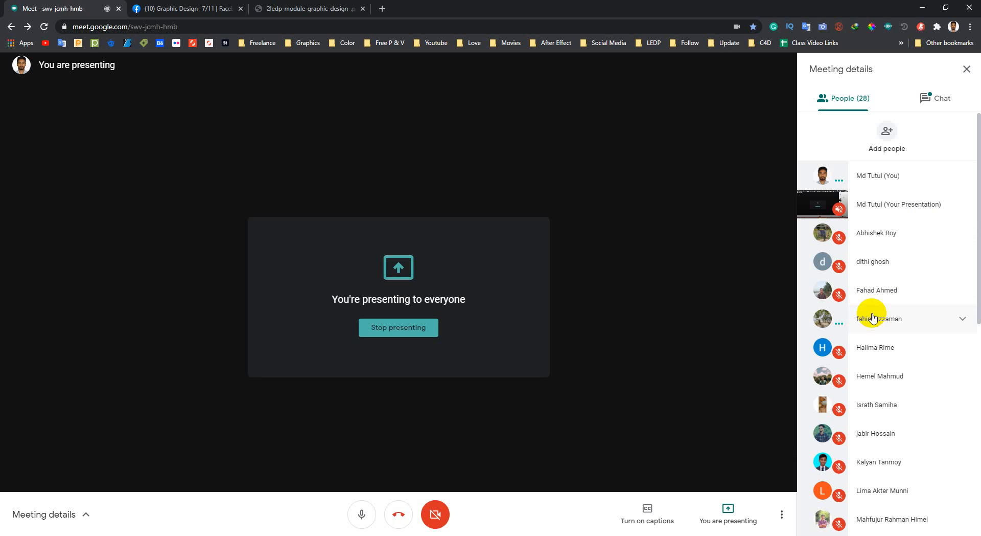
# Stop the current Meet presentation and start presenting the entire screen again
pyautogui.click(727, 513)
pyautogui.click(727, 467)
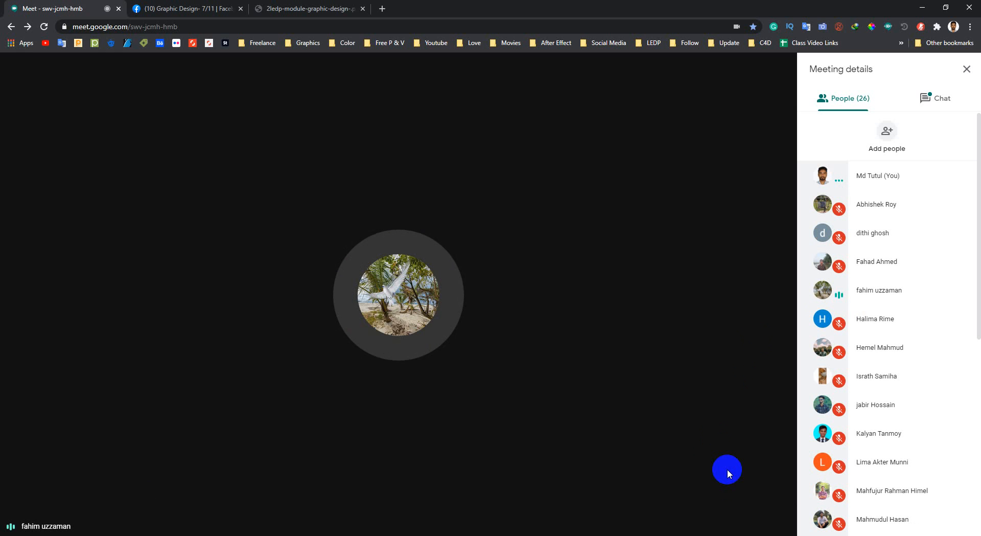
pyautogui.click(728, 511)
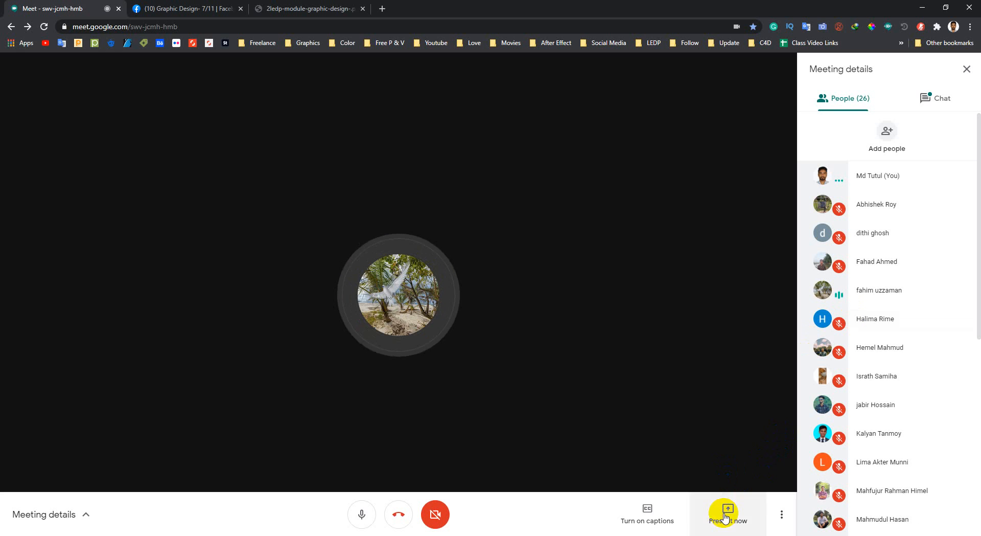
pyautogui.click(736, 429)
pyautogui.click(468, 188)
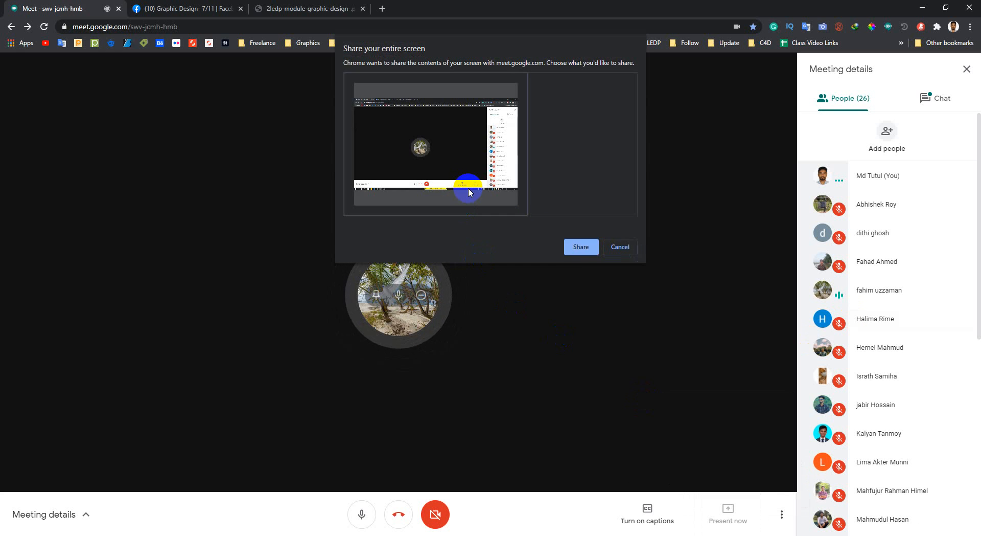
pyautogui.click(577, 247)
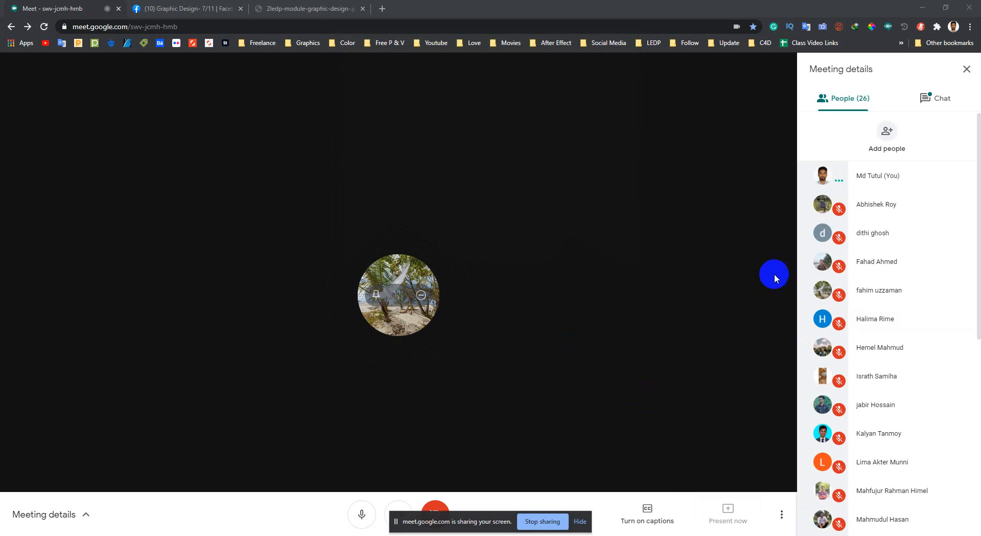
# Read through the participants' recent messages in the meeting chat
pyautogui.click(926, 97)
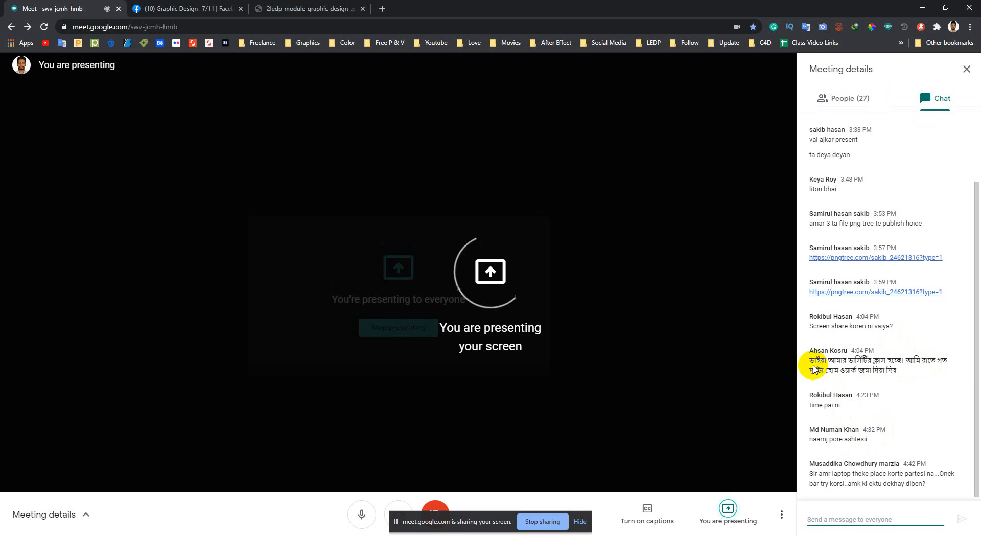
pyautogui.moveTo(822, 370); pyautogui.dragTo(900, 371)
pyautogui.click(843, 372)
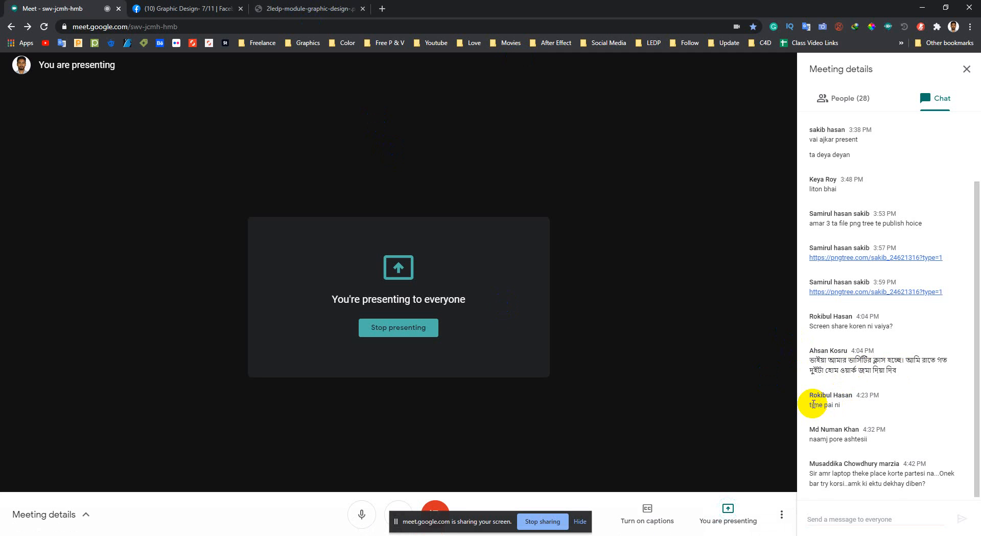
pyautogui.moveTo(812, 404); pyautogui.dragTo(867, 411)
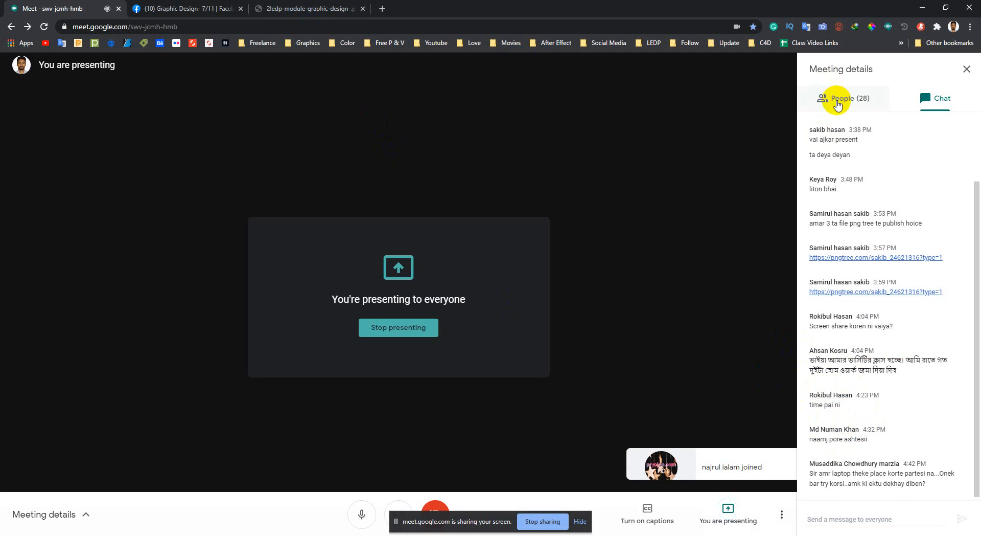
# Return to Photoshop, open 01_preview1.jpg from the Photoshop folder as its own document, and close it again
pyautogui.click(920, 10)
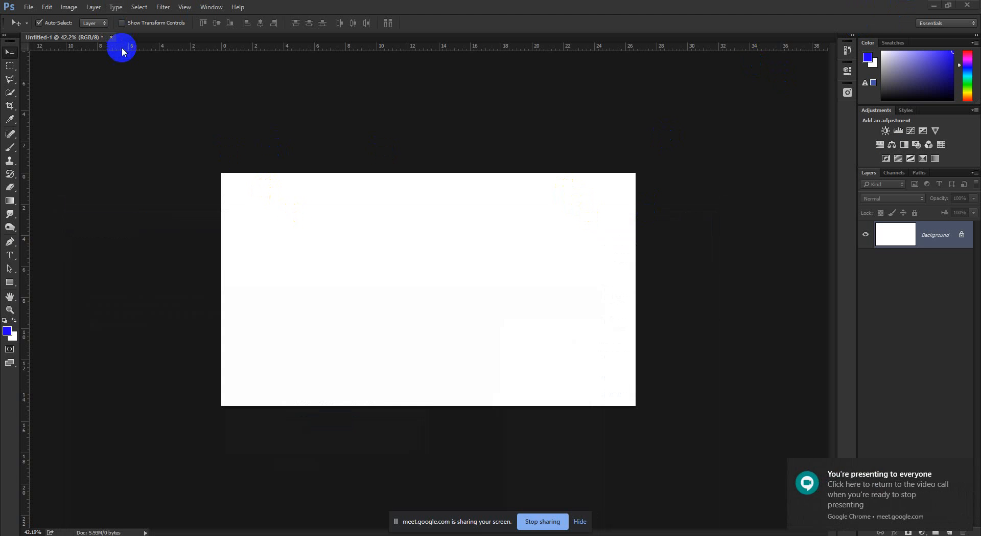
pyautogui.click(37, 8)
pyautogui.click(36, 29)
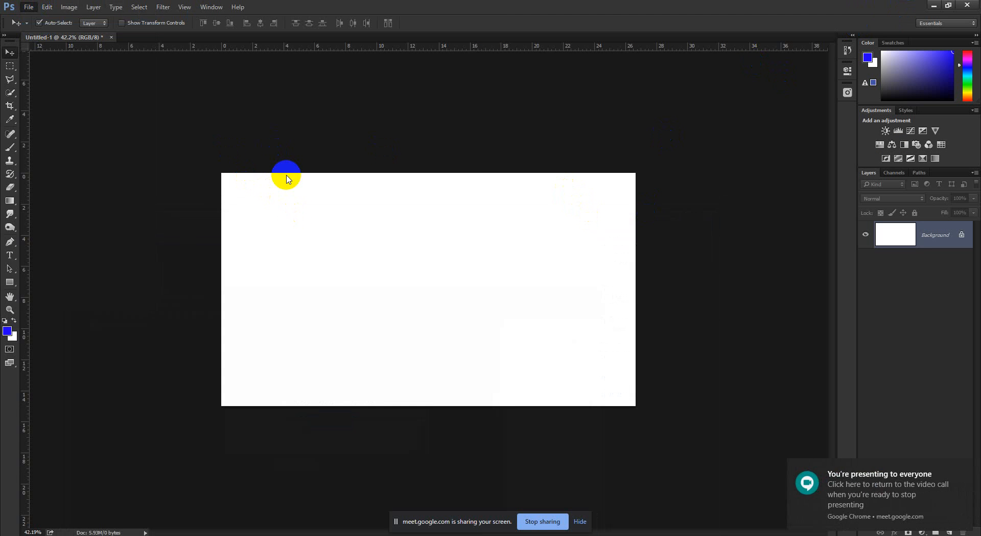
pyautogui.click(229, 88)
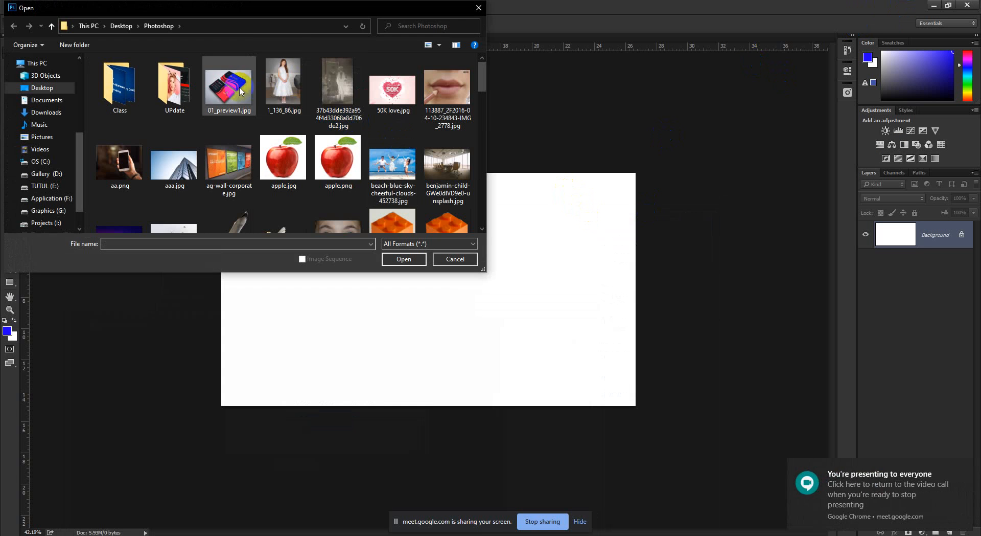
pyautogui.click(404, 259)
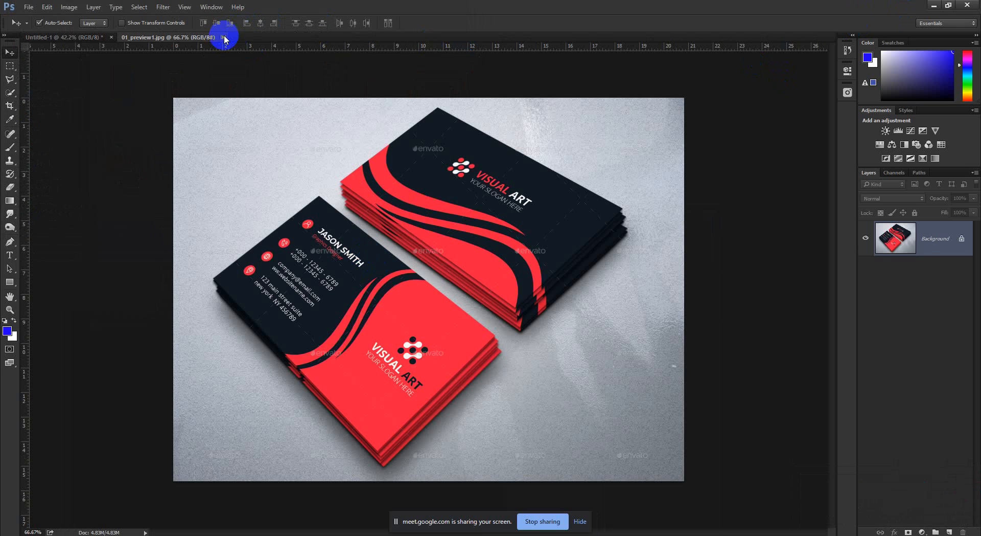
pyautogui.click(223, 37)
# From the Photoshop image folder, open the photo of the woman in sunglasses with Adobe Photoshop 2020
pyautogui.click(936, 5)
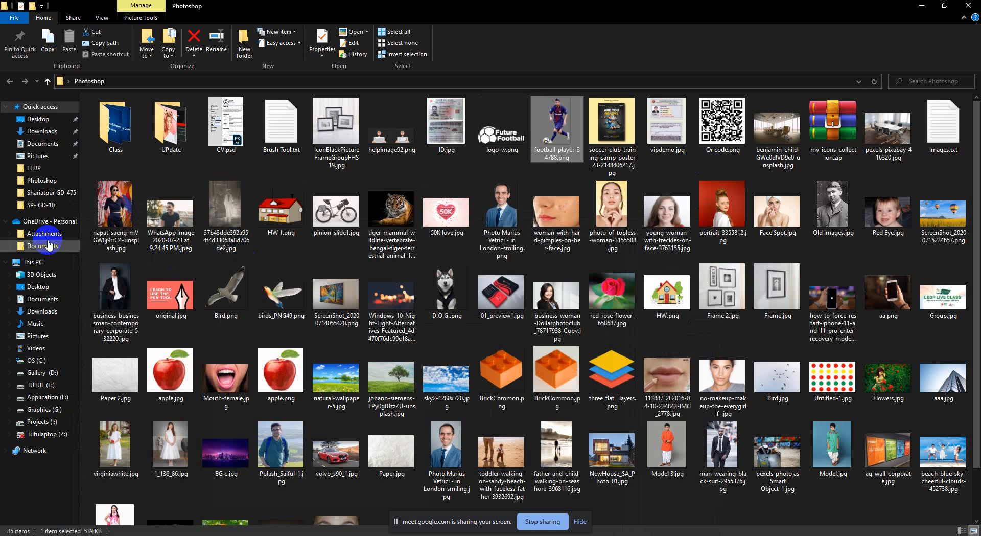
pyautogui.click(113, 220)
pyautogui.rightClick(112, 221)
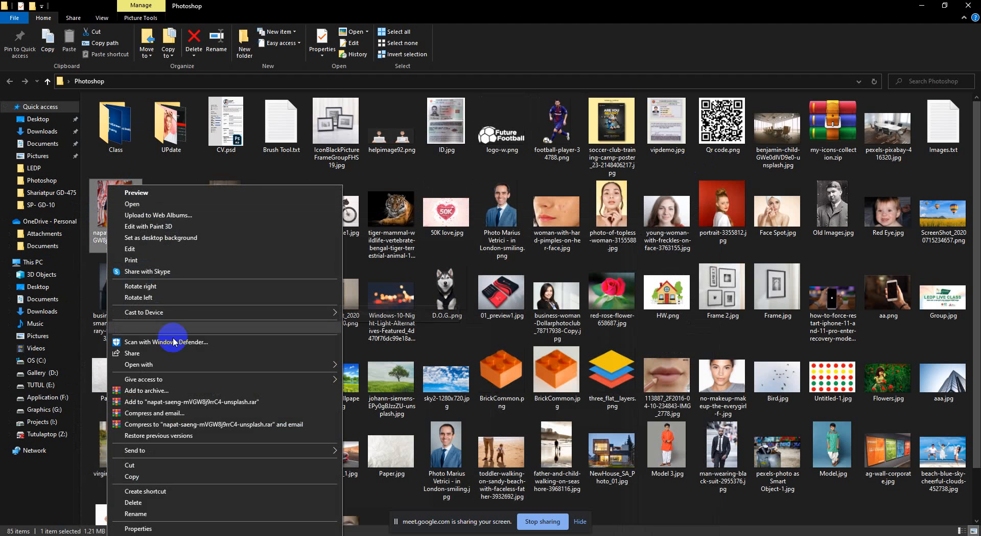
pyautogui.moveTo(296, 366)
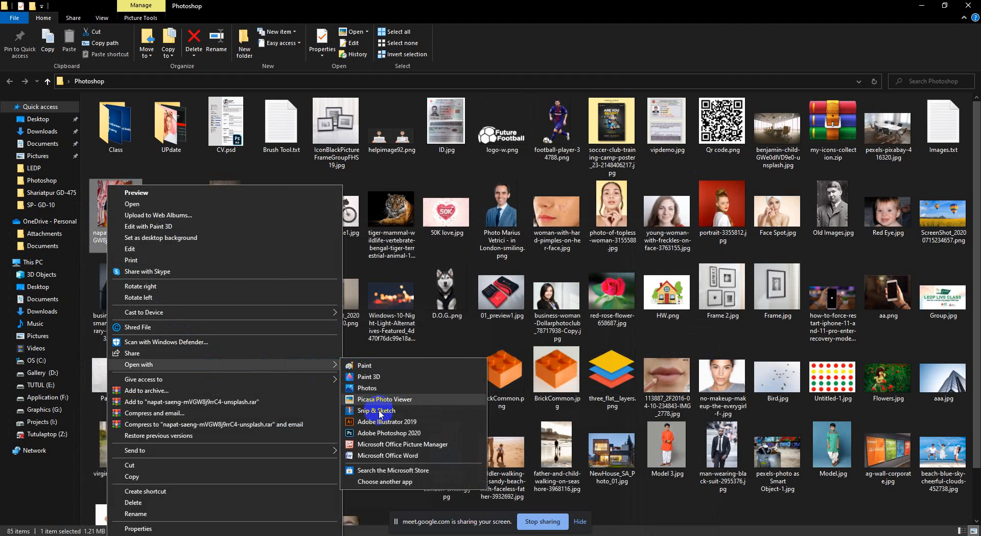
pyautogui.click(390, 433)
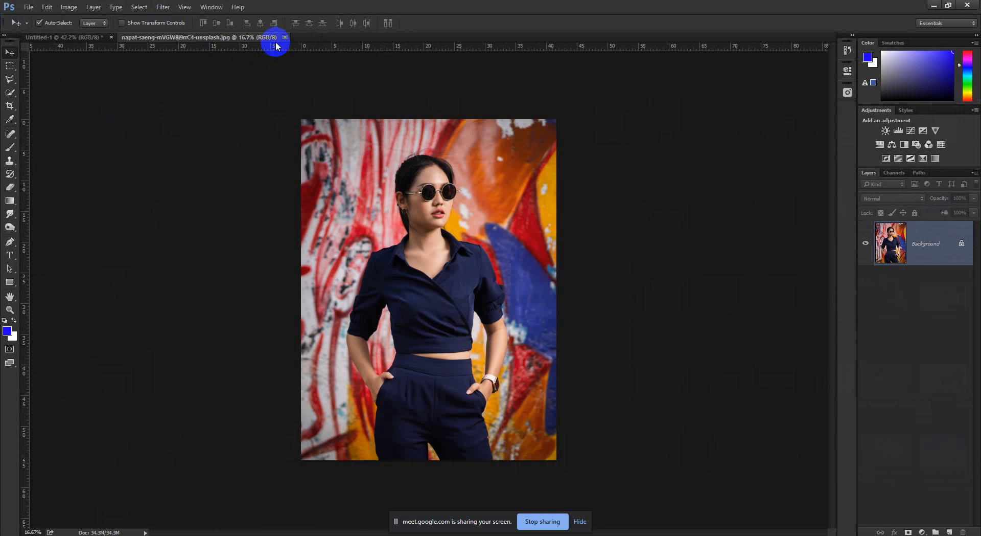
pyautogui.click(29, 7)
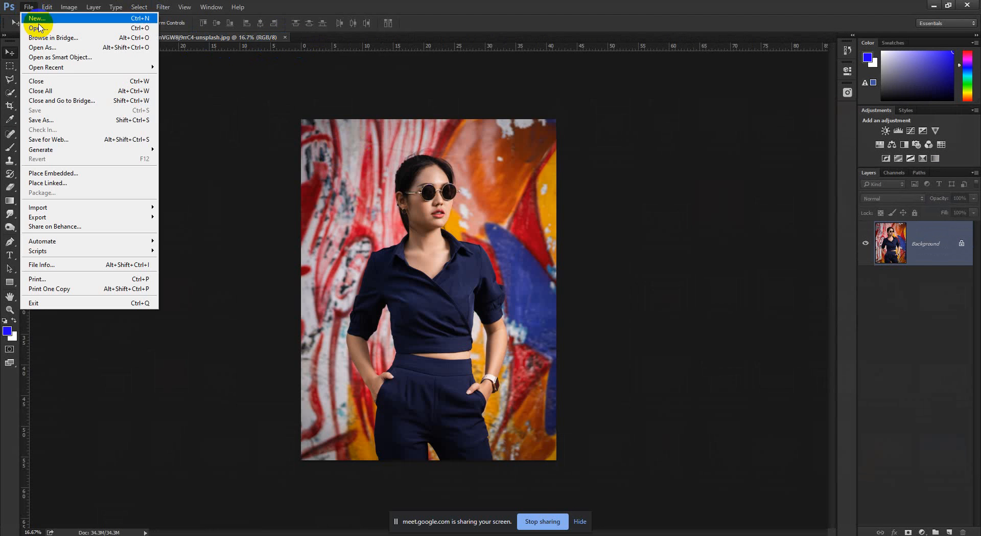
pyautogui.click(26, 26)
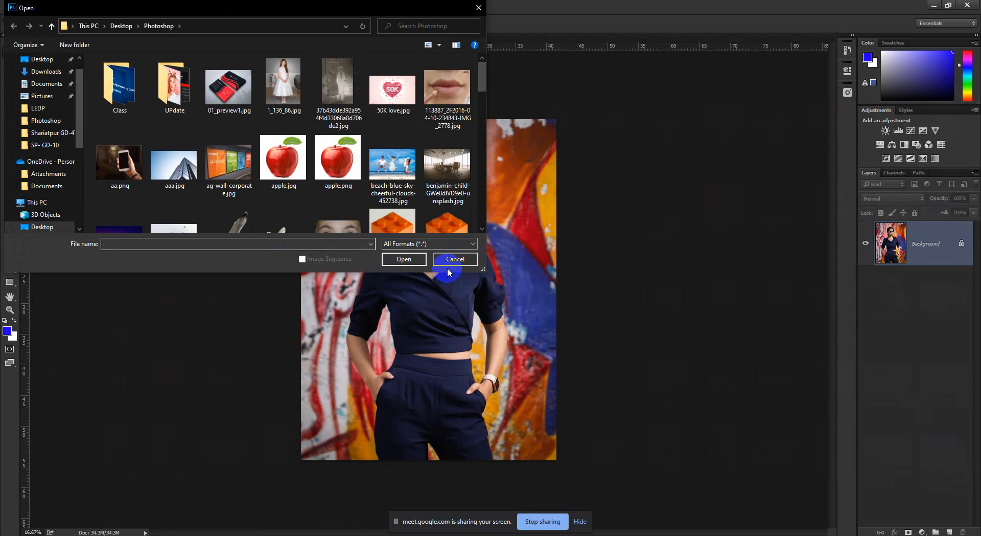
pyautogui.click(446, 254)
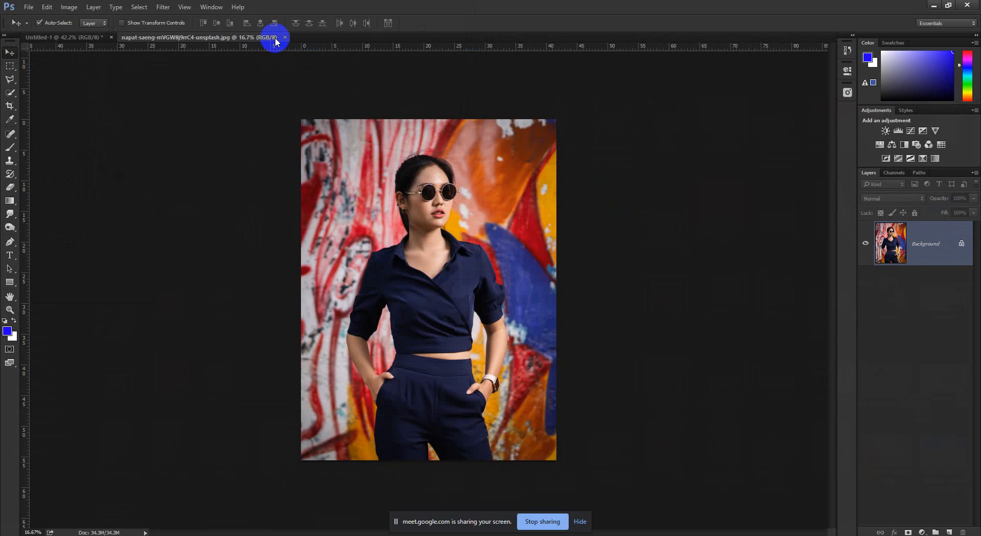
# Close the photo of the woman in sunglasses and return to the blank Untitled-1 canvas
pyautogui.hotkey('ctrl', 'w')
pyautogui.click(355, 338)
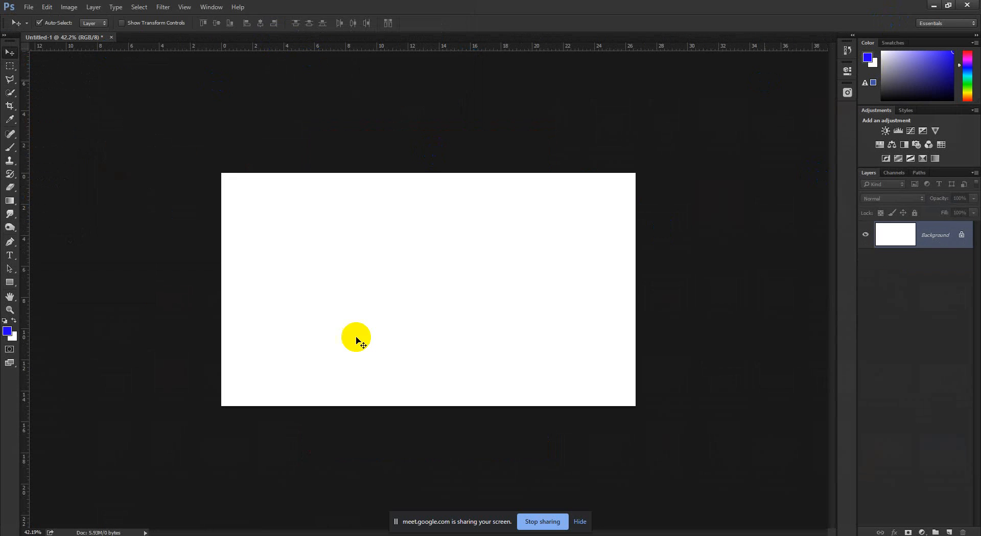
# Check the class 3 topics on adding and transforming images in the course module PDF, and return to Photoshop
pyautogui.moveTo(169, 531)
pyautogui.click(99, 503)
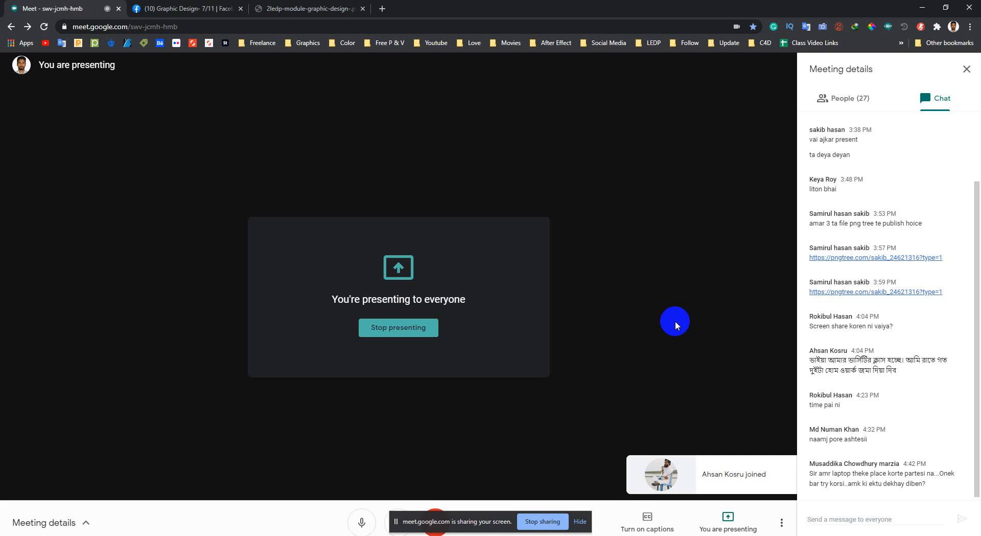
pyautogui.click(308, 9)
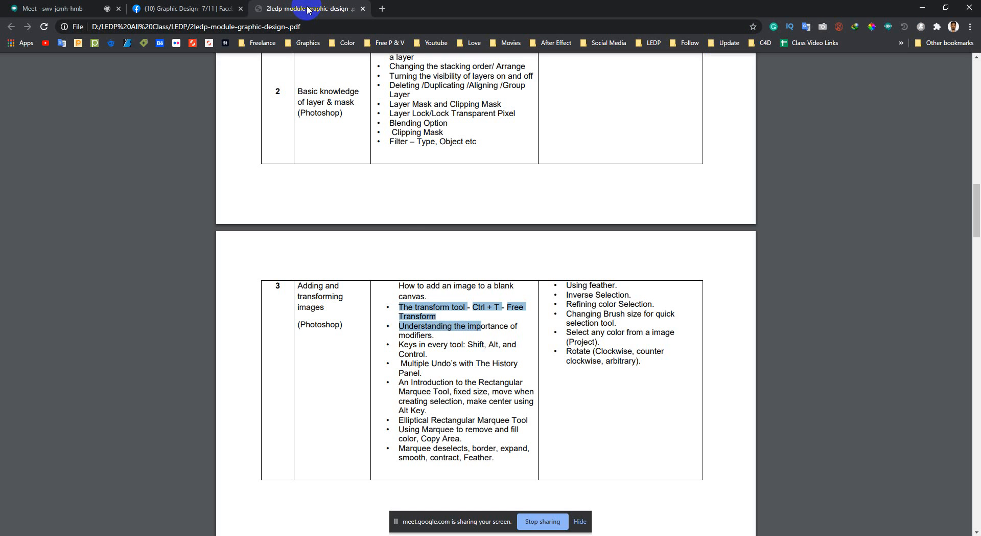
pyautogui.click(479, 313)
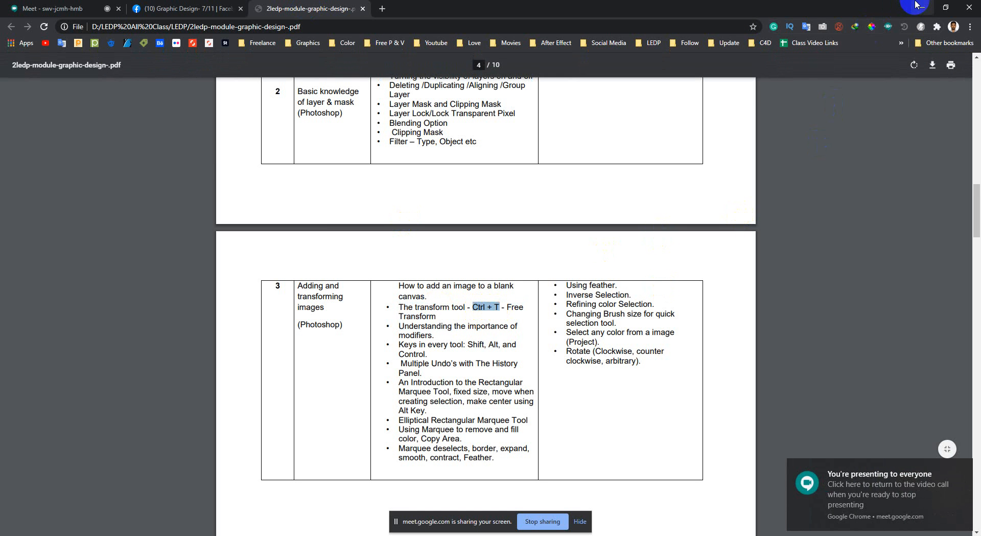
pyautogui.click(917, 5)
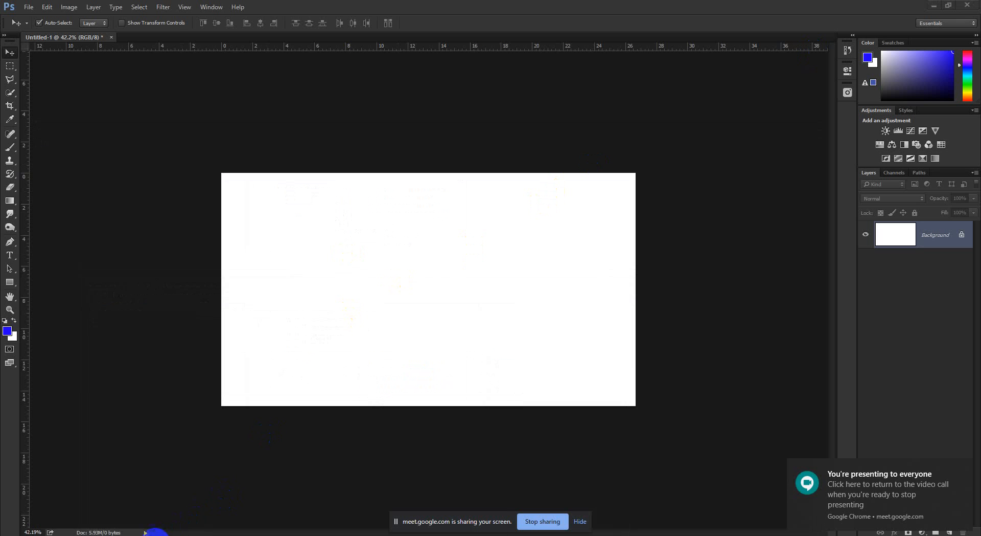
pyautogui.click(101, 499)
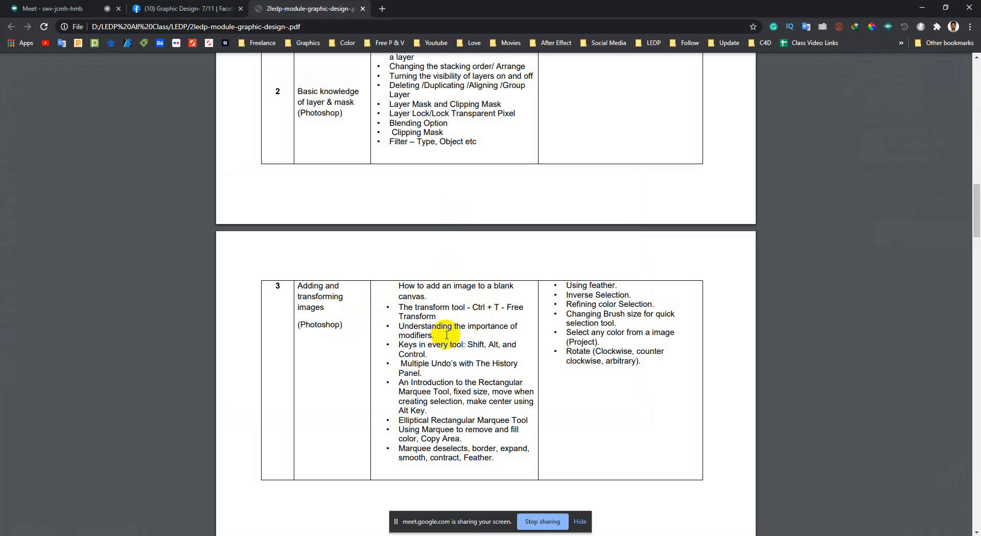
pyautogui.click(922, 7)
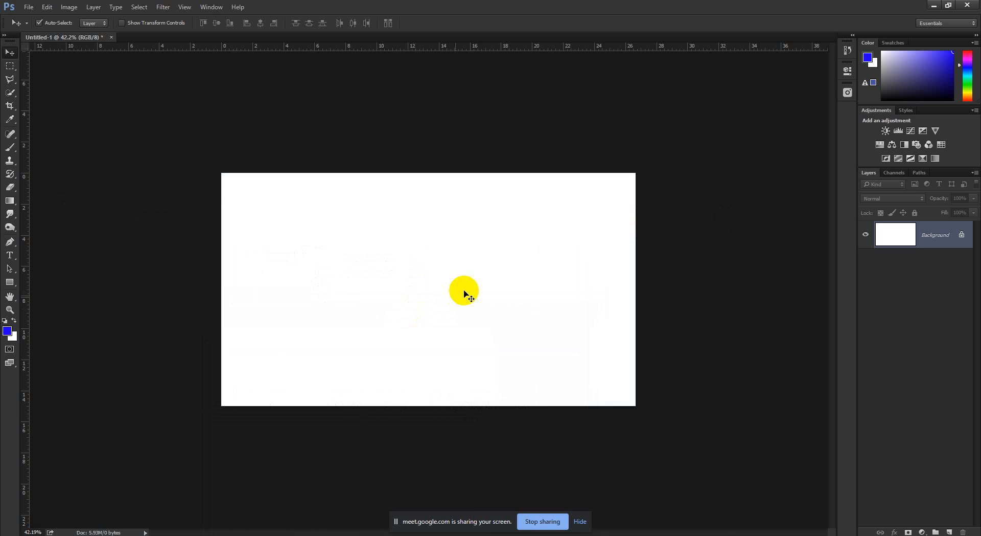
# Place the Windows-10-Night-Light-Alternatives image from the Photoshop folder as an embedded image on the blank canvas and commit it
pyautogui.moveTo(352, 308); pyautogui.dragTo(376, 328)
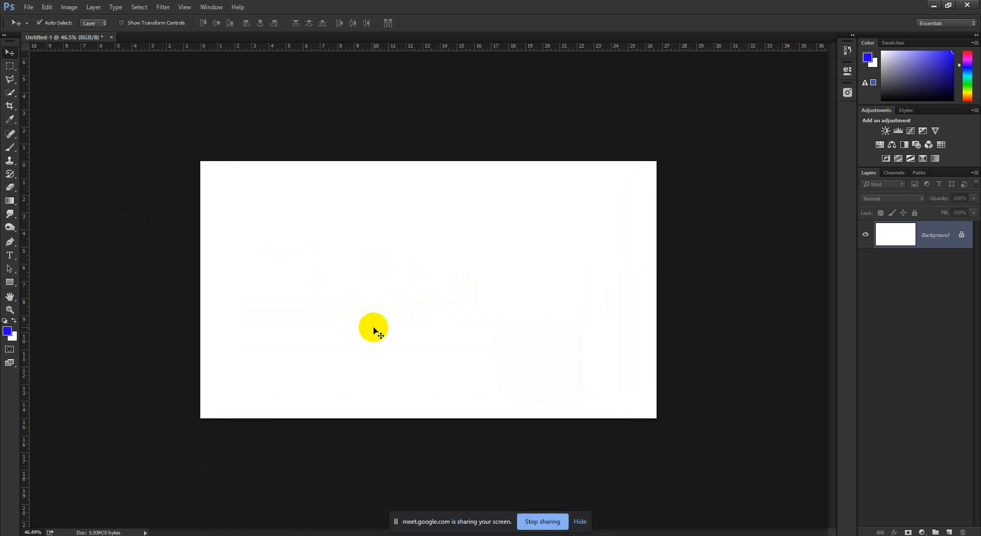
pyautogui.click(28, 8)
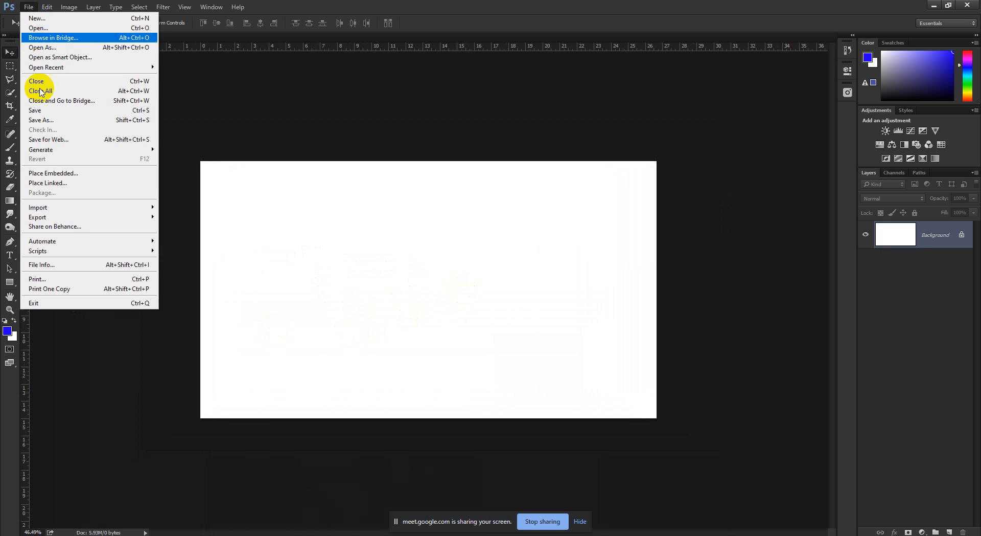
pyautogui.click(55, 174)
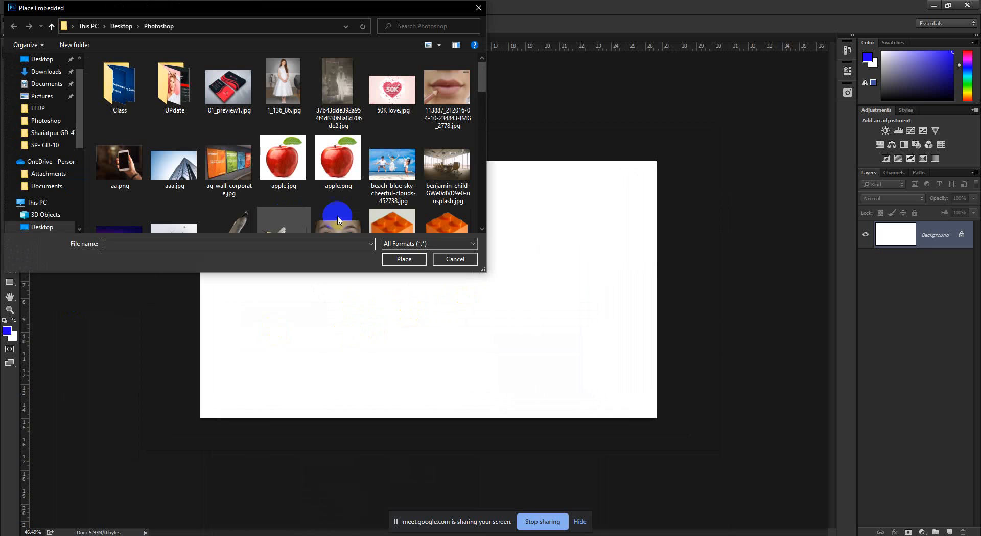
pyautogui.scroll(-3, 205, 193)
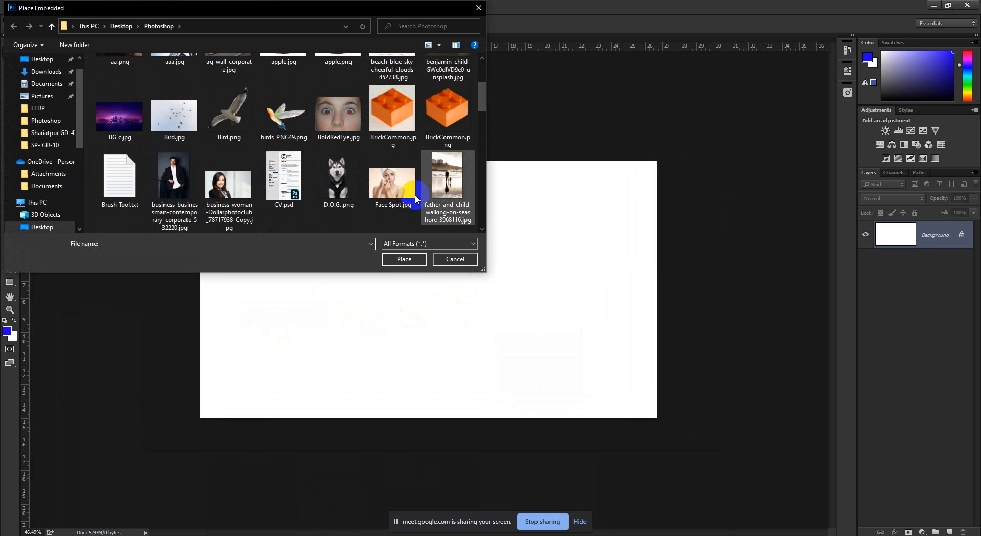
pyautogui.scroll(-5, 328, 189)
pyautogui.scroll(-1, 362, 154)
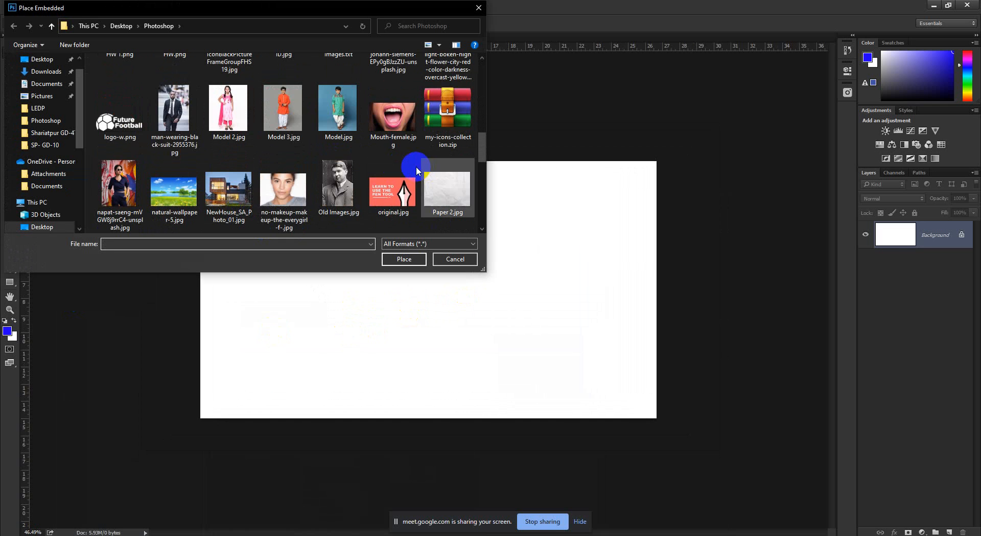
pyautogui.scroll(2, 311, 189)
pyautogui.scroll(-2, 327, 184)
pyautogui.scroll(-4, 341, 181)
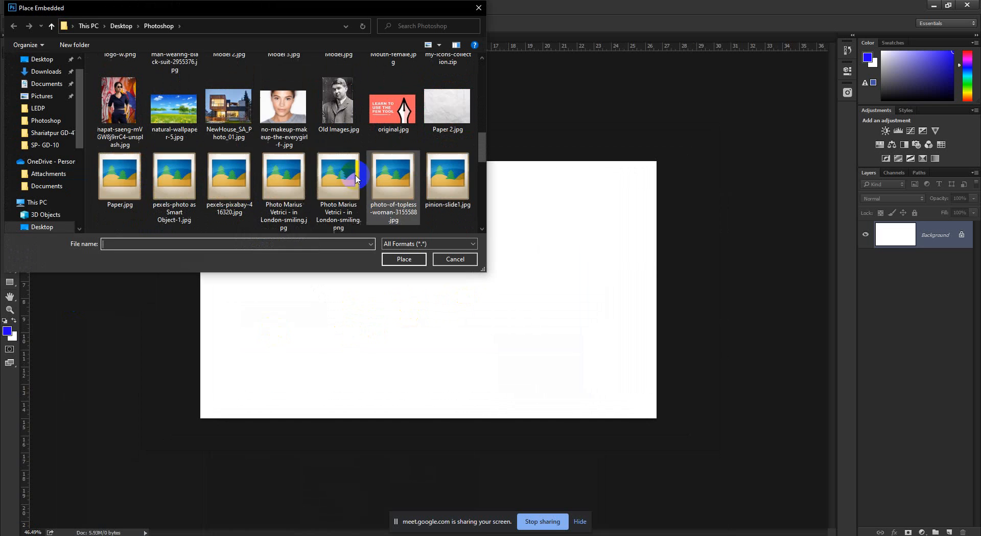
pyautogui.scroll(-3, 259, 199)
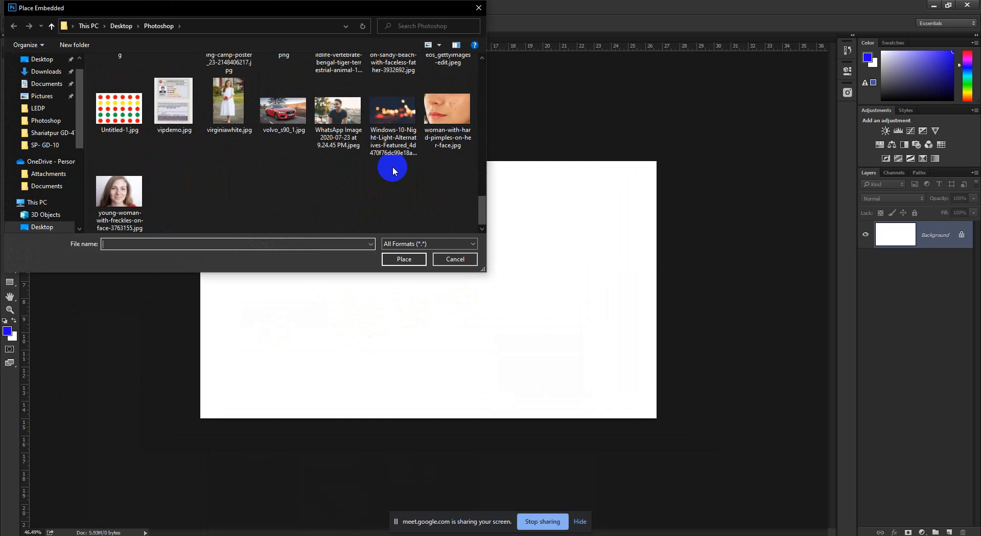
pyautogui.click(393, 128)
pyautogui.click(410, 258)
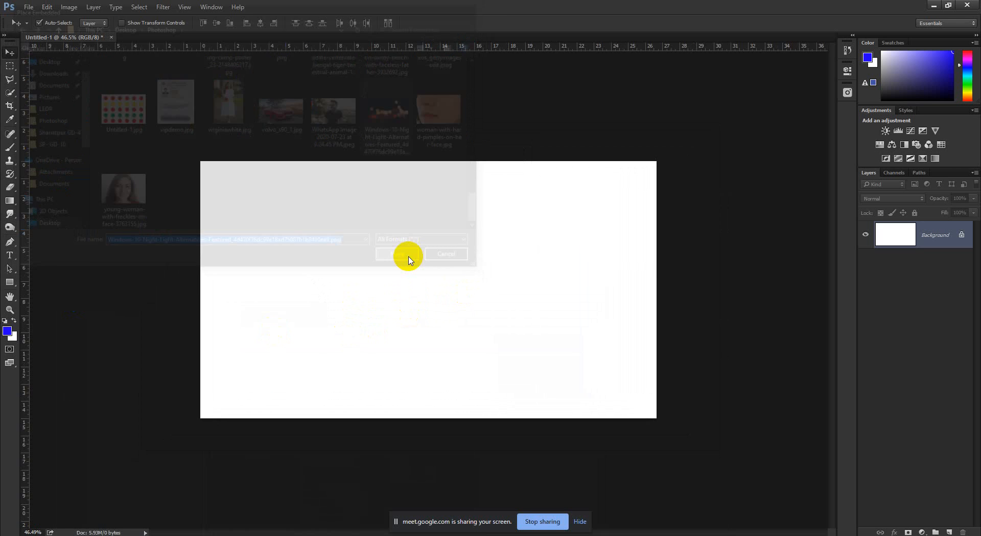
pyautogui.click(360, 23)
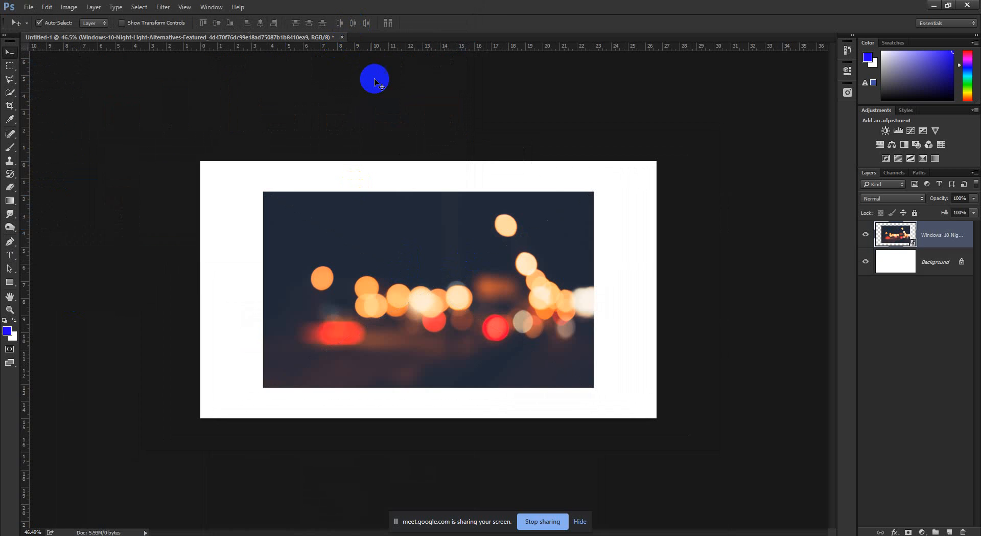
# Move the placed night-light image slightly left on the canvas, with its centre at about X 895 px, Y 553 px
pyautogui.scroll(-1, 426, 278)
pyautogui.scroll(-2, 427, 278)
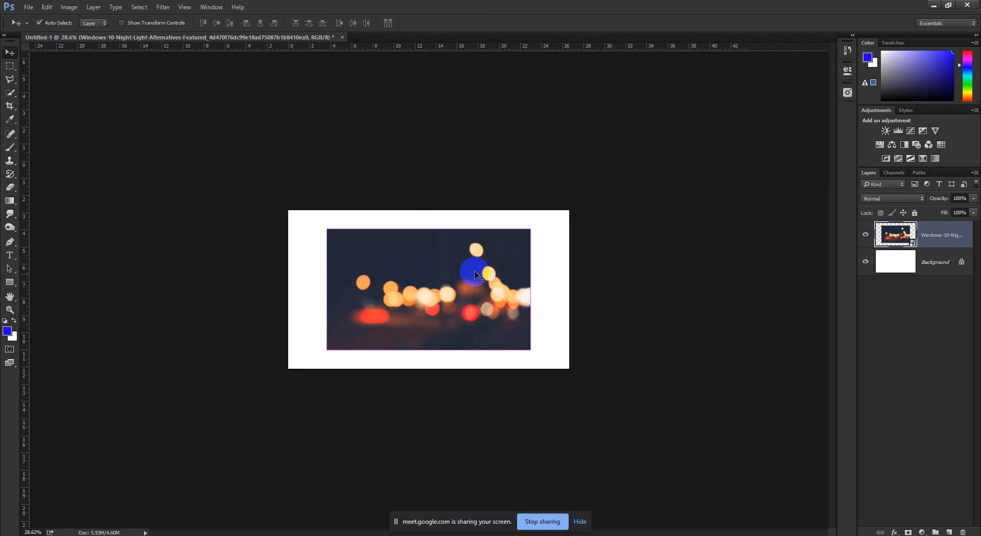
pyautogui.scroll(3, 427, 278)
pyautogui.moveTo(442, 271); pyautogui.dragTo(418, 294)
pyautogui.scroll(1, 418, 293)
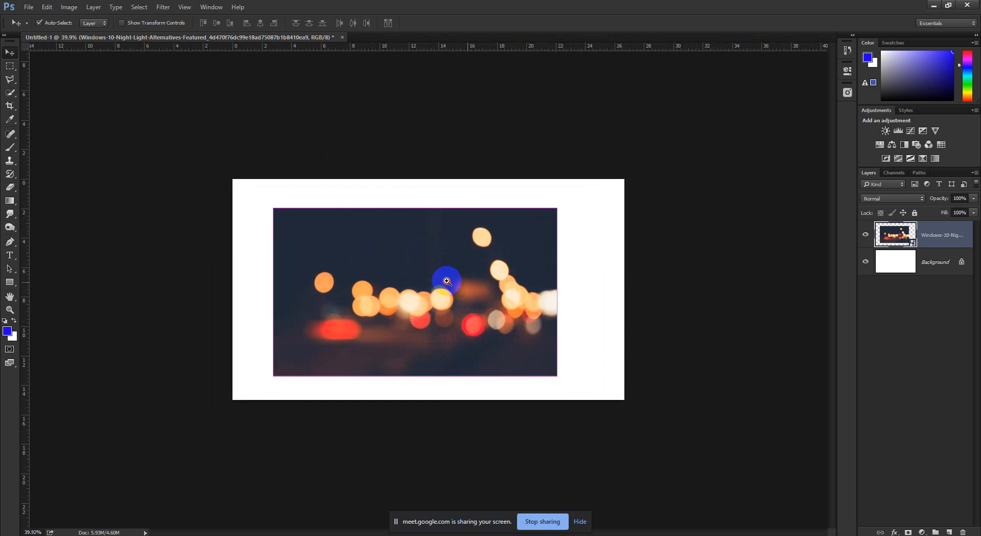
pyautogui.scroll(-2, 430, 299)
# Scale the placed image proportionally about its centre to 95.18% with Free Transform and apply it
pyautogui.hotkey('ctrl', 't')
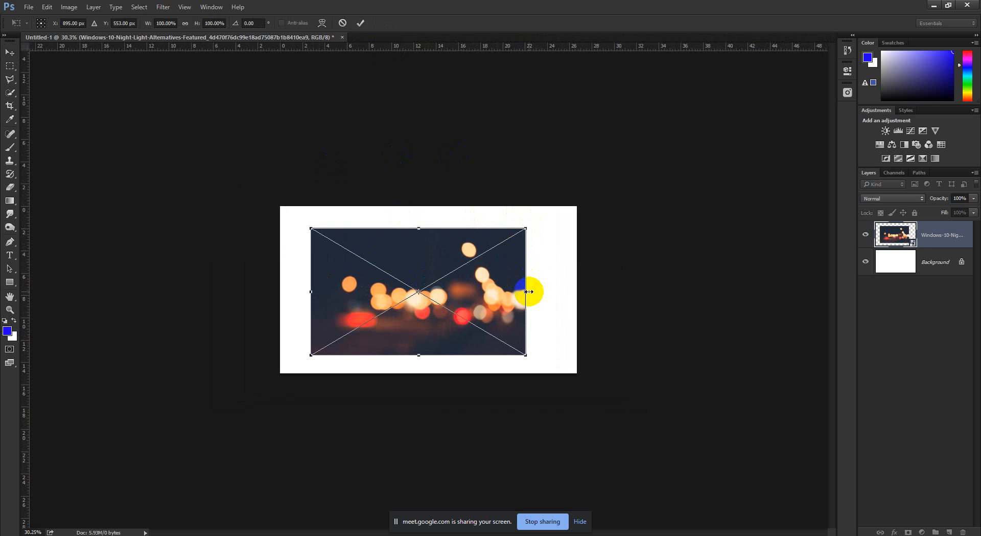
pyautogui.moveTo(527, 291)
pyautogui.mouseDown()
pyautogui.moveTo(364, 292)
pyautogui.moveTo(486, 302)
pyautogui.moveTo(526, 292)
pyautogui.mouseUp()
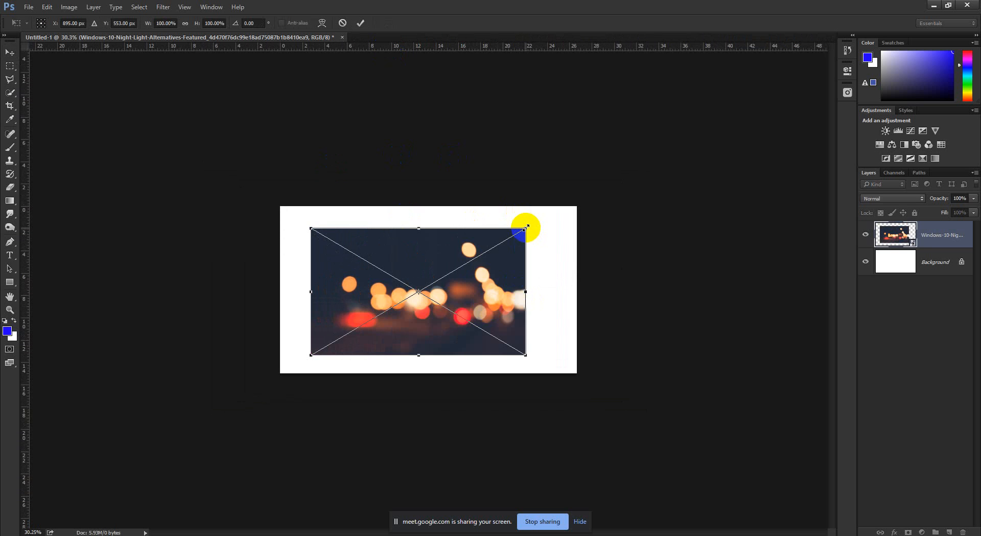
pyautogui.moveTo(526, 226); pyautogui.dragTo(545, 270)
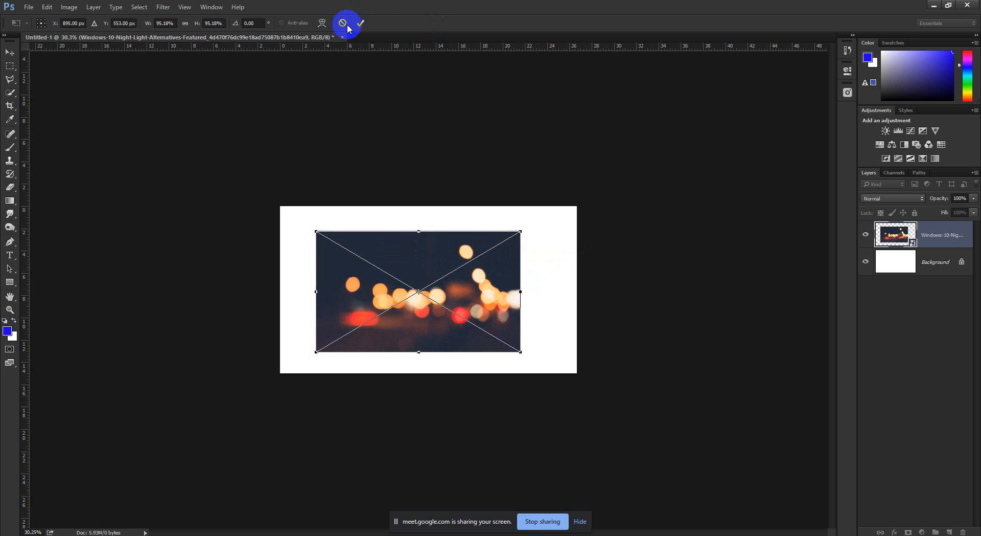
pyautogui.hotkey('ctrl', '+')
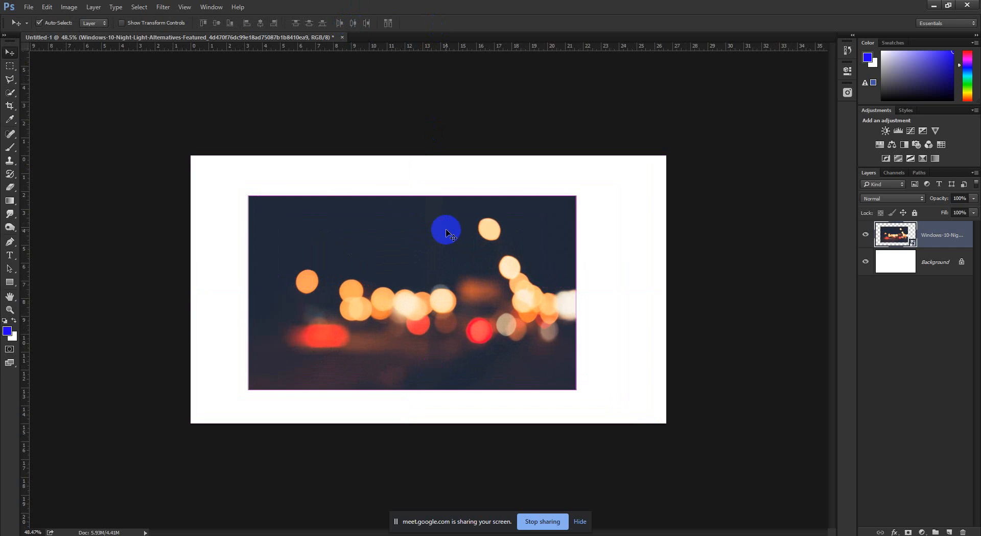
# Free-transform the placed image again, leaving it scaled proportionally to 94.39%, and apply the change
pyautogui.moveTo(575, 193); pyautogui.dragTo(556, 278)
pyautogui.hotkey('ctrl', 'z')
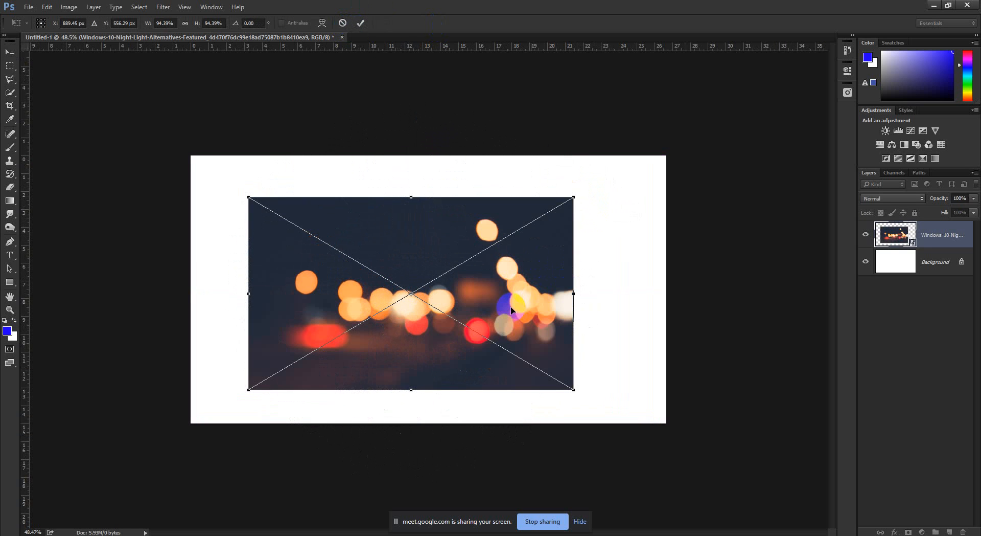
pyautogui.click(360, 23)
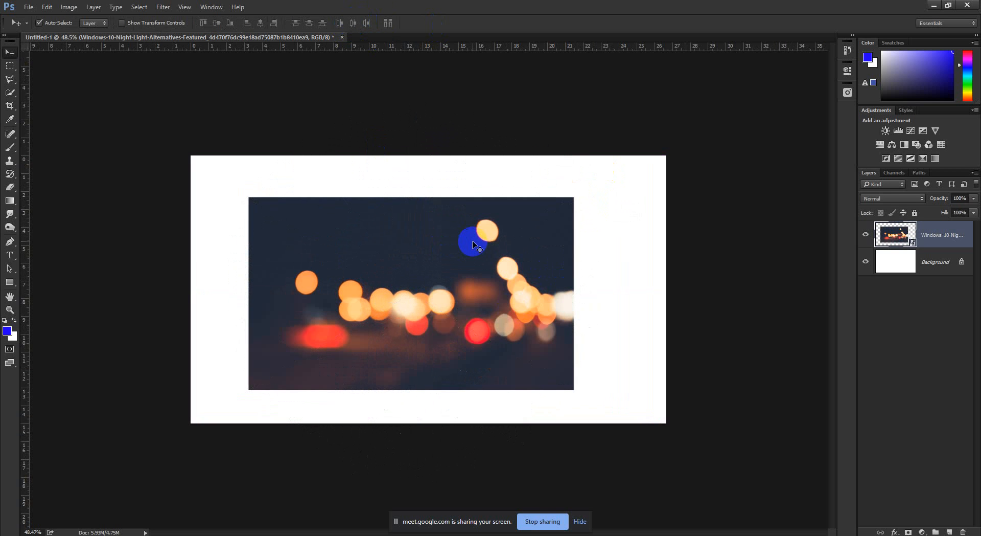
# Hide the screen-sharing notice, deselect all layers, and select the placed night-light image layer again
pyautogui.click(579, 521)
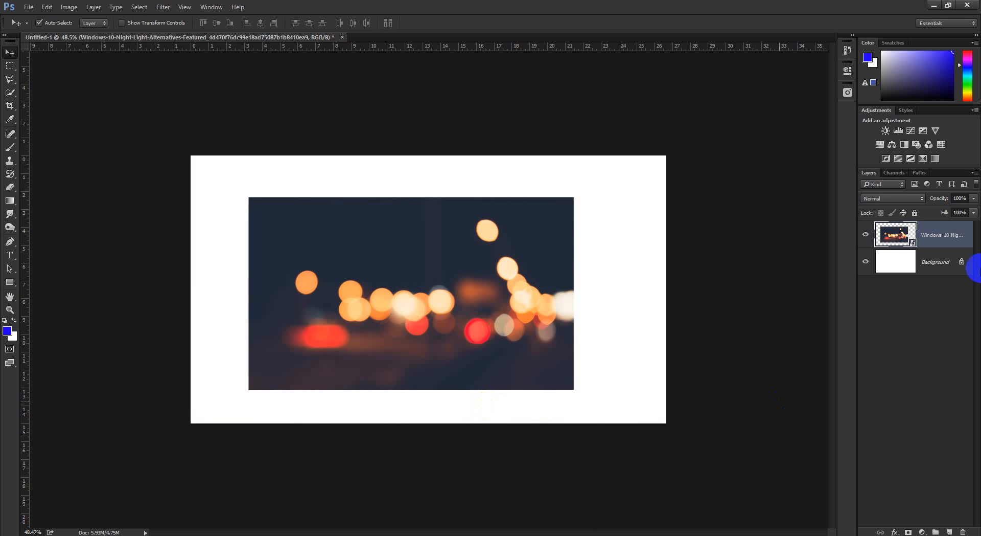
pyautogui.click(922, 290)
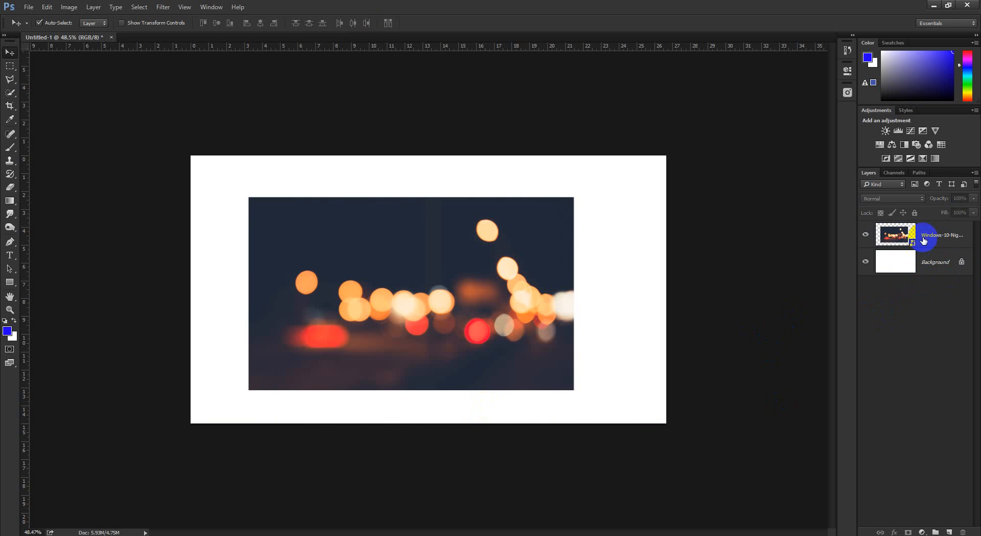
pyautogui.click(926, 237)
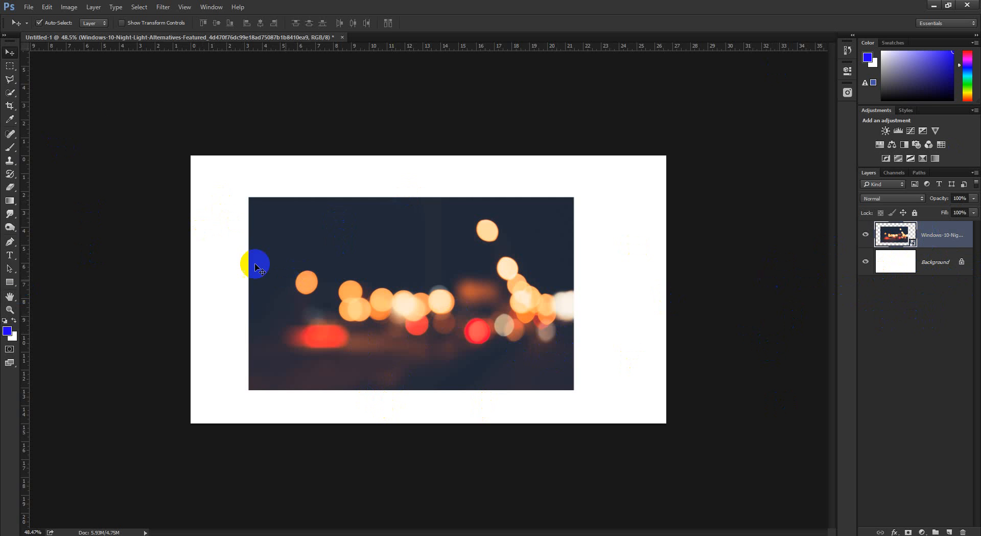
# Try rotating the placed image with Free Transform, cancel the rotation, and enter and leave Free Transform once more
pyautogui.click(44, 9)
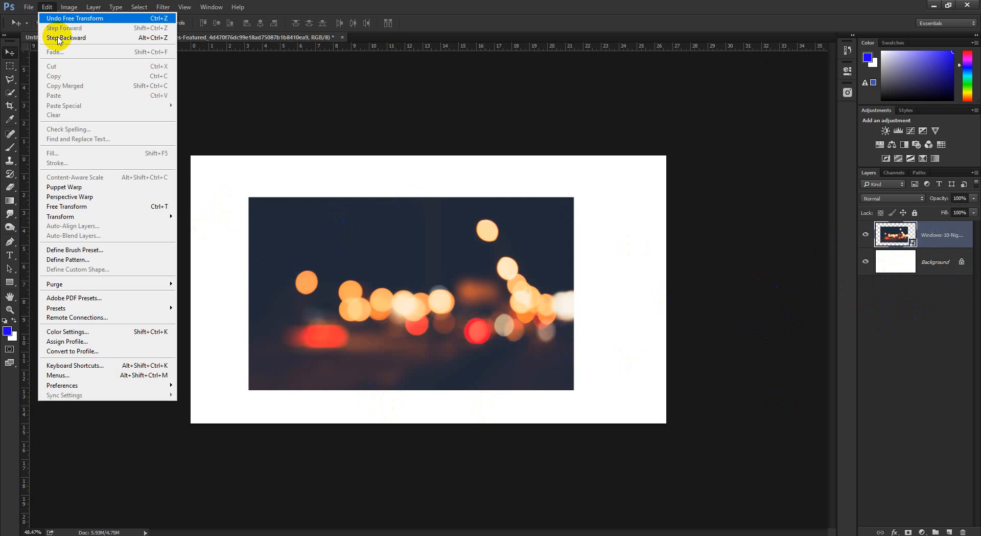
pyautogui.moveTo(67, 211)
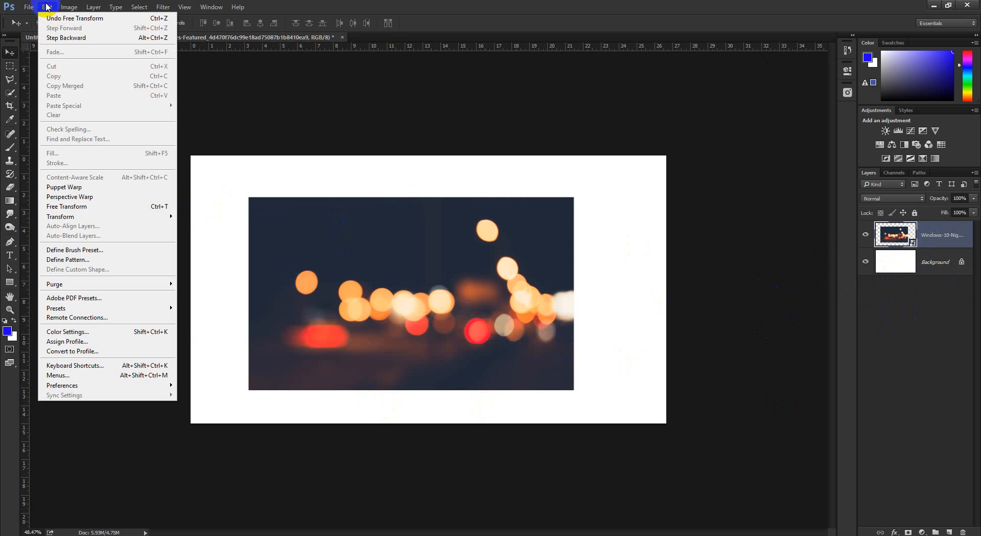
pyautogui.click(130, 212)
pyautogui.moveTo(591, 195); pyautogui.dragTo(593, 360)
pyautogui.click(342, 22)
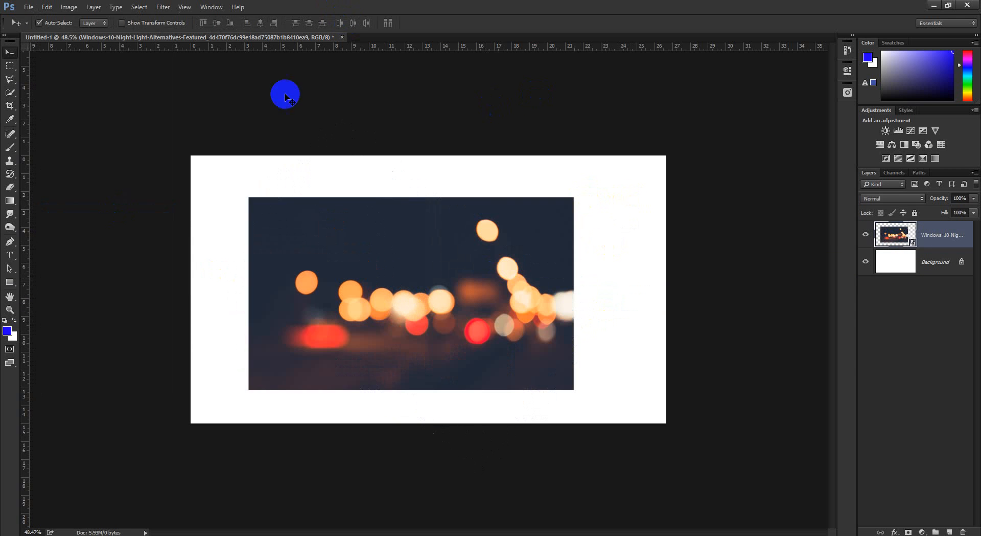
pyautogui.hotkey('ctrl', 't')
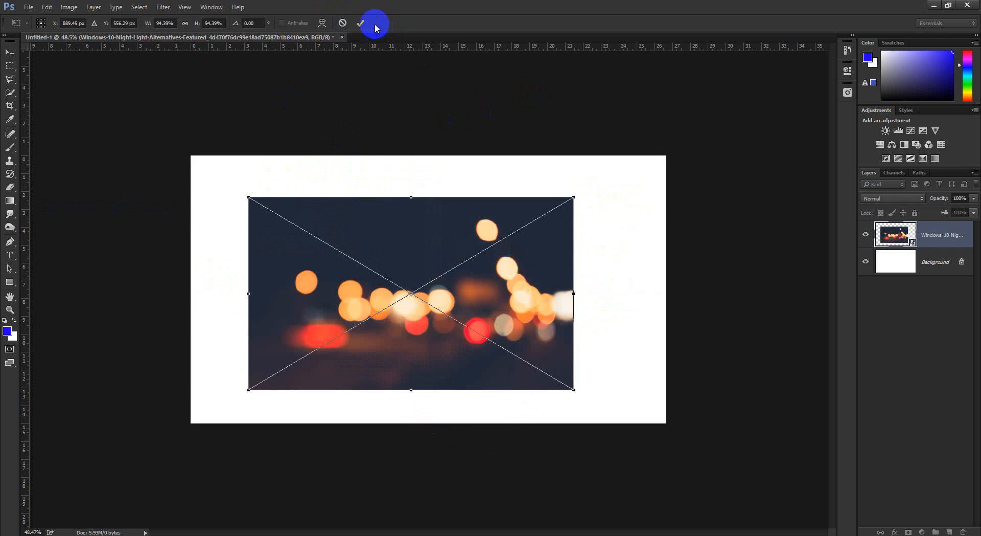
pyautogui.click(362, 23)
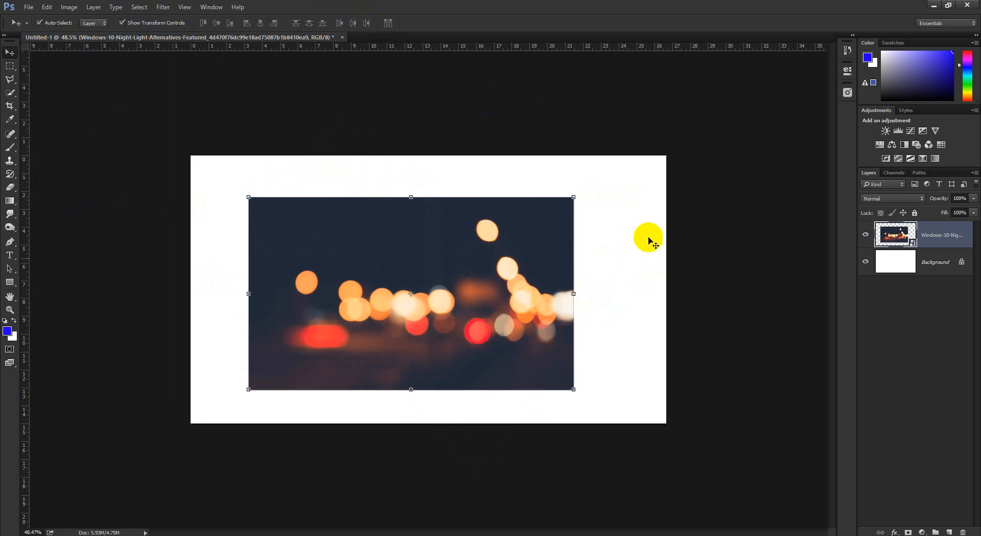
# Try rotating the placed image about 49° using its transform controls, cancel it, hide the transform controls and deselect the layer
pyautogui.moveTo(581, 195); pyautogui.dragTo(495, 344)
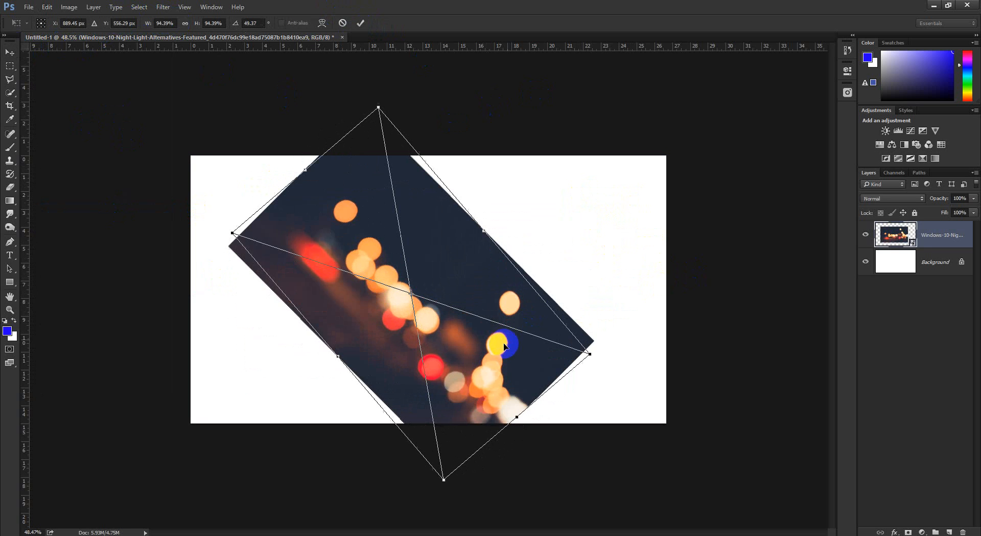
pyautogui.click(343, 22)
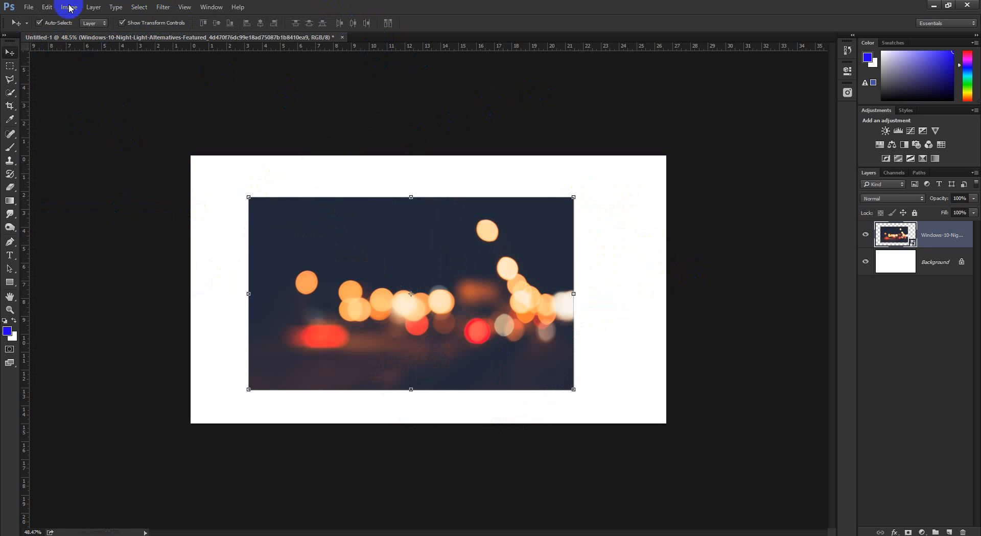
pyautogui.click(122, 23)
pyautogui.click(952, 276)
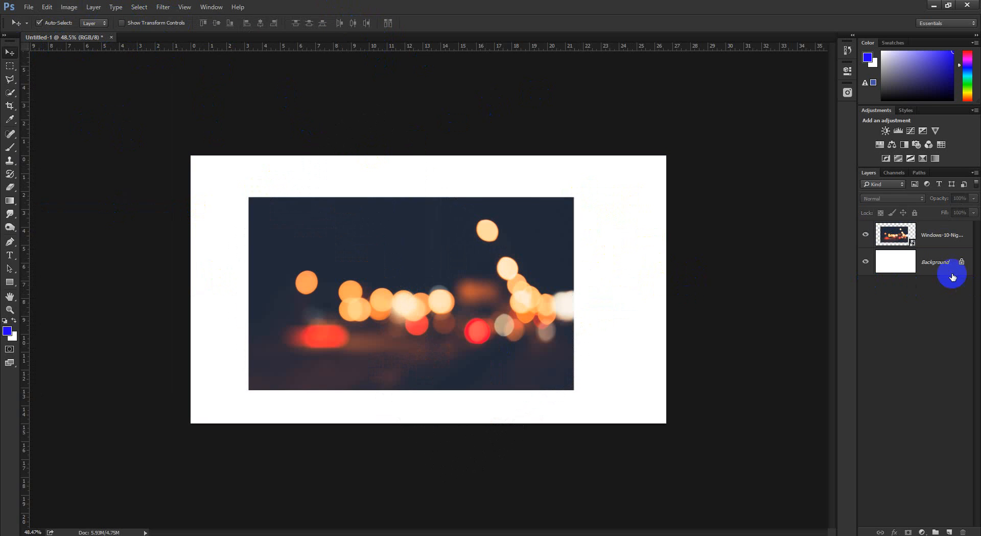
# Try rotating the placed image with Free Transform, undo the rotation and leave the transform
pyautogui.click(935, 247)
pyautogui.hotkey('ctrl', 't')
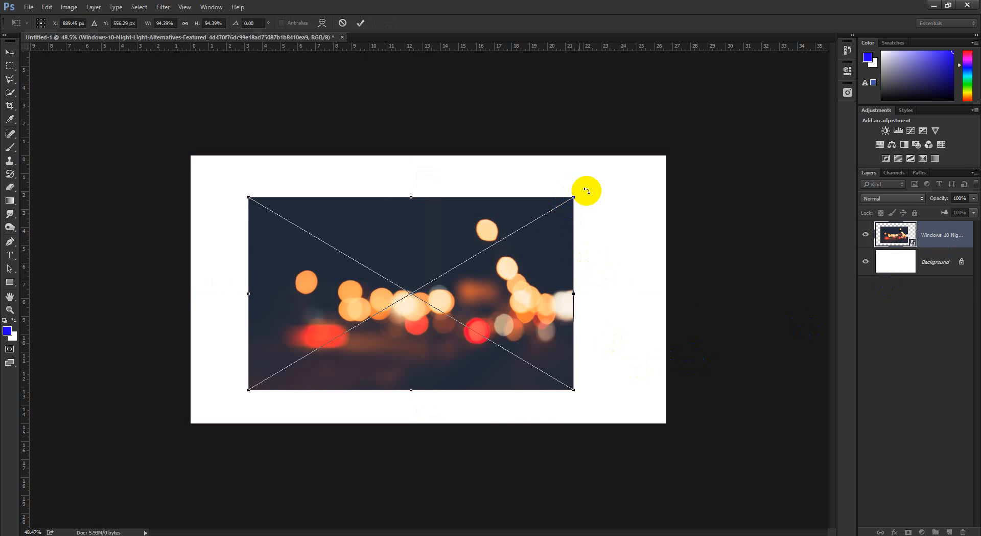
pyautogui.moveTo(586, 190); pyautogui.dragTo(602, 261)
pyautogui.hotkey('ctrl', 'z')
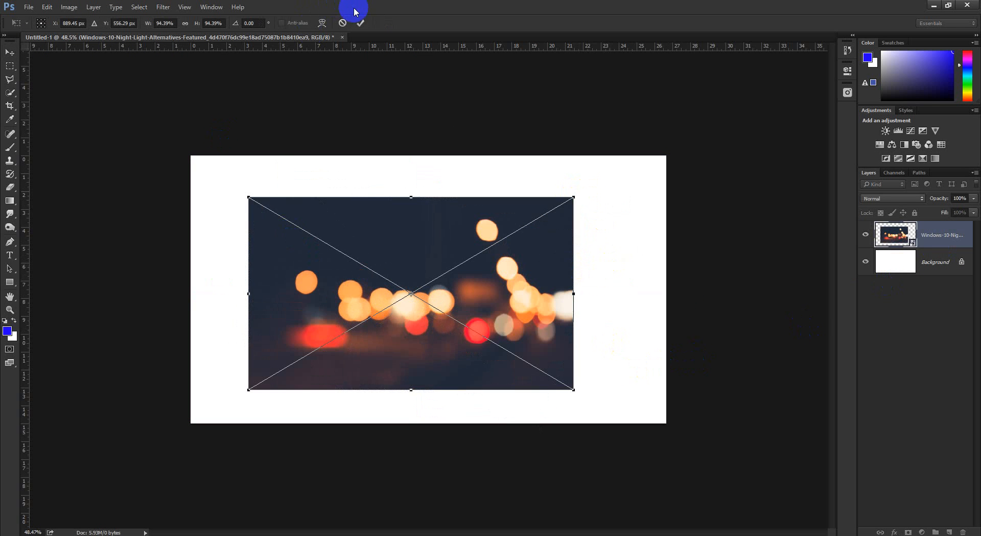
pyautogui.click(360, 24)
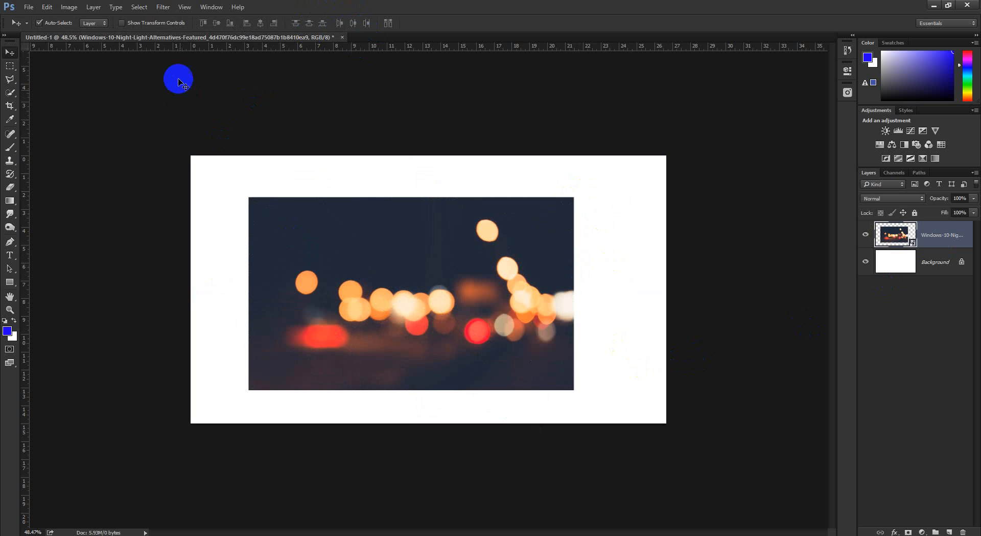
# Show the transform controls and draw a red rectangle about 159 × 216 px on the white area left of the image
pyautogui.click(119, 23)
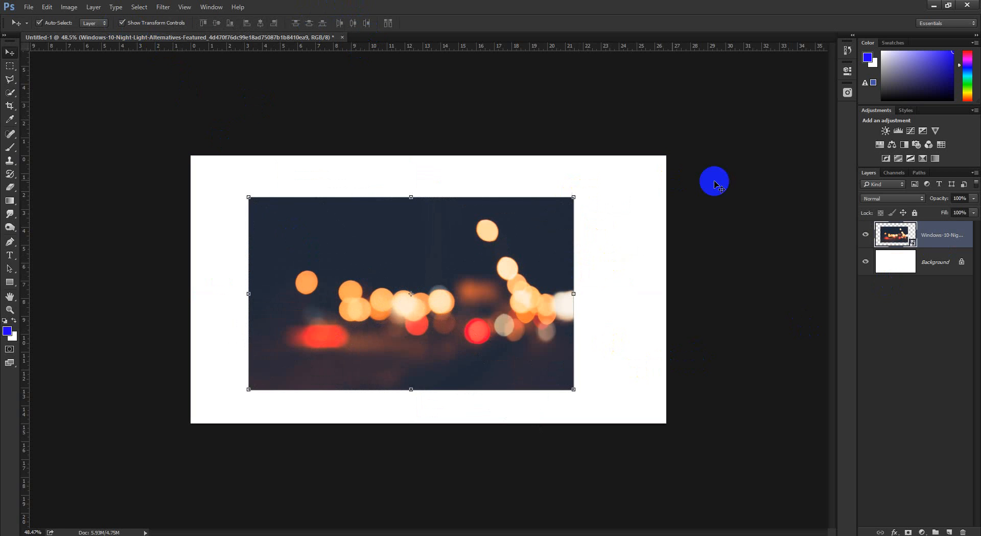
pyautogui.click(10, 282)
pyautogui.moveTo(199, 231); pyautogui.dragTo(238, 284)
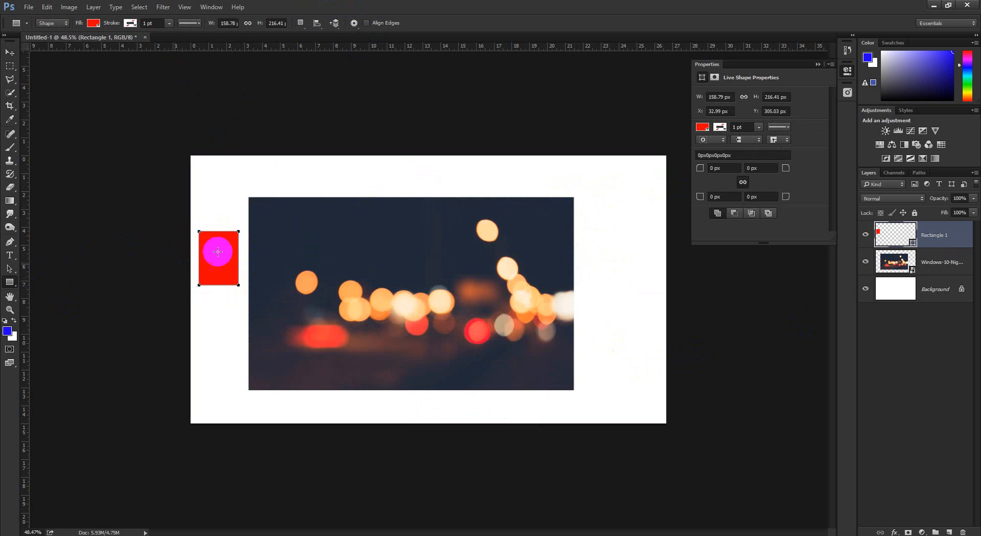
# Try rotating the red rectangle about 133° using its transform controls, cancel the rotation and delete the rectangle
pyautogui.click(10, 52)
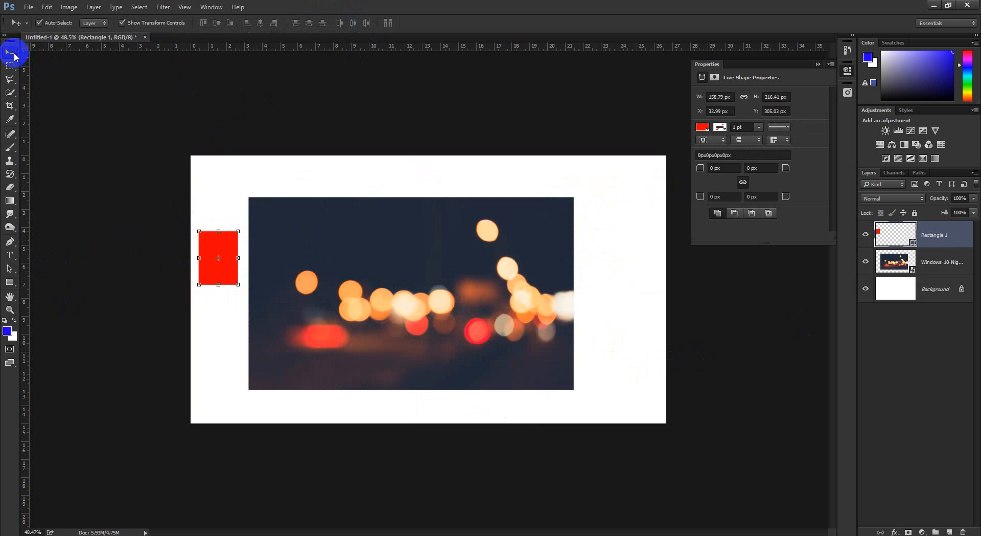
pyautogui.moveTo(245, 225); pyautogui.dragTo(230, 343)
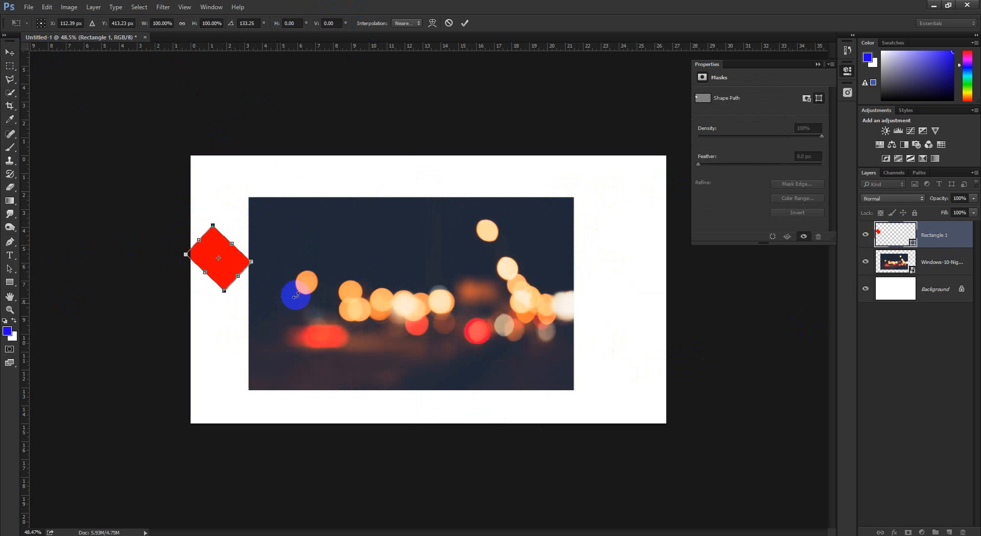
pyautogui.hotkey('ctrl', 'z')
pyautogui.click(449, 23)
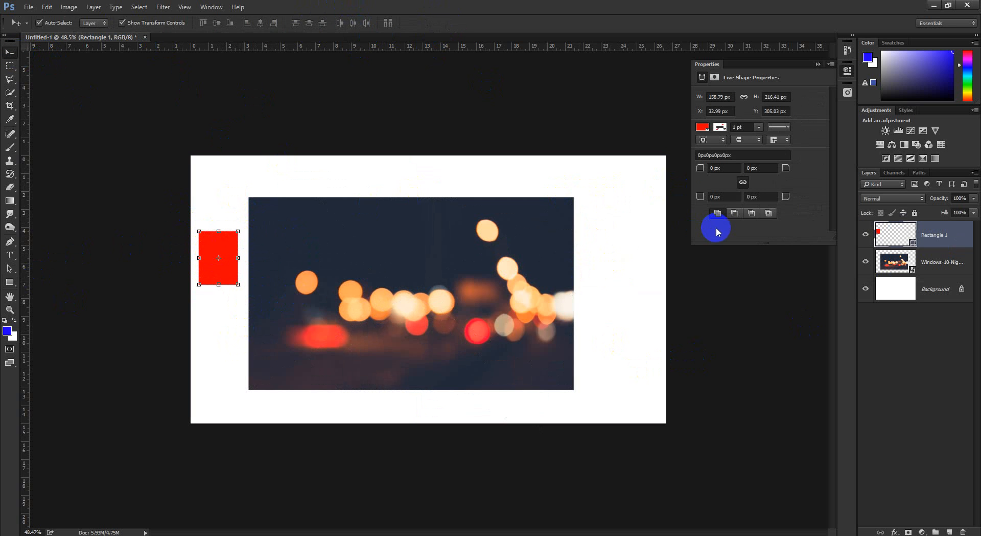
pyautogui.press('Delete')
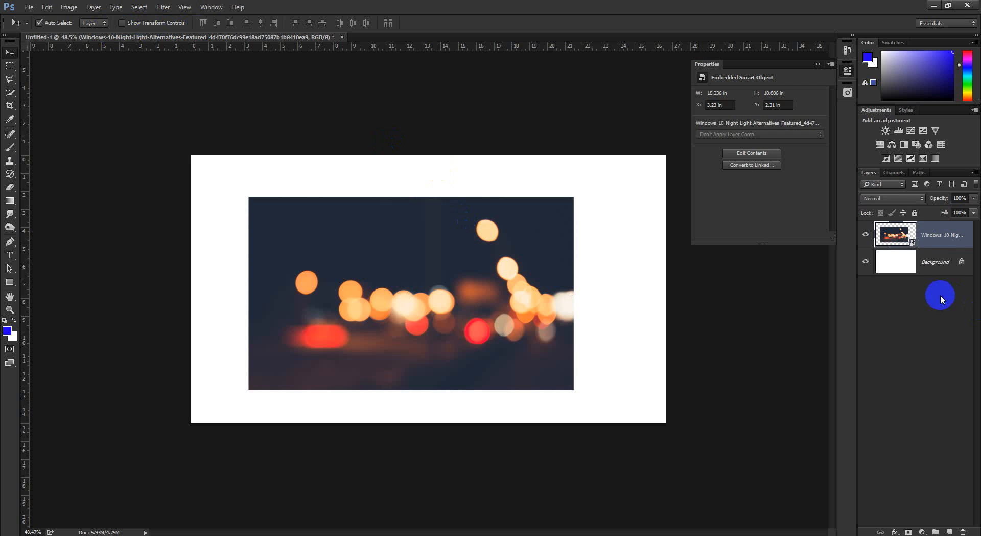
# Enter and leave Free Transform on the placed image, then deselect and reselect its layer
pyautogui.click(933, 240)
pyautogui.hotkey('ctrl', 't')
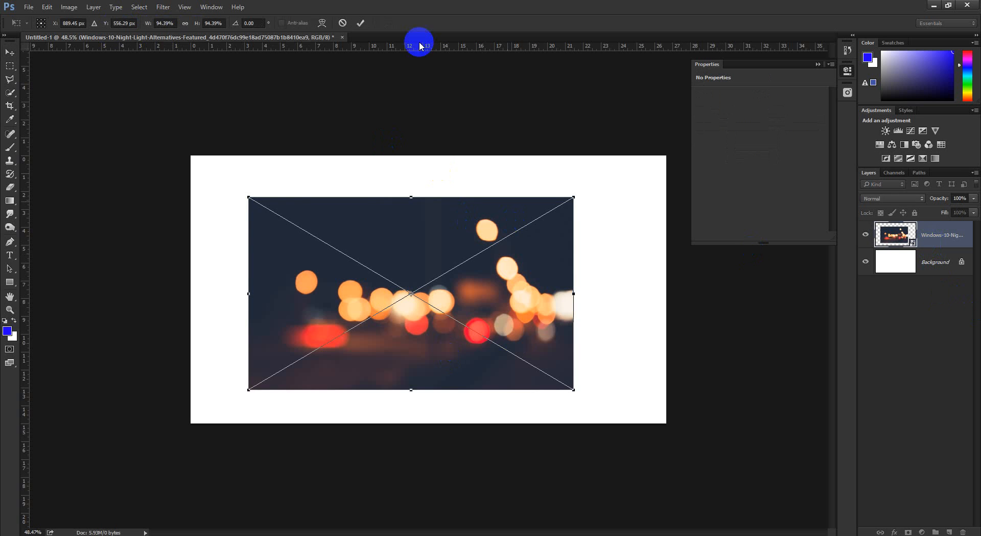
pyautogui.click(361, 22)
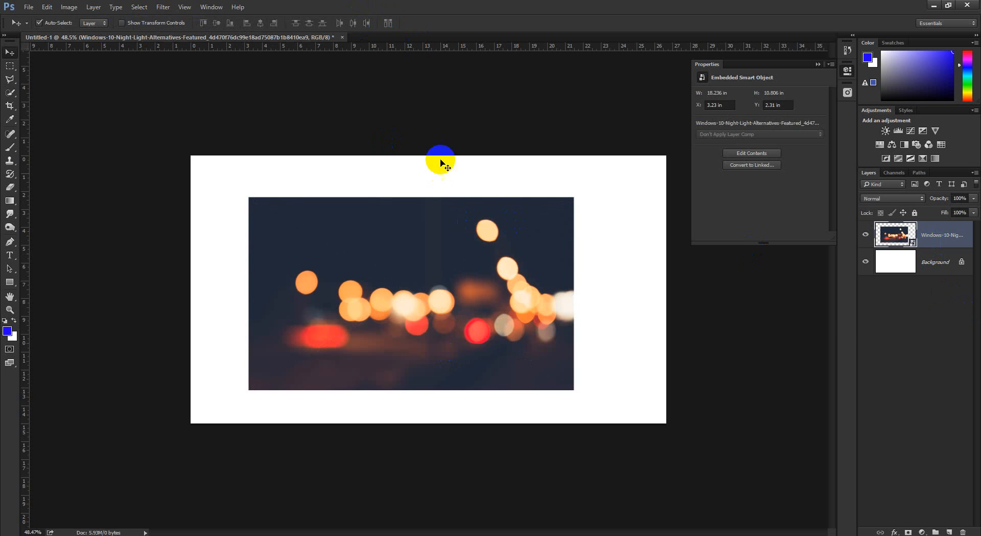
pyautogui.click(928, 351)
pyautogui.click(930, 236)
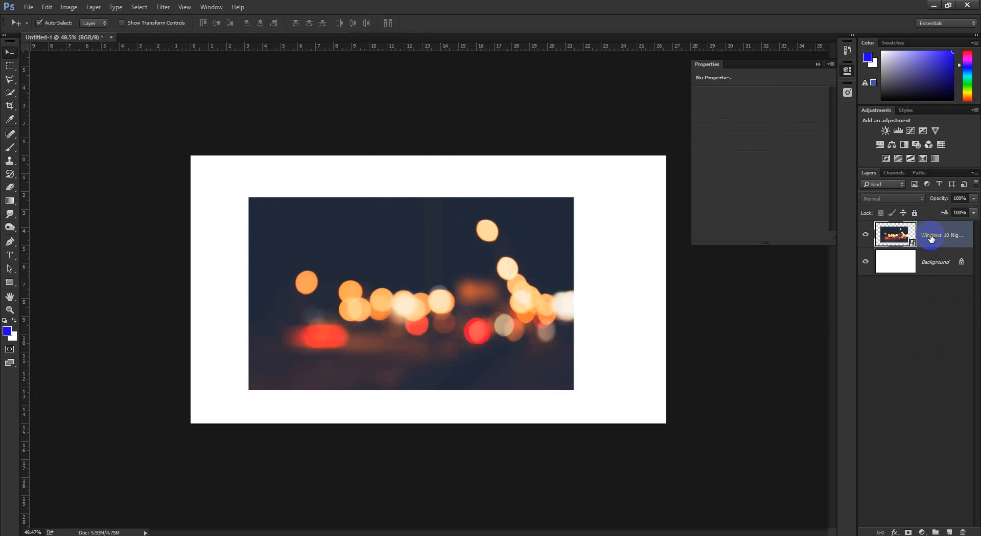
# Enter Free Transform on the placed image and examine the reference point at its centre up close
pyautogui.hotkey('ctrl', 't')
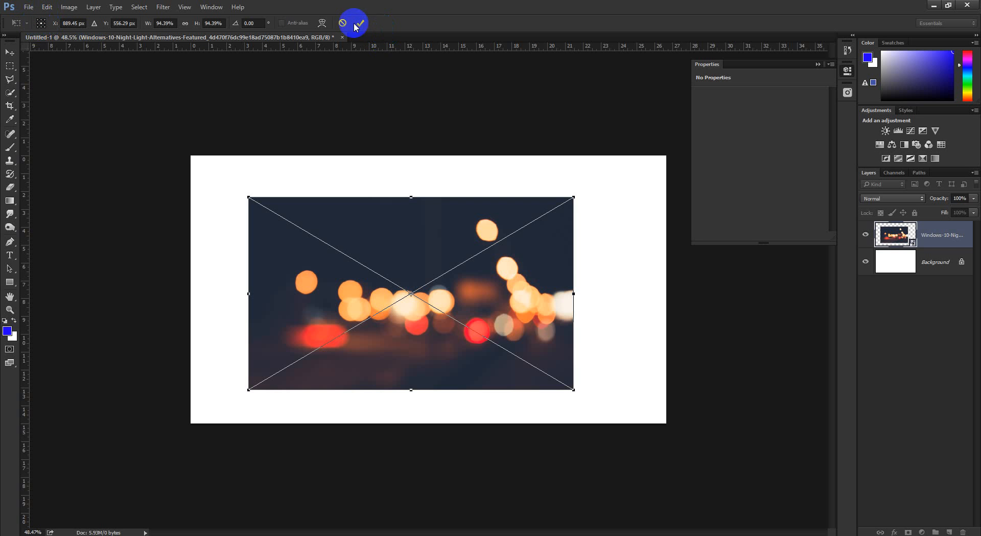
pyautogui.click(438, 296)
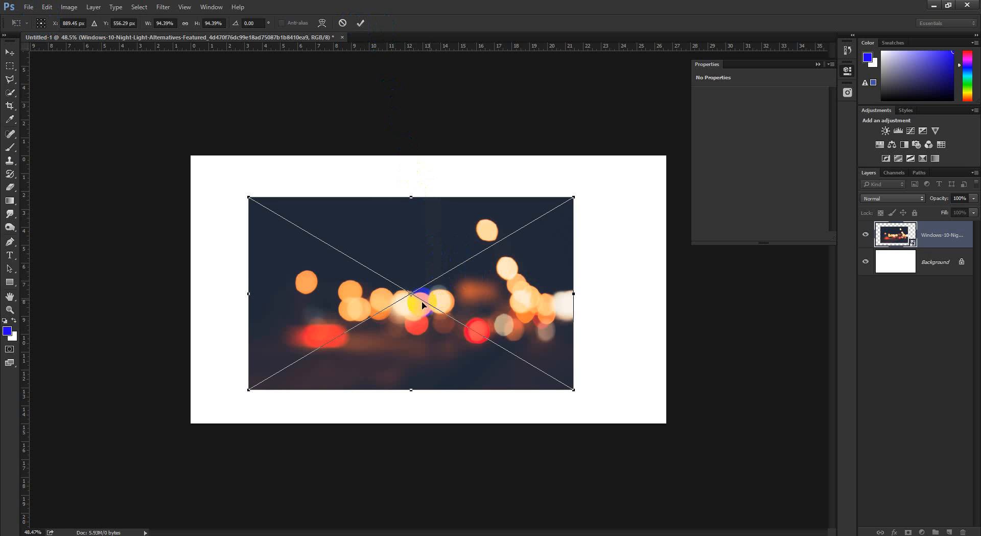
pyautogui.moveTo(423, 309)
pyautogui.mouseDown()
pyautogui.moveTo(453, 337)
pyautogui.moveTo(373, 319)
pyautogui.moveTo(417, 322)
pyautogui.mouseUp()
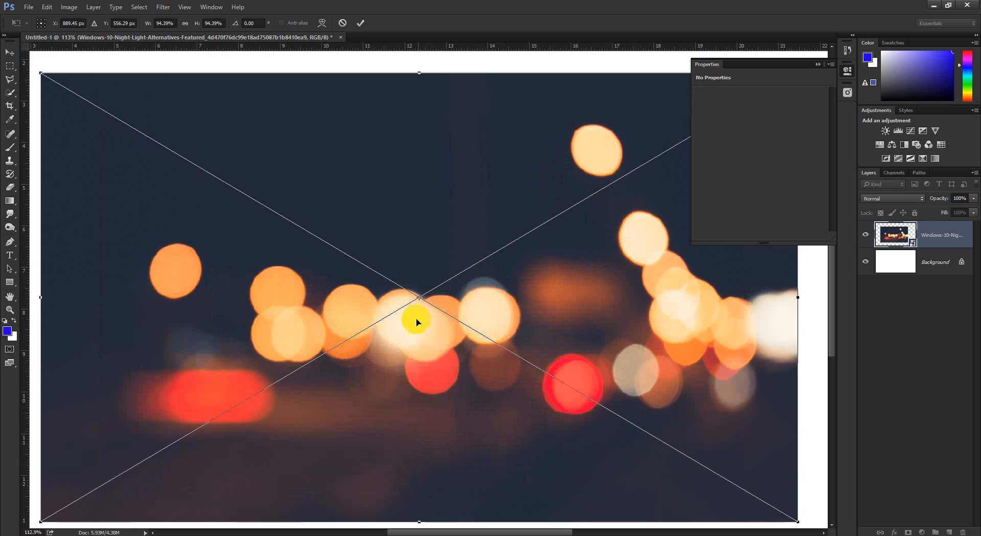
pyautogui.moveTo(471, 356); pyautogui.dragTo(443, 368)
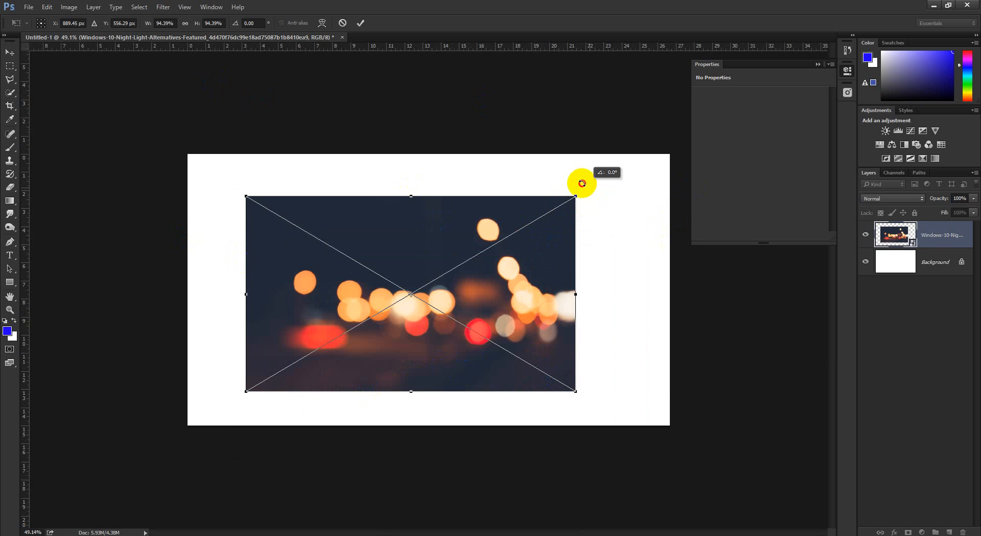
# Try rotating the placed image around its central reference point and cancel the transformation
pyautogui.moveTo(580, 179); pyautogui.dragTo(521, 221)
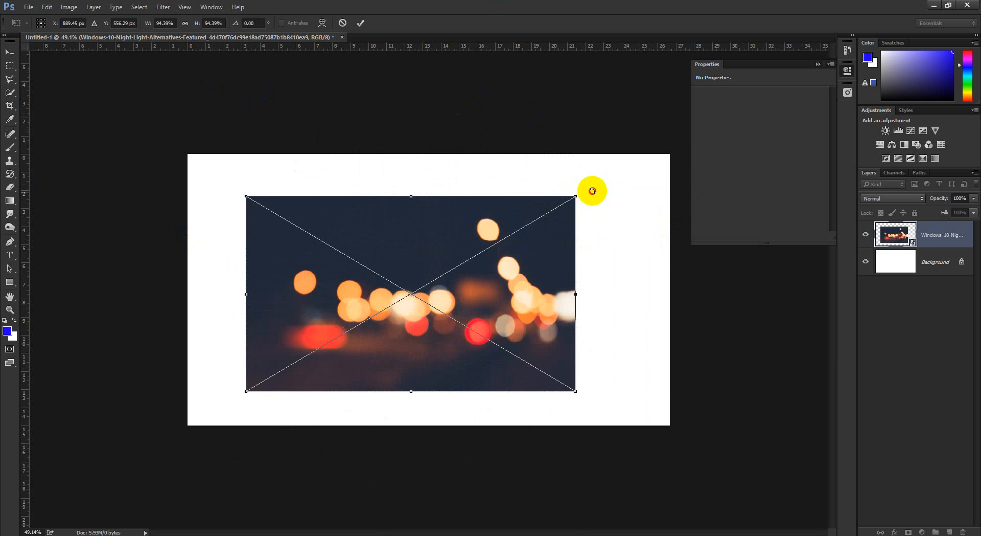
pyautogui.moveTo(592, 191); pyautogui.dragTo(567, 211)
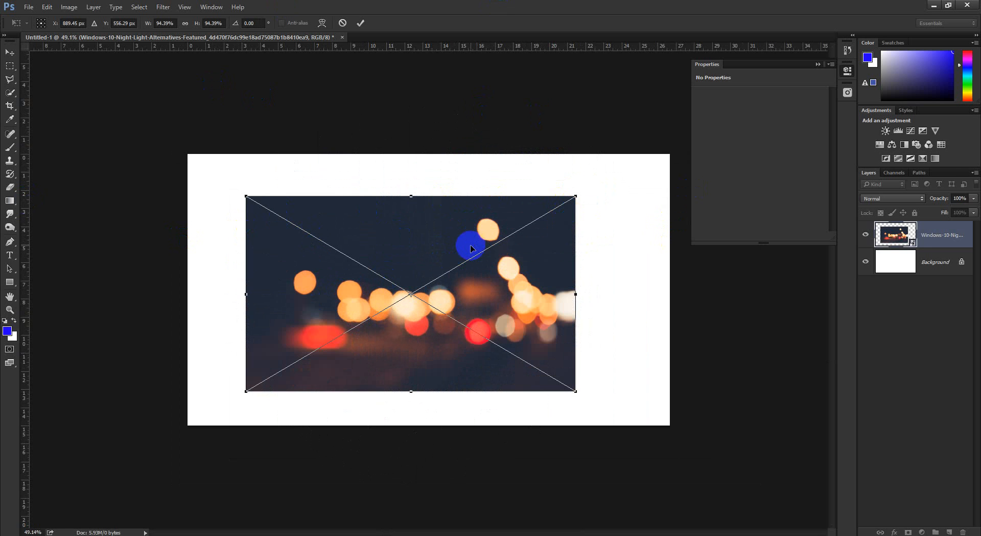
pyautogui.moveTo(411, 196); pyautogui.dragTo(412, 197)
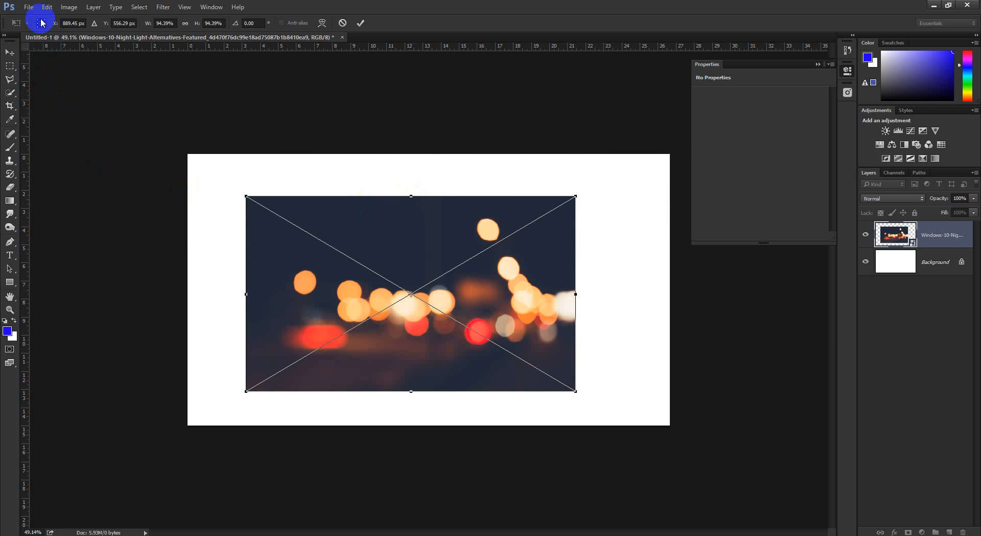
pyautogui.moveTo(602, 167); pyautogui.dragTo(440, 128)
pyautogui.click(343, 23)
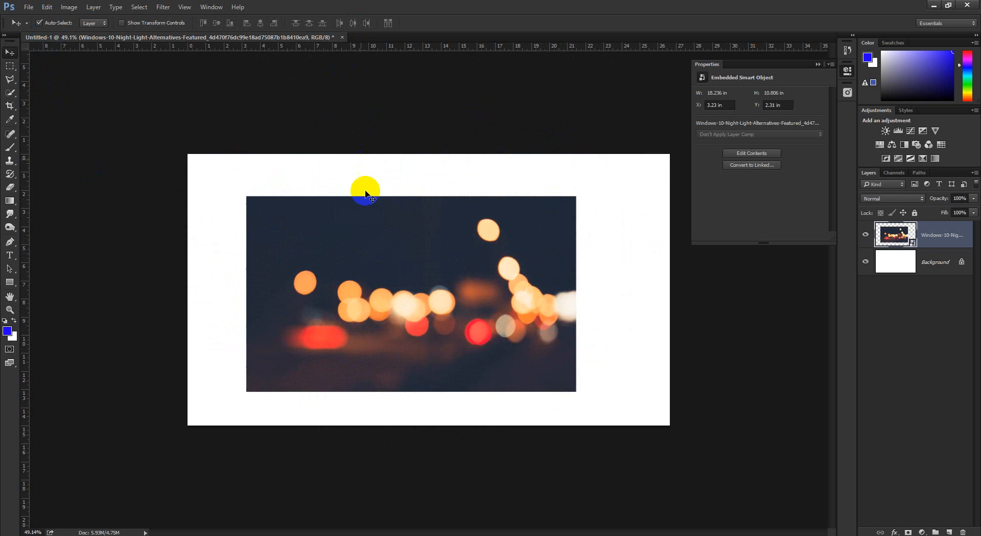
# Free-transform the placed image about a bottom-centre reference point, rotating it to -0.19° and scaling it proportionally to 95.40%
pyautogui.hotkey('ctrl', 't')
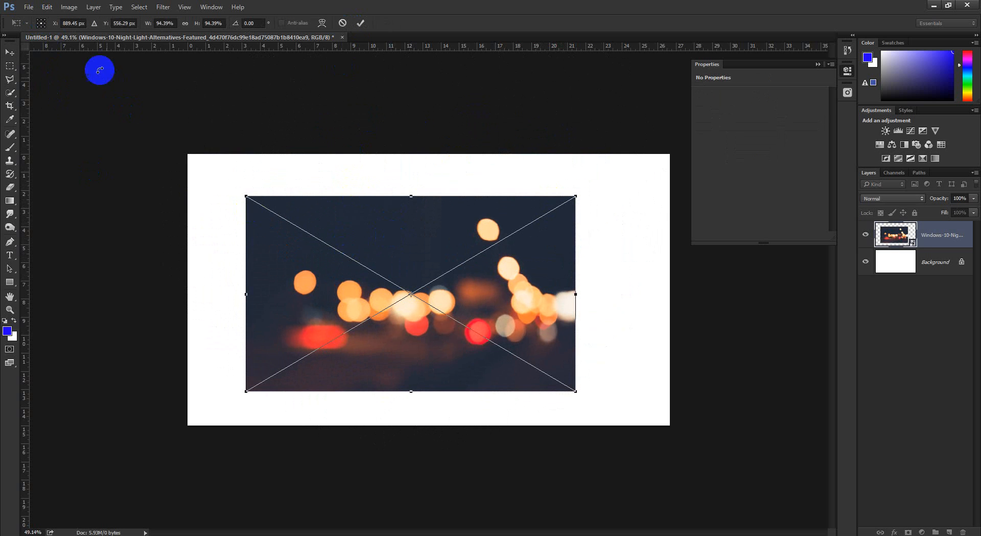
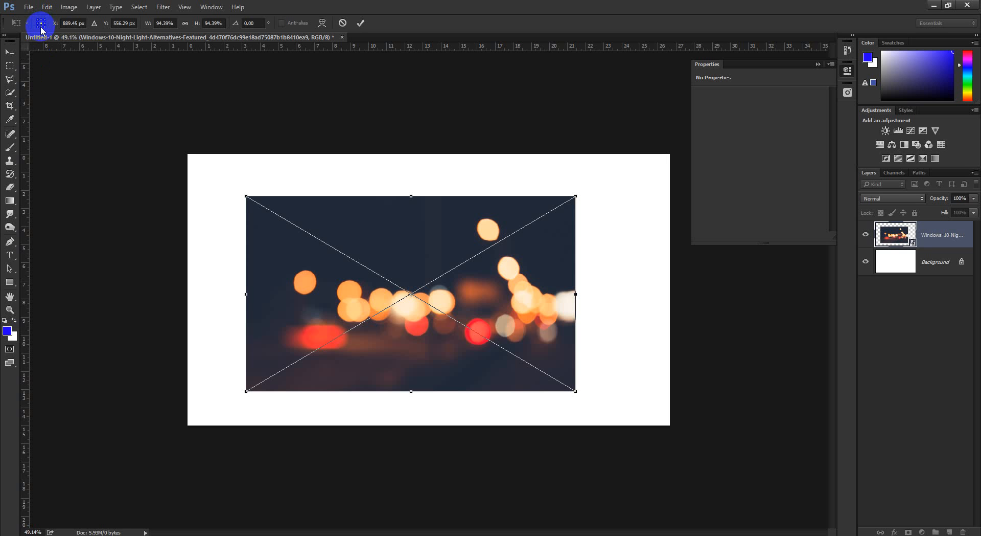
pyautogui.click(41, 26)
pyautogui.moveTo(588, 182); pyautogui.dragTo(637, 242)
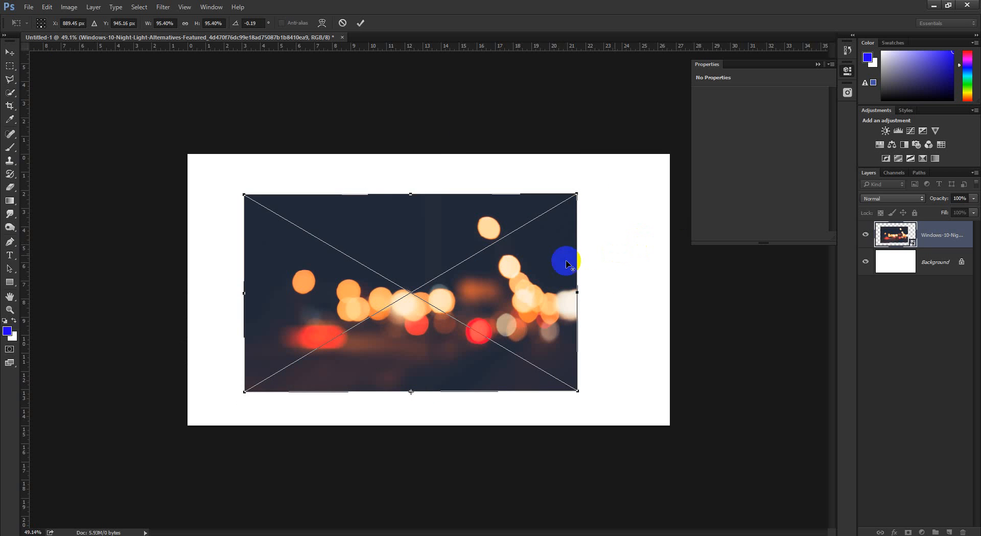
# Scale the image proportionally to 89.56% about a right-middle reference point, then to 90.28% about its centre
pyautogui.click(45, 23)
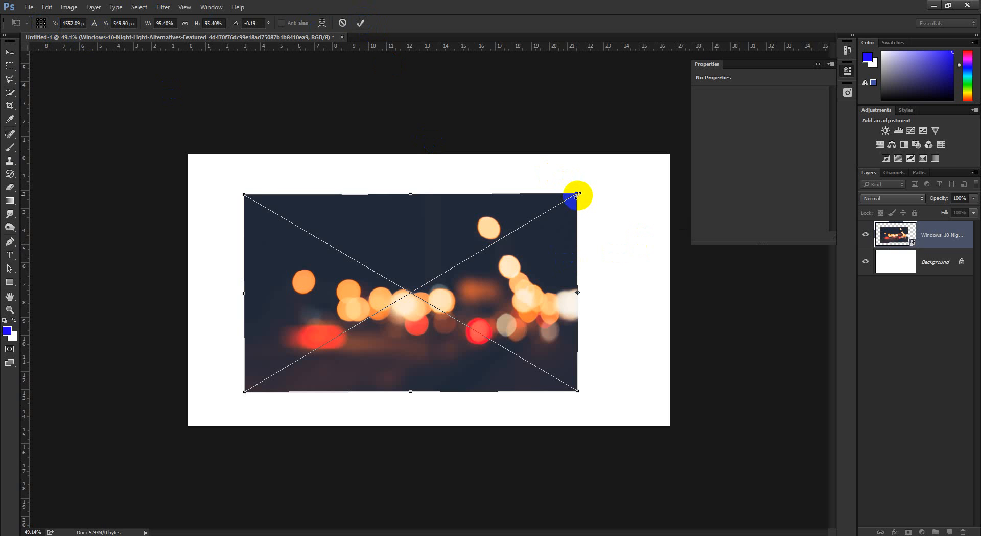
pyautogui.moveTo(578, 194); pyautogui.dragTo(577, 215)
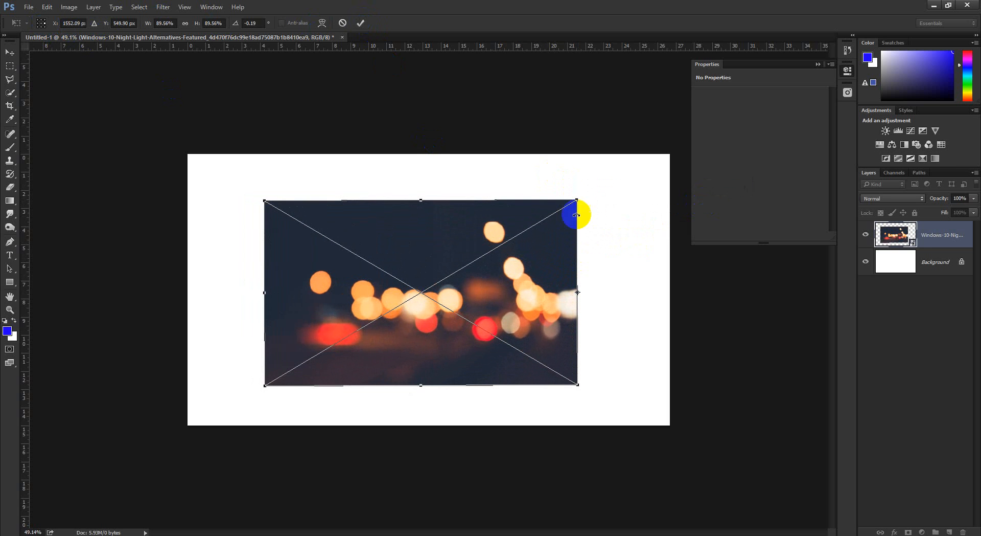
pyautogui.click(46, 24)
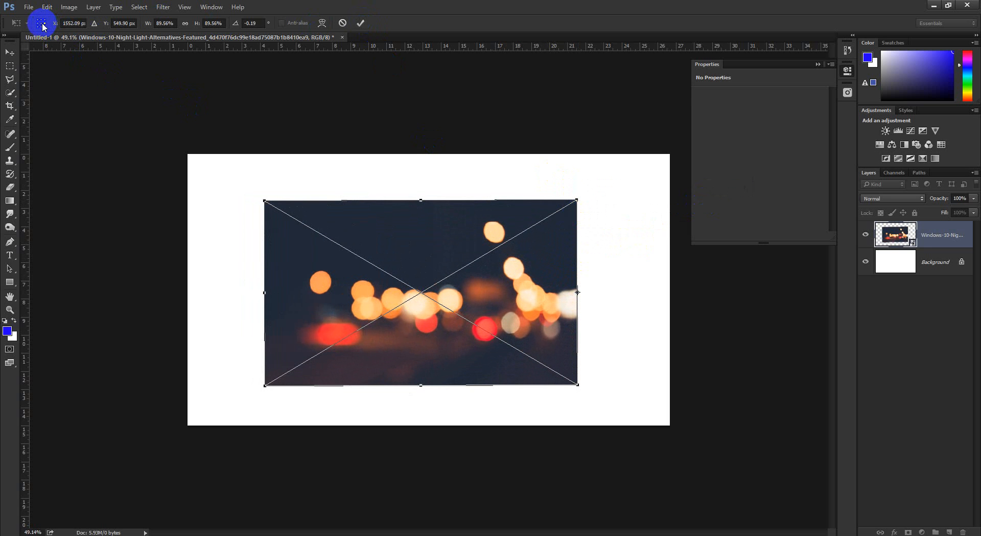
pyautogui.click(41, 23)
pyautogui.click(394, 332)
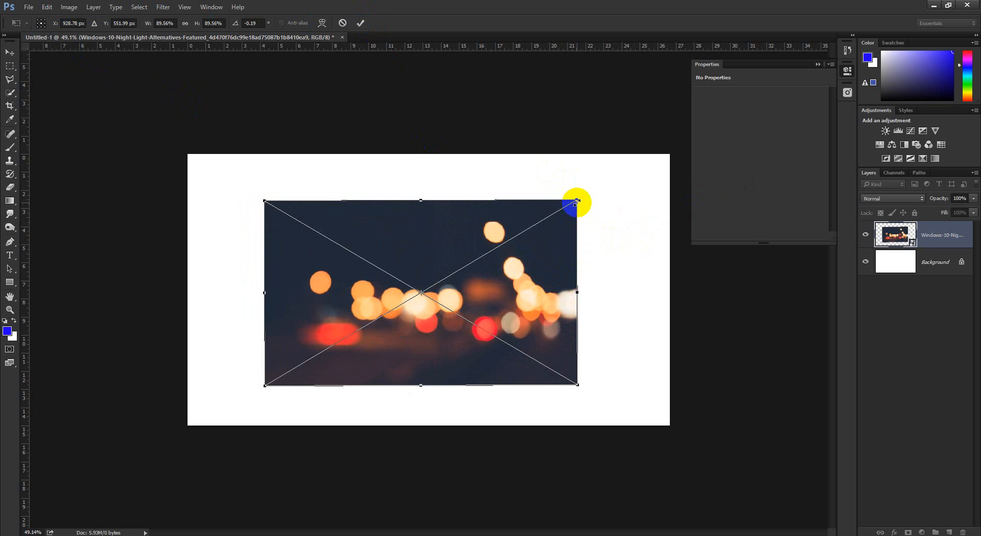
pyautogui.moveTo(578, 201); pyautogui.dragTo(591, 225)
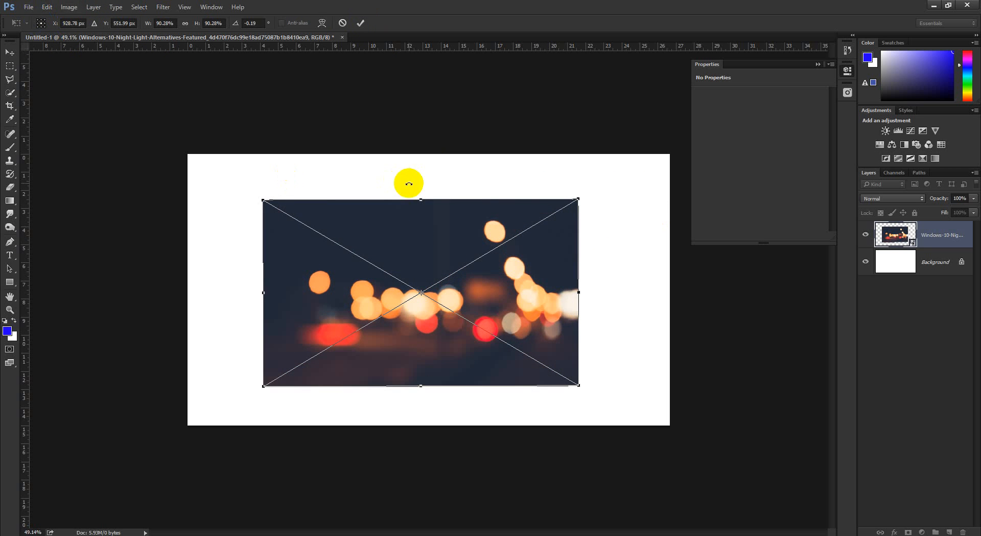
# Move the reference point above the image's centre to X 936.92 px, Y 381.14 px and try rotating the image around it
pyautogui.click(420, 294)
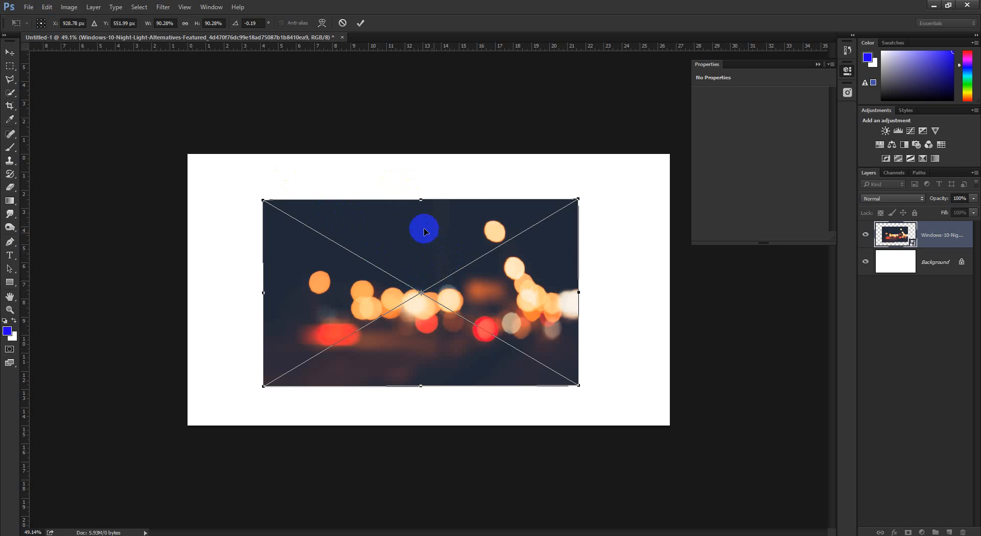
pyautogui.click(421, 298)
pyautogui.moveTo(423, 294); pyautogui.dragTo(423, 250)
pyautogui.click(603, 197)
pyautogui.moveTo(588, 197); pyautogui.dragTo(551, 221)
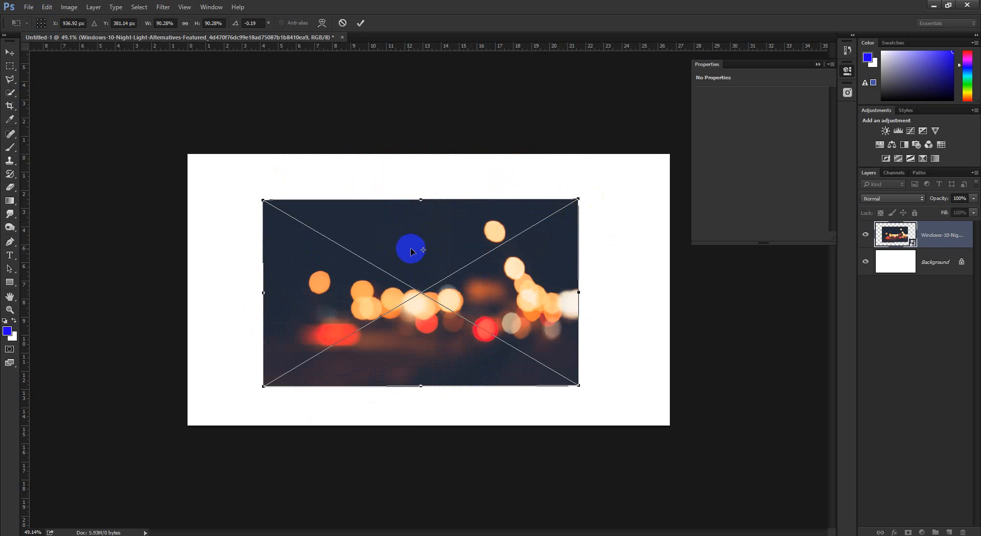
# Scale the image to 76.45% about a reference point near its upper-right light, then to 100.48% about its centre, and apply the transformation
pyautogui.moveTo(435, 249); pyautogui.dragTo(500, 217)
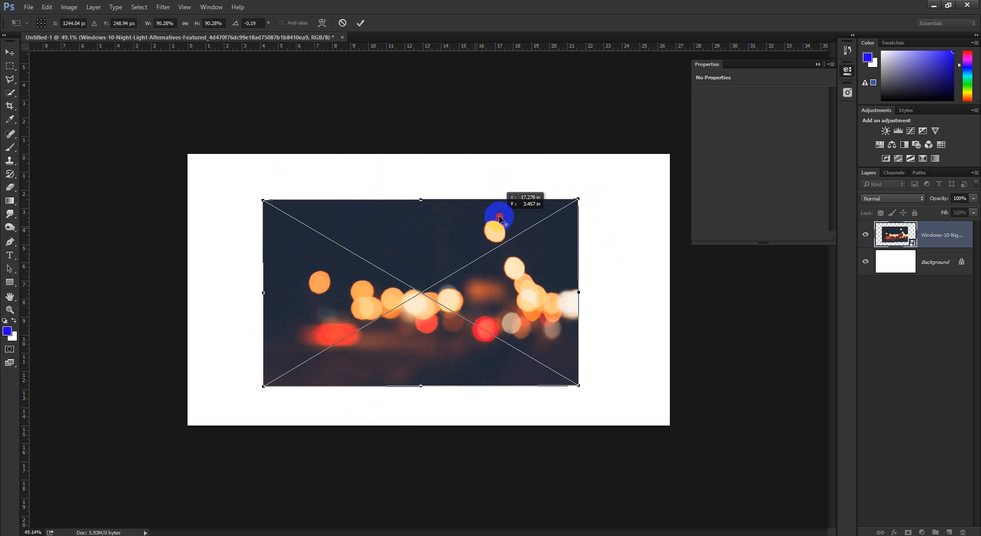
pyautogui.moveTo(572, 204)
pyautogui.mouseDown()
pyautogui.moveTo(519, 232)
pyautogui.moveTo(591, 204)
pyautogui.moveTo(573, 213)
pyautogui.moveTo(453, 152)
pyautogui.moveTo(449, 334)
pyautogui.moveTo(539, 136)
pyautogui.moveTo(613, 186)
pyautogui.moveTo(583, 214)
pyautogui.mouseUp()
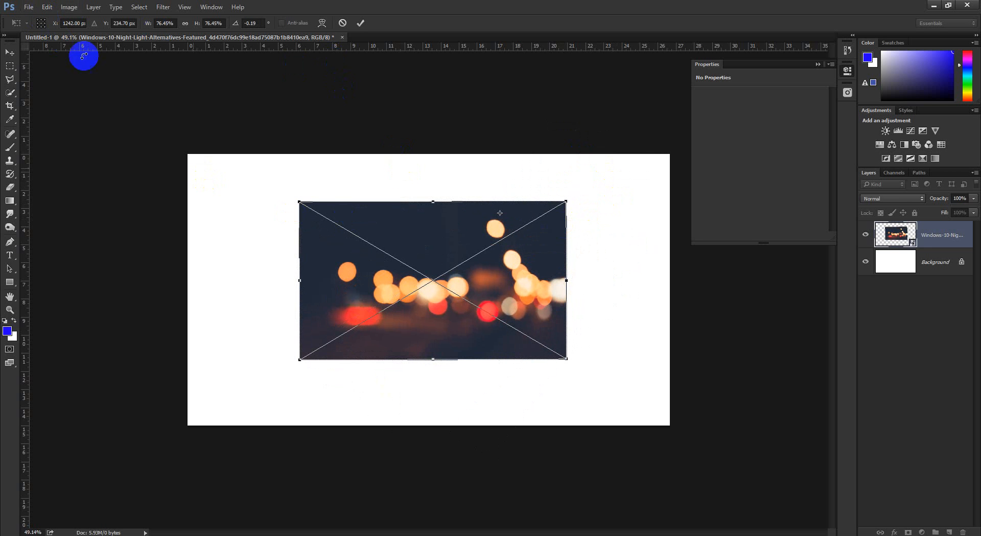
pyautogui.click(41, 23)
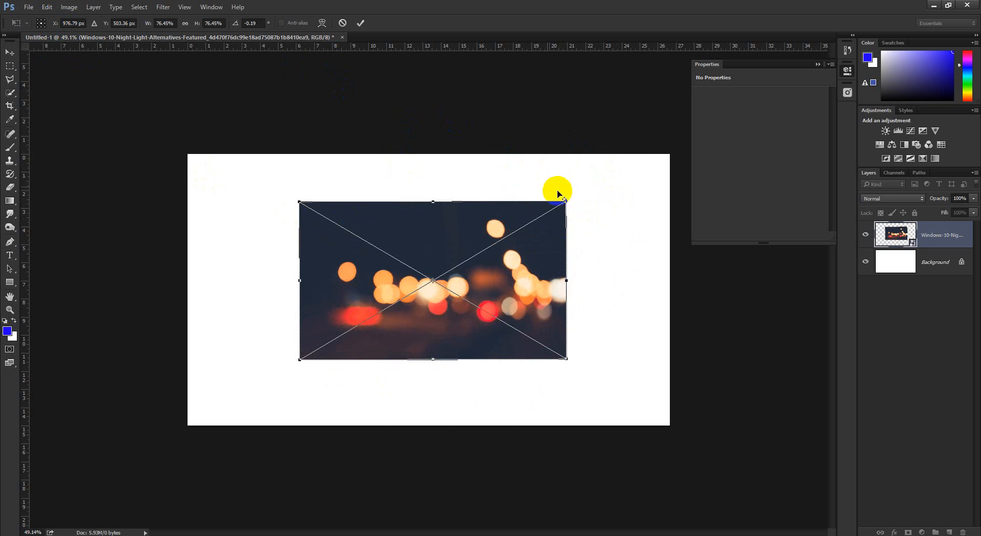
pyautogui.moveTo(564, 200); pyautogui.dragTo(611, 179)
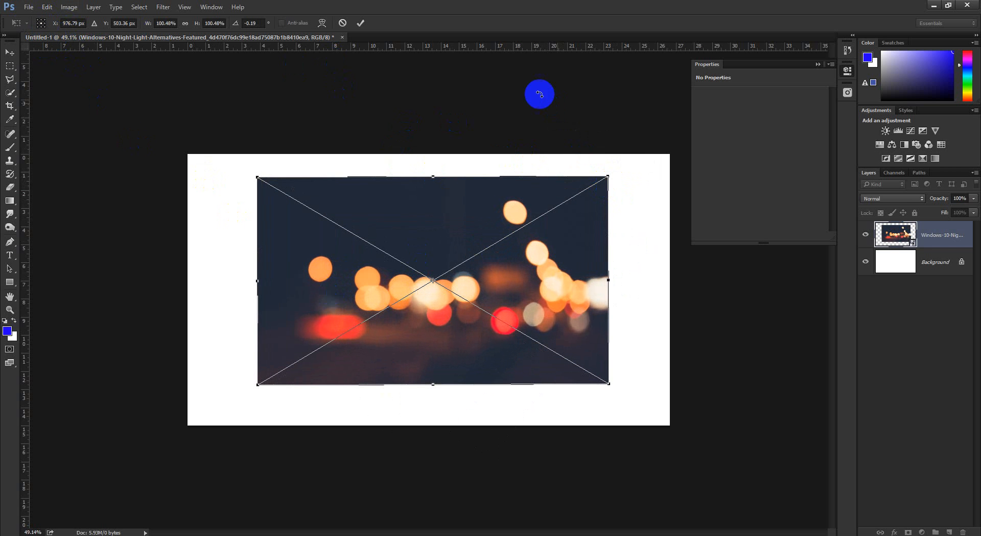
pyautogui.click(361, 23)
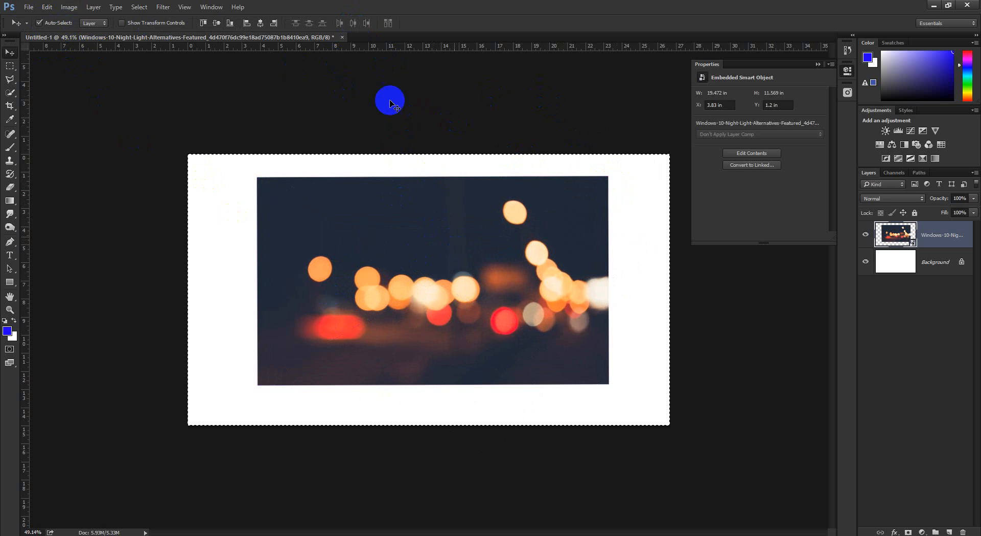
# Select the whole canvas, centre the placed image on it horizontally and vertically, and deselect
pyautogui.hotkey('ctrl', 'a')
pyautogui.click(260, 23)
pyautogui.click(216, 23)
pyautogui.hotkey('ctrl', 'd')
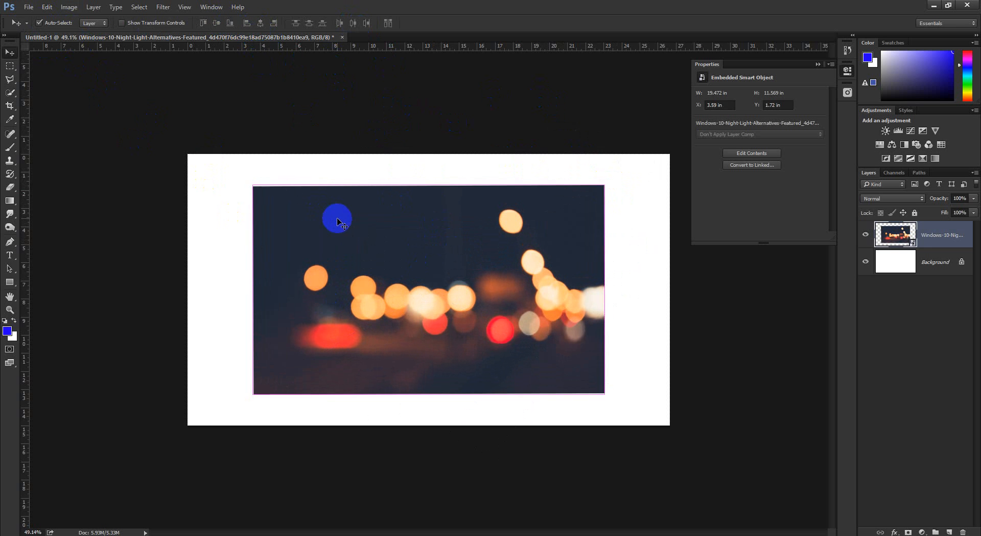
# Free-transform the image, moving it to X 1032.54 px, Y 556.63 px, then shift its X position to 1212.54 px and 1098.54 px
pyautogui.hotkey('ctrl', 't')
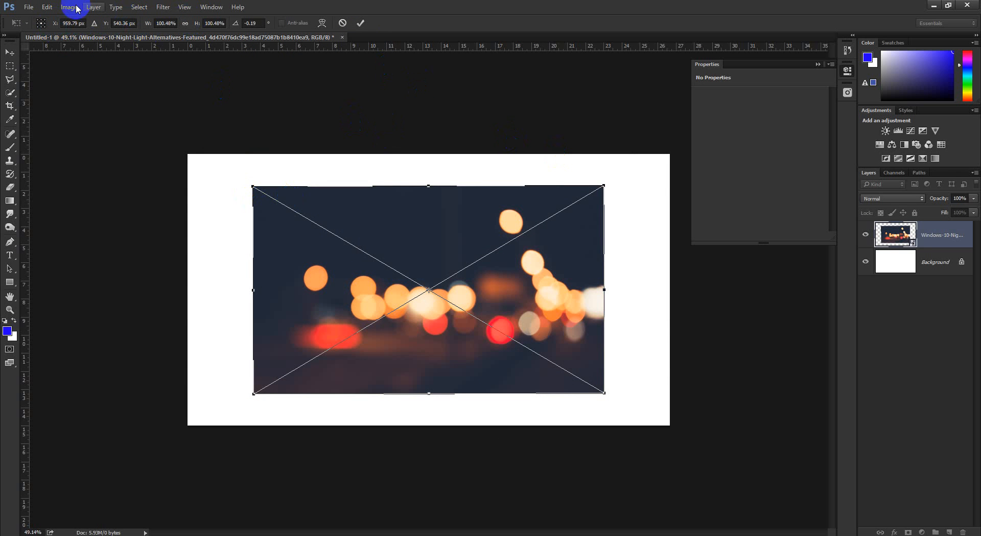
pyautogui.moveTo(54, 24); pyautogui.dragTo(168, 33)
pyautogui.moveTo(384, 200); pyautogui.dragTo(415, 225)
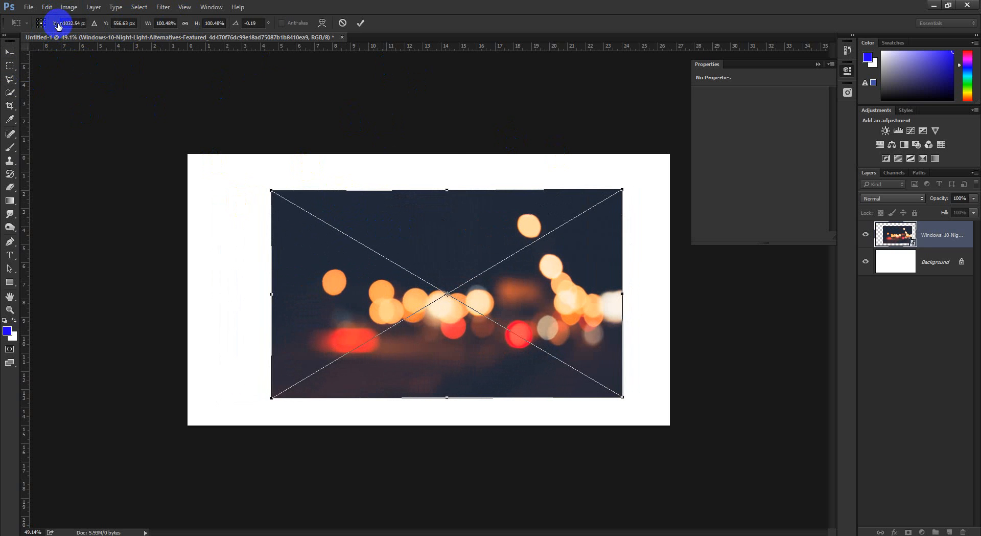
pyautogui.moveTo(57, 25); pyautogui.dragTo(146, 21)
pyautogui.click(79, 24)
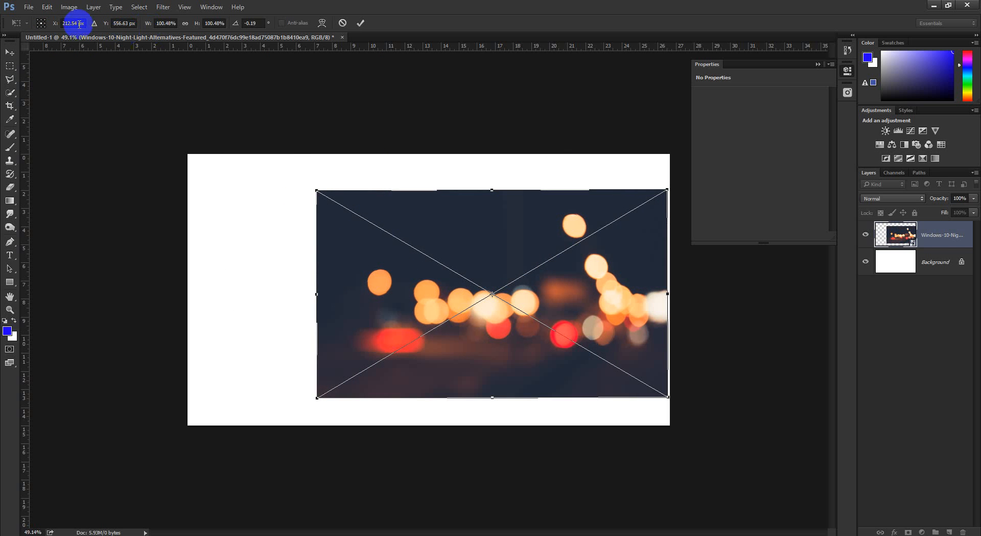
pyautogui.moveTo(59, 24); pyautogui.dragTo(2, 27)
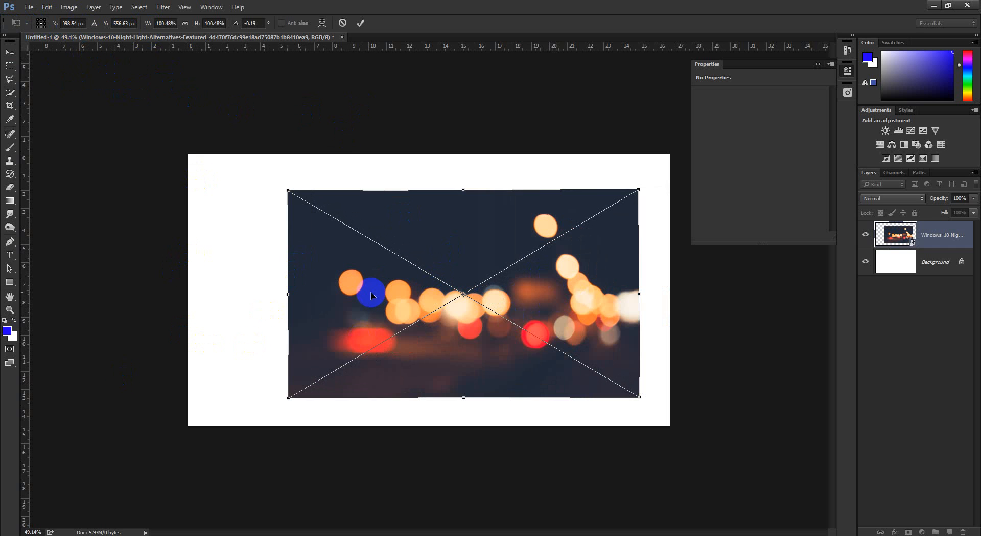
# Set the image's X position to 200 px, then 500 px, and finally 1000 px
pyautogui.click(79, 23)
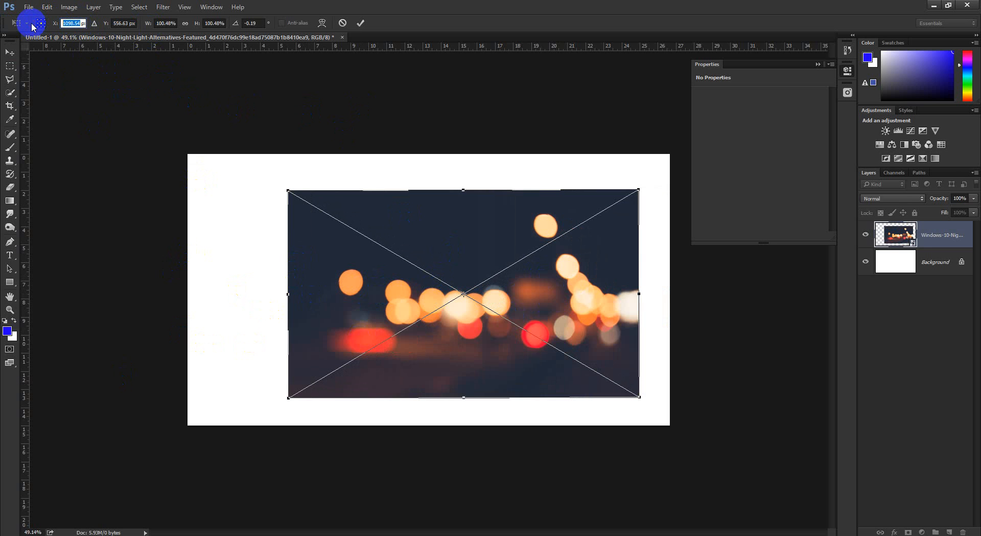
pyautogui.write('200')
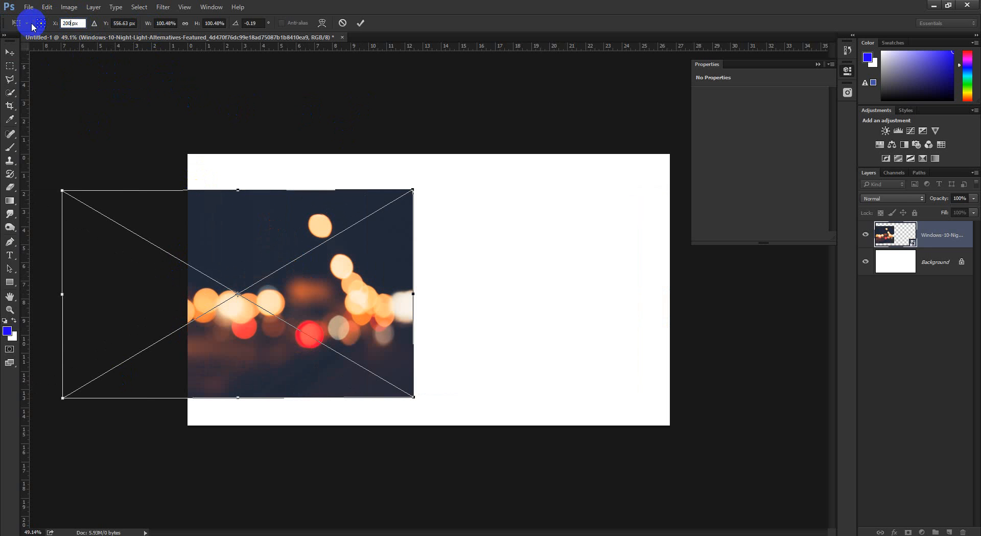
pyautogui.click(74, 24)
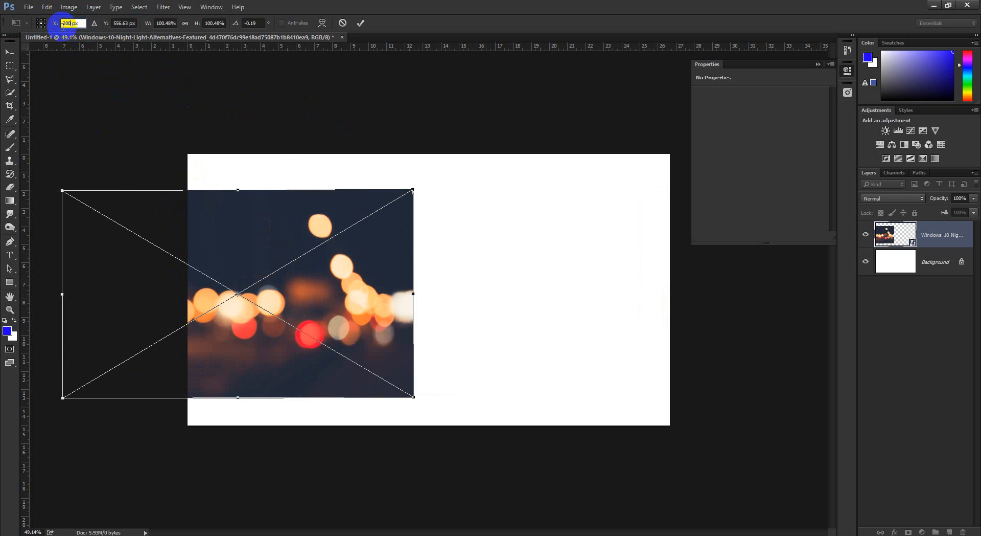
pyautogui.click(39, 23)
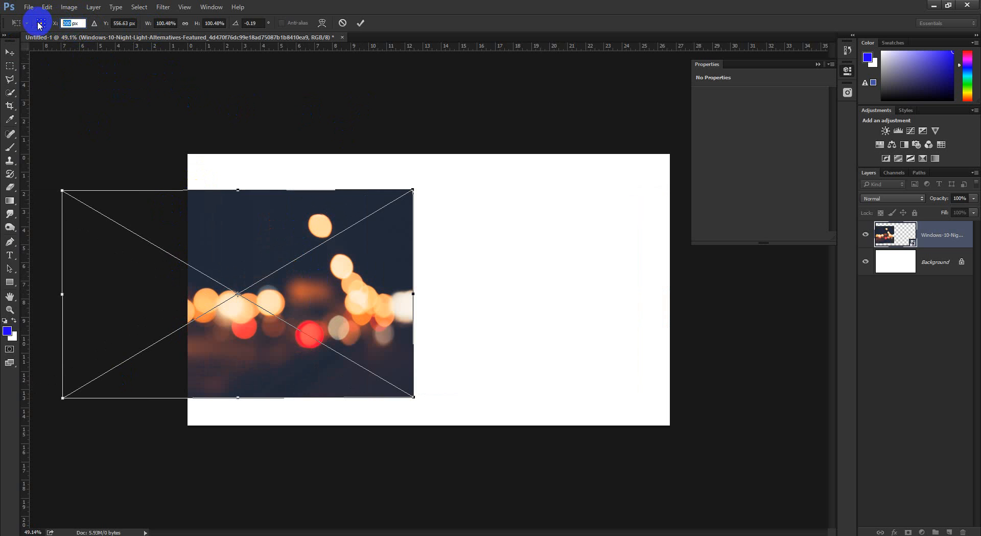
pyautogui.write('500')
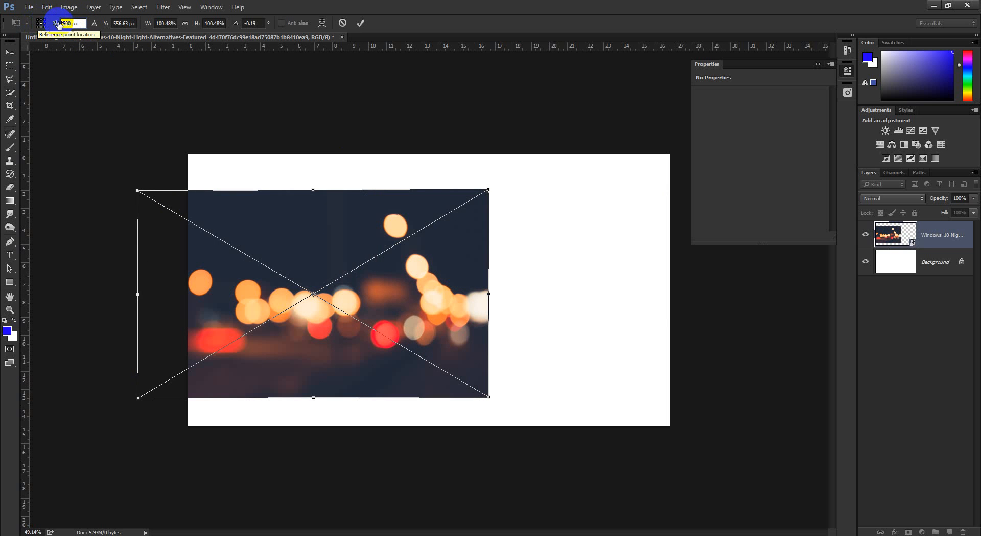
pyautogui.press('Return')
pyautogui.write('100')
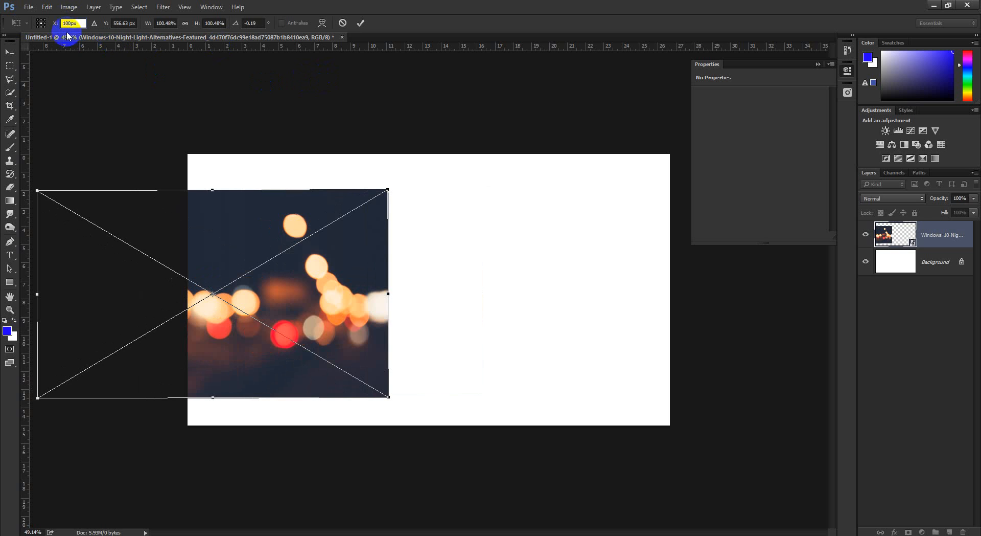
pyautogui.write('0')
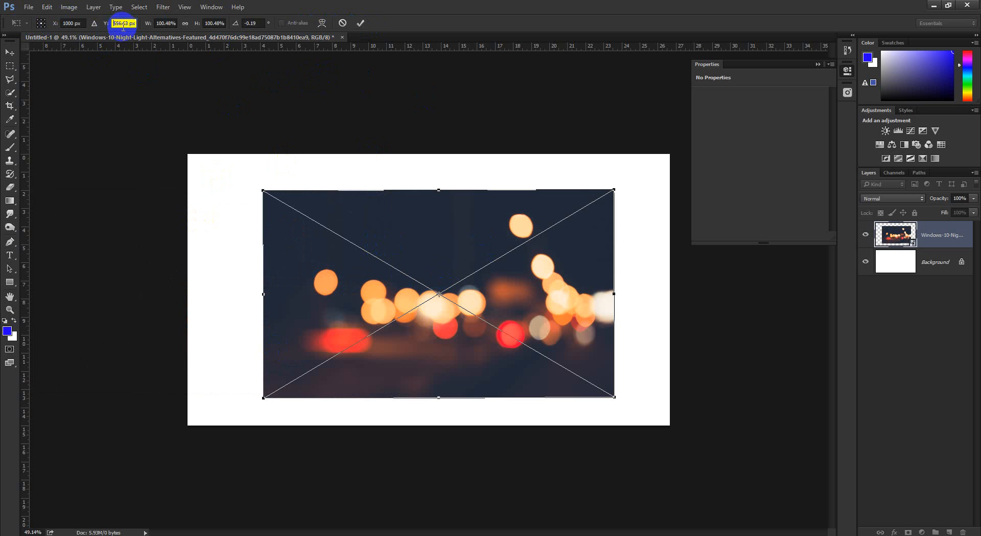
# Adjust the image's Y position to 513.63 px, reposition it to X 1004.07 px, Y 517.70 px, and apply the transformation
pyautogui.click(361, 277)
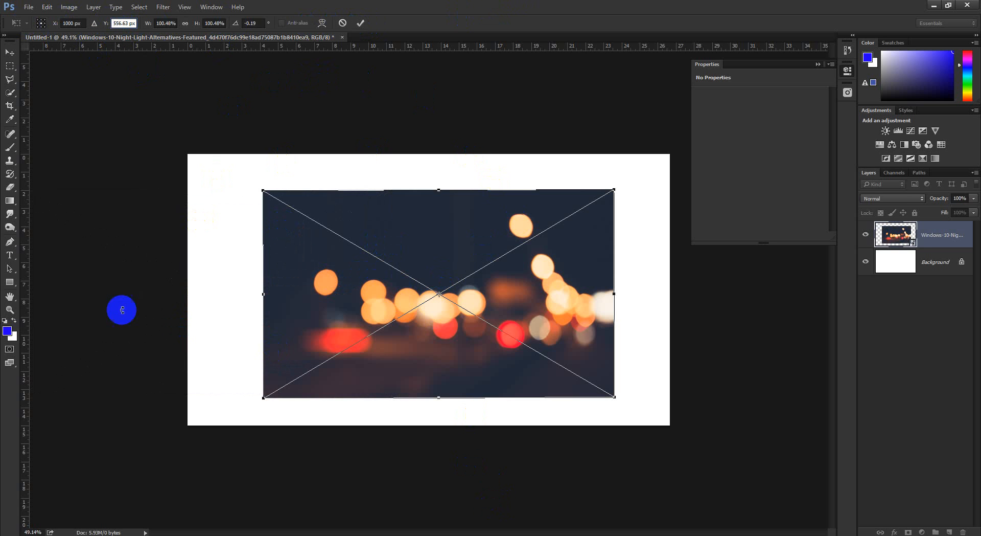
pyautogui.moveTo(108, 28); pyautogui.dragTo(5, 31)
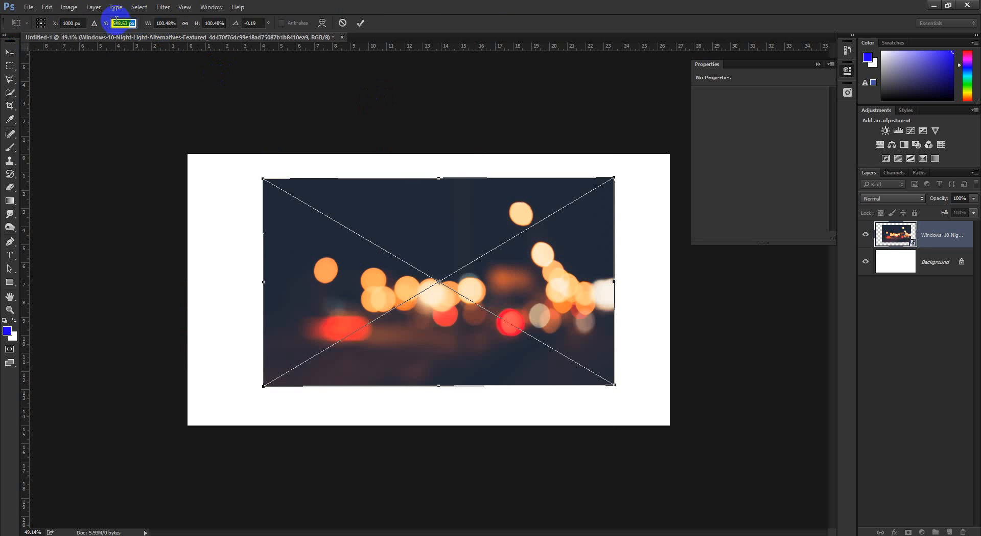
pyautogui.moveTo(99, 27); pyautogui.dragTo(276, 101)
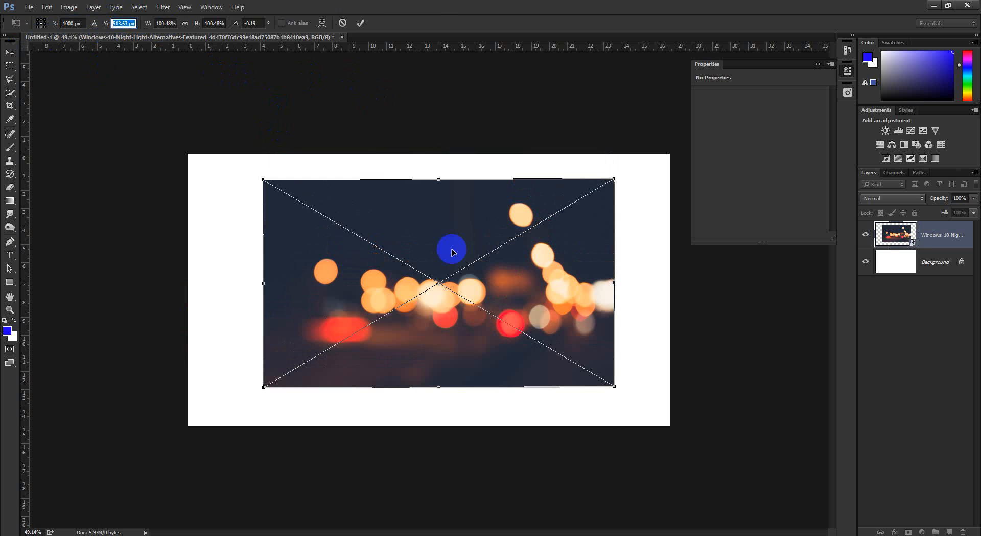
pyautogui.moveTo(443, 241)
pyautogui.mouseDown()
pyautogui.moveTo(444, 190)
pyautogui.moveTo(444, 299)
pyautogui.moveTo(444, 237)
pyautogui.mouseUp()
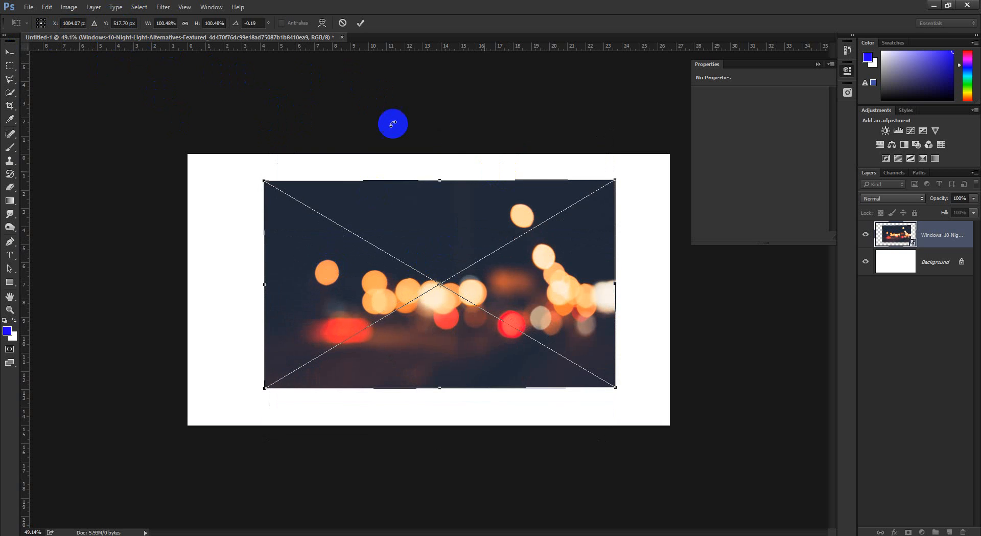
pyautogui.click(362, 23)
# Try stretching the image's right side to a width of 107.04%, then cancel the transformation
pyautogui.hotkey('ctrl', 't')
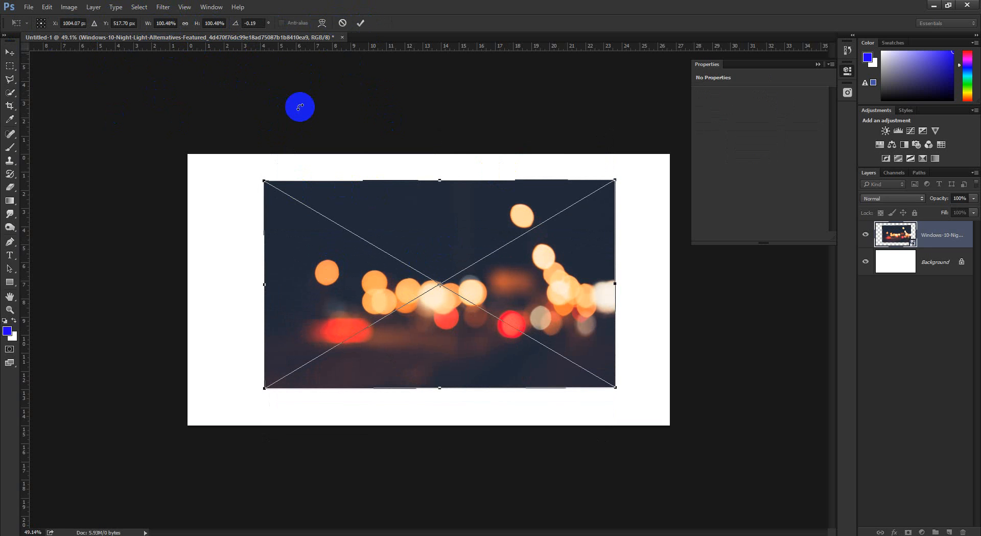
pyautogui.moveTo(607, 284); pyautogui.dragTo(642, 297)
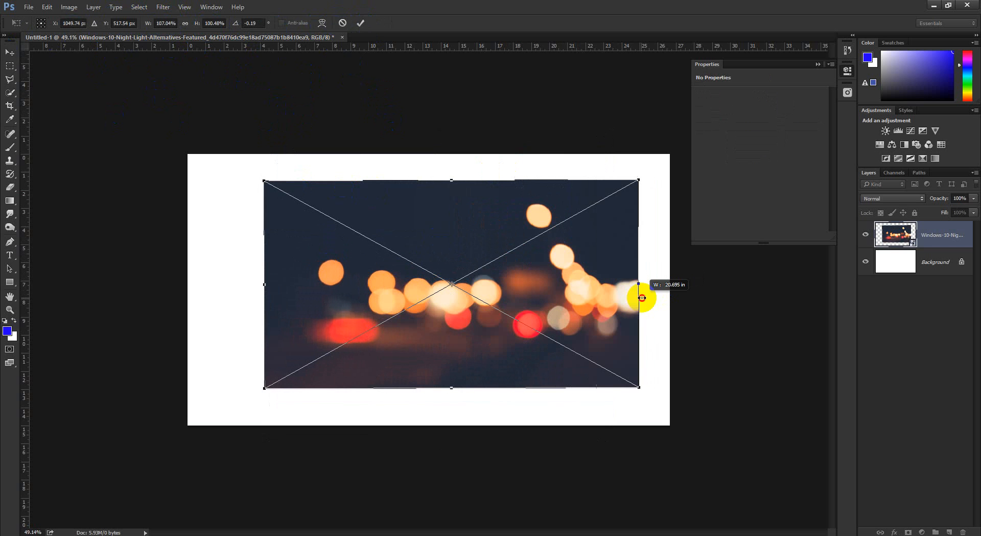
pyautogui.click(342, 22)
# Try scaling the image to 109.48% width and 113.48% height, link the proportions, scale both to 115.48%, and cancel the transformation
pyautogui.hotkey('ctrl', 't')
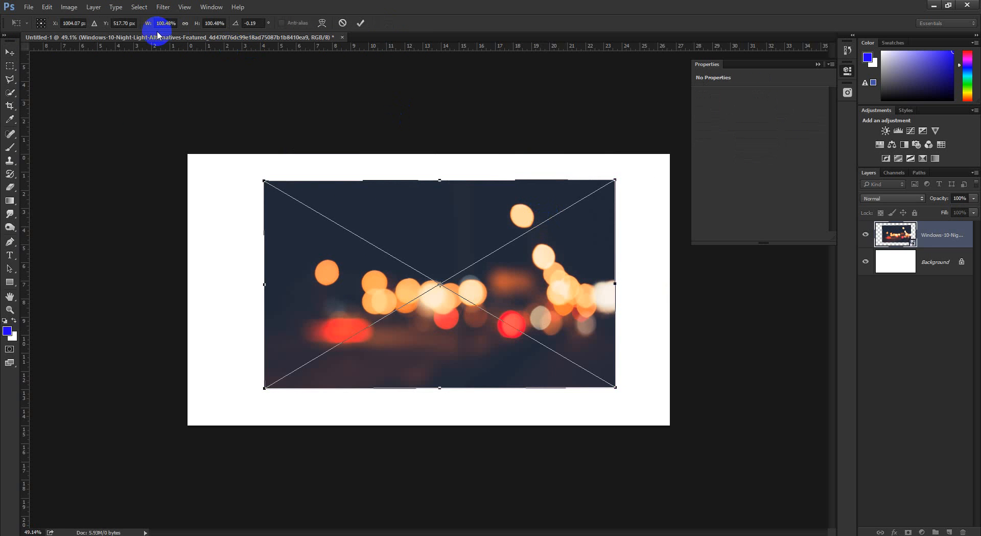
pyautogui.moveTo(147, 25)
pyautogui.mouseDown()
pyautogui.moveTo(197, 25)
pyautogui.moveTo(132, 24)
pyautogui.moveTo(144, 31)
pyautogui.moveTo(127, 26)
pyautogui.moveTo(114, 39)
pyautogui.moveTo(169, 26)
pyautogui.moveTo(162, 42)
pyautogui.moveTo(137, 26)
pyautogui.mouseUp()
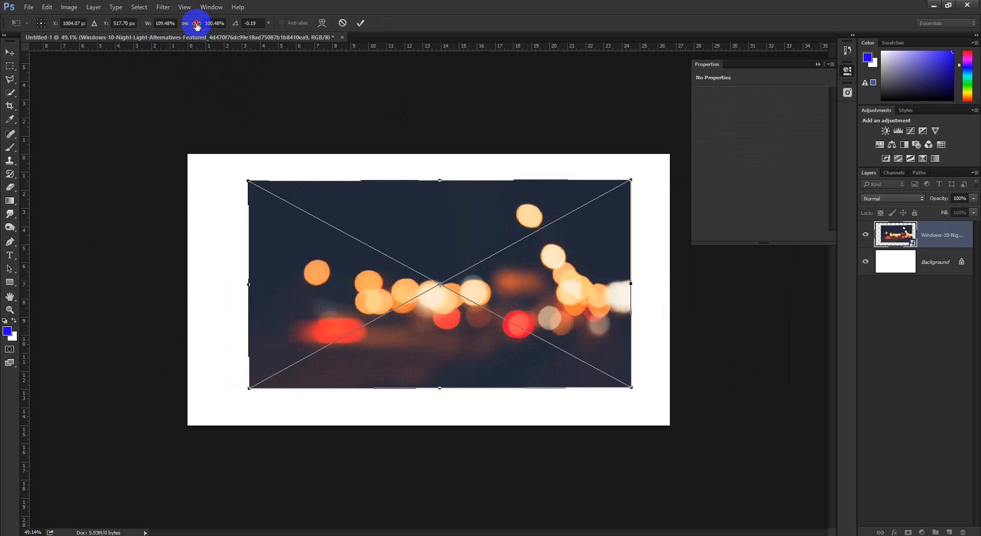
pyautogui.moveTo(197, 26)
pyautogui.mouseDown()
pyautogui.moveTo(217, 26)
pyautogui.moveTo(189, 26)
pyautogui.moveTo(203, 27)
pyautogui.mouseUp()
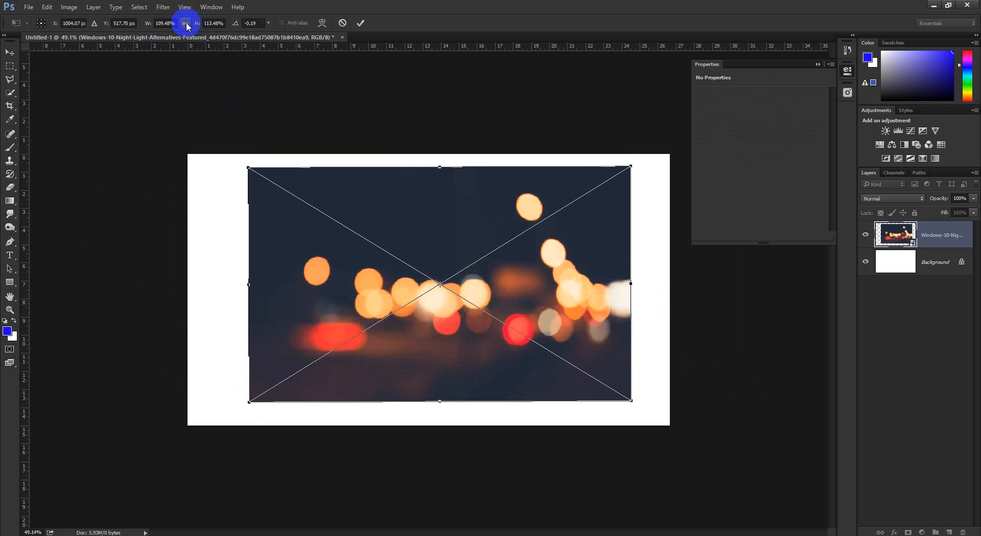
pyautogui.click(185, 23)
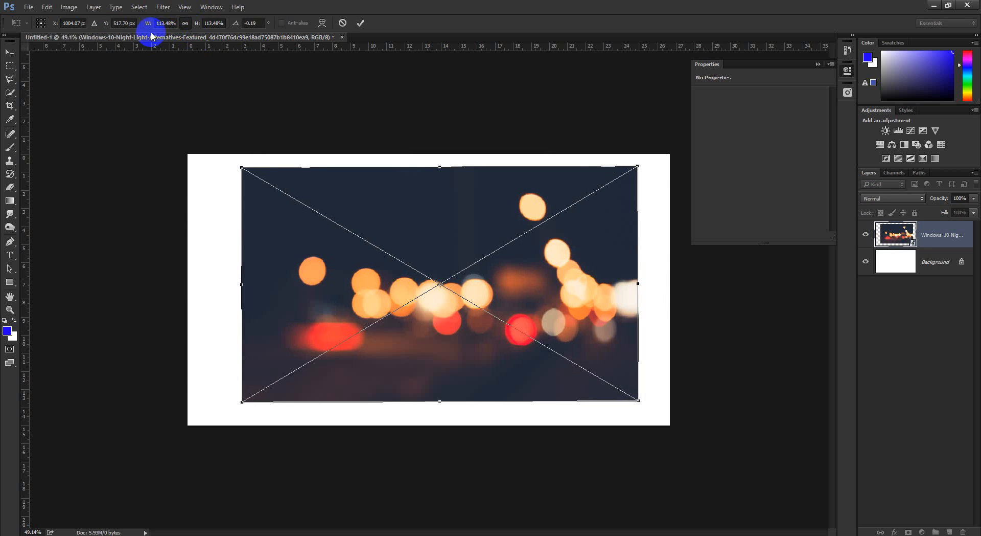
pyautogui.moveTo(148, 26); pyautogui.dragTo(187, 28)
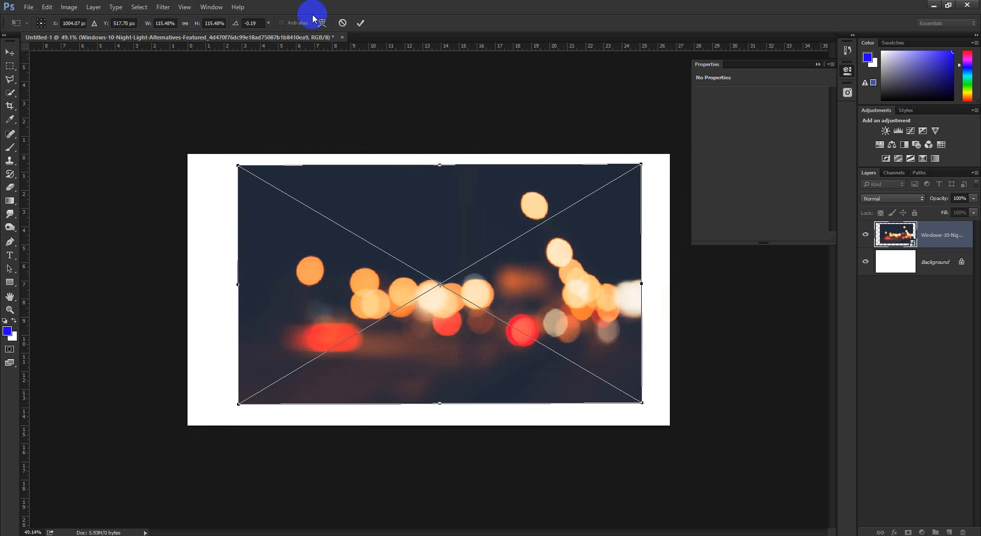
pyautogui.click(342, 23)
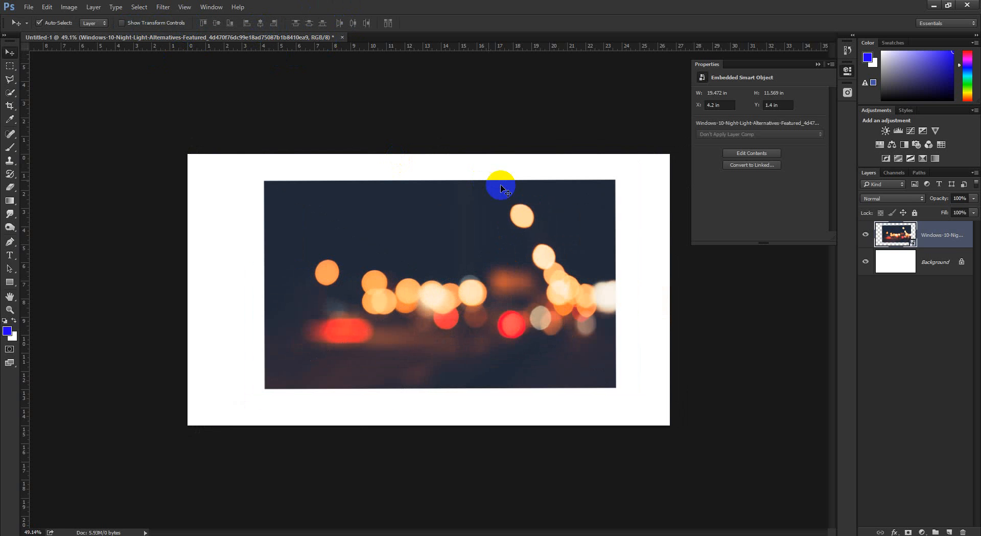
# Move the image to X 958.07 px, Y 570.70 px, set its rotation to 90°, then to 0°, and apply the transformation
pyautogui.moveTo(472, 262); pyautogui.dragTo(456, 276)
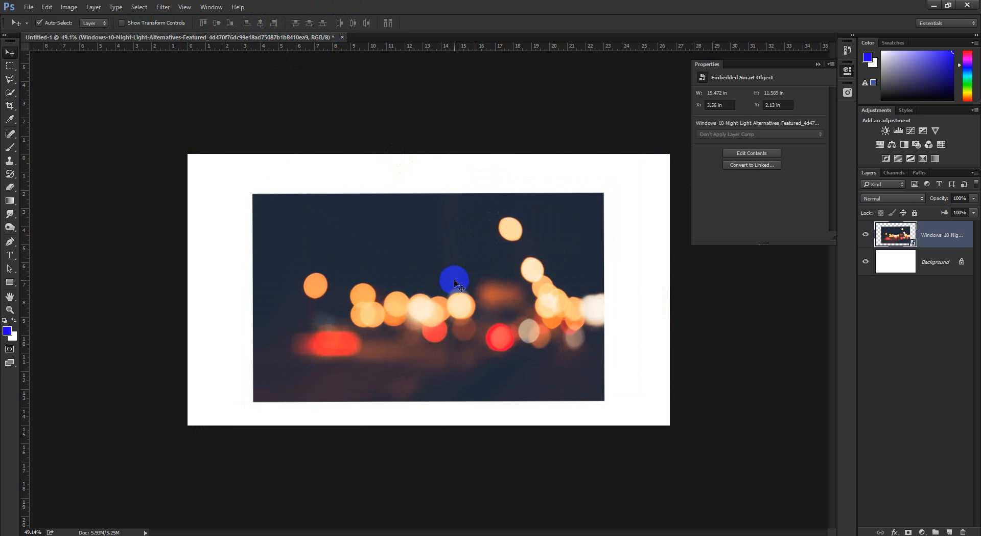
pyautogui.hotkey('ctrl', 't')
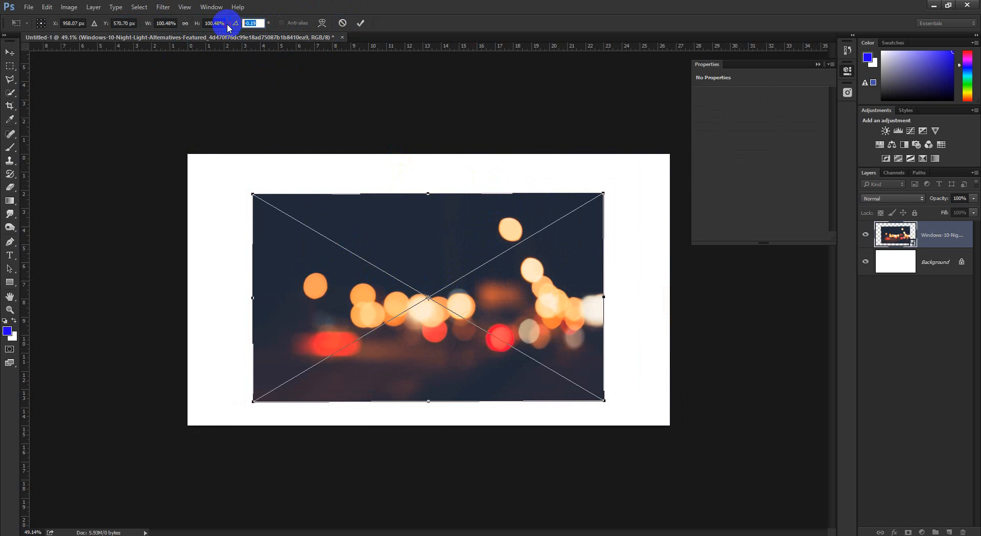
pyautogui.write('90')
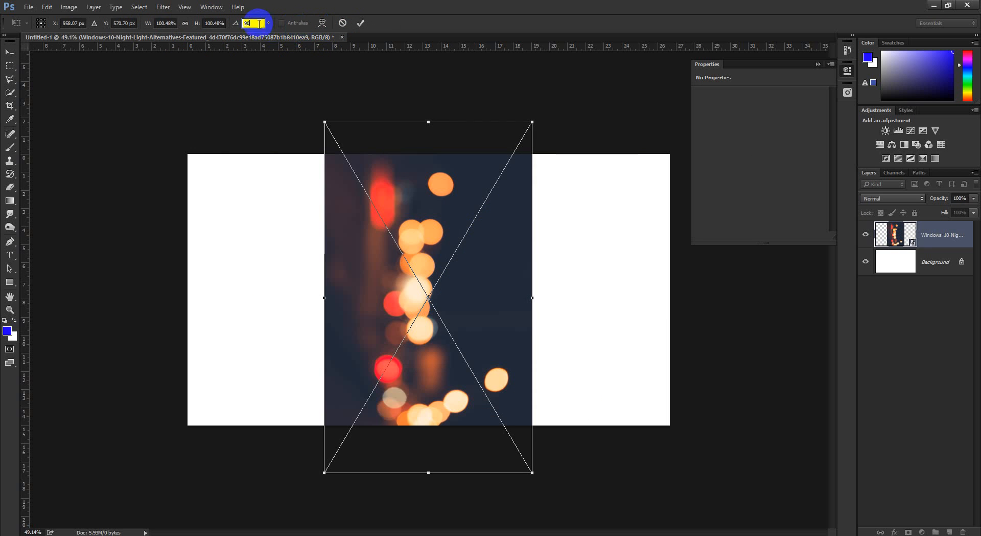
pyautogui.moveTo(259, 24); pyautogui.dragTo(208, 27)
pyautogui.write('0')
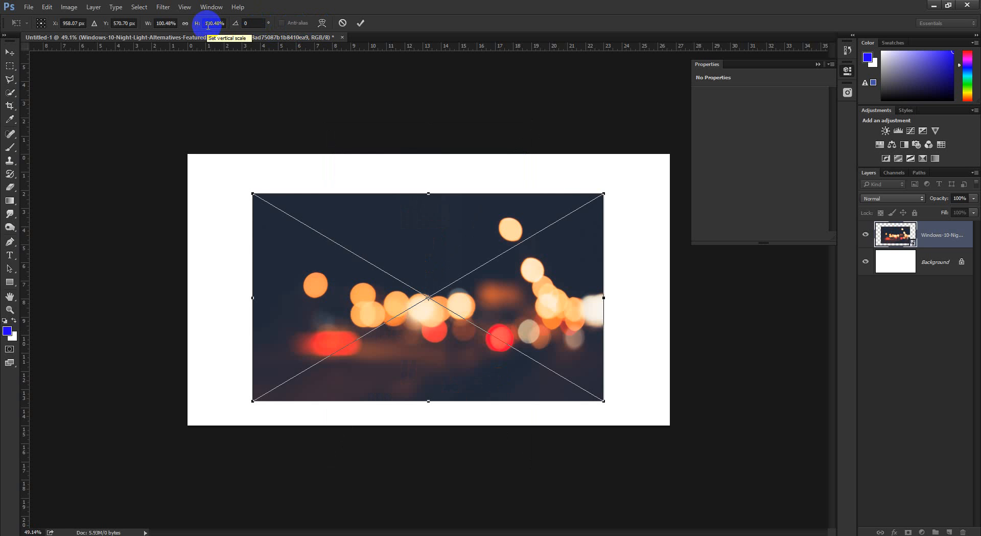
pyautogui.click(360, 23)
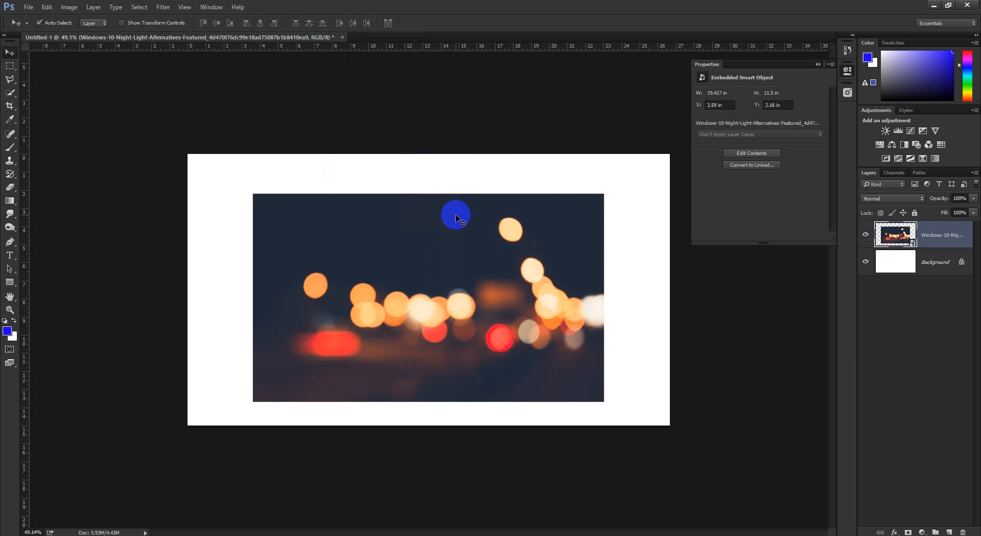
# Free-transform the image, trying a 10.57° rotation, resetting it to 0°, then rotating to exactly 15° and back to 0°
pyautogui.hotkey('ctrl', 't')
pyautogui.moveTo(611, 188); pyautogui.dragTo(633, 241)
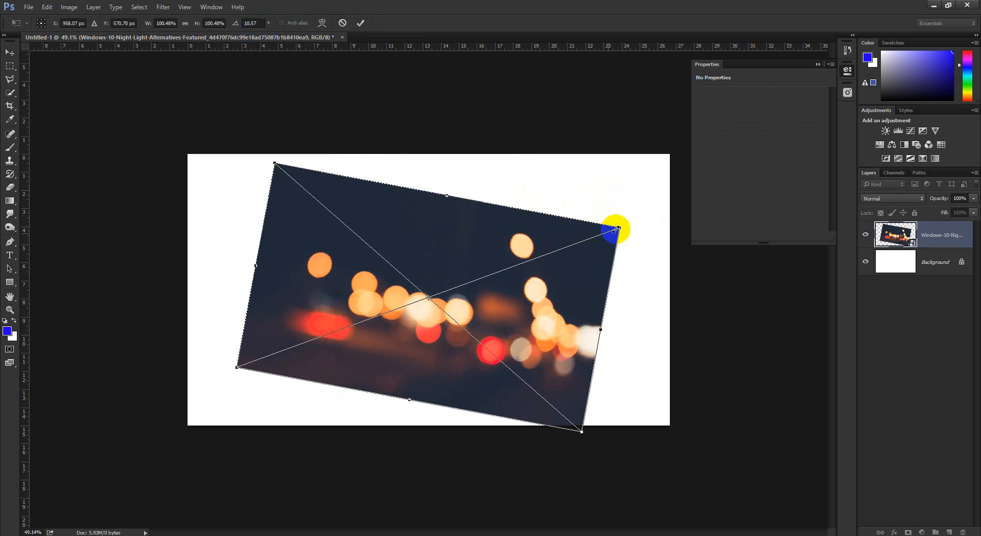
pyautogui.moveTo(634, 223); pyautogui.dragTo(542, 233)
pyautogui.hotkey('ctrl', 'z')
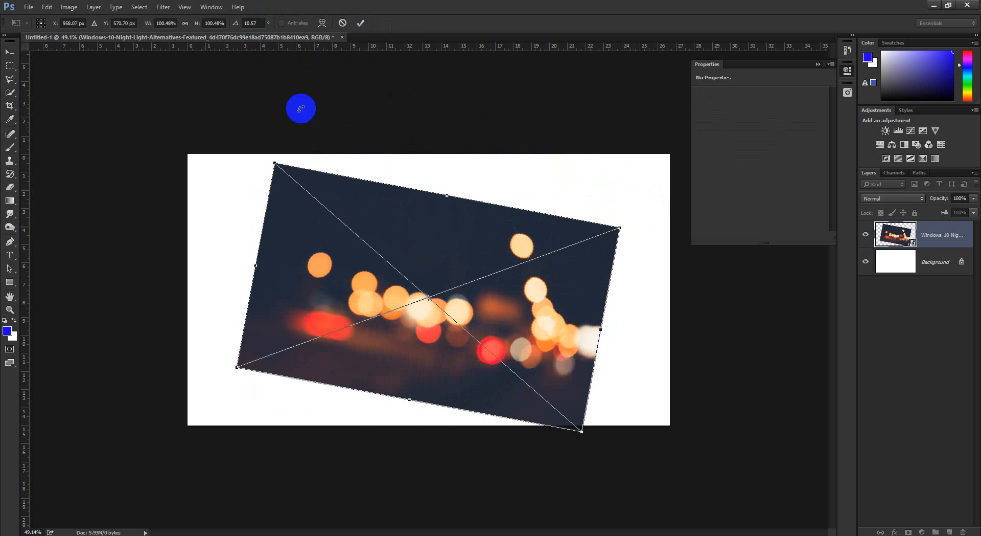
pyautogui.write('0')
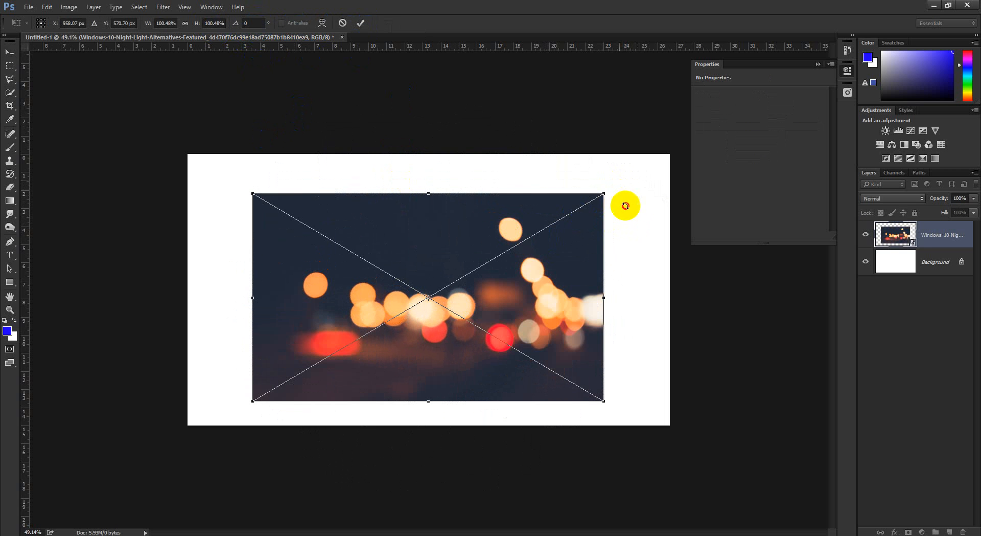
pyautogui.moveTo(624, 206); pyautogui.dragTo(630, 231)
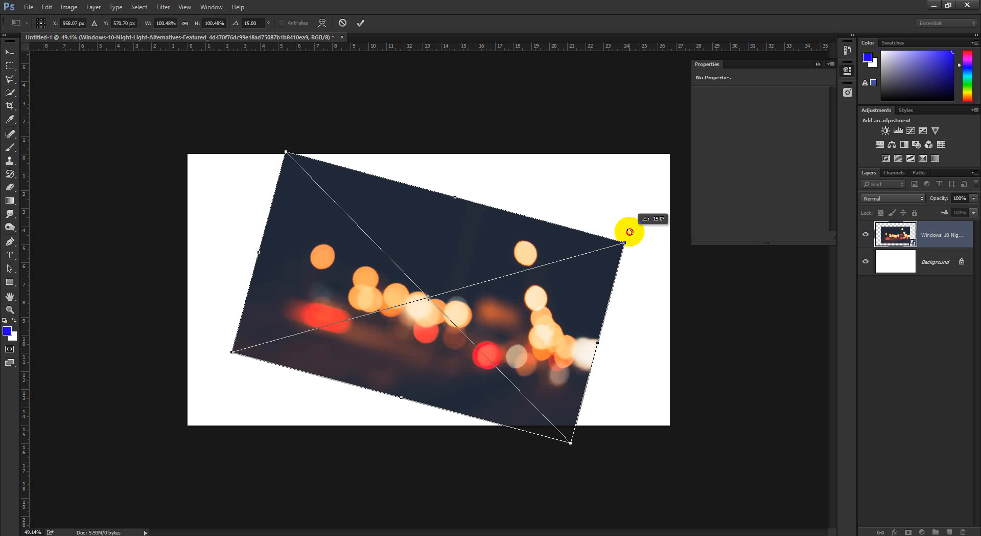
pyautogui.moveTo(635, 236); pyautogui.dragTo(599, 199)
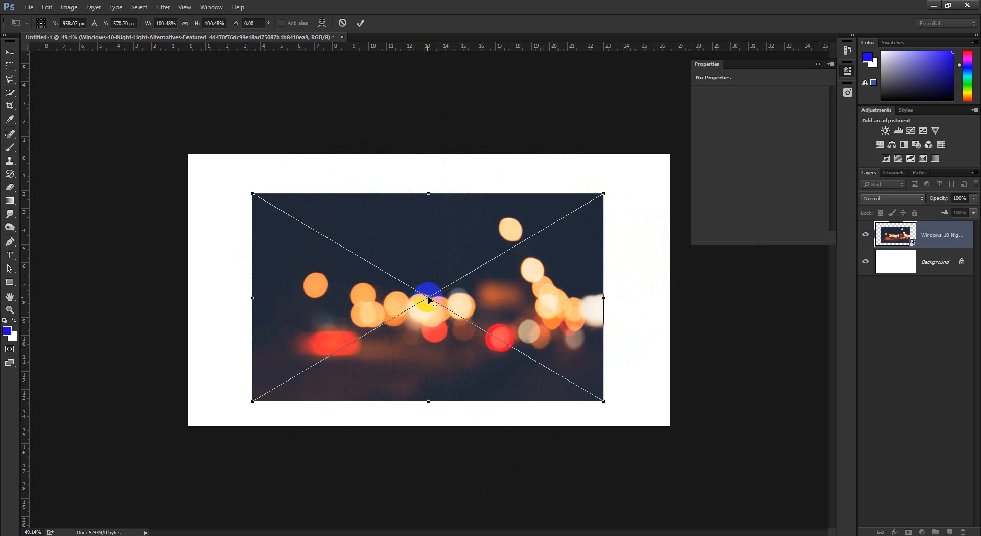
# Try rotating the image 8.65° around a reference point moved to X 827.90 px, Y 255.44 px, then cancel the transformation
pyautogui.moveTo(428, 298); pyautogui.dragTo(396, 218)
pyautogui.moveTo(613, 187)
pyautogui.mouseDown()
pyautogui.moveTo(620, 214)
pyautogui.moveTo(591, 300)
pyautogui.moveTo(422, 328)
pyautogui.moveTo(400, 302)
pyautogui.moveTo(624, 187)
pyautogui.mouseUp()
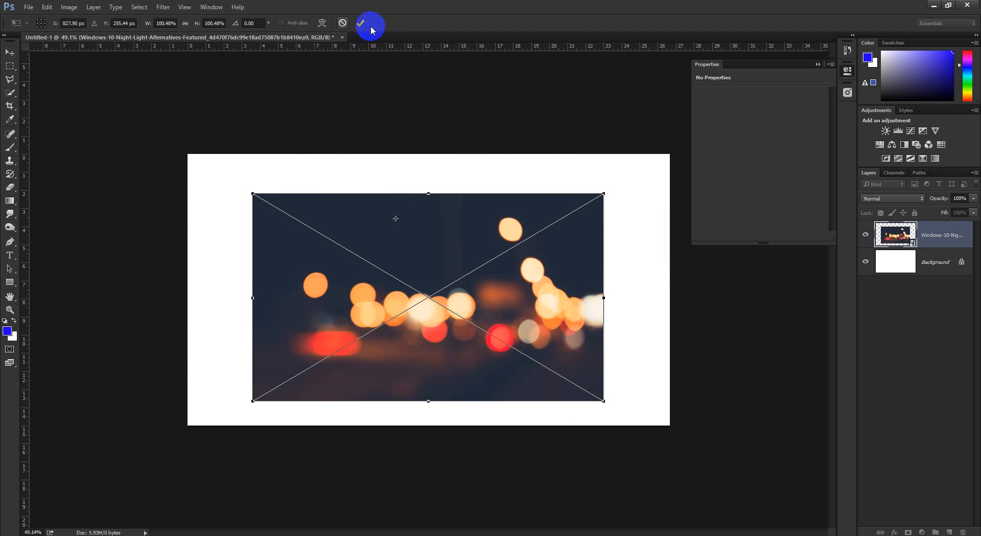
pyautogui.click(385, 179)
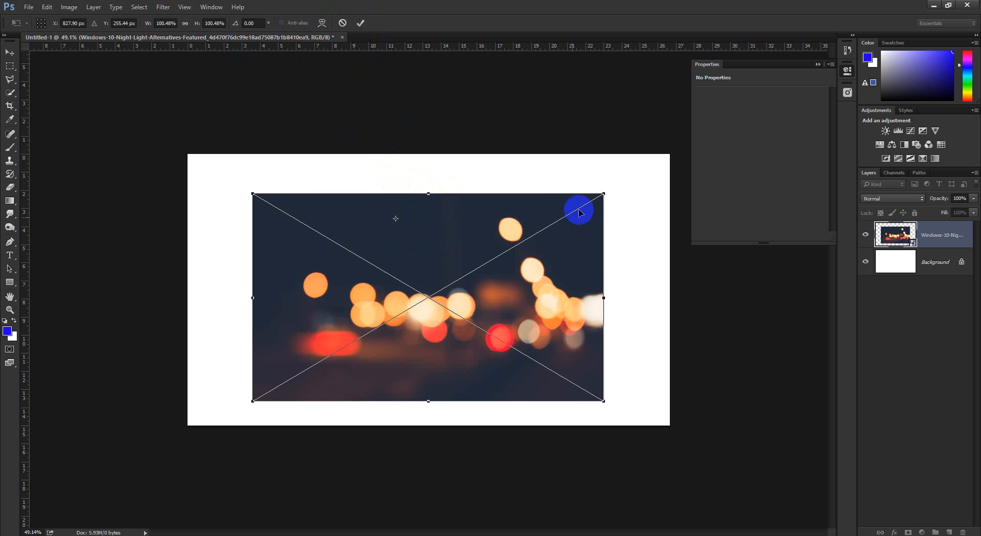
pyautogui.click(608, 189)
pyautogui.moveTo(613, 189); pyautogui.dragTo(626, 219)
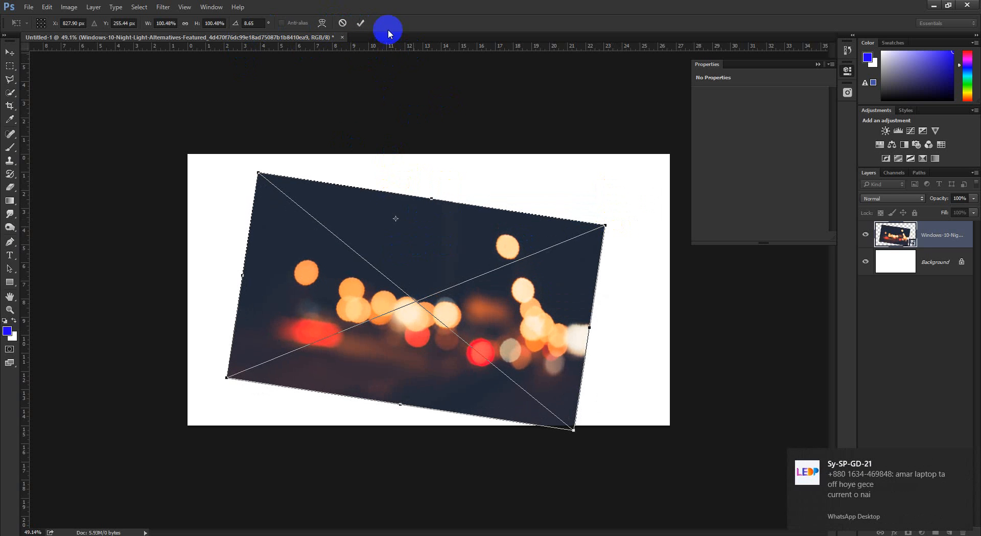
pyautogui.click(342, 23)
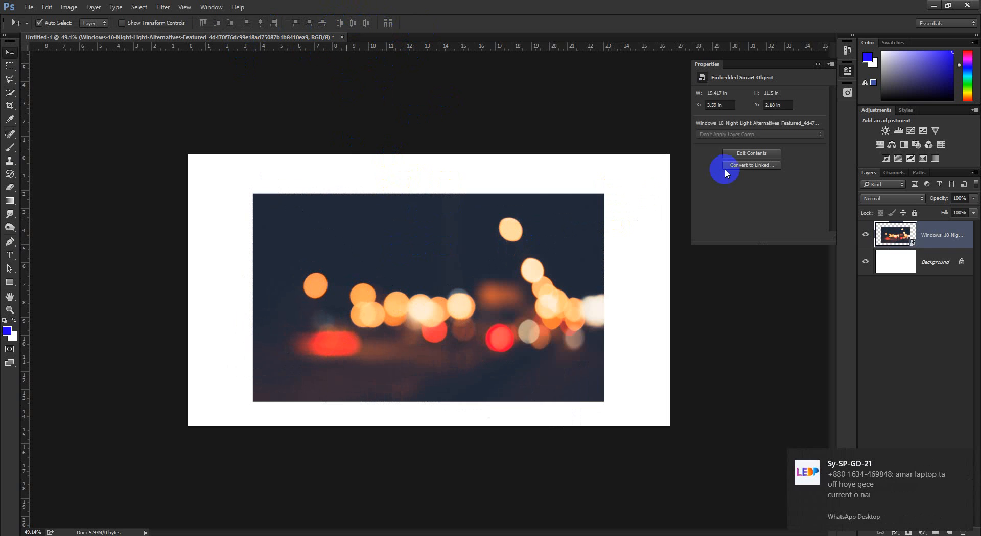
# Collapse the Properties panel and move the image slightly upward, to about X 969 px, Y 533 px
pyautogui.click(815, 66)
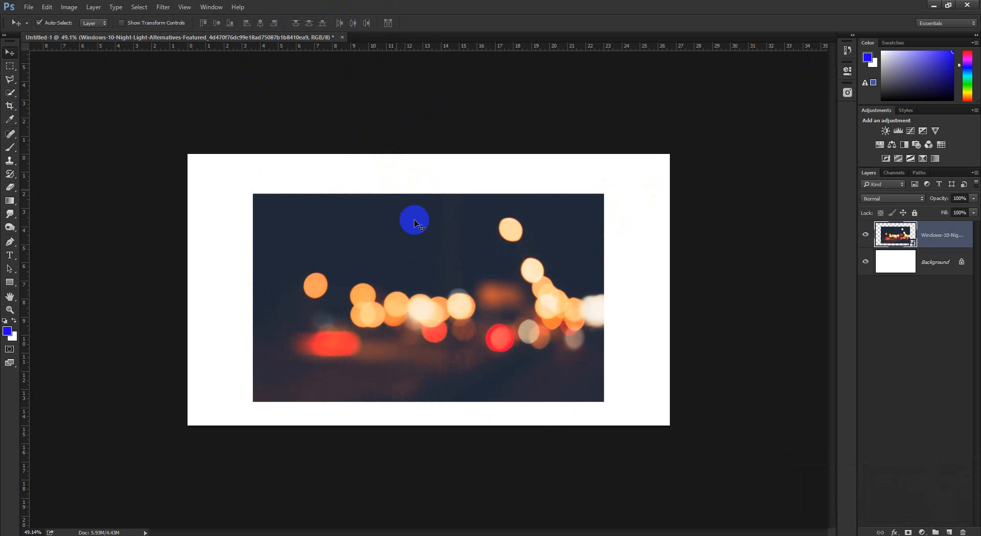
pyautogui.scroll(-3, 508, 296)
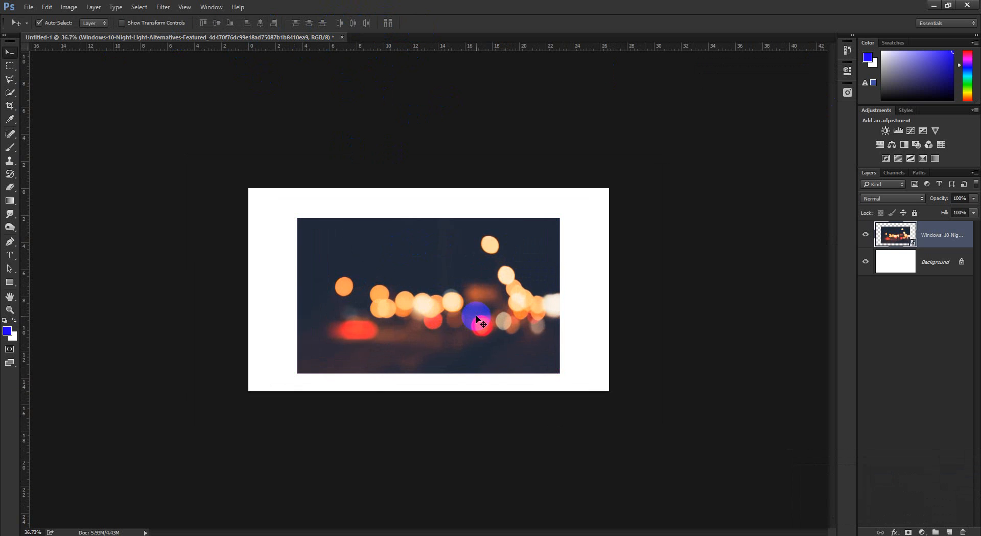
pyautogui.moveTo(459, 321); pyautogui.dragTo(461, 309)
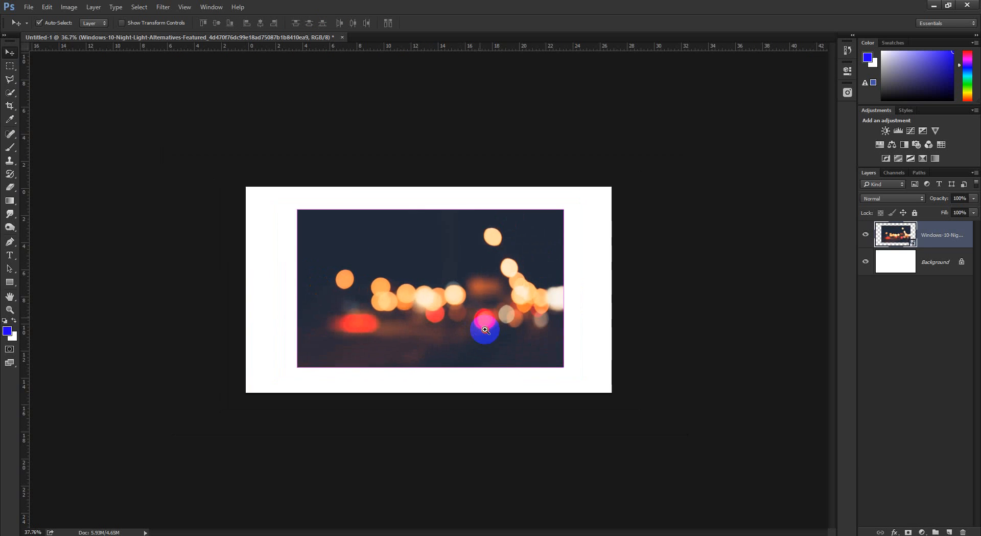
pyautogui.scroll(-1, 498, 338)
# Switch to Chrome to check the course PDF and meeting chat, start Spot on the Mouse, and return to Photoshop
pyautogui.click(121, 508)
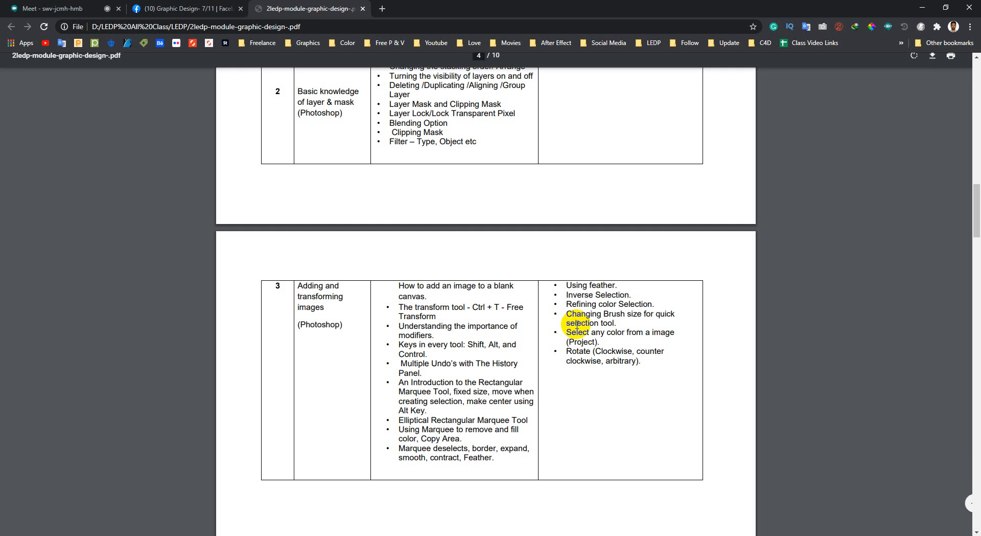
pyautogui.click(73, 7)
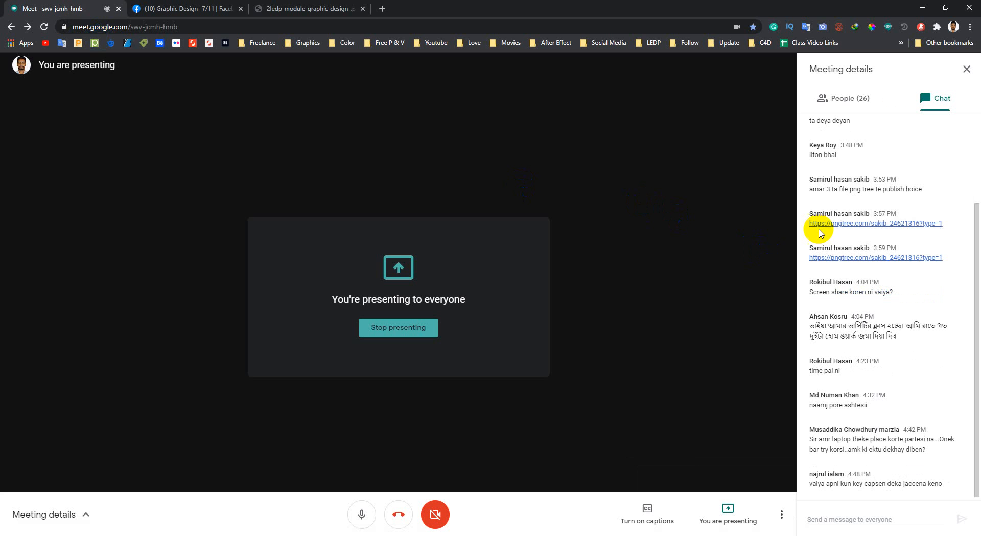
pyautogui.click(43, 529)
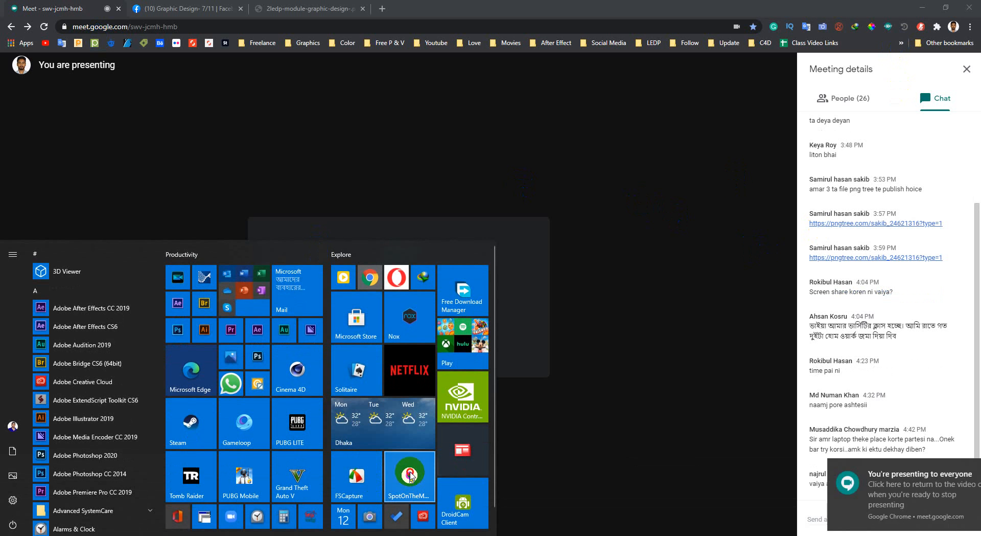
pyautogui.click(839, 120)
pyautogui.click(923, 9)
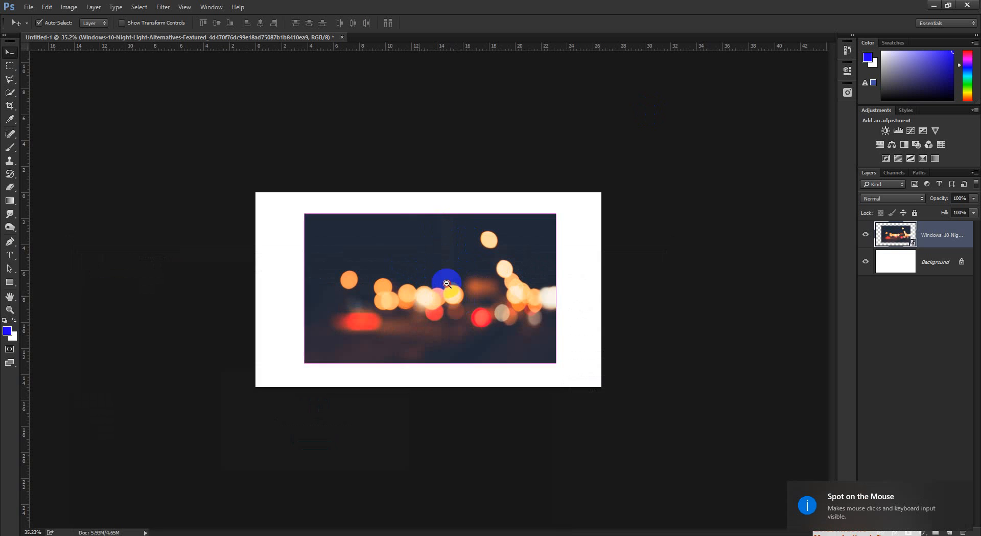
# Free-transform the image, look through the transform modes offered for it, and cancel the transformation
pyautogui.moveTo(461, 300); pyautogui.dragTo(459, 309)
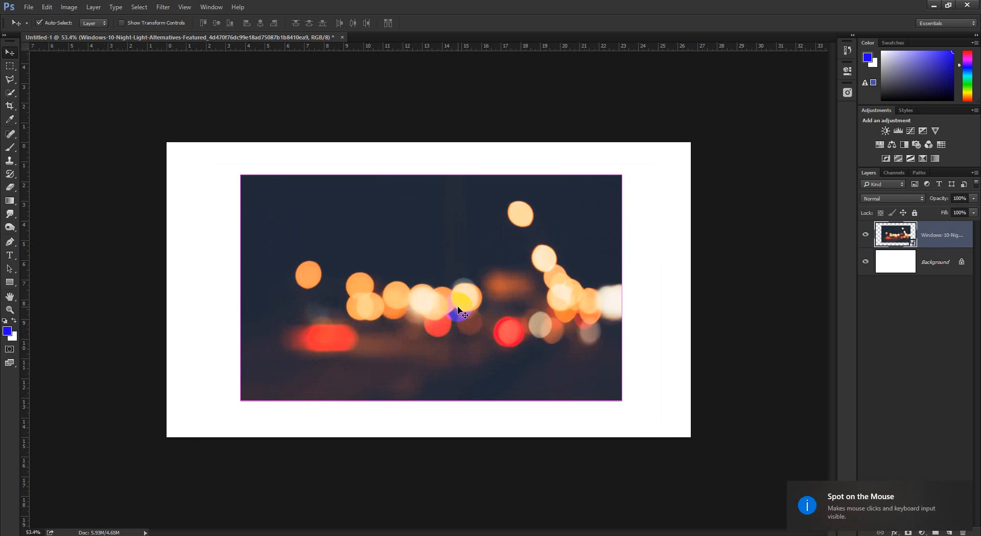
pyautogui.hotkey('ctrl', 't')
pyautogui.moveTo(493, 292); pyautogui.dragTo(486, 317)
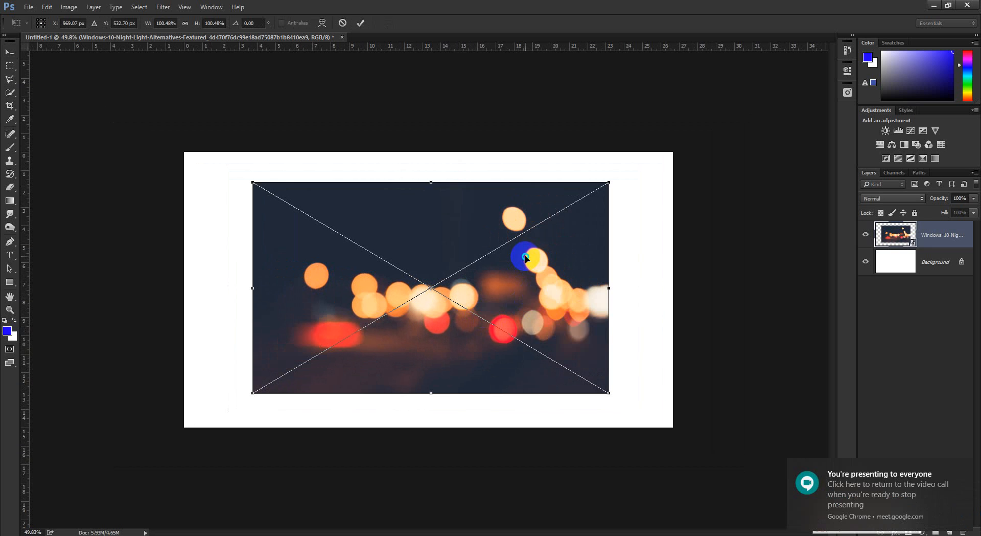
pyautogui.rightClick(525, 258)
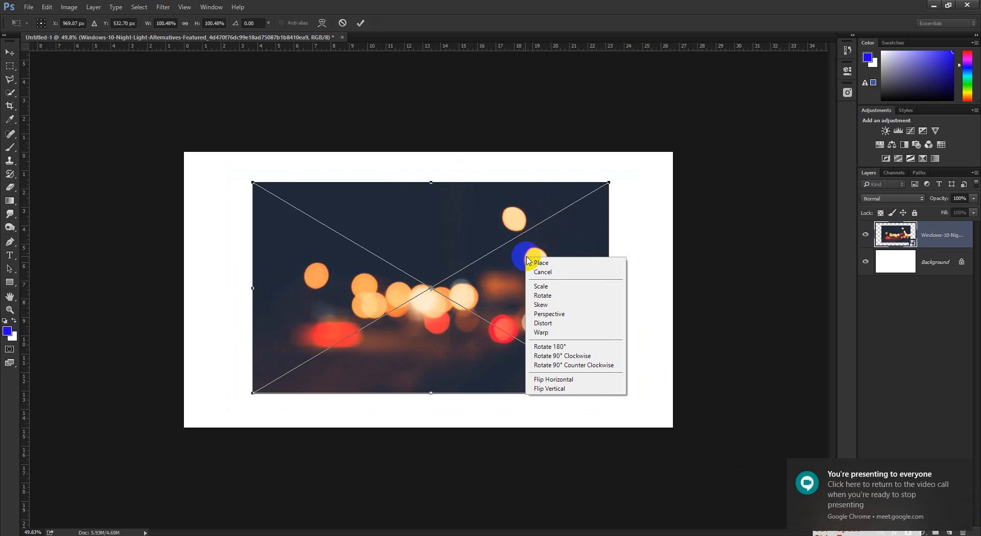
pyautogui.click(557, 272)
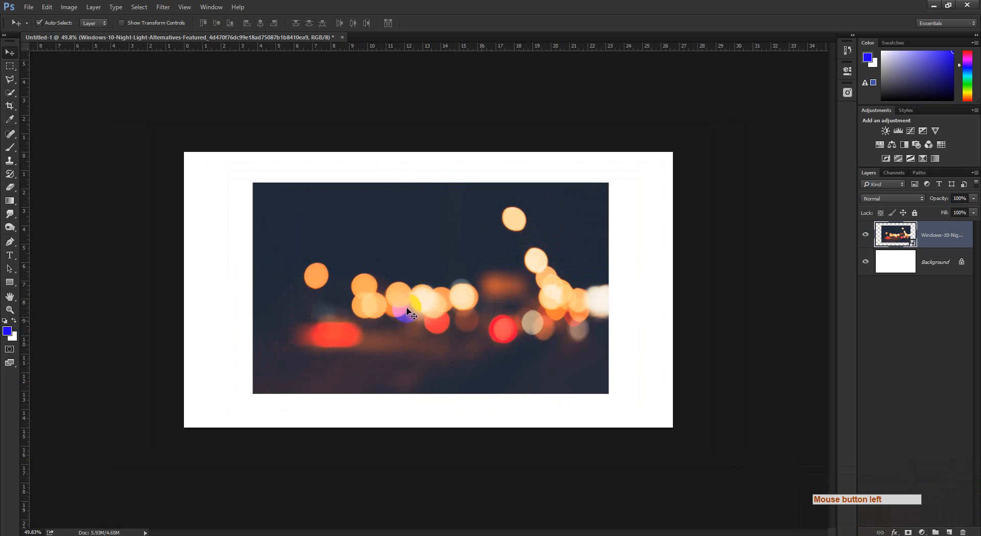
# Examine the Transform commands available for the image layer, from Scale and Rotate to Flip Vertical, without applying any
pyautogui.click(46, 7)
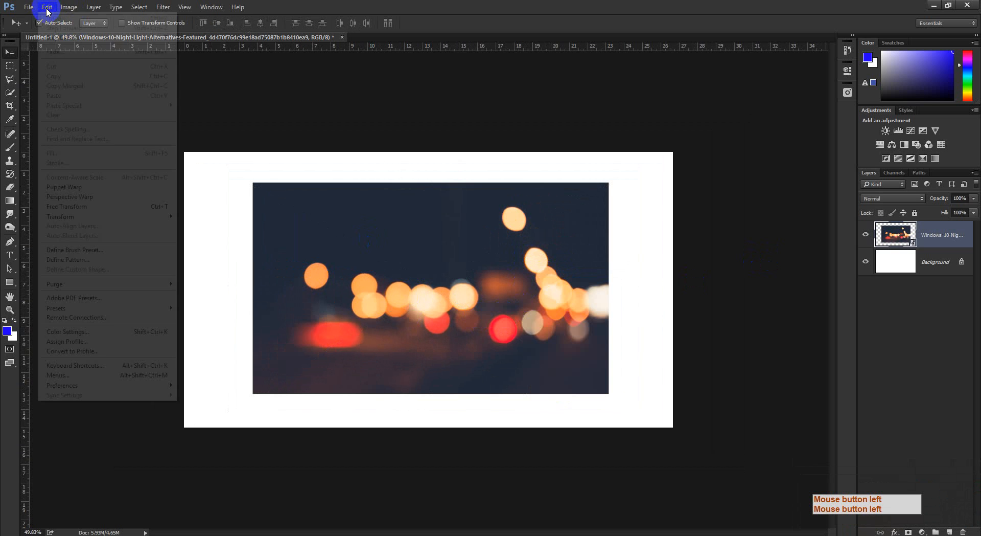
pyautogui.moveTo(100, 216)
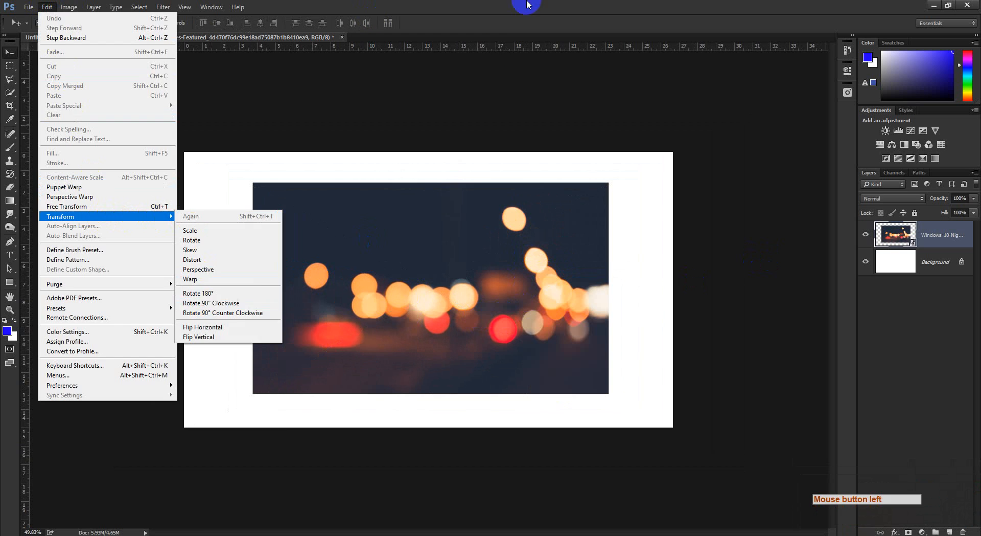
pyautogui.click(498, 51)
pyautogui.moveTo(161, 535); pyautogui.dragTo(131, 492)
pyautogui.click(503, 410)
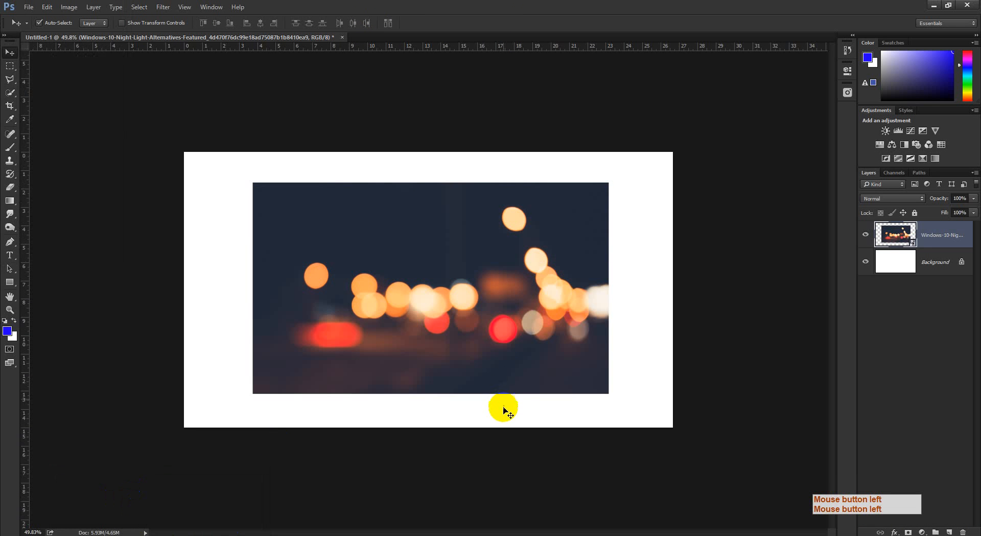
pyautogui.click(900, 294)
pyautogui.click(922, 237)
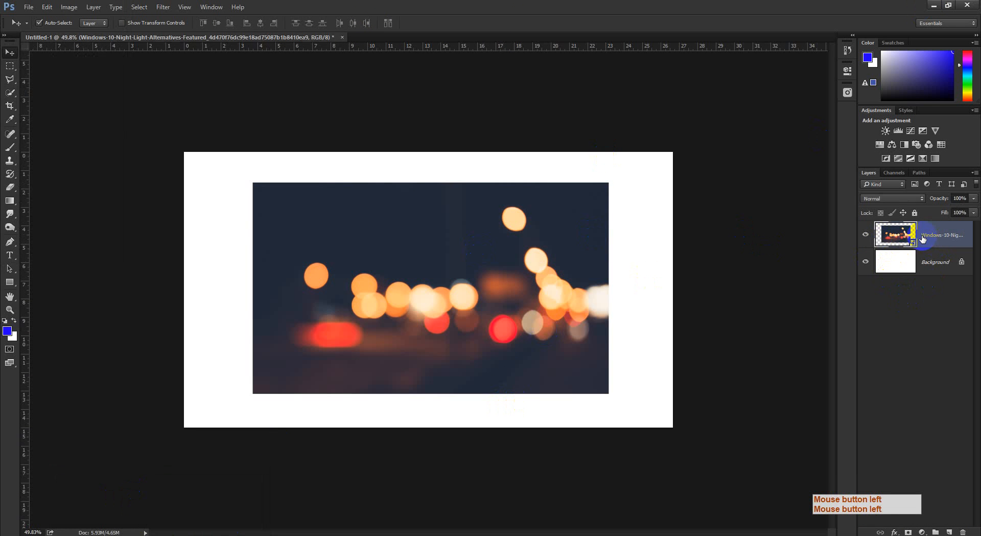
pyautogui.click(45, 8)
pyautogui.moveTo(90, 216)
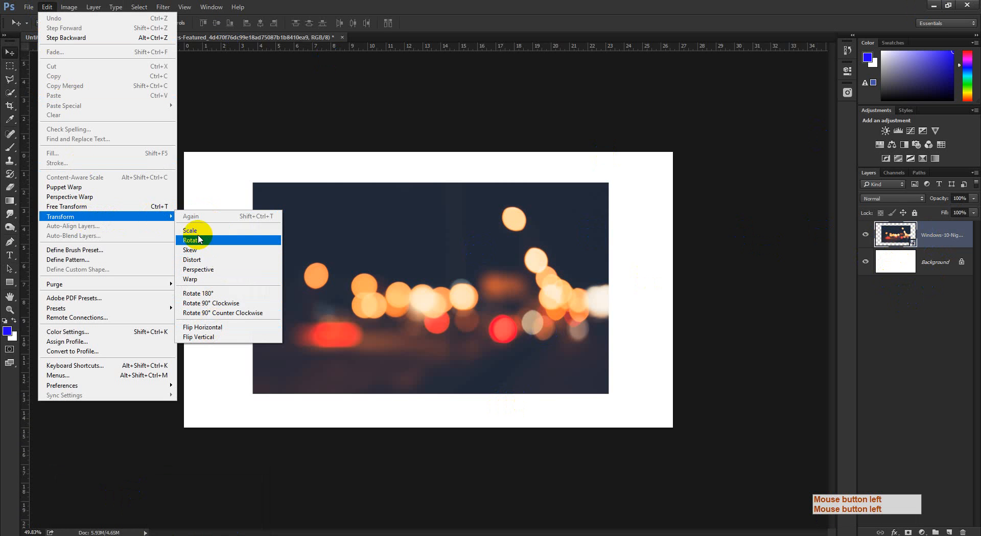
pyautogui.click(433, 5)
pyautogui.click(884, 290)
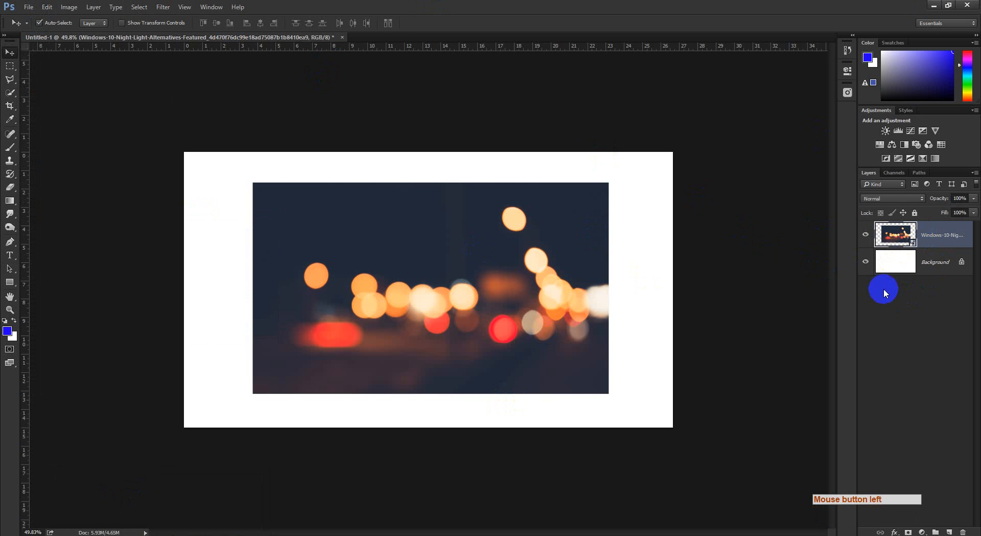
# Select the image layer, start Free Transform, review its Scale, Rotate, Skew, Perspective, Distort and Warp modes, and leave the transformation
pyautogui.click(899, 281)
pyautogui.click(940, 235)
pyautogui.hotkey('ctrl', 't')
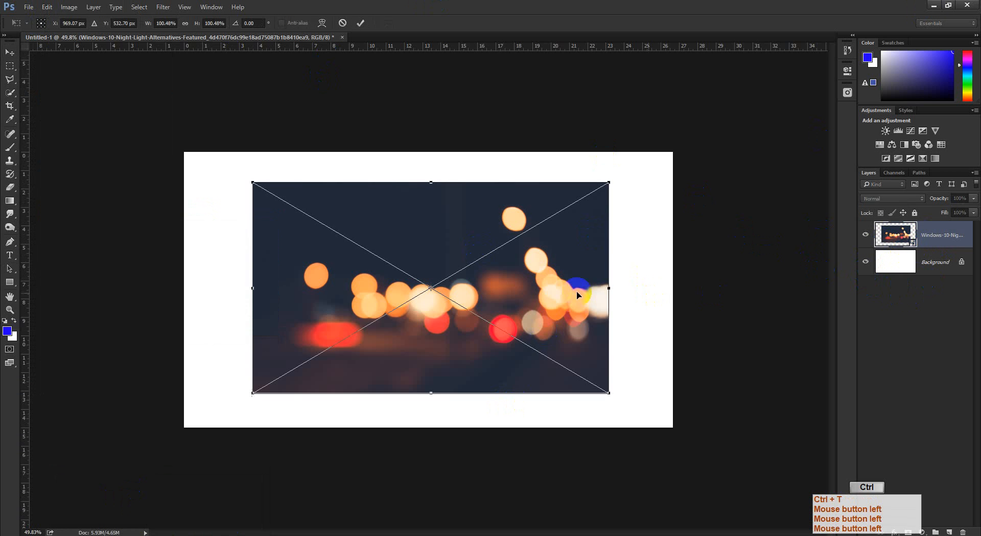
pyautogui.rightClick(527, 280)
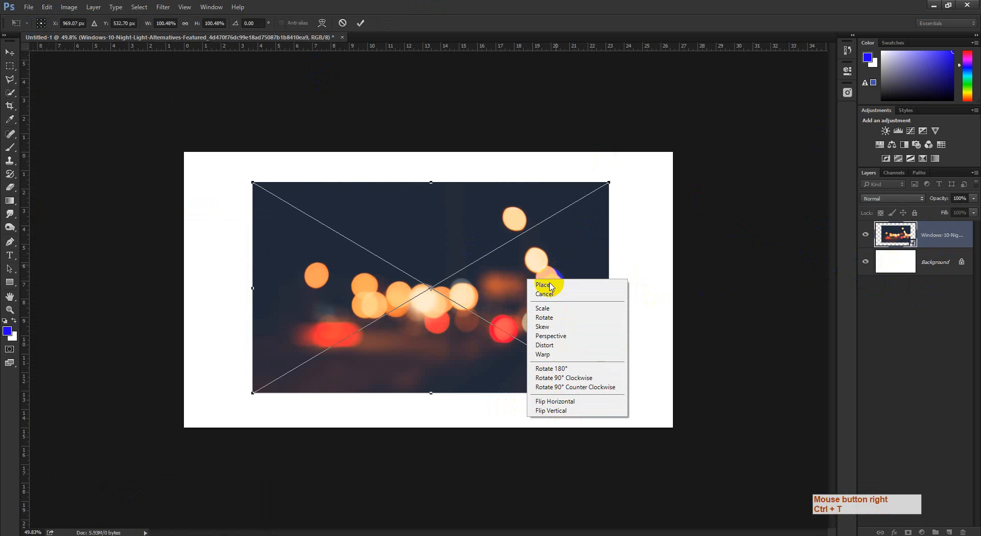
pyautogui.click(389, 35)
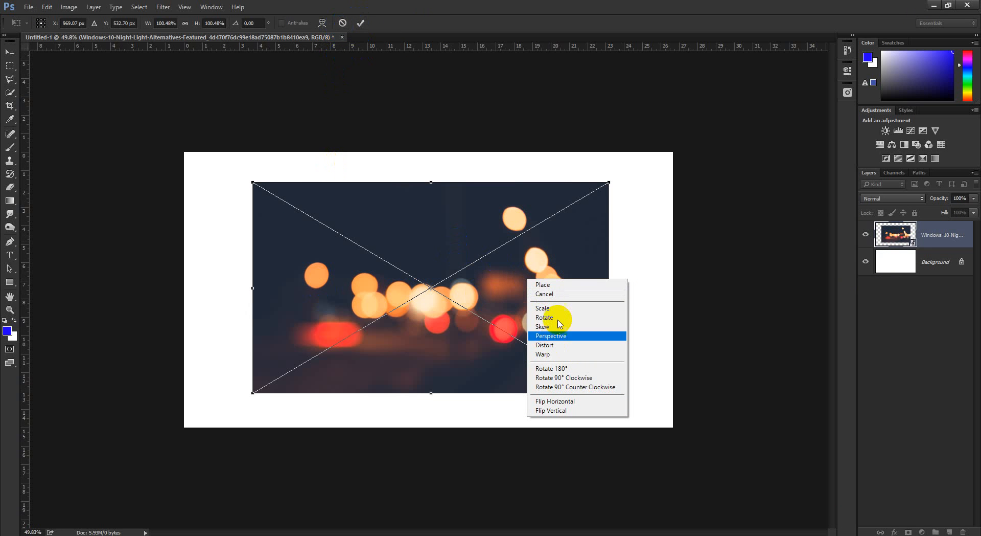
pyautogui.click(612, 281)
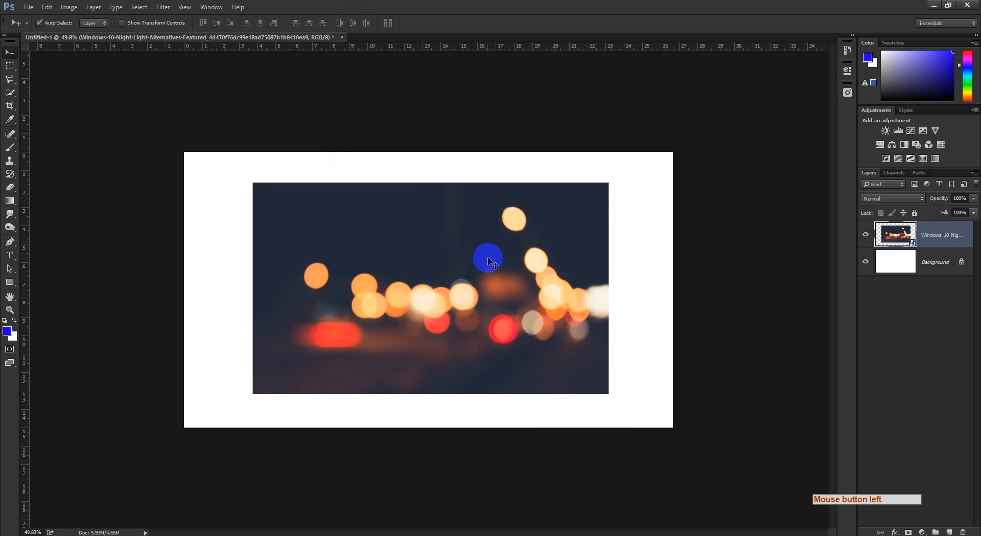
# Try rotating the image to -10.93° with Free Transform, then cancel the transformation
pyautogui.hotkey('ctrl', 't')
pyautogui.rightClick(492, 257)
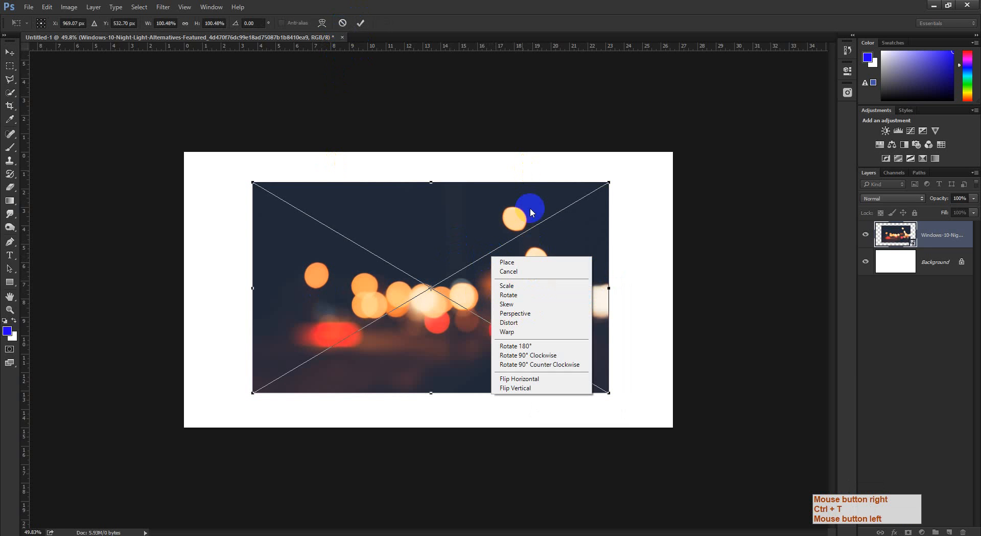
pyautogui.click(620, 160)
pyautogui.moveTo(620, 160); pyautogui.dragTo(511, 225)
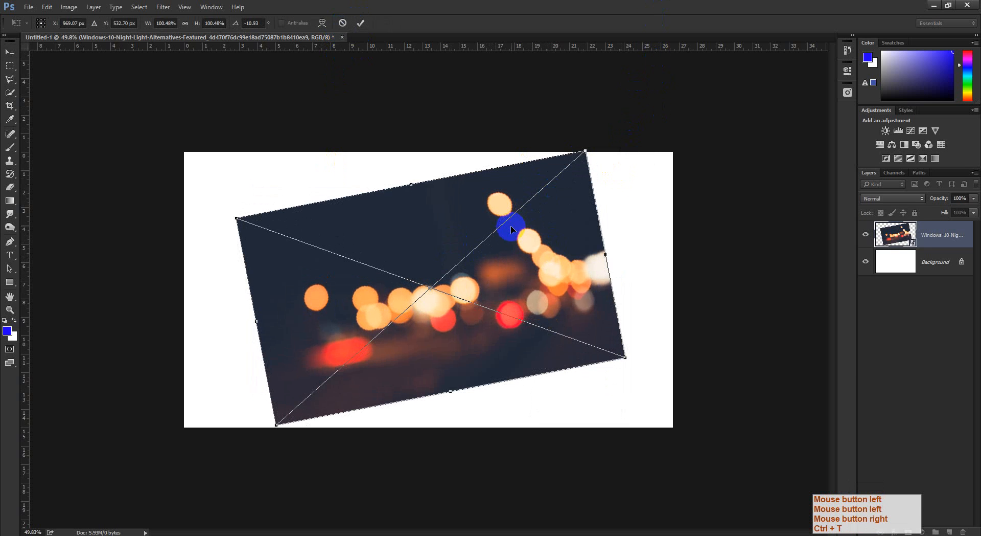
pyautogui.rightClick(511, 226)
pyautogui.click(532, 243)
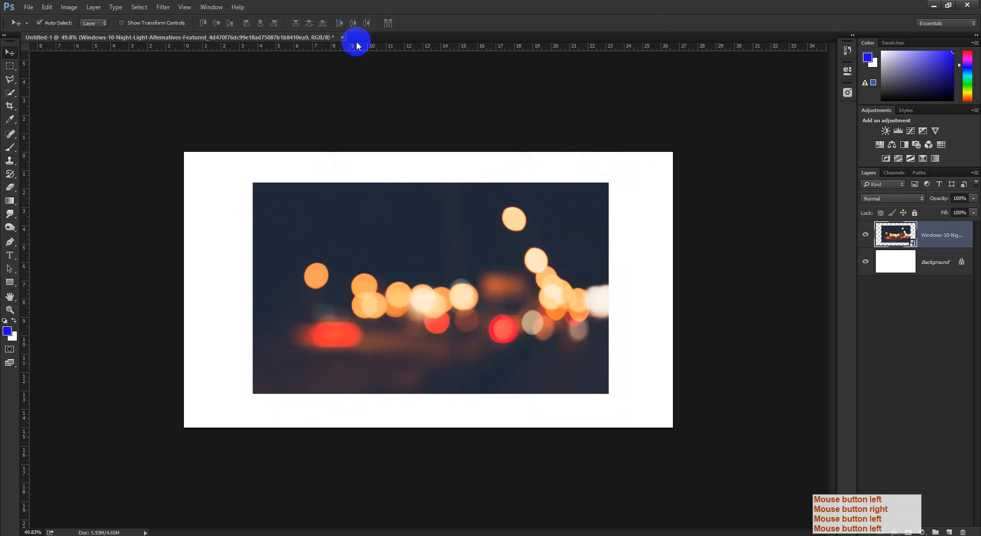
# Free-transform the image in Scale mode, shrinking it proportionally around its centre to 82.07% width and height
pyautogui.hotkey('ctrl', 't')
pyautogui.rightClick(497, 277)
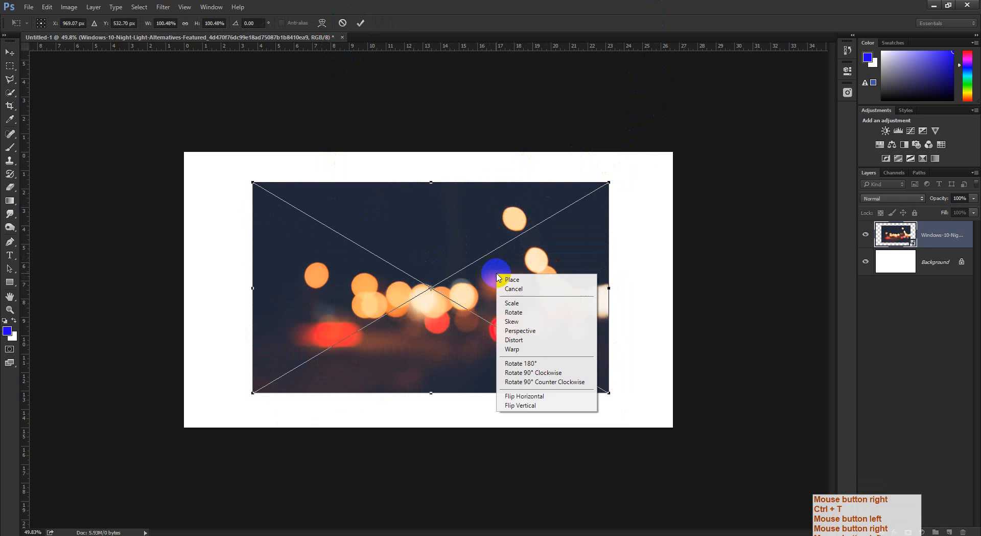
pyautogui.click(530, 304)
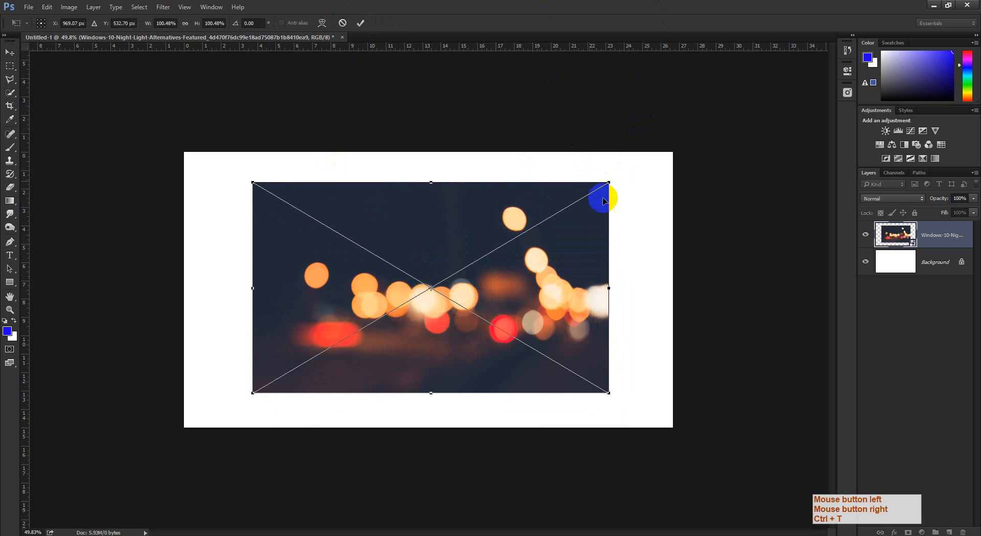
pyautogui.moveTo(608, 182); pyautogui.dragTo(578, 204)
# Choose Scale mode again and reduce the image proportionally to 76.06%, keeping its lower-left corner fixed
pyautogui.rightClick(520, 263)
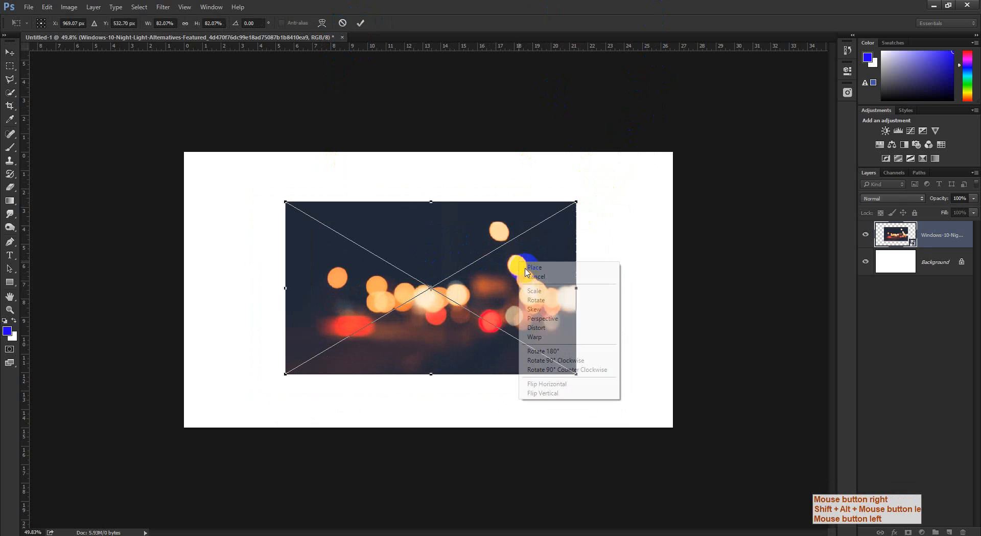
pyautogui.click(539, 292)
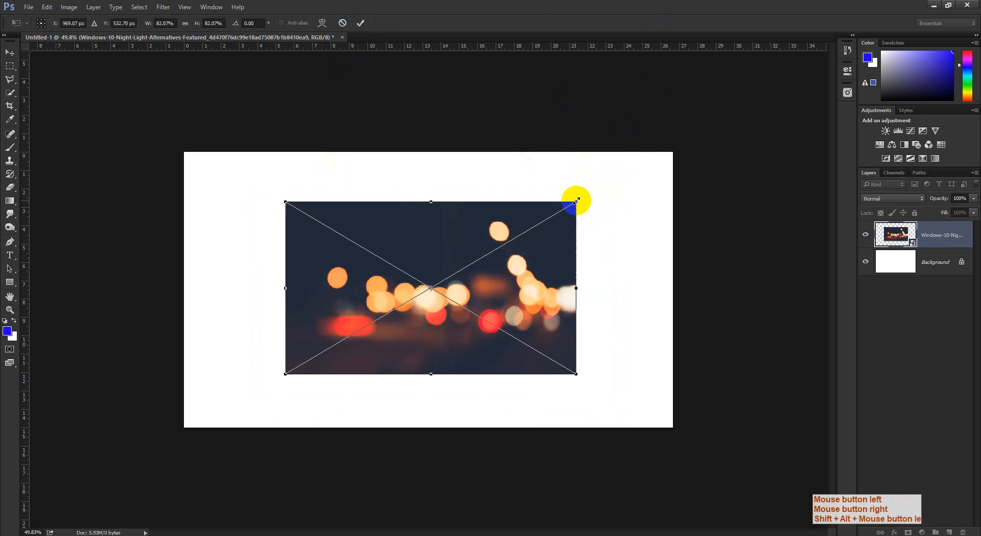
pyautogui.moveTo(574, 201); pyautogui.dragTo(536, 236)
pyautogui.moveTo(567, 214)
pyautogui.mouseDown()
pyautogui.moveTo(534, 232)
pyautogui.moveTo(562, 225)
pyautogui.moveTo(555, 214)
pyautogui.mouseUp()
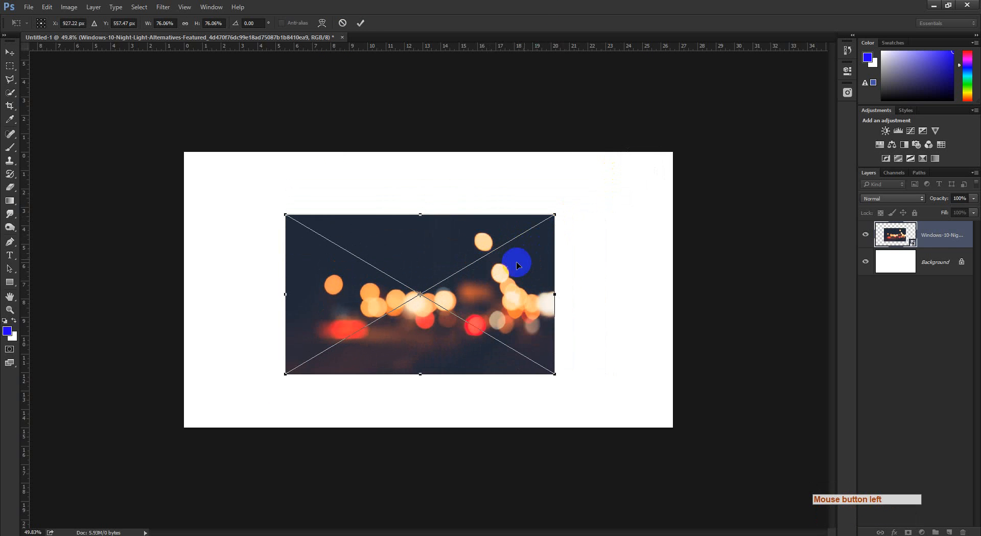
pyautogui.rightClick(517, 263)
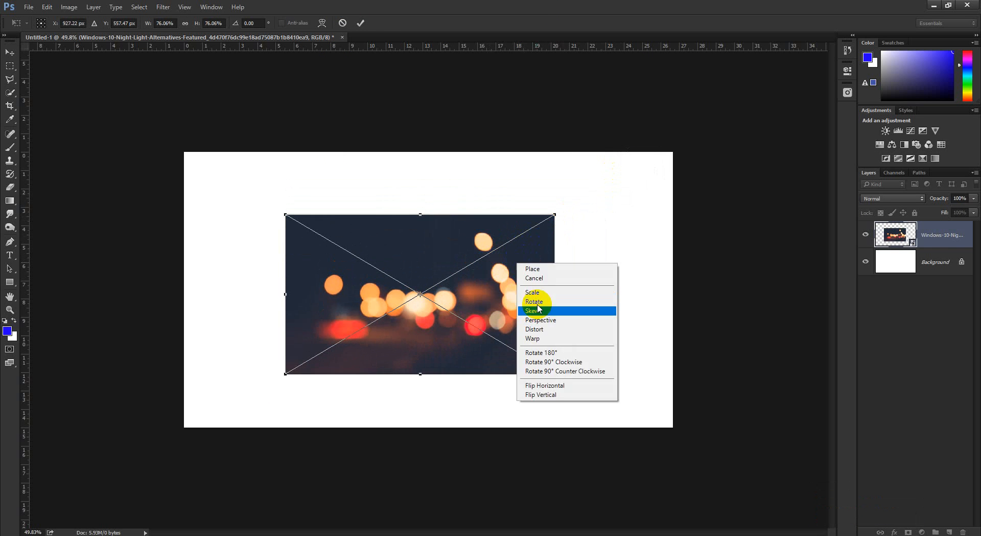
pyautogui.click(532, 228)
pyautogui.rightClick(541, 236)
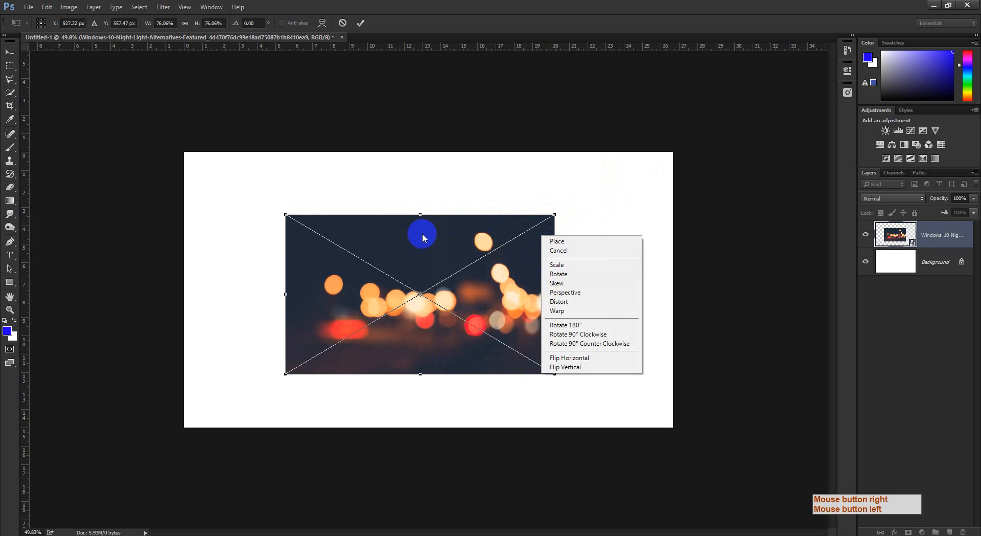
pyautogui.click(566, 197)
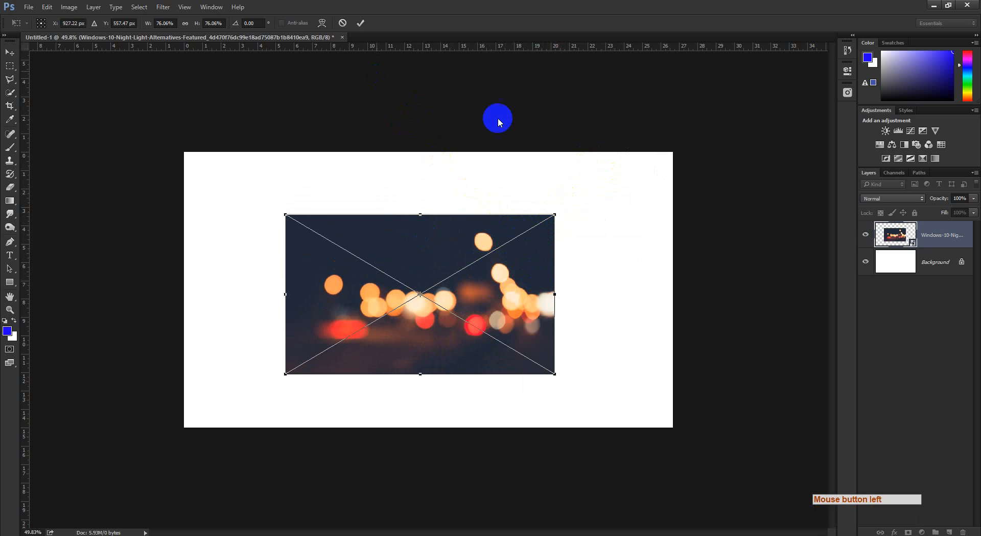
pyautogui.click(542, 221)
# Try Rotate mode on the image, turning it to -22.92° and back to -0.67°, apply the transformation, and undo it
pyautogui.rightClick(543, 232)
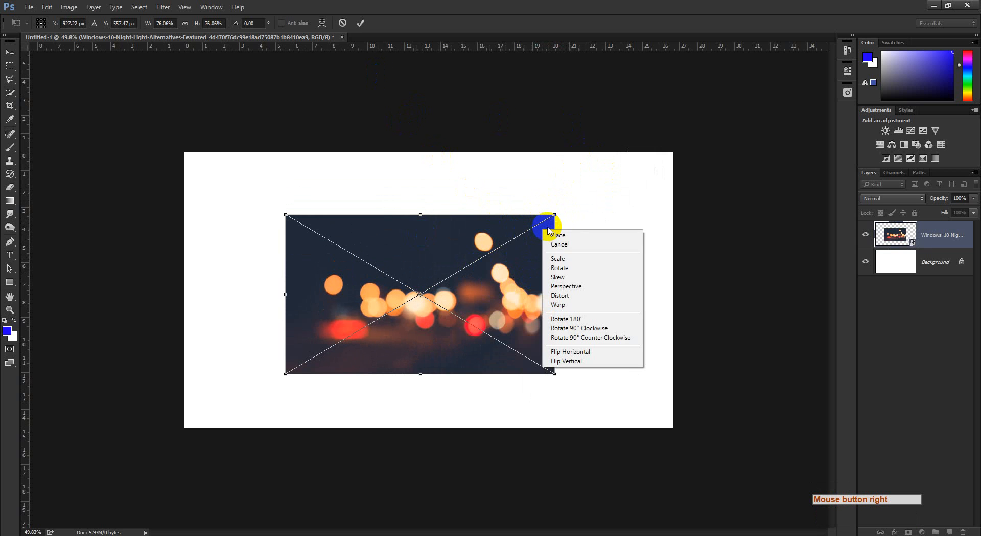
pyautogui.click(560, 268)
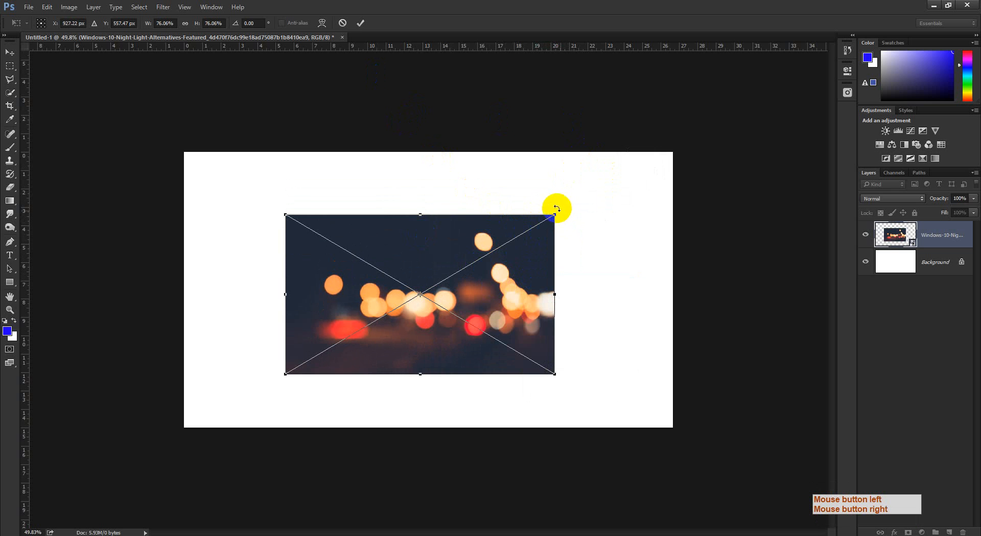
pyautogui.moveTo(574, 228); pyautogui.dragTo(533, 198)
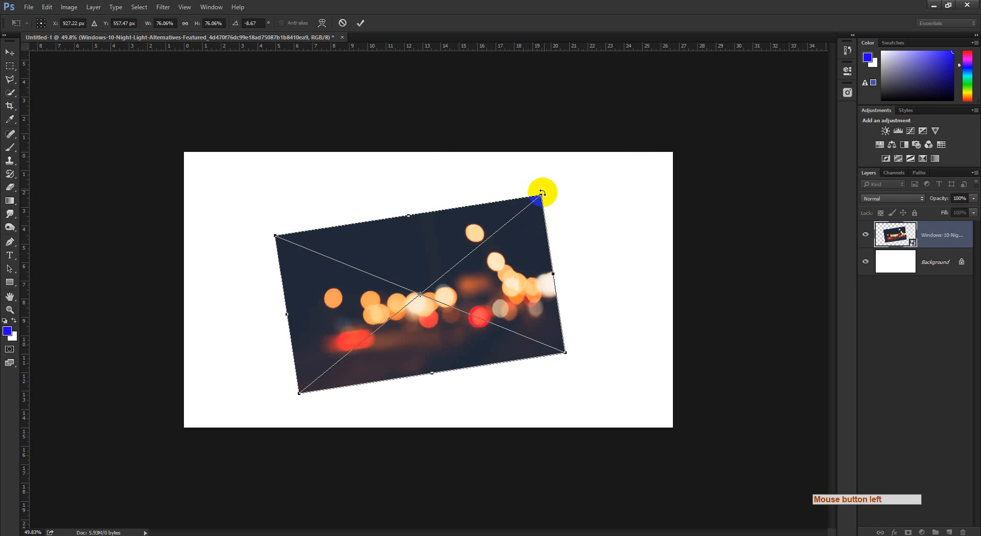
pyautogui.moveTo(547, 193); pyautogui.dragTo(519, 175)
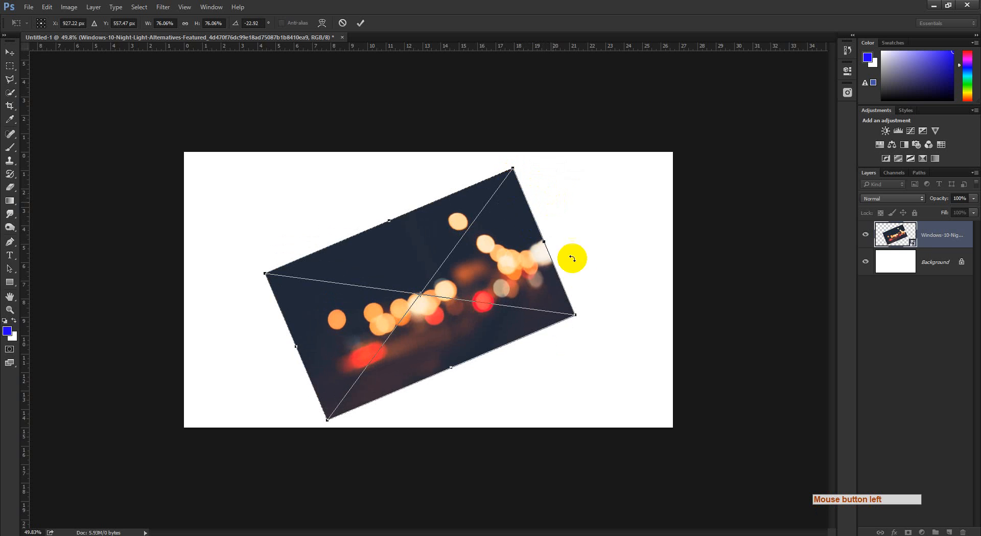
pyautogui.moveTo(586, 309); pyautogui.dragTo(526, 344)
pyautogui.click(362, 30)
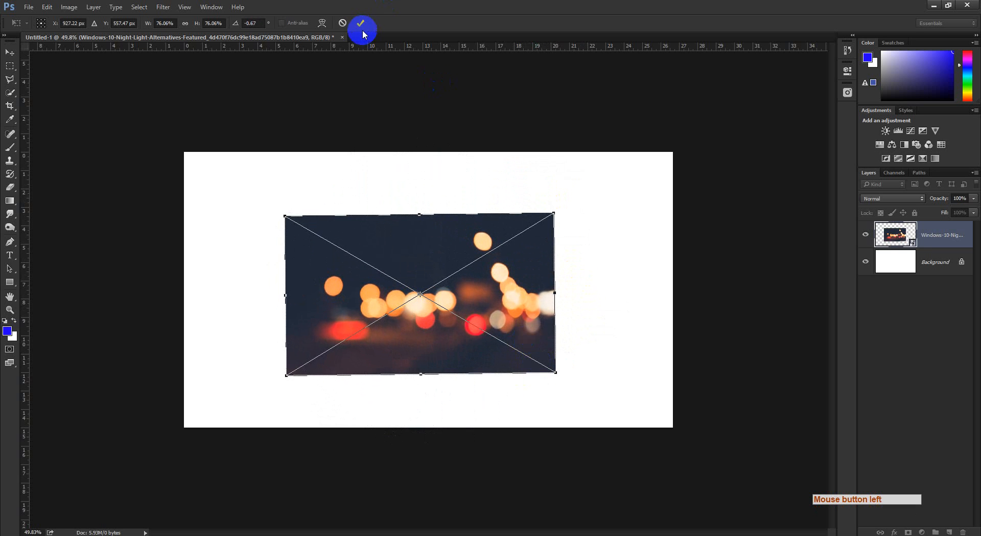
pyautogui.click(507, 255)
pyautogui.hotkey('ctrl', 'z')
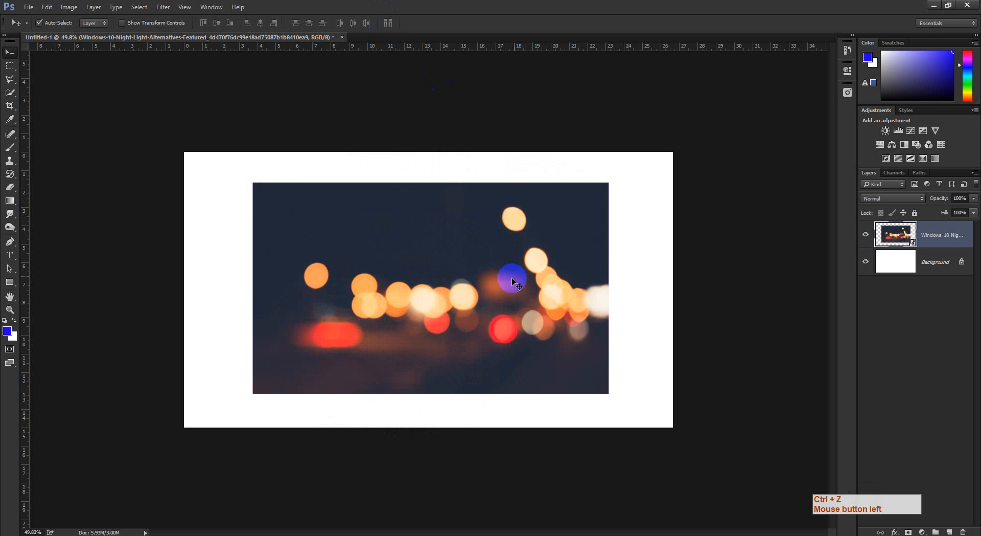
# Try Skew mode on the image, shifting its upper-left corner inward and its upper-right corner far down, then undo the applied transformation
pyautogui.hotkey('ctrl', 't')
pyautogui.rightClick(476, 273)
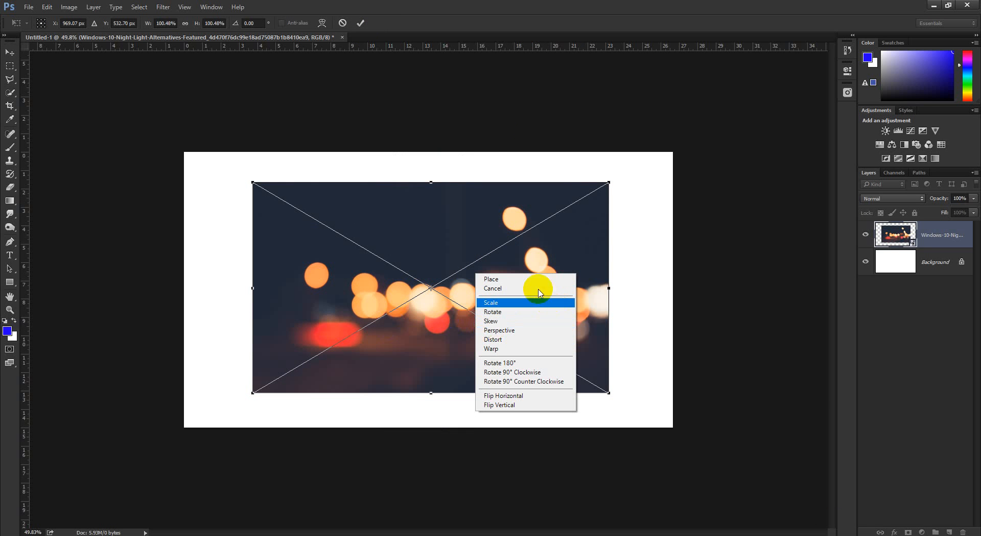
pyautogui.click(504, 320)
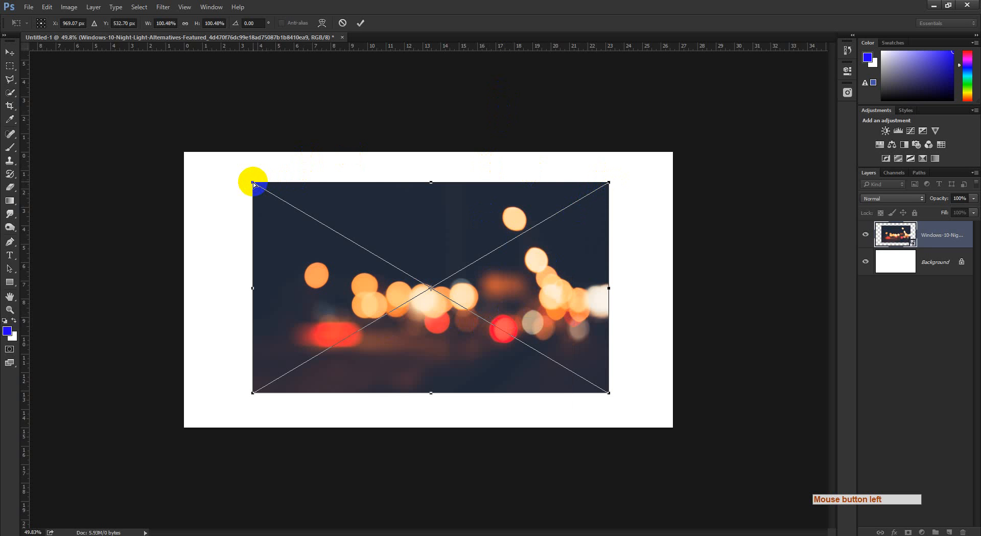
pyautogui.moveTo(253, 182)
pyautogui.mouseDown()
pyautogui.moveTo(417, 244)
pyautogui.moveTo(522, 243)
pyautogui.moveTo(350, 274)
pyautogui.moveTo(318, 251)
pyautogui.moveTo(525, 362)
pyautogui.moveTo(385, 340)
pyautogui.moveTo(282, 256)
pyautogui.moveTo(248, 168)
pyautogui.moveTo(275, 337)
pyautogui.moveTo(271, 184)
pyautogui.moveTo(290, 26)
pyautogui.moveTo(294, 200)
pyautogui.moveTo(239, 214)
pyautogui.moveTo(271, 182)
pyautogui.moveTo(268, 193)
pyautogui.mouseUp()
pyautogui.moveTo(608, 184); pyautogui.dragTo(582, 329)
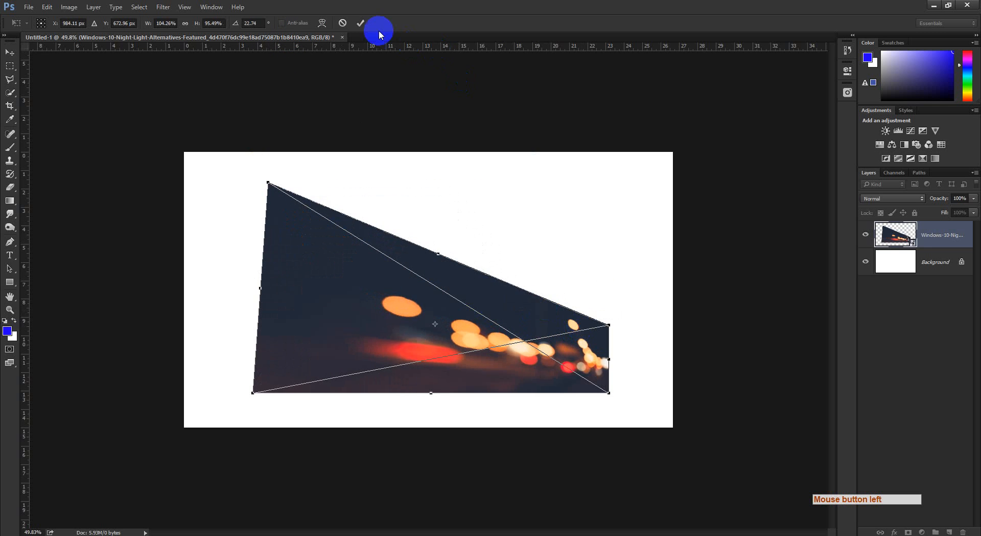
pyautogui.click(361, 23)
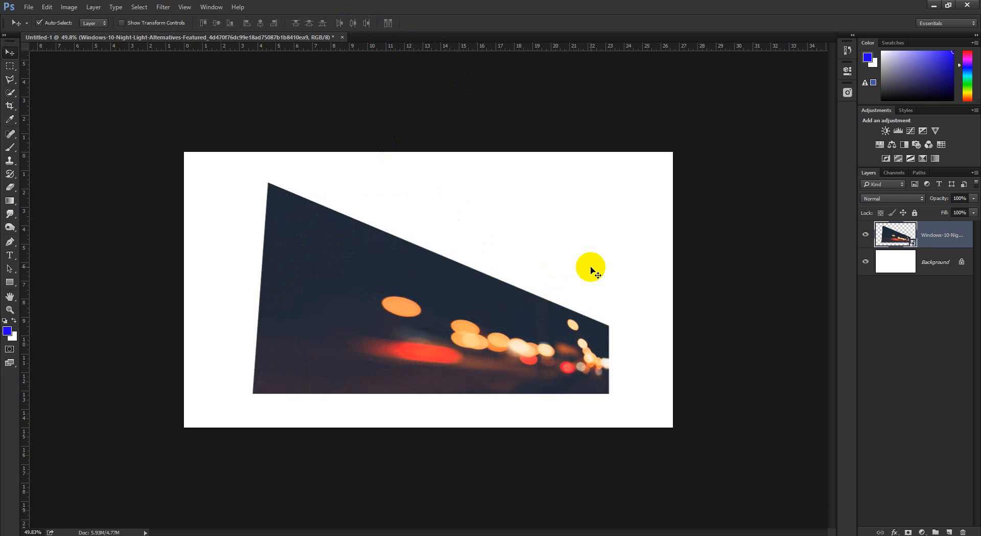
pyautogui.hotkey('ctrl', 'z')
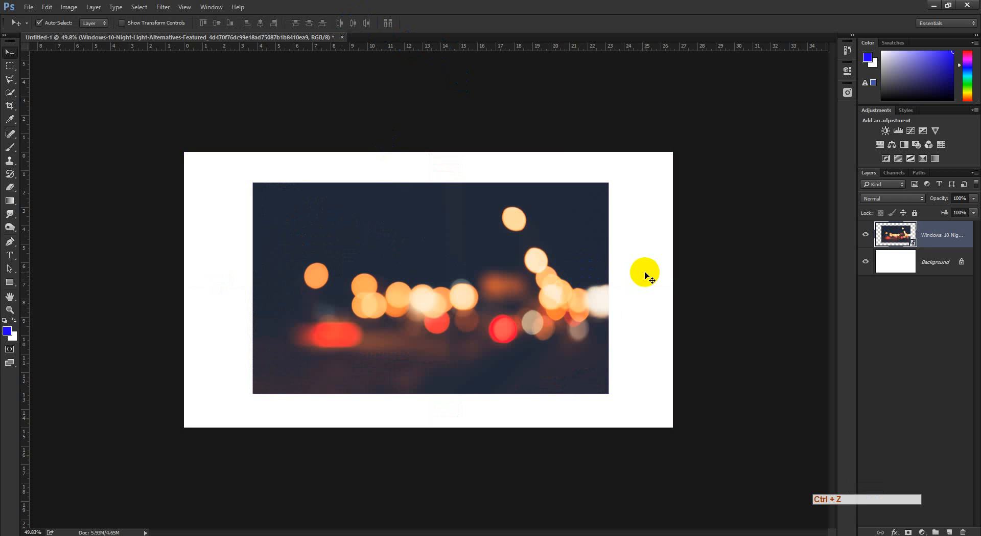
# Hide the image layer and draw a red square of about 681 px with the Rectangle tool
pyautogui.click(866, 235)
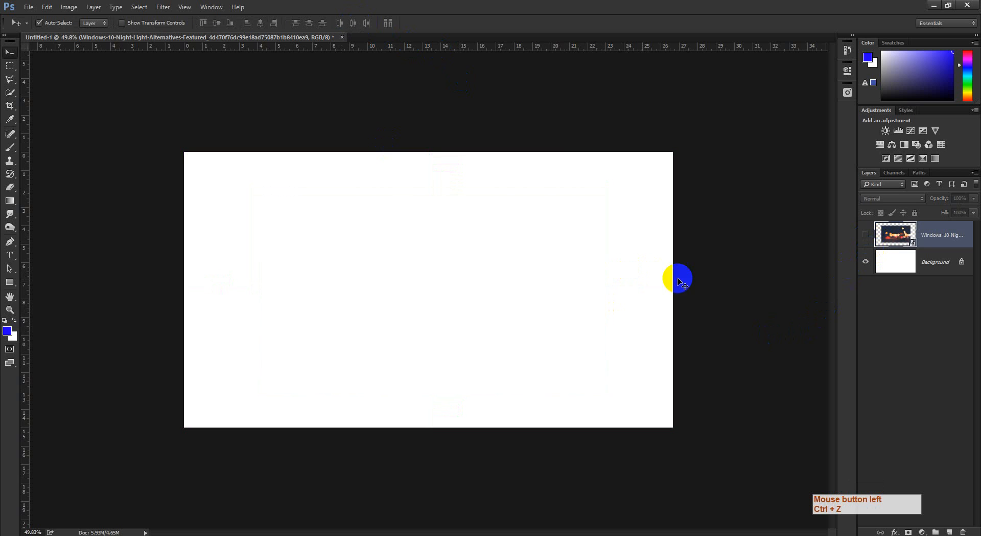
pyautogui.click(9, 282)
pyautogui.click(51, 274)
pyautogui.moveTo(298, 218); pyautogui.dragTo(506, 414)
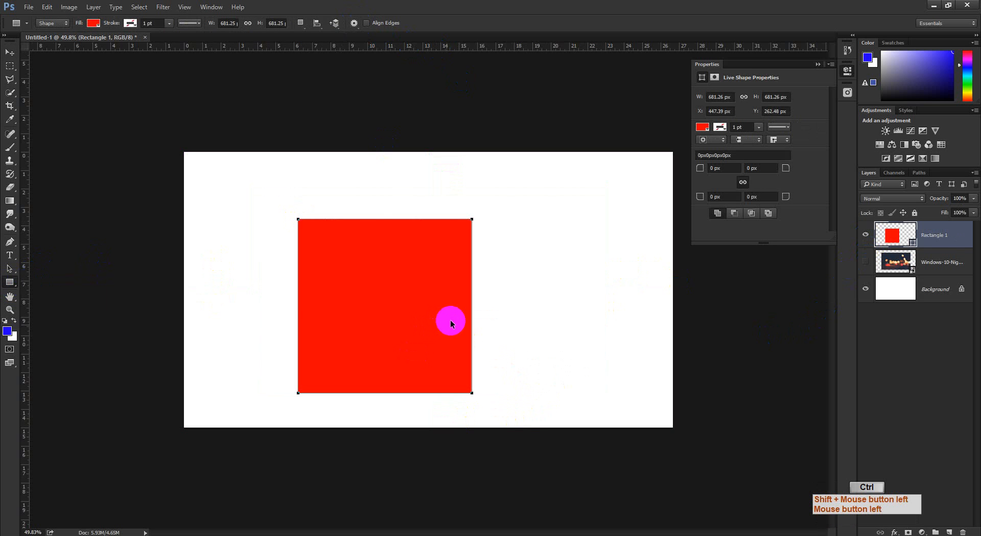
# Skew the red square with Free Transform by moving its upper-left corner vertically until it sits above the upper-right corner
pyautogui.hotkey('ctrl', 't')
pyautogui.rightClick(431, 283)
pyautogui.press('Escape')
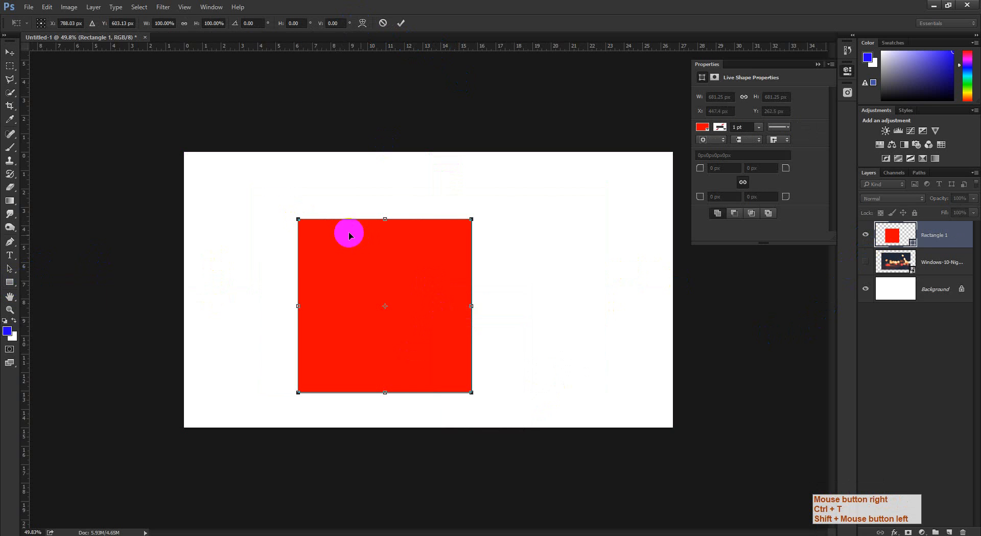
pyautogui.moveTo(298, 220); pyautogui.dragTo(373, 318)
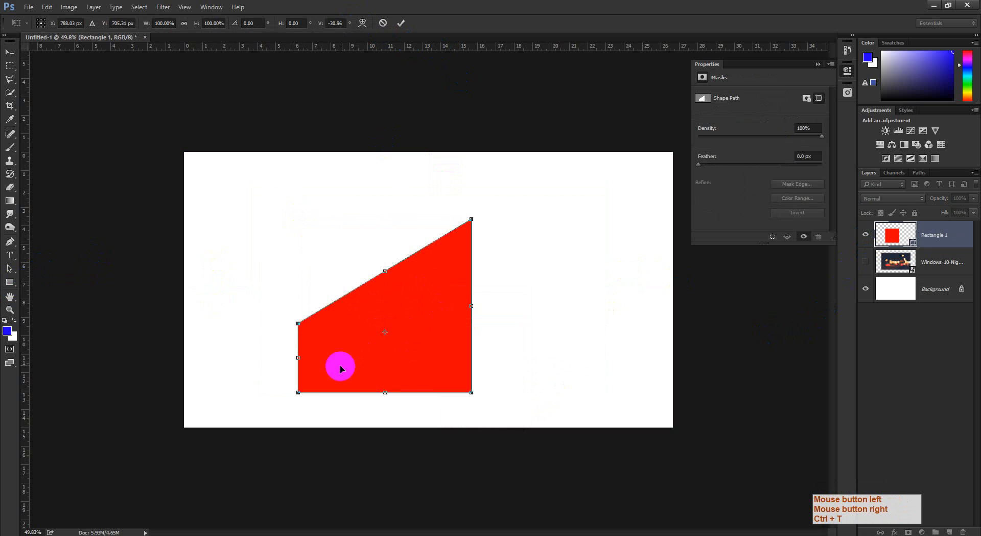
pyautogui.click(297, 318)
pyautogui.moveTo(300, 324); pyautogui.dragTo(352, 233)
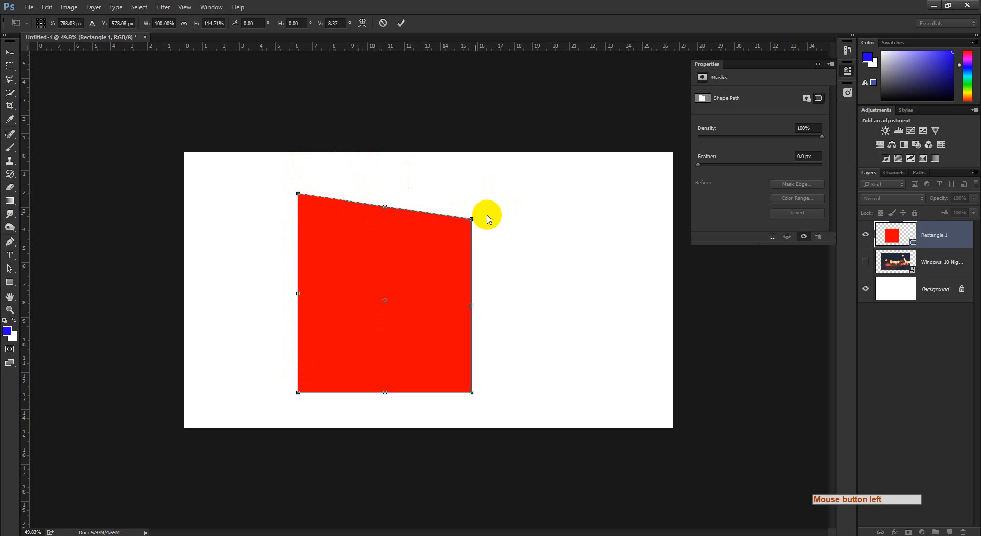
# Skew the shape's upper-right corner upward and its lower-right corner outward, then apply the transformation, converting the live shape to a regular path
pyautogui.moveTo(471, 221); pyautogui.dragTo(477, 332)
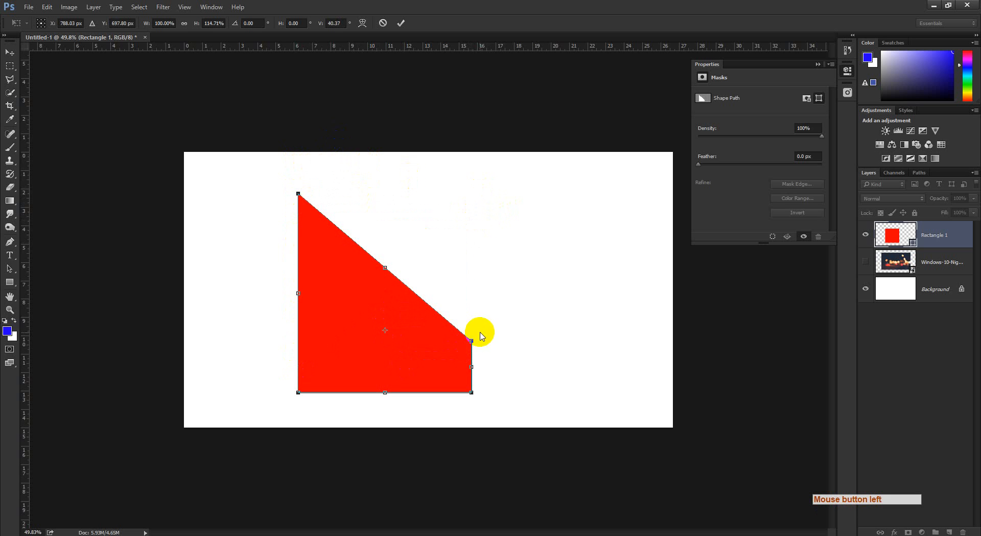
pyautogui.hotkey('ctrl', 'z')
pyautogui.moveTo(470, 390); pyautogui.dragTo(586, 391)
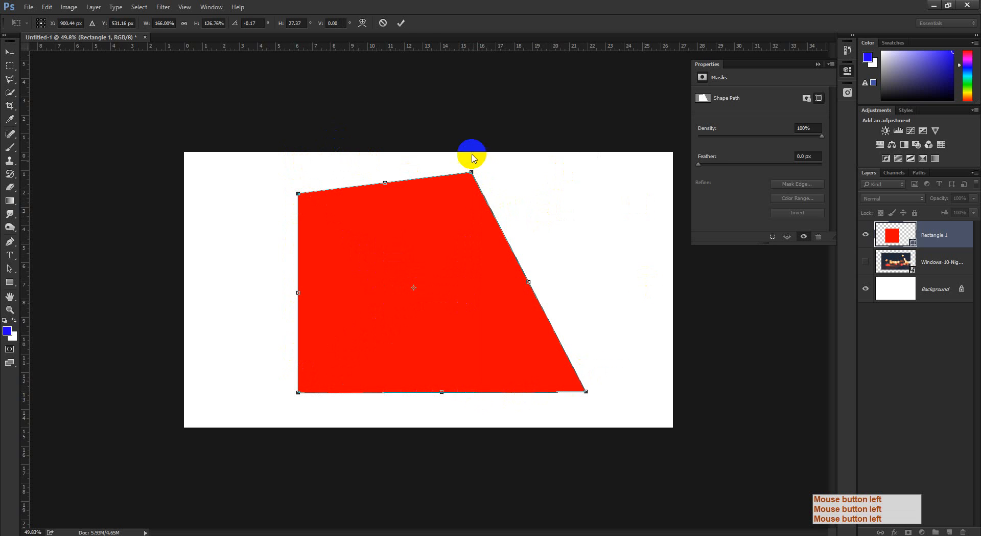
pyautogui.click(401, 24)
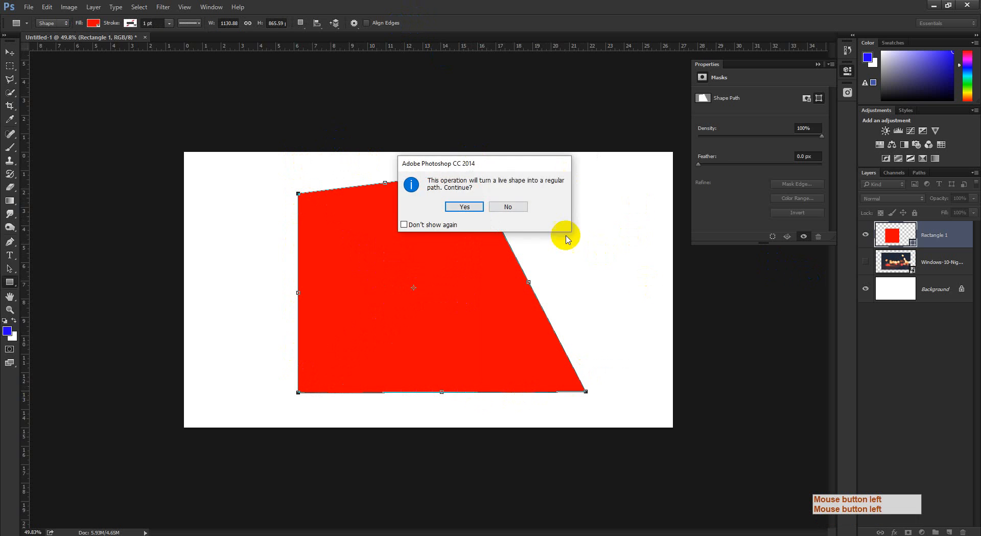
pyautogui.click(477, 207)
# Delete the skewed red shape and show the image layer again
pyautogui.press('Delete')
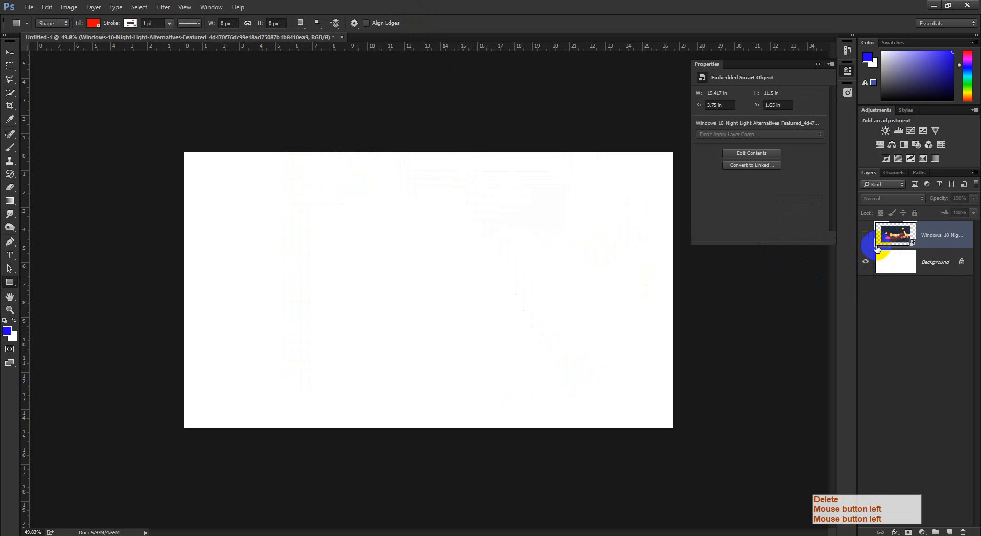
pyautogui.click(865, 235)
# Try Perspective mode on the image, spreading its right corners apart vertically and its top edge slightly inward, then undo the applied transformation
pyautogui.hotkey('ctrl', 't')
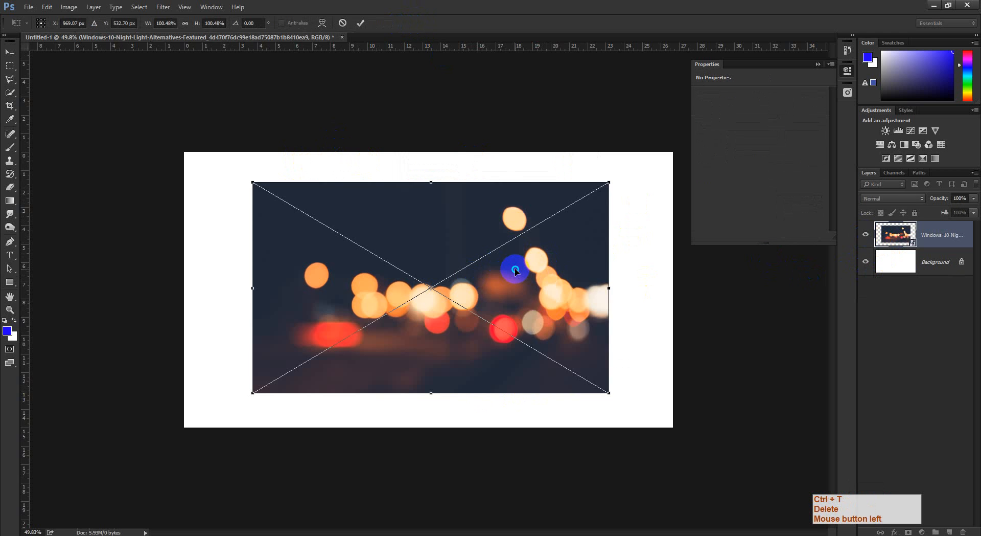
pyautogui.rightClick(516, 269)
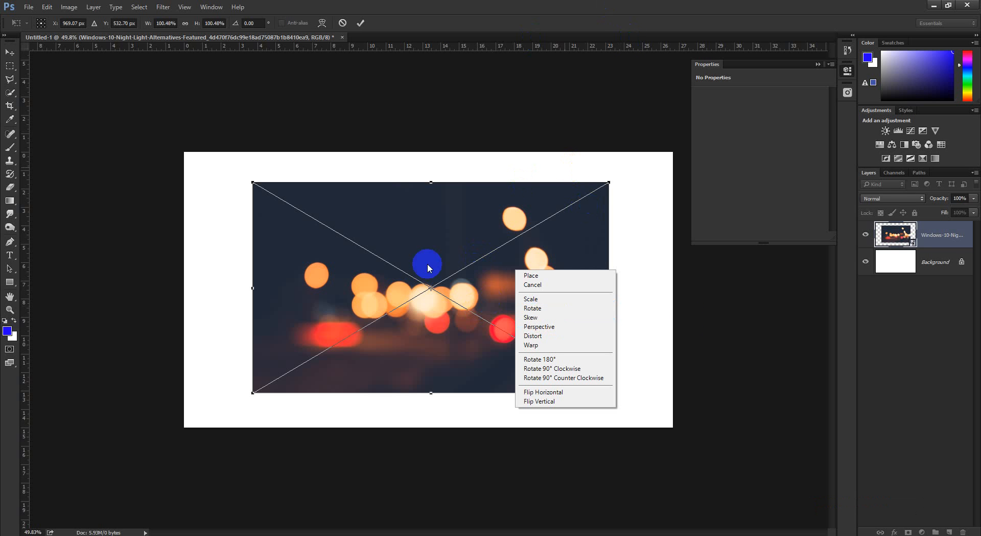
pyautogui.click(544, 329)
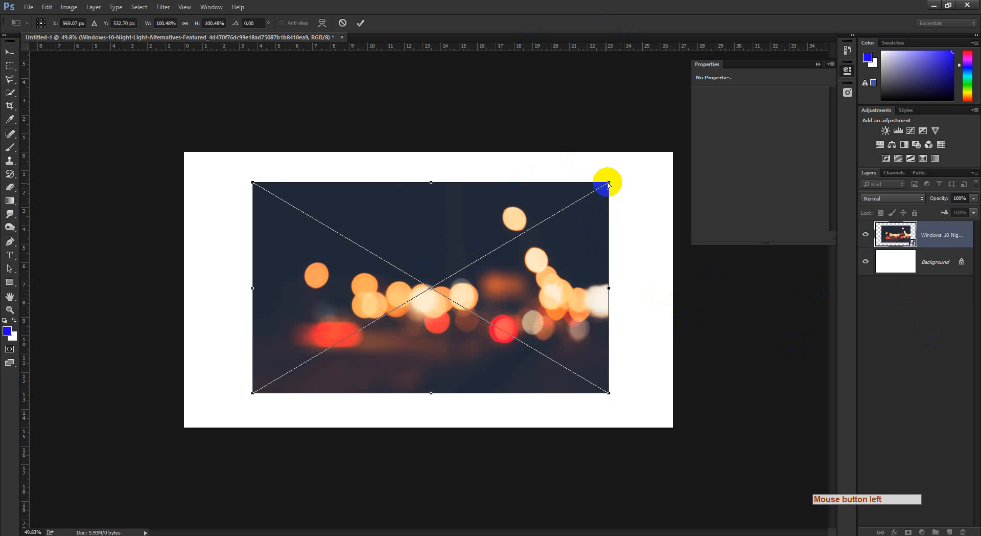
pyautogui.moveTo(609, 183)
pyautogui.mouseDown()
pyautogui.moveTo(553, 185)
pyautogui.moveTo(459, 212)
pyautogui.moveTo(418, 200)
pyautogui.moveTo(466, 180)
pyautogui.moveTo(603, 200)
pyautogui.moveTo(602, 183)
pyautogui.moveTo(605, 278)
pyautogui.moveTo(595, 267)
pyautogui.moveTo(591, 63)
pyautogui.moveTo(595, 281)
pyautogui.moveTo(589, 27)
pyautogui.moveTo(587, 120)
pyautogui.moveTo(597, 91)
pyautogui.mouseUp()
pyautogui.click(443, 183)
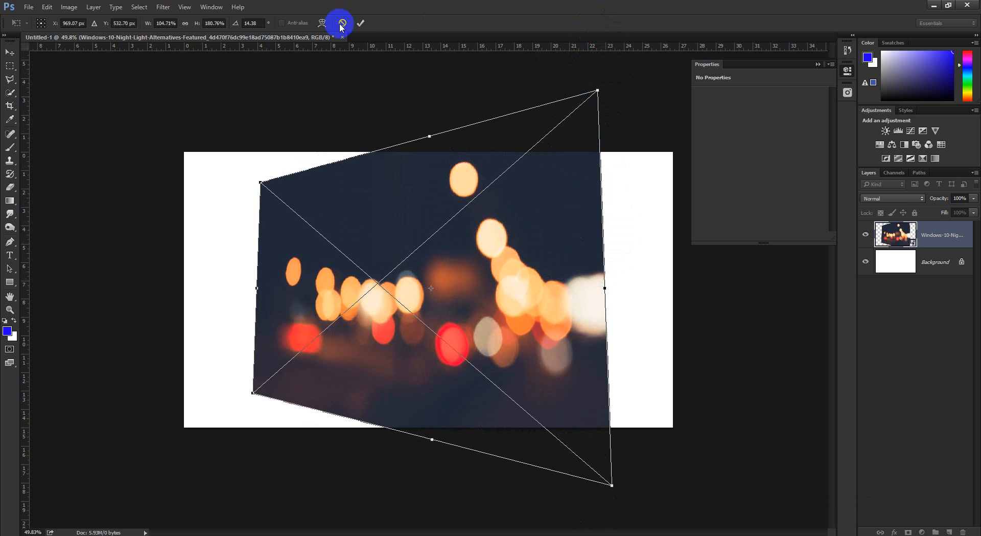
pyautogui.click(361, 23)
pyautogui.press('u')
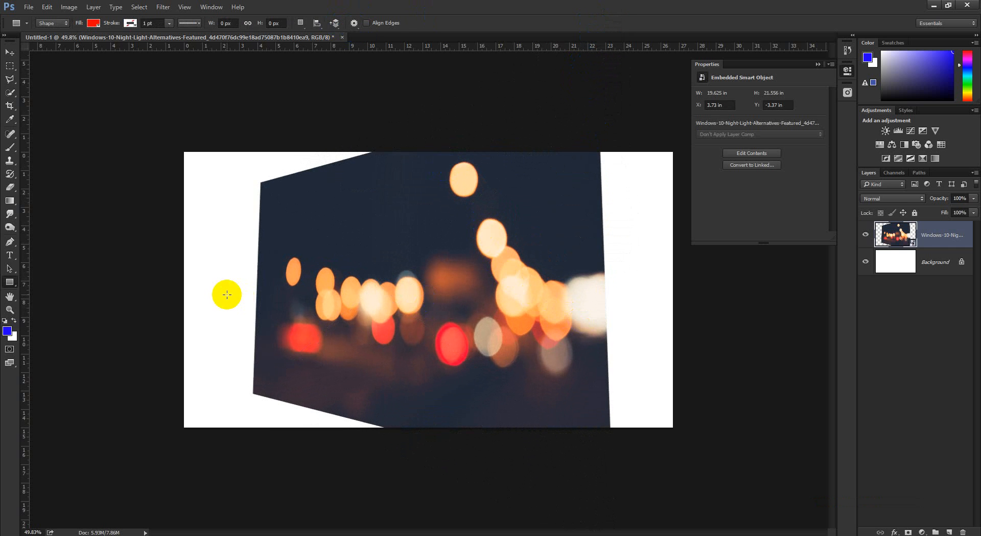
pyautogui.hotkey('ctrl', 'z')
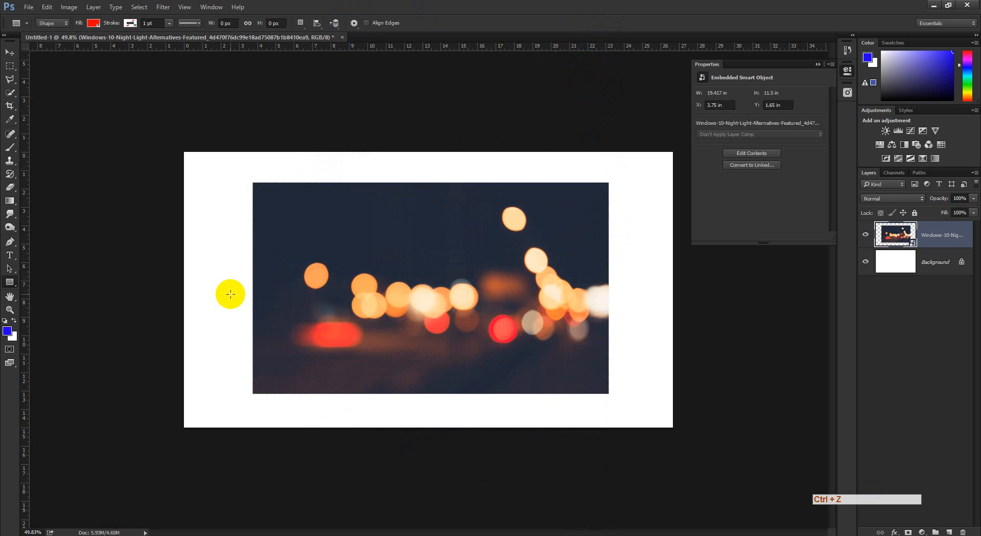
# Try Distort mode on the image, moving its upper-left corner diagonally inward, then cancel the transformation
pyautogui.hotkey('ctrl', 't')
pyautogui.rightClick(391, 275)
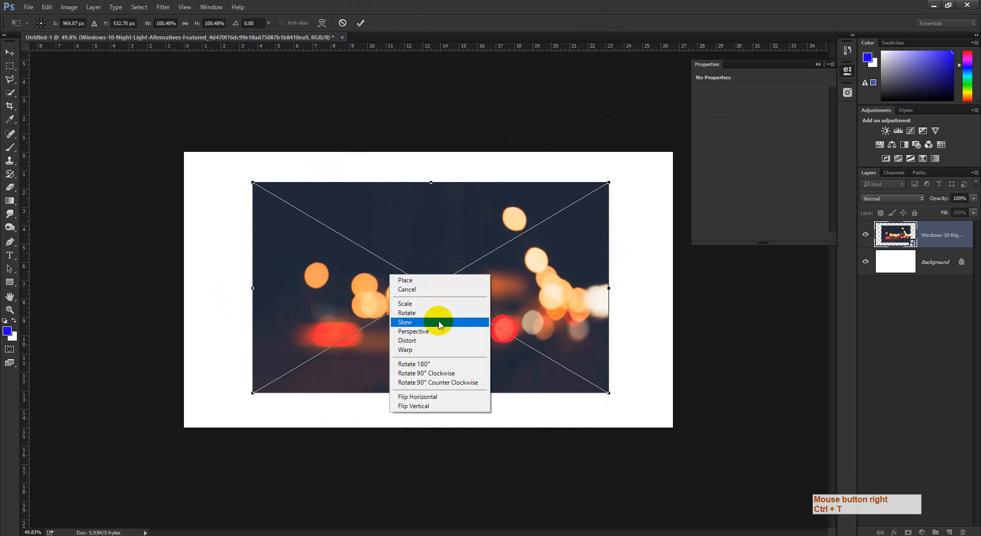
pyautogui.click(428, 340)
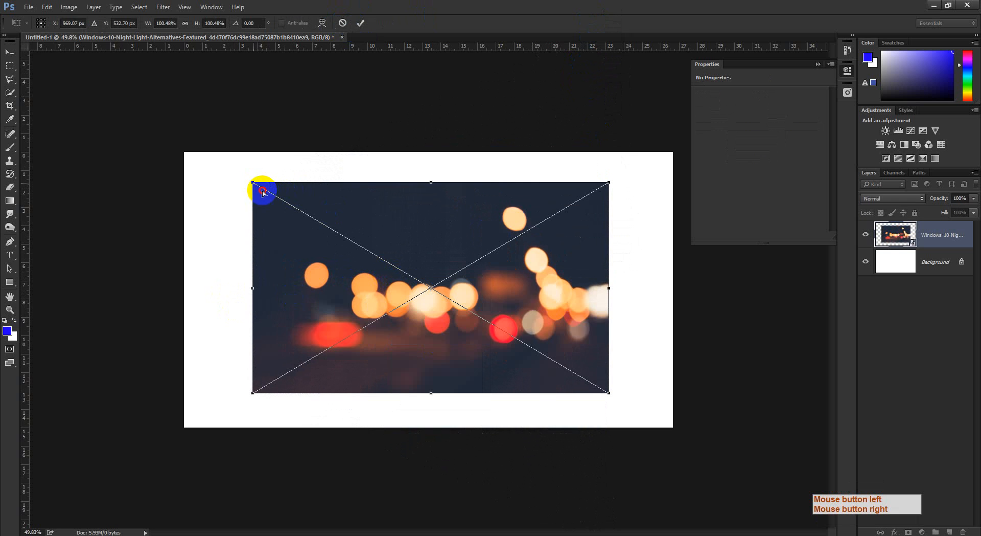
pyautogui.moveTo(262, 192); pyautogui.dragTo(320, 250)
pyautogui.click(343, 24)
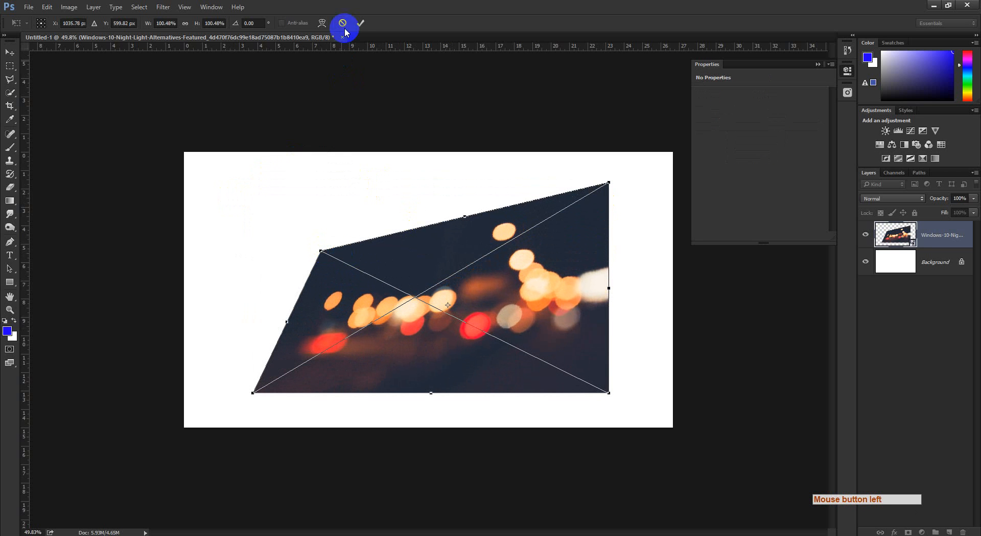
pyautogui.click(342, 26)
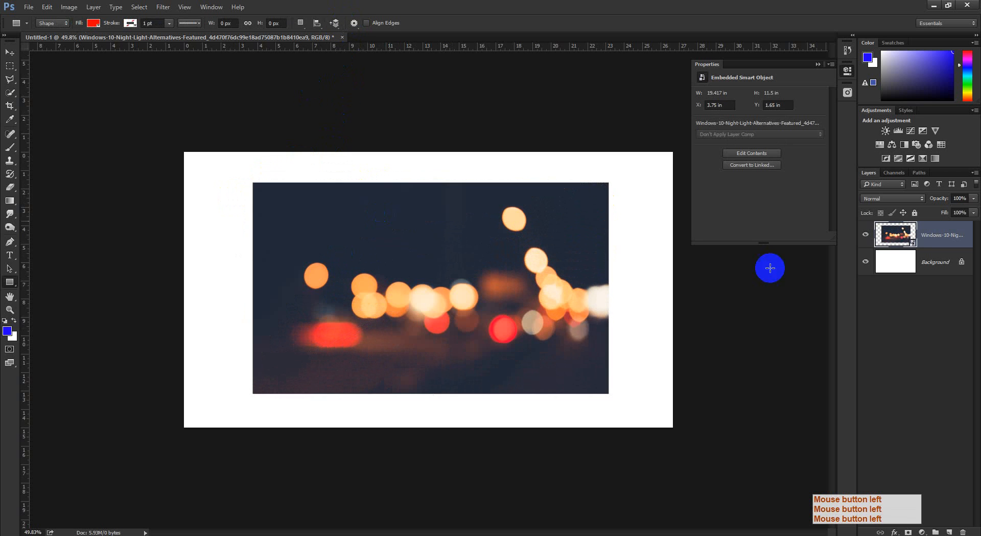
# With the image layer hidden, draw a red square of about 355 px near the canvas's upper-left corner and place a copy to its right
pyautogui.click(865, 234)
pyautogui.press('u')
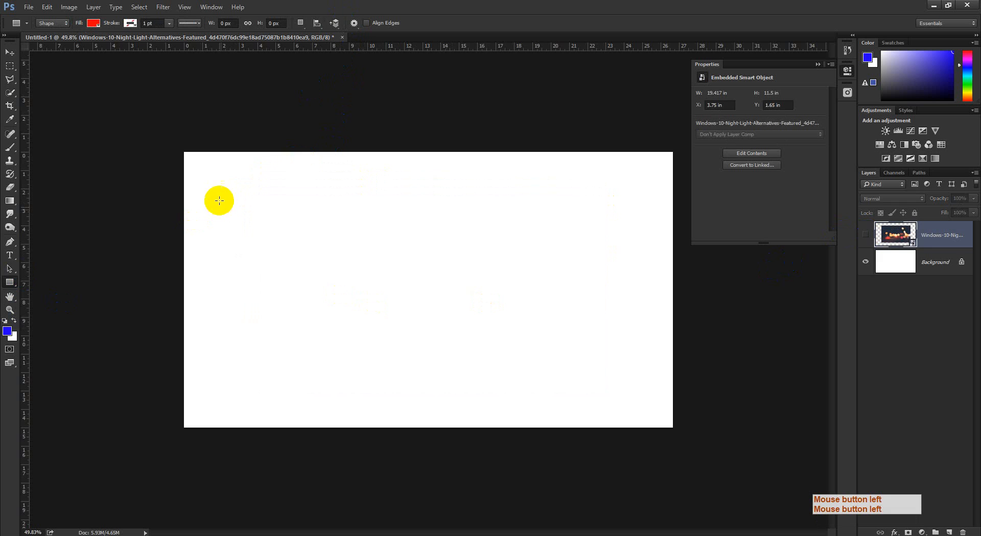
pyautogui.moveTo(221, 179)
pyautogui.mouseDown()
pyautogui.moveTo(313, 276)
pyautogui.moveTo(442, 254)
pyautogui.mouseUp()
pyautogui.press('v')
pyautogui.click(236, 250)
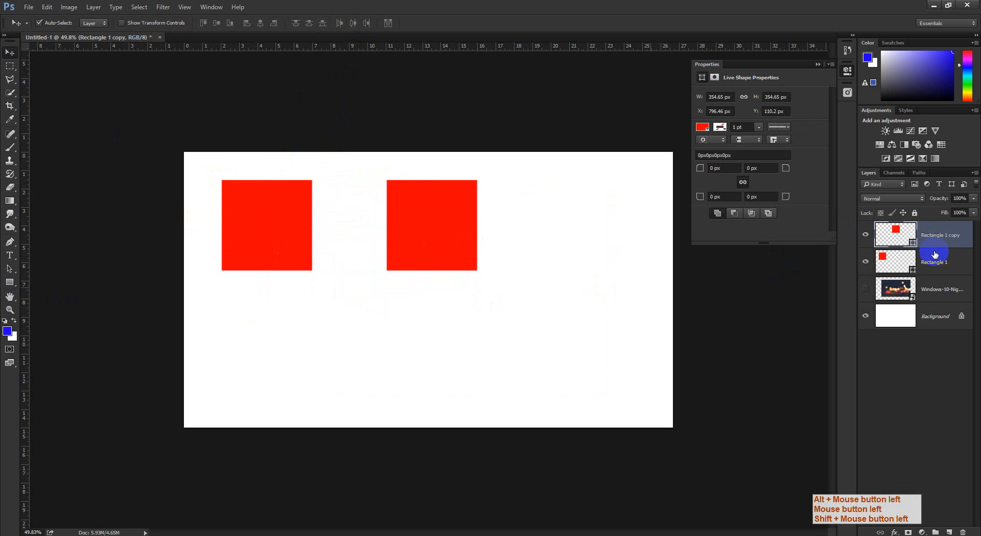
# Skew the left red square by moving its upper-left corner straight down to about half the square's height, and apply it
pyautogui.click(936, 264)
pyautogui.hotkey('ctrl', 't')
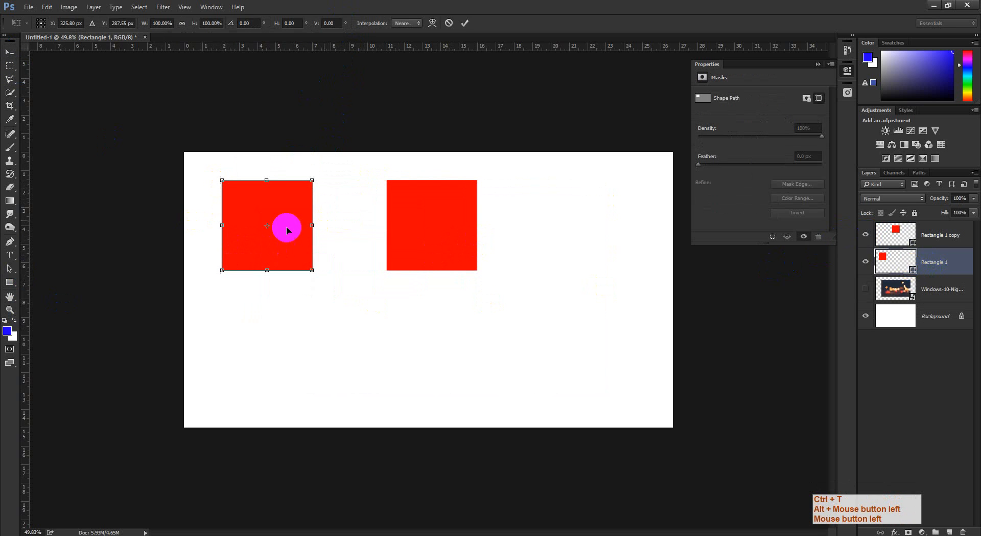
pyautogui.rightClick(286, 226)
pyautogui.click(311, 276)
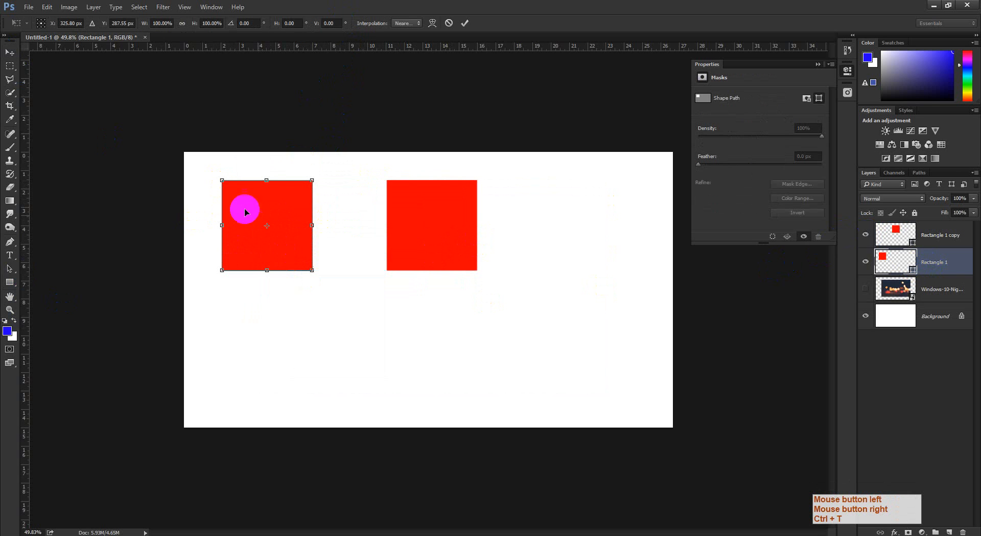
pyautogui.moveTo(222, 182); pyautogui.dragTo(230, 229)
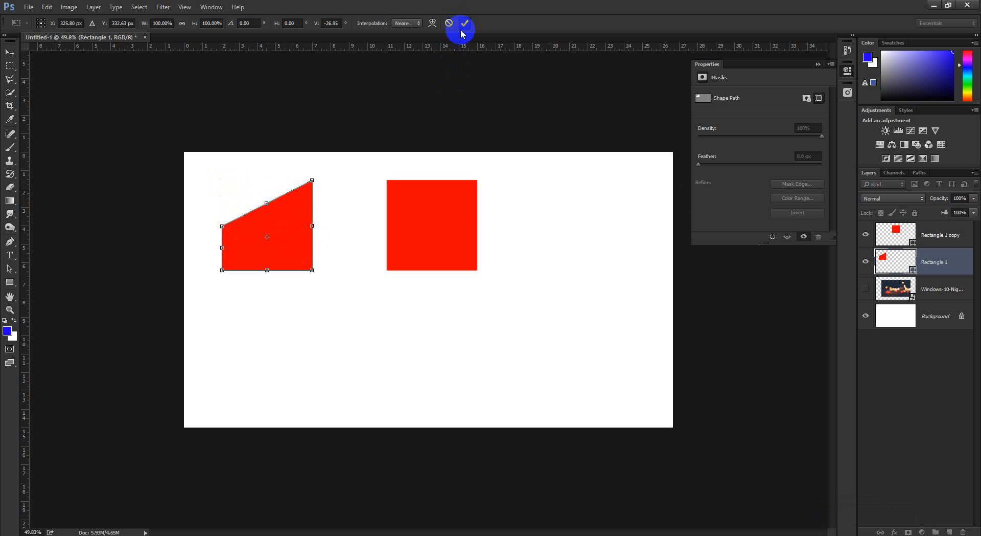
pyautogui.click(462, 29)
# Distort the right red square by moving its upper-left corner diagonally inward, and apply the transformation
pyautogui.click(940, 238)
pyautogui.hotkey('ctrl', 't')
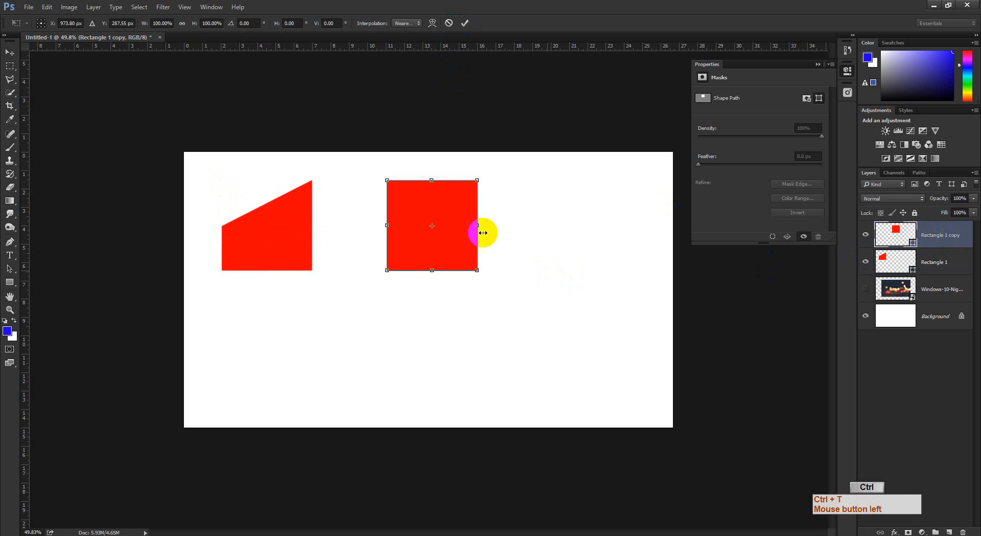
pyautogui.rightClick(419, 203)
pyautogui.click(445, 255)
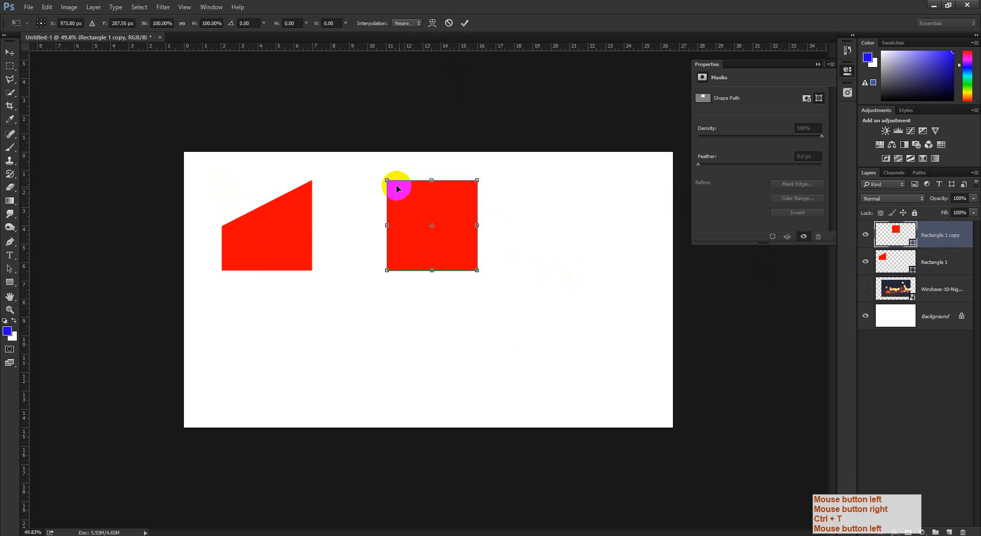
pyautogui.moveTo(397, 195); pyautogui.dragTo(423, 222)
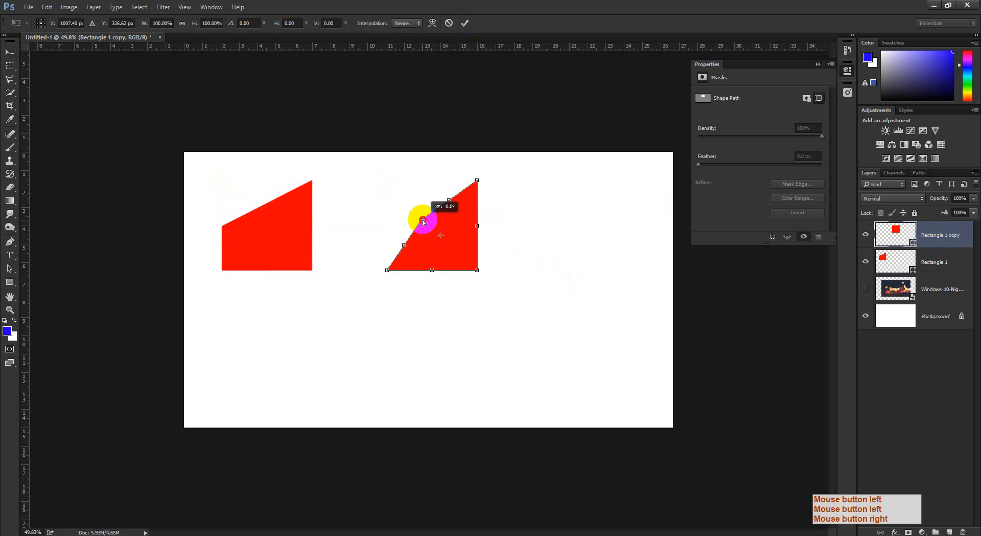
pyautogui.click(465, 23)
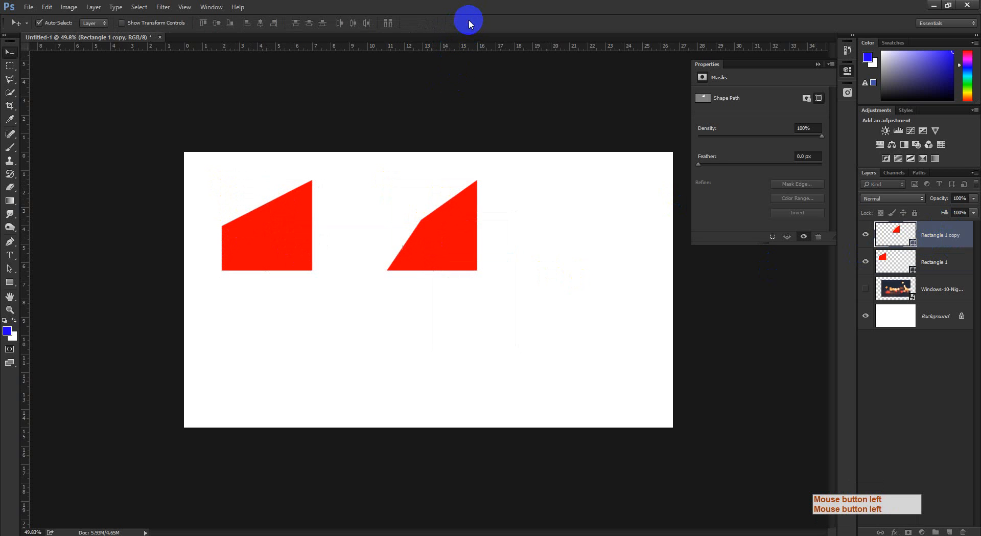
# Try Distort mode on the skewed left shape, moving a handle on its left edge slightly inward, then undo that move
pyautogui.keyDown('ctrl'); pyautogui.click(346, 223); pyautogui.keyUp('ctrl')
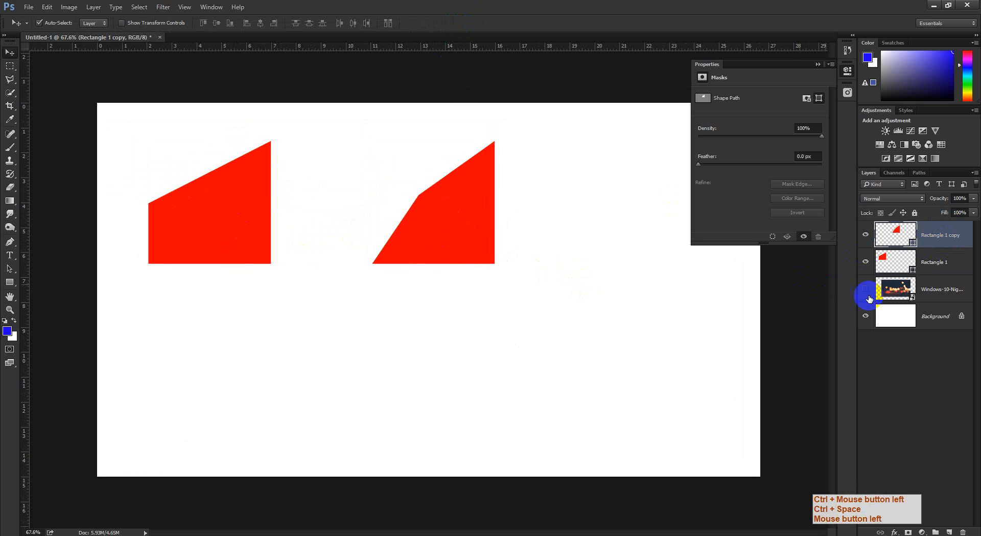
pyautogui.click(915, 262)
pyautogui.hotkey('ctrl', 't')
pyautogui.rightClick(229, 207)
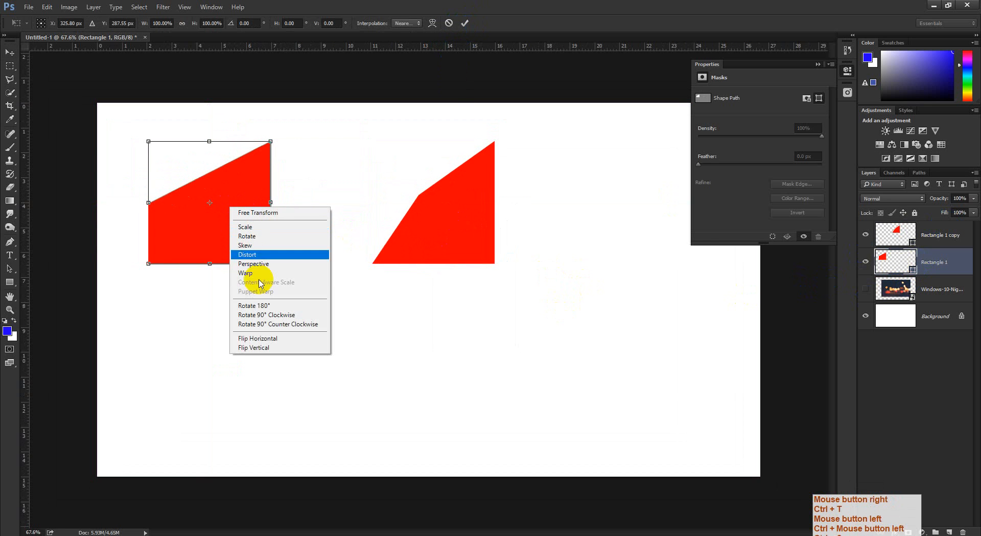
pyautogui.click(265, 253)
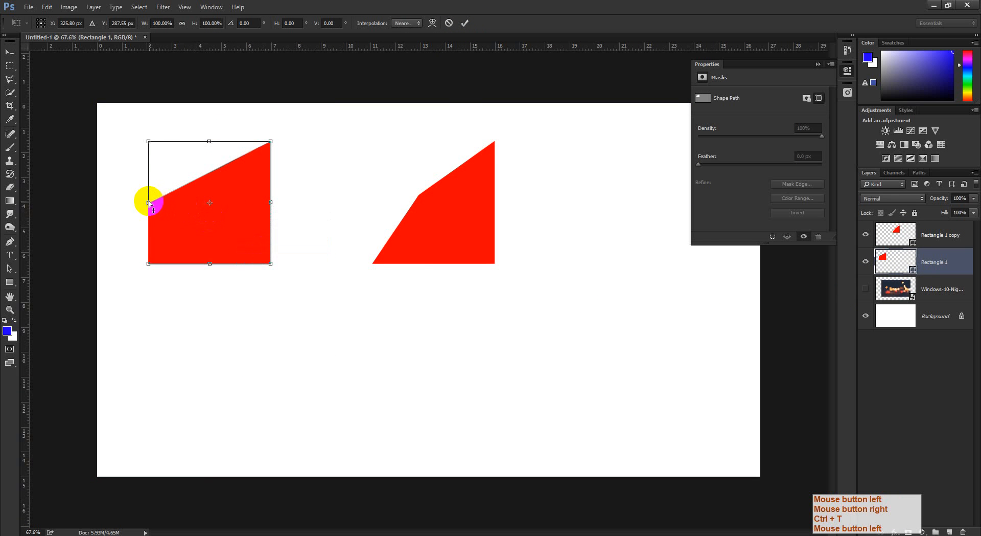
pyautogui.moveTo(148, 202)
pyautogui.mouseDown()
pyautogui.moveTo(153, 220)
pyautogui.moveTo(164, 212)
pyautogui.mouseUp()
pyautogui.hotkey('ctrl', 'z')
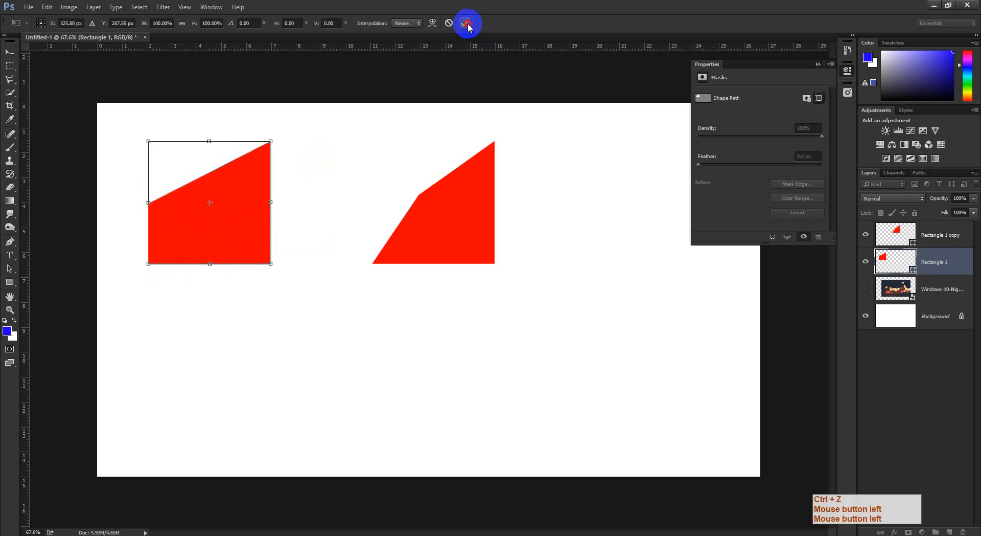
pyautogui.click(467, 23)
# Bring up Free Transform on the right shape, leave it unchanged, and undo the applied distortion and skew of both red shapes
pyautogui.click(962, 235)
pyautogui.hotkey('ctrl', 't')
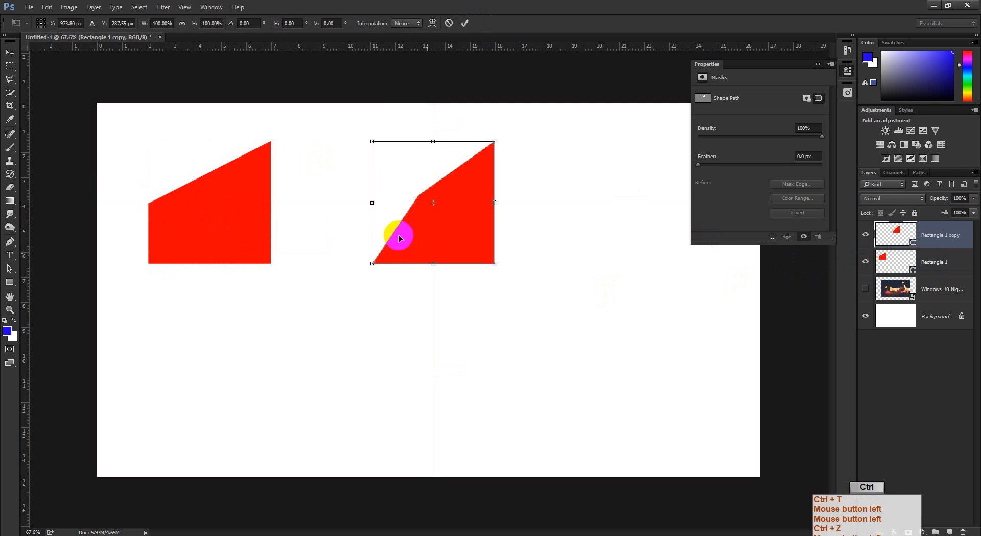
pyautogui.click(467, 25)
pyautogui.hotkey('ctrl', 'alt', 'z')
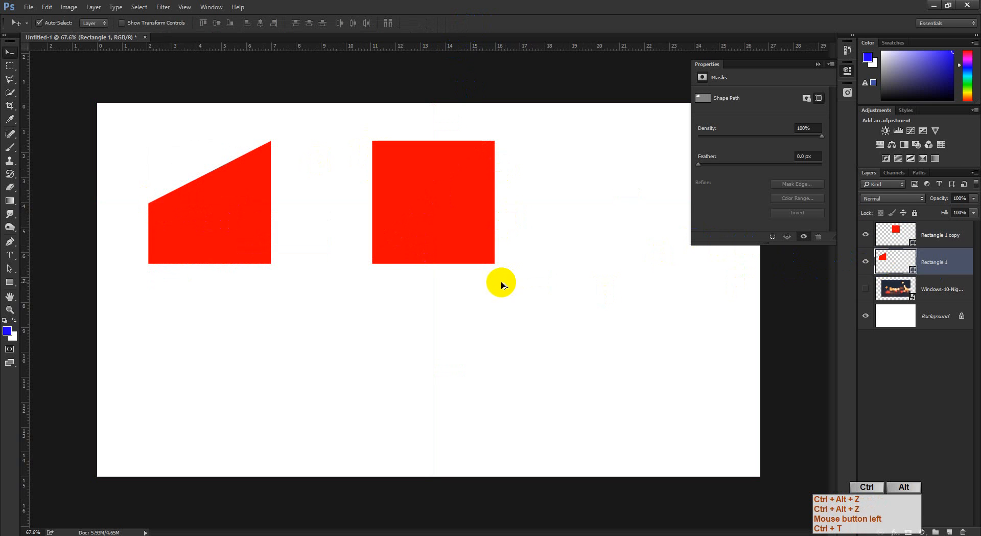
pyautogui.hotkey('ctrl', 'alt', 'z')
# Start a Distort transformation on the right red square
pyautogui.click(943, 235)
pyautogui.hotkey('ctrl', 't')
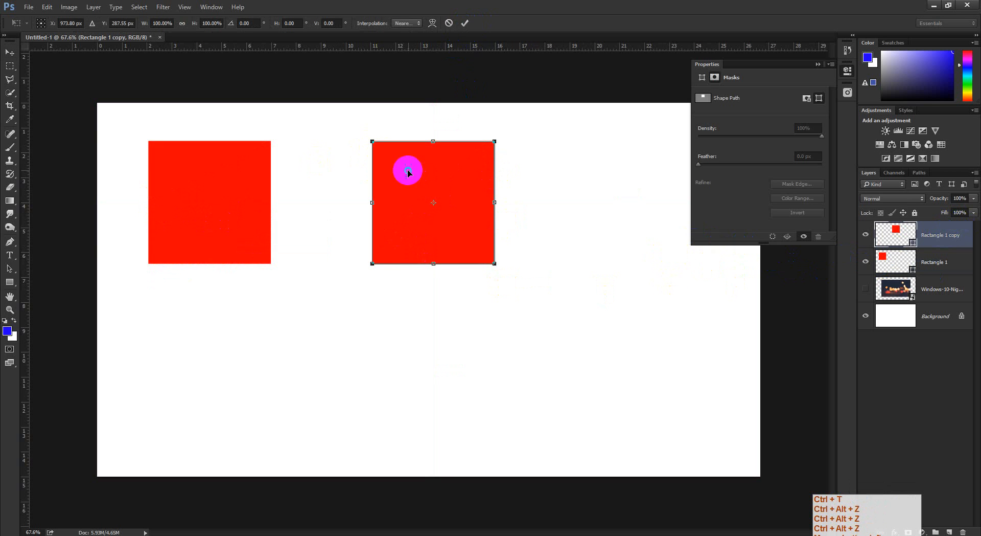
pyautogui.rightClick(408, 170)
pyautogui.click(430, 220)
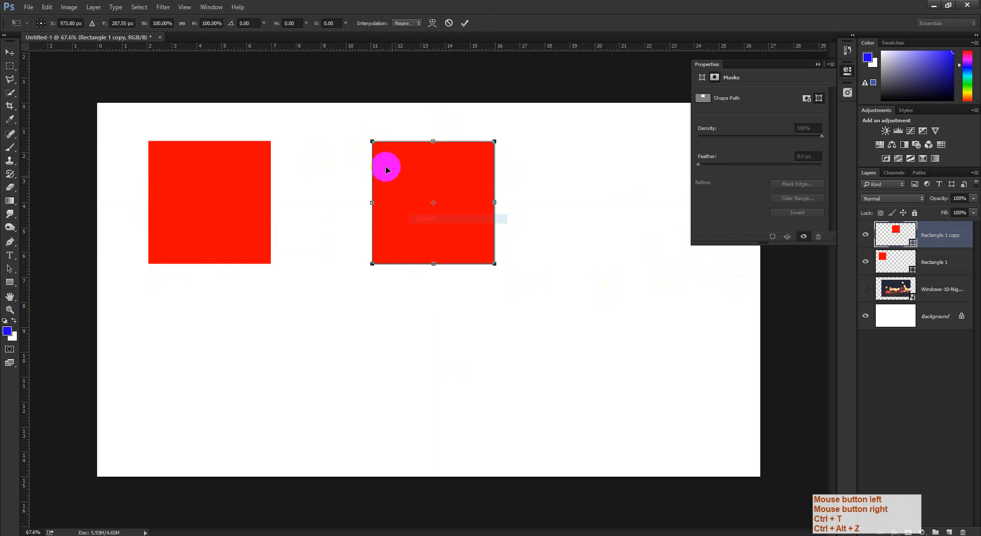
# Distort the right red square by pulling its top-left corner toward the center, and shift the left square's top-left corner slightly inward
pyautogui.moveTo(373, 141); pyautogui.dragTo(410, 203)
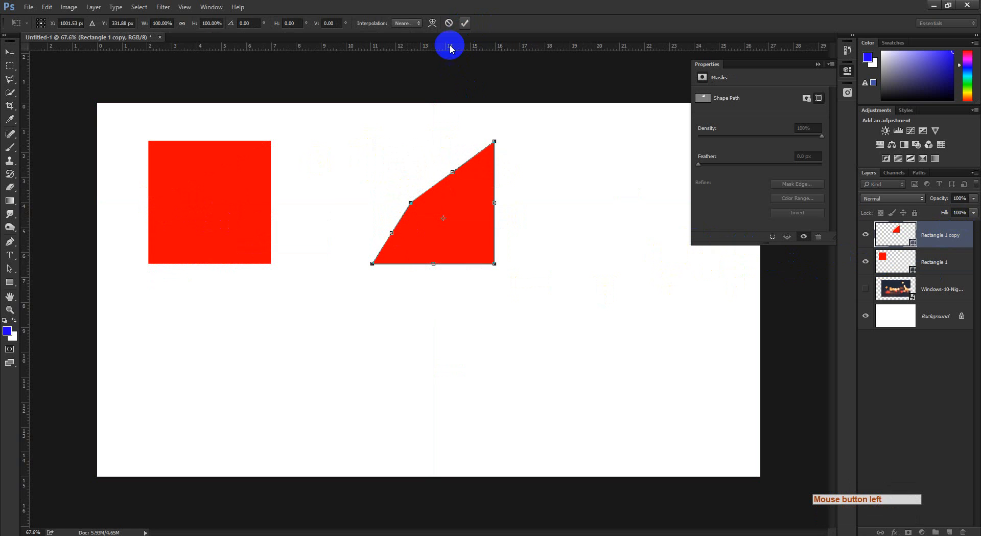
pyautogui.click(465, 22)
pyautogui.click(940, 258)
pyautogui.hotkey('ctrl', 't')
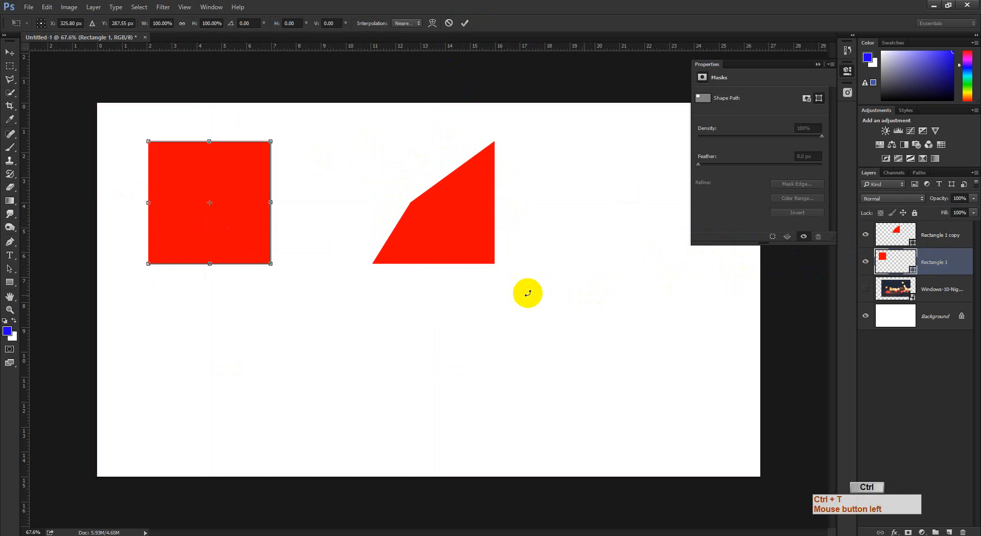
pyautogui.rightClick(233, 231)
pyautogui.click(250, 271)
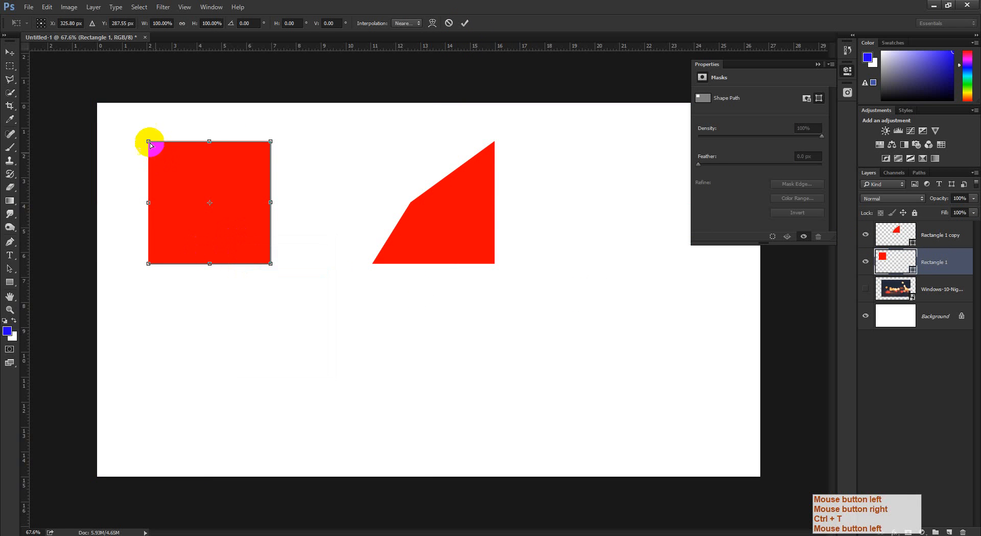
pyautogui.moveTo(149, 142)
pyautogui.mouseDown()
pyautogui.moveTo(191, 203)
pyautogui.moveTo(194, 235)
pyautogui.moveTo(193, 159)
pyautogui.moveTo(228, 154)
pyautogui.moveTo(155, 165)
pyautogui.moveTo(157, 156)
pyautogui.moveTo(225, 154)
pyautogui.moveTo(153, 158)
pyautogui.moveTo(156, 142)
pyautogui.mouseUp()
pyautogui.click(464, 23)
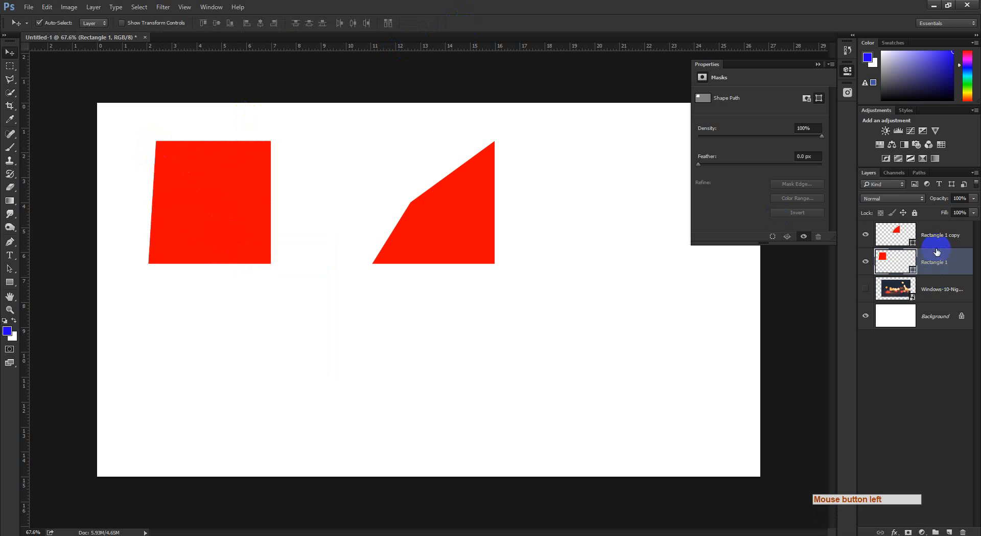
# Delete both rectangle layers and show the hidden night-lights photo layer
pyautogui.click(938, 264)
pyautogui.keyDown('shift'); pyautogui.click(940, 238); pyautogui.keyUp('shift')
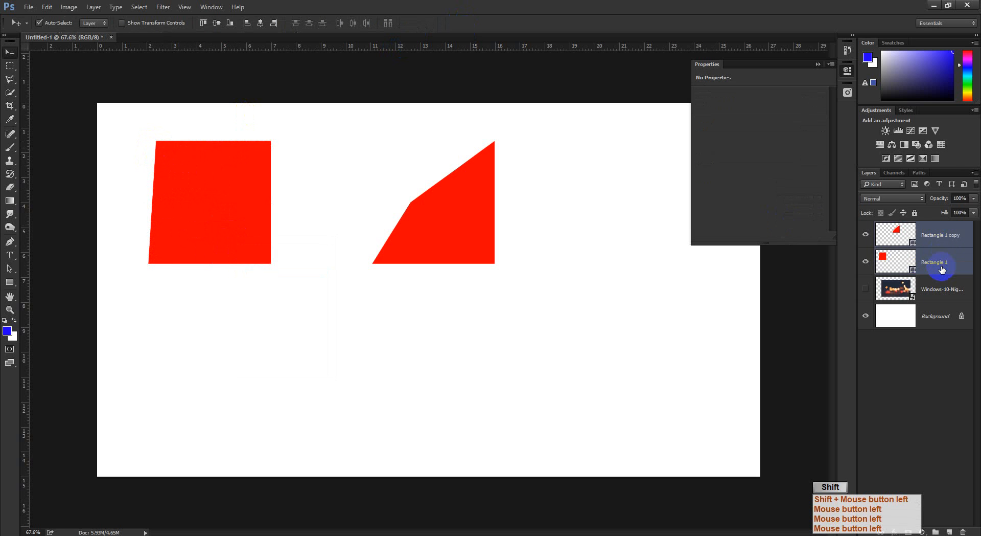
pyautogui.press('Delete')
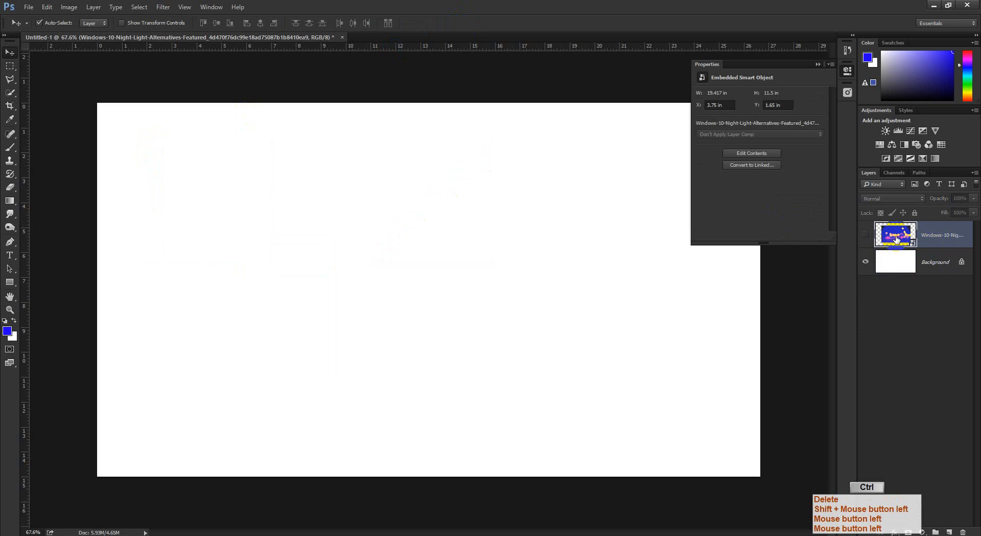
pyautogui.click(865, 234)
pyautogui.click(816, 65)
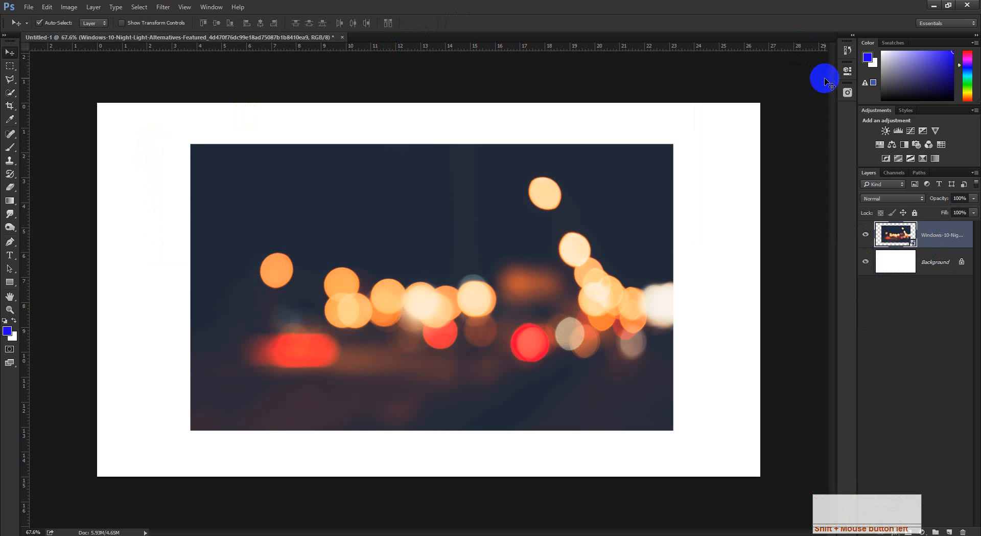
# Try transforming the photo by pulling its top-right corner inward and then outward, and cancel the transformation
pyautogui.hotkey('ctrl', 't')
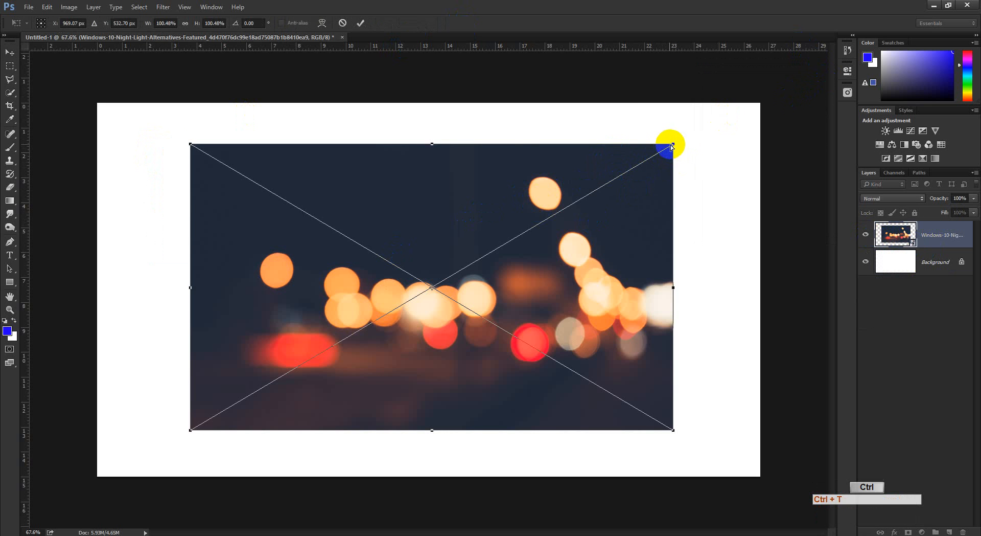
pyautogui.moveTo(675, 145)
pyautogui.mouseDown()
pyautogui.moveTo(449, 270)
pyautogui.moveTo(401, 317)
pyautogui.moveTo(660, 146)
pyautogui.mouseUp()
pyautogui.rightClick(546, 202)
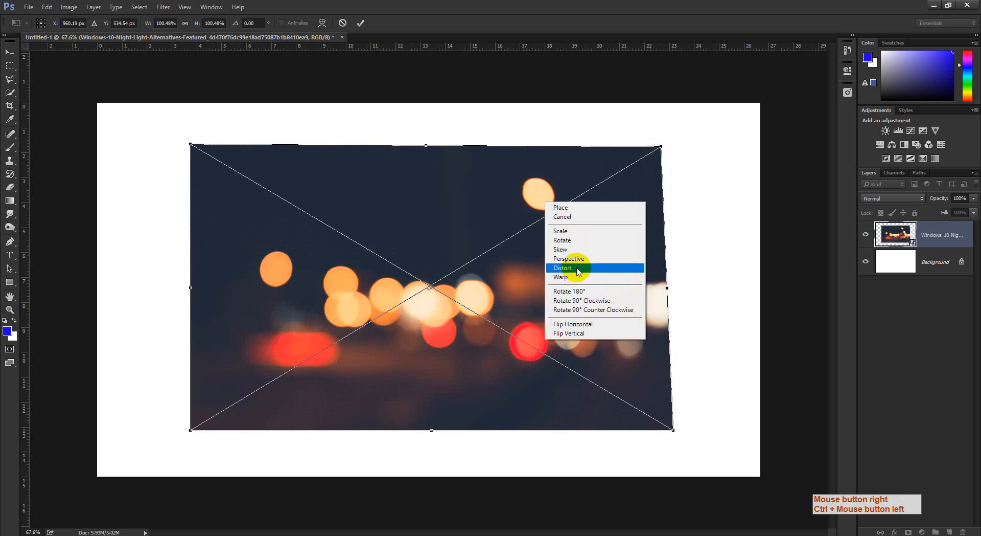
pyautogui.click(663, 156)
pyautogui.rightClick(578, 221)
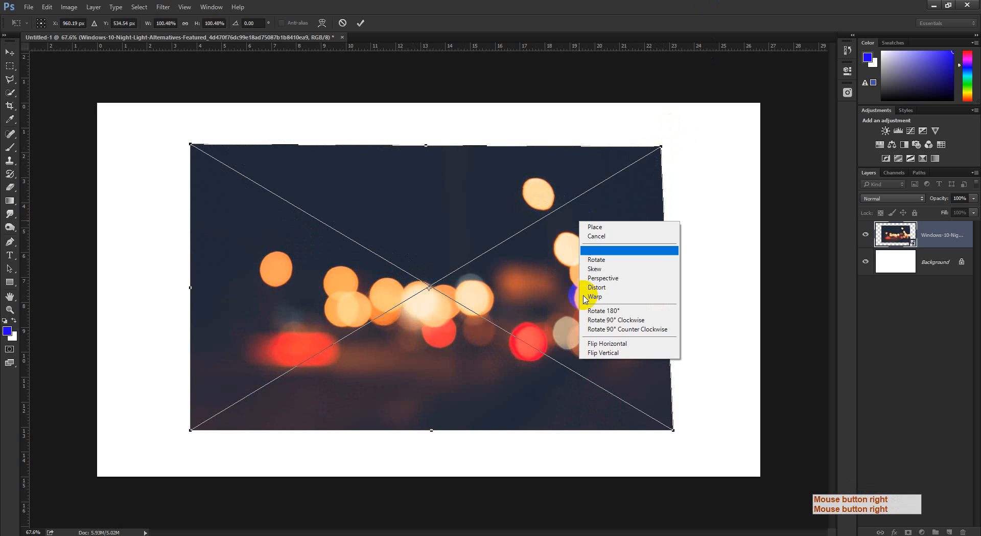
pyautogui.click(587, 293)
pyautogui.click(661, 154)
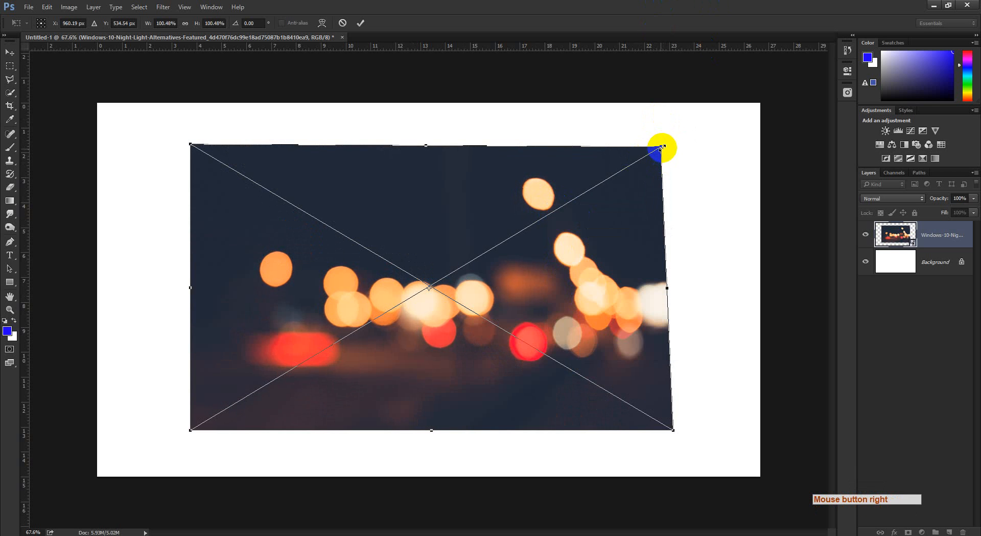
pyautogui.moveTo(660, 148); pyautogui.dragTo(673, 133)
pyautogui.click(342, 23)
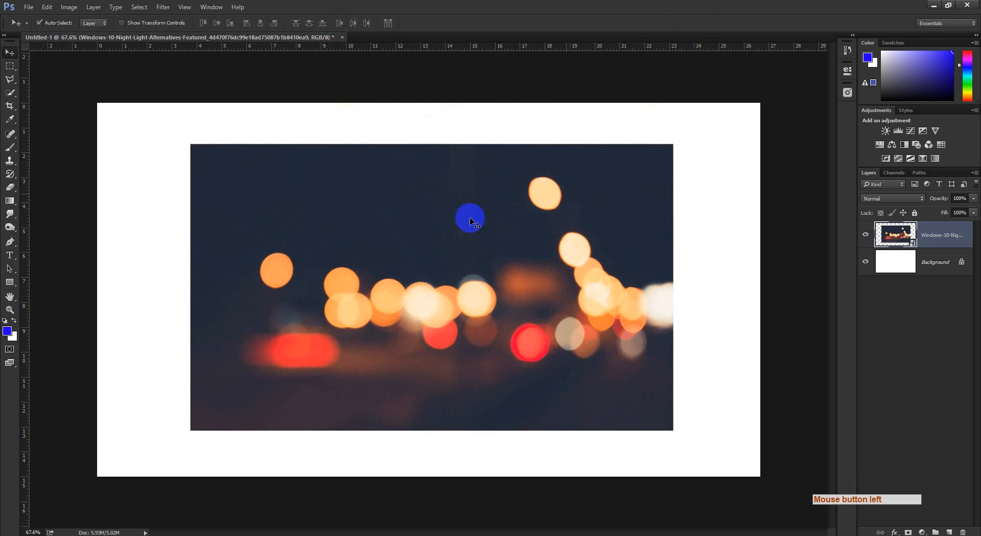
pyautogui.hotkey('ctrl', 't')
pyautogui.rightClick(489, 214)
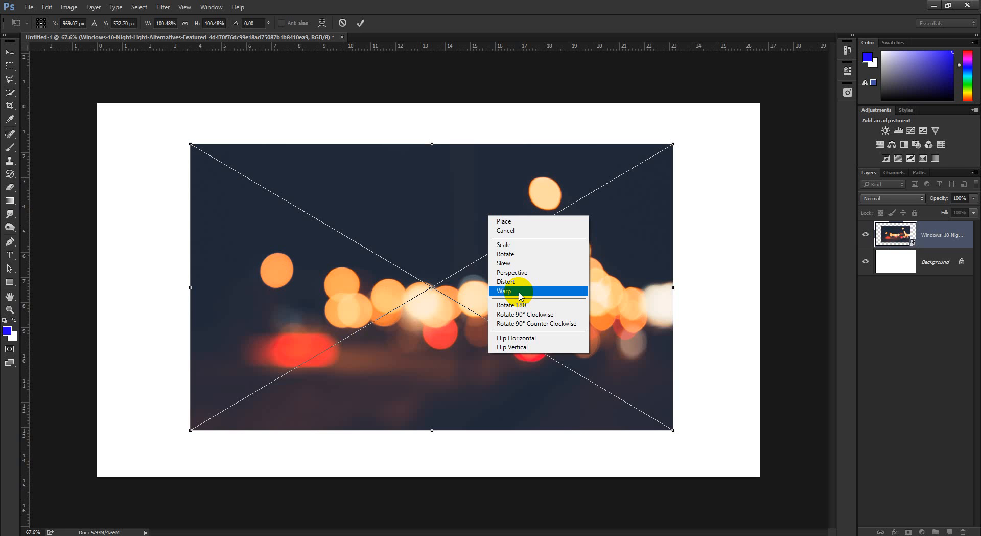
pyautogui.click(602, 4)
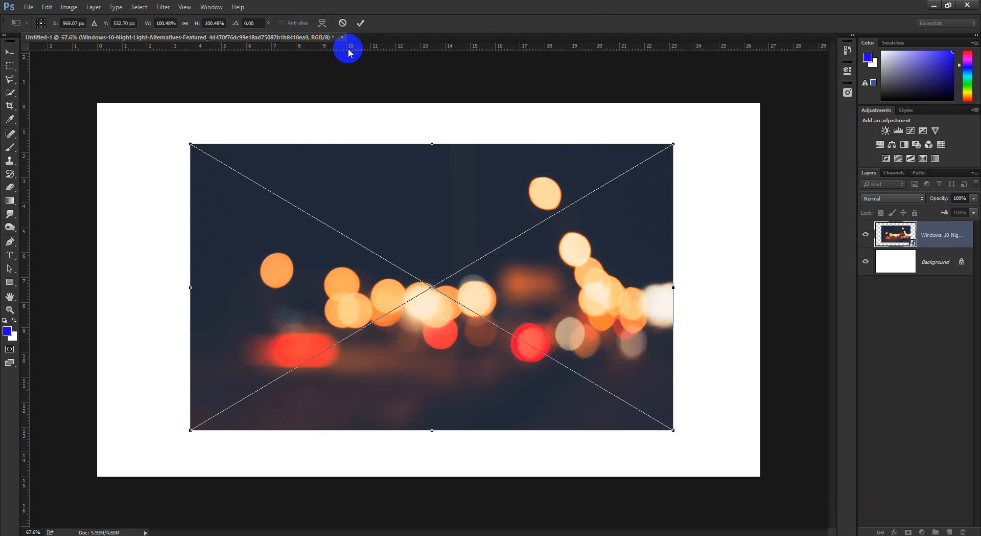
pyautogui.click(322, 23)
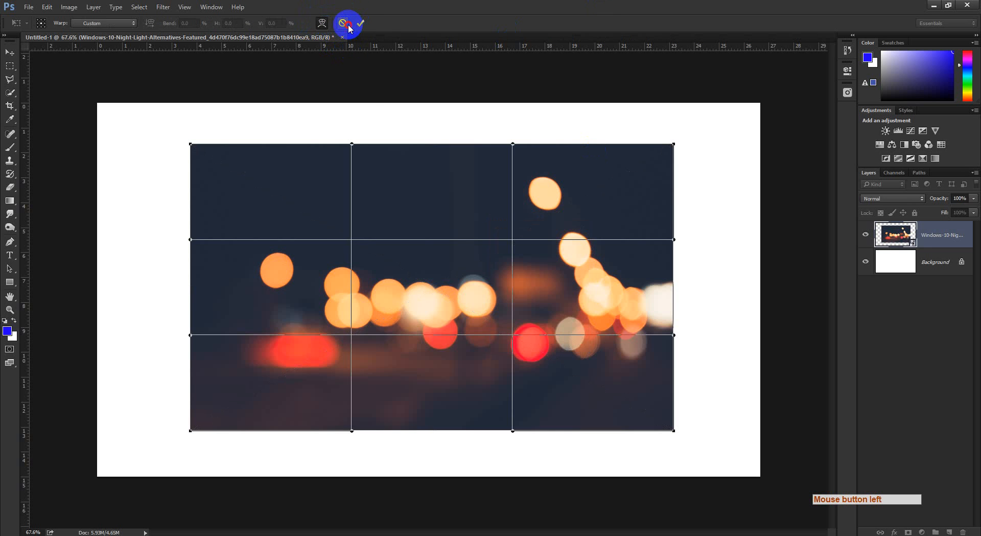
pyautogui.click(343, 23)
# Try a custom warp on the photo, curving its top edge downward and its bottom edge upward, and undo it
pyautogui.hotkey('ctrl', 't')
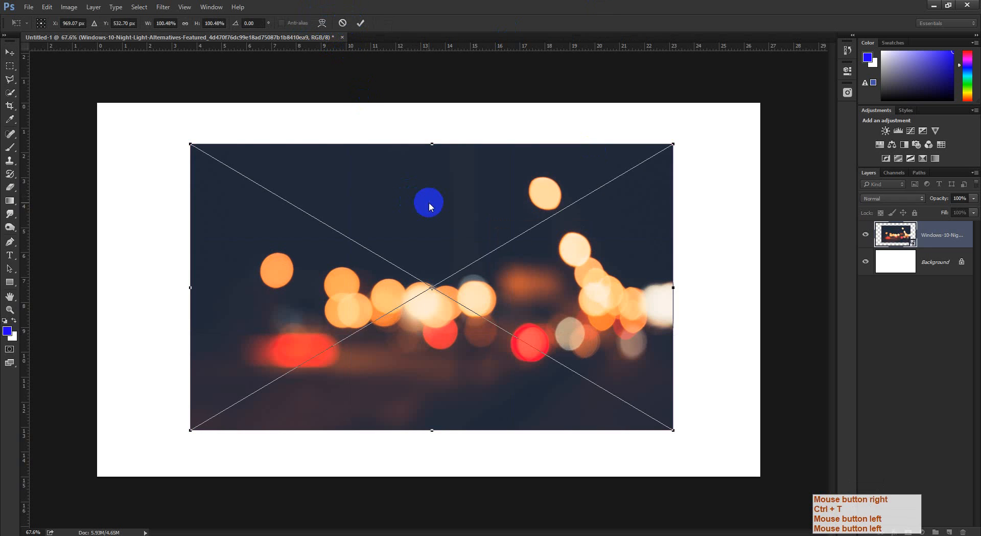
pyautogui.rightClick(429, 202)
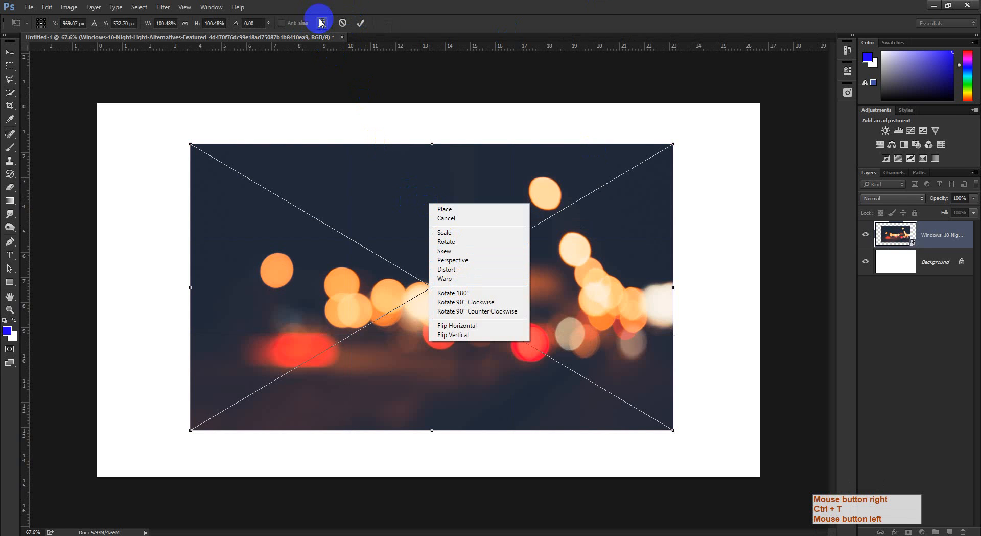
pyautogui.click(448, 280)
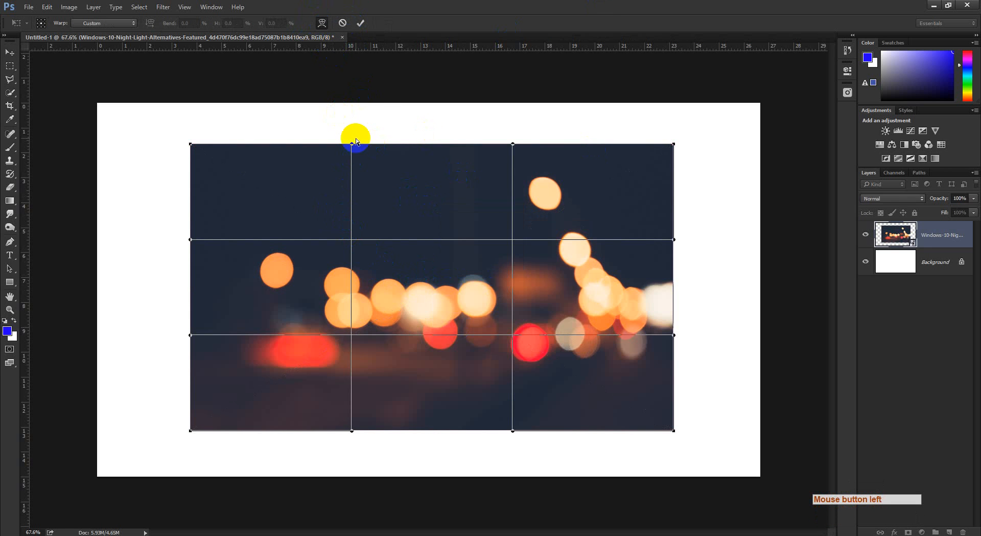
pyautogui.moveTo(353, 146); pyautogui.dragTo(319, 323)
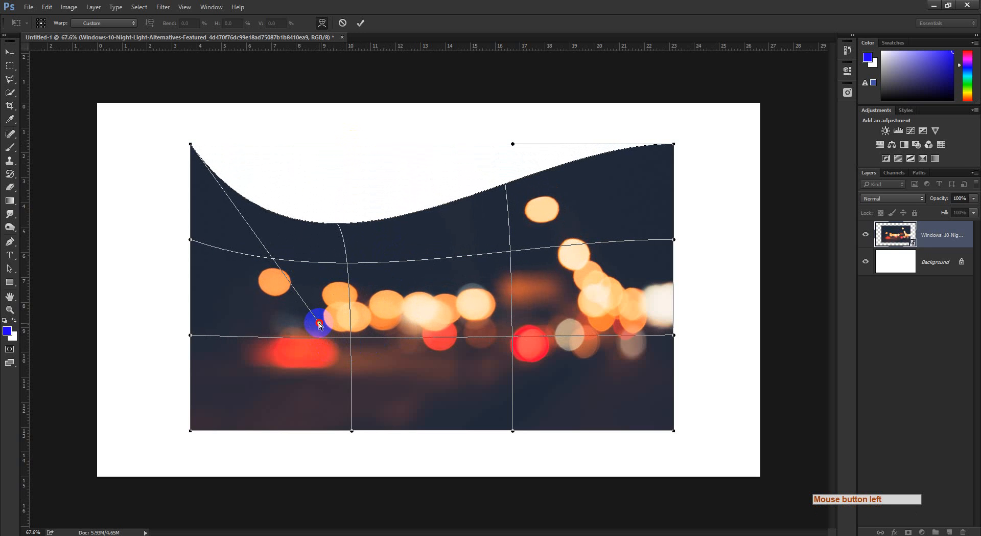
pyautogui.moveTo(513, 434); pyautogui.dragTo(408, 271)
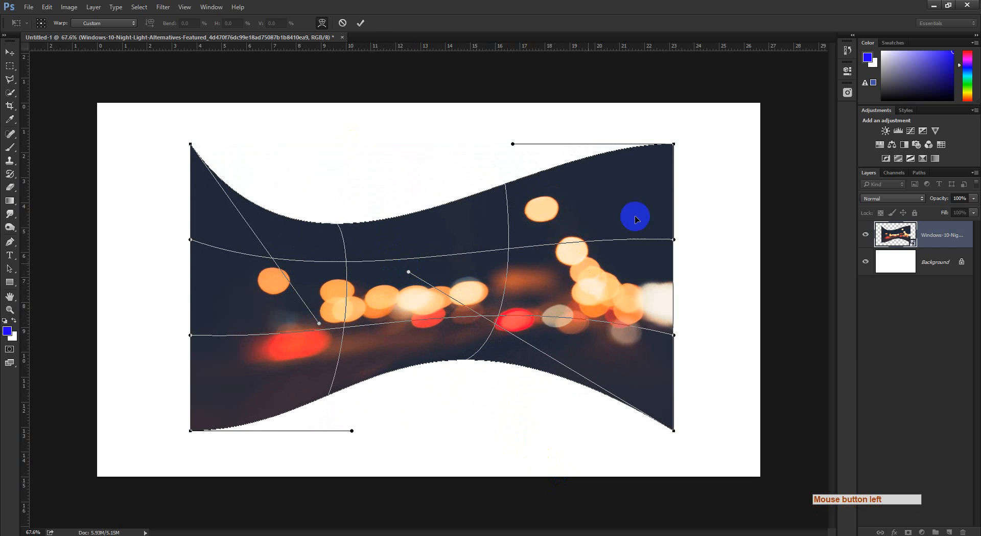
pyautogui.click(361, 22)
pyautogui.hotkey('ctrl', 'space')
pyautogui.moveTo(427, 240); pyautogui.dragTo(414, 261)
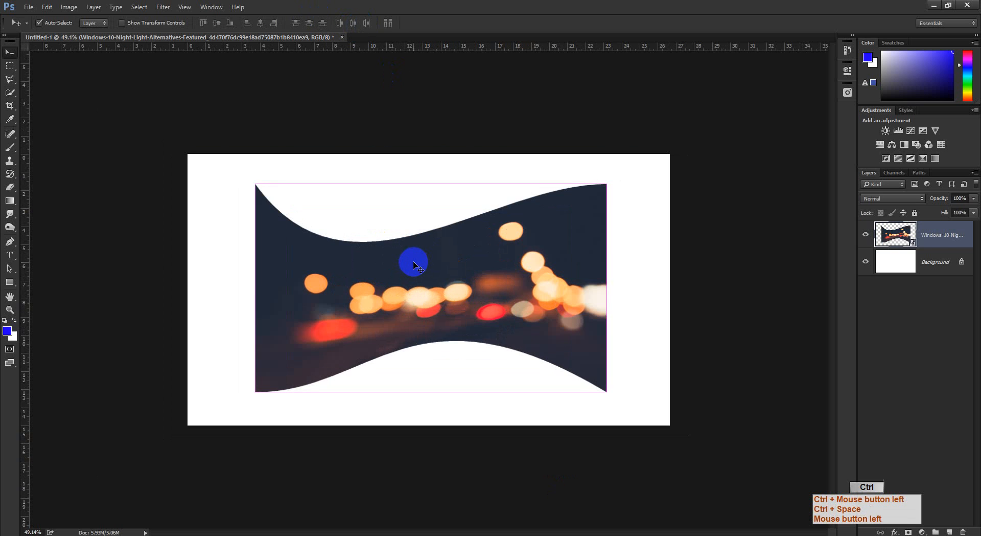
pyautogui.hotkey('ctrl', 'alt', 'z')
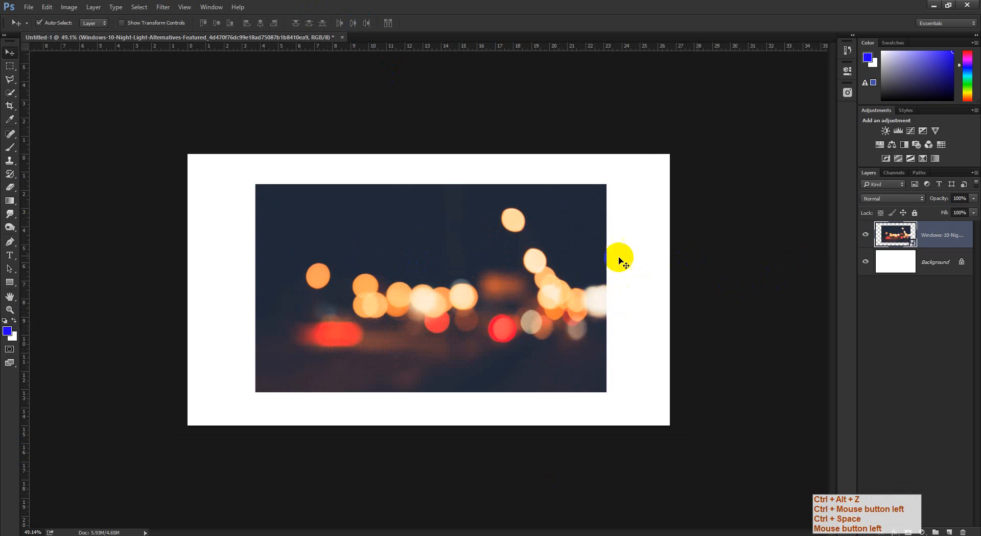
pyautogui.hotkey('ctrl', 't')
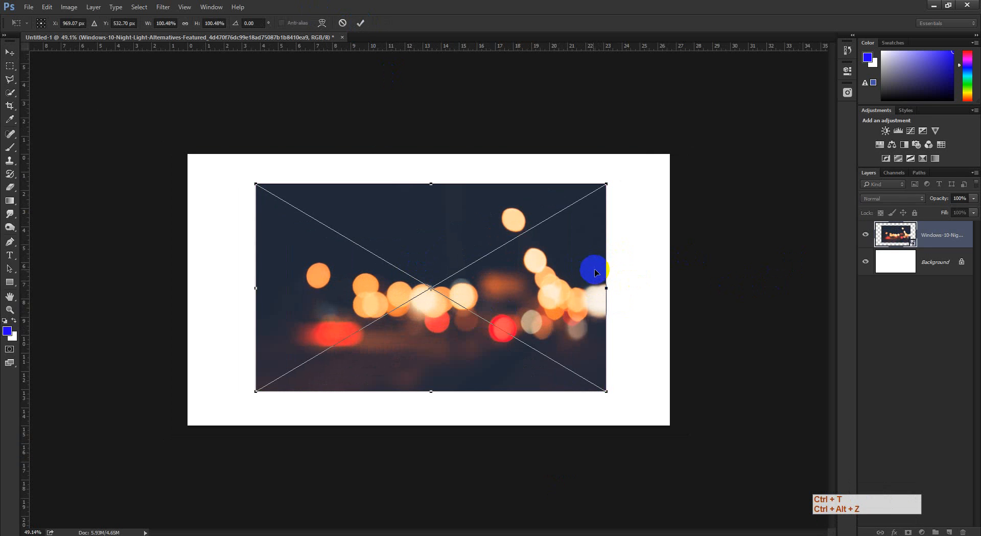
pyautogui.click(322, 23)
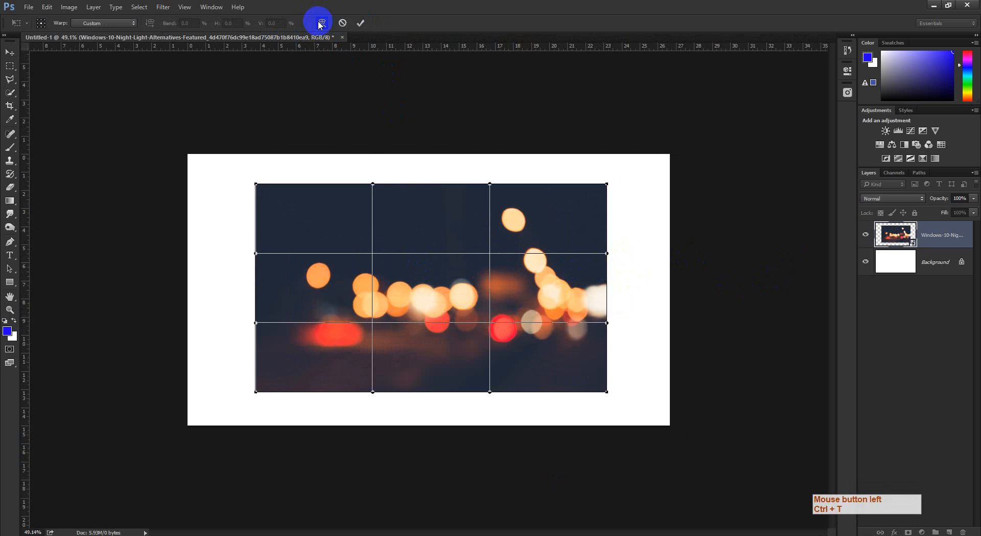
pyautogui.click(343, 23)
pyautogui.click(963, 323)
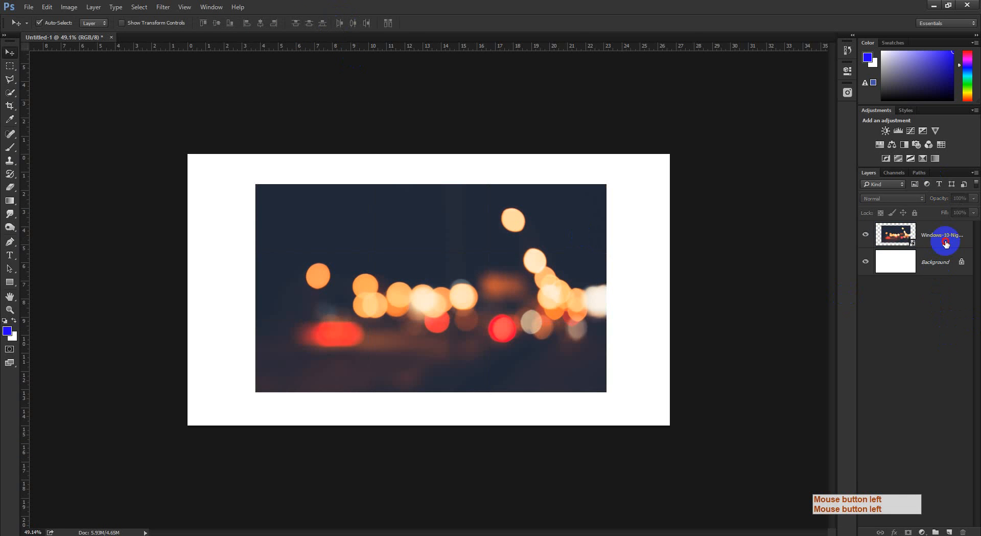
pyautogui.click(942, 238)
pyautogui.hotkey('ctrl', 'r')
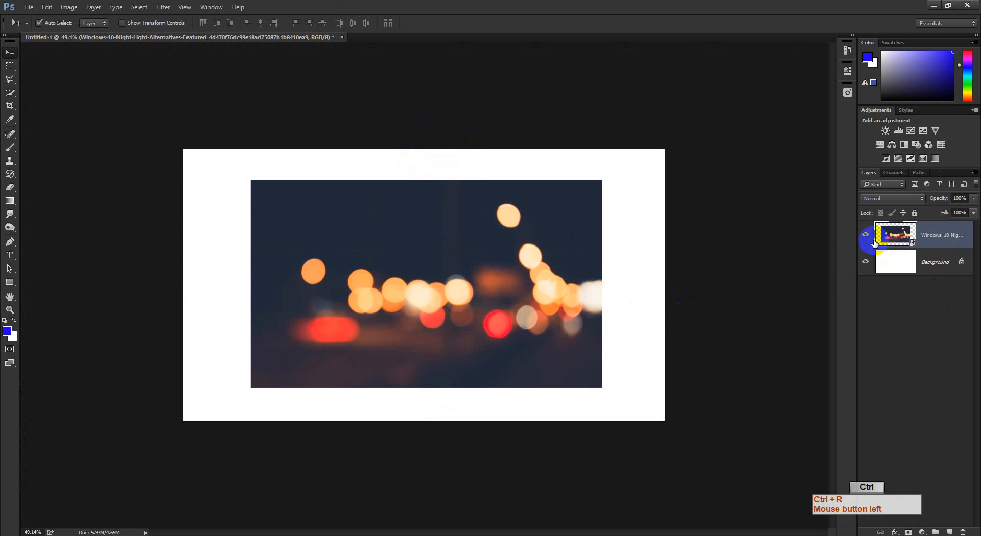
# Apply the Flag warp style to the night-lights photo
pyautogui.hotkey('ctrl', 't')
pyautogui.moveTo(466, 263); pyautogui.dragTo(506, 254)
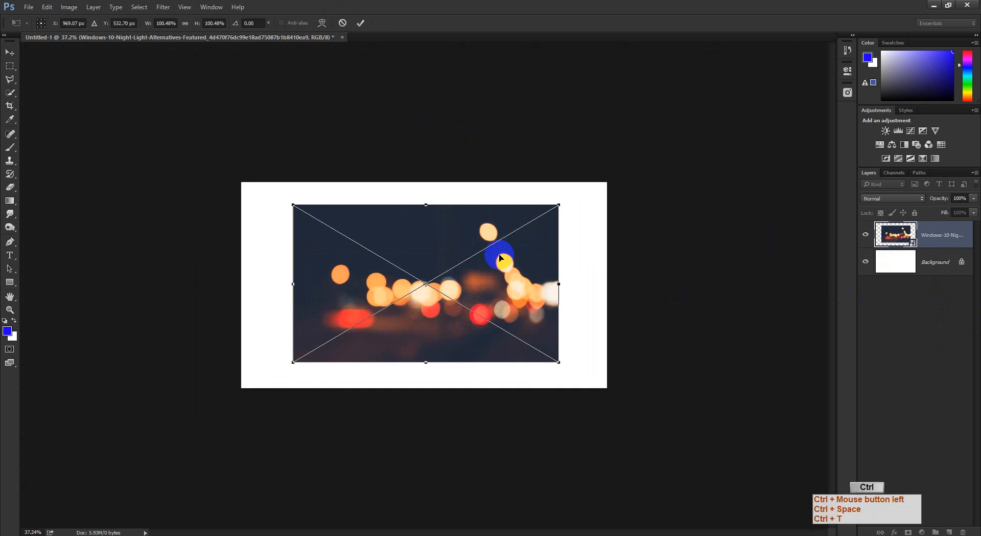
pyautogui.hotkey('ctrl', 'r')
pyautogui.click(323, 23)
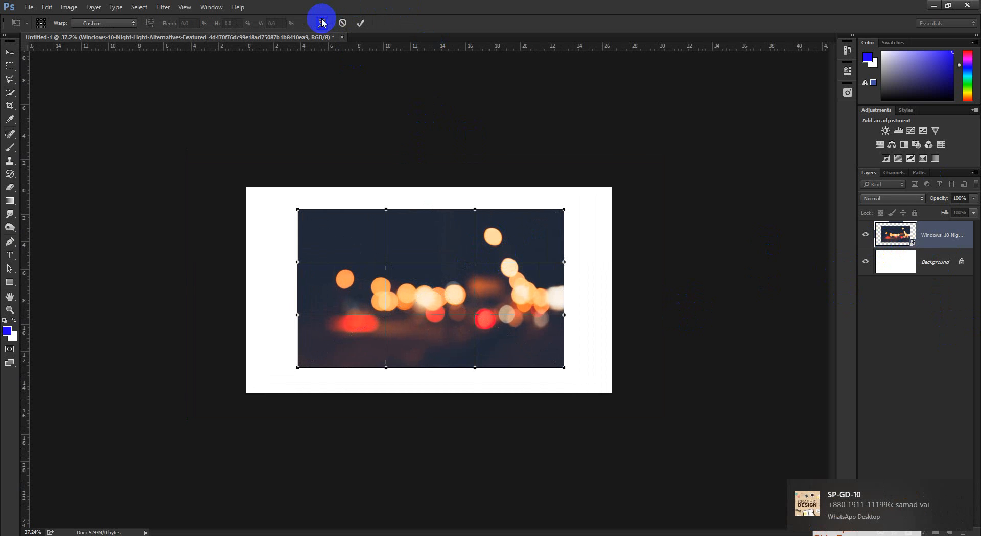
pyautogui.click(110, 24)
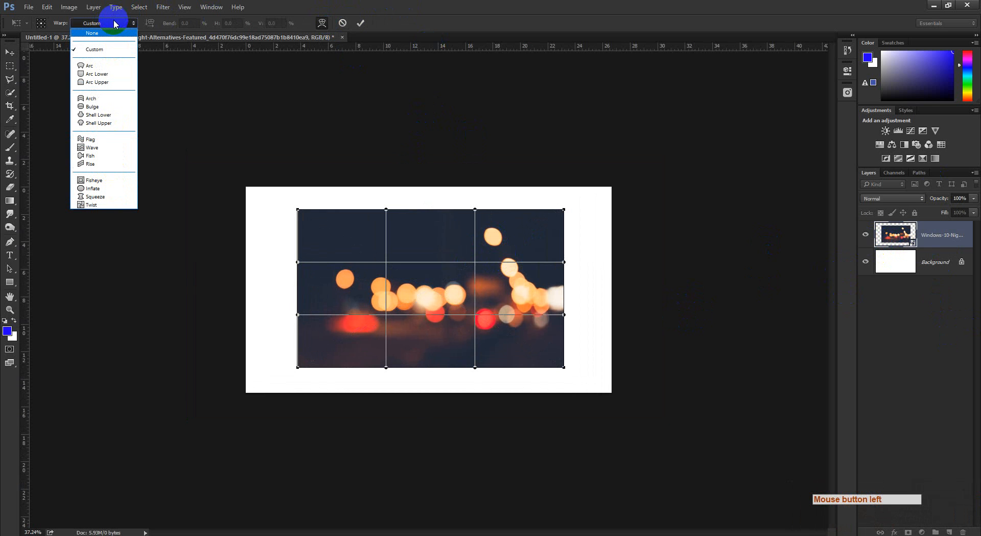
pyautogui.click(93, 142)
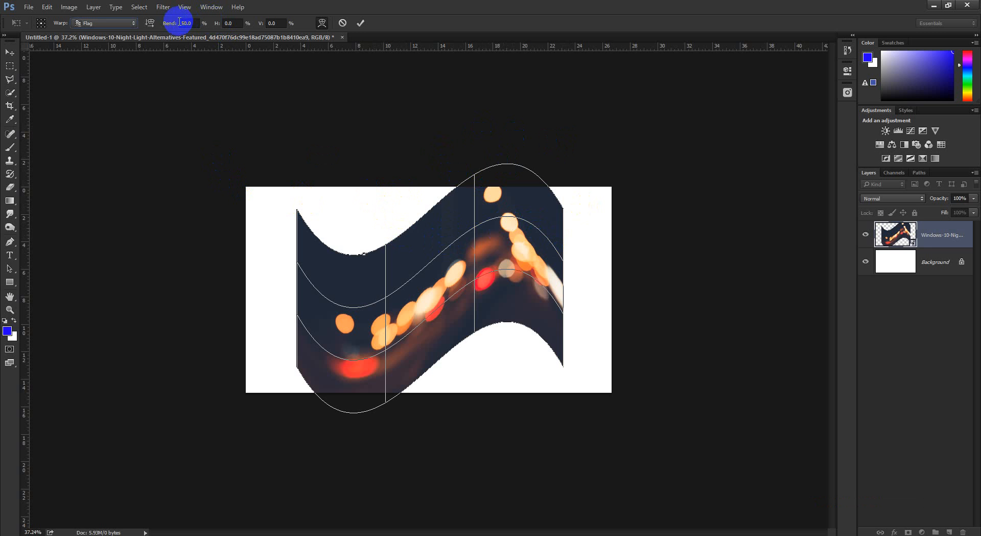
# Set the flag warp's bend to 15% and commit the transformation
pyautogui.moveTo(171, 26); pyautogui.dragTo(20, 31)
pyautogui.click(463, 246)
pyautogui.click(210, 171)
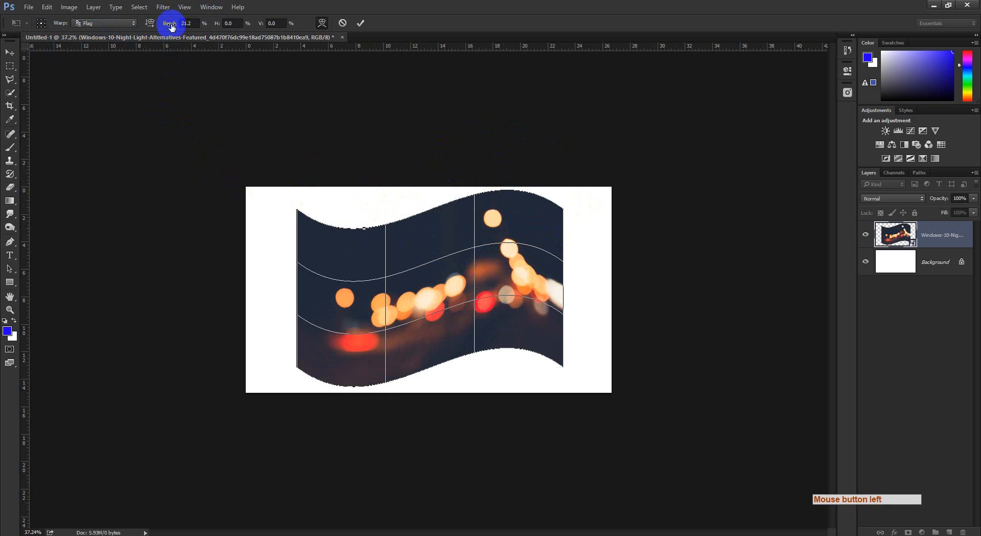
pyautogui.click(150, 25)
pyautogui.write('15')
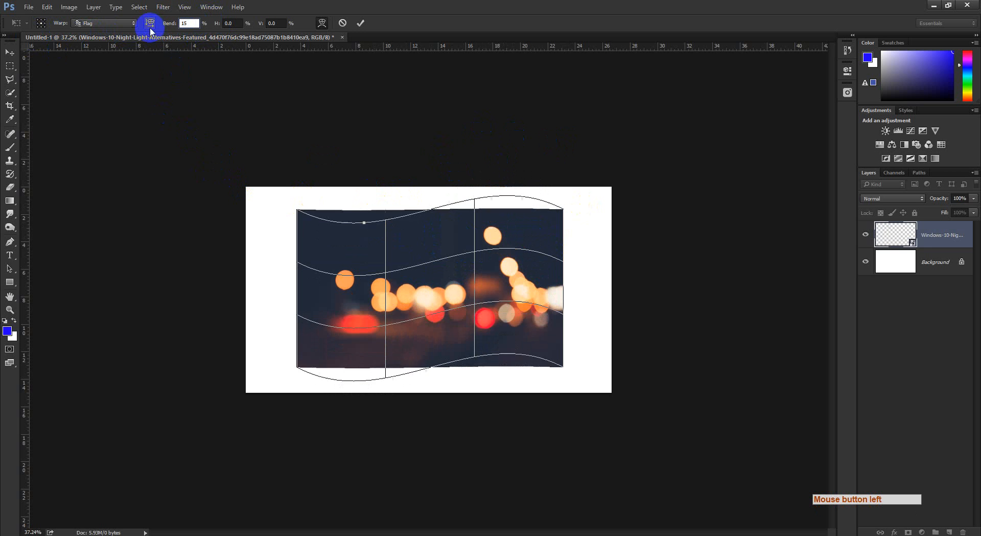
pyautogui.click(362, 23)
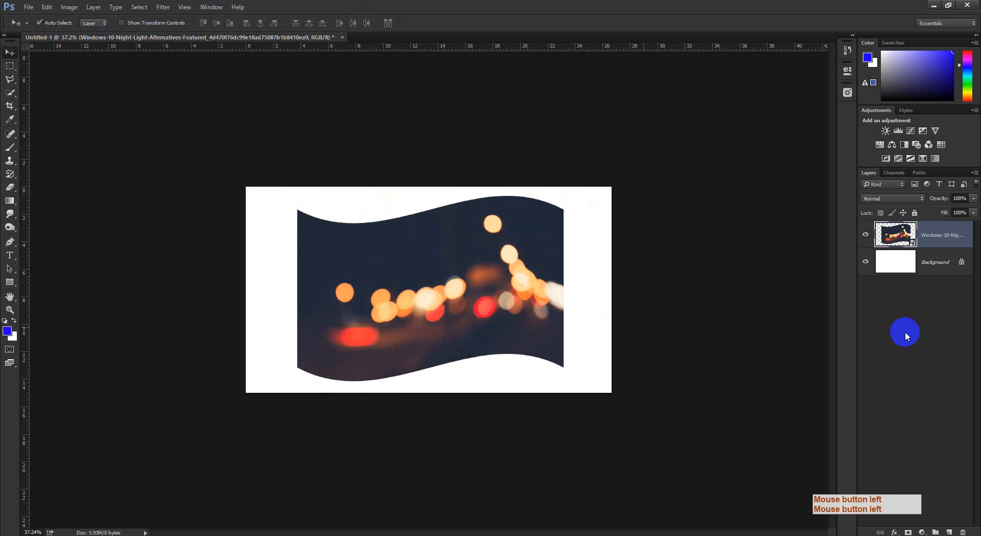
# Hide the photo layer and draw a red rounded rectangle about 1212 × 651 px with a 35 px radius on the canvas
pyautogui.click(873, 244)
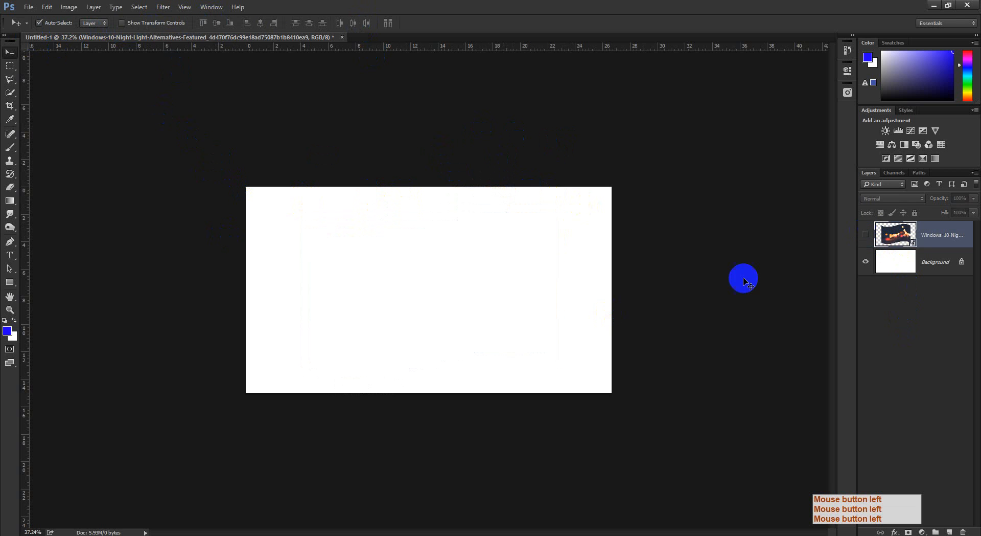
pyautogui.click(10, 281)
pyautogui.moveTo(322, 221); pyautogui.dragTo(550, 344)
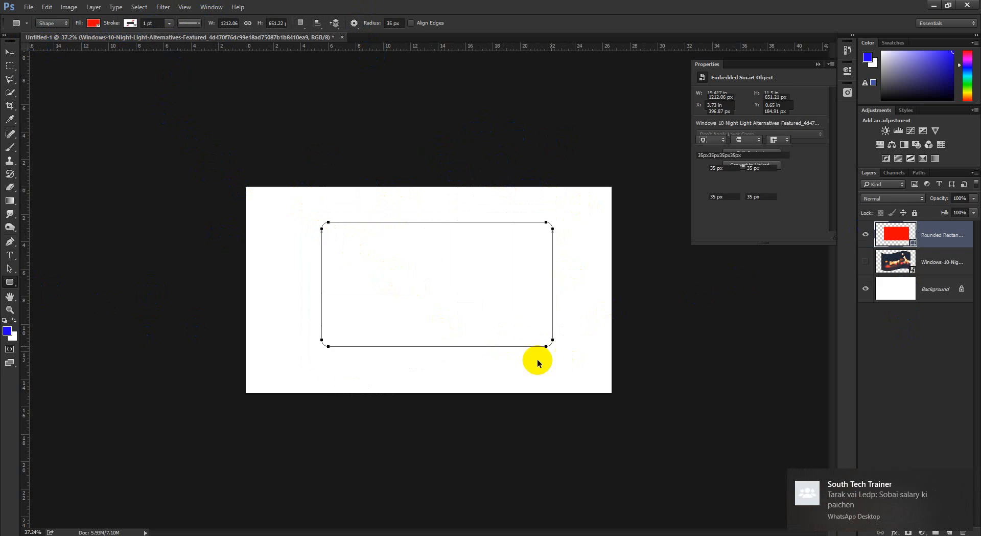
# Undo the rounded rectangle and draw a red square-cornered rectangle about 1145 × 606 px on the canvas
pyautogui.hotkey('ctrl', 'z')
pyautogui.rightClick(10, 281)
pyautogui.click(38, 277)
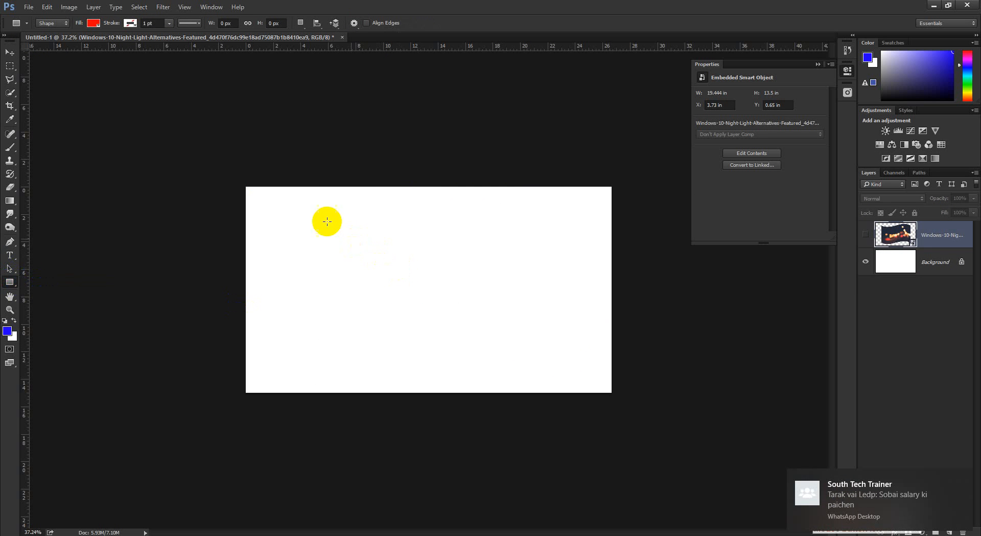
pyautogui.moveTo(326, 221); pyautogui.dragTo(544, 336)
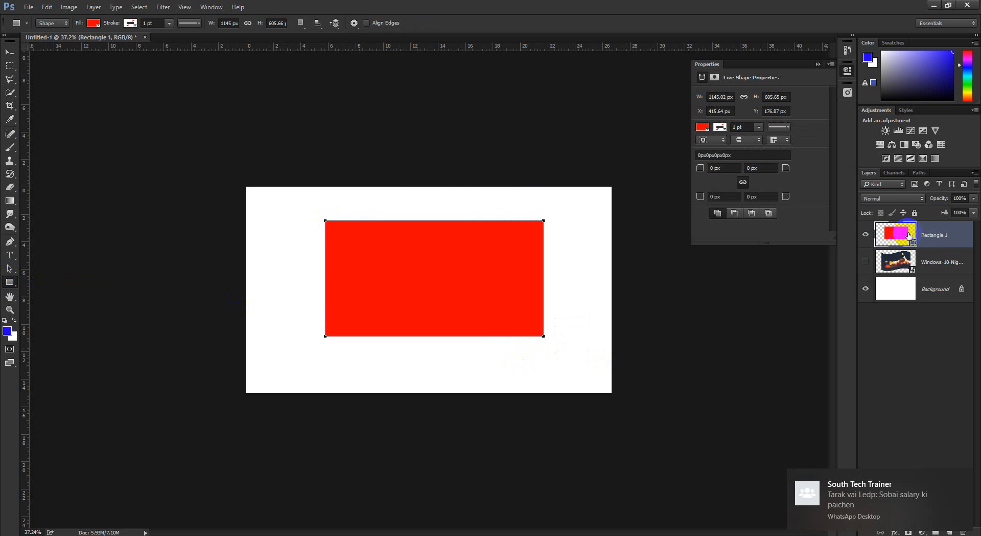
# Recolor the rectangle's fill to dark green, #056a22
pyautogui.doubleClick(913, 243)
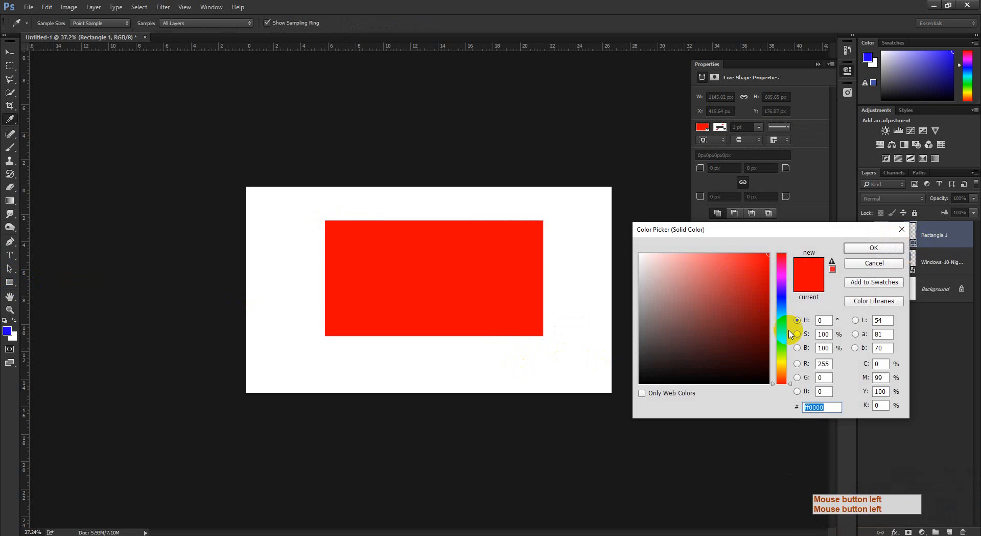
pyautogui.click(776, 329)
pyautogui.click(789, 354)
pyautogui.click(763, 329)
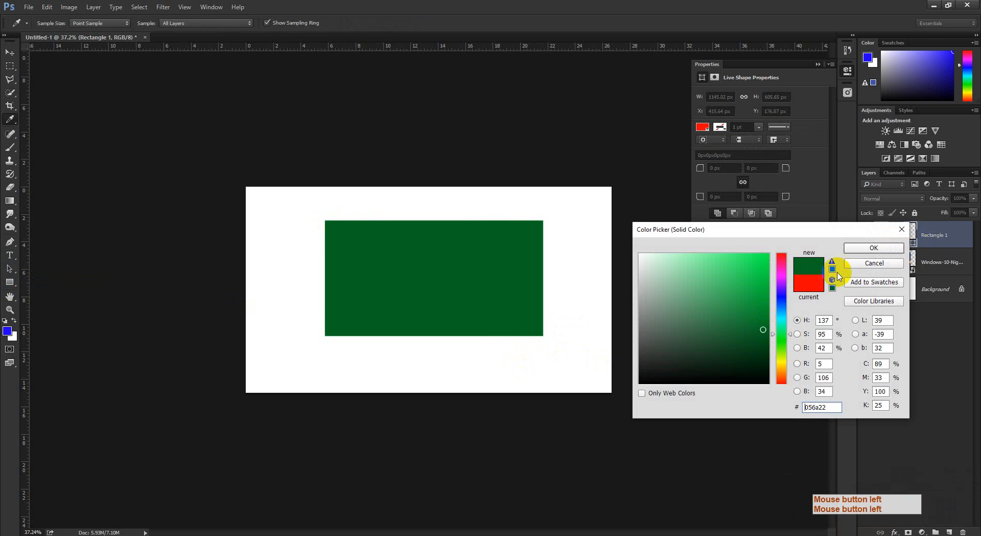
pyautogui.click(863, 249)
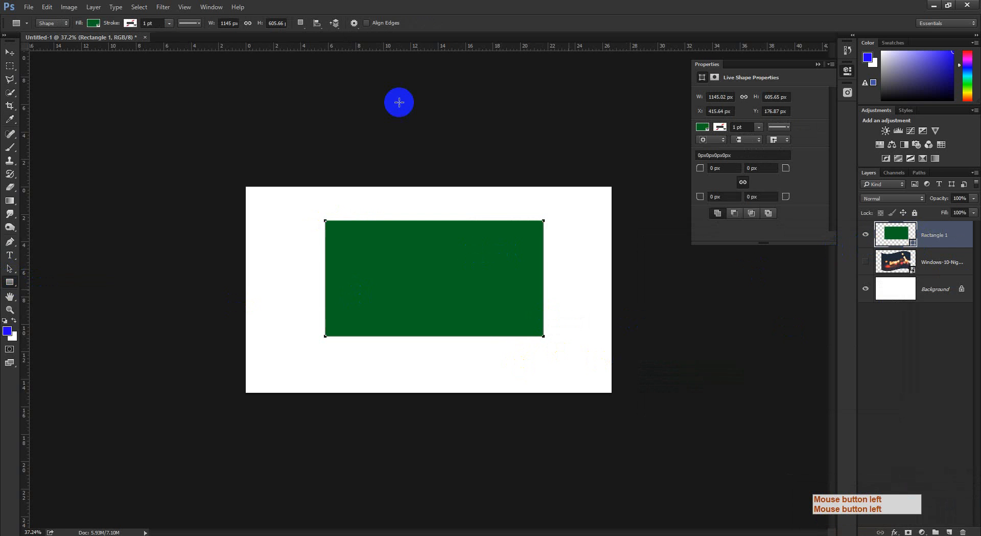
# Warp the green rectangle with the Flag style
pyautogui.click(488, 282)
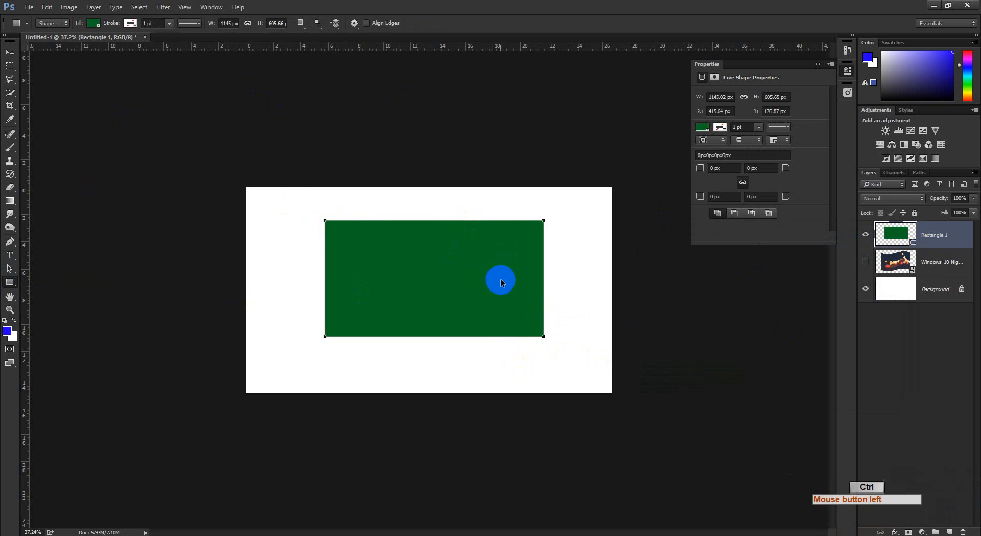
pyautogui.hotkey('ctrl', 't')
pyautogui.click(362, 23)
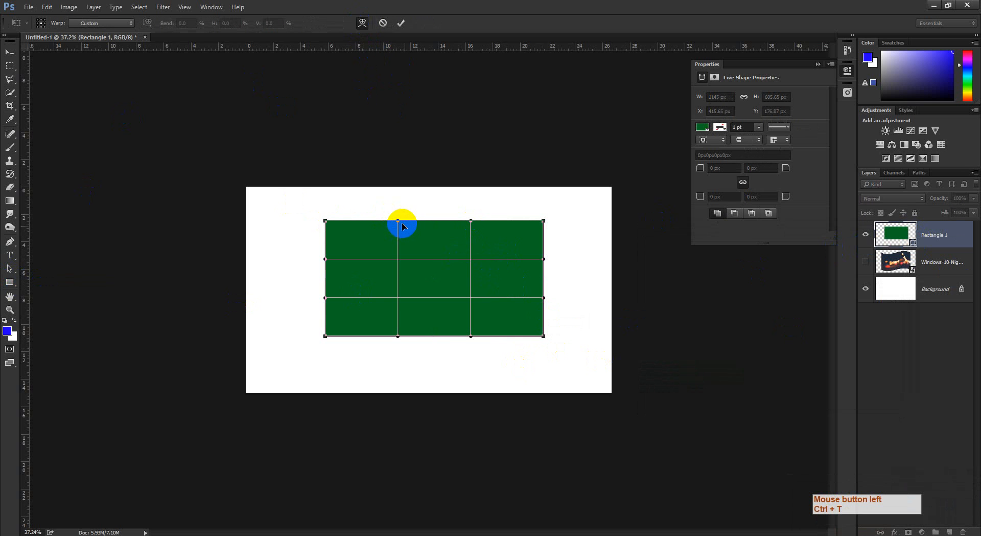
pyautogui.click(106, 25)
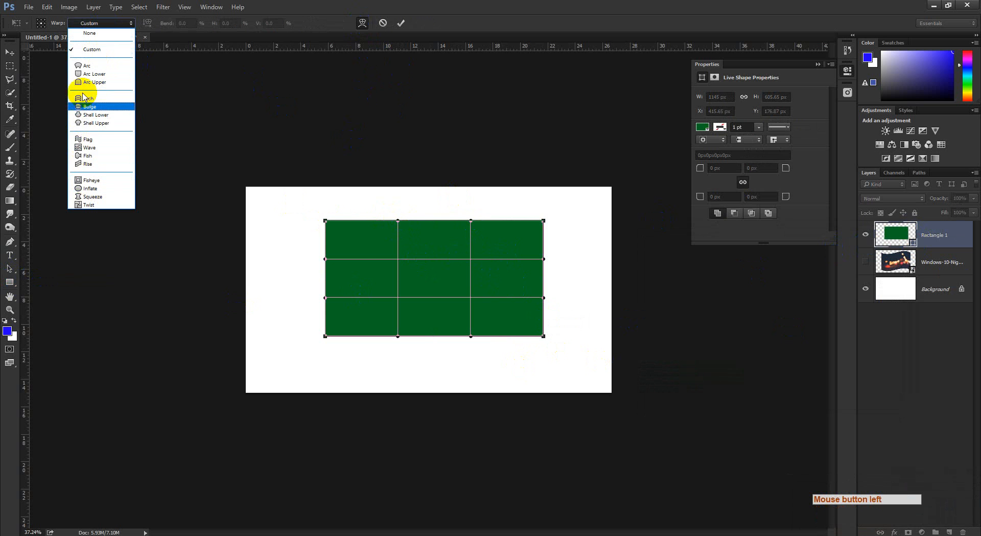
pyautogui.click(86, 140)
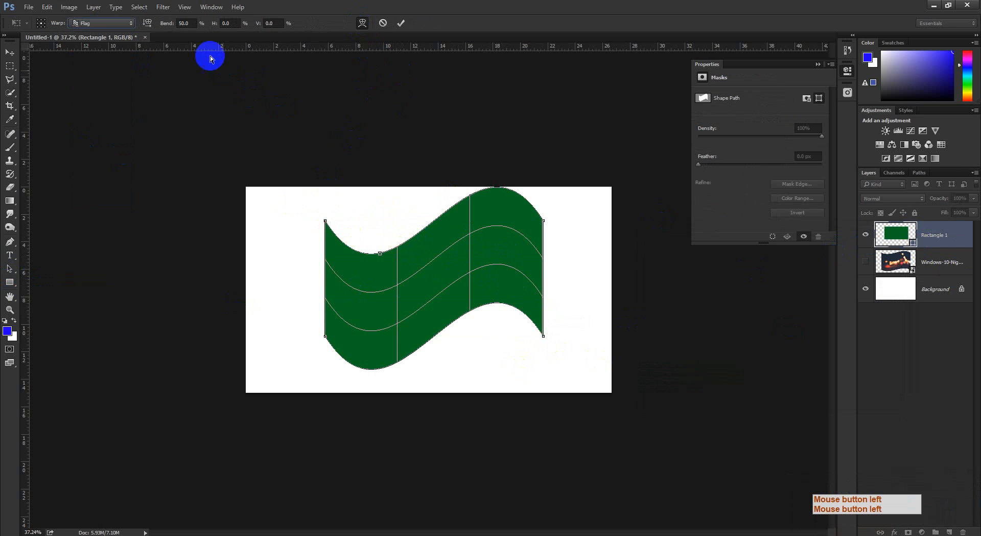
# Reduce the flag warp's bend to about 19% and commit it, accepting the conversion of the live shape to a regular path
pyautogui.moveTo(171, 23)
pyautogui.mouseDown()
pyautogui.moveTo(38, 26)
pyautogui.moveTo(168, 23)
pyautogui.mouseUp()
pyautogui.click(187, 21)
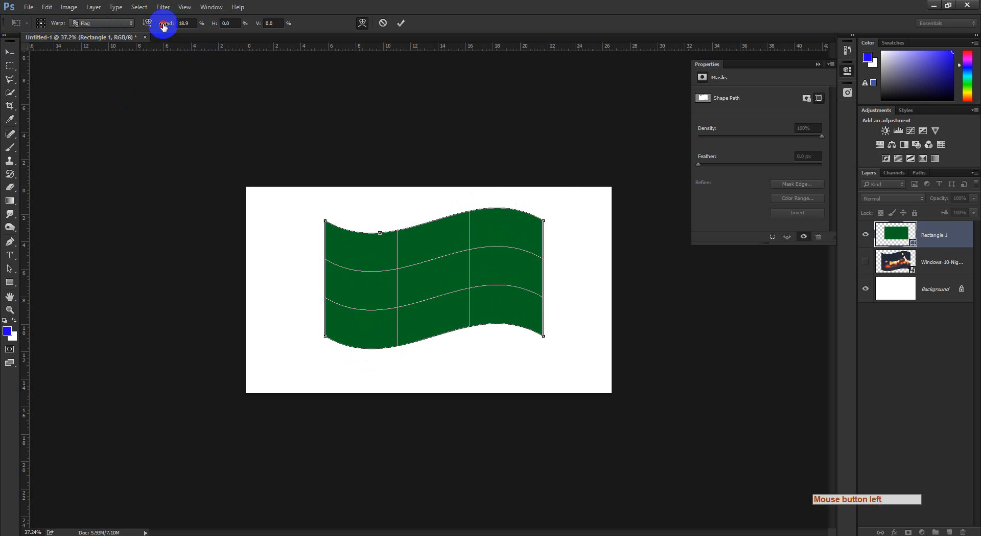
pyautogui.click(401, 23)
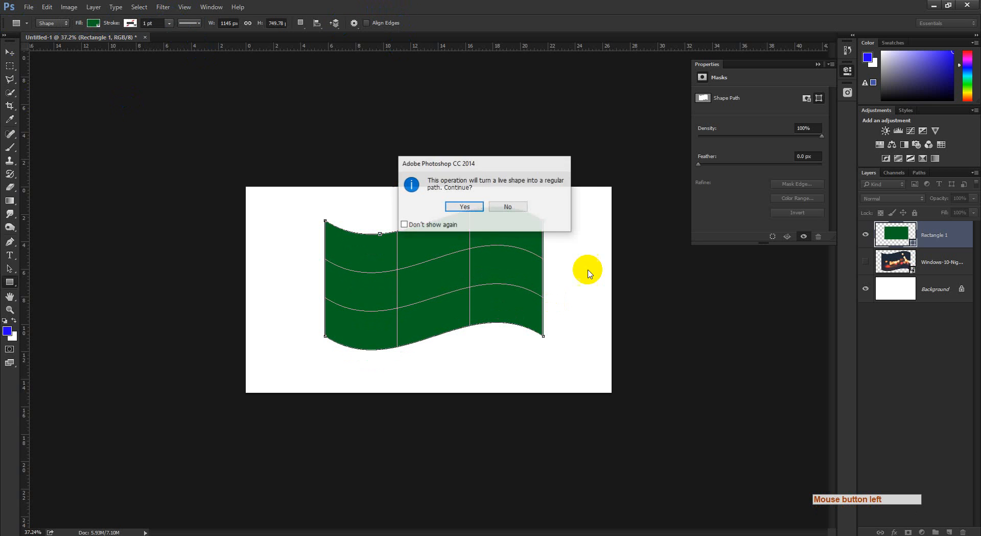
pyautogui.click(465, 215)
pyautogui.click(900, 324)
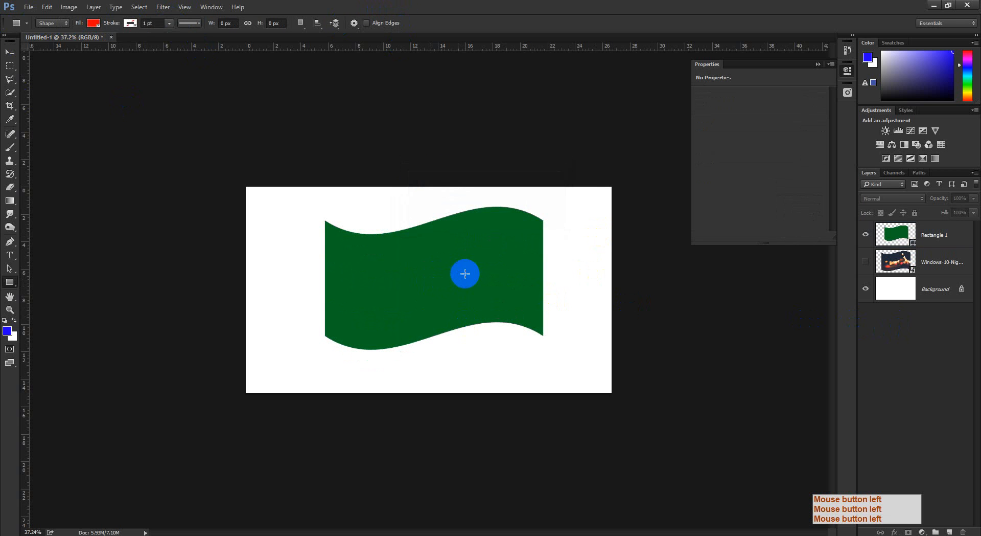
# Undo the flag warp on the green rectangle
pyautogui.hotkey('ctrl', 'space')
pyautogui.moveTo(445, 284); pyautogui.dragTo(488, 272)
pyautogui.hotkey('ctrl', 'space')
pyautogui.click(946, 237)
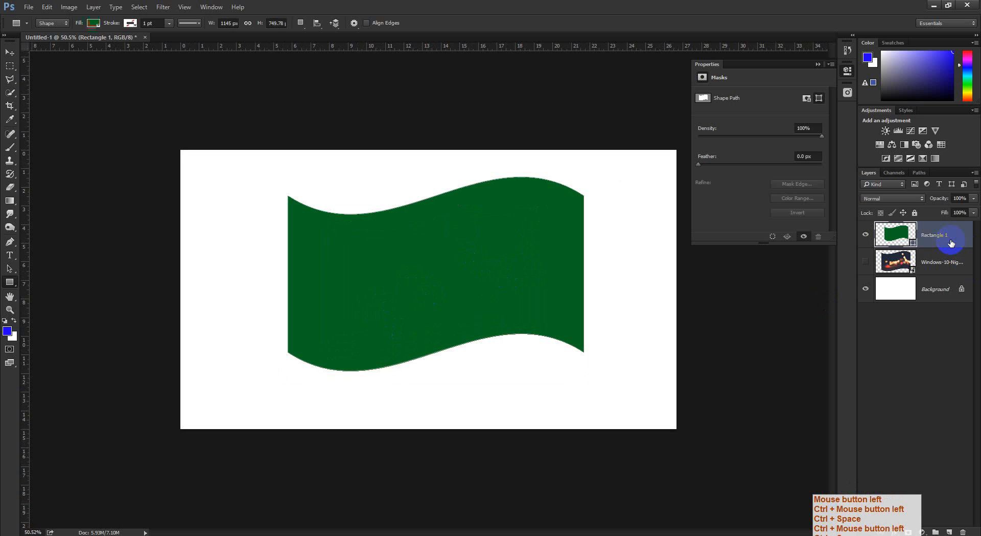
pyautogui.hotkey('ctrl', 'z')
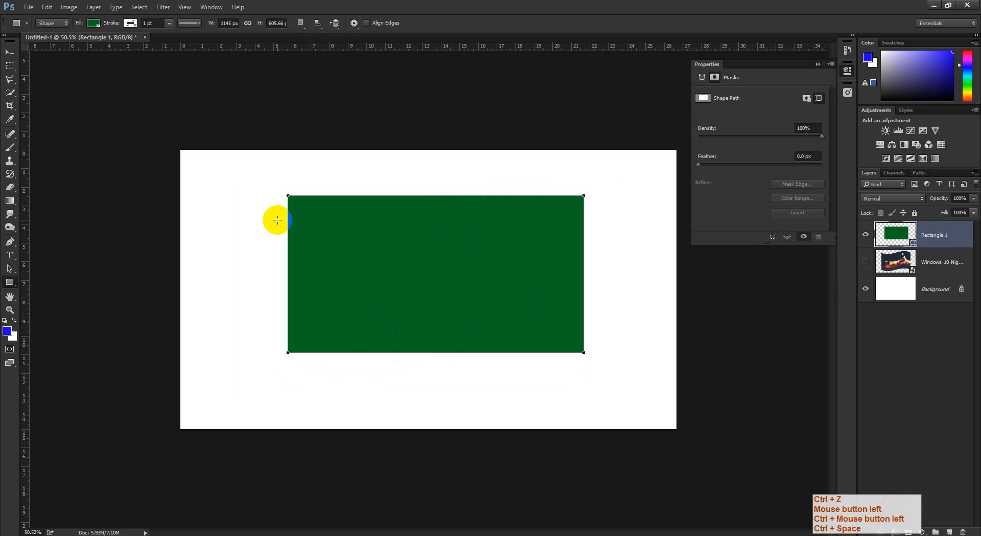
# Try the Wave and Fish warp styles on the green rectangle
pyautogui.hotkey('ctrl', 't')
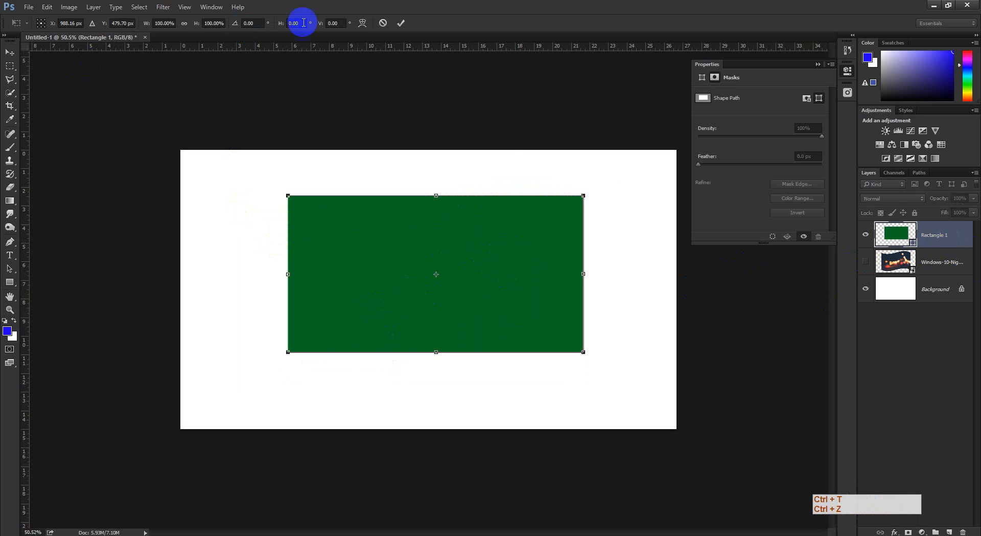
pyautogui.click(359, 24)
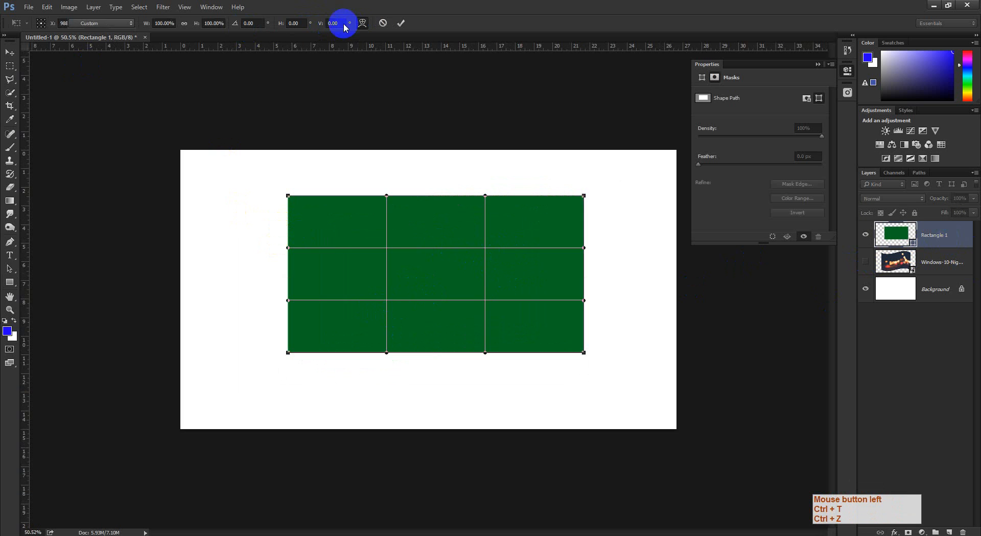
pyautogui.click(98, 27)
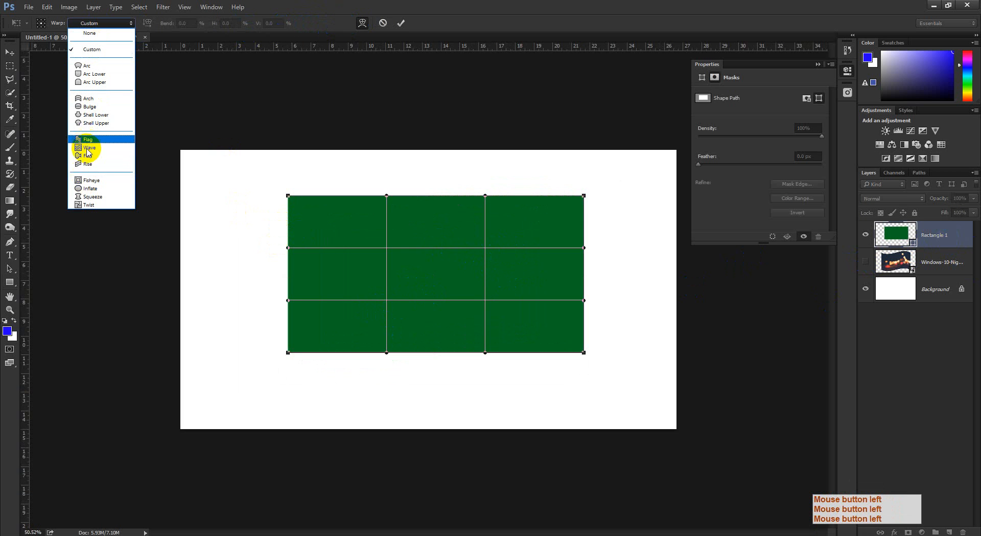
pyautogui.click(88, 148)
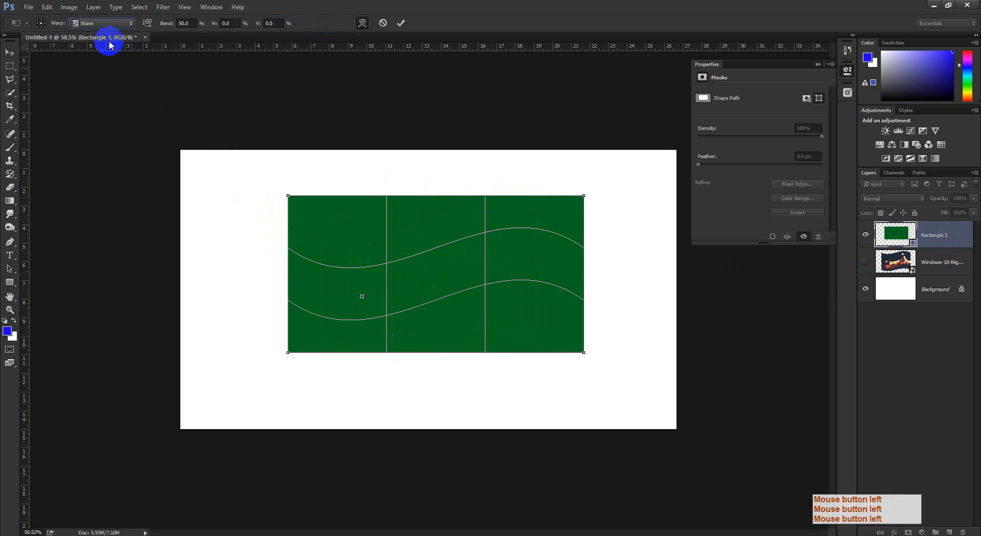
pyautogui.click(97, 23)
pyautogui.click(85, 158)
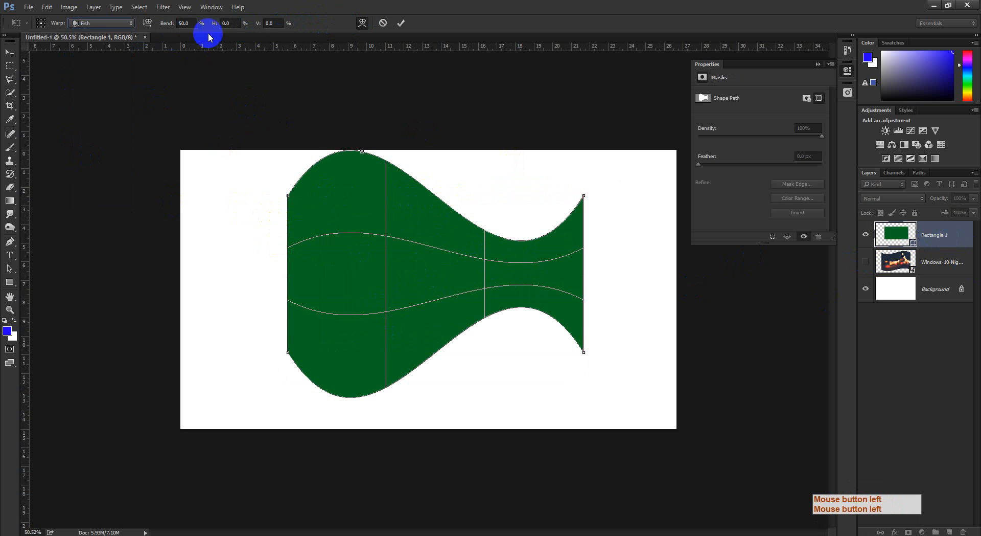
# Try the Fish warp with 55.5% bend, 45.7% horizontal and -13.6% vertical distortion and switched orientation, and cancel the transformation
pyautogui.moveTo(213, 25); pyautogui.dragTo(500, 205)
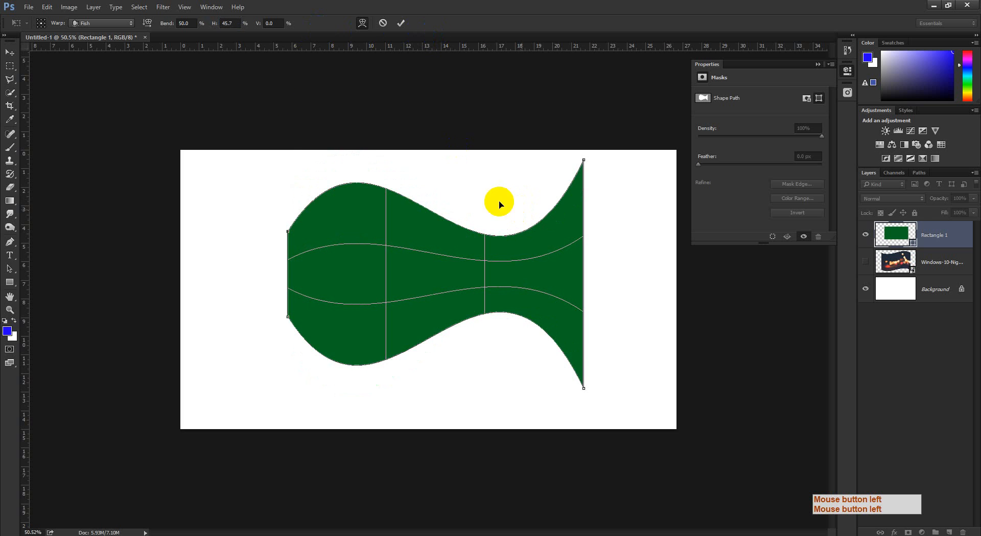
pyautogui.moveTo(259, 28); pyautogui.dragTo(260, 74)
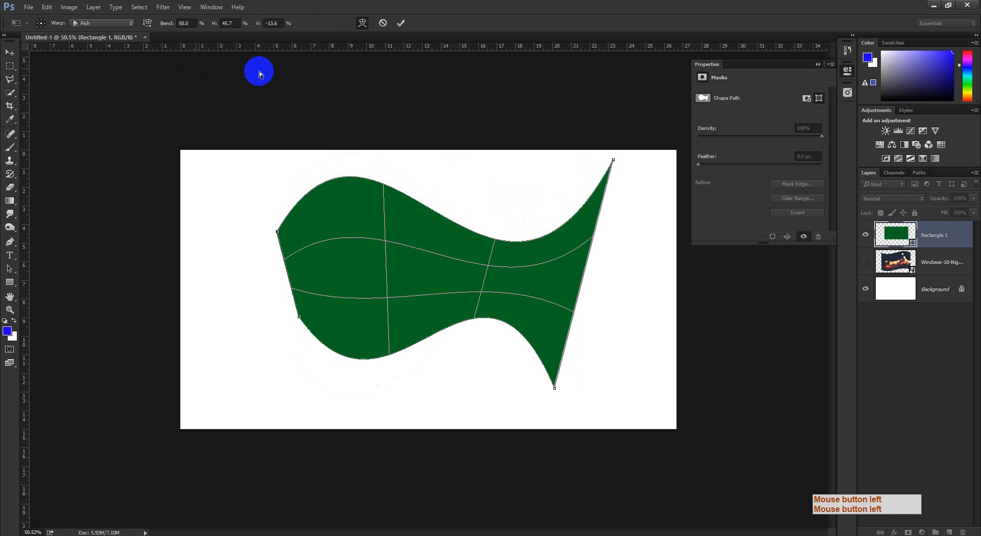
pyautogui.moveTo(158, 26); pyautogui.dragTo(173, 31)
pyautogui.click(147, 23)
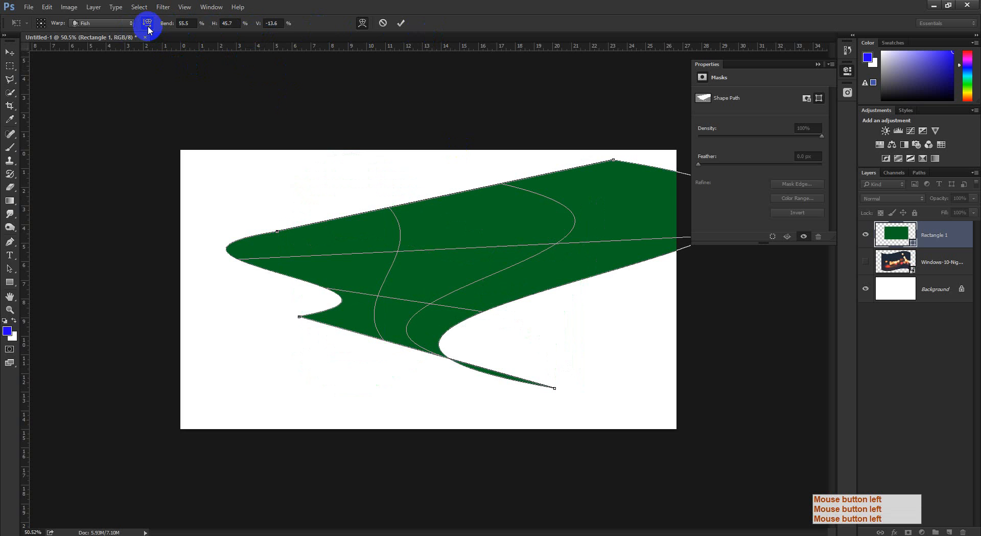
pyautogui.click(383, 22)
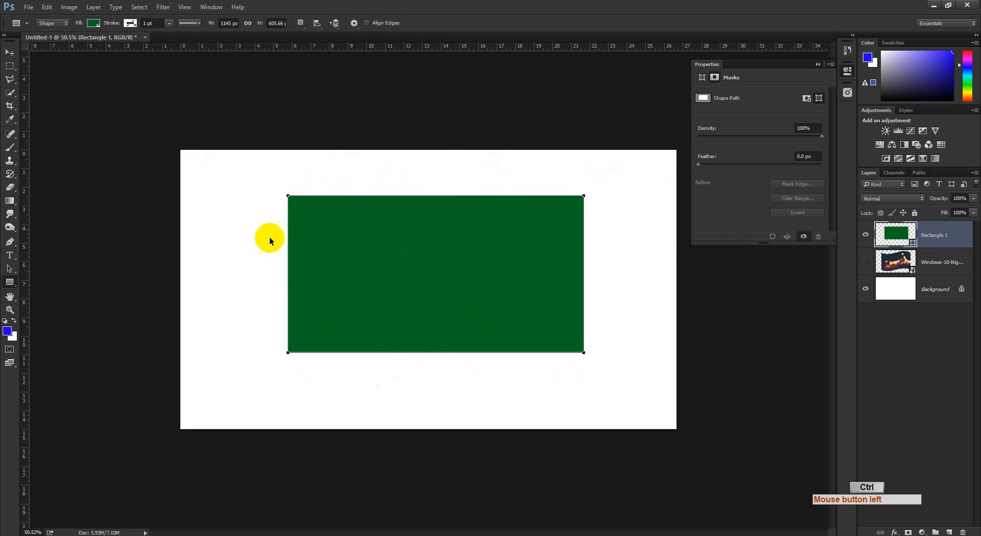
pyautogui.hotkey('ctrl', 't')
pyautogui.click(362, 28)
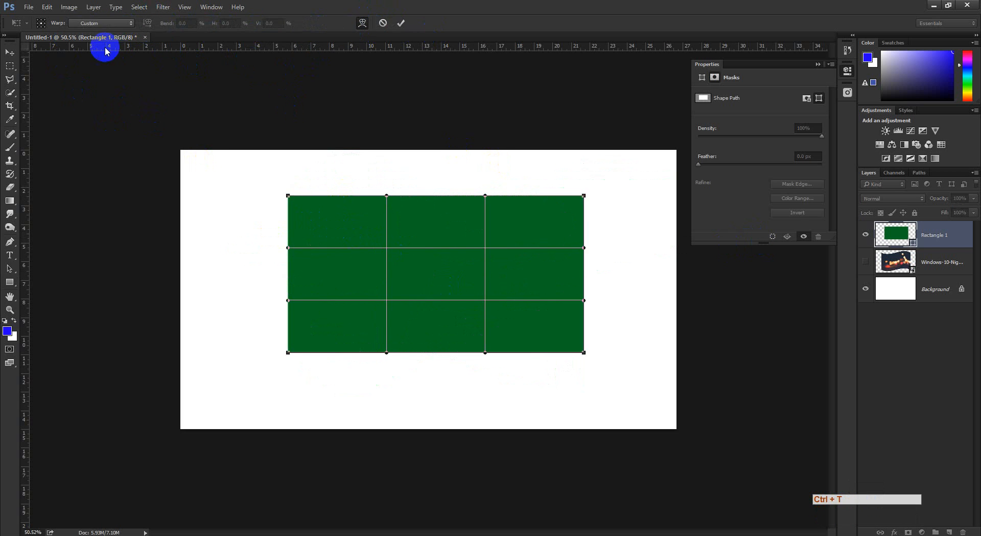
pyautogui.click(107, 23)
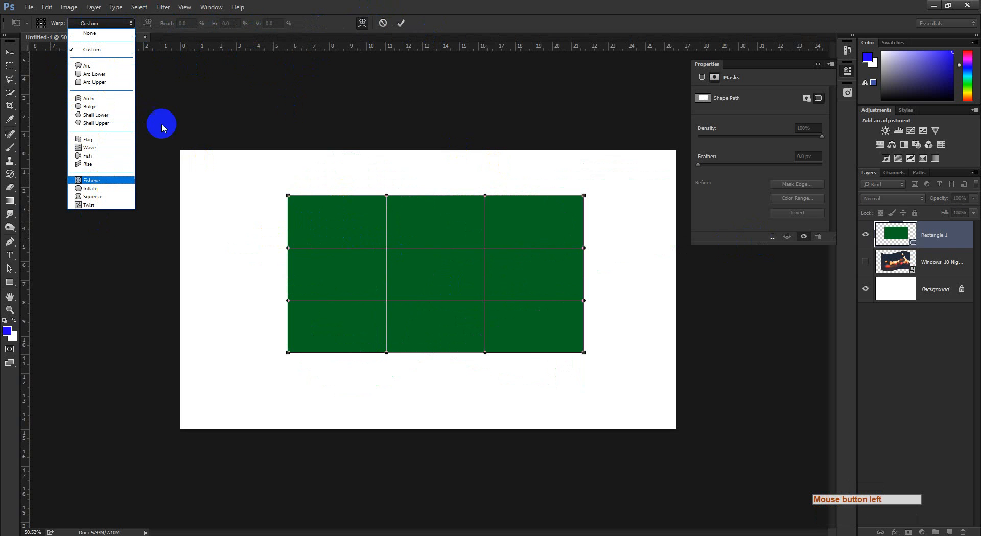
pyautogui.click(261, 4)
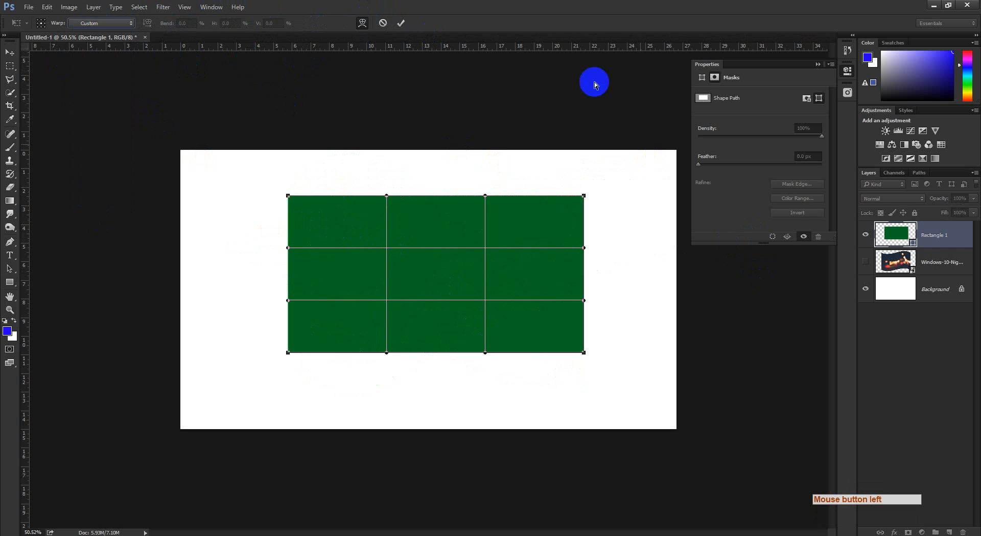
pyautogui.click(411, 29)
# Try rotating the green rectangle counterclockwise with Free Transform in constrained increments, and undo the rotation
pyautogui.hotkey('ctrl', 't')
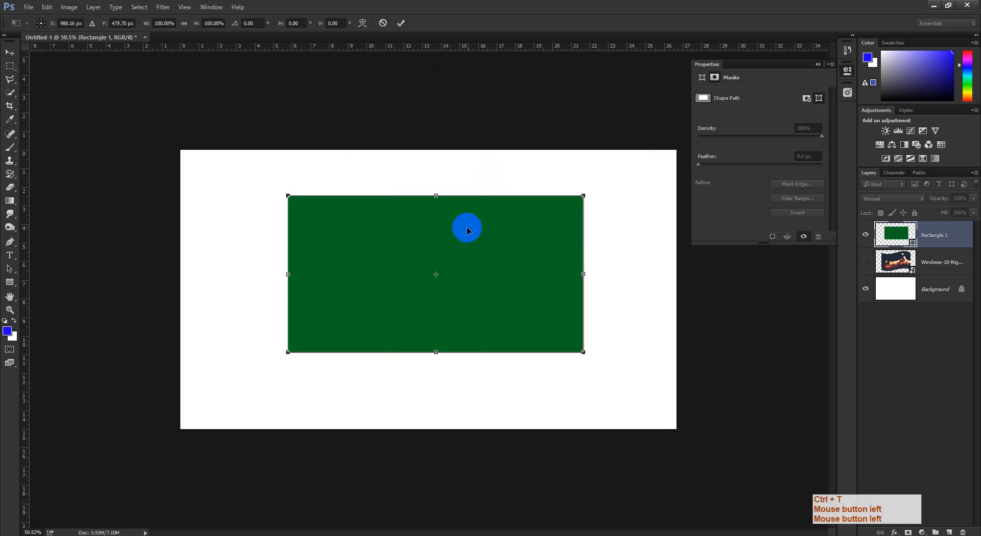
pyautogui.rightClick(470, 236)
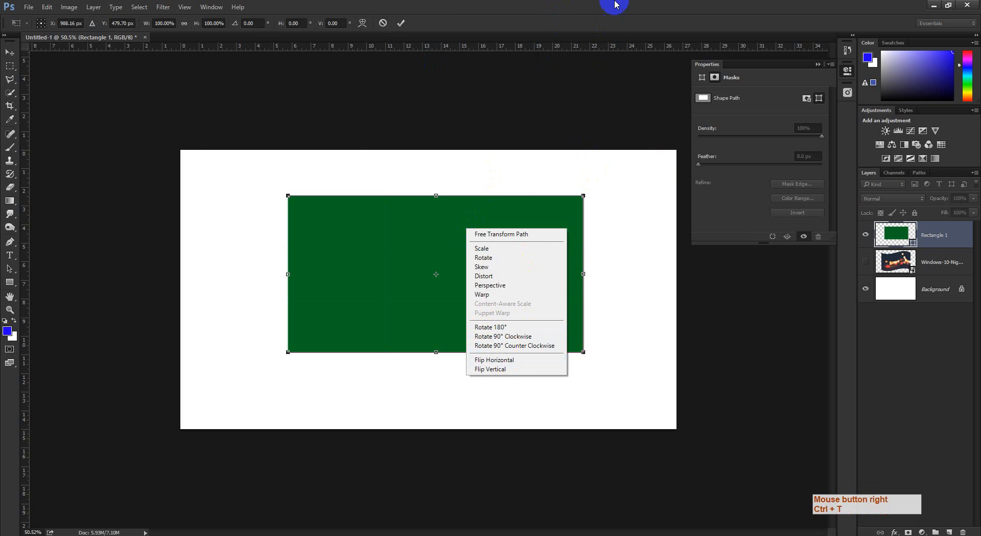
pyautogui.click(600, 192)
pyautogui.moveTo(600, 193); pyautogui.dragTo(534, 181)
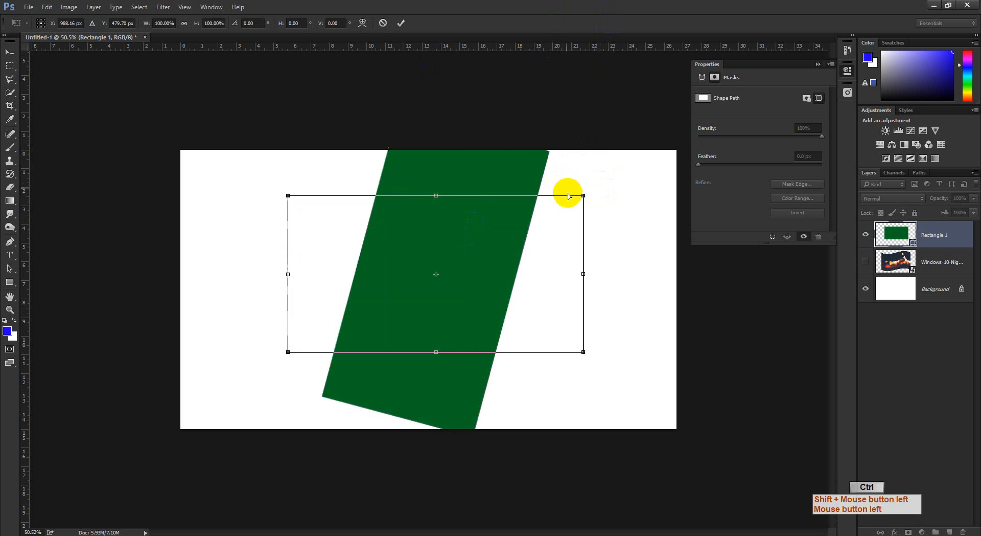
pyautogui.hotkey('ctrl', 'z')
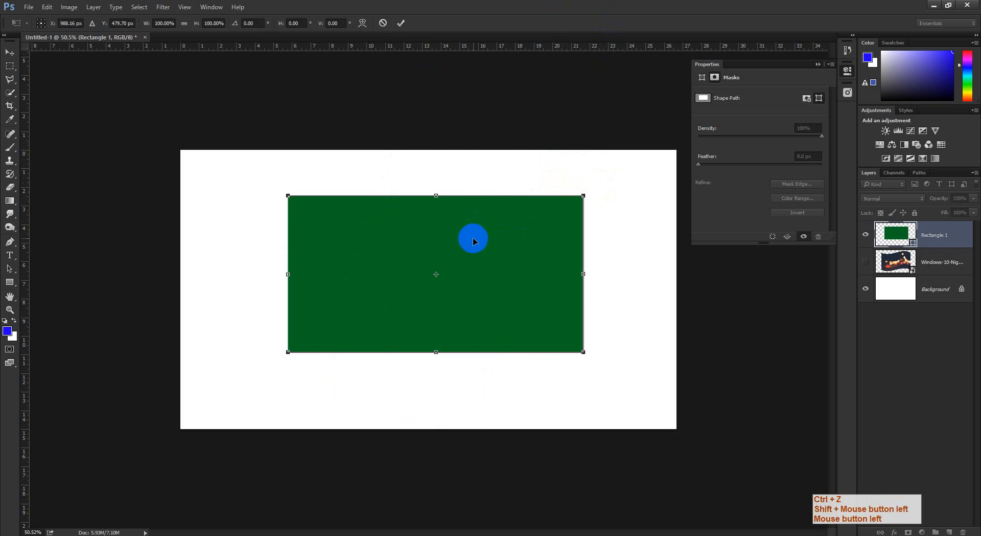
# Exit Free Transform and delete the green rectangle and the photo layer, leaving only the background
pyautogui.click(404, 24)
pyautogui.press('Delete')
pyautogui.press('Delete')
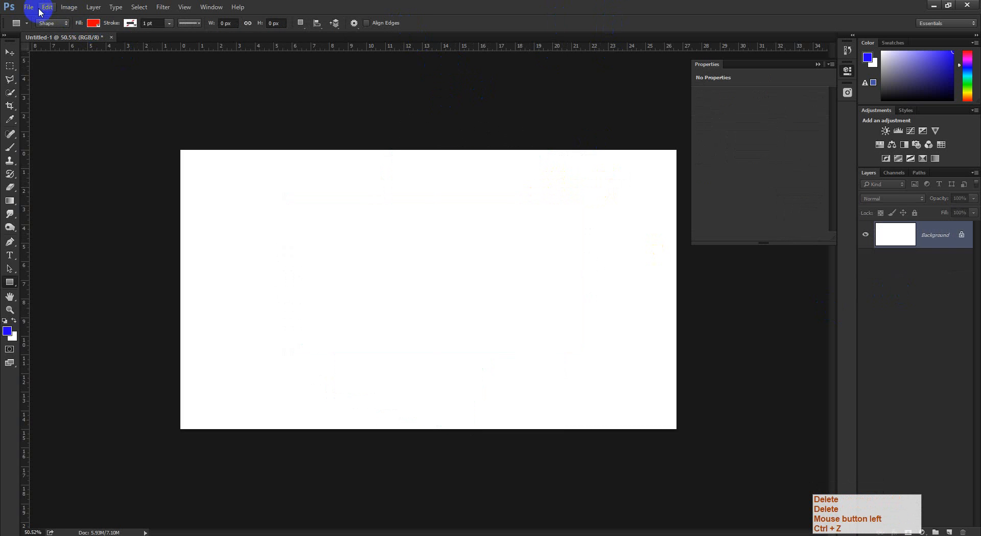
# Place football-player-34788.png as an embedded image and scale it proportionally about its centre to about 72.4%
pyautogui.click(29, 7)
pyautogui.click(82, 175)
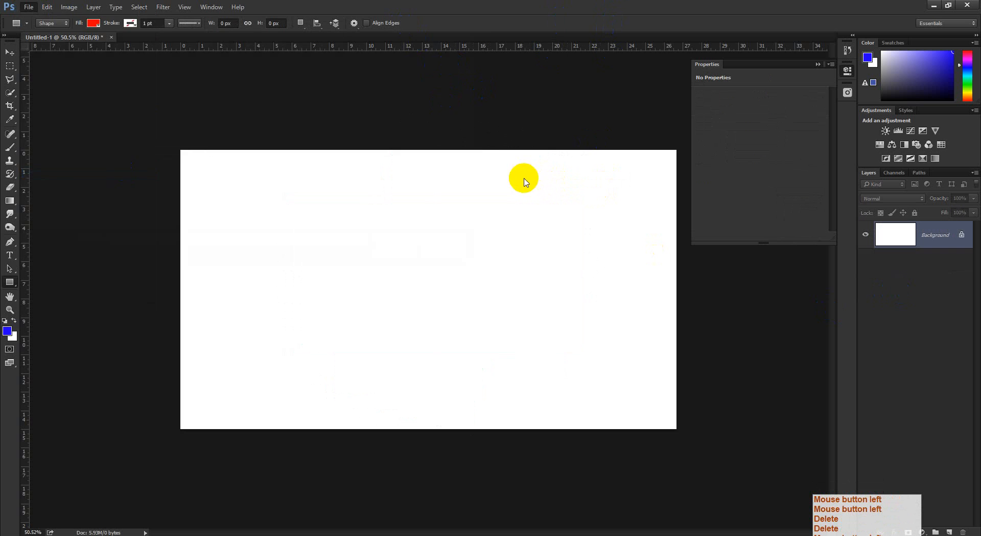
pyautogui.scroll(-3, 232, 113)
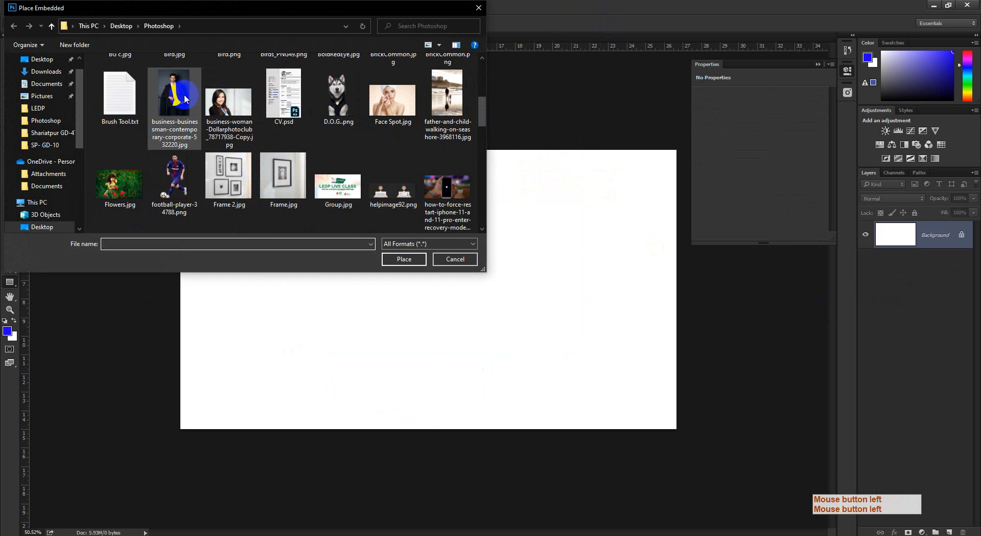
pyautogui.click(174, 181)
pyautogui.click(433, 270)
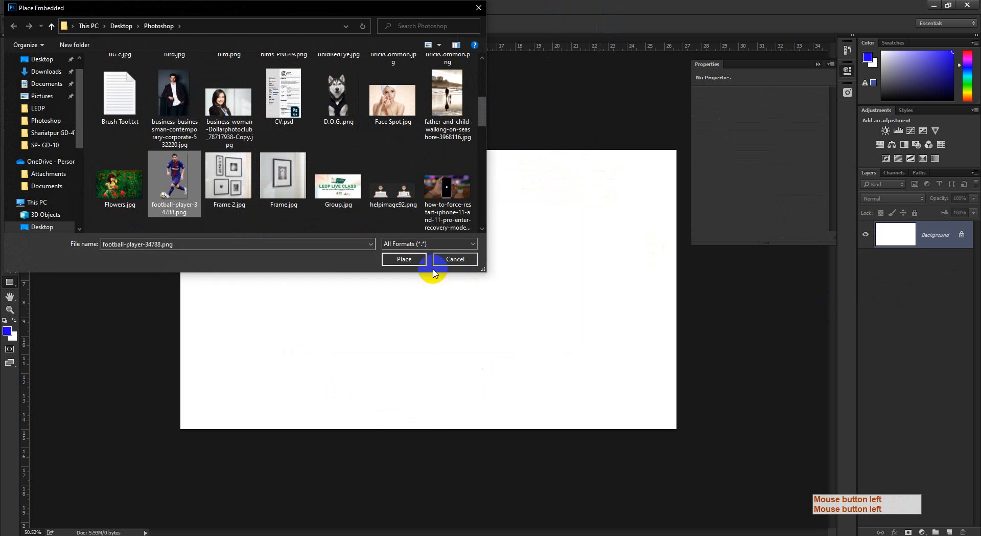
pyautogui.click(403, 259)
pyautogui.keyDown('alt'); pyautogui.keyDown('shift'); pyautogui.moveTo(512, 150); pyautogui.dragTo(485, 191); pyautogui.keyUp('shift'); pyautogui.keyUp('alt')
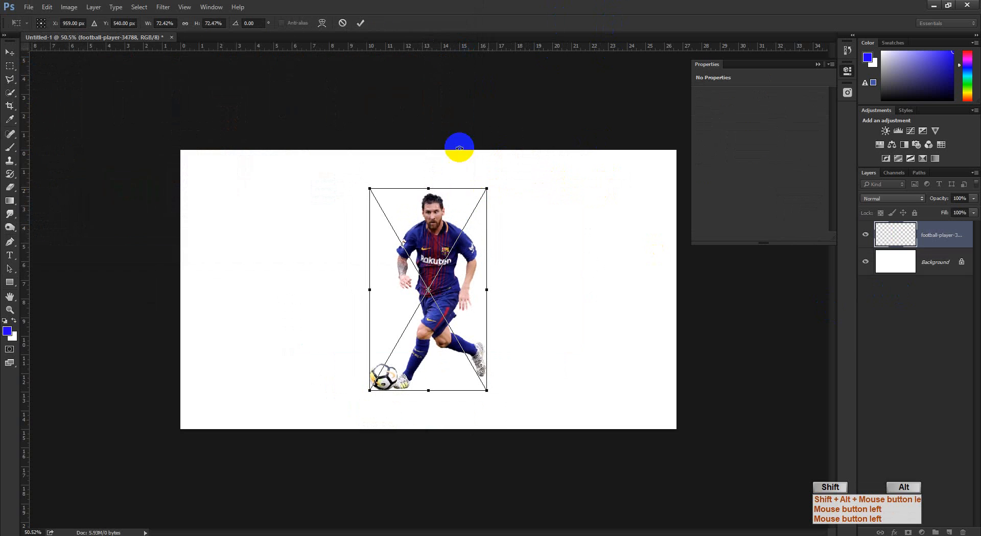
pyautogui.click(360, 23)
# Try rotating the player image 180° with Free Transform, and undo the rotation
pyautogui.hotkey('ctrl', 't')
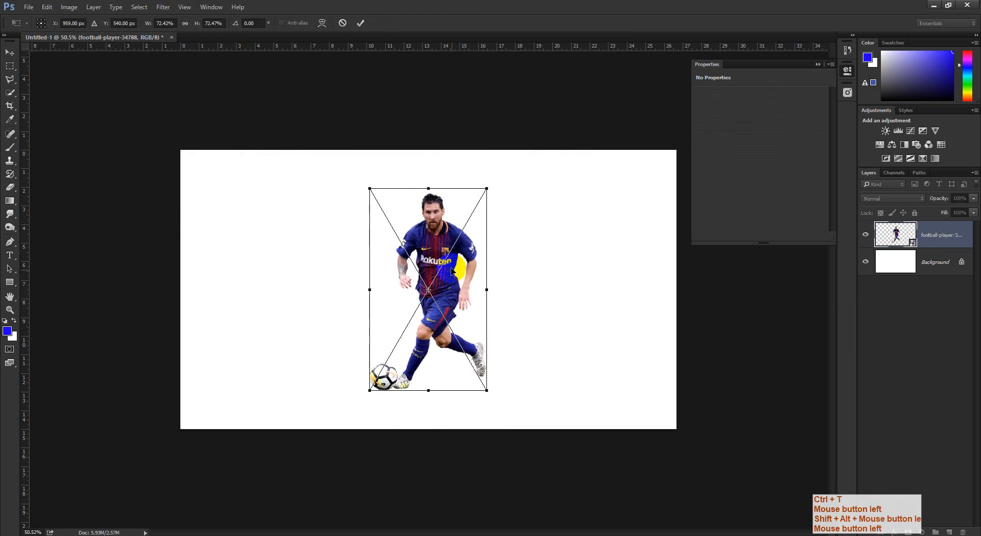
pyautogui.rightClick(453, 269)
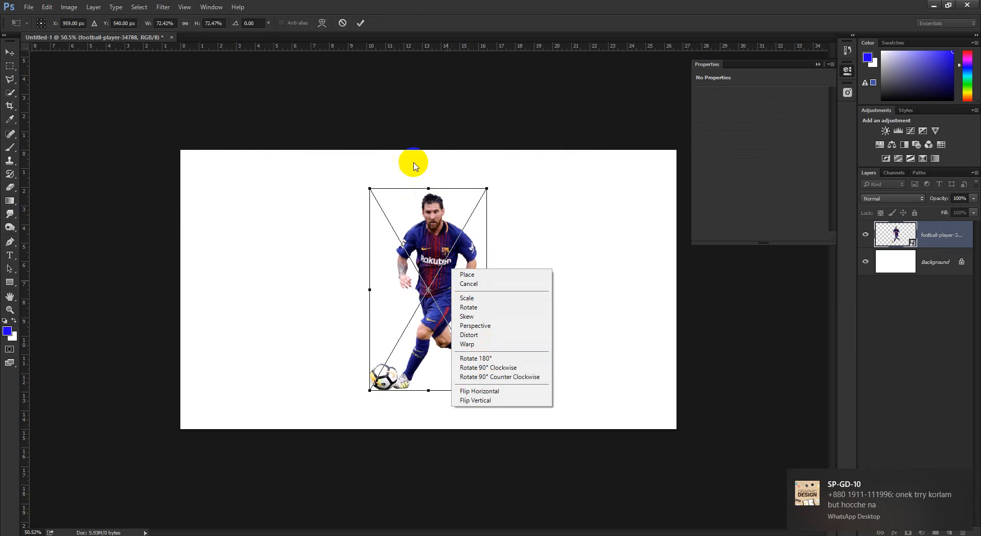
pyautogui.click(498, 359)
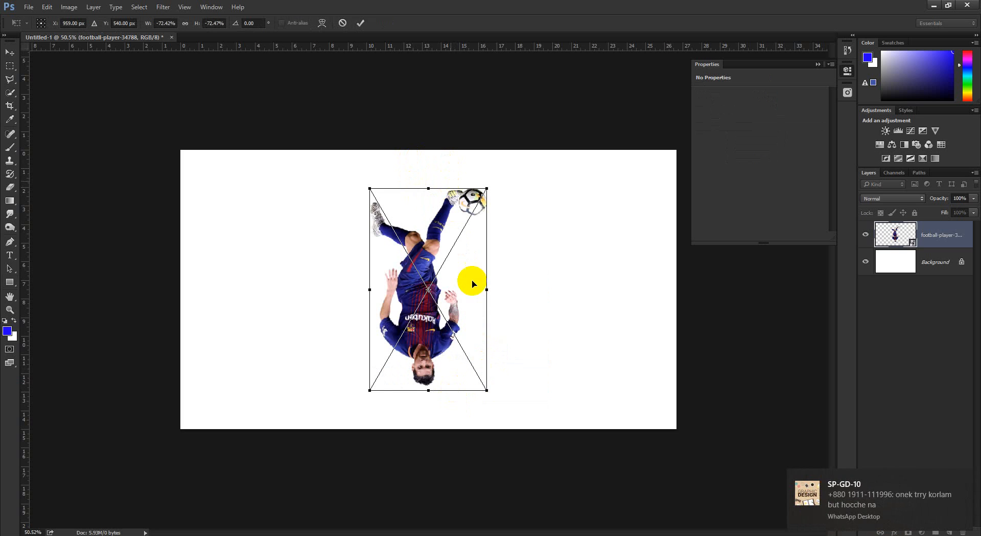
pyautogui.hotkey('ctrl', 'z')
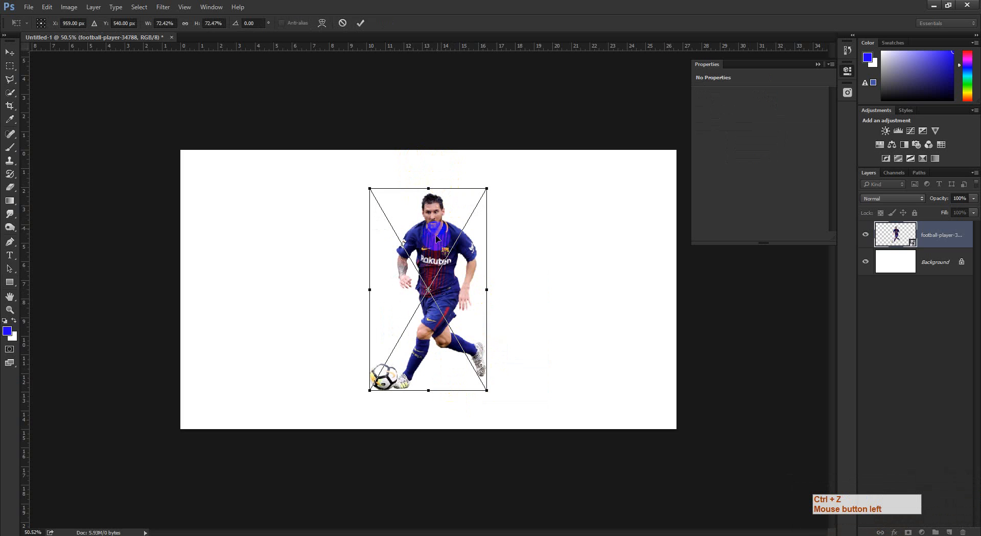
# Try rotating the player image 90° clockwise and 90° counterclockwise, undoing each rotation
pyautogui.rightClick(440, 231)
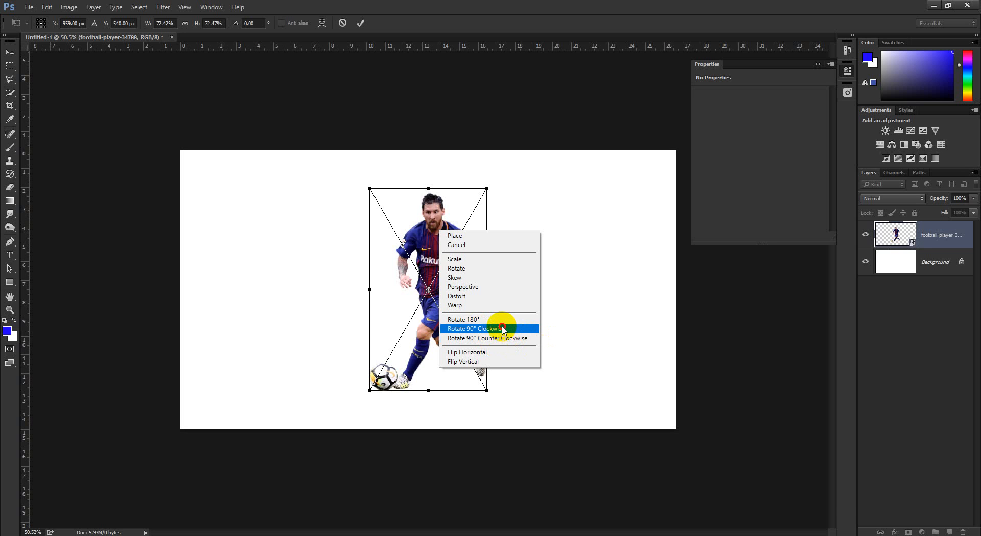
pyautogui.click(503, 329)
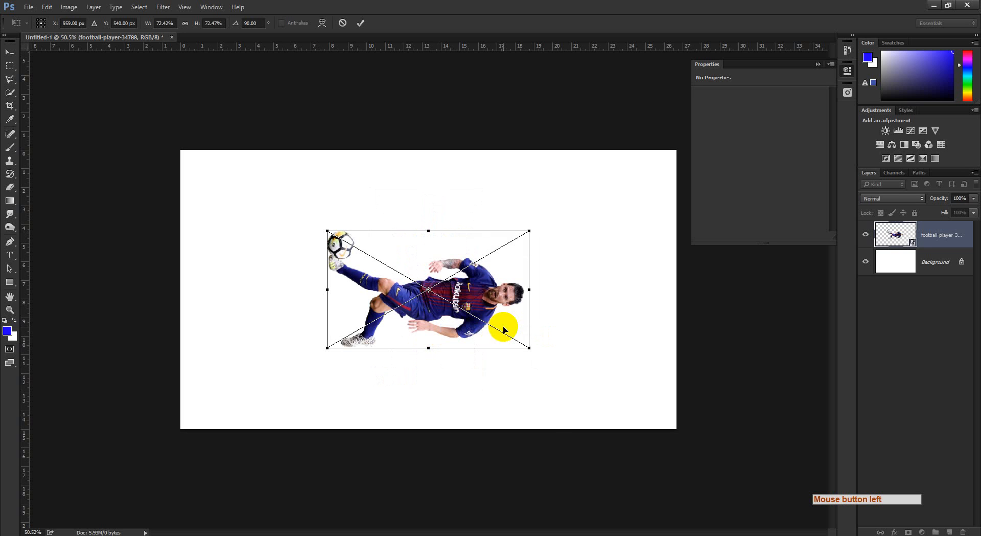
pyautogui.hotkey('ctrl', 'z')
pyautogui.rightClick(455, 299)
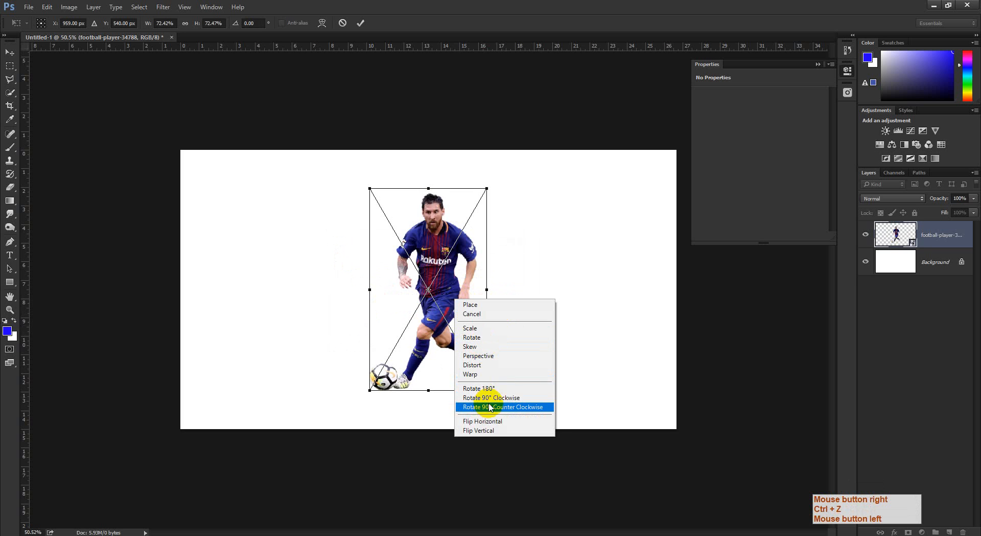
pyautogui.click(503, 408)
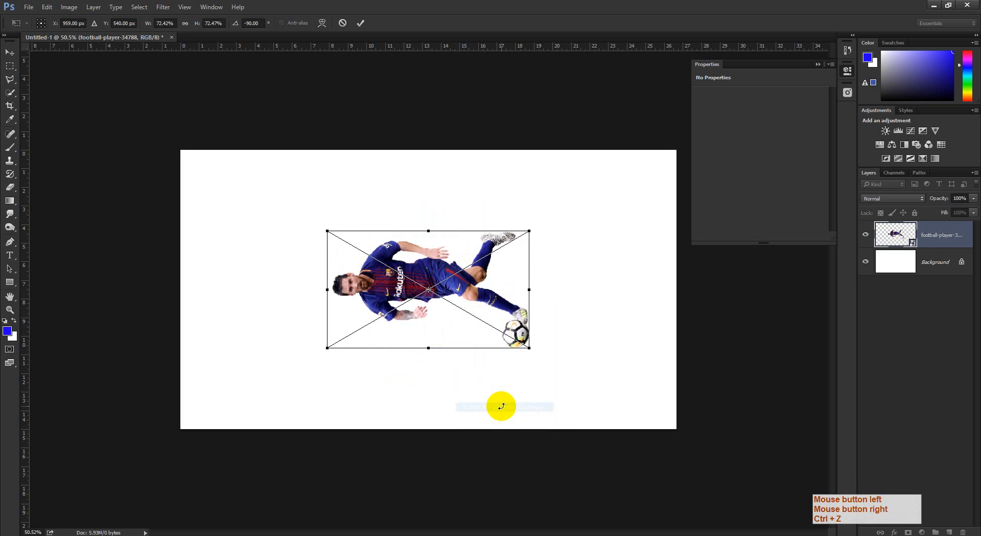
pyautogui.hotkey('ctrl', 'z')
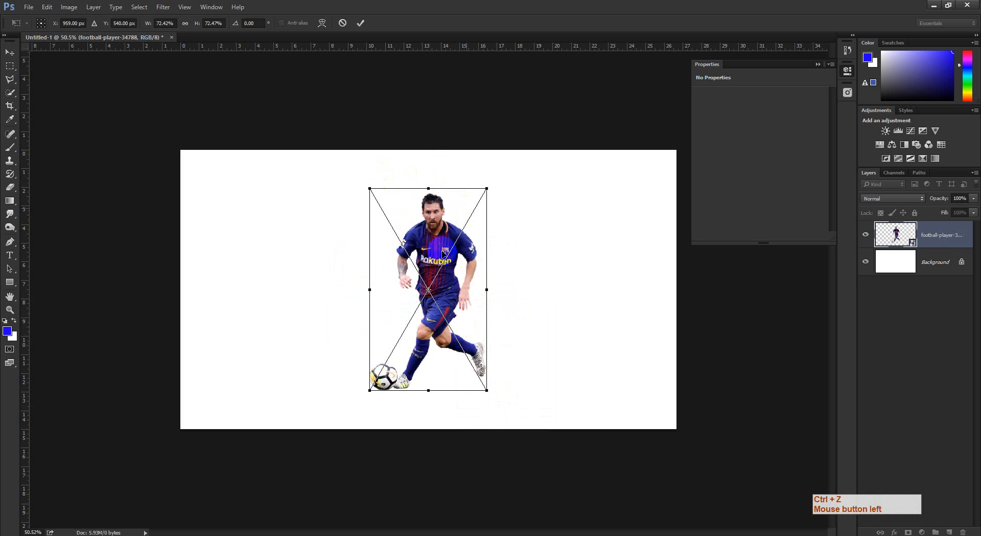
# Try rotating the player image counterclockwise freehand, undo the rotation, and exit Free Transform
pyautogui.moveTo(484, 176); pyautogui.dragTo(291, 204)
pyautogui.hotkey('ctrl', 'z')
pyautogui.rightClick(440, 250)
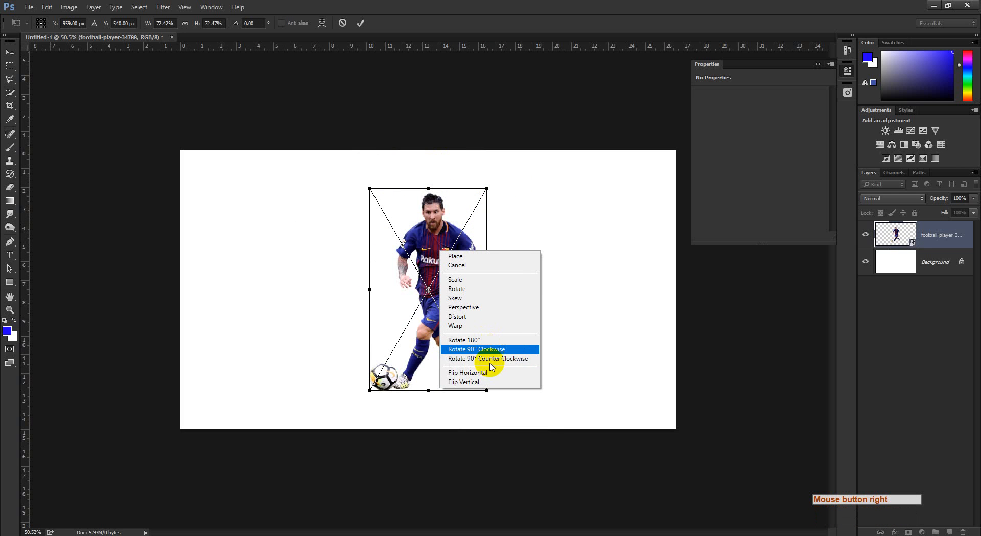
pyautogui.click(451, 147)
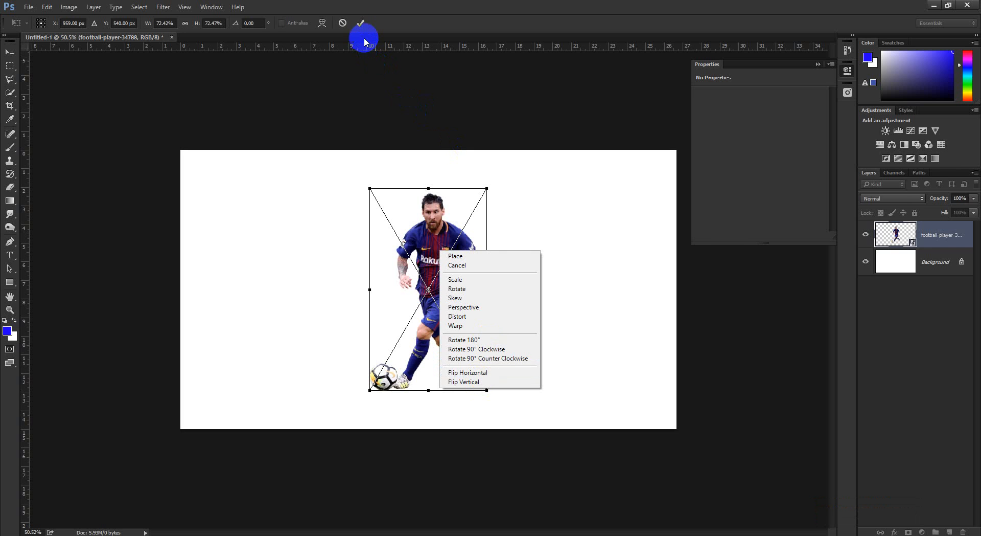
pyautogui.click(398, 135)
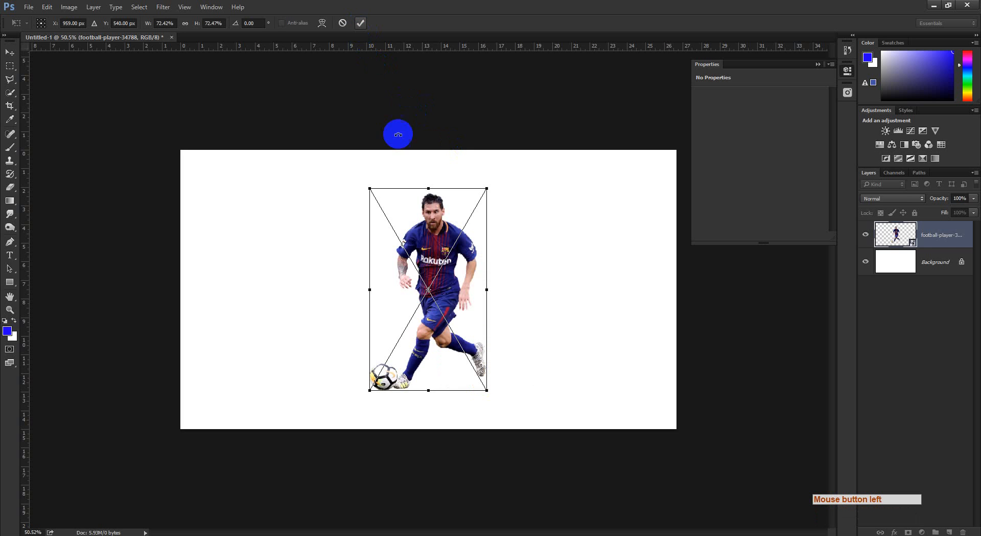
pyautogui.click(360, 23)
# Flip the player image horizontally with Free Transform and apply the change
pyautogui.keyDown('ctrl'); pyautogui.click(420, 280); pyautogui.keyUp('ctrl')
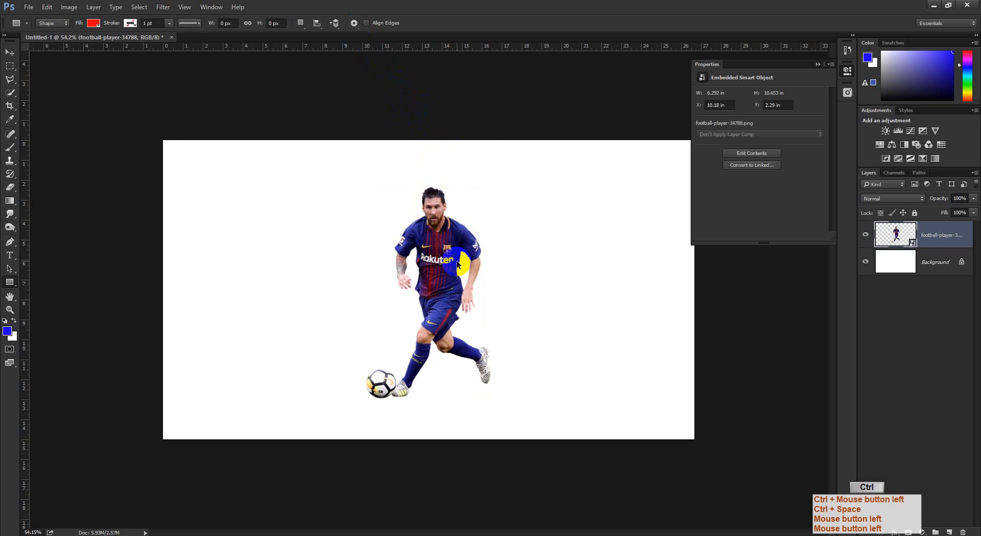
pyautogui.hotkey('ctrl', 't')
pyautogui.rightClick(435, 244)
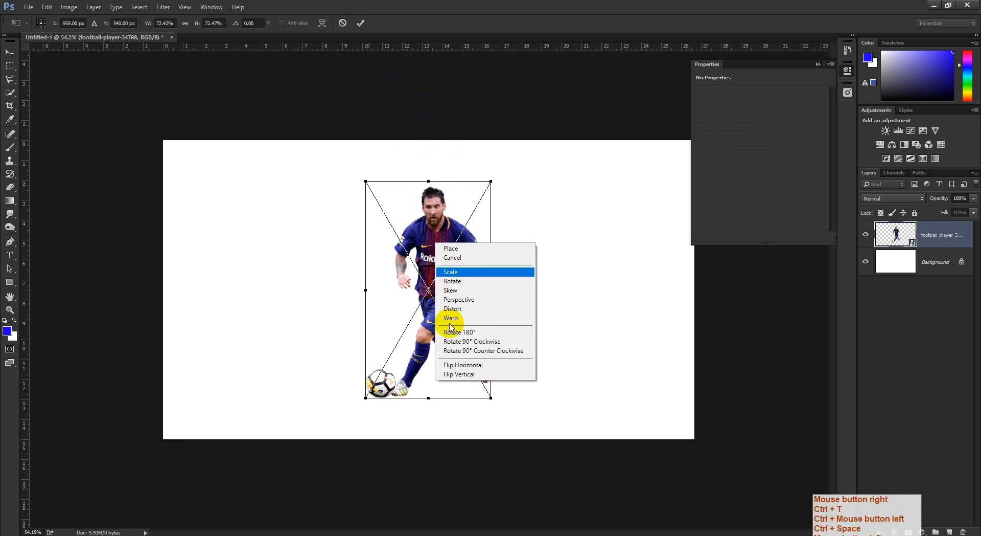
pyautogui.click(373, 346)
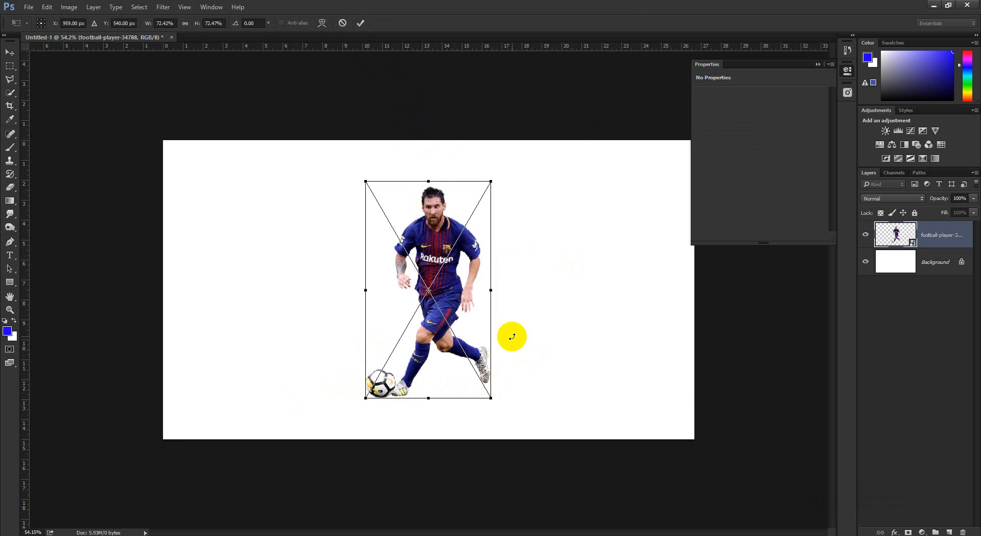
pyautogui.rightClick(433, 245)
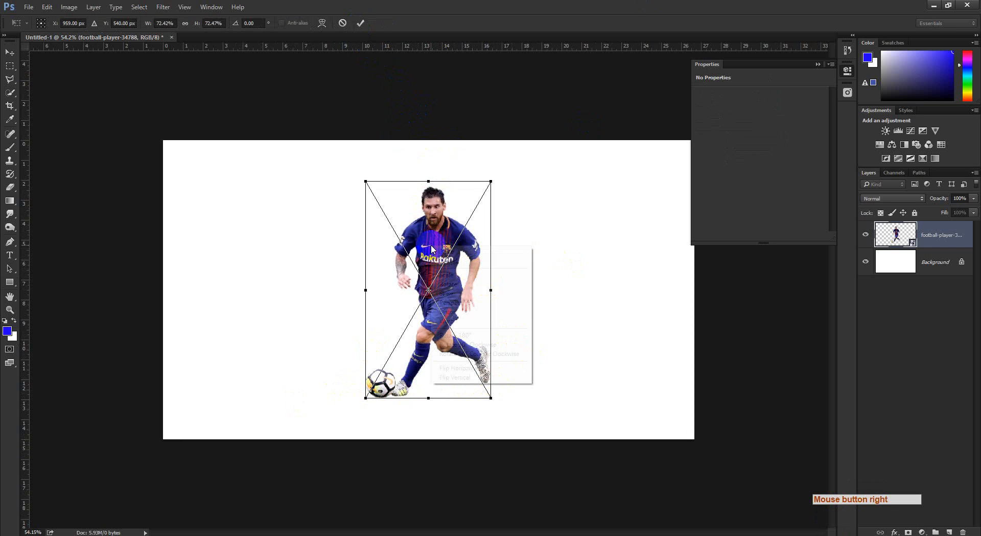
pyautogui.click(452, 369)
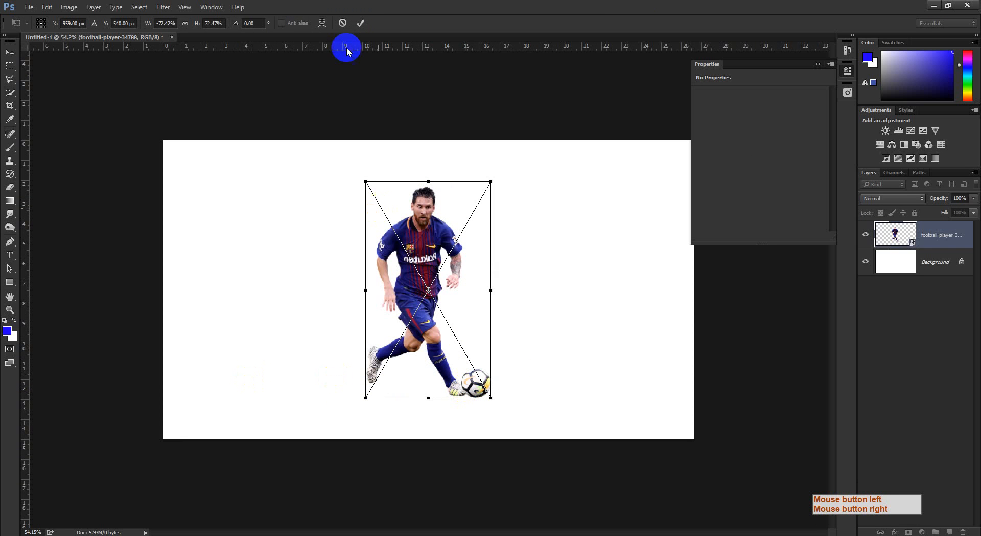
pyautogui.click(363, 22)
# Move the player image to the canvas's lower right, about X 18.87 in and Y 4 in, and flip it horizontally again
pyautogui.moveTo(453, 278); pyautogui.dragTo(551, 337)
pyautogui.click(9, 52)
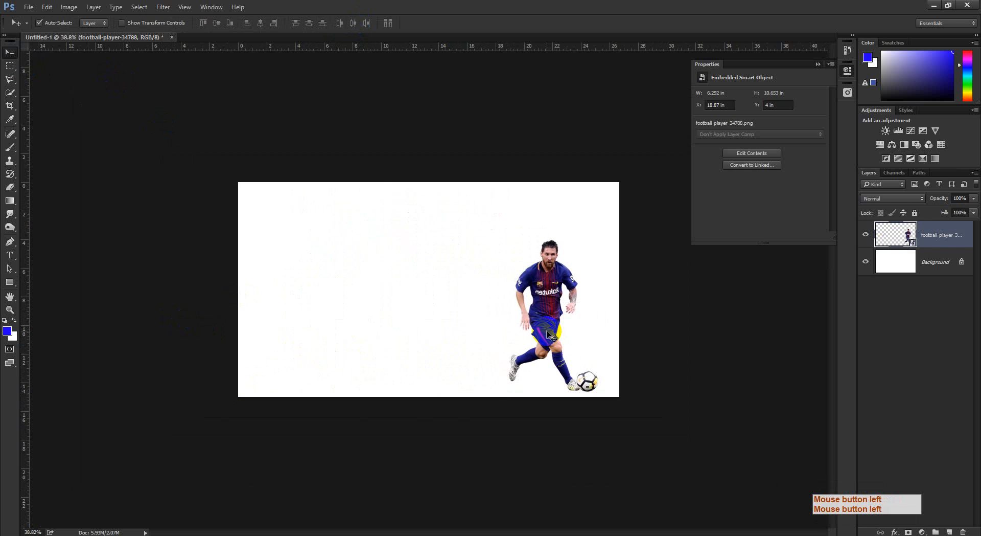
pyautogui.hotkey('ctrl', 't')
pyautogui.rightClick(553, 325)
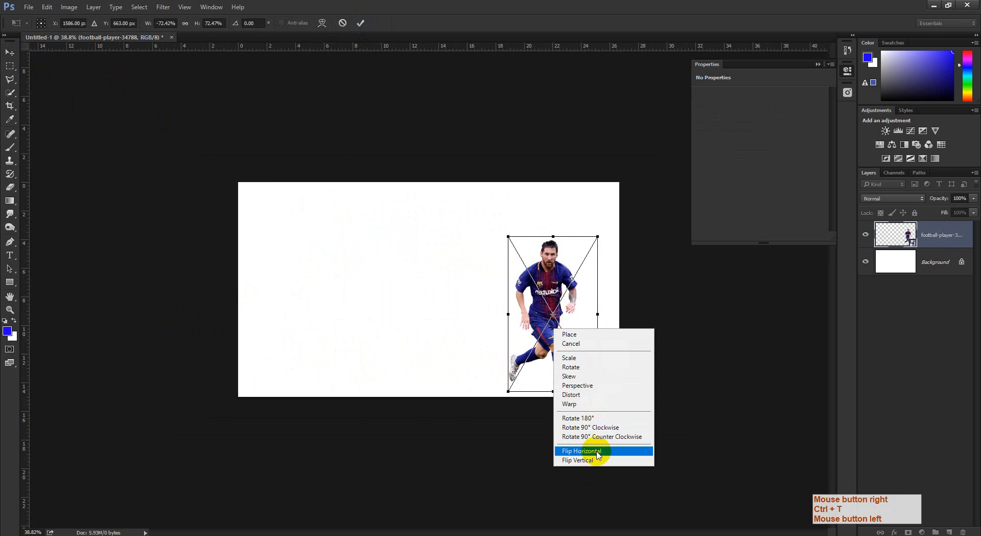
pyautogui.click(624, 449)
pyautogui.click(361, 23)
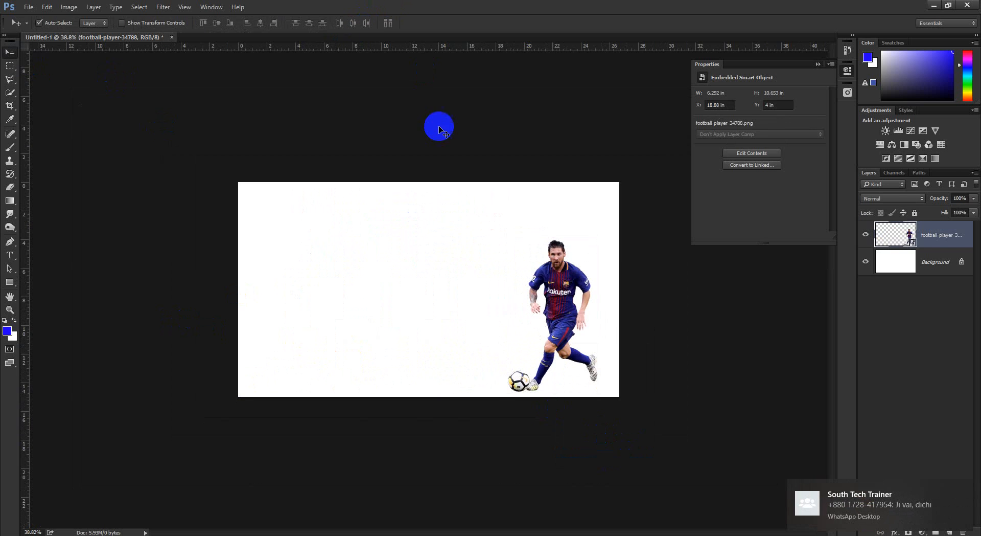
# Move the player image back to the middle of the canvas, at about X 10.51 in and Y 3.59 in
pyautogui.hotkey('ctrl', '+')
pyautogui.hotkey('ctrl', '+')
pyautogui.moveTo(597, 322); pyautogui.dragTo(626, 307)
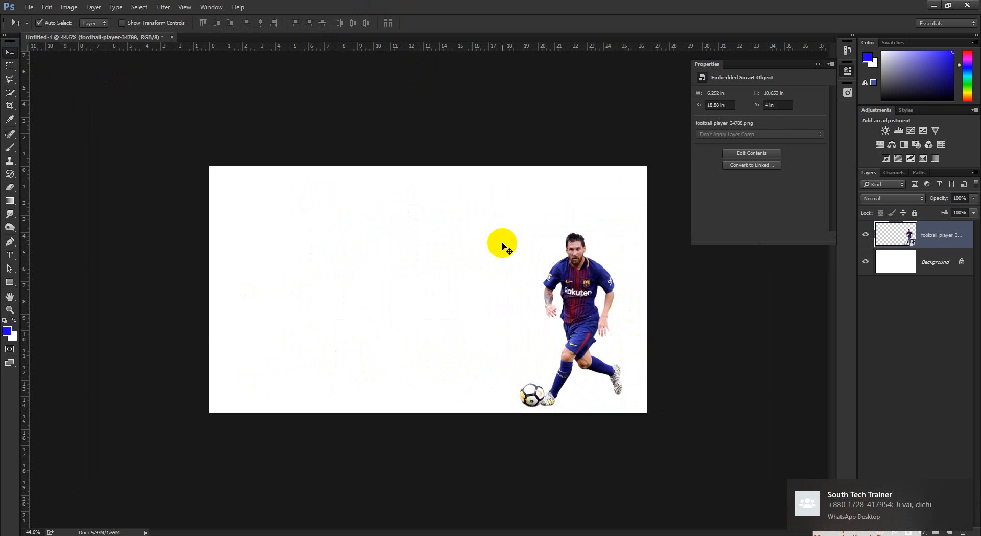
pyautogui.hotkey('ctrl', 't')
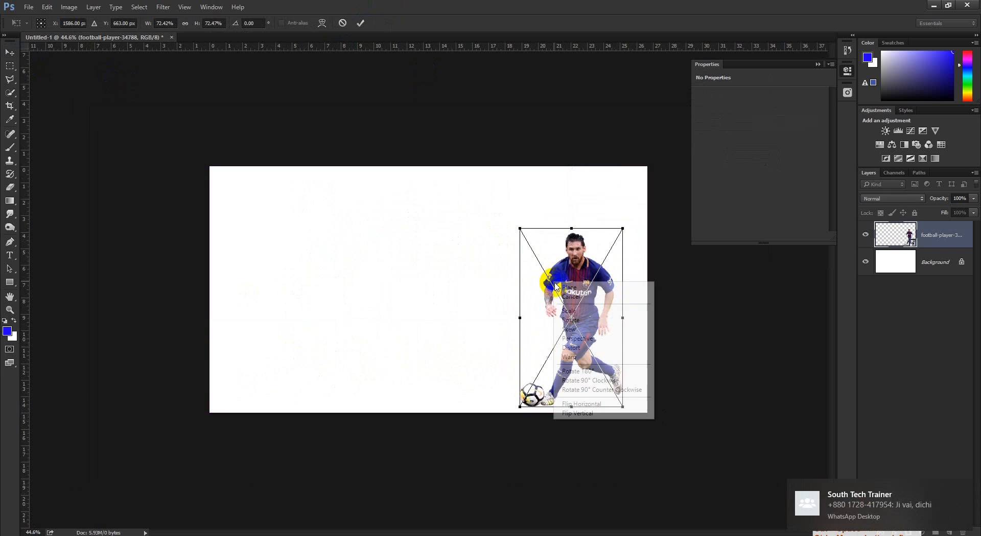
pyautogui.rightClick(554, 281)
pyautogui.click(361, 22)
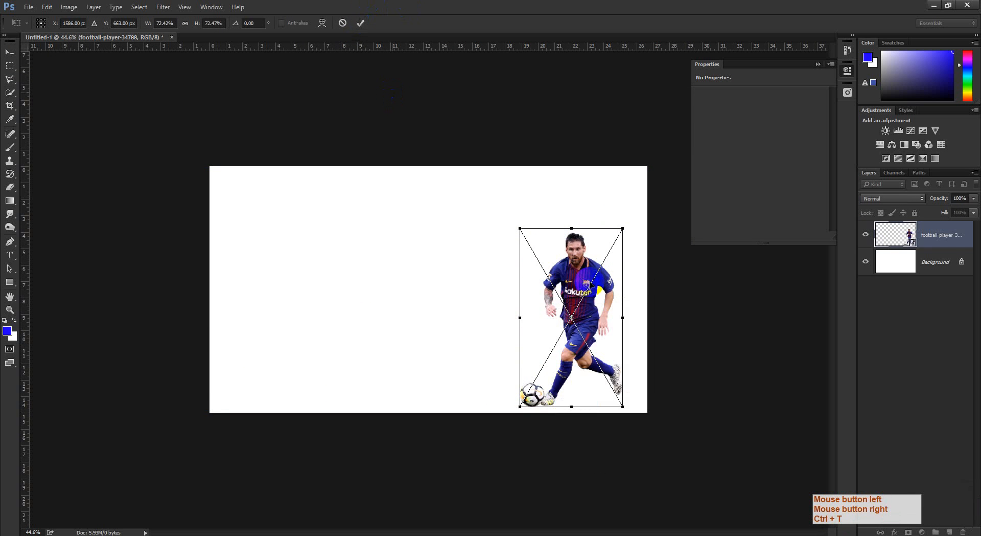
pyautogui.click(361, 23)
pyautogui.moveTo(532, 279); pyautogui.dragTo(398, 273)
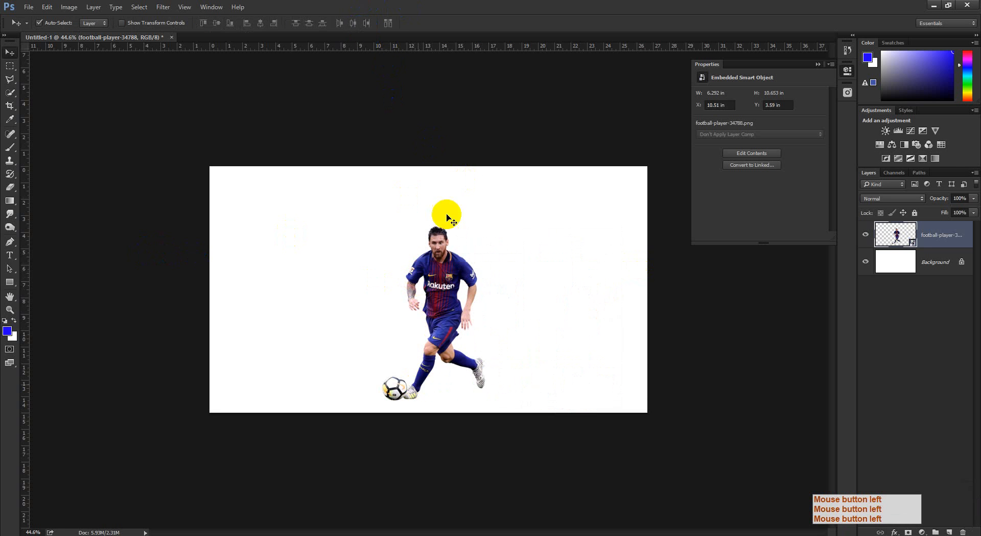
# Try flipping the player image vertically with Free Transform, and undo the flip
pyautogui.click(447, 217)
pyautogui.keyDown('ctrl'); pyautogui.click(441, 98); pyautogui.keyUp('ctrl')
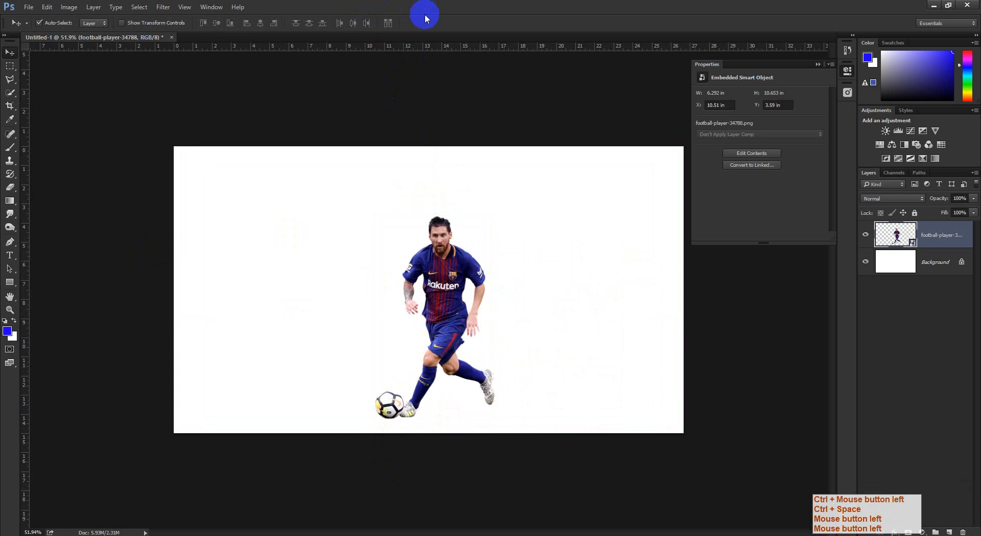
pyautogui.hotkey('ctrl', 't')
pyautogui.rightClick(461, 323)
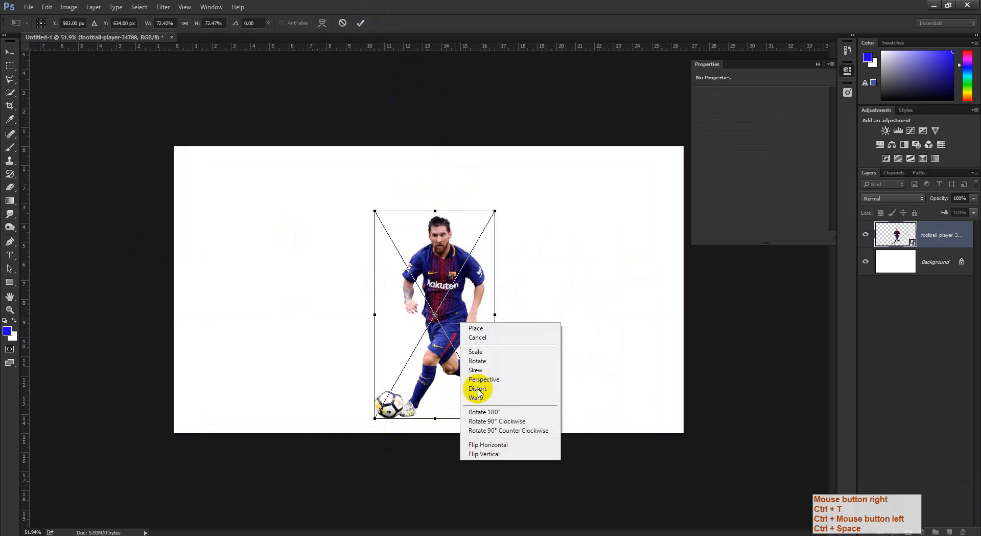
pyautogui.click(483, 453)
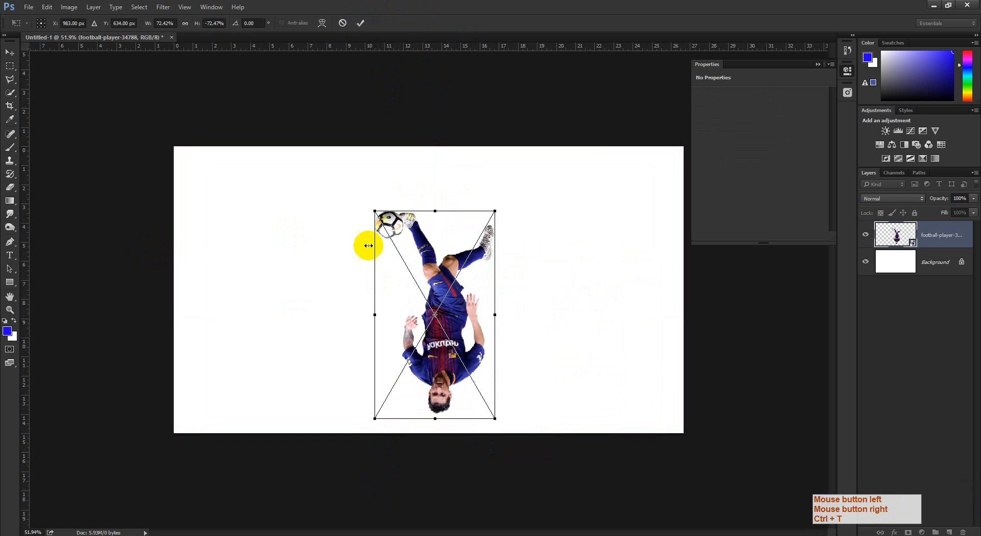
pyautogui.click(359, 23)
pyautogui.hotkey('ctrl', 'z')
pyautogui.click(477, 270)
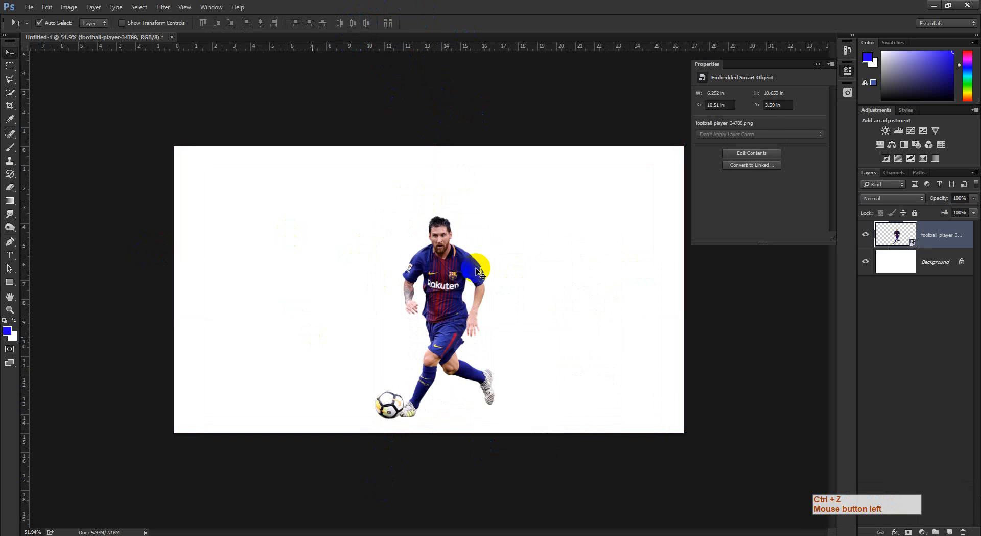
pyautogui.hotkey('ctrl', 't')
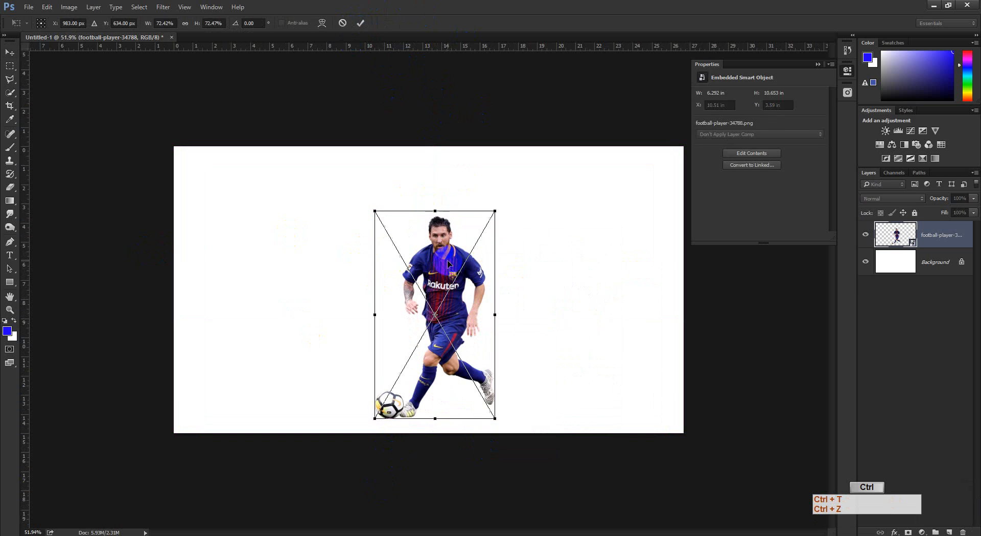
pyautogui.click(47, 7)
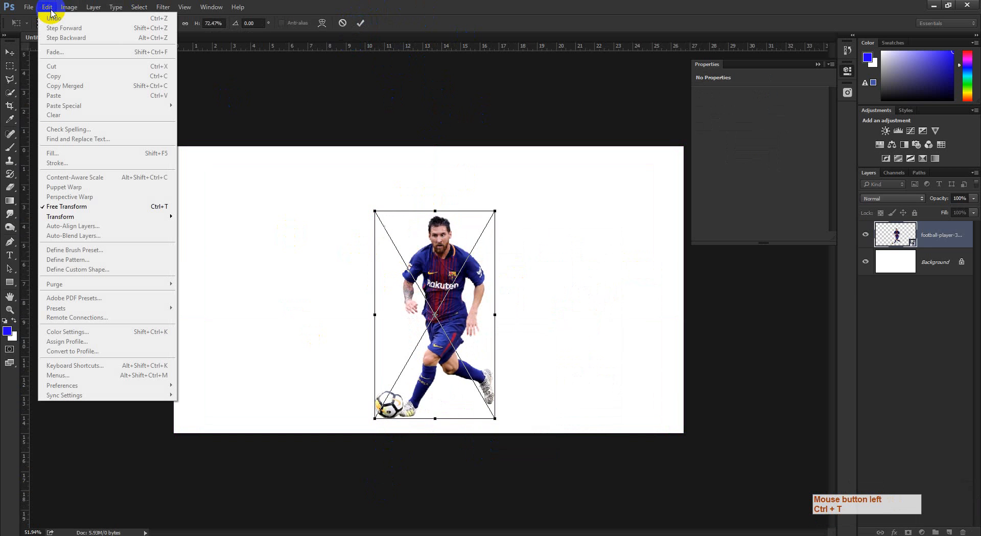
pyautogui.moveTo(102, 217)
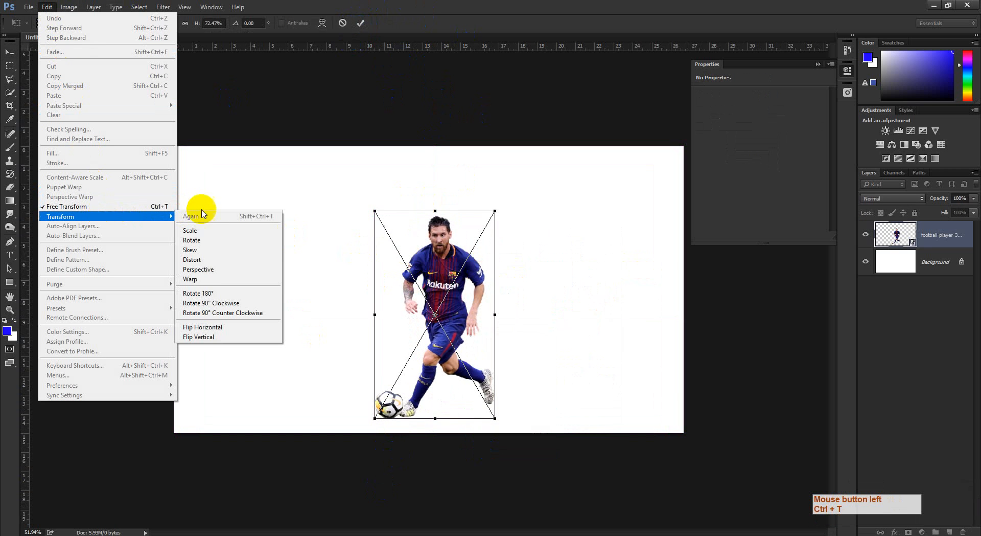
pyautogui.click(361, 23)
pyautogui.click(12, 53)
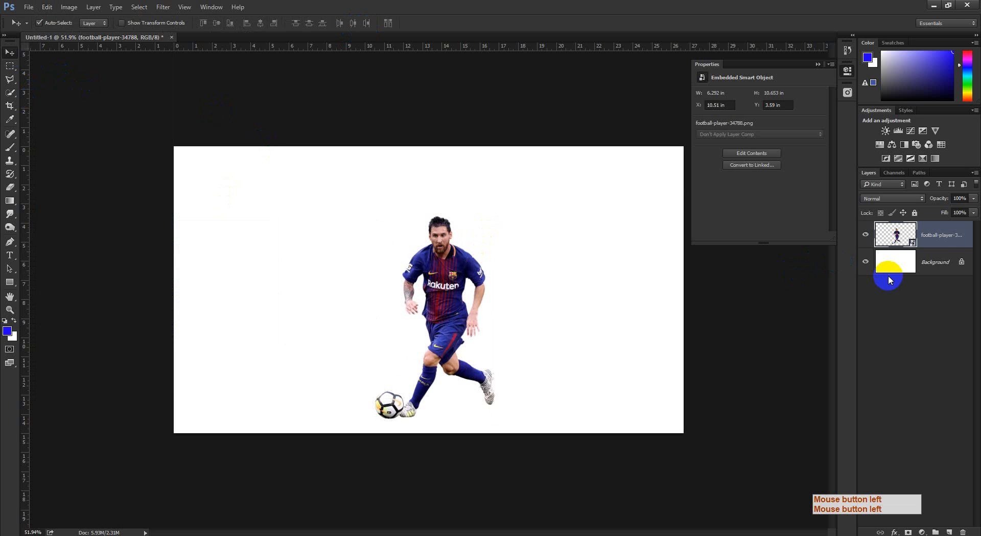
pyautogui.click(961, 301)
pyautogui.click(939, 244)
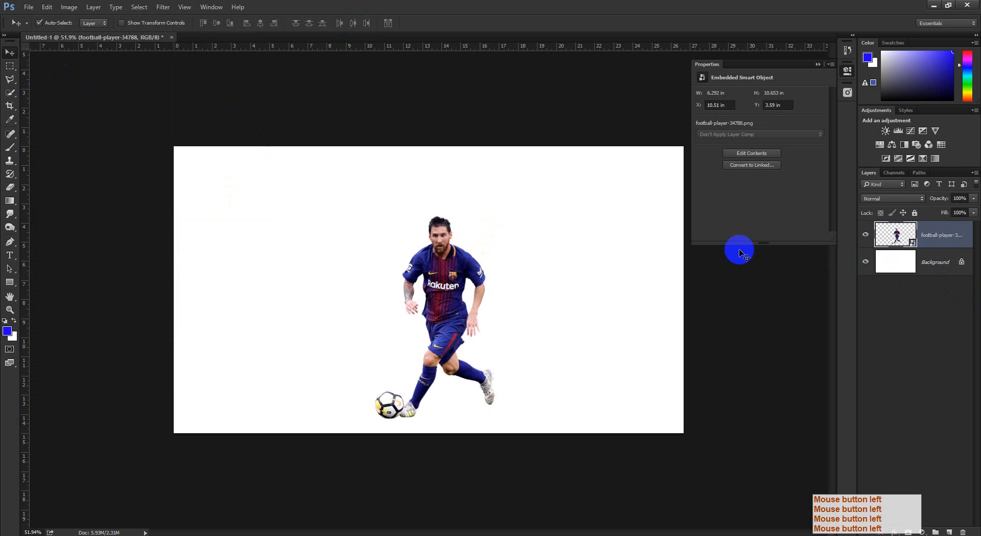
# Switch to the Google Meet call, review the chat messages and participant list, and return to Photoshop
pyautogui.moveTo(157, 532)
pyautogui.click(96, 493)
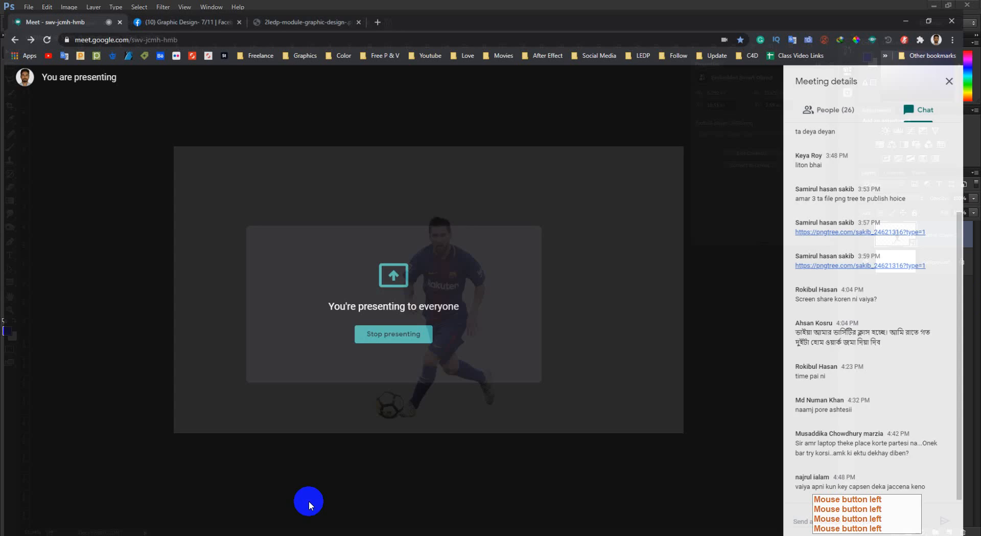
pyautogui.scroll(5, 859, 225)
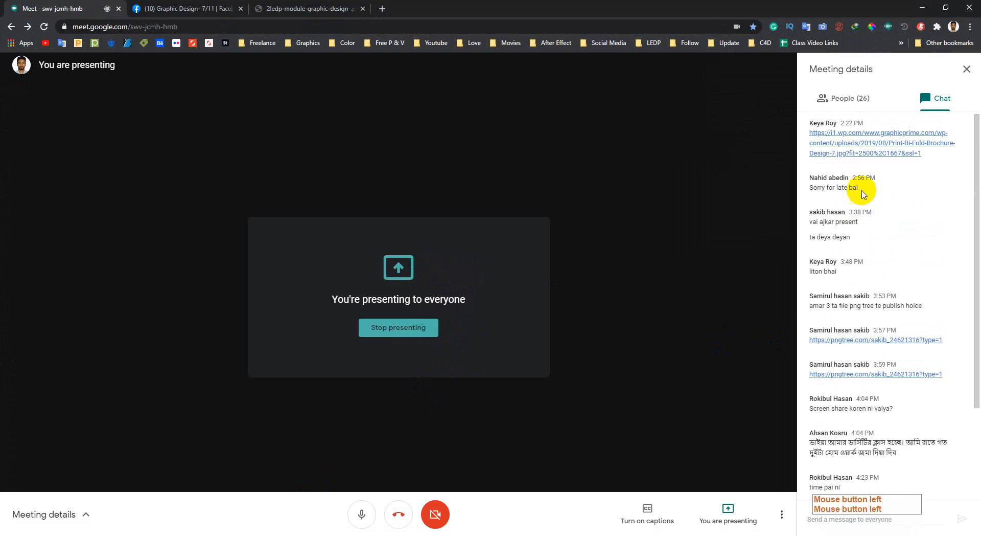
pyautogui.click(864, 100)
pyautogui.scroll(-5, 869, 320)
pyautogui.scroll(5, 869, 320)
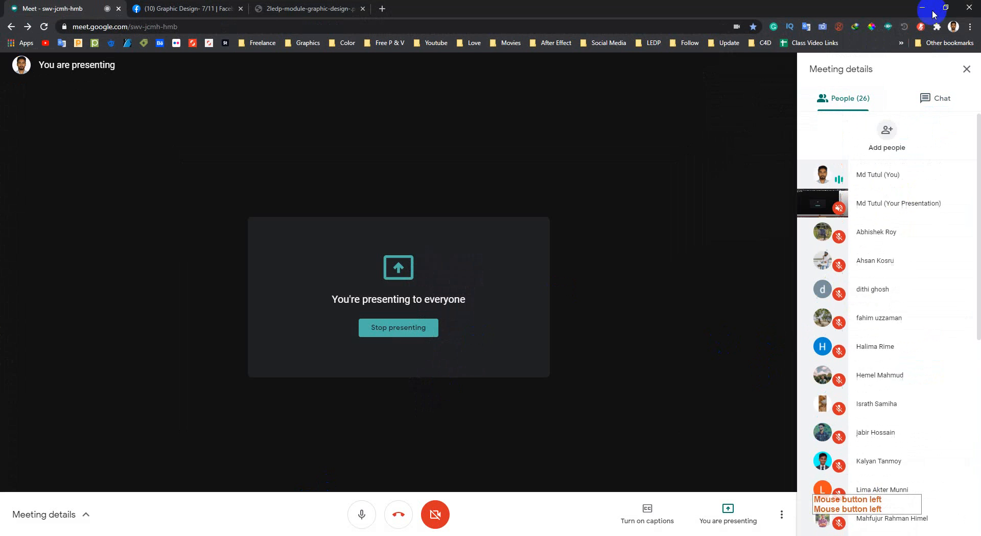
pyautogui.click(922, 7)
# Delete the football-player layer from the document
pyautogui.click(916, 305)
pyautogui.click(925, 233)
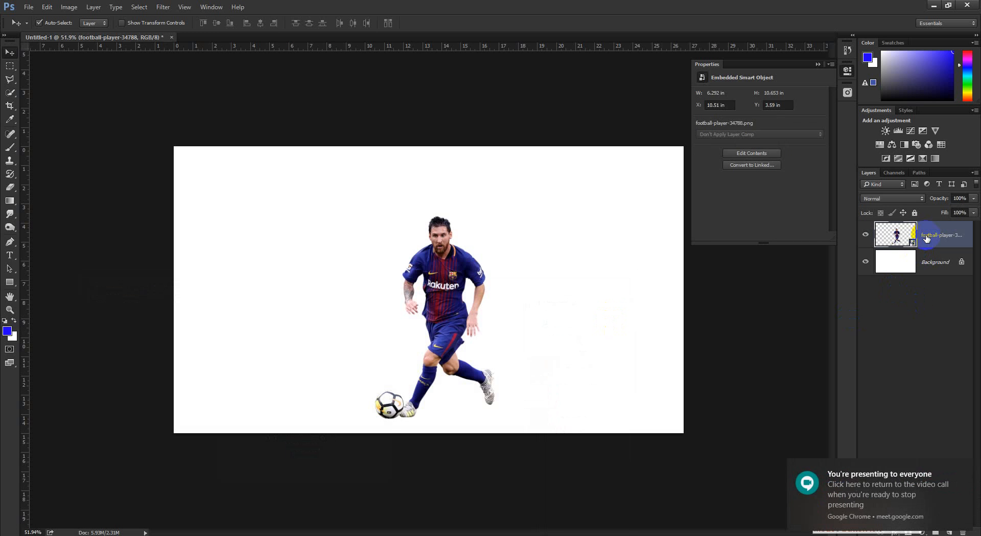
pyautogui.press('Delete')
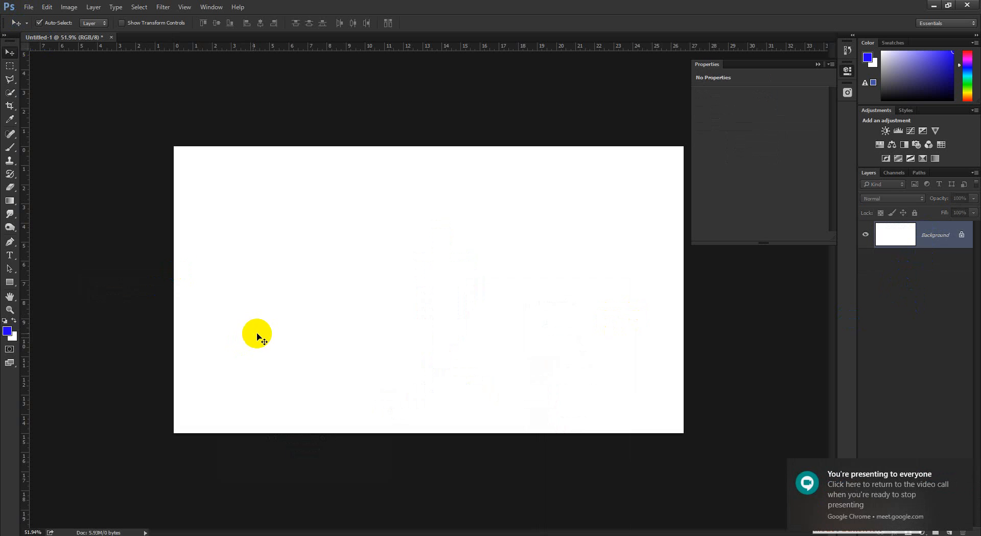
pyautogui.hotkey('ctrl', 'z')
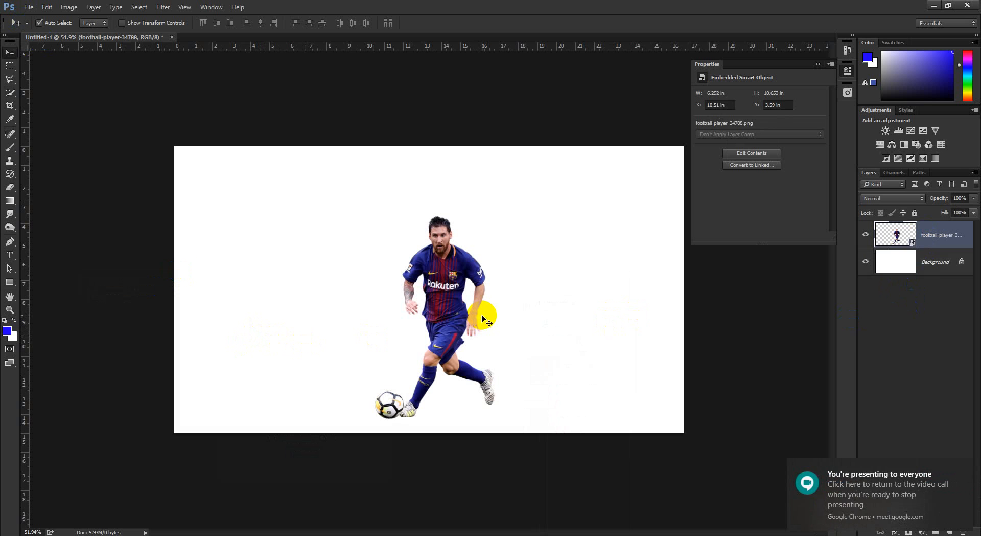
pyautogui.click(901, 310)
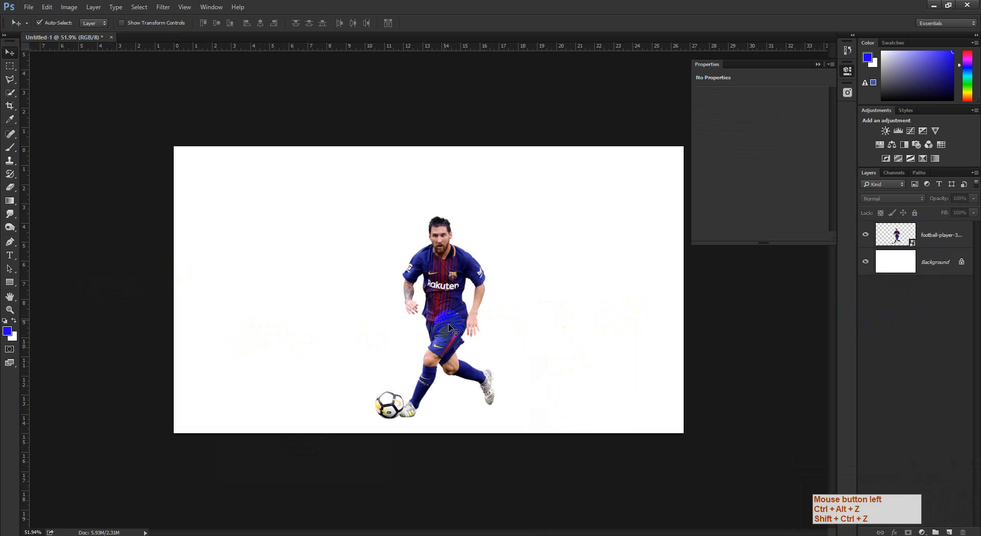
pyautogui.click(937, 248)
pyautogui.press('Delete')
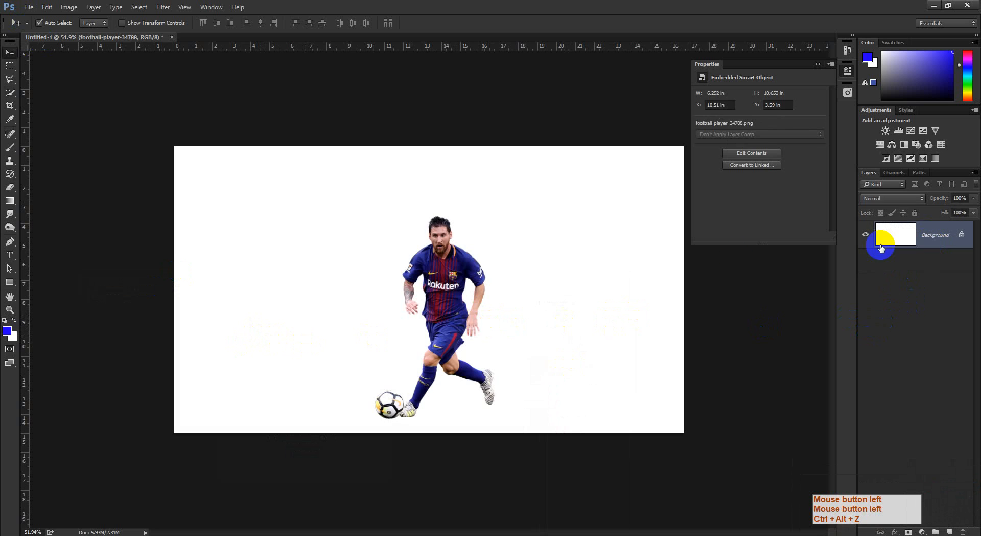
# Place the JPG photo of the man with the blue backpack as an embedded smart object and confirm its placement
pyautogui.click(30, 7)
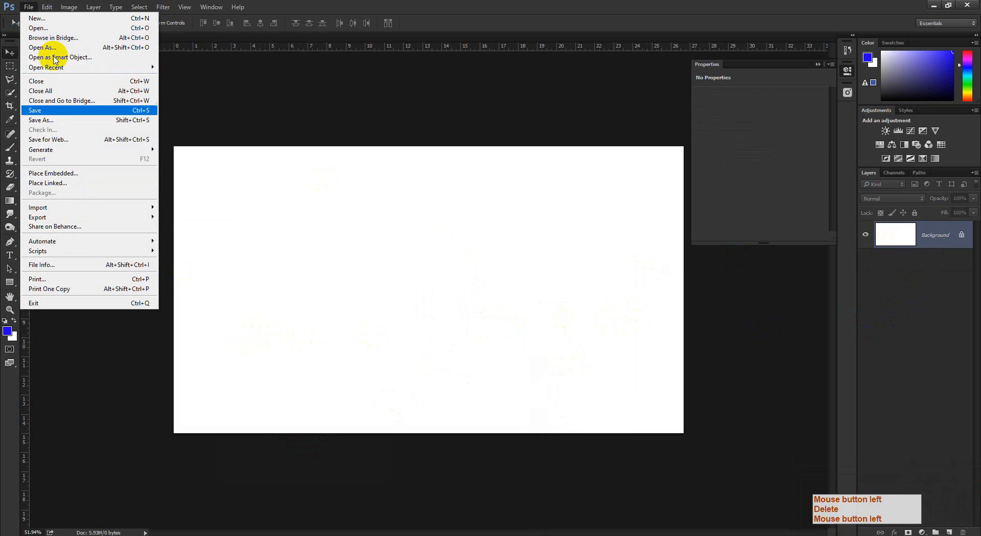
pyautogui.click(57, 175)
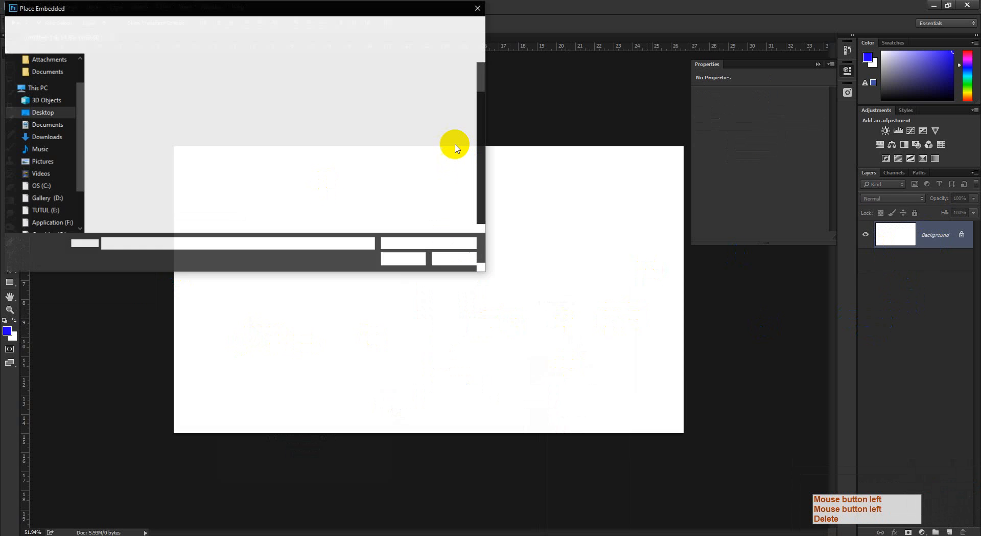
pyautogui.scroll(-2, 327, 173)
pyautogui.scroll(3, 251, 189)
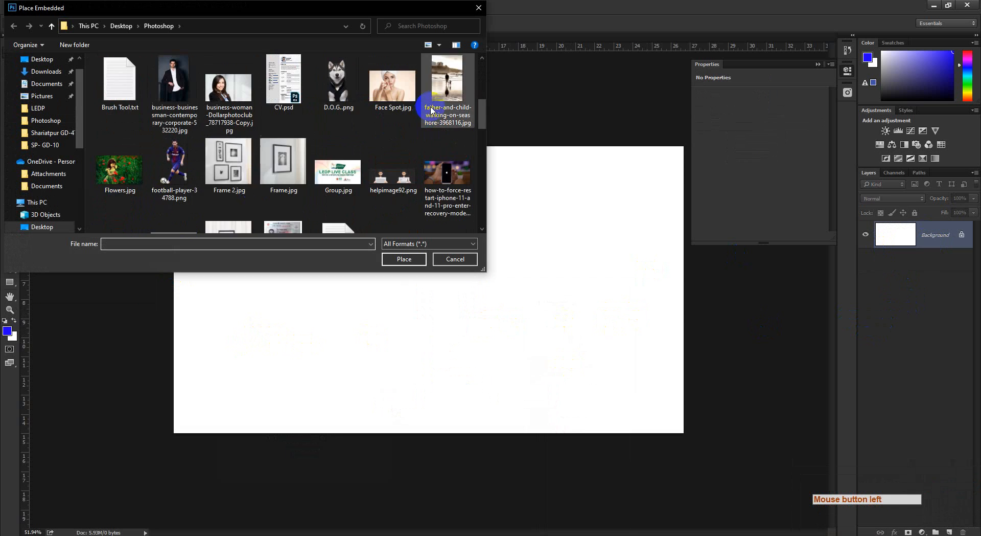
pyautogui.scroll(-3, 430, 110)
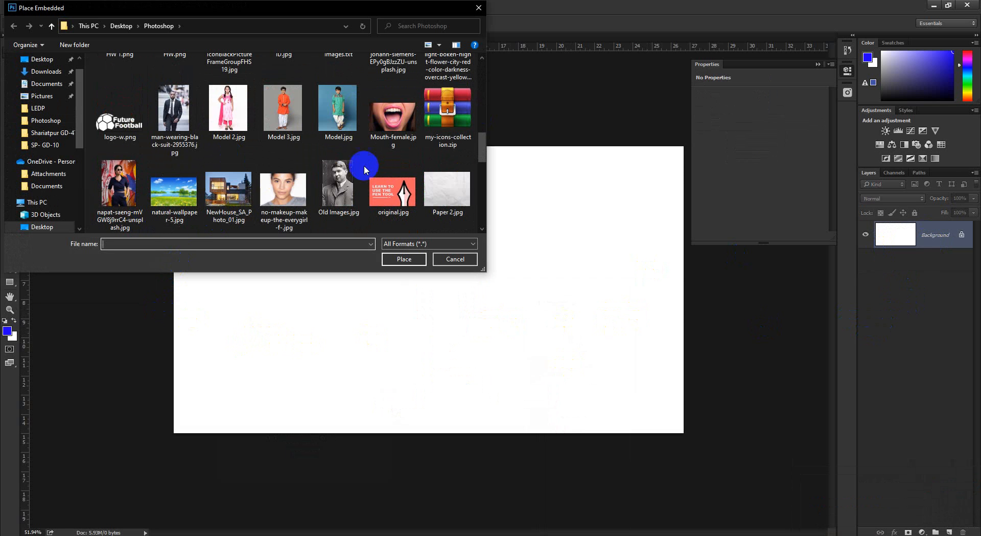
pyautogui.scroll(-3, 307, 194)
pyautogui.click(119, 194)
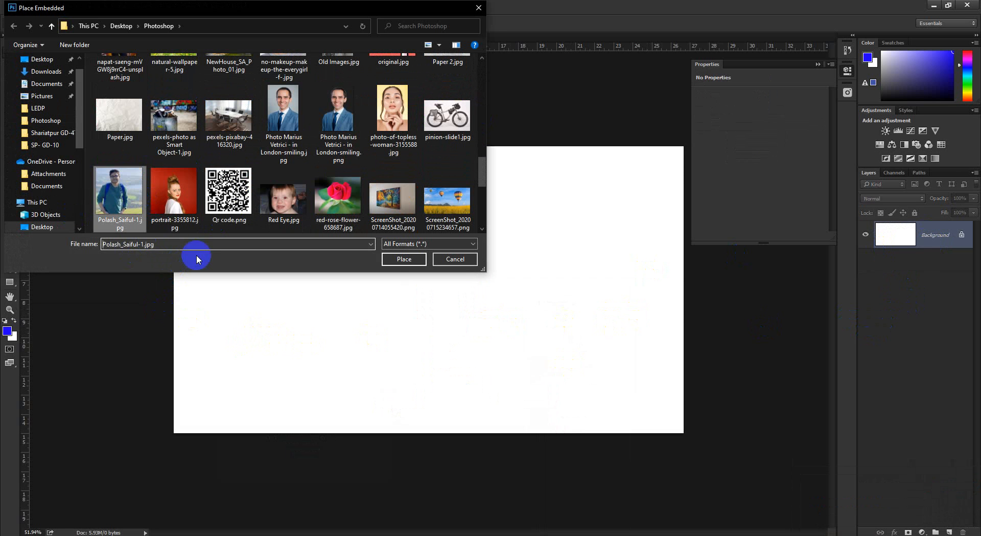
pyautogui.click(402, 259)
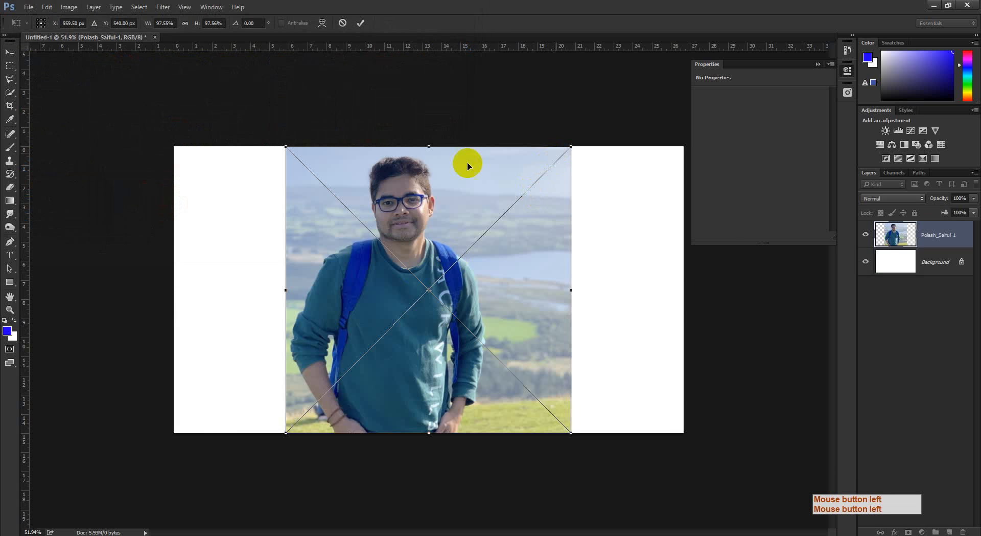
pyautogui.click(361, 23)
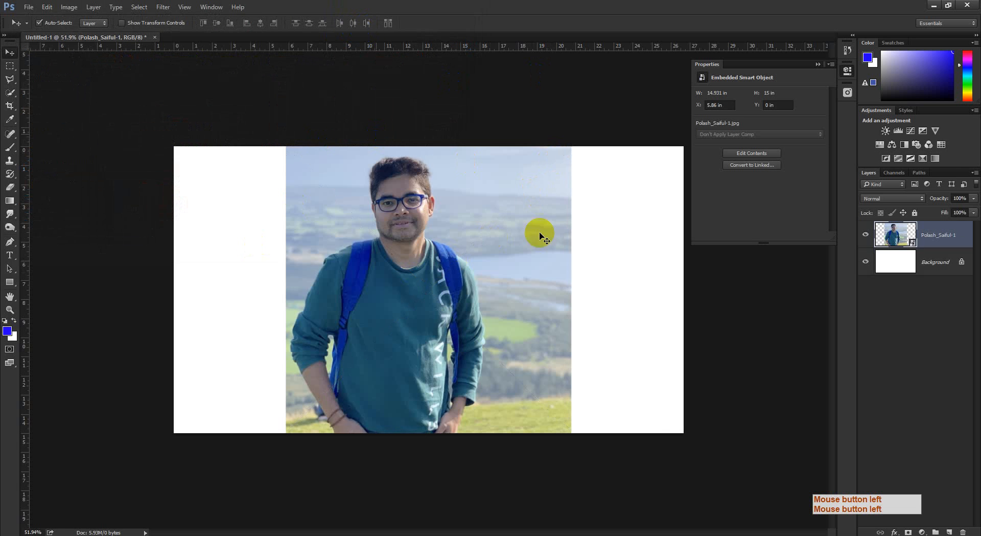
# Move the backpack photo slightly down and right, to about X 1003.5 px and Y 621 px, and rotate it about 14.37° clockwise
pyautogui.moveTo(436, 289); pyautogui.dragTo(449, 311)
pyautogui.hotkey('ctrl', 't')
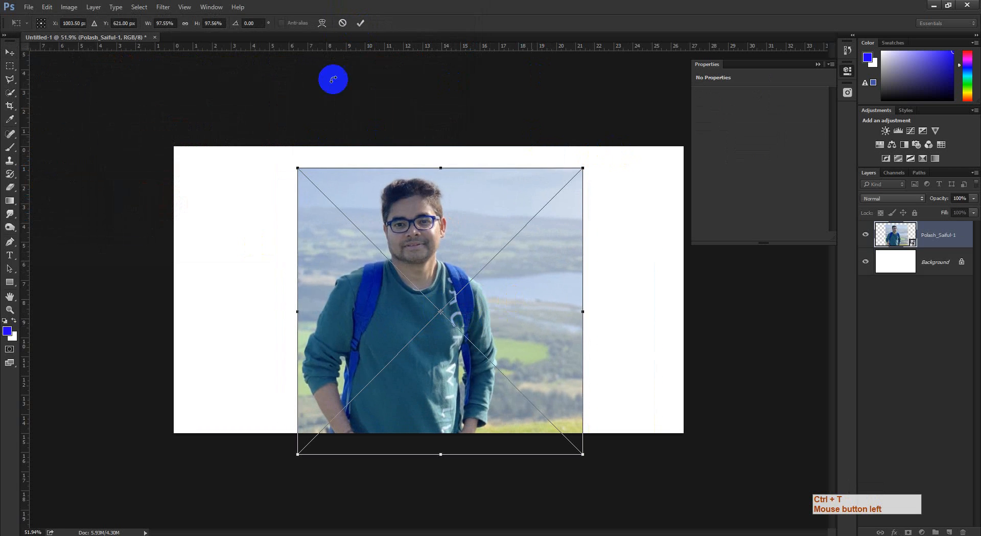
pyautogui.click(257, 23)
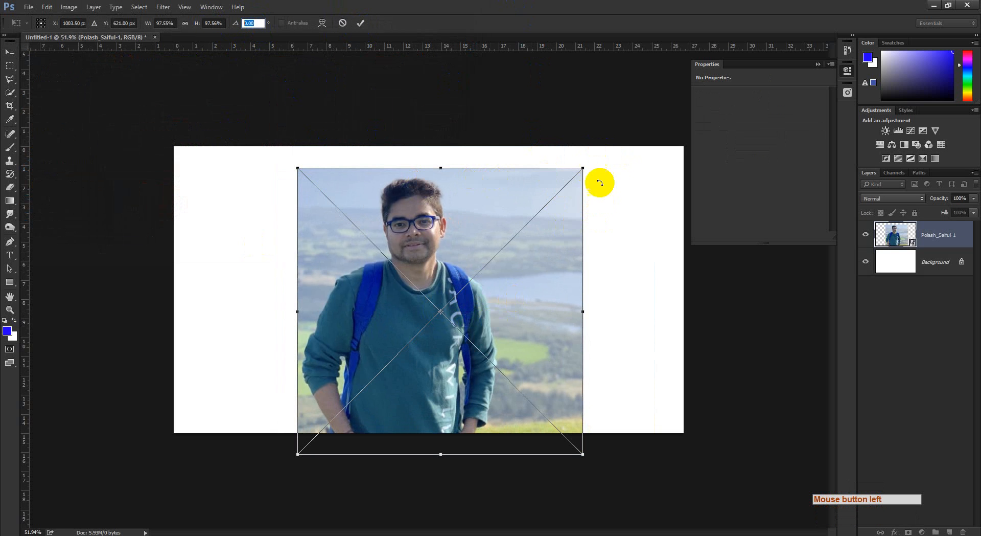
pyautogui.moveTo(594, 162); pyautogui.dragTo(626, 206)
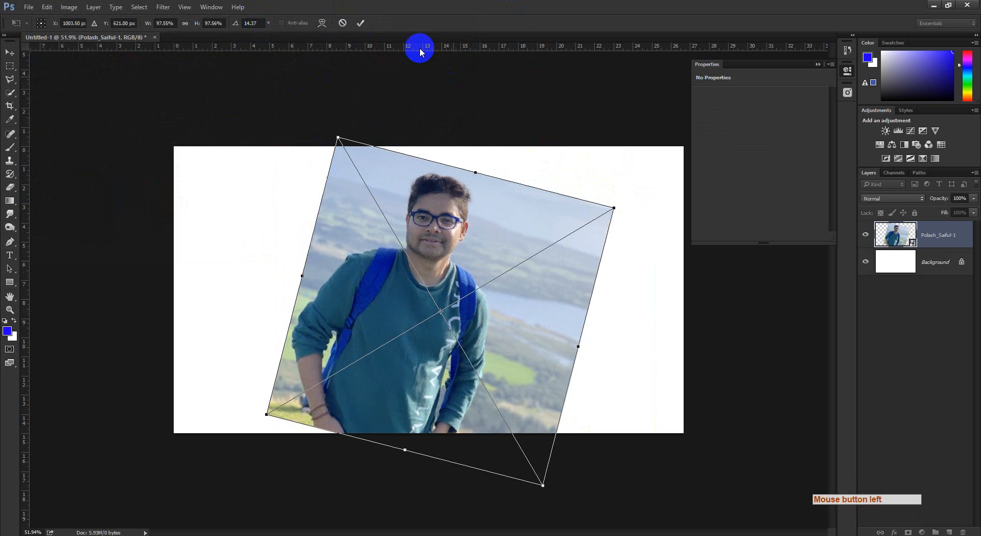
pyautogui.click(363, 28)
# Straighten the tilted photo with Free Transform by setting its rotation angle to 0, and apply the change
pyautogui.moveTo(526, 234); pyautogui.dragTo(555, 277)
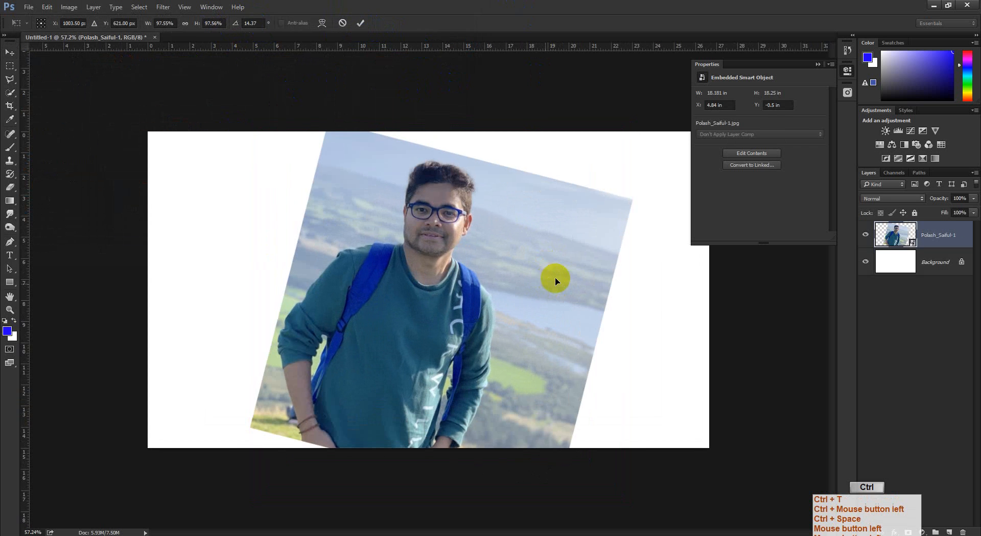
pyautogui.hotkey('ctrl', 't')
pyautogui.click(258, 21)
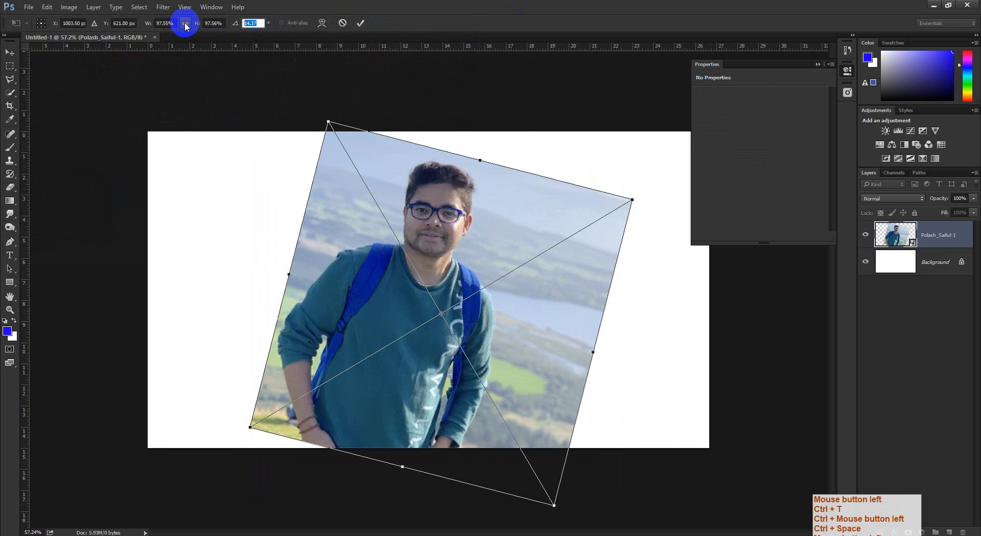
pyautogui.write('0')
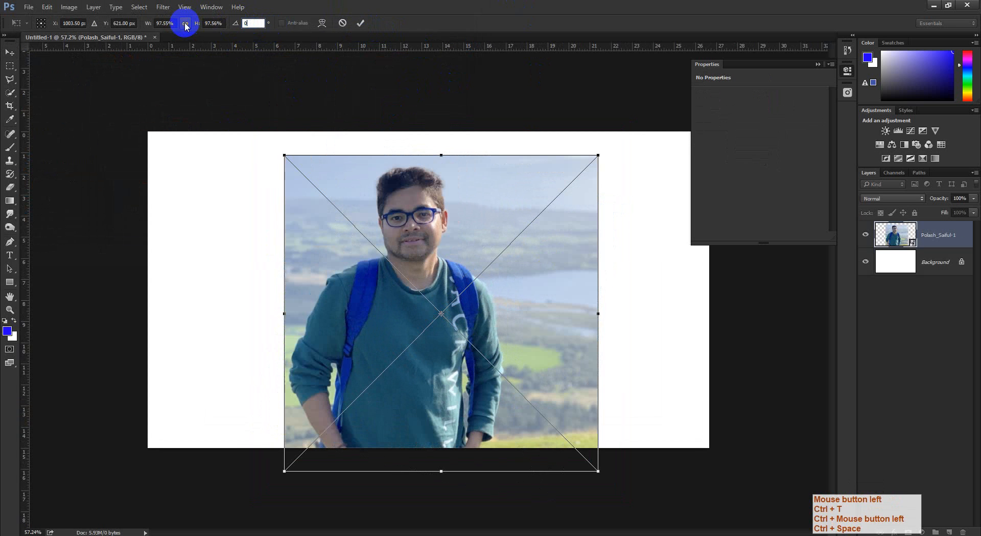
pyautogui.click(362, 23)
# Move the photo up about 0.7 in and scale it down proportionally around its centre to about 12.38 × 12.42 in
pyautogui.moveTo(439, 276); pyautogui.dragTo(440, 261)
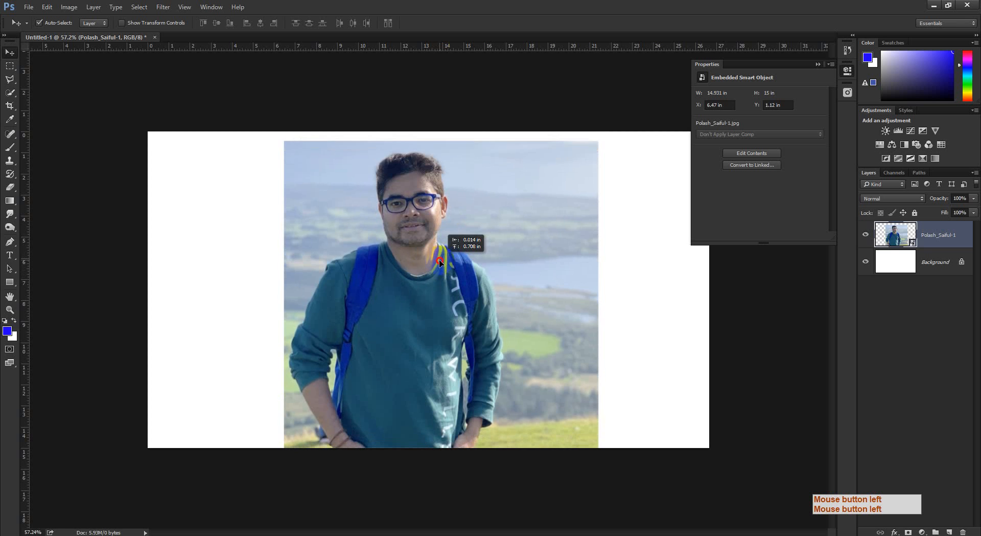
pyautogui.hotkey('ctrl', 't')
pyautogui.keyDown('alt'); pyautogui.keyDown('shift'); pyautogui.moveTo(597, 142); pyautogui.dragTo(571, 168); pyautogui.keyUp('shift'); pyautogui.keyUp('alt')
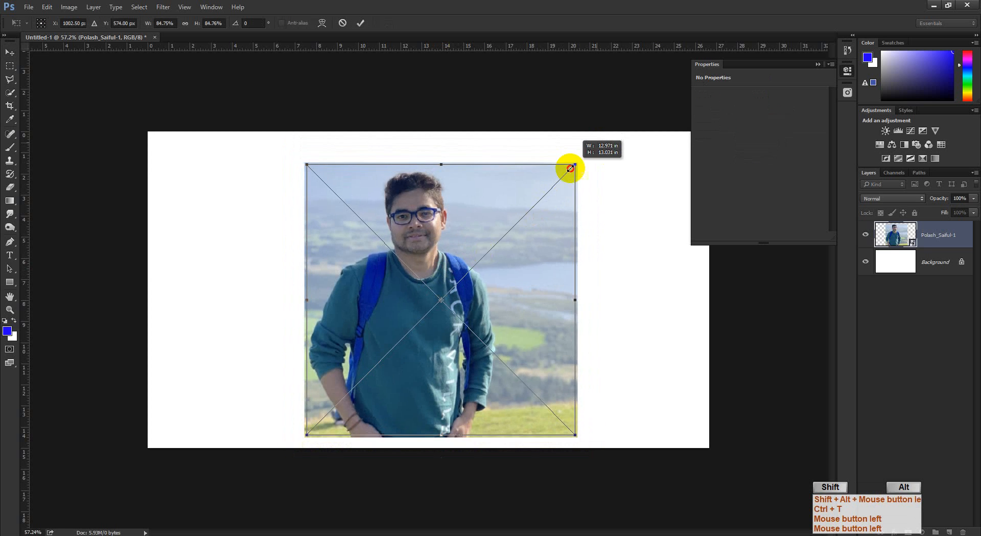
pyautogui.doubleClick(510, 245)
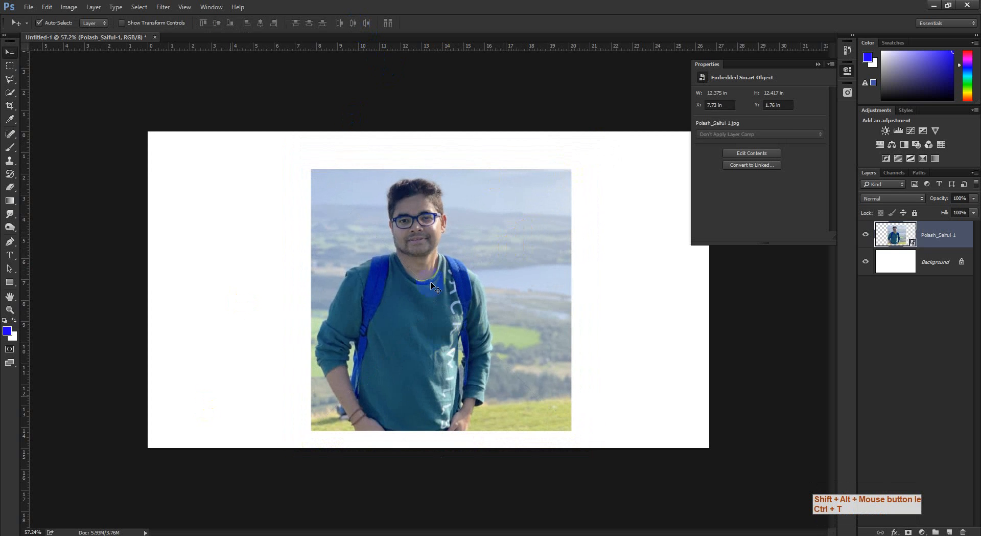
# Delete the placed photo's layer, keeping only the Background
pyautogui.press('Delete')
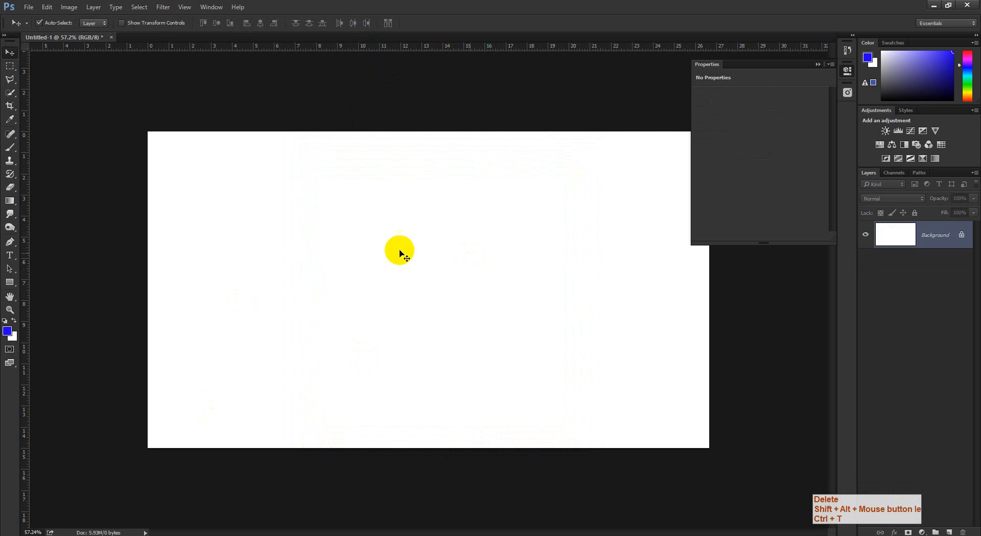
# Switch to the Google Meet call, check the participant list, and return to Photoshop
pyautogui.click(172, 531)
pyautogui.click(106, 506)
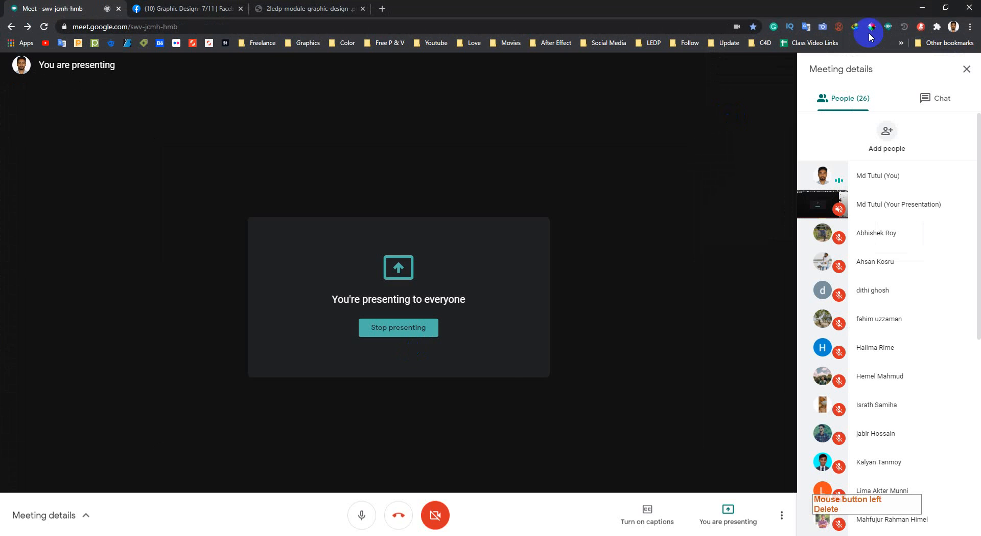
pyautogui.click(922, 7)
# Open Frame.jpg from the Photoshop folder on the Desktop as a new document
pyautogui.click(28, 7)
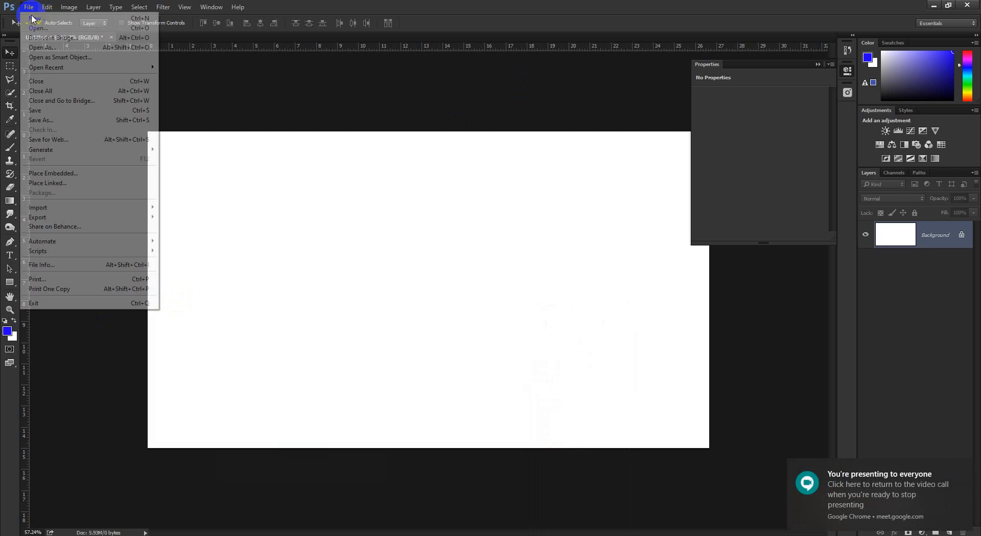
pyautogui.click(38, 28)
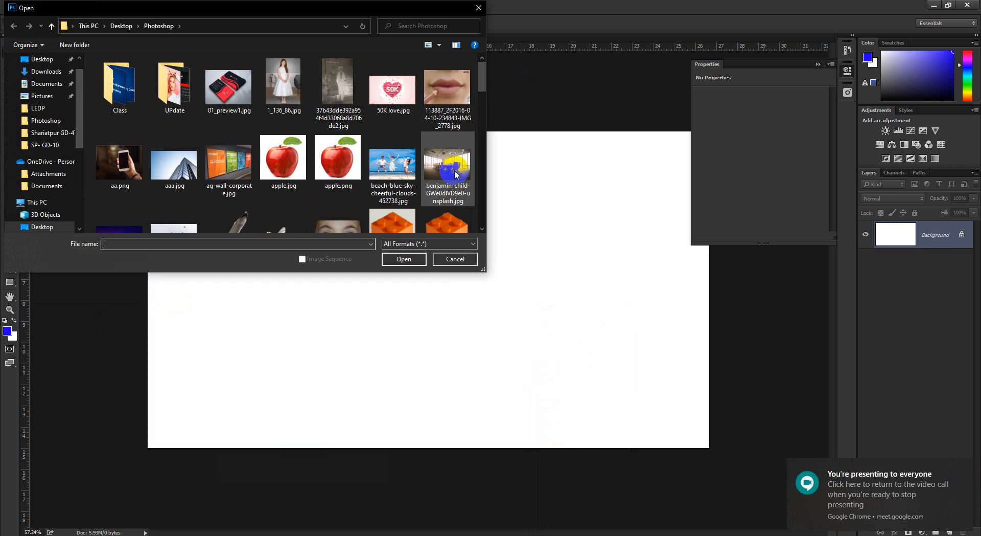
pyautogui.scroll(-3, 338, 164)
pyautogui.scroll(-3, 341, 178)
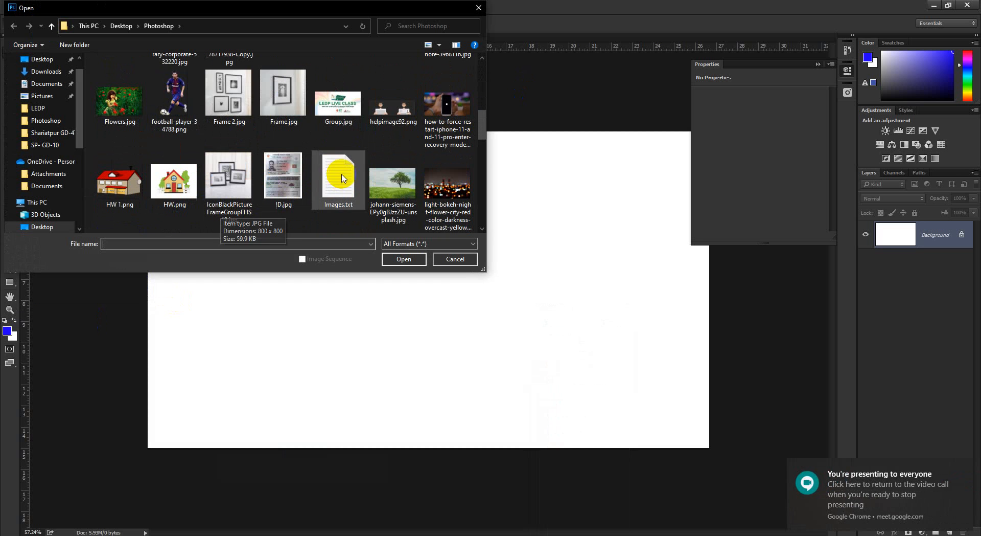
pyautogui.click(228, 92)
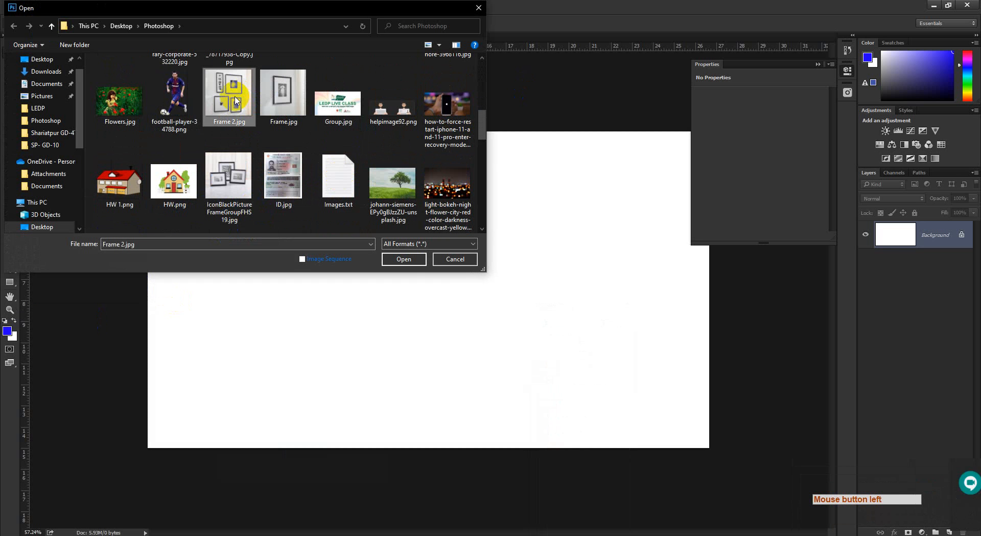
pyautogui.click(274, 97)
pyautogui.click(391, 260)
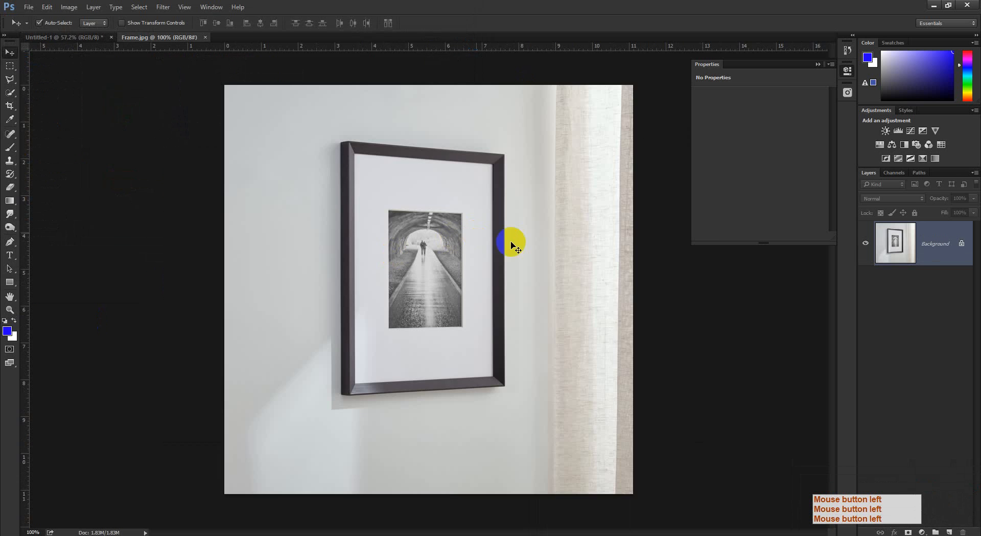
# Collapse the Properties panel to clear the workspace around the frame image
pyautogui.moveTo(512, 246); pyautogui.dragTo(90, 81)
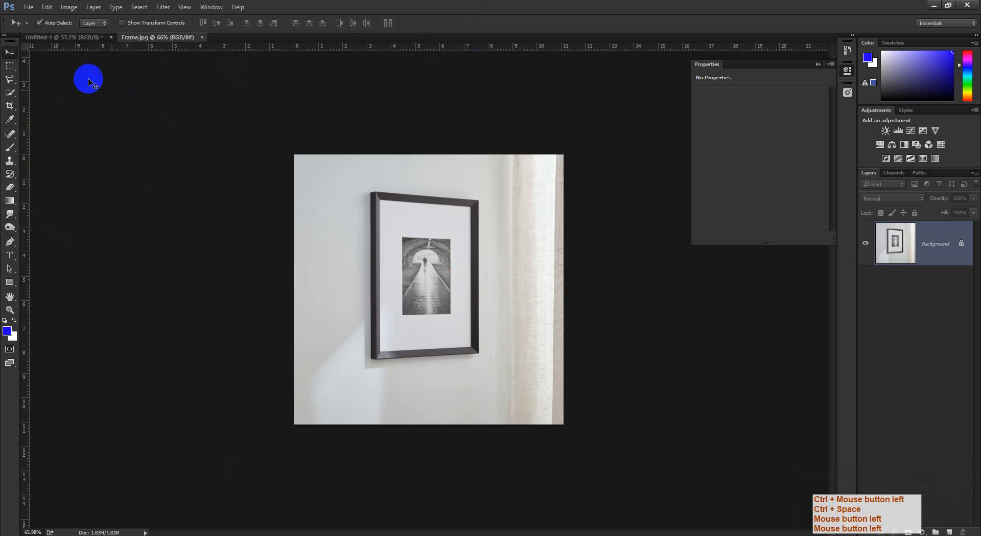
pyautogui.click(72, 37)
pyautogui.click(142, 38)
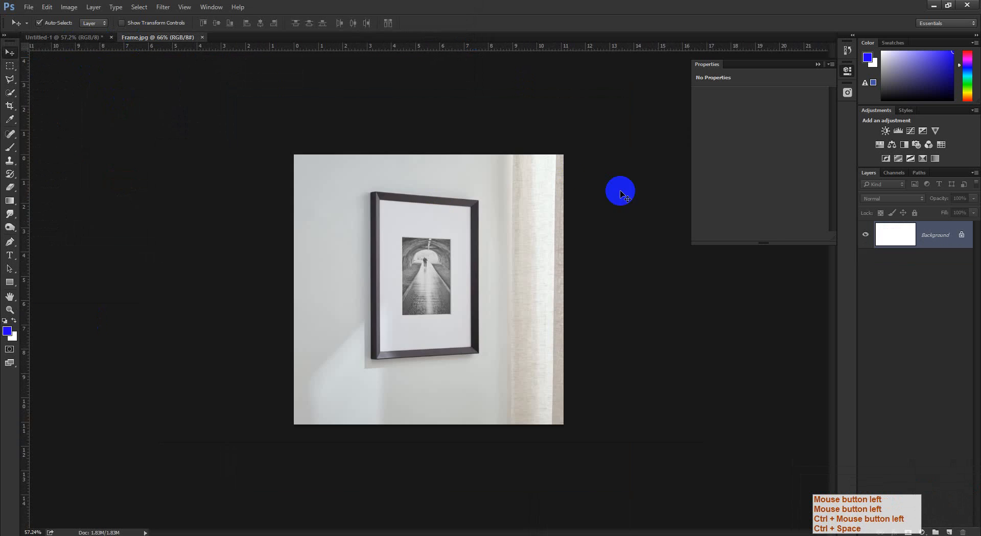
pyautogui.keyDown('ctrl'); pyautogui.click(476, 255); pyautogui.keyUp('ctrl')
pyautogui.moveTo(476, 255); pyautogui.dragTo(785, 82)
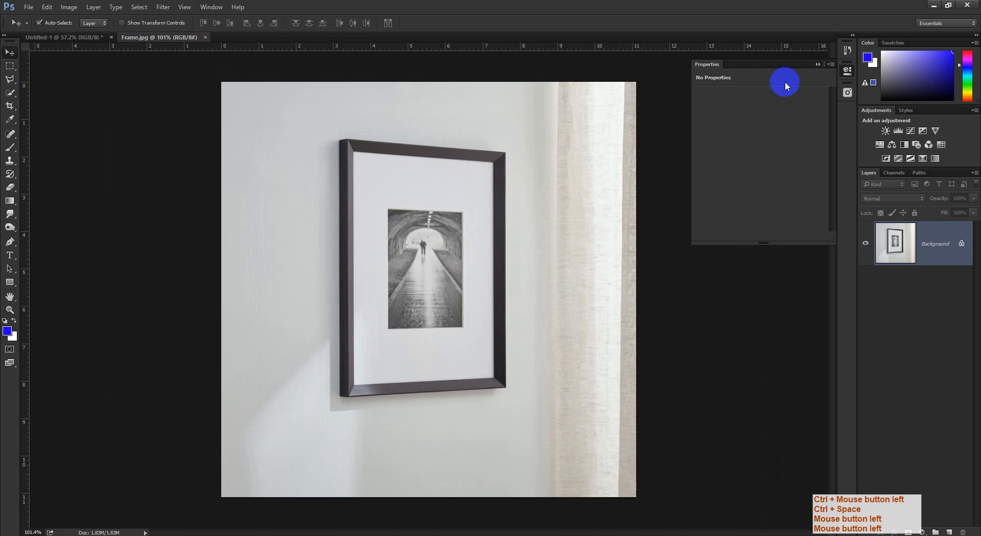
pyautogui.click(818, 66)
pyautogui.moveTo(462, 236); pyautogui.dragTo(452, 251)
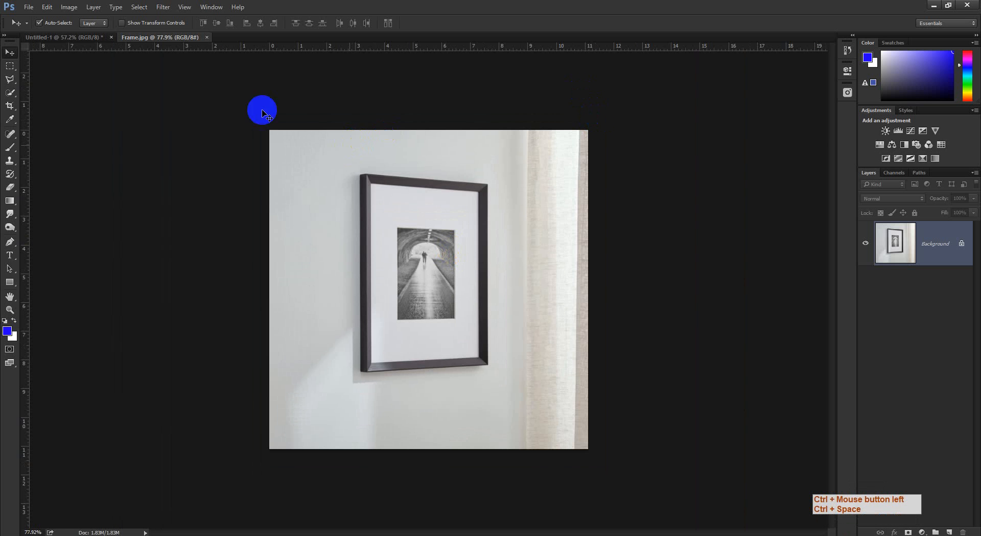
# Place Model.jpg as an embedded image over the frame and scale it down proportionally around its centre to about 45.3%
pyautogui.click(30, 11)
pyautogui.click(49, 172)
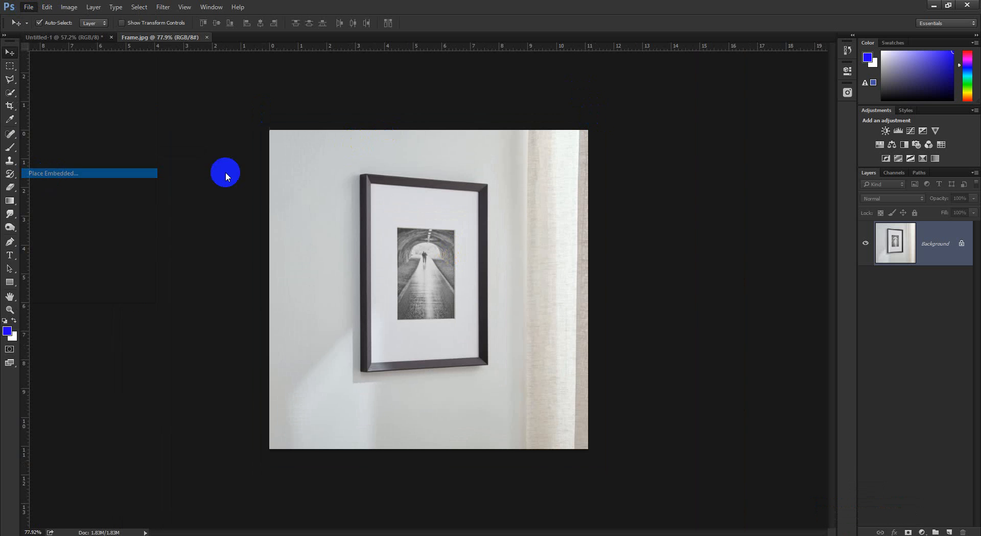
pyautogui.scroll(-15, 317, 158)
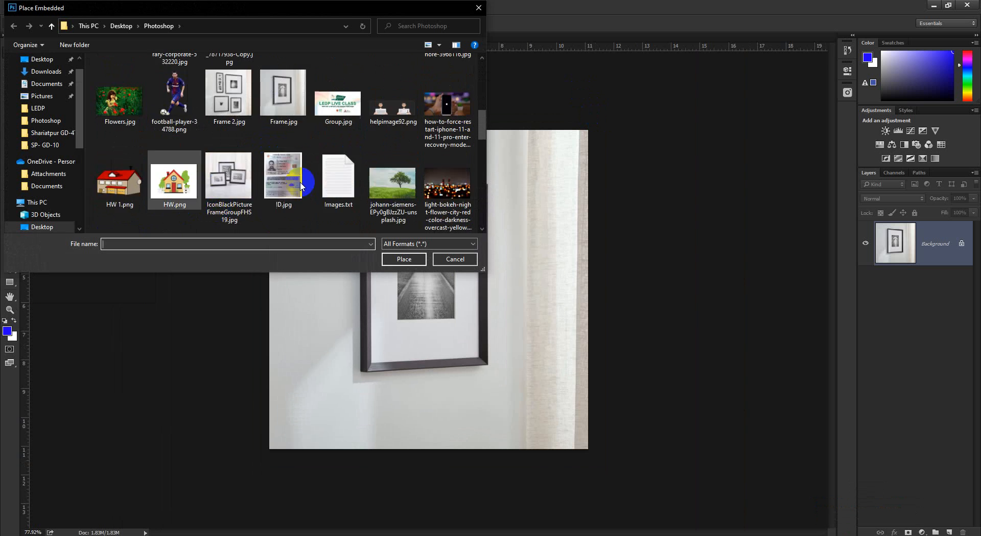
pyautogui.click(335, 175)
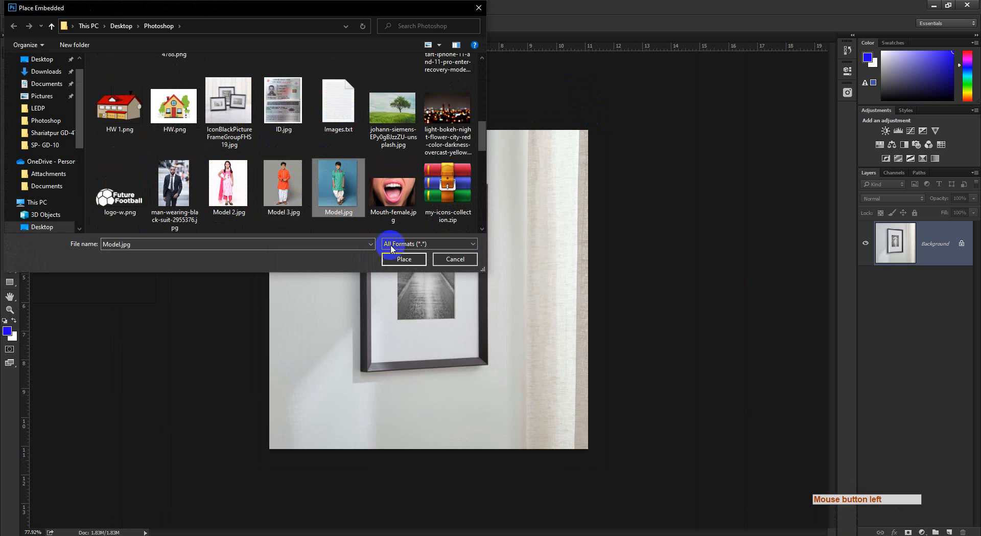
pyautogui.click(404, 259)
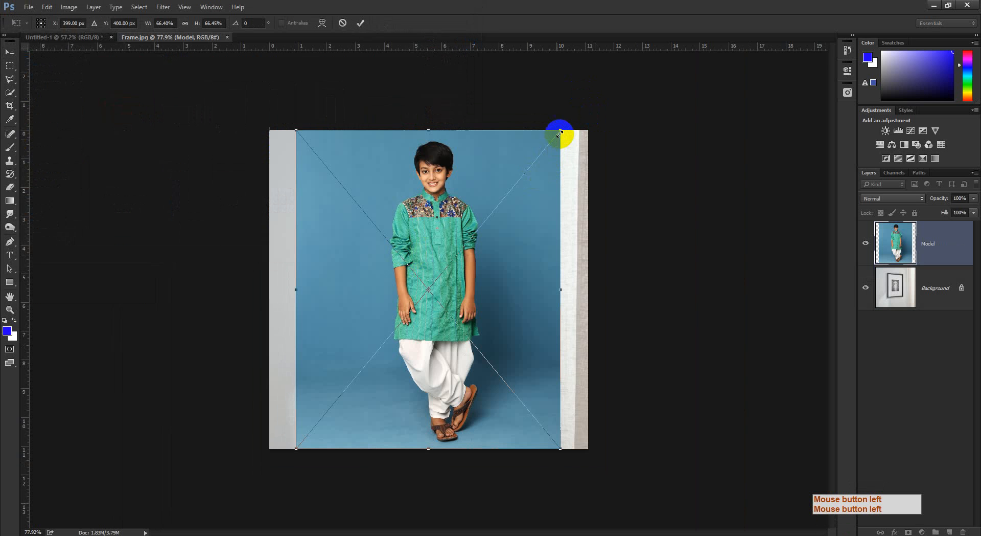
pyautogui.moveTo(561, 131); pyautogui.dragTo(519, 180)
# Distort the placed model photo so its two upper corners sit on the picture frame's inner upper corners
pyautogui.moveTo(323, 191); pyautogui.dragTo(380, 193)
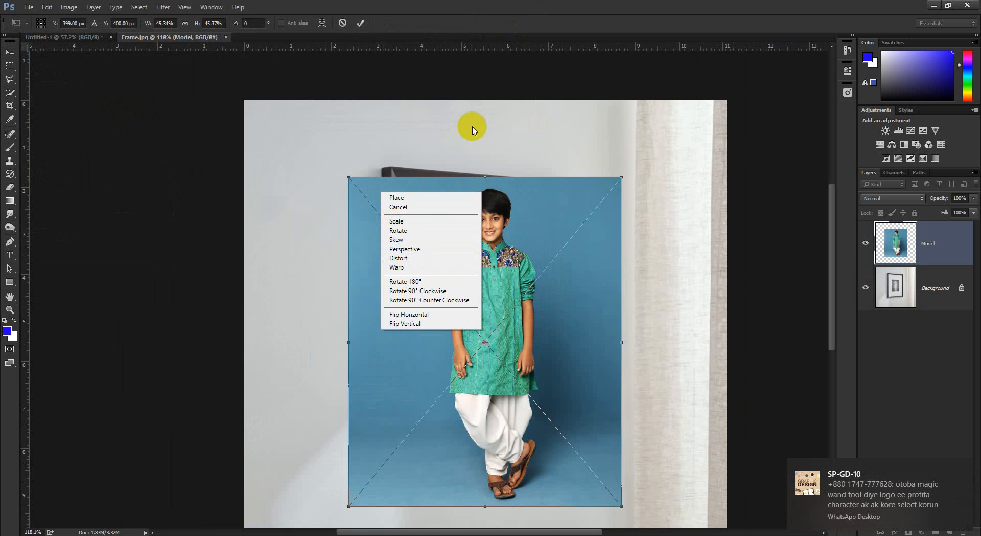
pyautogui.click(500, 77)
pyautogui.hotkey('ctrl', 'space')
pyautogui.moveTo(382, 199); pyautogui.dragTo(423, 237)
pyautogui.moveTo(391, 273); pyautogui.dragTo(294, 359)
pyautogui.moveTo(192, 226); pyautogui.dragTo(335, 238)
pyautogui.hotkey('ctrl', 'space')
pyautogui.moveTo(498, 290); pyautogui.dragTo(458, 290)
pyautogui.moveTo(628, 284); pyautogui.dragTo(439, 275)
pyautogui.hotkey('ctrl', 'space')
# Distort the model photo's lower-left corner onto the picture frame's inner lower-left corner
pyautogui.hotkey('ctrl', 'space')
pyautogui.moveTo(544, 330); pyautogui.dragTo(496, 334)
pyautogui.moveTo(481, 432); pyautogui.dragTo(506, 202)
pyautogui.hotkey('ctrl', 'space')
pyautogui.moveTo(290, 385); pyautogui.dragTo(490, 330)
pyautogui.hotkey('ctrl', 'space')
pyautogui.hotkey('ctrl', 'space')
pyautogui.moveTo(705, 363); pyautogui.dragTo(552, 364)
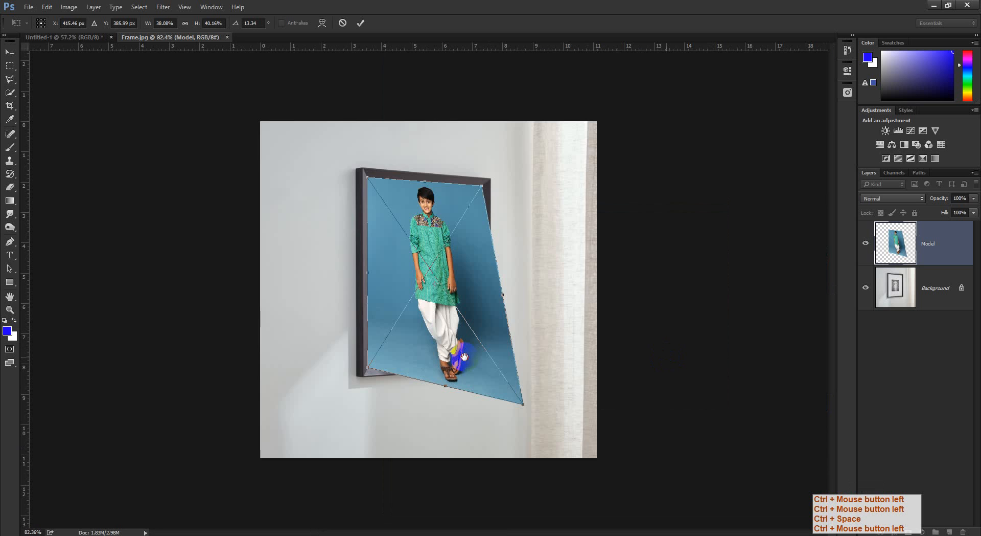
# Distort the model photo's lower-right corner onto the frame's inner lower-right corner and apply the transform
pyautogui.moveTo(477, 373); pyautogui.dragTo(624, 462)
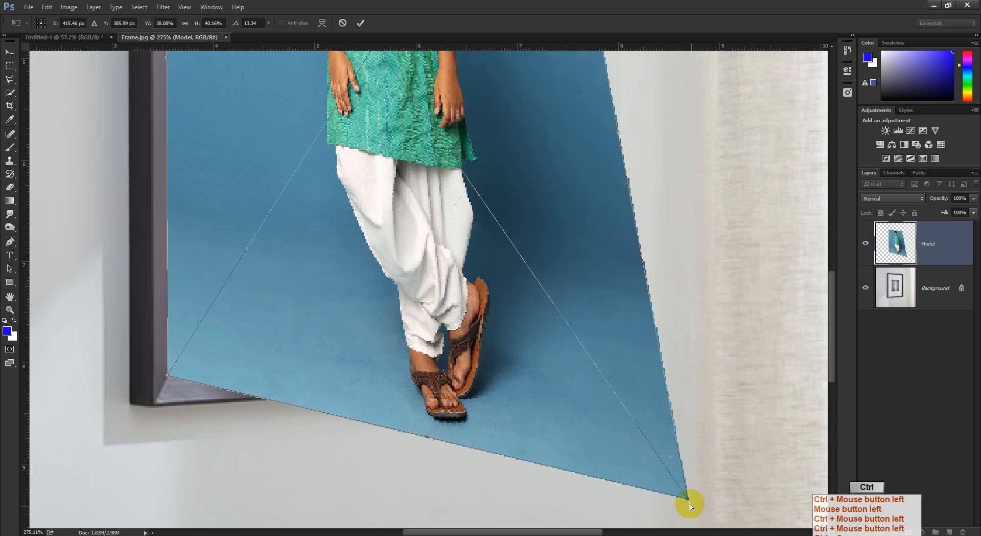
pyautogui.moveTo(689, 500); pyautogui.dragTo(611, 385)
pyautogui.hotkey('ctrl', 'space')
pyautogui.moveTo(577, 338); pyautogui.dragTo(511, 368)
pyautogui.hotkey('ctrl', 'space')
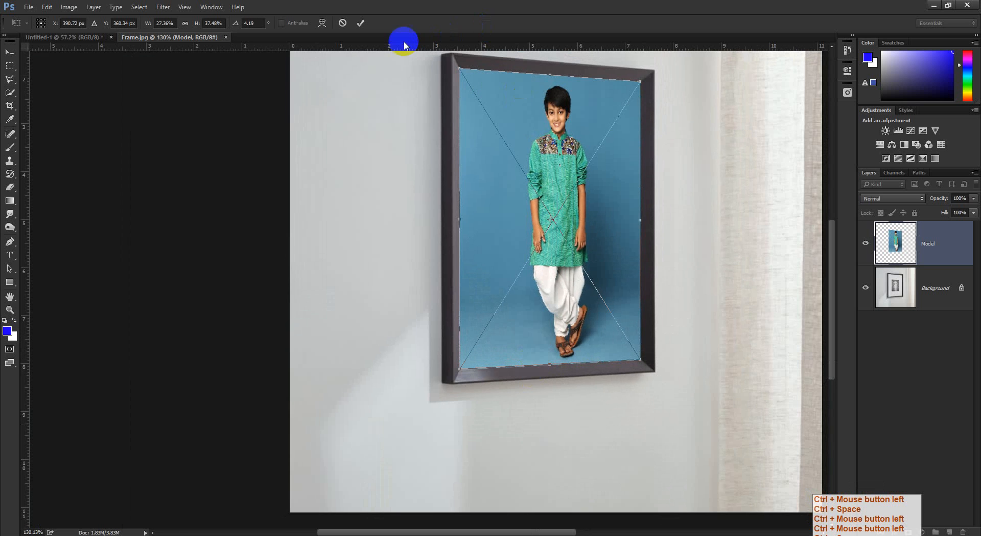
pyautogui.moveTo(385, 44); pyautogui.dragTo(537, 291)
pyautogui.click(361, 22)
pyautogui.hotkey('ctrl', 'space')
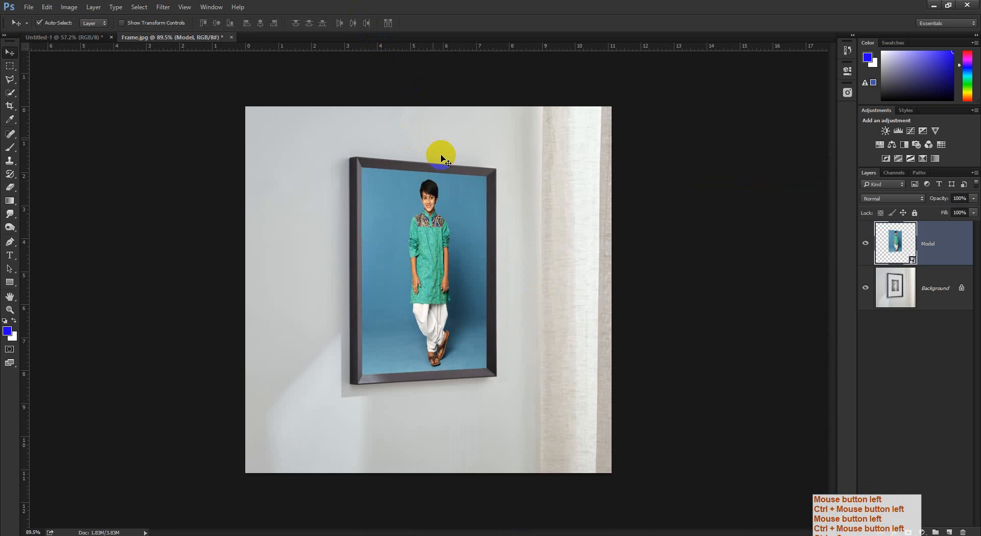
pyautogui.moveTo(438, 153); pyautogui.dragTo(523, 369)
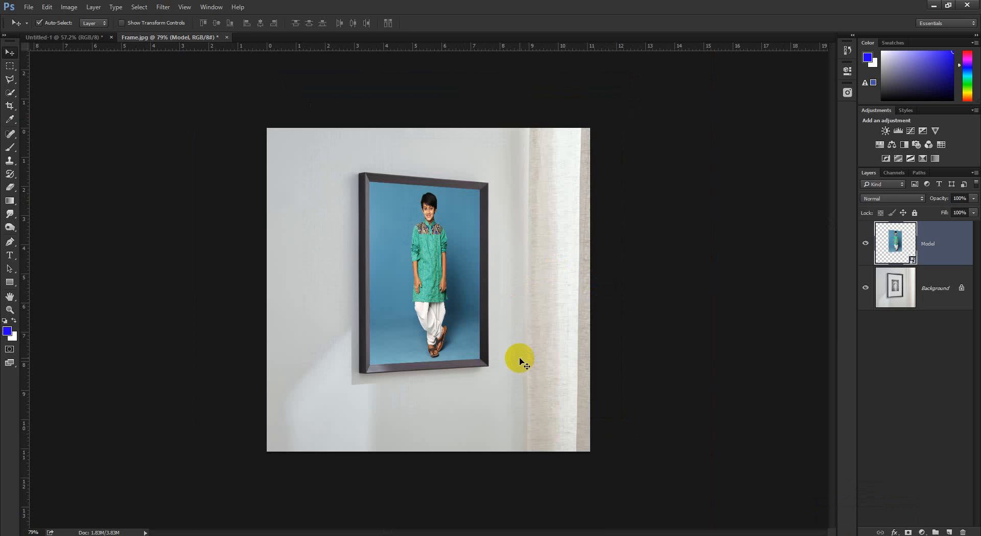
# Open Frame 2.jpg and IconBlackPictureFrameGroupFHS19.jpg together, and return to the Frame.jpg document
pyautogui.click(28, 8)
pyautogui.click(28, 28)
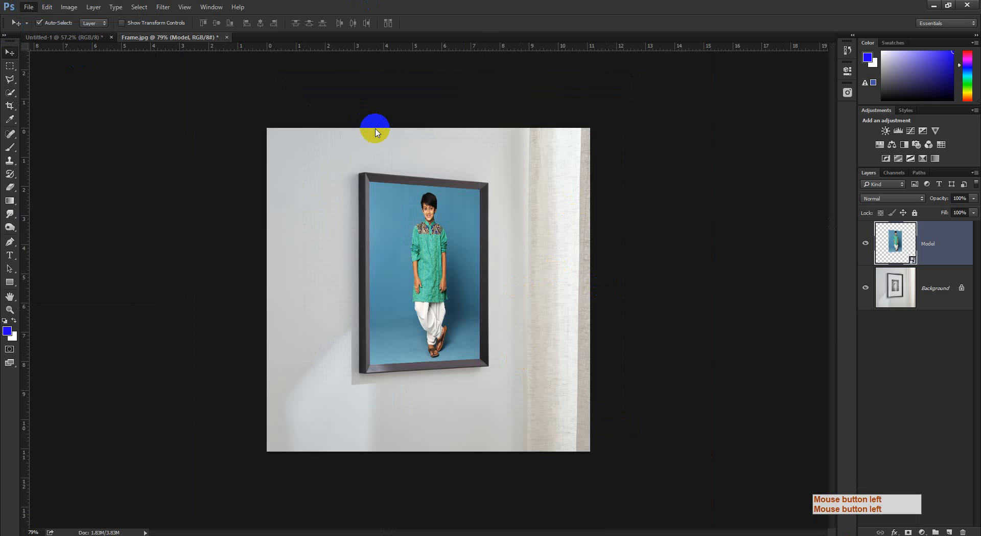
pyautogui.scroll(-5, 288, 182)
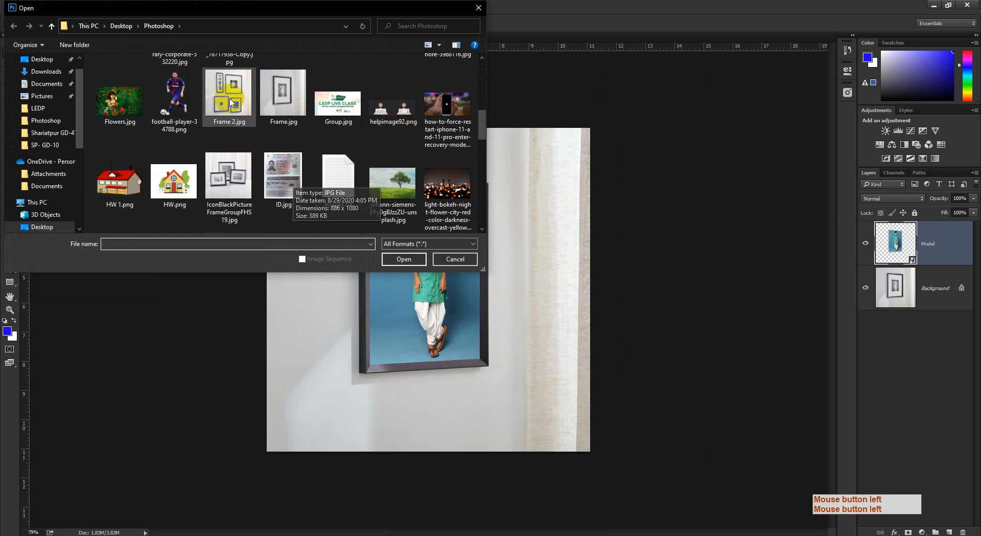
pyautogui.click(229, 97)
pyautogui.keyDown('ctrl'); pyautogui.click(244, 157); pyautogui.keyUp('ctrl')
pyautogui.click(406, 258)
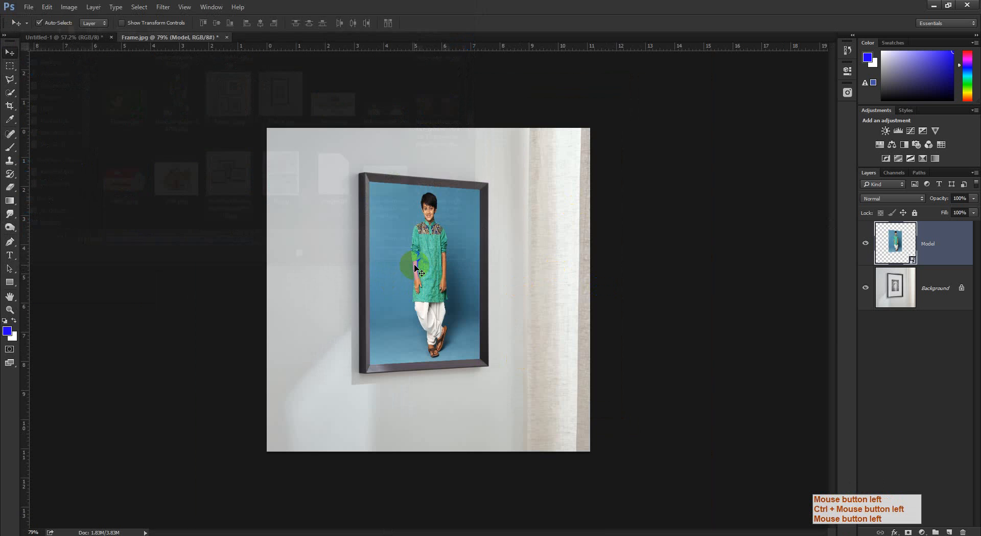
pyautogui.click(274, 38)
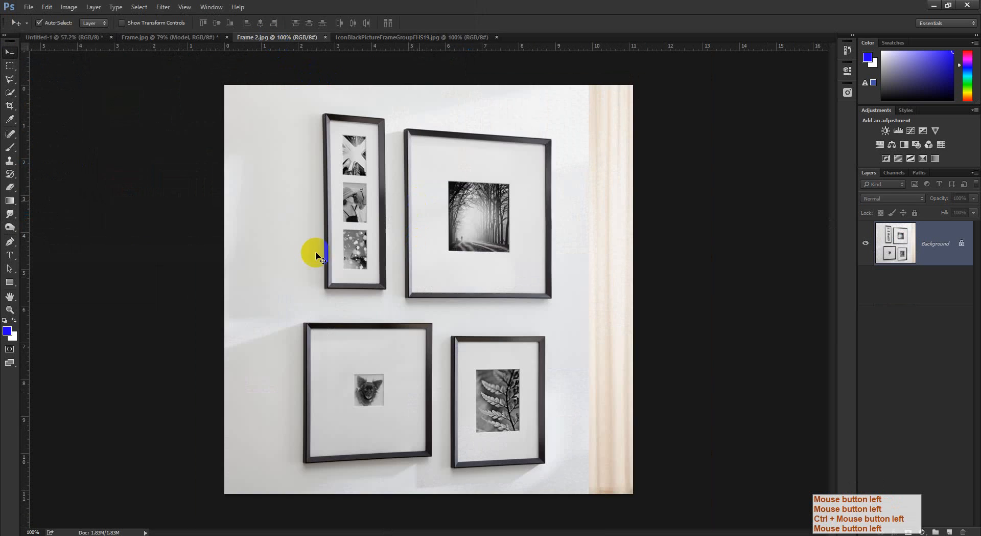
pyautogui.click(145, 37)
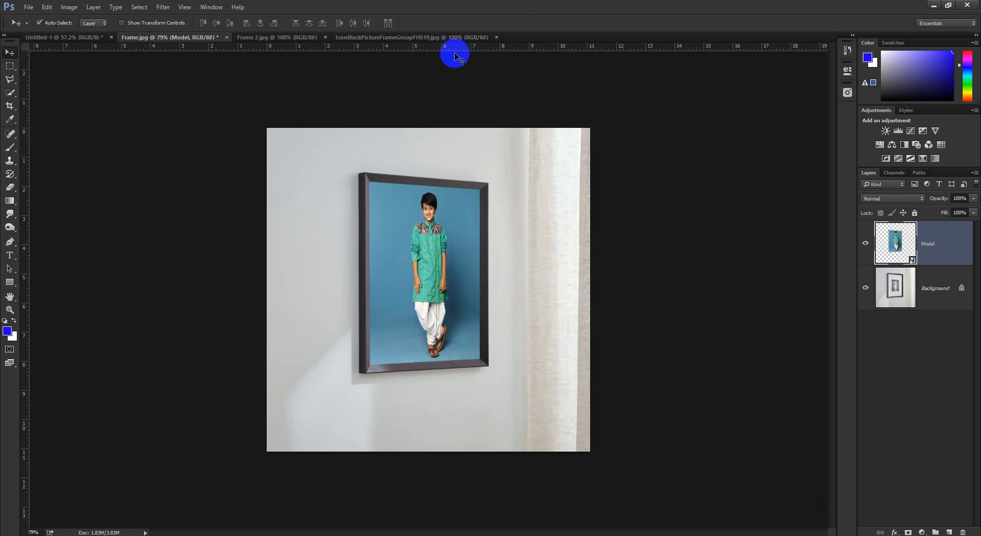
# Switch to the Frame 2.jpg document and place portrait-3355812.jpg in it as an embedded image
pyautogui.click(289, 40)
pyautogui.keyDown('ctrl'); pyautogui.click(405, 246); pyautogui.keyUp('ctrl')
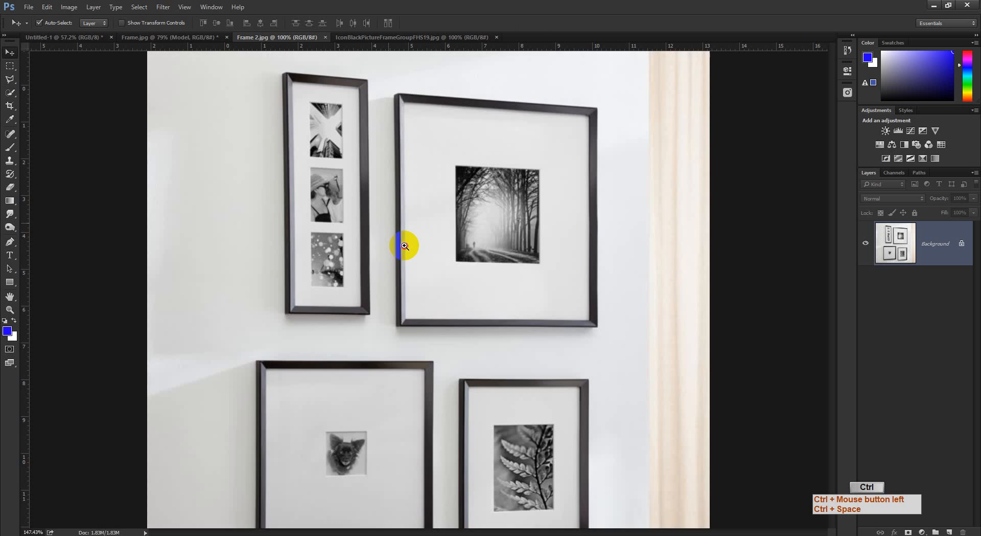
pyautogui.moveTo(509, 188); pyautogui.dragTo(481, 191)
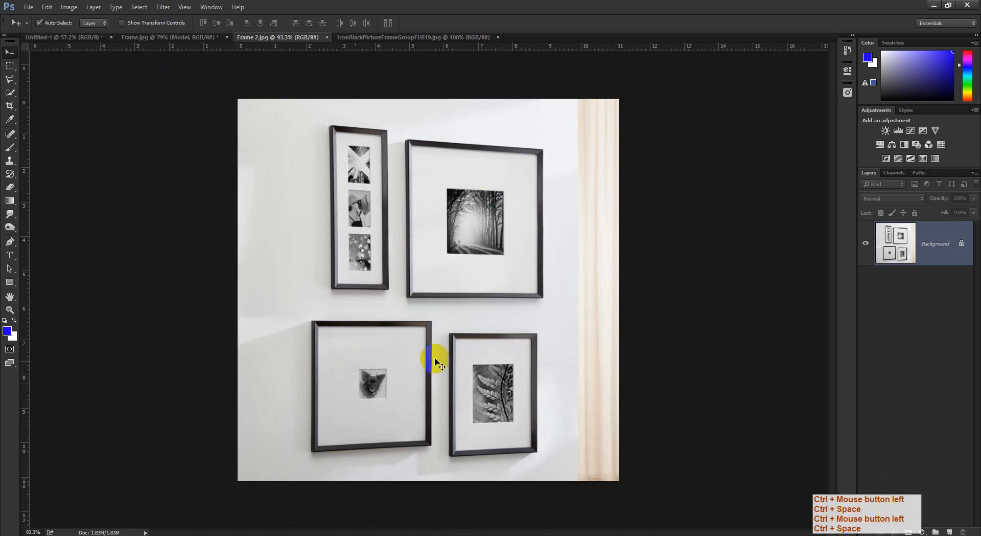
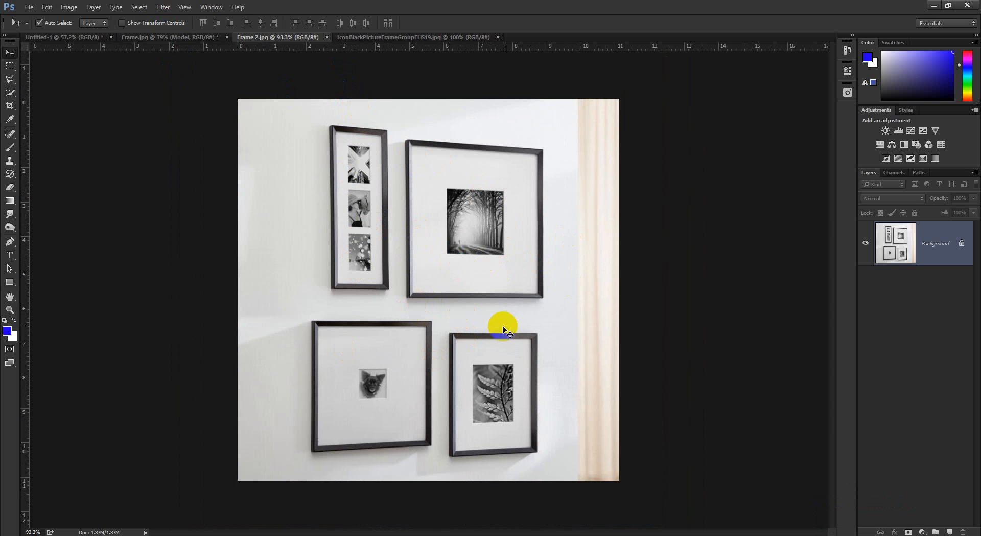
pyautogui.click(28, 14)
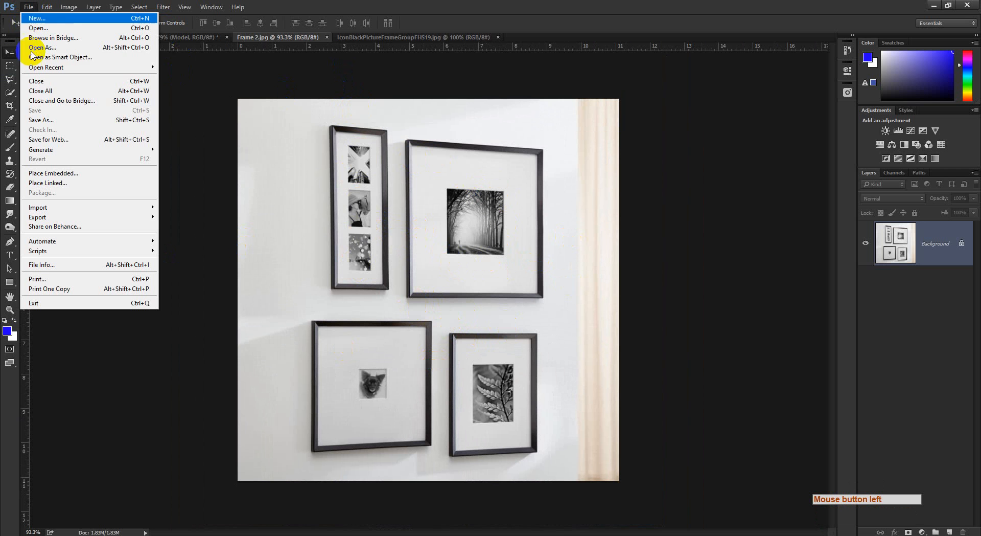
pyautogui.click(67, 176)
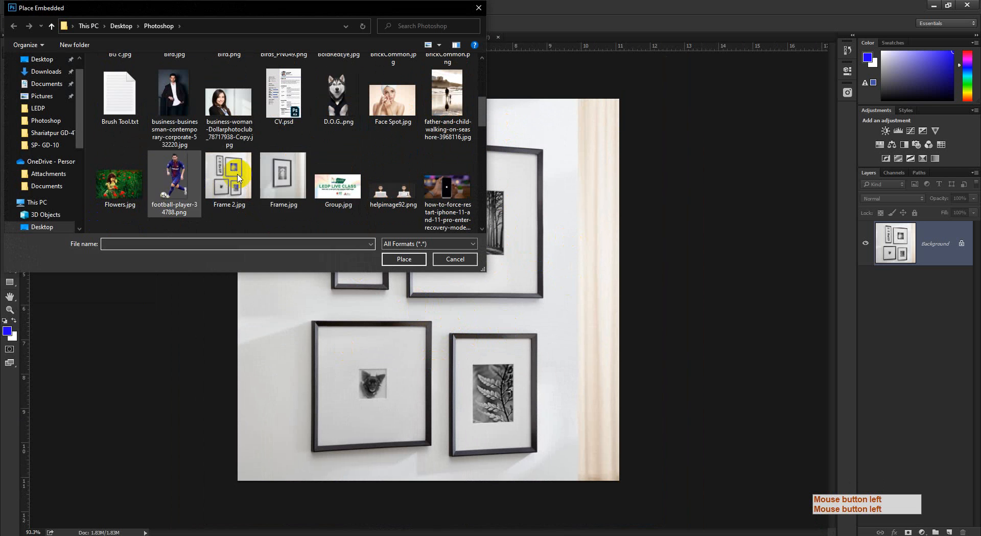
pyautogui.scroll(-1, 265, 176)
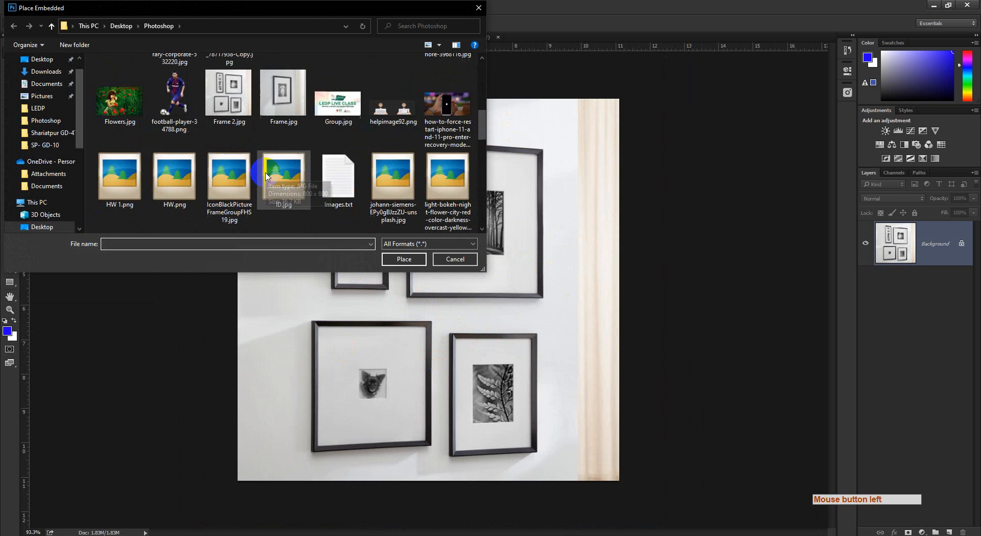
pyautogui.scroll(-1, 265, 176)
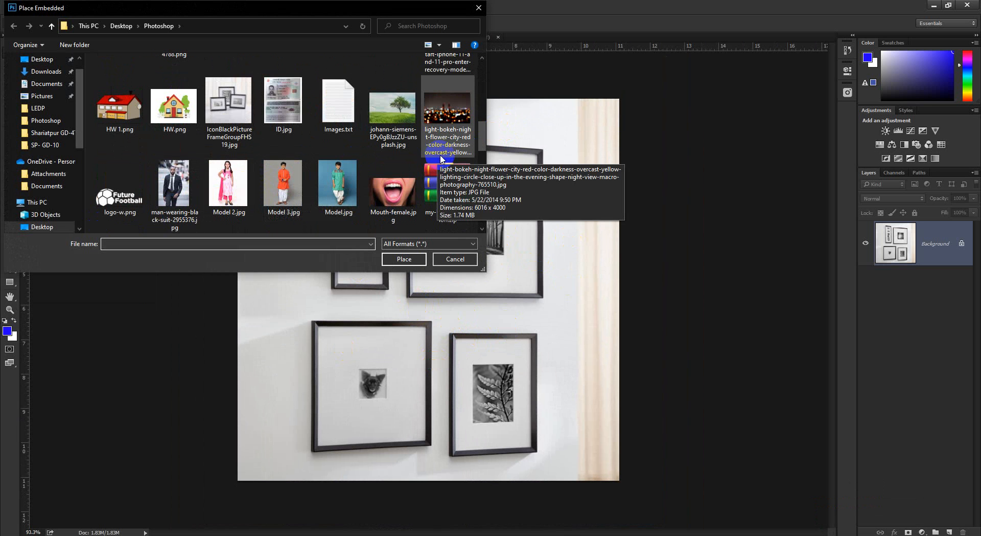
pyautogui.scroll(-1, 443, 159)
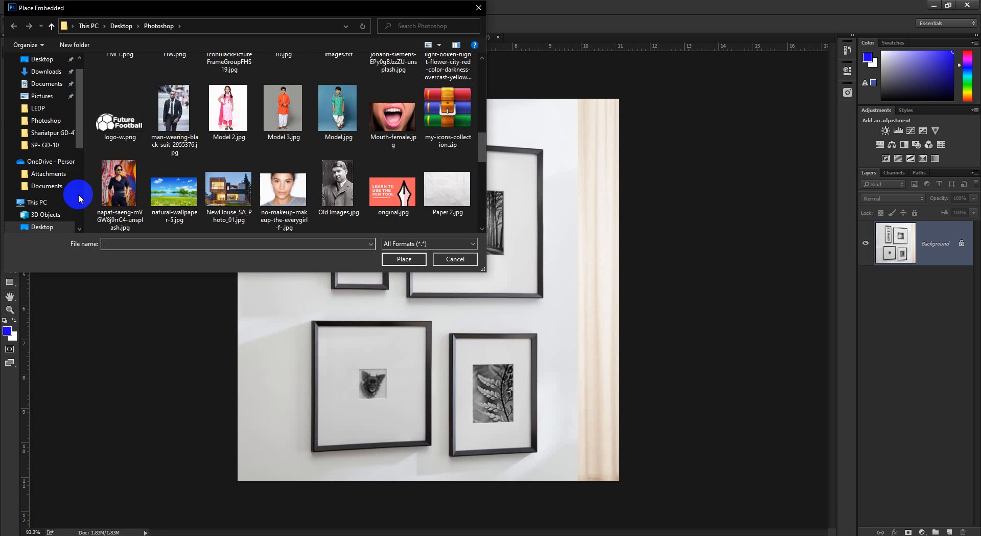
pyautogui.scroll(-2, 366, 131)
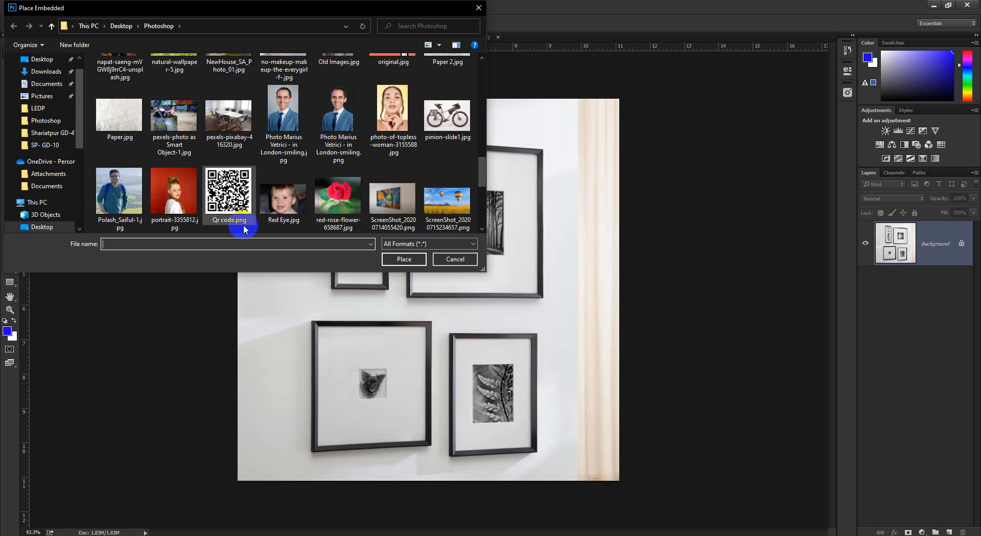
pyautogui.click(174, 193)
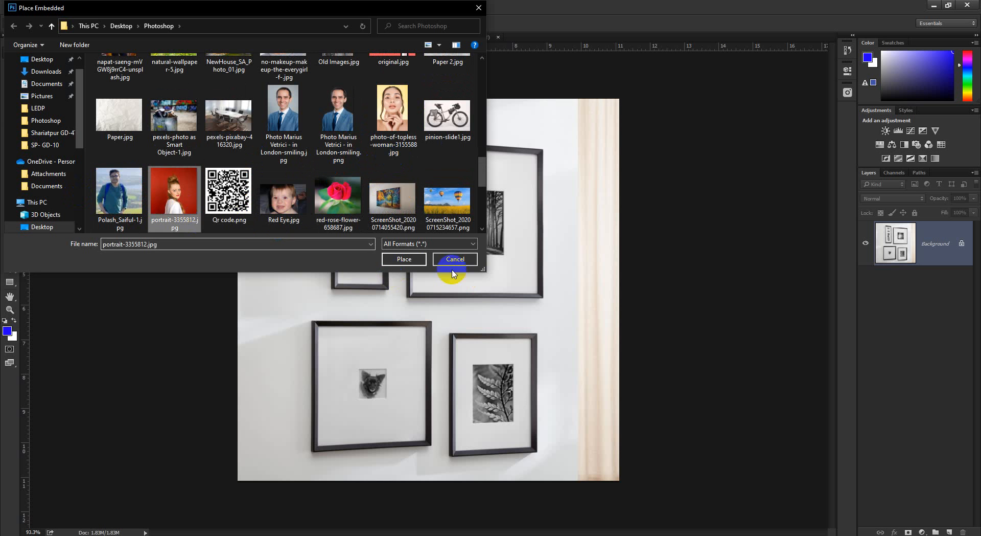
pyautogui.click(404, 259)
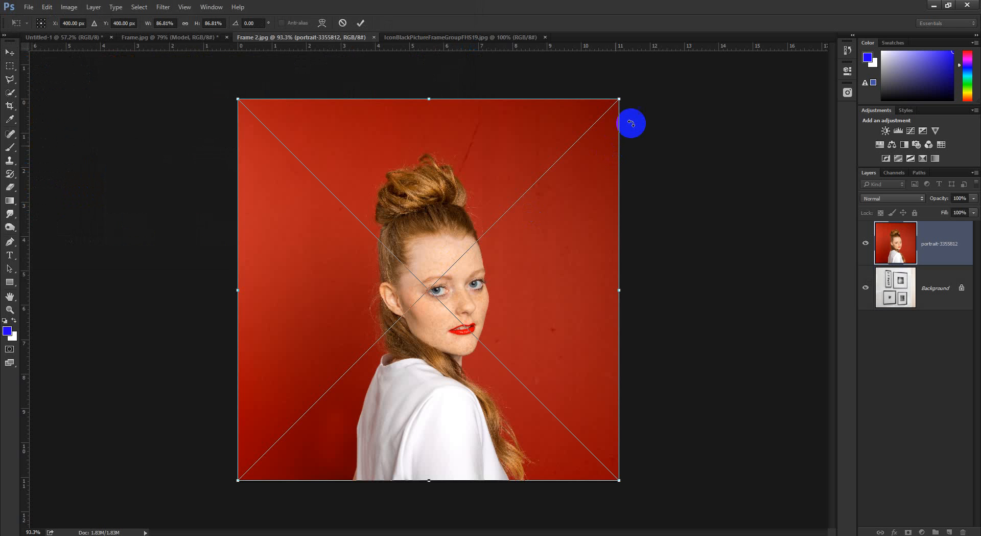
# Scale the portrait to about 36% and position its upper-left corner at the upper-right frame's inner corner
pyautogui.moveTo(620, 100); pyautogui.dragTo(503, 235)
pyautogui.keyDown('ctrl'); pyautogui.click(450, 240); pyautogui.keyUp('ctrl')
pyautogui.keyDown('ctrl'); pyautogui.click(386, 196); pyautogui.keyUp('ctrl')
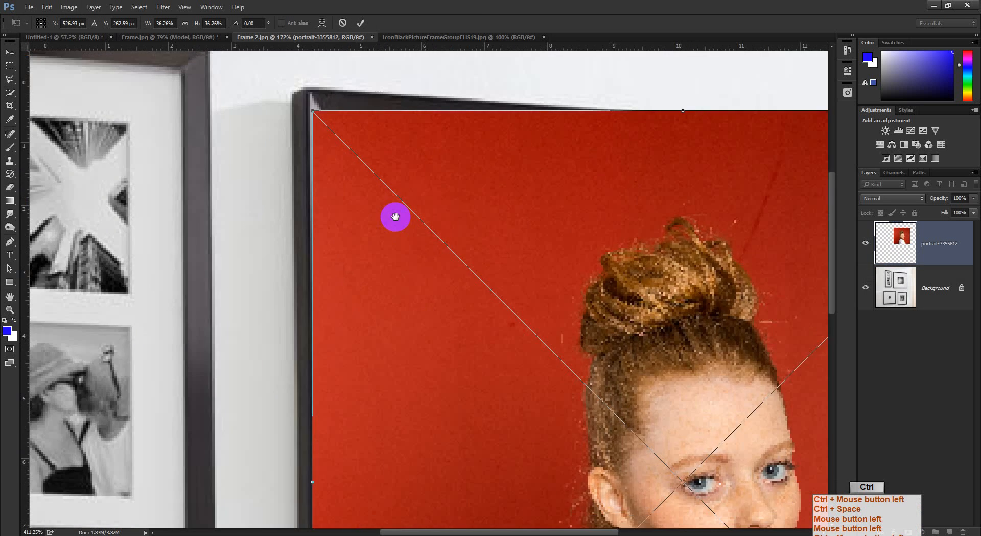
pyautogui.moveTo(394, 217); pyautogui.dragTo(418, 324)
# Distort the portrait's upper-left and upper-right corners onto the matching inner corners of the picture frame
pyautogui.rightClick(447, 306)
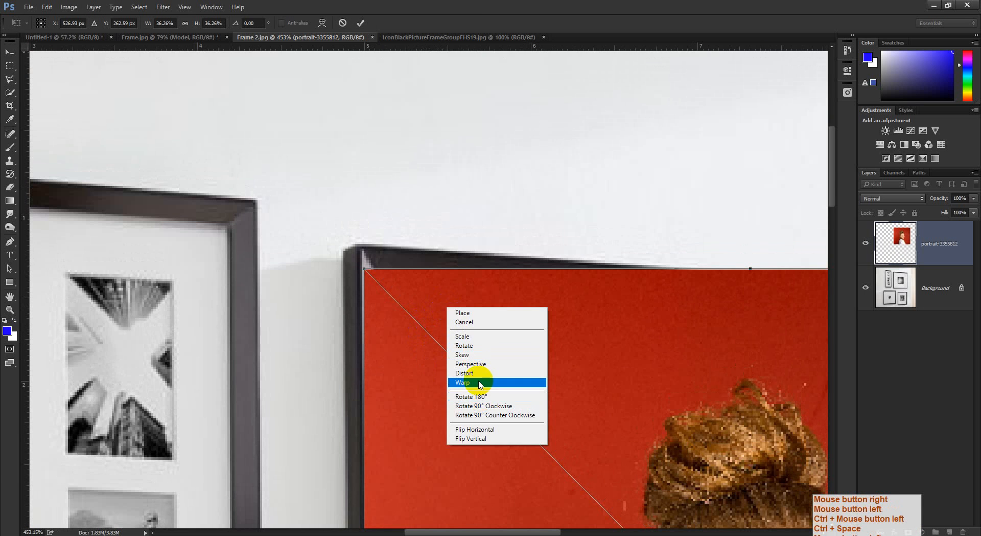
pyautogui.click(500, 313)
pyautogui.keyDown('ctrl'); pyautogui.click(484, 350); pyautogui.keyUp('ctrl')
pyautogui.moveTo(484, 350); pyautogui.dragTo(450, 286)
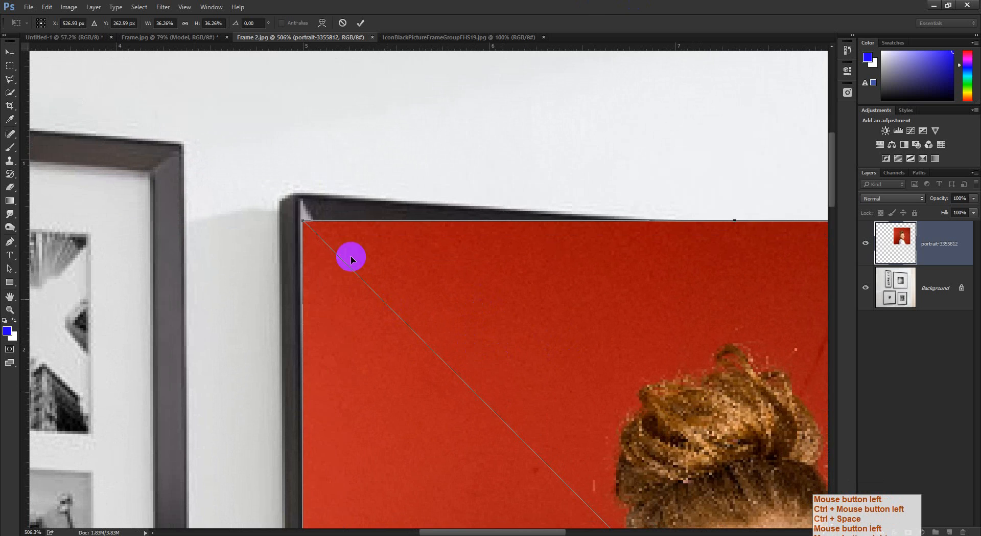
pyautogui.moveTo(302, 215)
pyautogui.mouseDown()
pyautogui.moveTo(388, 305)
pyautogui.moveTo(317, 224)
pyautogui.mouseUp()
pyautogui.moveTo(450, 288); pyautogui.dragTo(378, 296)
pyautogui.moveTo(557, 320); pyautogui.dragTo(492, 210)
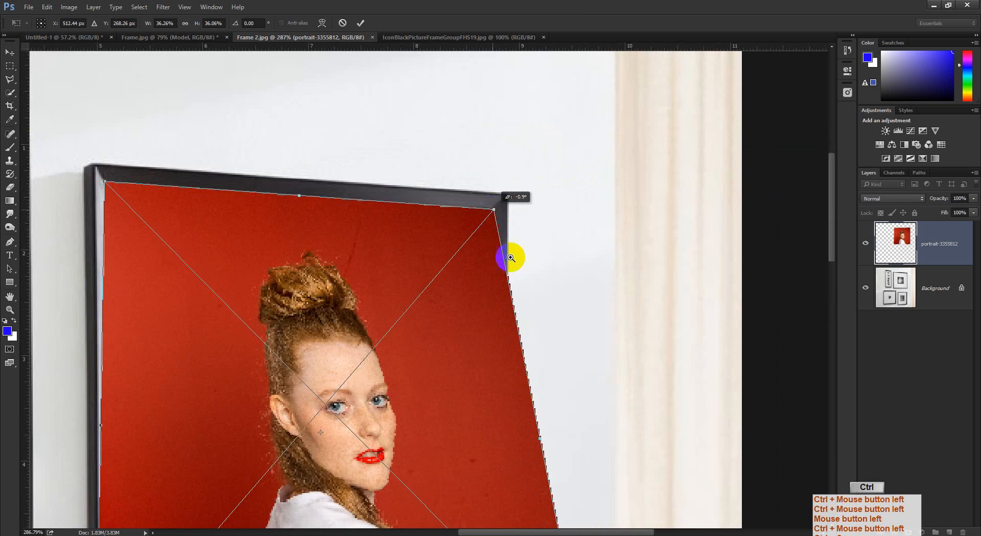
# Undo the last stray change and distort the portrait's lower-left corner onto the frame's inner lower-left corner
pyautogui.moveTo(508, 255); pyautogui.dragTo(492, 46)
pyautogui.moveTo(286, 338); pyautogui.dragTo(326, 372)
pyautogui.hotkey('ctrl', 'z')
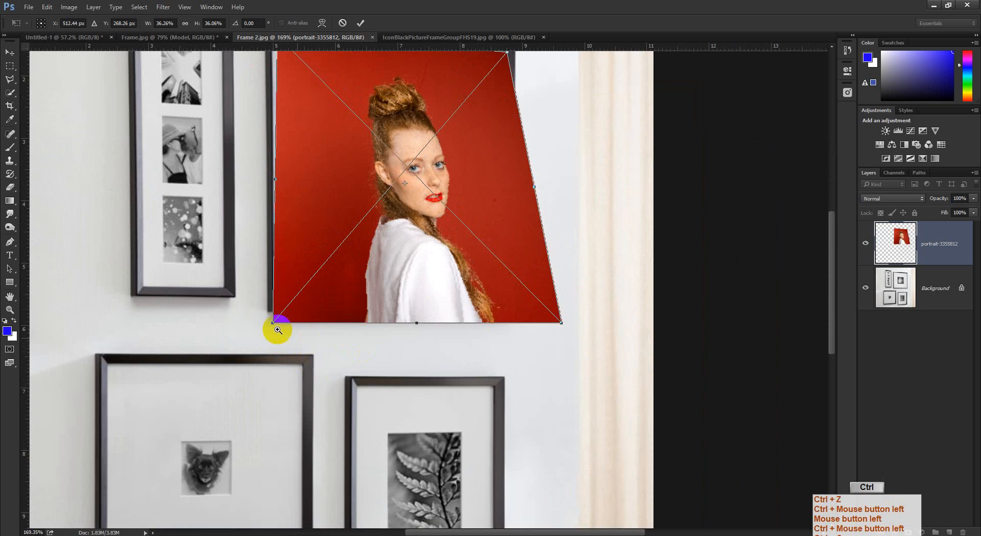
pyautogui.moveTo(281, 332); pyautogui.dragTo(275, 294)
# Distort the portrait's lower-right corner onto the frame's inner lower-right corner and apply the transform
pyautogui.moveTo(358, 294); pyautogui.dragTo(482, 350)
pyautogui.keyDown('ctrl'); pyautogui.click(759, 358); pyautogui.keyUp('ctrl')
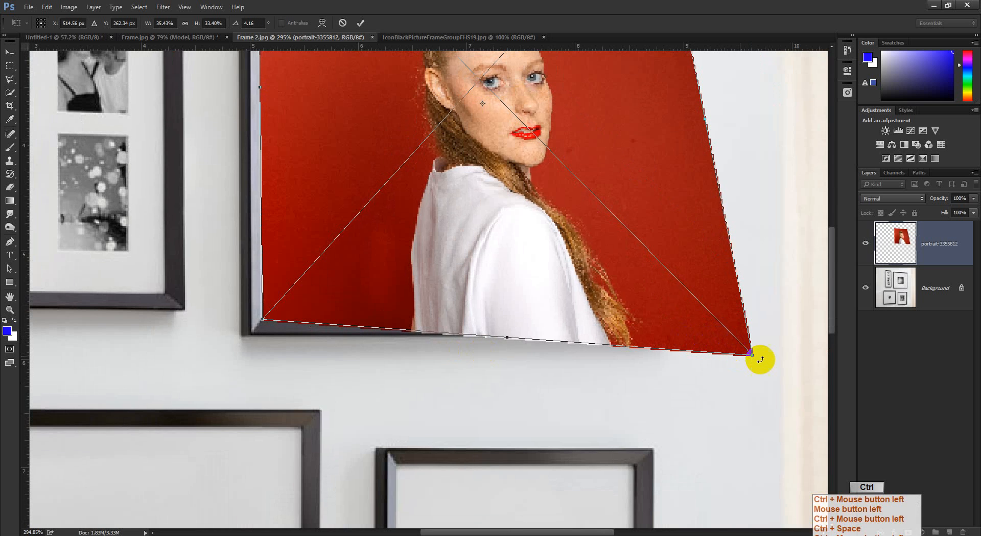
pyautogui.moveTo(754, 355); pyautogui.dragTo(755, 403)
pyautogui.moveTo(596, 276); pyautogui.dragTo(571, 398)
pyautogui.moveTo(394, 241); pyautogui.dragTo(371, 414)
pyautogui.moveTo(452, 90); pyautogui.dragTo(386, 53)
pyautogui.click(361, 24)
pyautogui.hotkey('ctrl', '0')
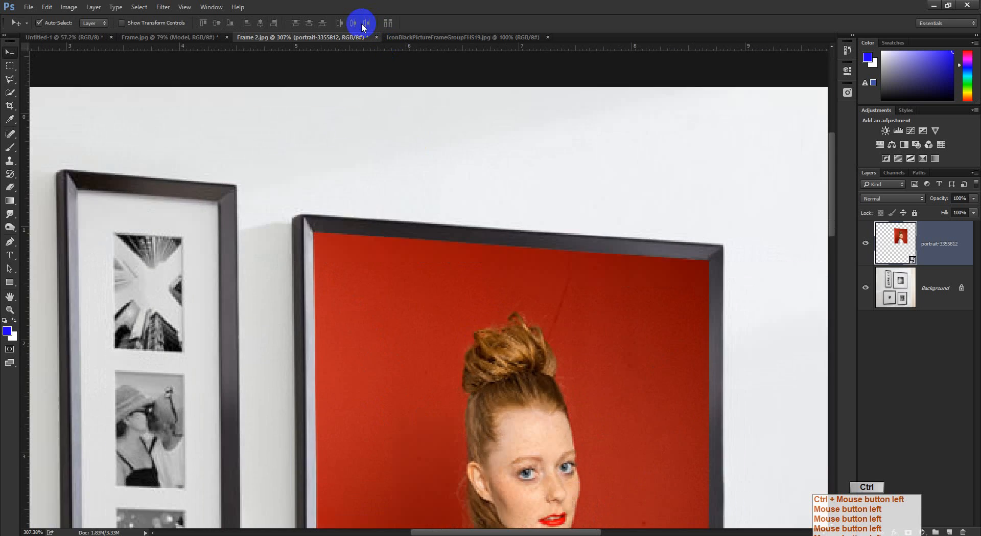
pyautogui.moveTo(471, 204); pyautogui.dragTo(488, 305)
pyautogui.moveTo(487, 271); pyautogui.dragTo(509, 289)
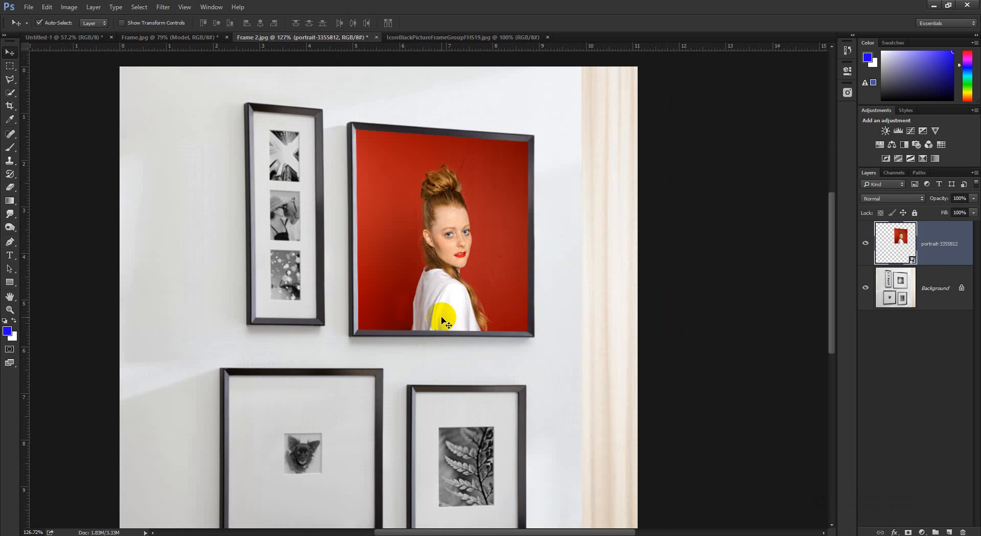
# Show the IconBlackPictureFrameGroupFHS19.jpg document, switch to WhatsApp and start attaching a document in the Sy-SP-GD-21 group chat
pyautogui.click(486, 38)
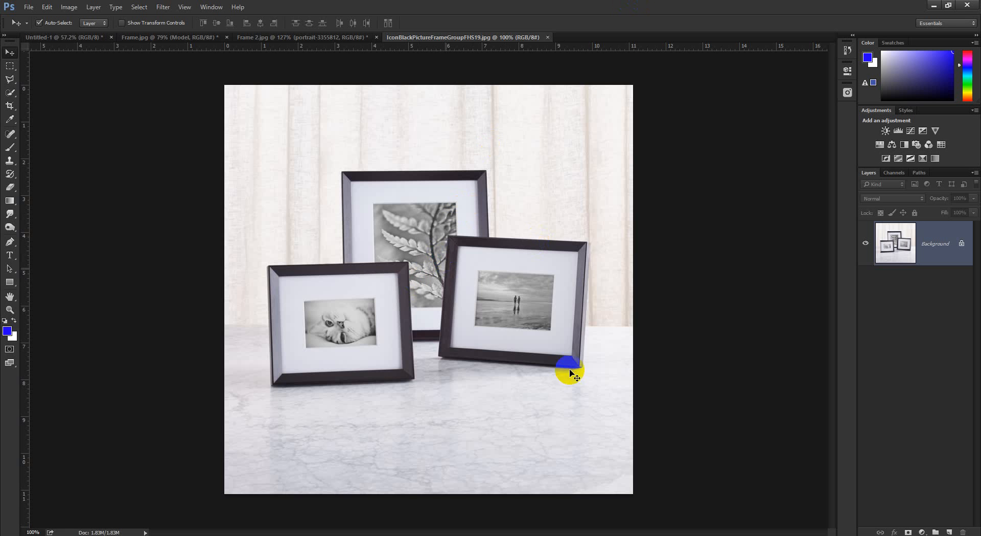
pyautogui.click(146, 370)
pyautogui.click(132, 531)
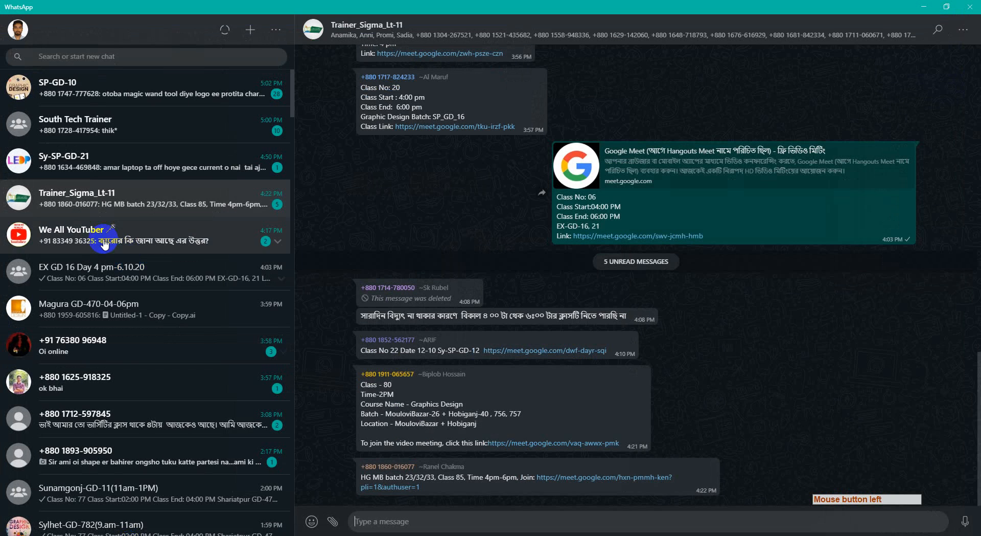
pyautogui.click(193, 156)
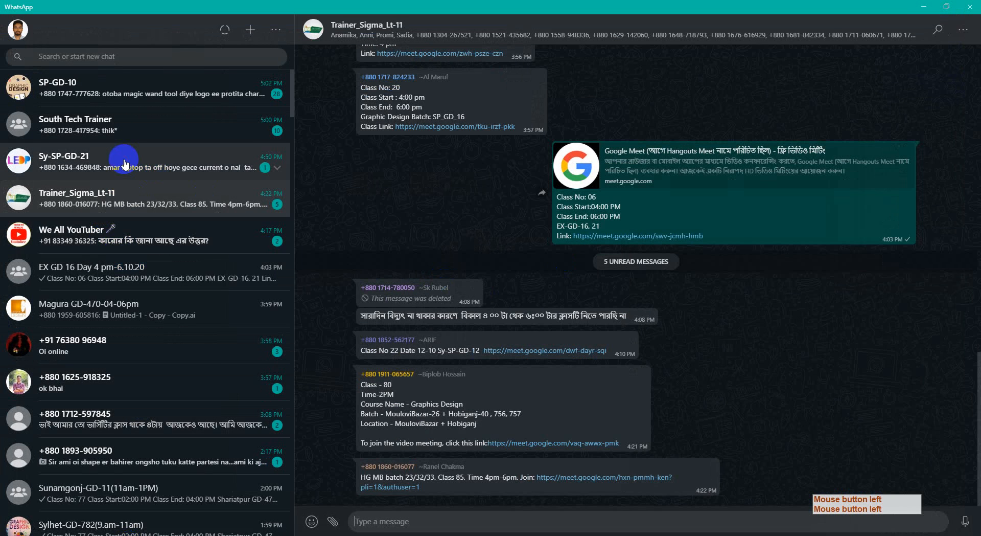
pyautogui.click(330, 521)
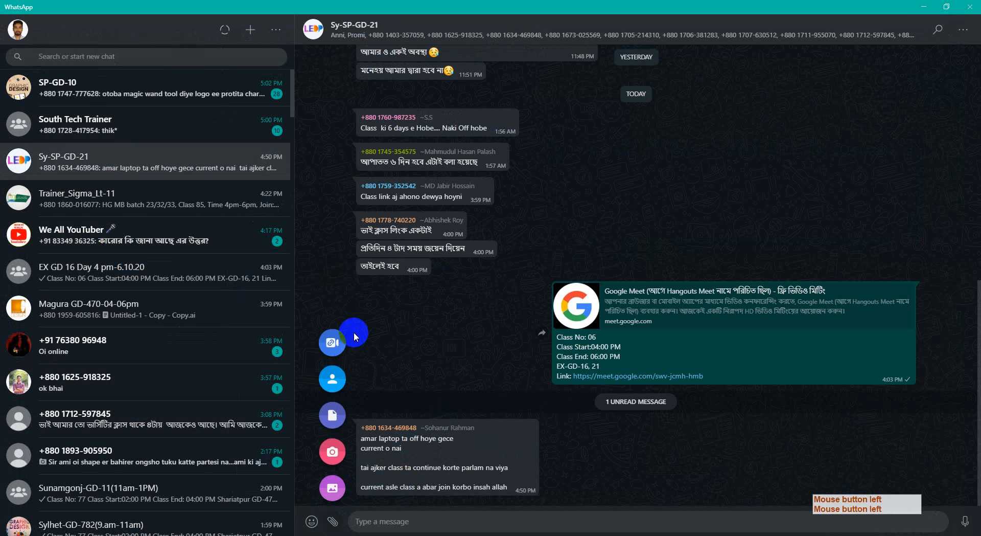
pyautogui.click(333, 416)
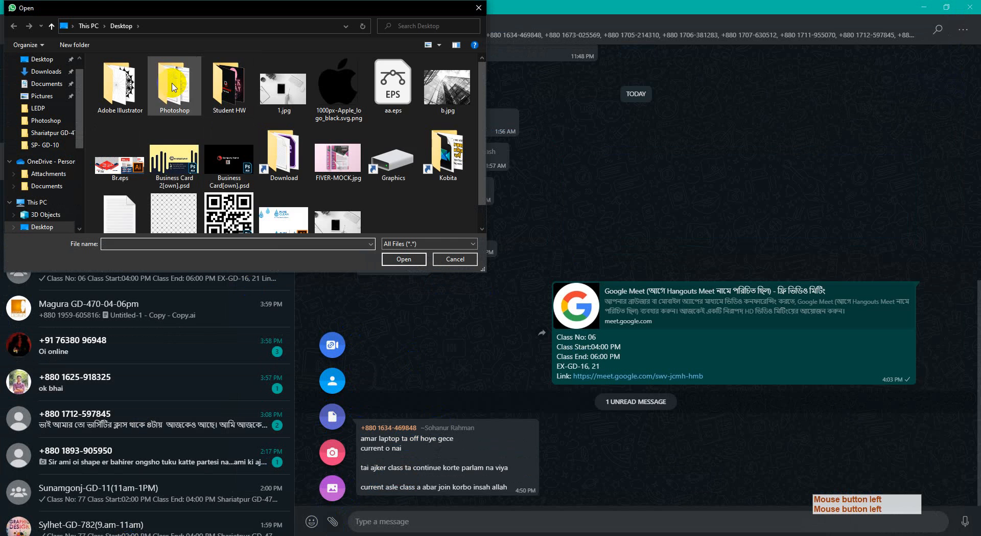
# Choose IconBlackPictureFrameGroupFHS19.jpg from the Desktop's Photoshop folder and send it to the Sy-SP-GD-21 group
pyautogui.doubleClick(174, 84)
pyautogui.scroll(-2, 321, 132)
pyautogui.scroll(-3, 321, 132)
pyautogui.scroll(2, 276, 154)
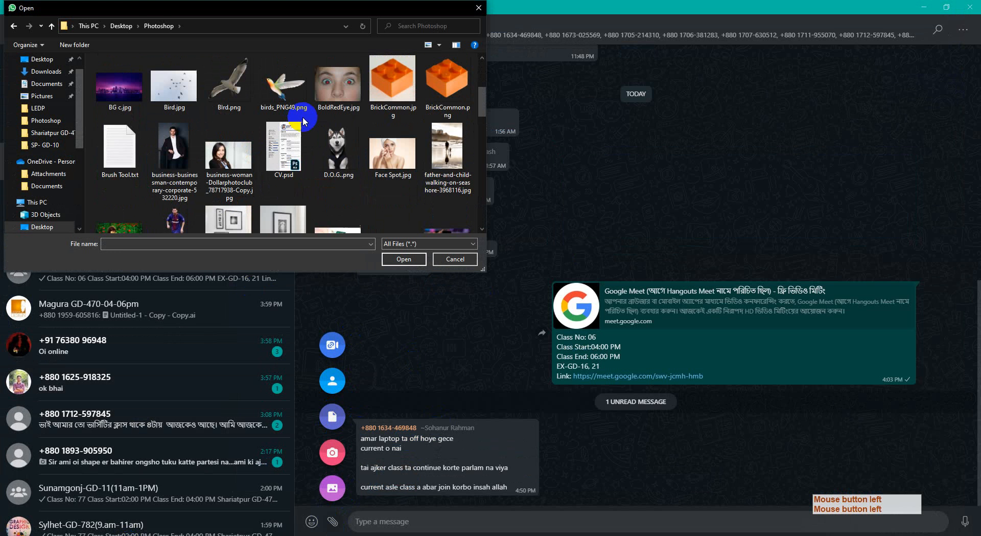
pyautogui.scroll(-3, 275, 207)
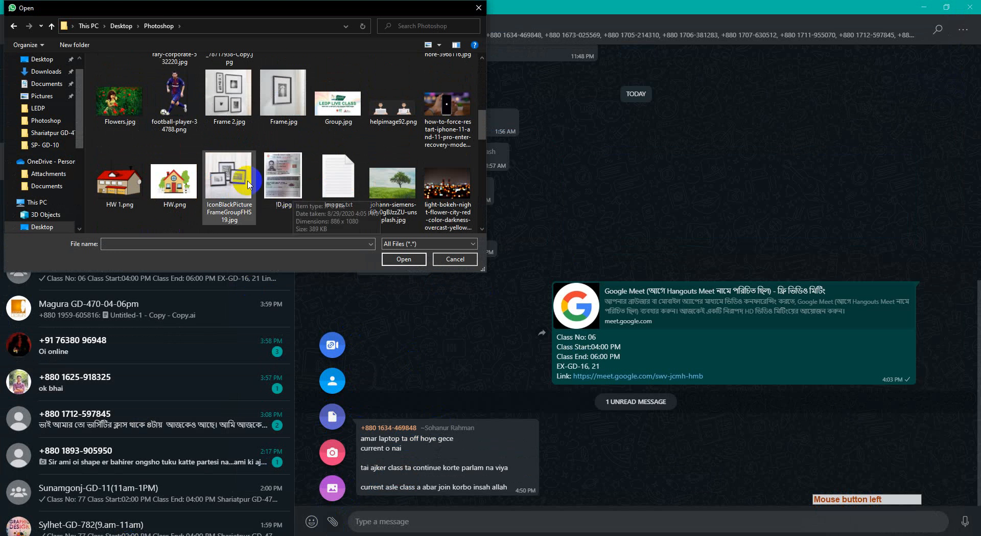
pyautogui.click(229, 181)
pyautogui.click(403, 258)
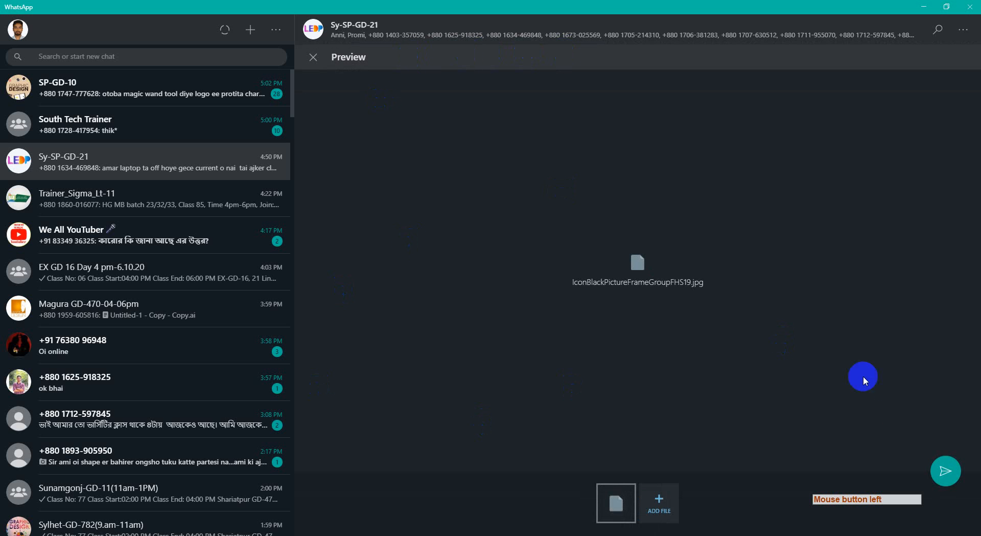
pyautogui.click(936, 465)
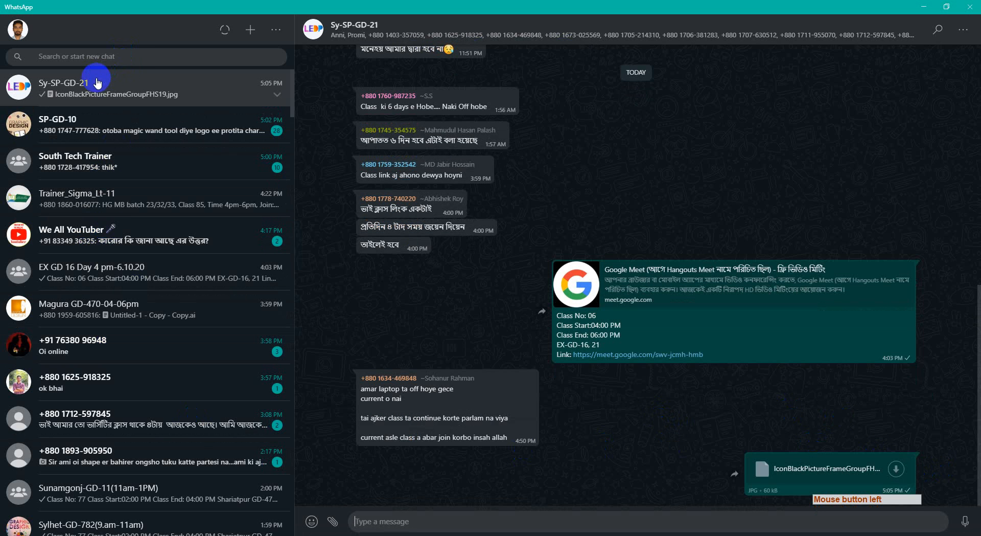
# Send IconBlackPictureFrameGroupFHS19.jpg as a document to the EX GD 16 Day 4 pm-6.10.20 group chat
pyautogui.click(99, 267)
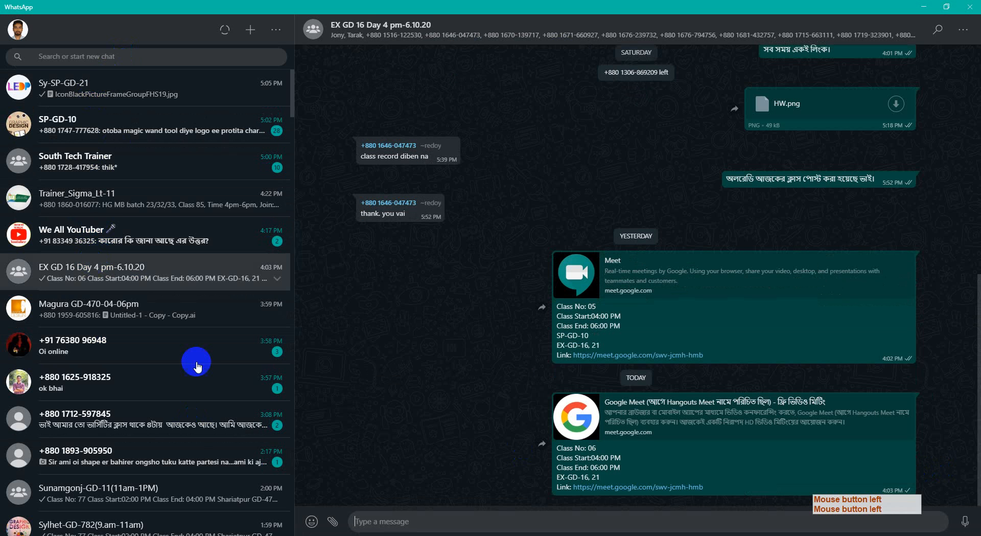
pyautogui.click(333, 521)
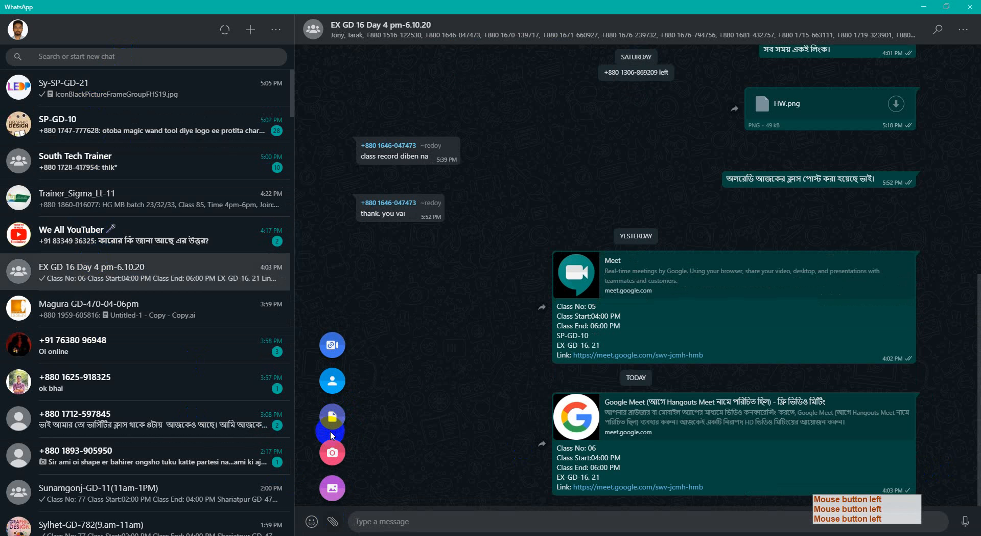
pyautogui.click(333, 417)
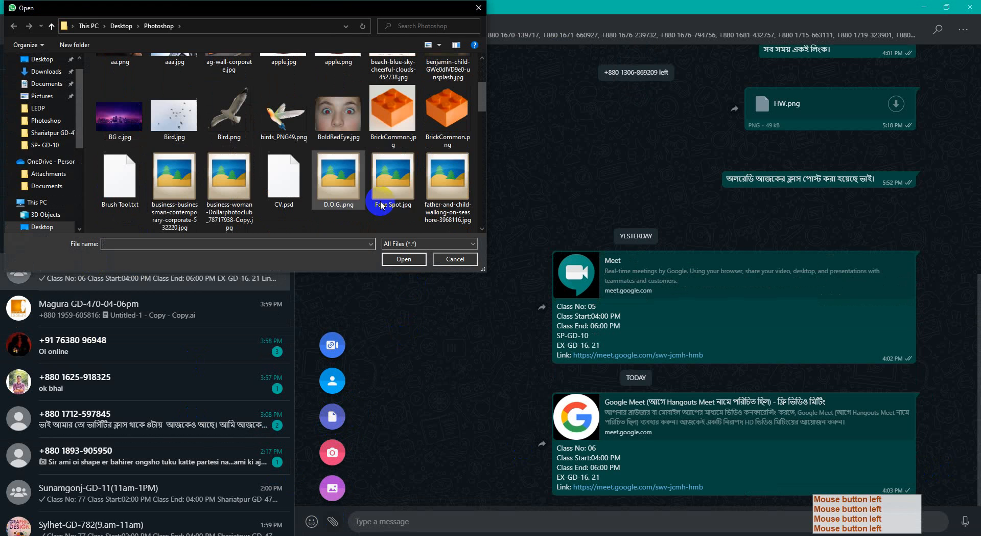
pyautogui.scroll(-3, 267, 158)
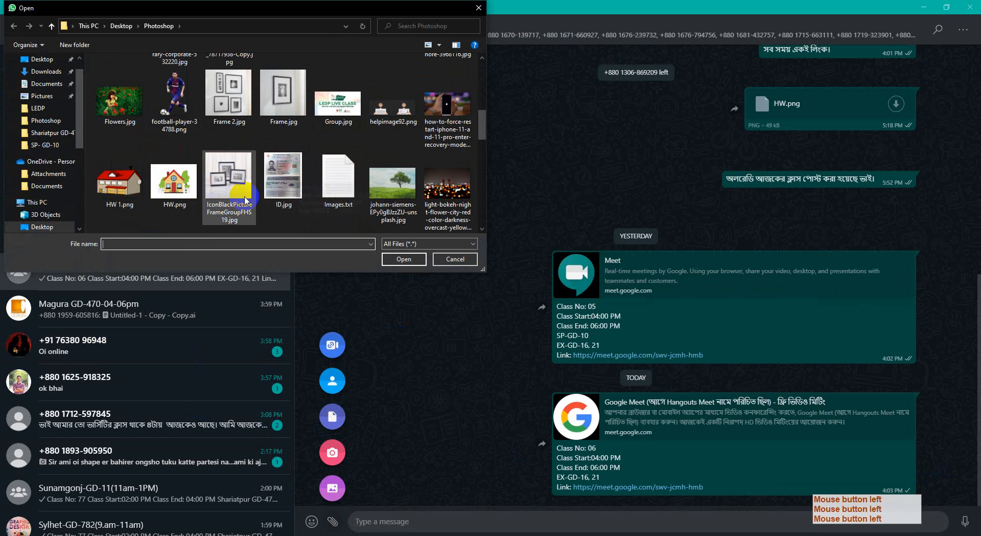
pyautogui.click(231, 187)
pyautogui.click(403, 261)
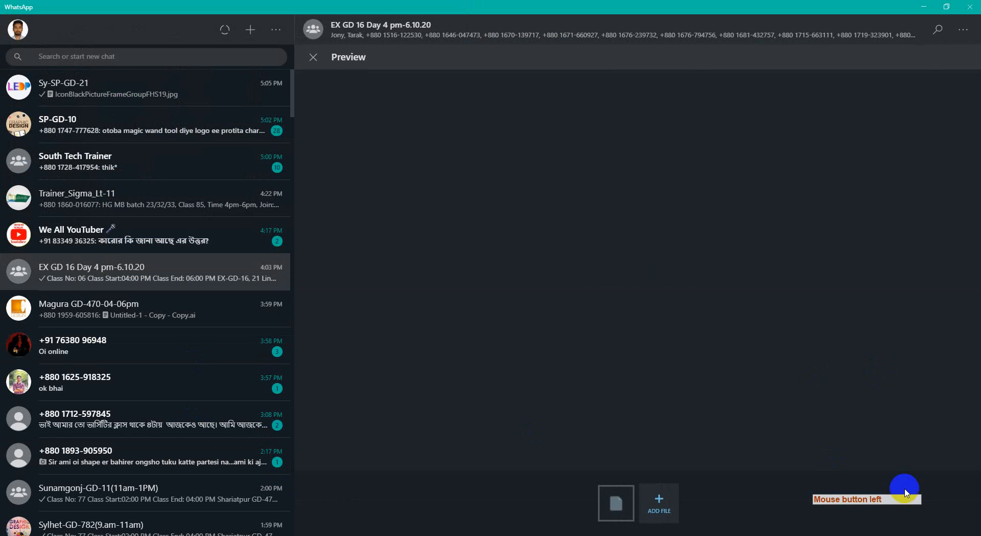
pyautogui.click(946, 474)
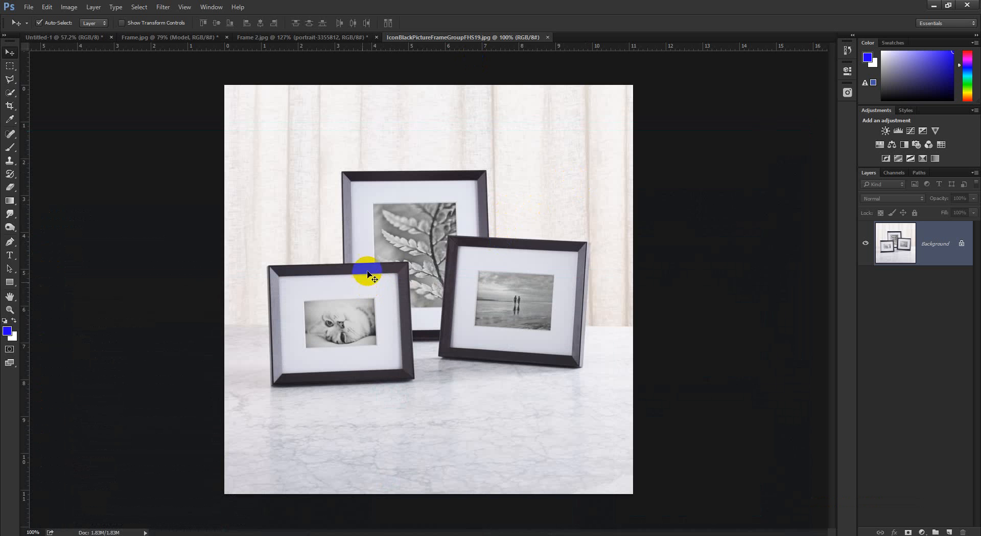
# Look over the three picture frames in Photoshop and close the IconBlackPictureFrameGroupFHS19.jpg document
pyautogui.moveTo(377, 229); pyautogui.dragTo(387, 291)
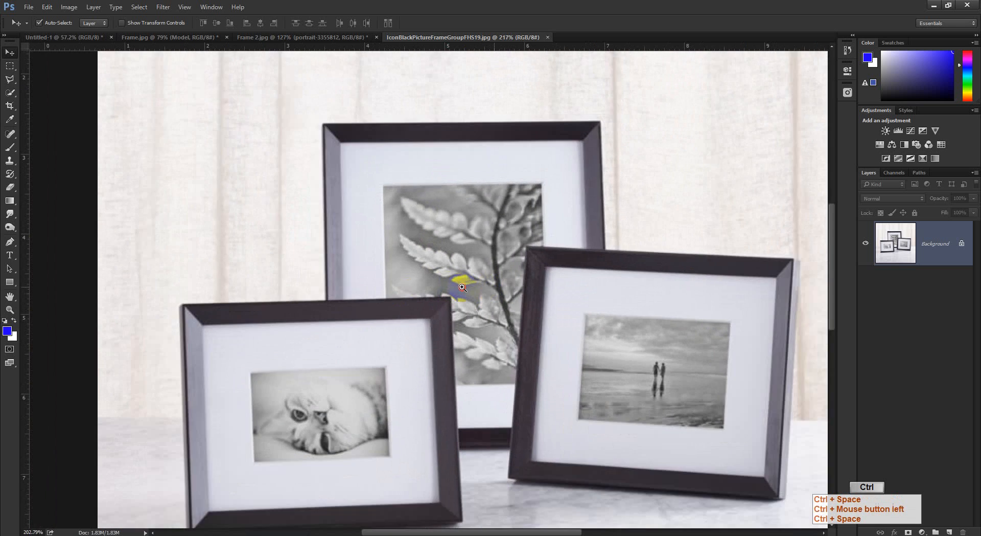
pyautogui.moveTo(462, 280); pyautogui.dragTo(520, 259)
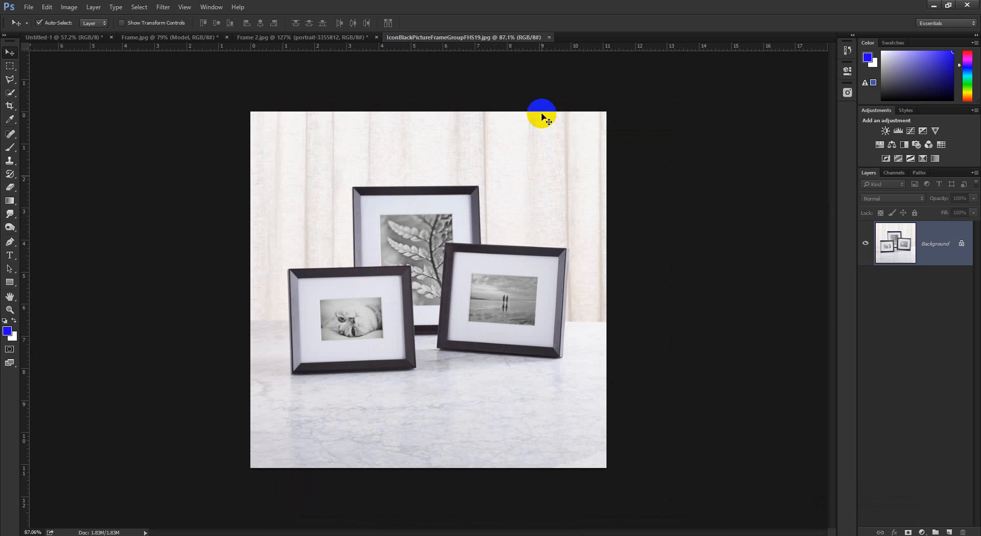
pyautogui.click(548, 37)
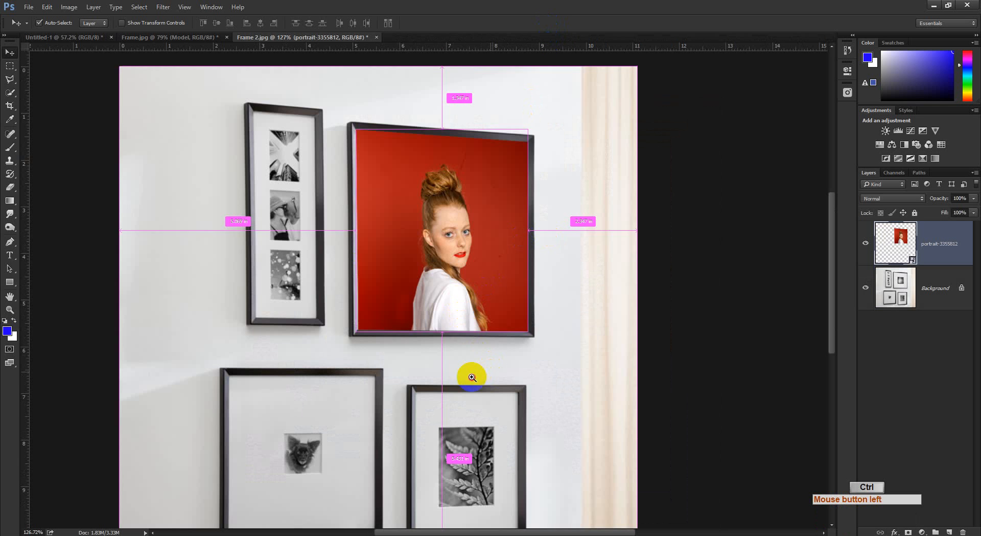
pyautogui.moveTo(467, 372); pyautogui.dragTo(448, 261)
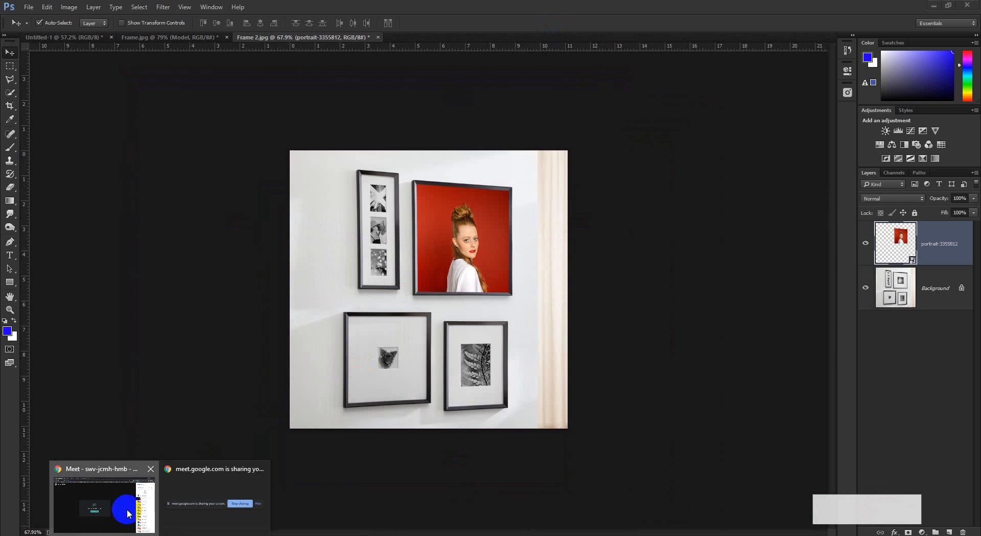
# Check the 2ledp-module-graphic-design-.pdf course outline in Chrome and return to Photoshop
pyautogui.click(104, 503)
pyautogui.click(287, 9)
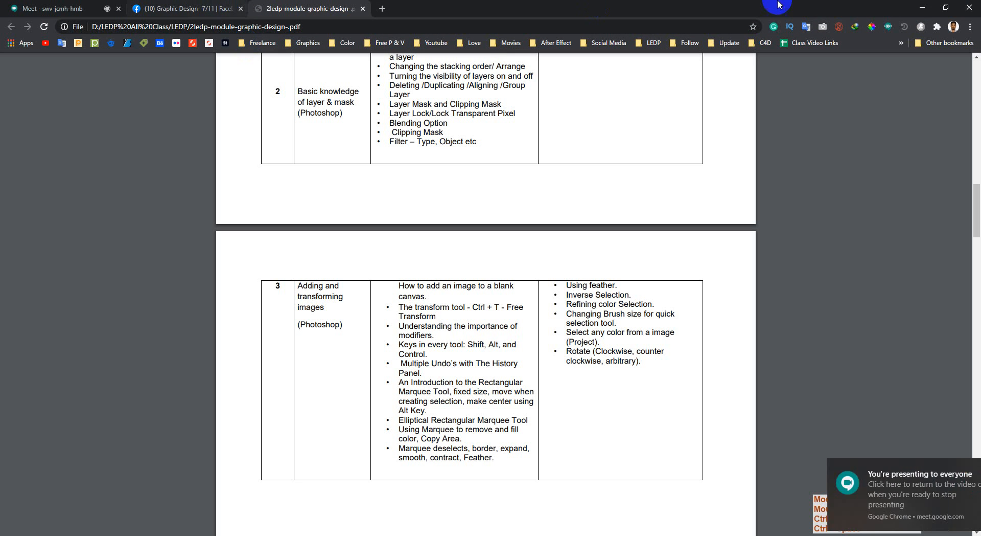
pyautogui.click(922, 8)
# Switch to the Frame.jpg document and inspect the model photo fitted inside its picture frame
pyautogui.click(197, 39)
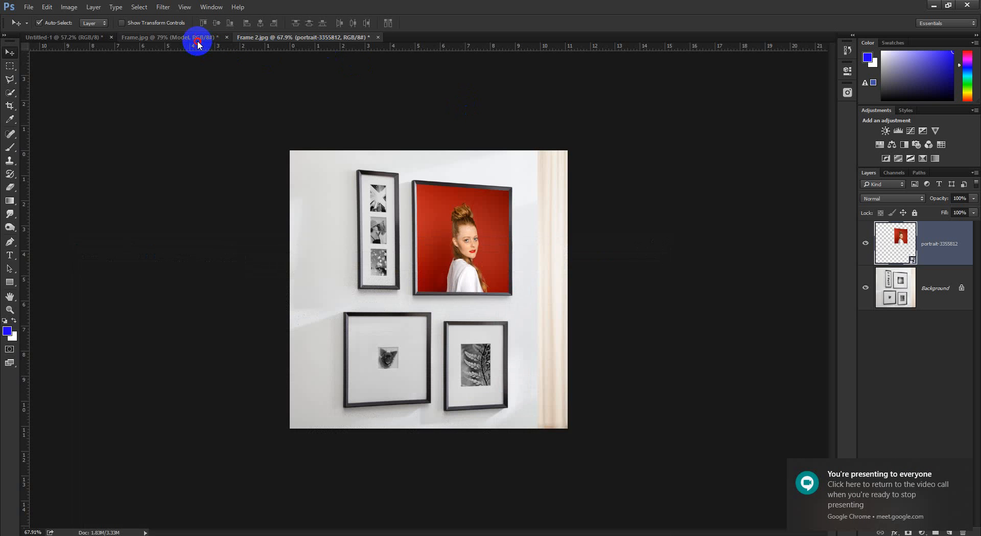
pyautogui.scroll(4, 456, 248)
pyautogui.scroll(-5, 456, 247)
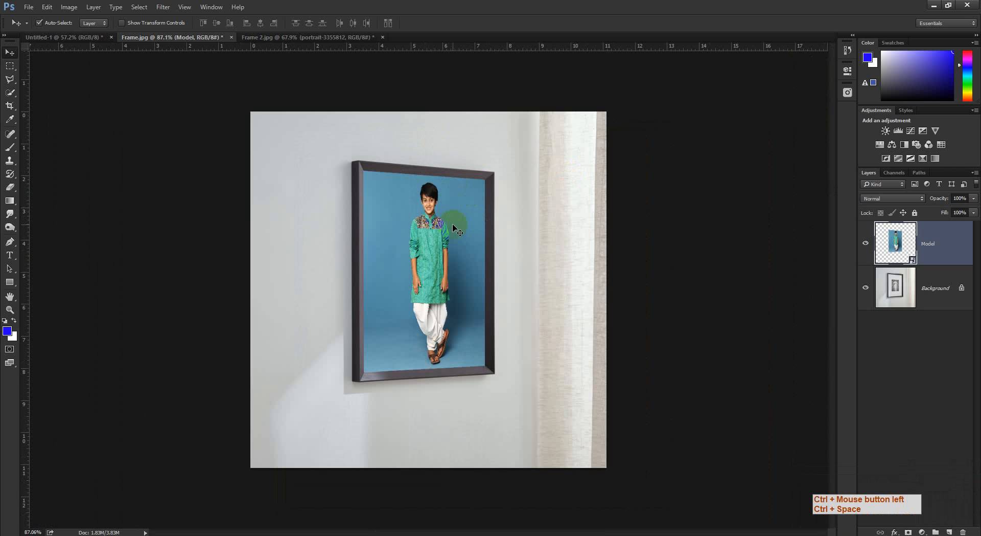
pyautogui.click(443, 194)
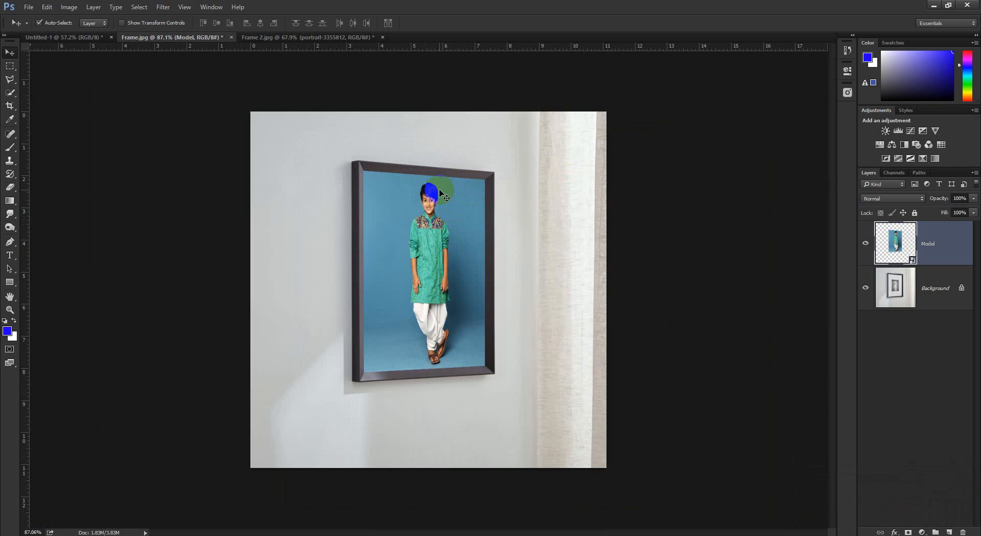
# Switch to Chrome and examine the module 3 topics on adding and transforming images in the course outline PDF
pyautogui.click(161, 531)
pyautogui.click(138, 490)
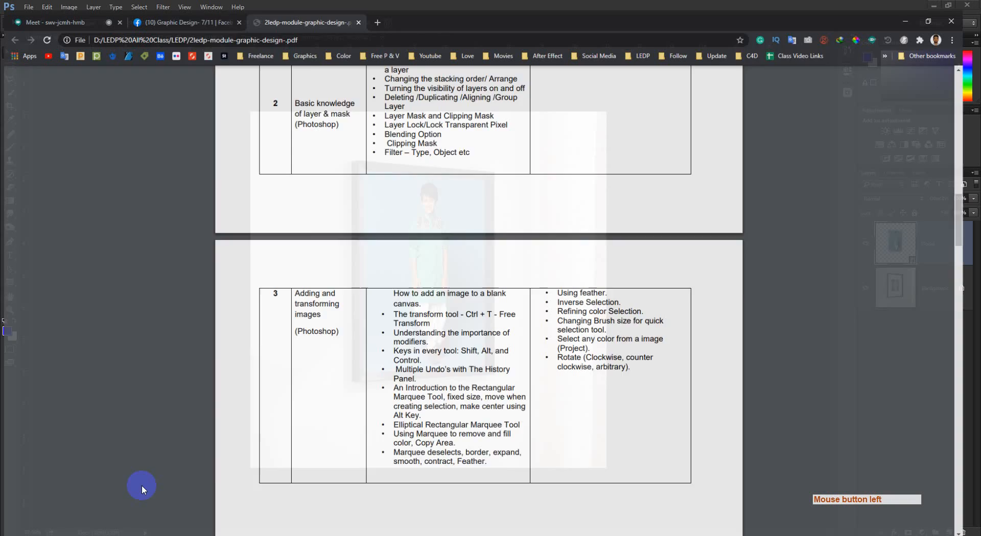
pyautogui.click(444, 342)
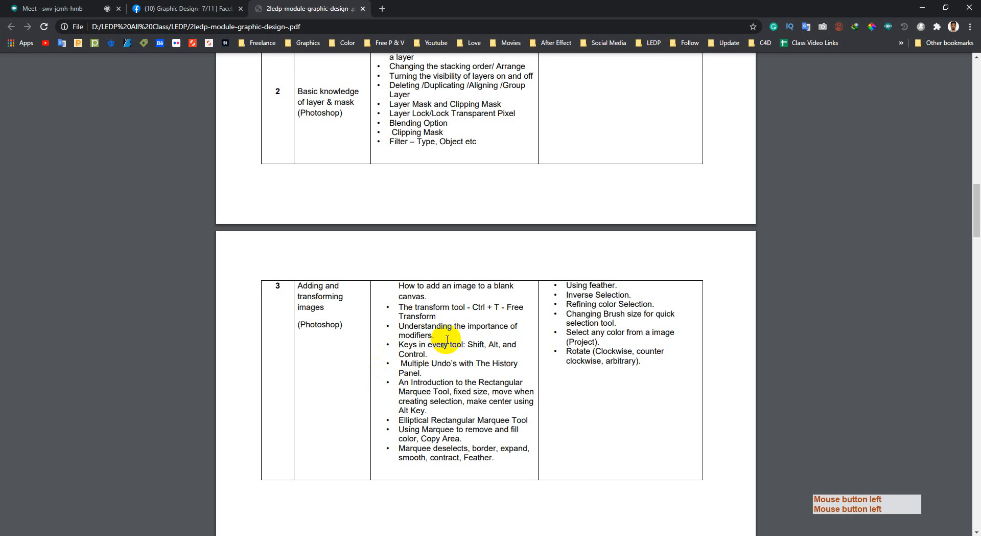
pyautogui.scroll(-1, 445, 341)
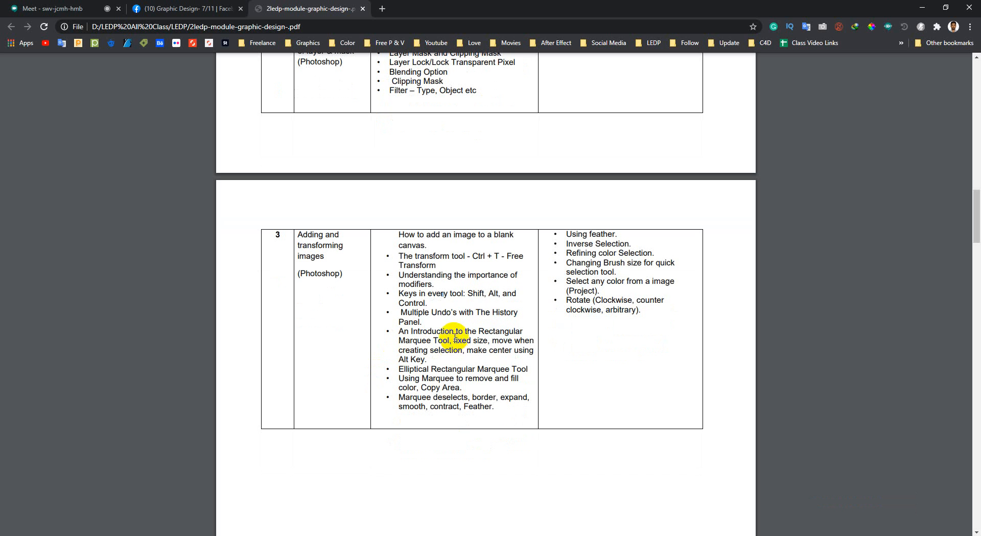
pyautogui.click(460, 296)
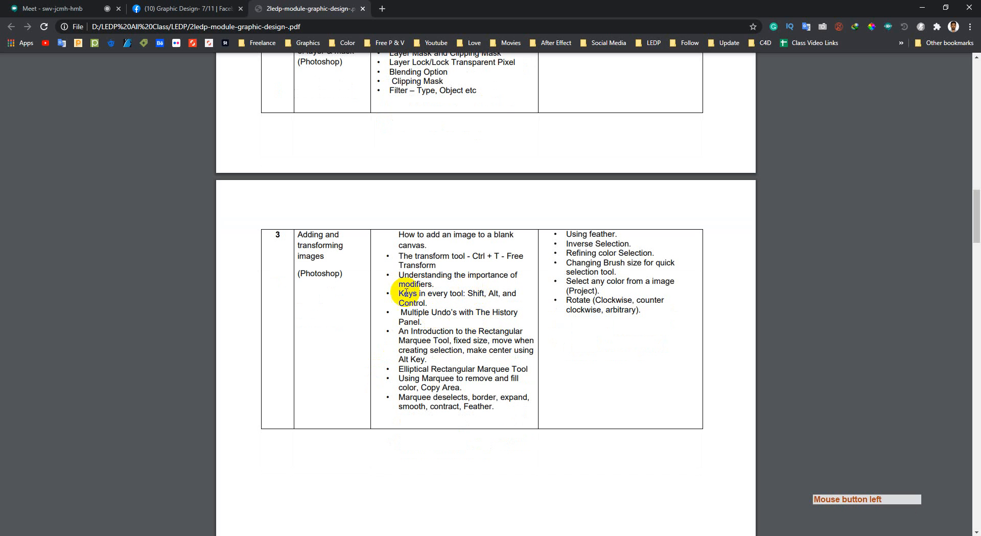
# Review the modifier keys topic (Shift, Alt, and Control) in the module 3 outline and return to the framed model photo in Photoshop
pyautogui.moveTo(400, 293); pyautogui.dragTo(459, 291)
pyautogui.click(431, 302)
pyautogui.click(460, 291)
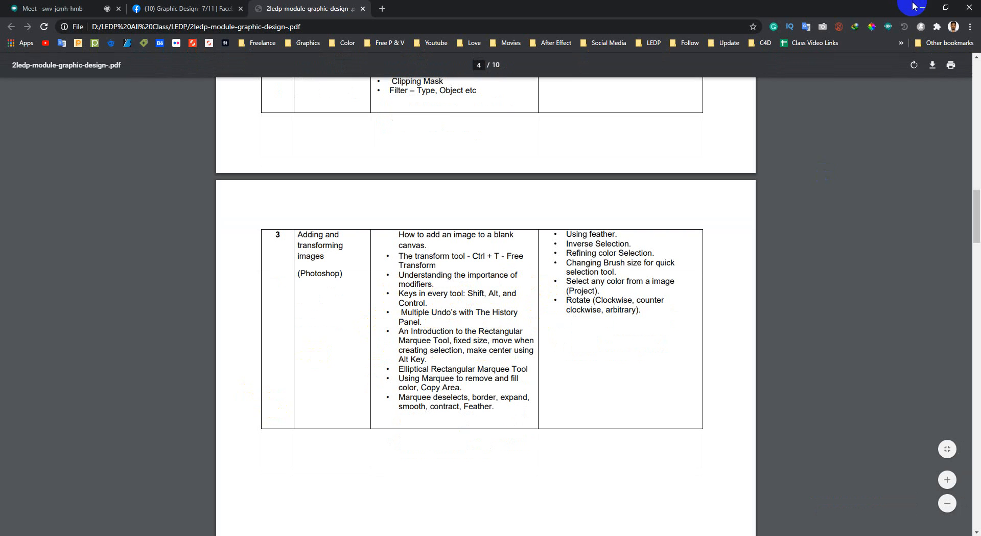
pyautogui.click(922, 7)
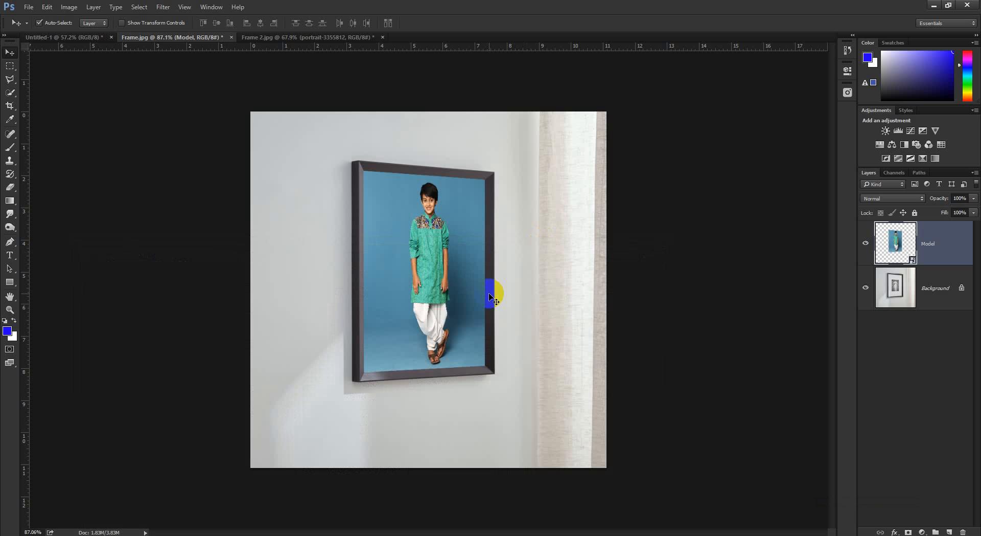
pyautogui.moveTo(486, 287); pyautogui.dragTo(460, 285)
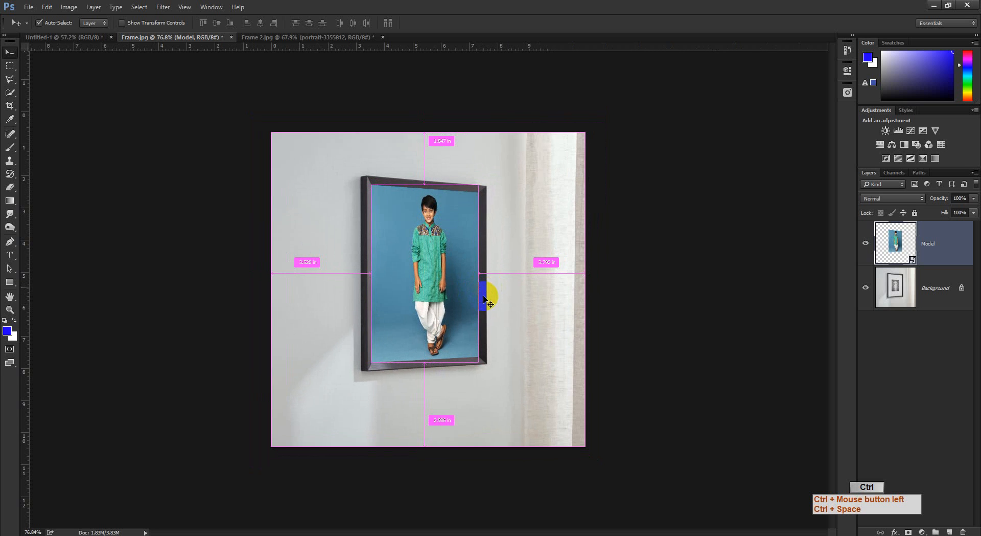
# Create a new 1920 x 1080 pixel document at 72 pixels/inch with a white background
pyautogui.click(29, 7)
pyautogui.click(31, 18)
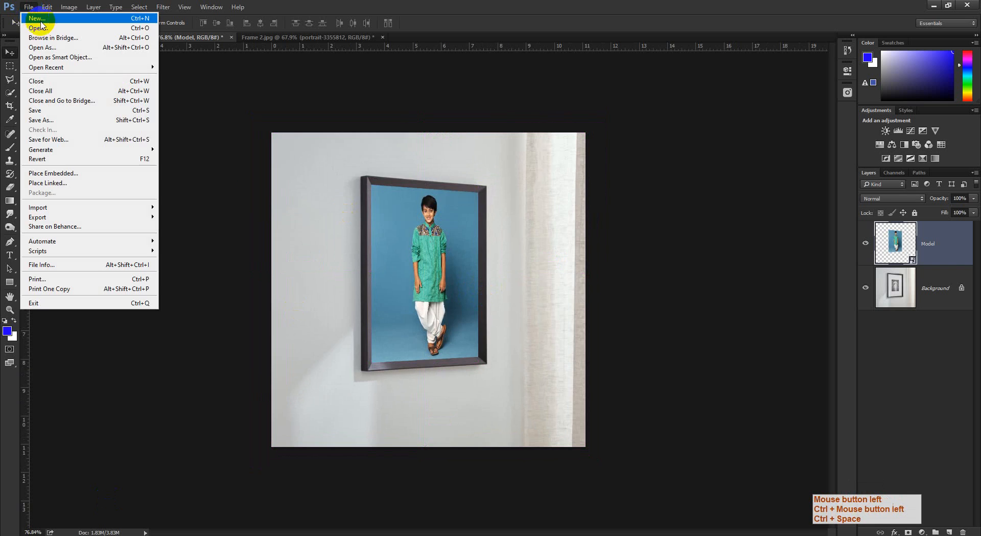
pyautogui.click(562, 184)
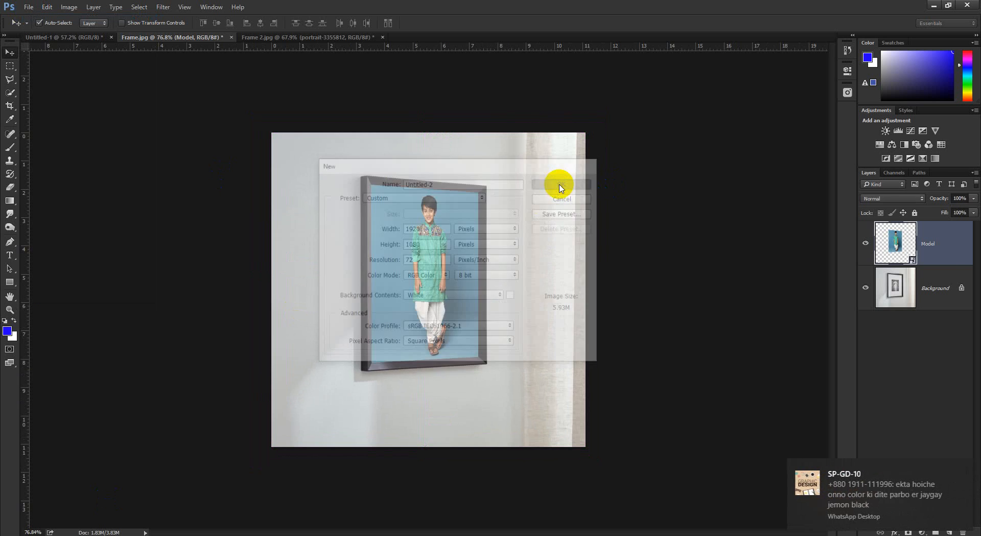
pyautogui.moveTo(550, 192); pyautogui.dragTo(603, 223)
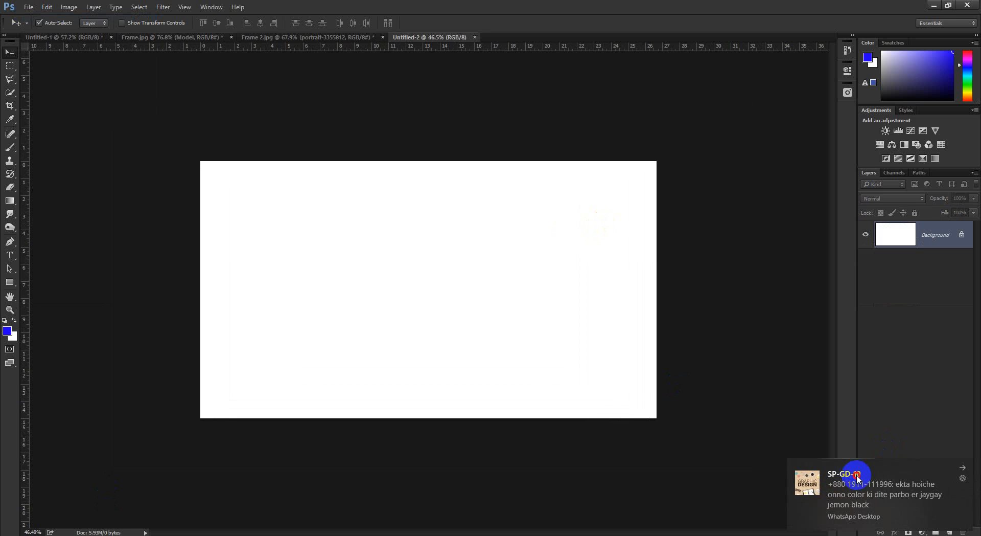
# Add a Gradient fill layer above the white background and choose a light orange to coral preset
pyautogui.click(922, 532)
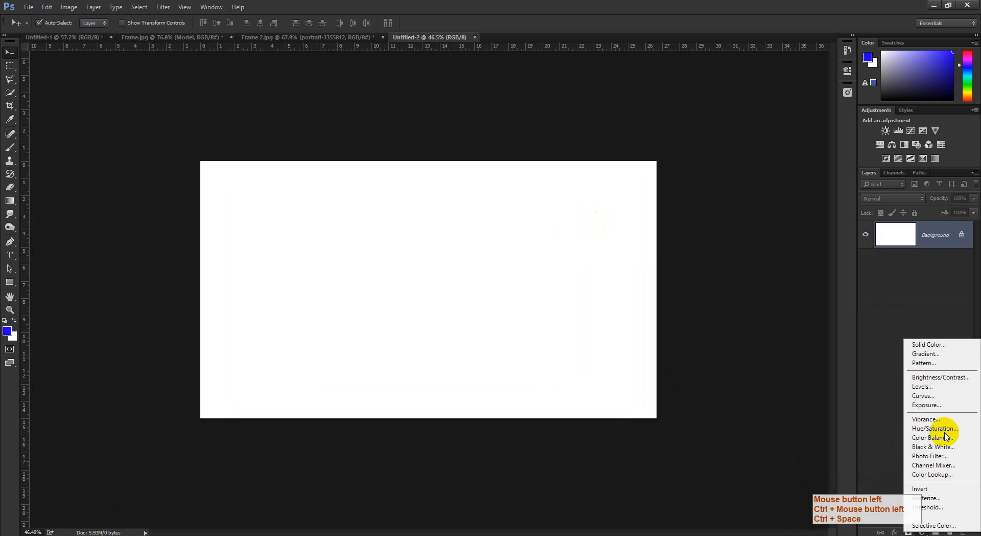
pyautogui.click(939, 344)
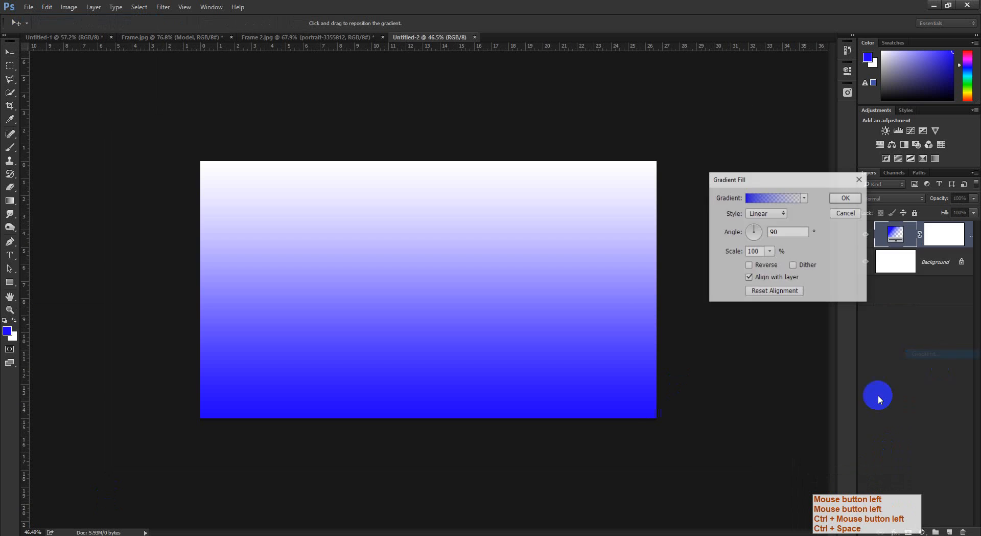
pyautogui.click(805, 199)
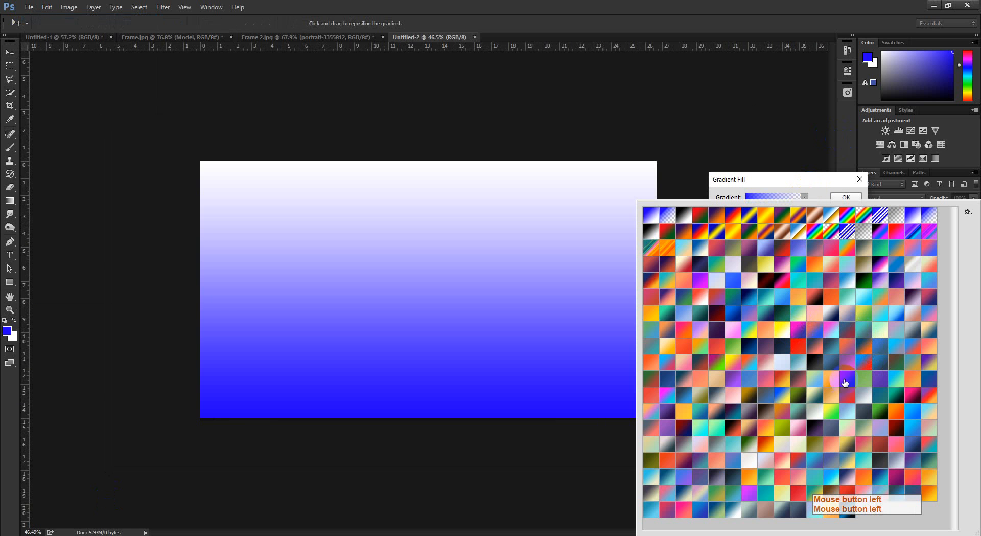
pyautogui.click(767, 338)
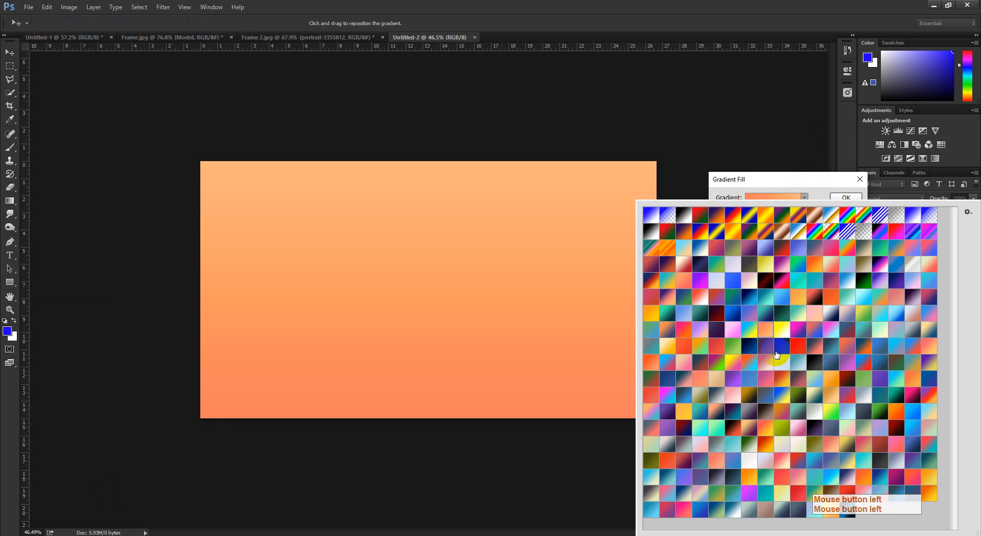
# Try the Radial style on the orange gradient, set it back to Linear, and apply the fill
pyautogui.click(777, 175)
pyautogui.click(778, 219)
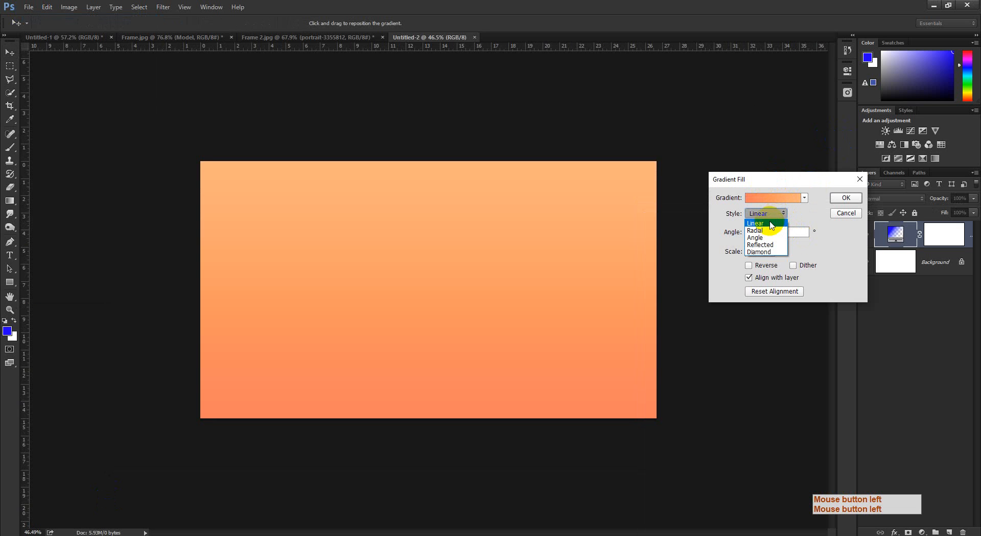
pyautogui.click(758, 230)
pyautogui.click(760, 213)
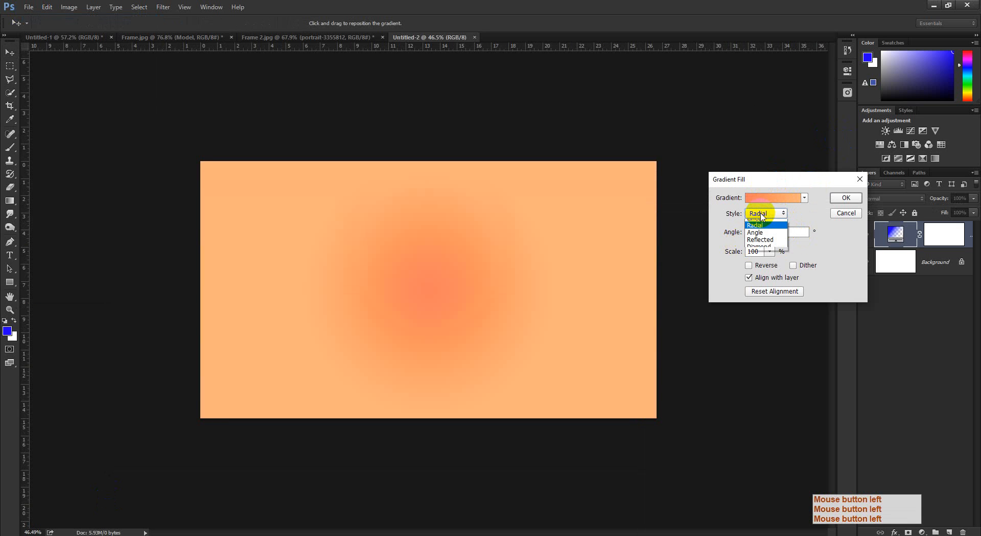
pyautogui.click(761, 224)
pyautogui.click(846, 198)
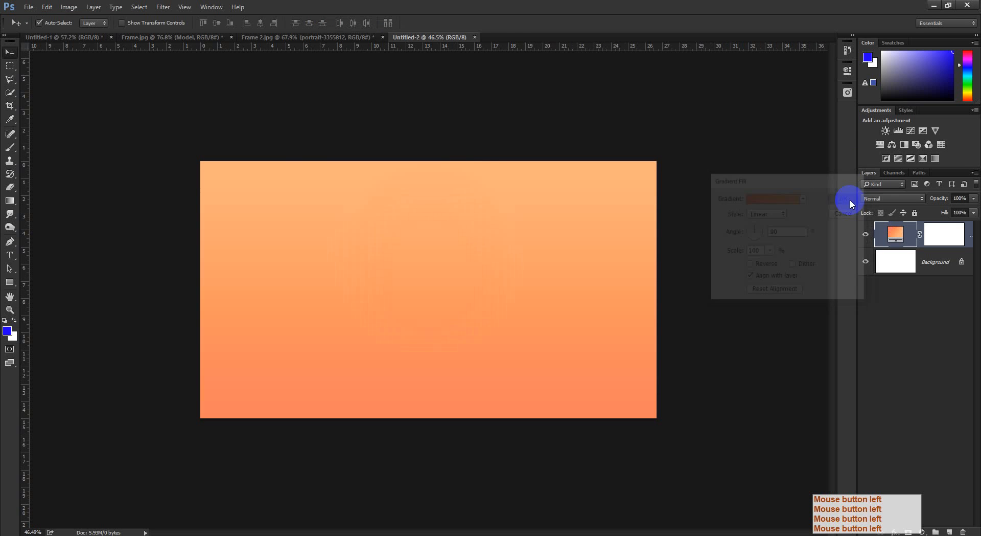
pyautogui.hotkey('ctrl', 'space')
pyautogui.moveTo(562, 229); pyautogui.dragTo(323, 351)
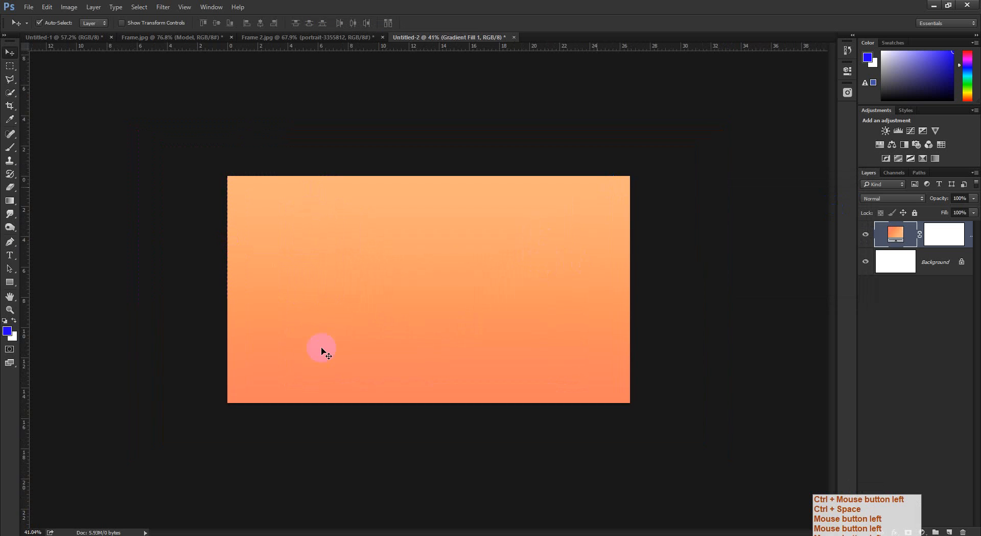
# Reopen the gradient fill layer, compare blue and dark red presets, and apply a dark purple preset instead
pyautogui.click(28, 8)
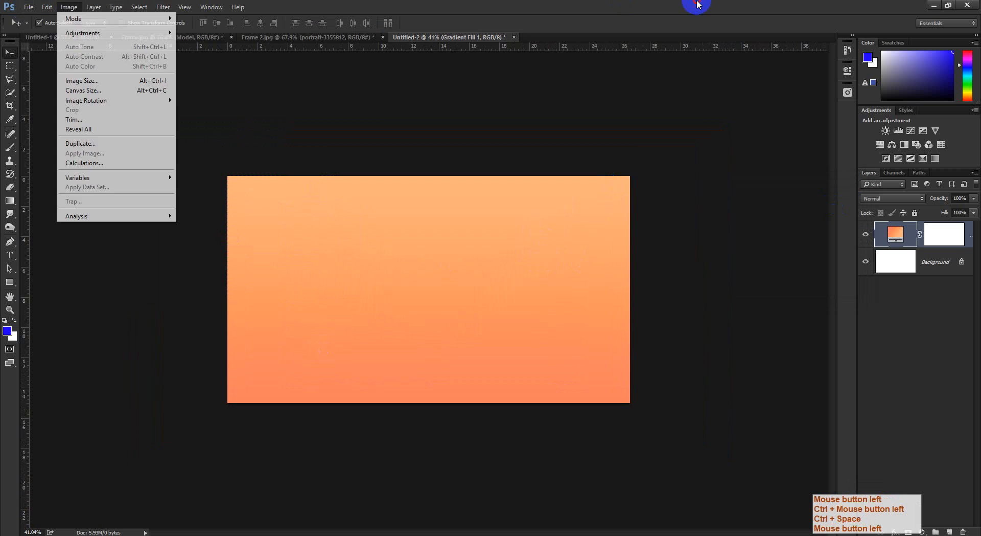
pyautogui.doubleClick(898, 242)
pyautogui.click(805, 197)
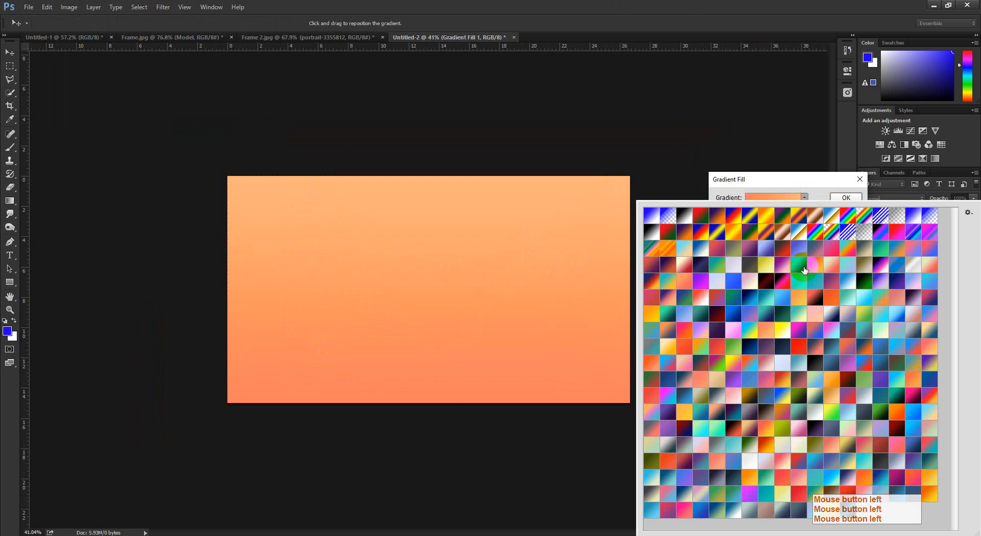
pyautogui.click(912, 416)
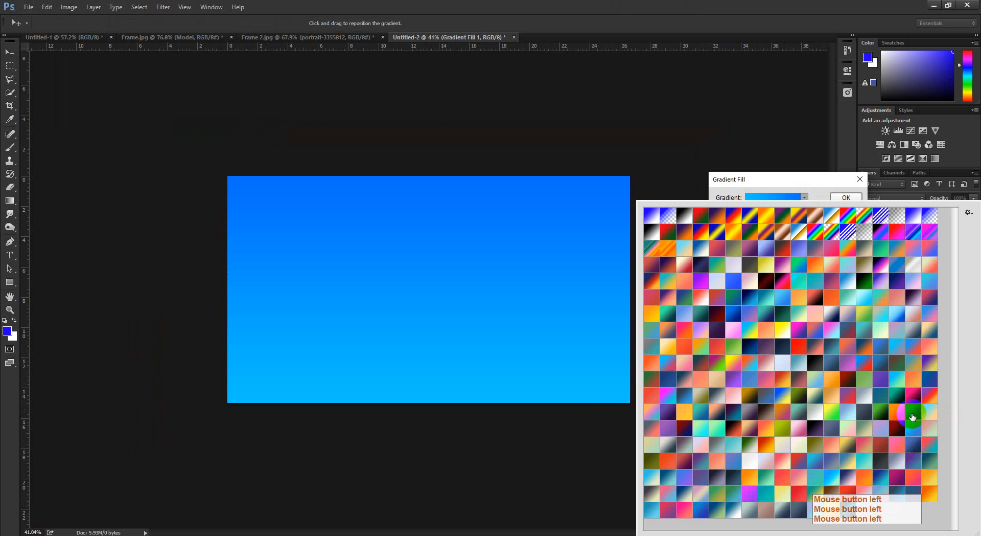
pyautogui.click(898, 428)
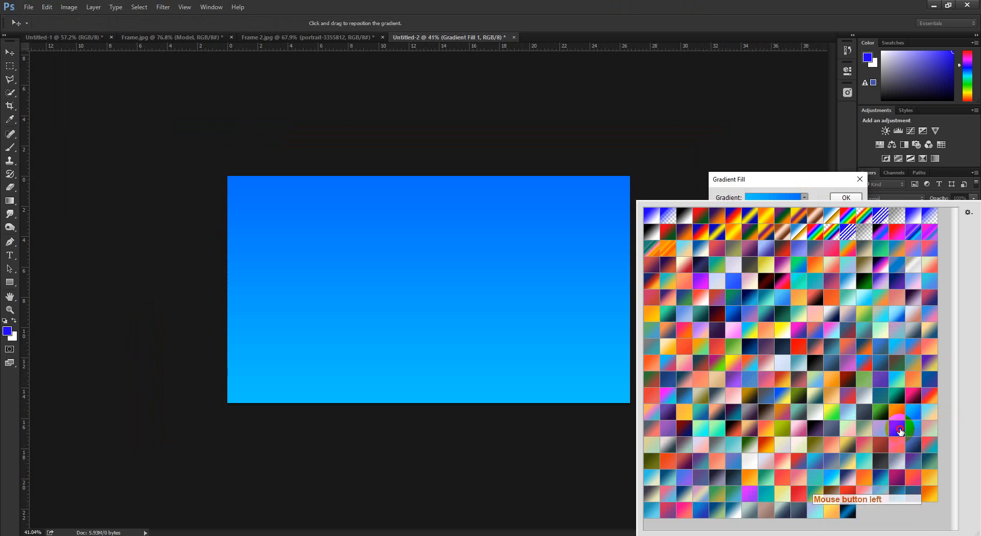
pyautogui.click(817, 455)
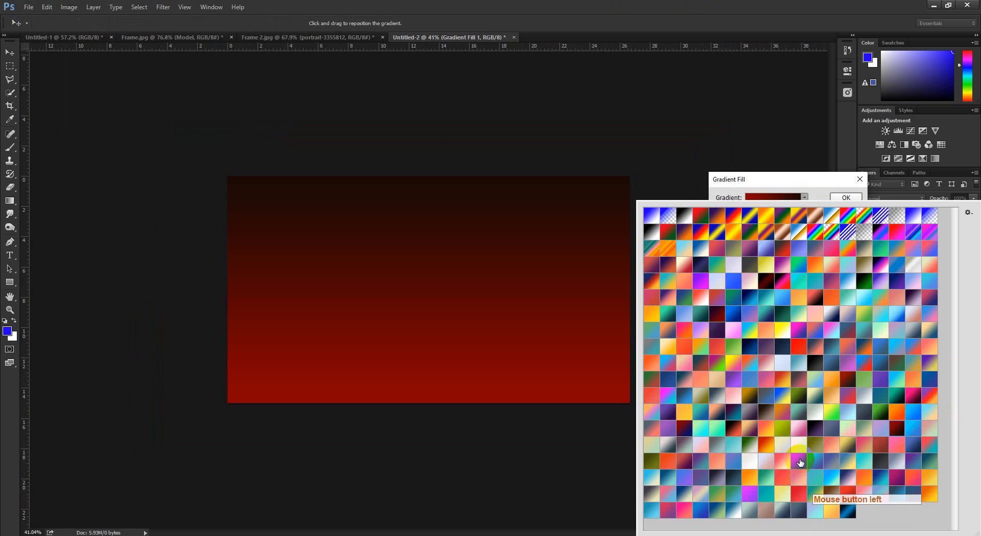
pyautogui.click(716, 334)
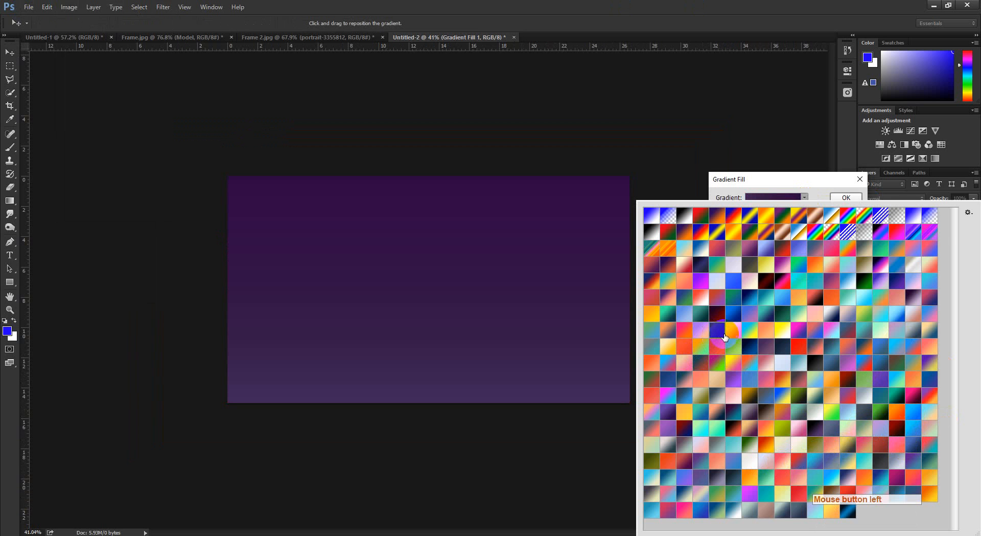
pyautogui.click(846, 191)
pyautogui.click(845, 197)
pyautogui.keyDown('ctrl'); pyautogui.click(524, 284); pyautogui.keyUp('ctrl')
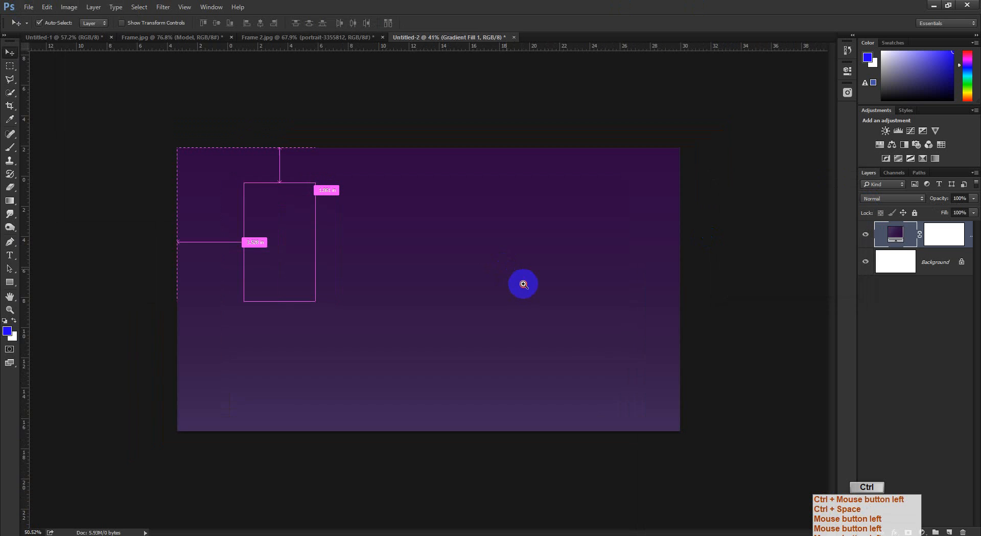
# Place BrickCommon.png as an embedded image, commit it, and move the brick to the lower right area of the canvas
pyautogui.click(28, 6)
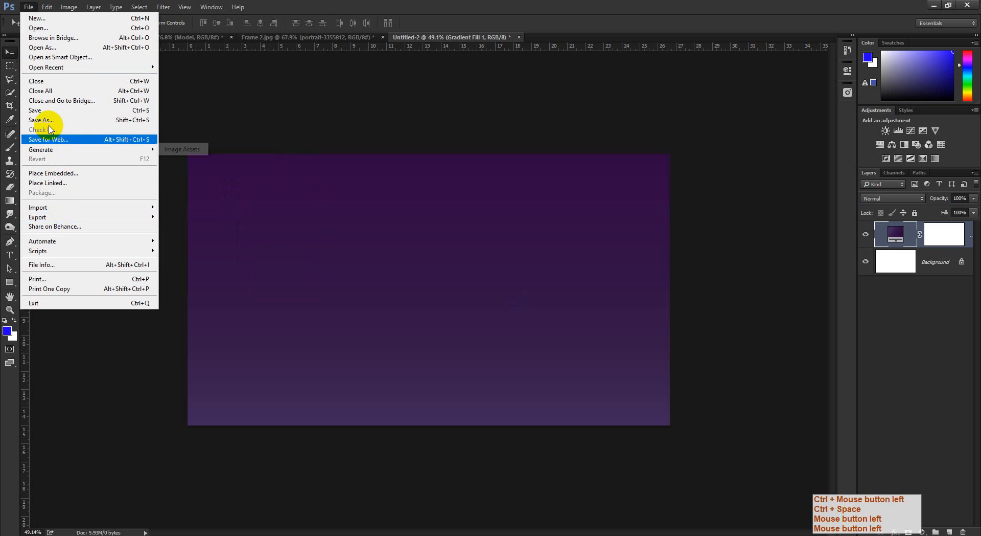
pyautogui.click(61, 174)
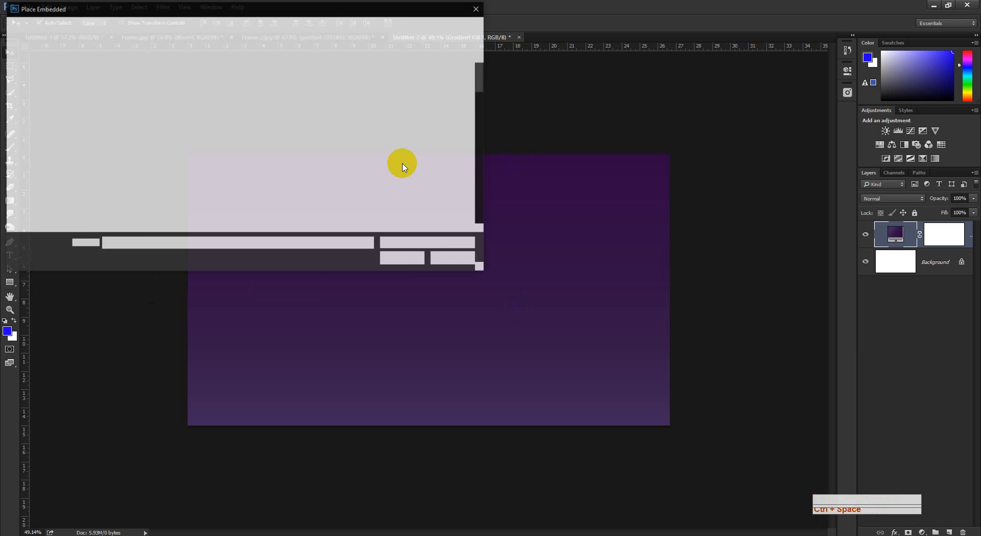
pyautogui.scroll(-3, 322, 167)
pyautogui.scroll(3, 404, 160)
pyautogui.click(448, 158)
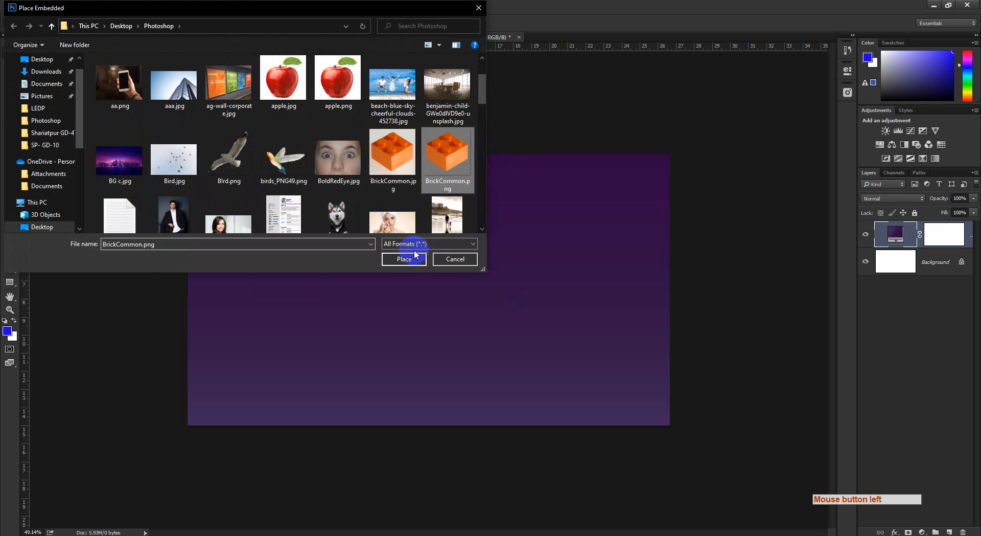
pyautogui.click(414, 254)
pyautogui.hotkey('ctrl', 'space')
pyautogui.moveTo(453, 271); pyautogui.dragTo(346, 89)
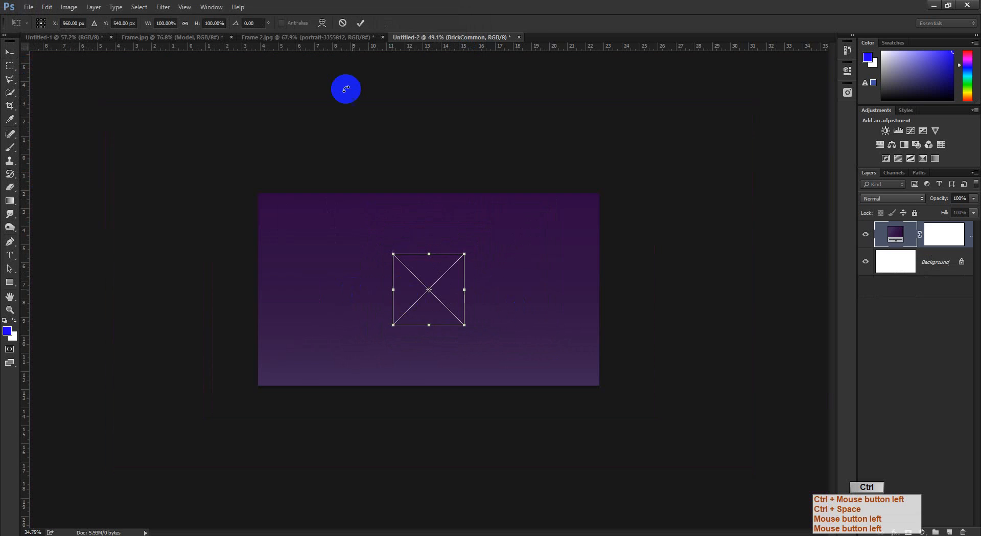
pyautogui.click(360, 23)
pyautogui.hotkey('ctrl', 'space')
pyautogui.moveTo(423, 237); pyautogui.dragTo(573, 348)
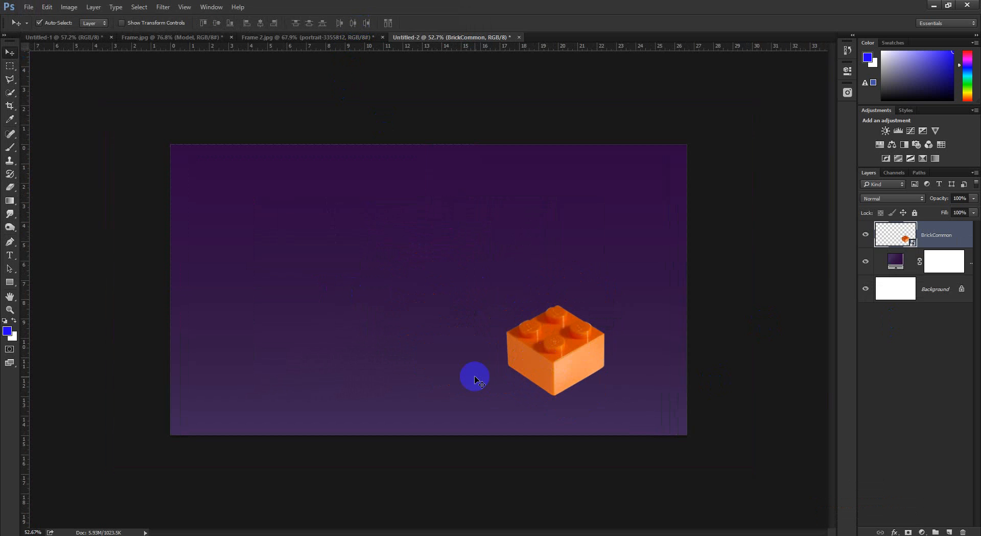
# Switch to the Google Meet call in Chrome, look through the participant list, and return to Photoshop
pyautogui.click(148, 531)
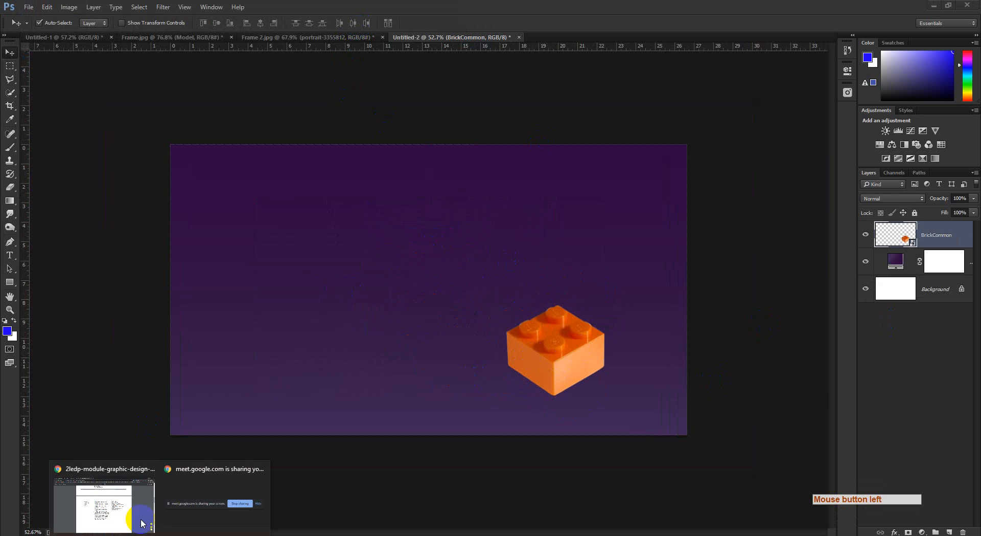
pyautogui.click(110, 498)
pyautogui.click(61, 8)
pyautogui.scroll(-7, 858, 265)
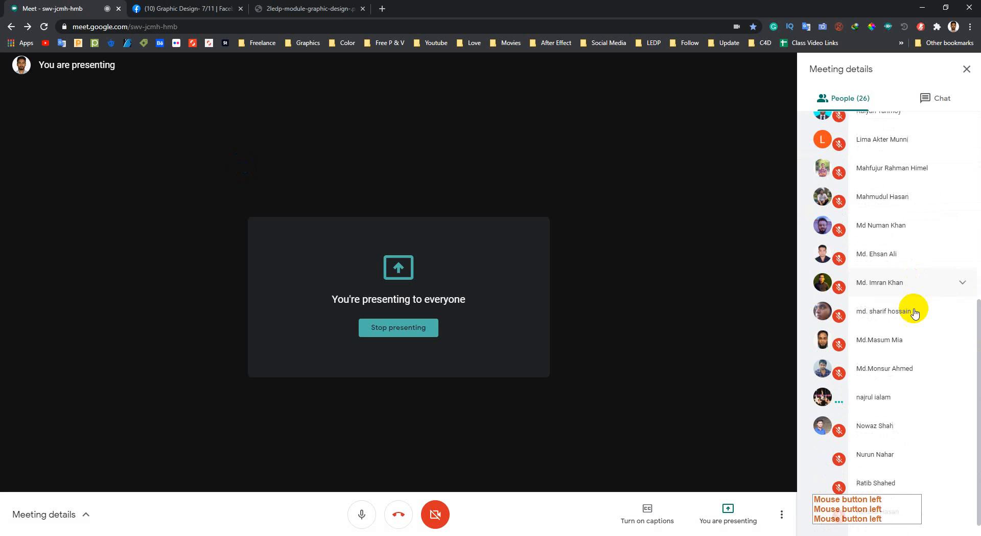
pyautogui.scroll(7, 915, 339)
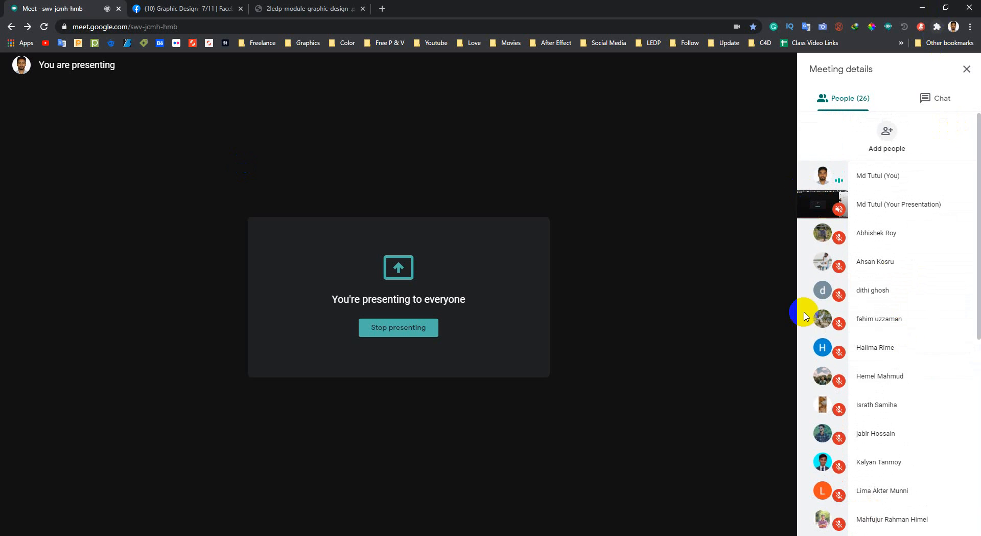
pyautogui.scroll(-7, 868, 271)
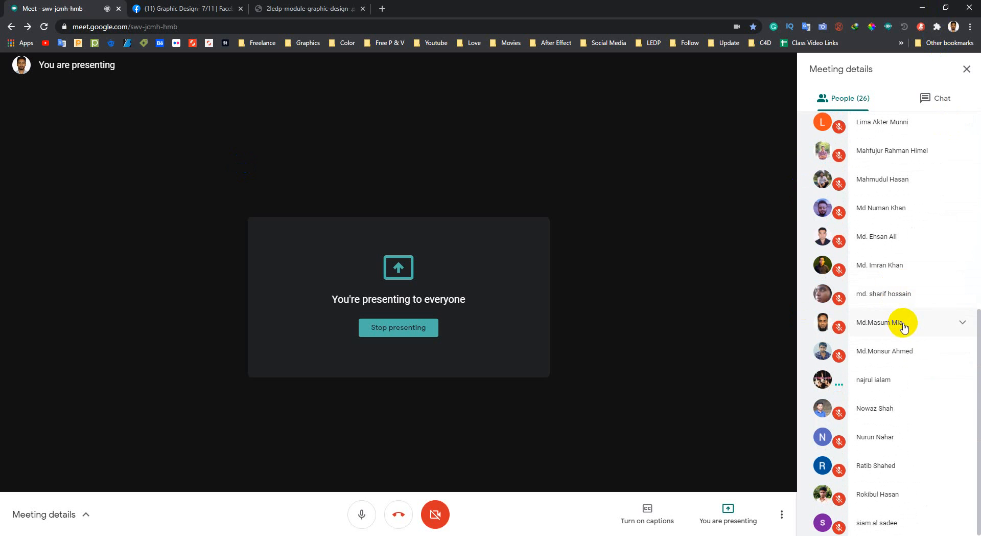
pyautogui.click(922, 7)
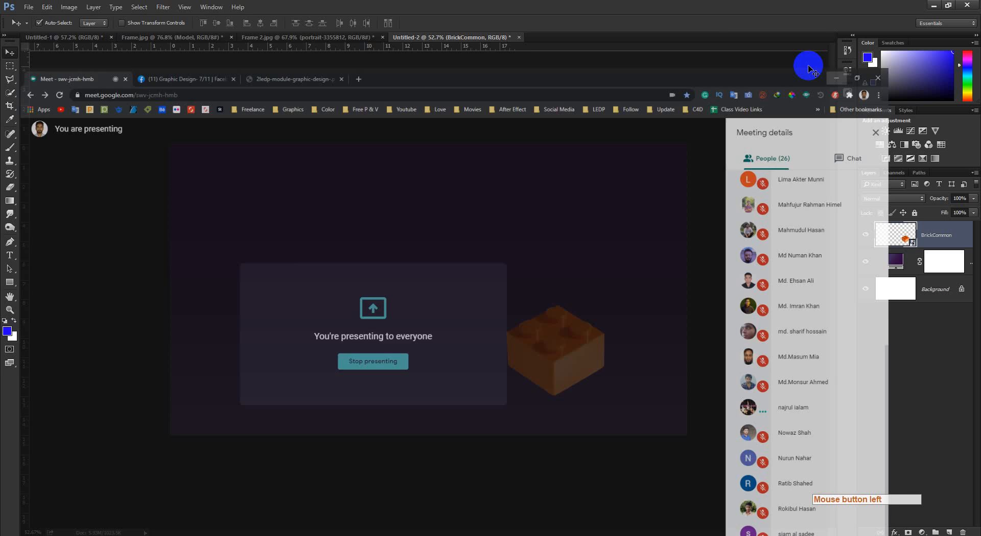
# Move the orange brick to the horizontal middle of the purple canvas, in its lower half
pyautogui.scroll(1, 498, 350)
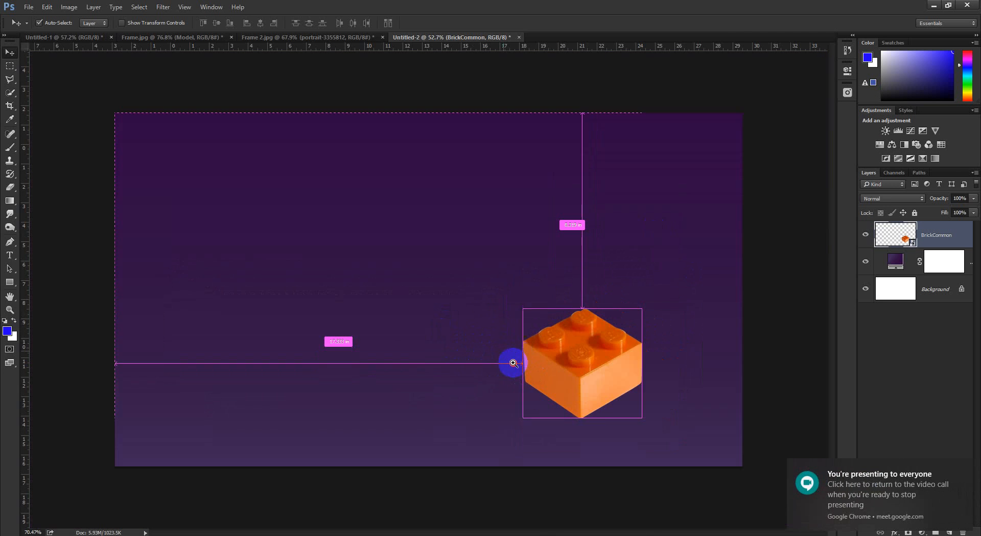
pyautogui.scroll(-3, 511, 357)
pyautogui.moveTo(539, 345); pyautogui.dragTo(476, 364)
pyautogui.keyDown('ctrl'); pyautogui.click(432, 311); pyautogui.keyUp('ctrl')
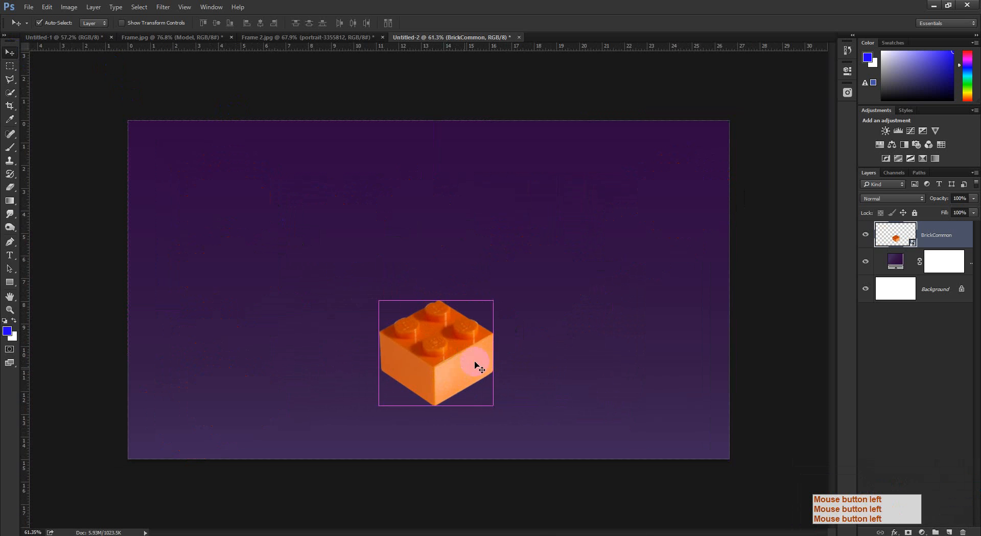
# Scale the brick proportionally about its centre to about 81% with Free Transform and commit it
pyautogui.hotkey('ctrl', 't')
pyautogui.moveTo(499, 290); pyautogui.dragTo(487, 302)
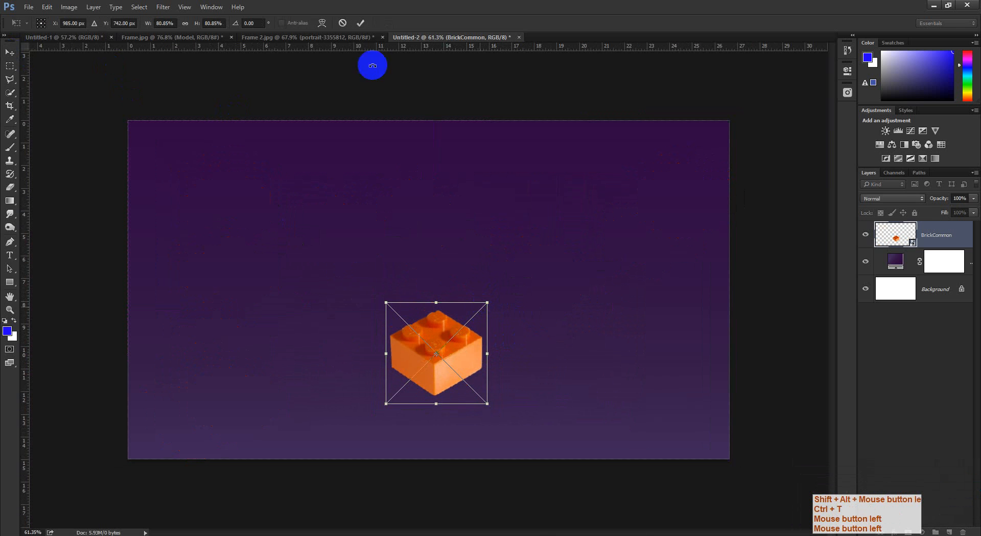
pyautogui.click(360, 23)
pyautogui.keyDown('ctrl'); pyautogui.click(417, 288); pyautogui.keyUp('ctrl')
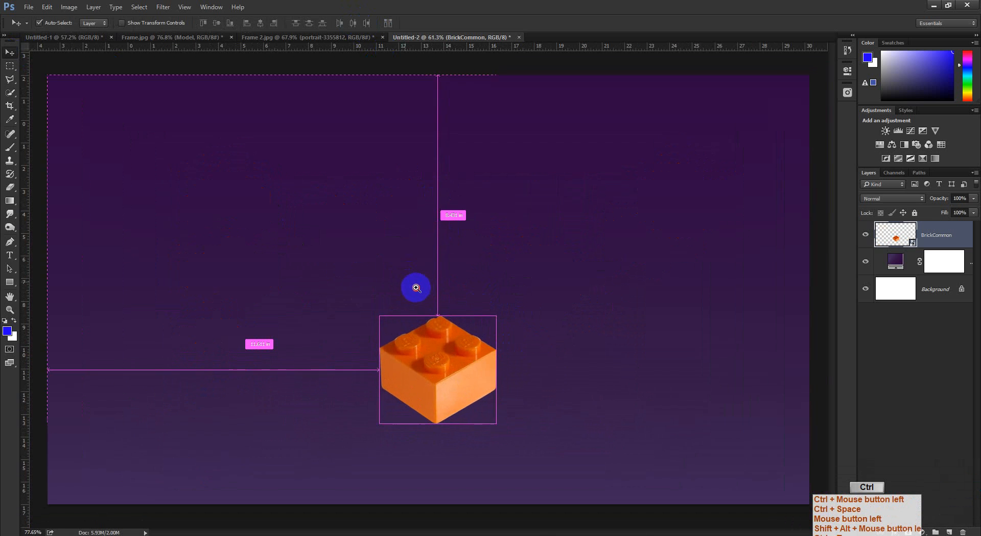
# Move the brick upward and slide it horizontally with the axis constraint, ending near the centre of the canvas
pyautogui.scroll(-2, 416, 288)
pyautogui.moveTo(447, 339); pyautogui.dragTo(449, 306)
pyautogui.scroll(-1, 466, 322)
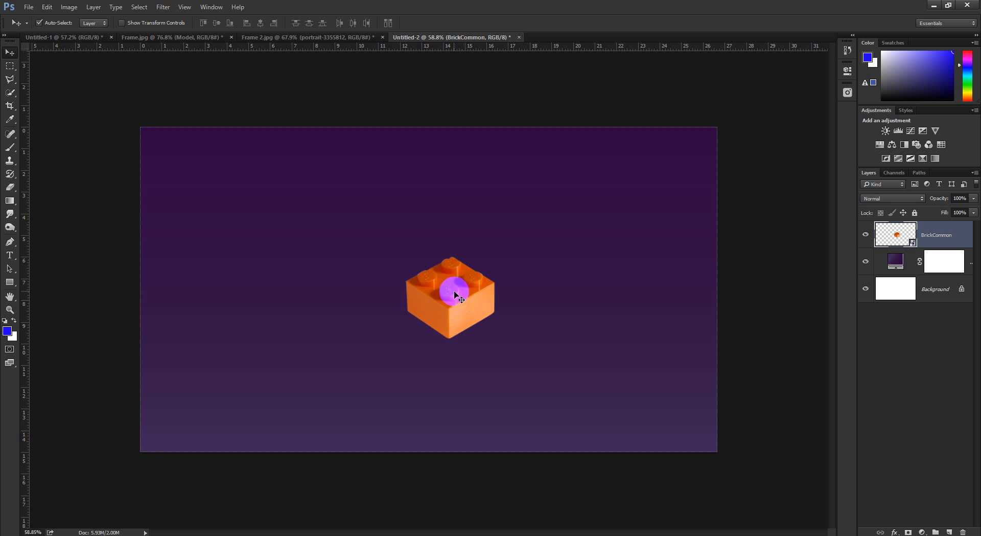
pyautogui.moveTo(456, 302); pyautogui.dragTo(552, 307)
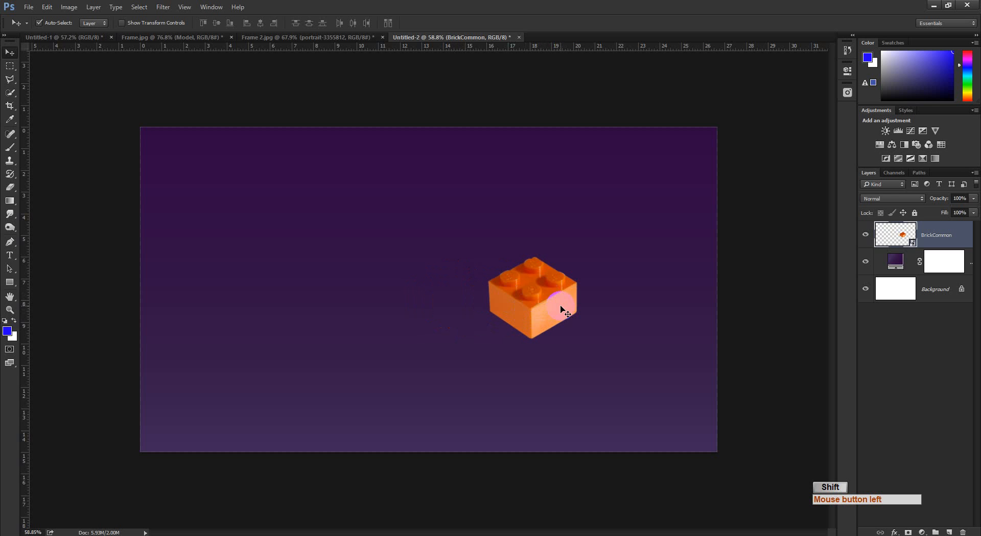
pyautogui.moveTo(558, 306); pyautogui.dragTo(436, 314)
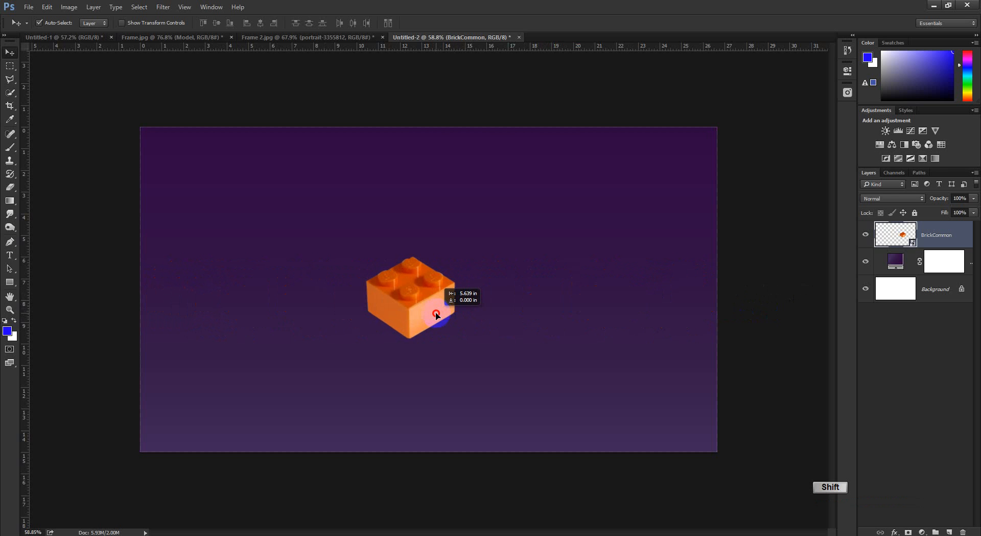
pyautogui.click(437, 131)
pyautogui.moveTo(437, 140); pyautogui.dragTo(501, 453)
pyautogui.moveTo(698, 452); pyautogui.dragTo(452, 452)
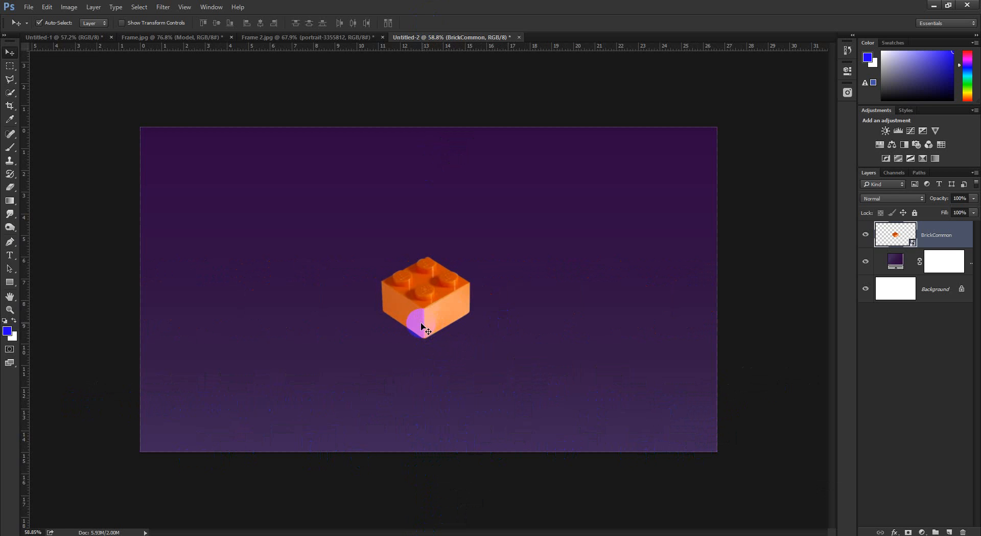
# Move the brick to the canvas's lower right and duplicate it, placing the copy against its lower-left side
pyautogui.moveTo(427, 325); pyautogui.dragTo(574, 361)
pyautogui.hotkey('ctrl', 'space')
pyautogui.hotkey('ctrl', 'space')
pyautogui.hotkey('ctrl', 'space')
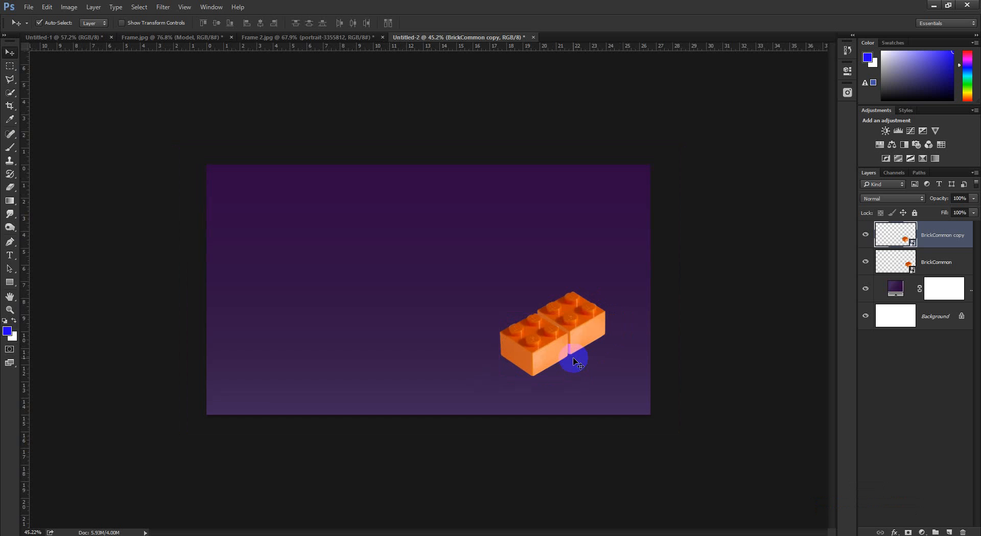
pyautogui.hotkey('ctrl', 'space')
pyautogui.moveTo(574, 360); pyautogui.dragTo(657, 365)
pyautogui.hotkey('ctrl', 'space')
pyautogui.moveTo(605, 412)
pyautogui.mouseDown()
pyautogui.moveTo(593, 416)
pyautogui.moveTo(603, 413)
pyautogui.mouseUp()
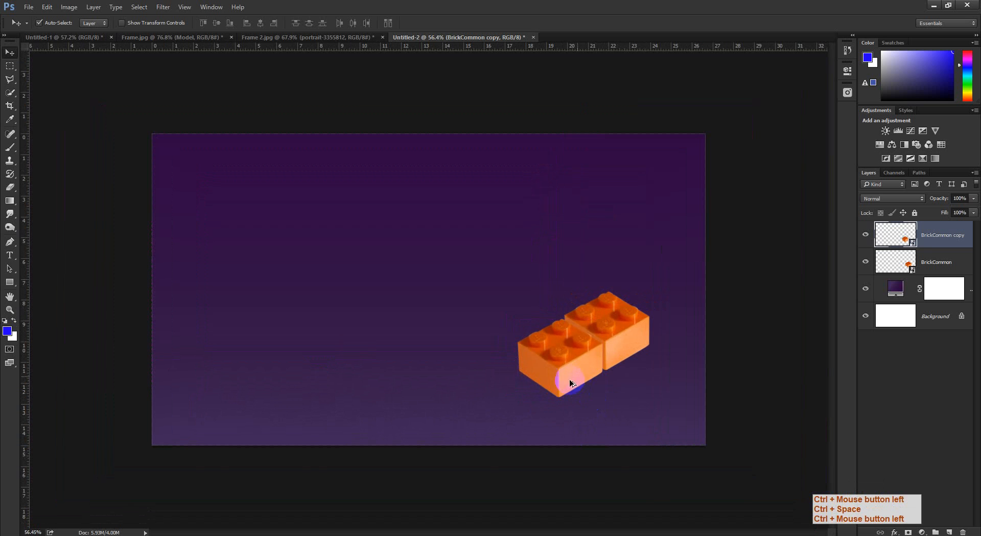
# Duplicate the front brick again and butt the copy against its lower-left side to form a row of three
pyautogui.moveTo(573, 378); pyautogui.dragTo(579, 332)
pyautogui.hotkey('ctrl', 'space')
pyautogui.moveTo(594, 410); pyautogui.dragTo(568, 410)
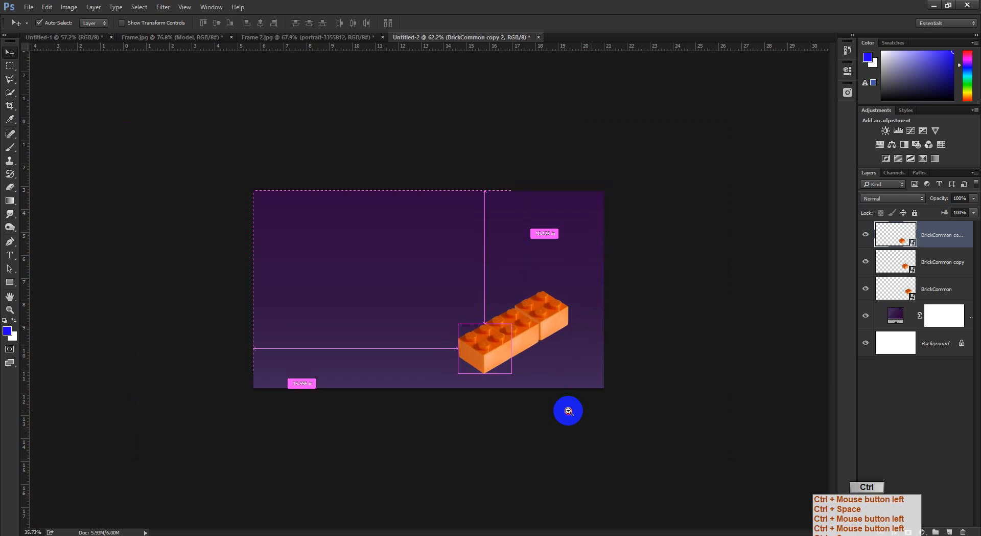
# Turn off the Move tool's Auto-Select option
pyautogui.click(42, 25)
pyautogui.hotkey('ctrl', 'space')
pyautogui.moveTo(435, 275); pyautogui.dragTo(462, 276)
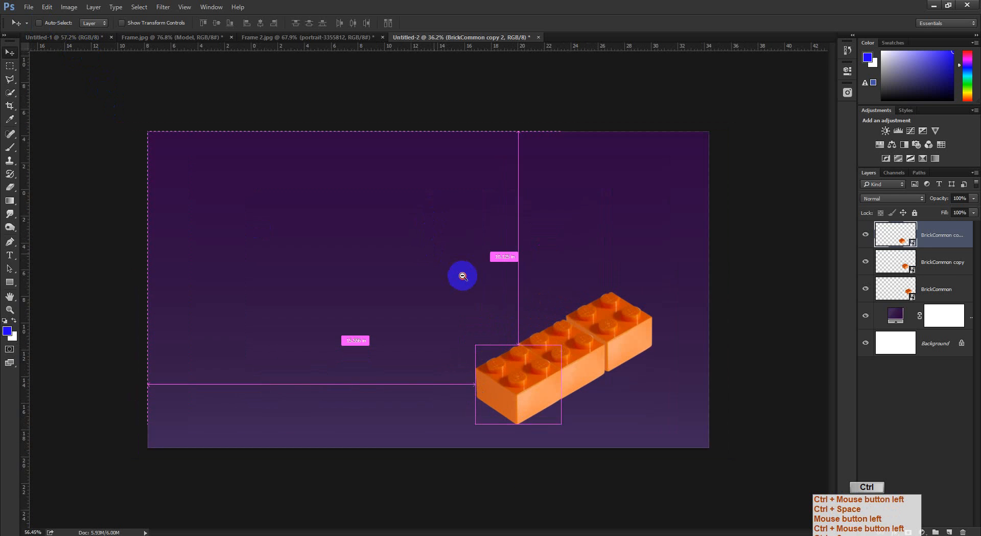
pyautogui.moveTo(425, 240); pyautogui.dragTo(501, 274)
pyautogui.moveTo(530, 275); pyautogui.dragTo(482, 265)
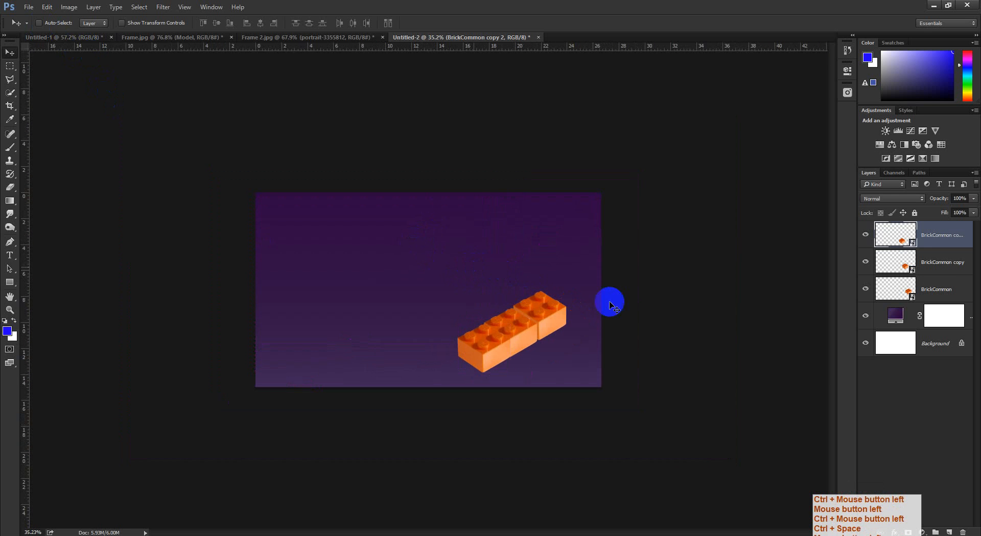
pyautogui.hotkey('ctrl', 'space')
pyautogui.moveTo(492, 327); pyautogui.dragTo(574, 359)
pyautogui.hotkey('ctrl', 'space')
pyautogui.moveTo(602, 328)
pyautogui.mouseDown()
pyautogui.moveTo(565, 332)
pyautogui.moveTo(610, 328)
pyautogui.mouseUp()
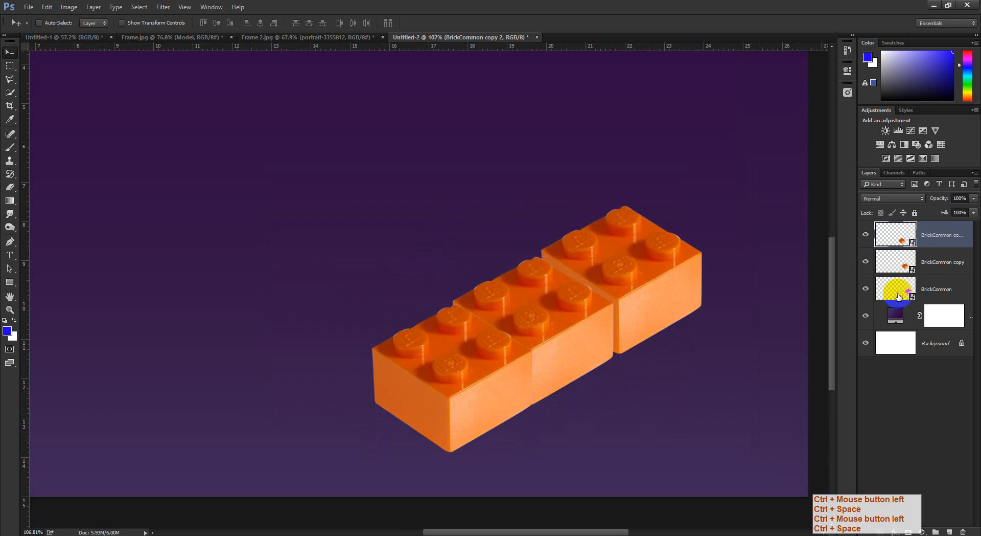
# Check which brick the BrickCommon and BrickCommon copy layers hold by selecting each and toggling its visibility
pyautogui.click(898, 293)
pyautogui.click(867, 289)
pyautogui.click(868, 289)
pyautogui.click(914, 266)
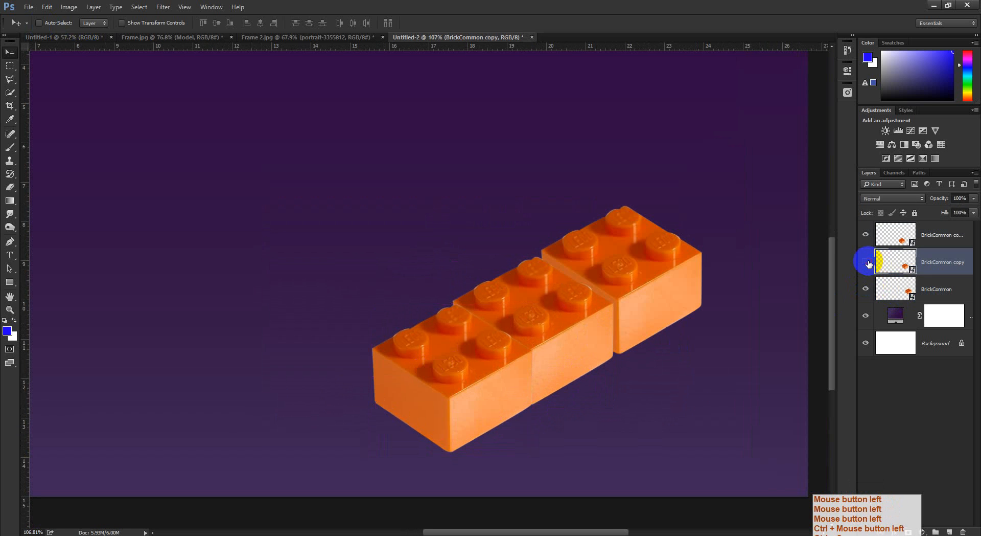
pyautogui.click(868, 262)
pyautogui.click(868, 263)
pyautogui.hotkey('ctrl', 'space')
pyautogui.moveTo(656, 317)
pyautogui.mouseDown()
pyautogui.moveTo(618, 318)
pyautogui.moveTo(667, 331)
pyautogui.mouseUp()
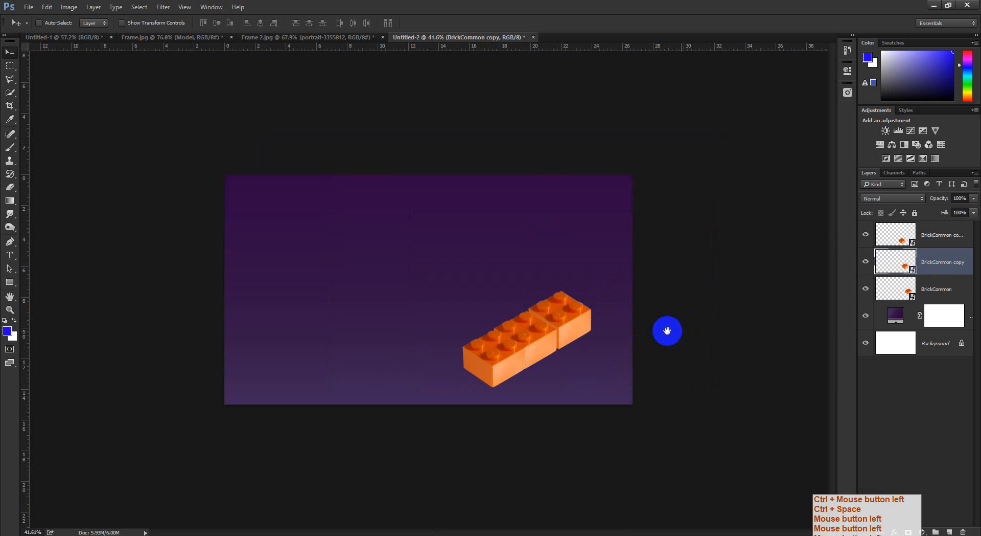
# Select the three brick layers as a range in the layer stack and deselect them
pyautogui.click(938, 290)
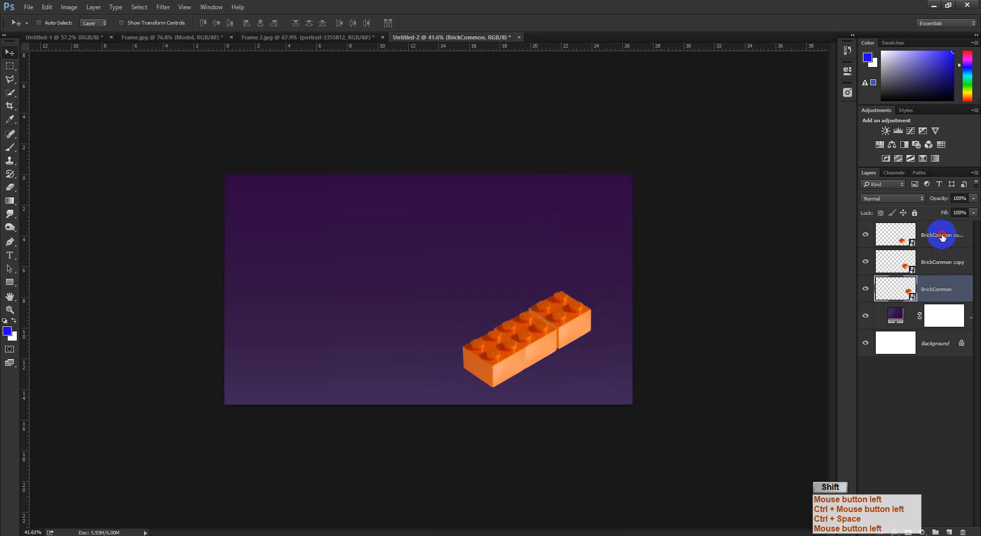
pyautogui.keyDown('shift'); pyautogui.click(942, 235); pyautogui.keyUp('shift')
pyautogui.click(931, 377)
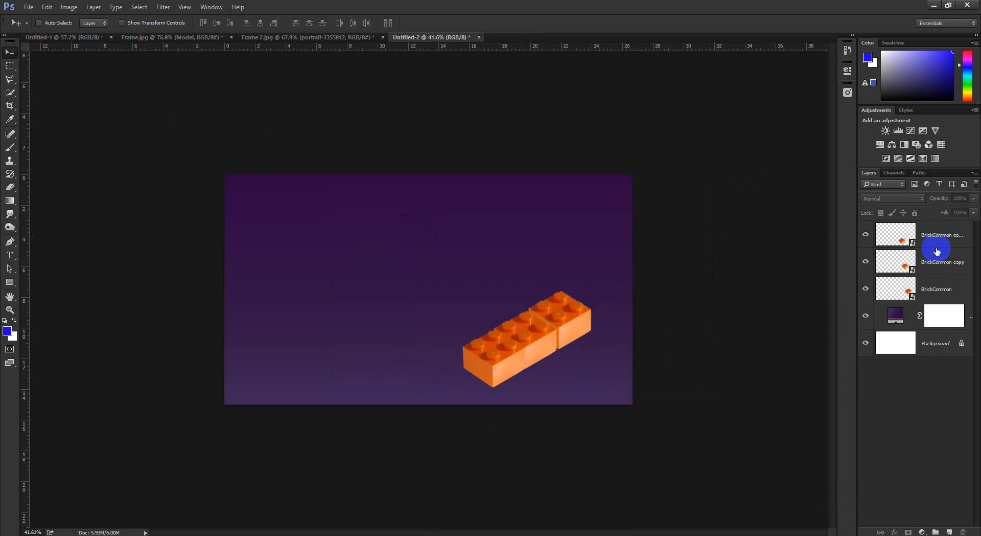
pyautogui.hotkey('ctrl', 'space')
pyautogui.keyDown('ctrl'); pyautogui.click(543, 329); pyautogui.keyUp('ctrl')
pyautogui.click(520, 293)
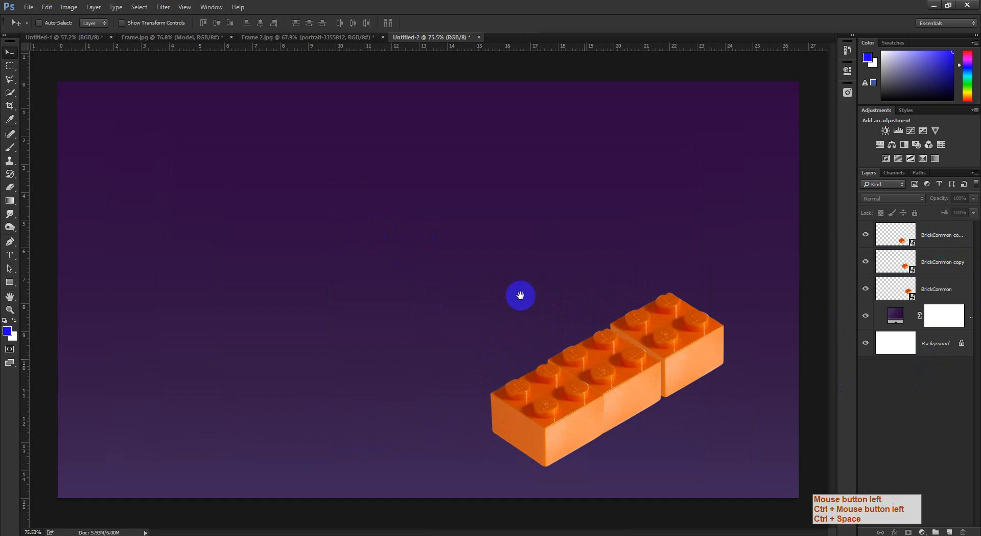
pyautogui.keyDown('ctrl'); pyautogui.click(595, 322); pyautogui.keyUp('ctrl')
pyautogui.moveTo(595, 322); pyautogui.dragTo(657, 317)
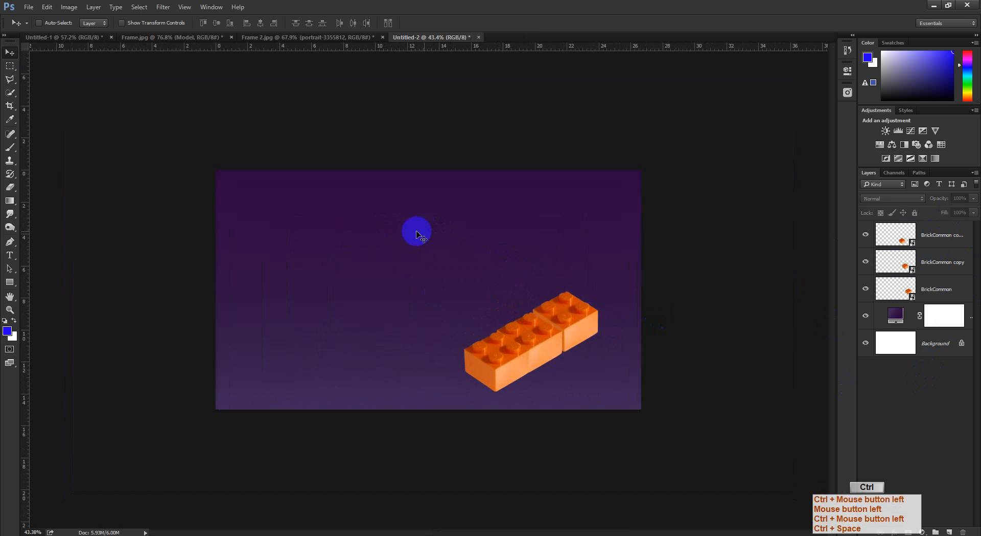
# Try to box-select the bricks starting on the gradient background, switch the Auto-Select option, retry, and deselect all layers
pyautogui.keyDown('ctrl'); pyautogui.click(416, 234); pyautogui.keyUp('ctrl')
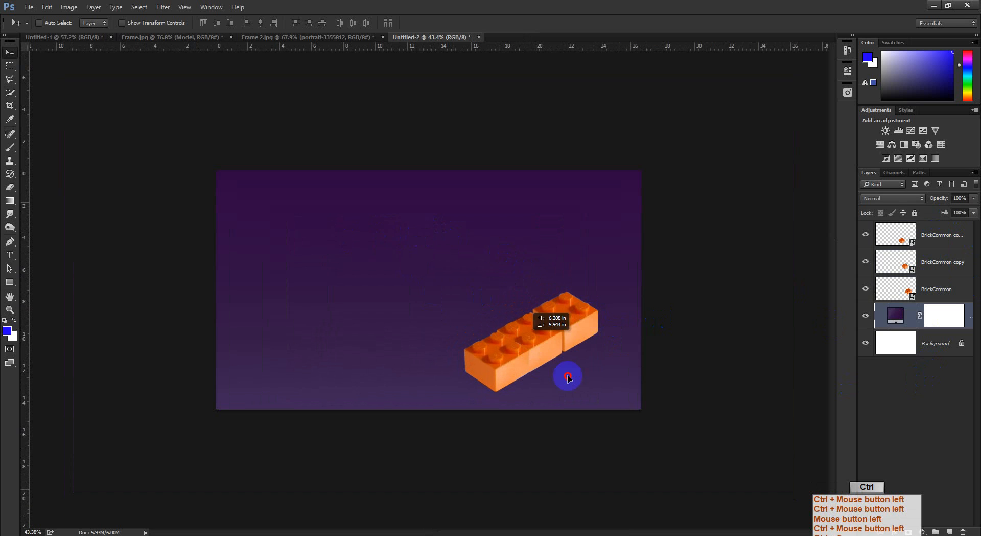
pyautogui.click(941, 246)
pyautogui.keyDown('ctrl'); pyautogui.click(416, 251); pyautogui.keyUp('ctrl')
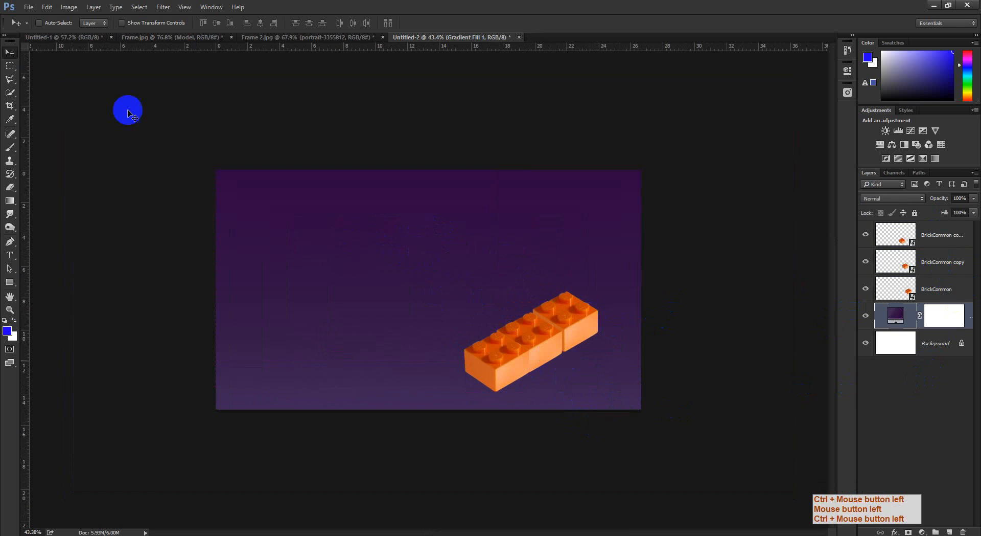
pyautogui.click(39, 23)
pyautogui.keyDown('ctrl'); pyautogui.click(542, 371); pyautogui.keyUp('ctrl')
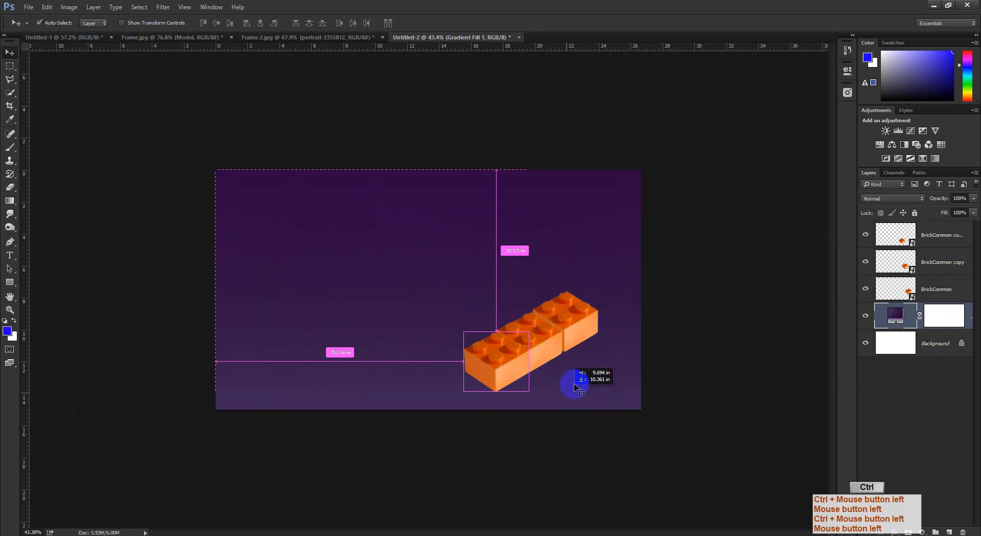
pyautogui.click(882, 387)
# Try to box-select the bricks from outside the canvas with no layer selected, and dismiss the error message
pyautogui.moveTo(699, 472); pyautogui.dragTo(415, 269)
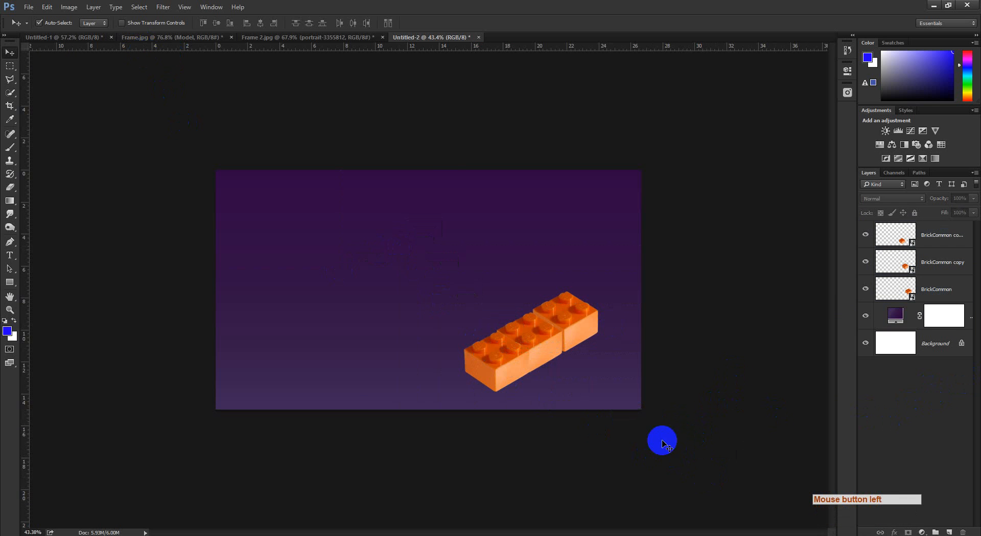
pyautogui.hotkey('ctrl', 'space')
pyautogui.moveTo(514, 345); pyautogui.dragTo(562, 356)
pyautogui.hotkey('ctrl', 'space')
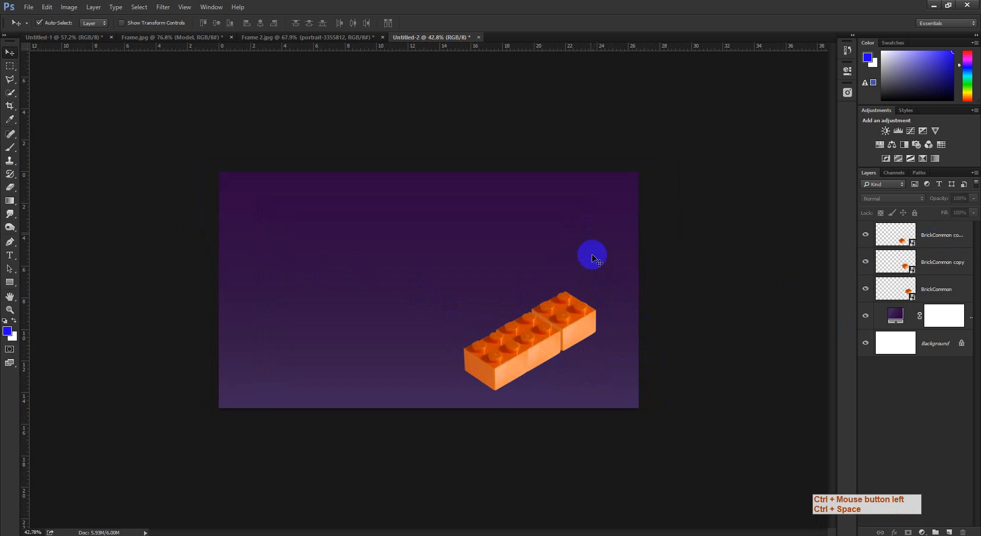
pyautogui.keyDown('ctrl'); pyautogui.click(666, 438); pyautogui.keyUp('ctrl')
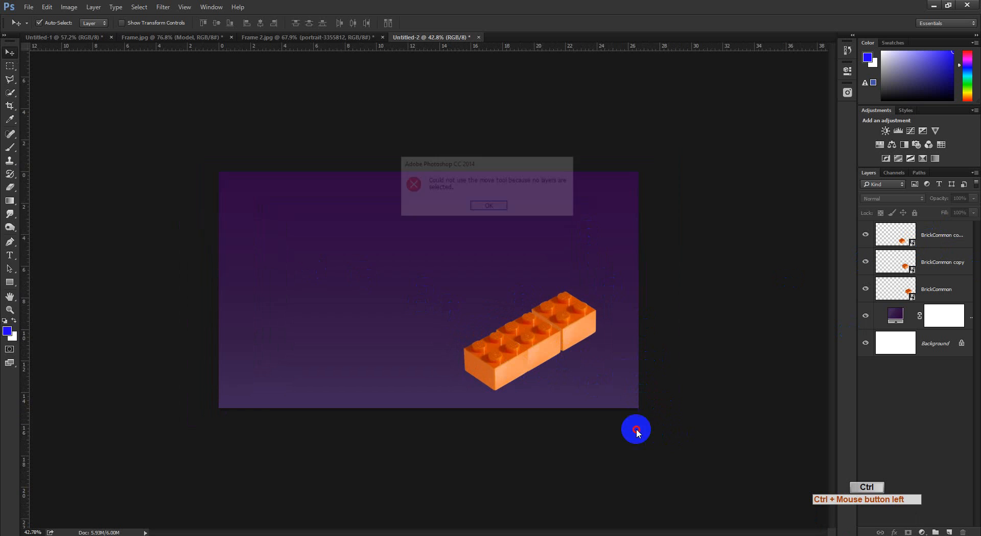
pyautogui.click(501, 212)
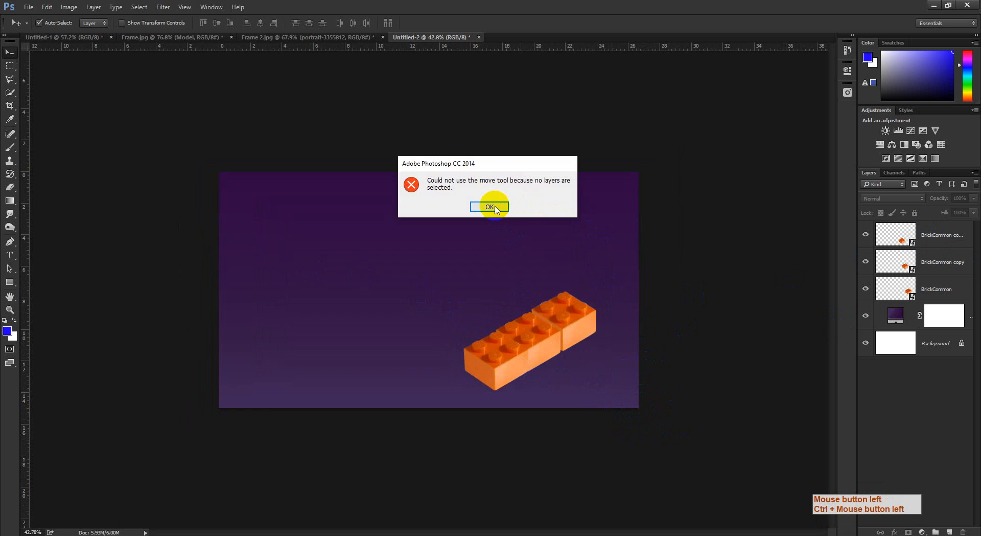
# Try the same box selection with the top brick layer selected, undo it, and retry with no layer selected
pyautogui.click(945, 240)
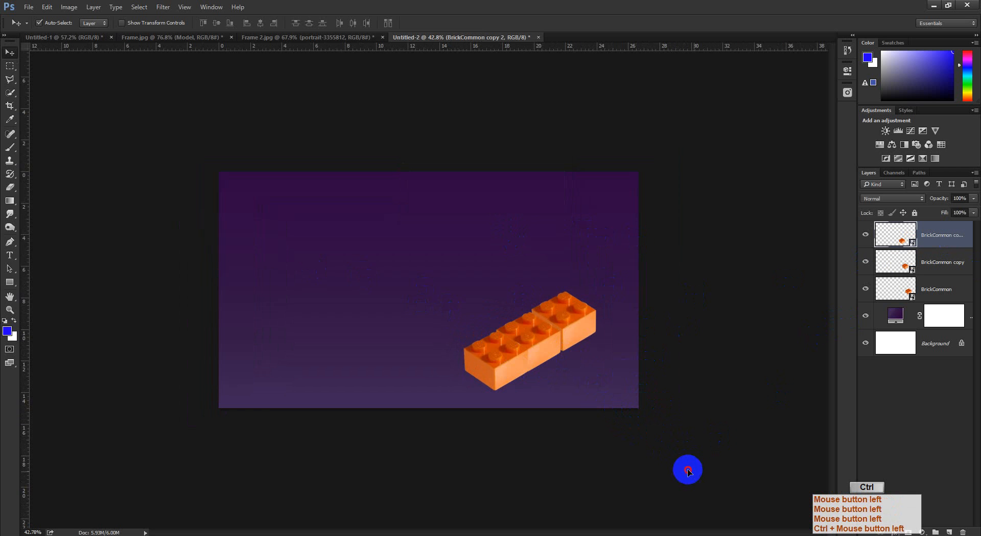
pyautogui.moveTo(687, 471); pyautogui.dragTo(620, 440)
pyautogui.hotkey('ctrl', 'z')
pyautogui.click(935, 400)
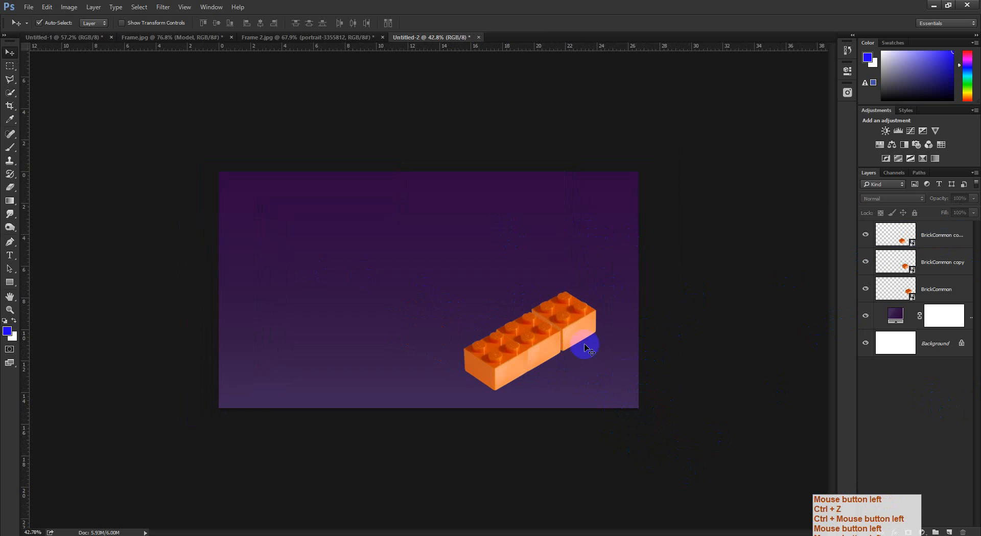
pyautogui.keyDown('ctrl'); pyautogui.click(664, 438); pyautogui.keyUp('ctrl')
pyautogui.click(474, 206)
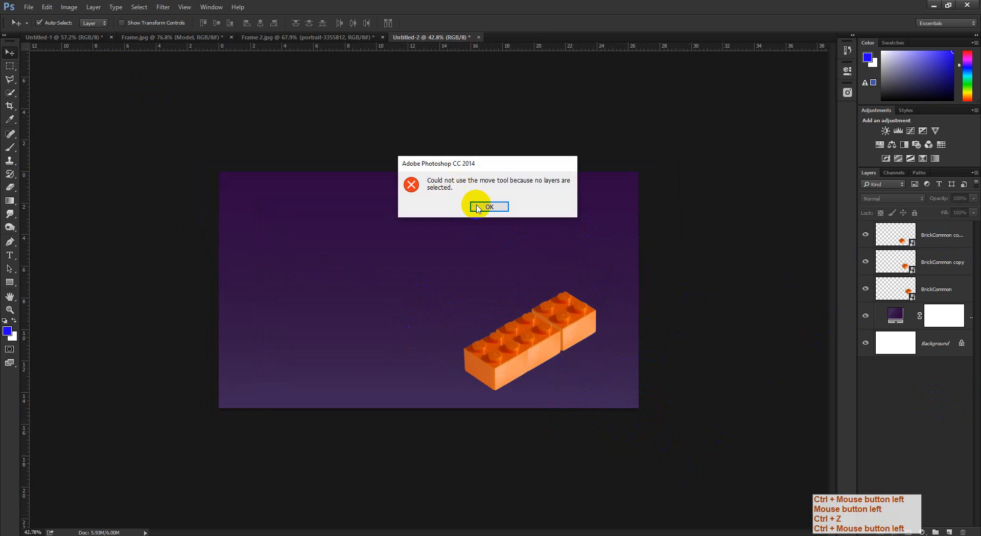
# Switch the Auto-Select option, box-select the three bricks from outside the canvas, and deselect them
pyautogui.click(39, 23)
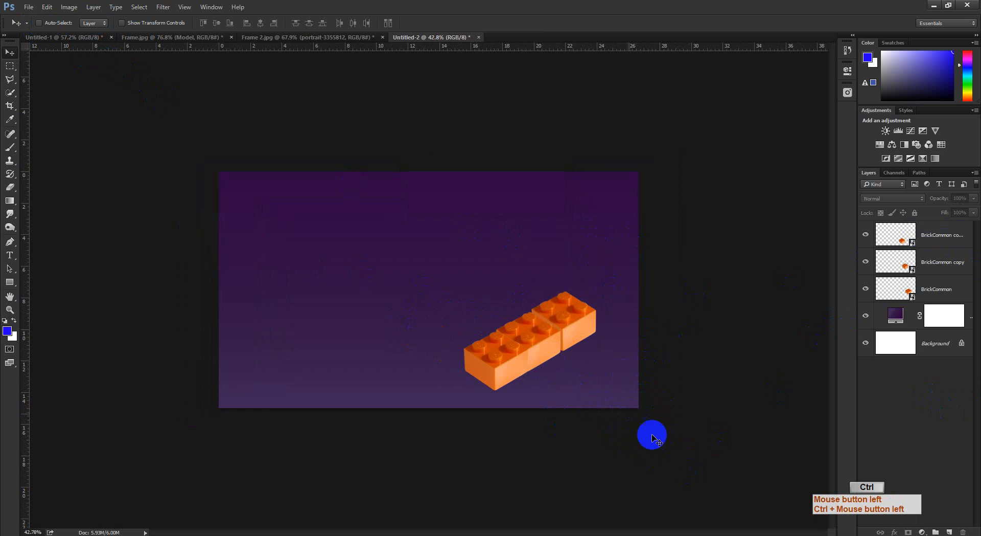
pyautogui.moveTo(653, 444)
pyautogui.mouseDown()
pyautogui.moveTo(557, 391)
pyautogui.moveTo(449, 277)
pyautogui.mouseUp()
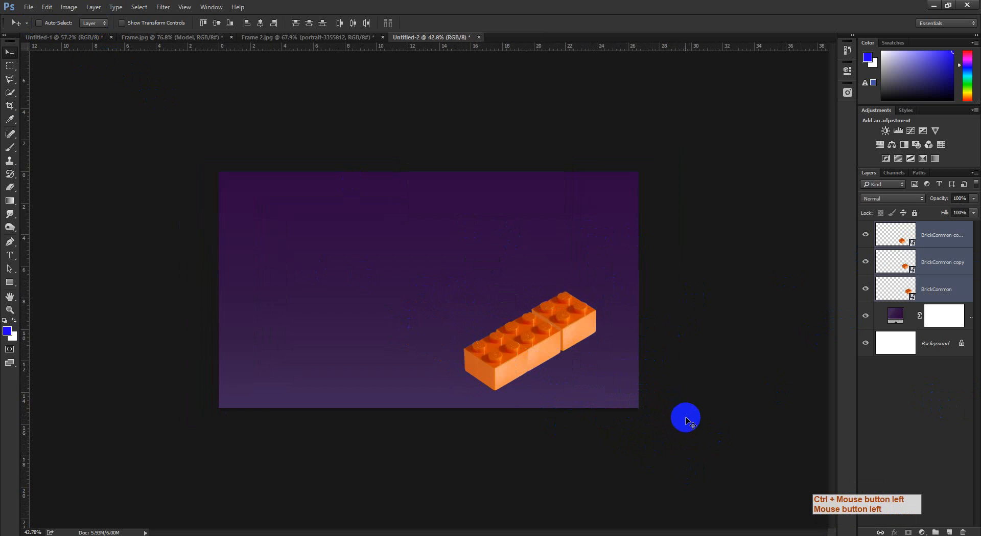
pyautogui.click(951, 413)
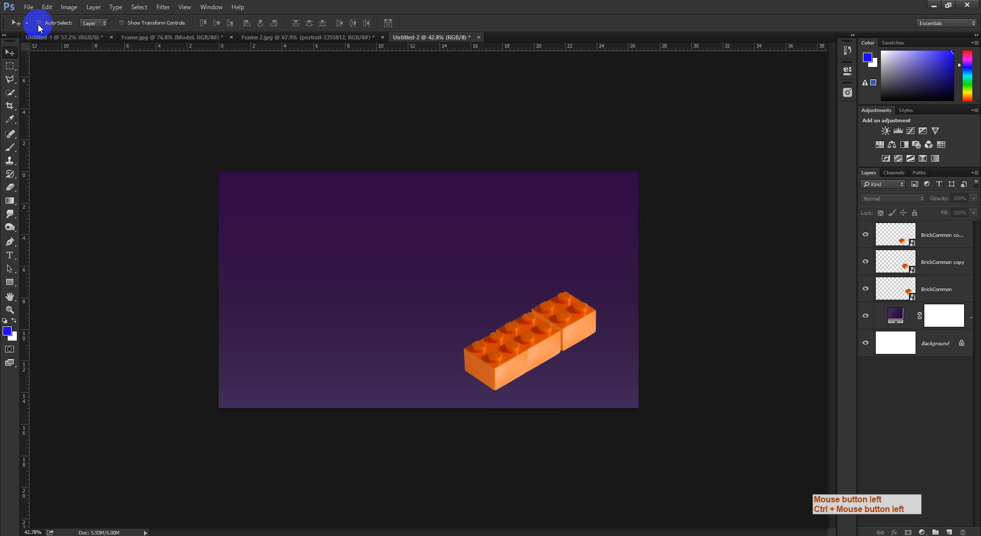
pyautogui.click(450, 144)
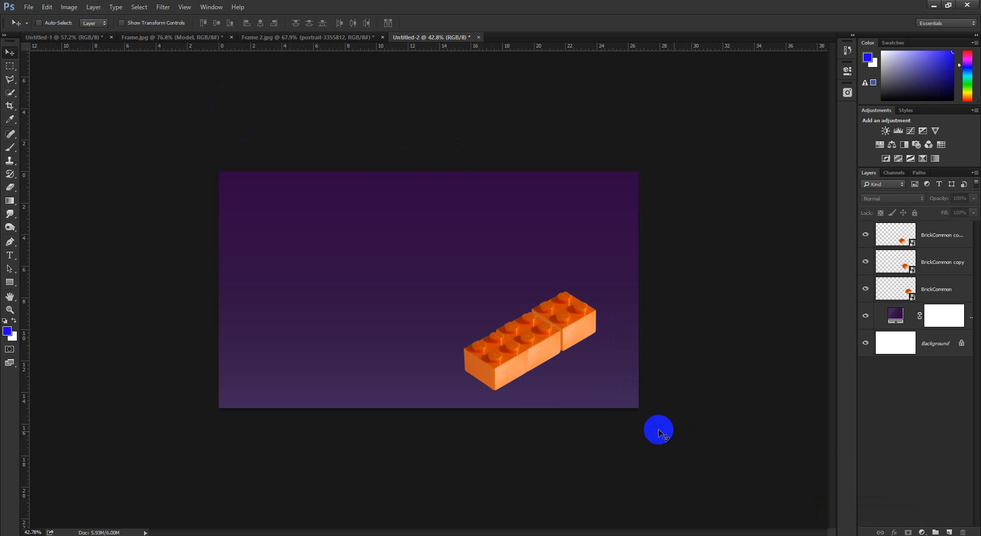
# Box-select the three bricks from outside the canvas and move them together slightly to the left
pyautogui.moveTo(679, 475); pyautogui.dragTo(434, 278)
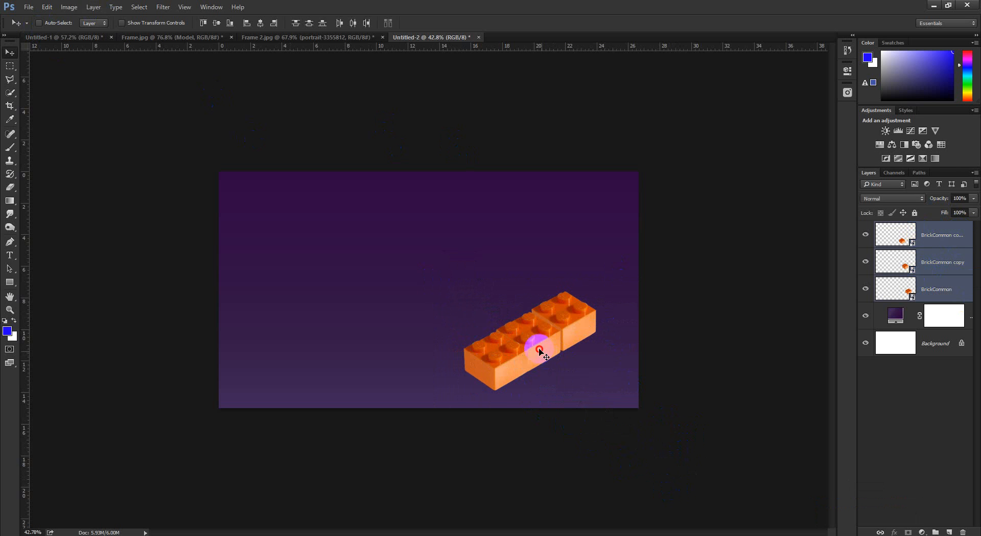
pyautogui.moveTo(536, 344); pyautogui.dragTo(512, 344)
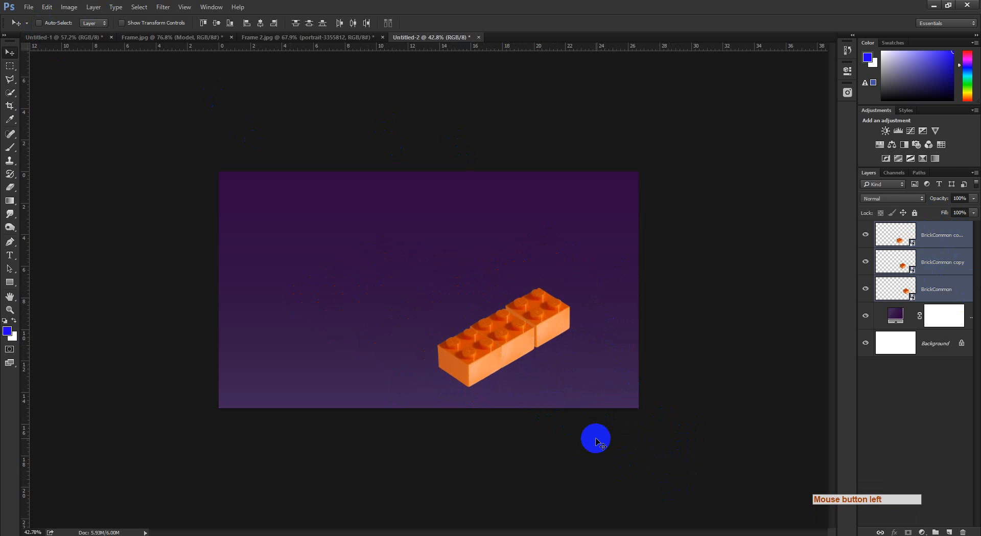
pyautogui.hotkey('ctrl', 'space')
pyautogui.moveTo(563, 435); pyautogui.dragTo(537, 441)
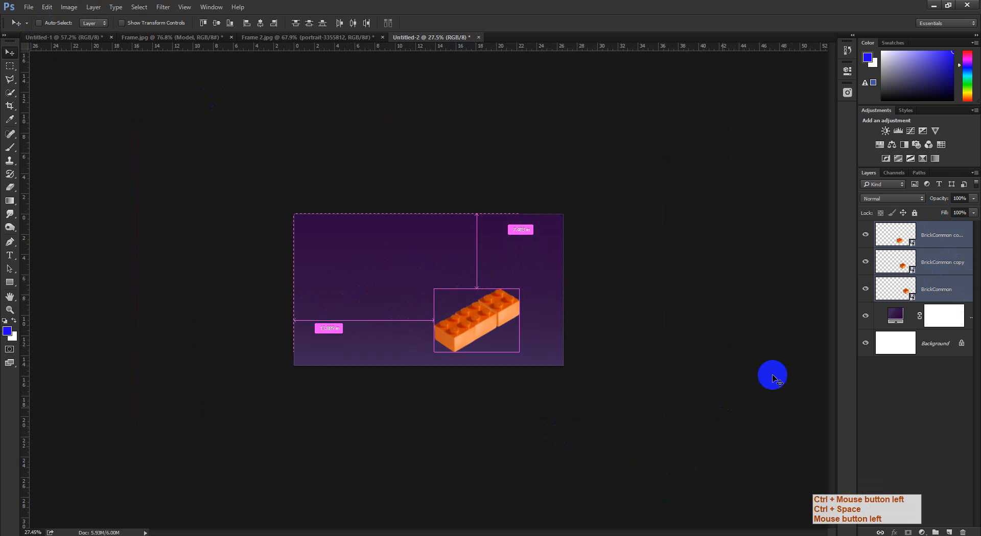
# Deselect the brick layers and box-select all three bricks again from outside the canvas
pyautogui.click(935, 383)
pyautogui.moveTo(630, 429); pyautogui.dragTo(799, 379)
pyautogui.hotkey('ctrl', 'space')
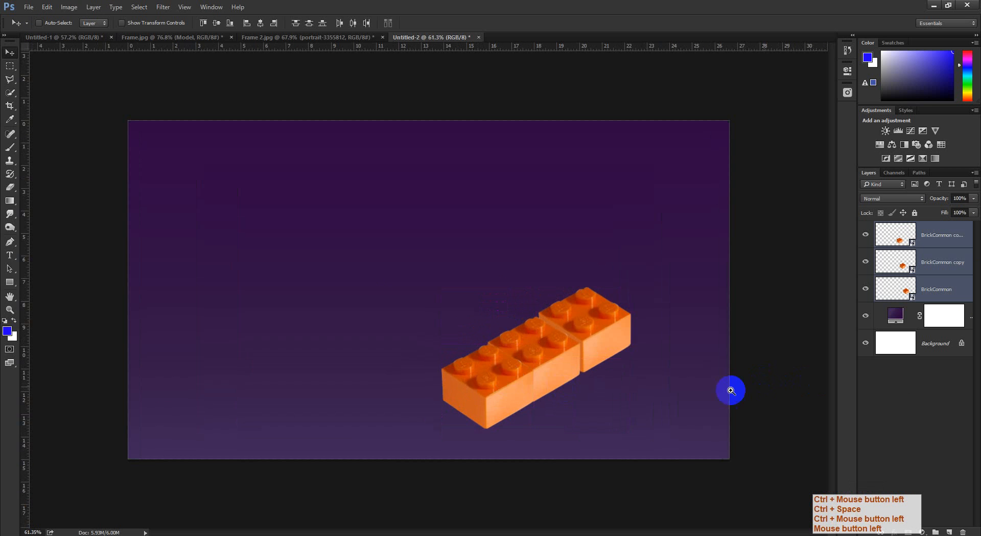
pyautogui.hotkey('ctrl', 'space')
pyautogui.moveTo(730, 390); pyautogui.dragTo(683, 378)
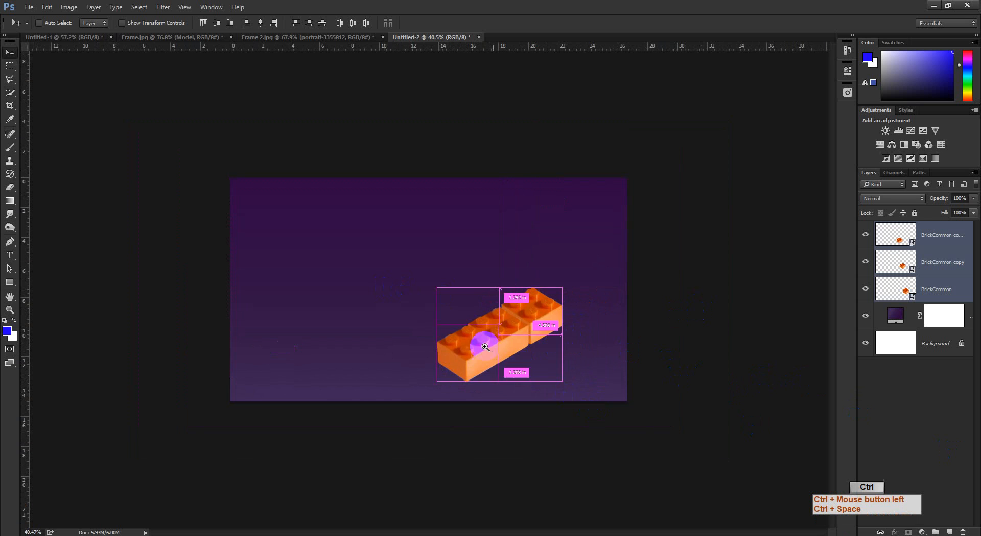
# Try duplicating the three selected bricks to the left of the original row, and undo the copy
pyautogui.hotkey('ctrl', 'space')
pyautogui.moveTo(485, 346)
pyautogui.mouseDown()
pyautogui.moveTo(508, 365)
pyautogui.moveTo(497, 359)
pyautogui.mouseUp()
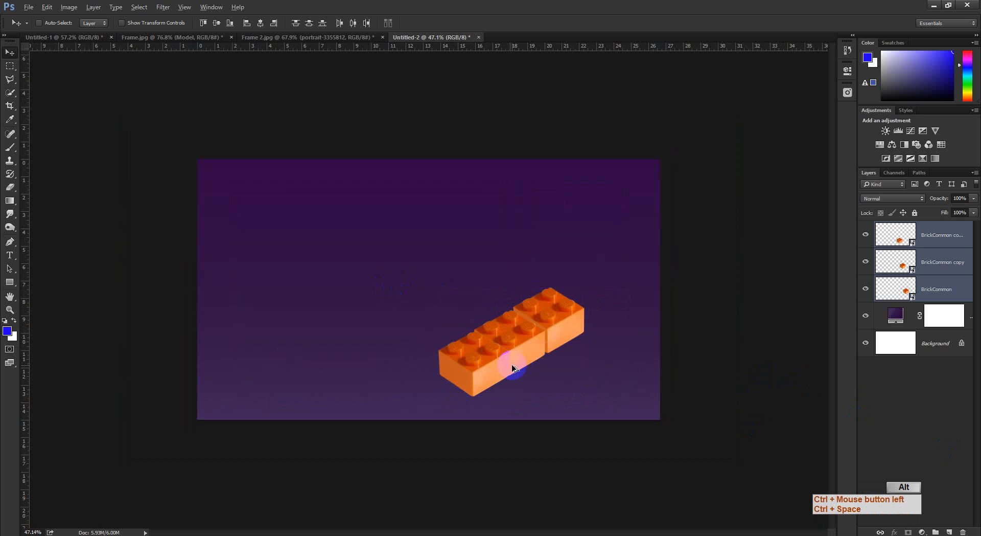
pyautogui.moveTo(513, 365); pyautogui.dragTo(314, 361)
pyautogui.hotkey('ctrl', 'z')
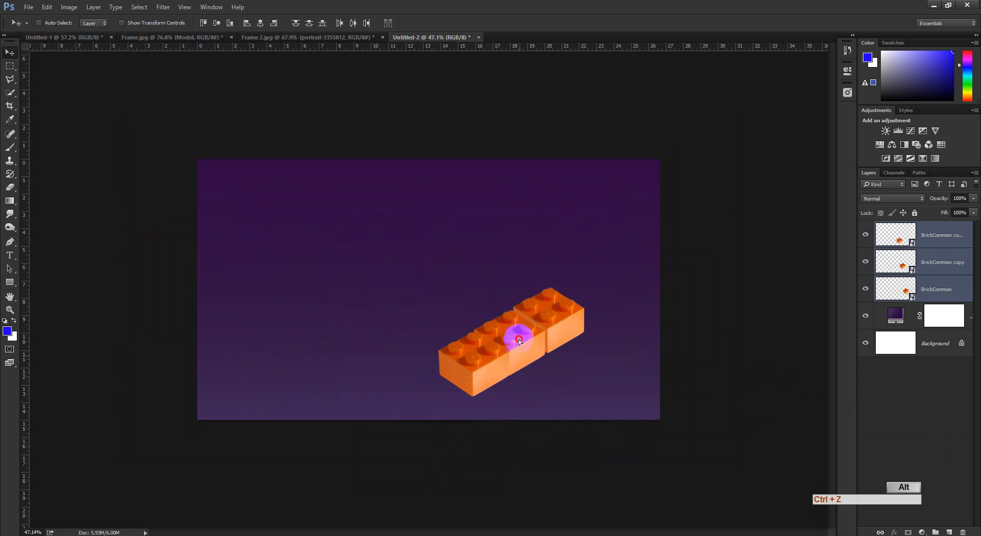
# Duplicate the row of three bricks straight up by about 1.25 in to form a second row
pyautogui.moveTo(519, 340); pyautogui.dragTo(426, 321)
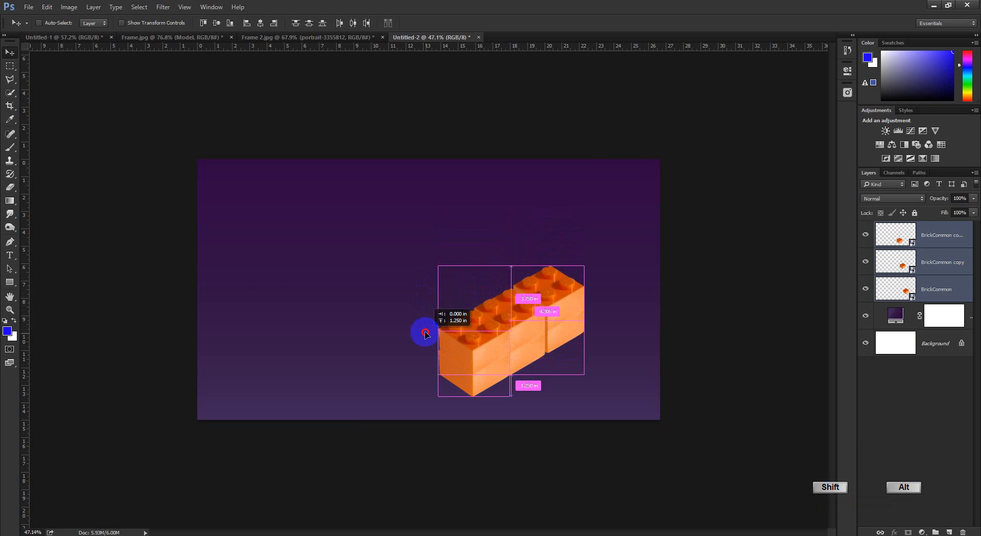
pyautogui.moveTo(425, 334); pyautogui.dragTo(425, 335)
pyautogui.keyDown('ctrl'); pyautogui.click(493, 323); pyautogui.keyUp('ctrl')
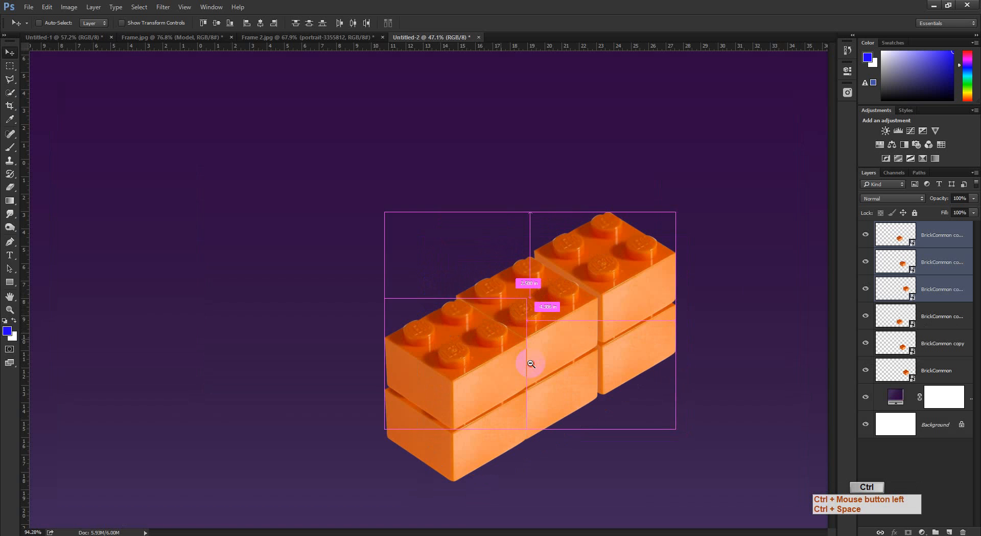
pyautogui.keyDown('ctrl'); pyautogui.click(524, 354); pyautogui.keyUp('ctrl')
pyautogui.moveTo(524, 354); pyautogui.dragTo(510, 316)
# Duplicate the second brick row straight up by about 1.6 in to form a third row
pyautogui.moveTo(393, 318); pyautogui.dragTo(502, 269)
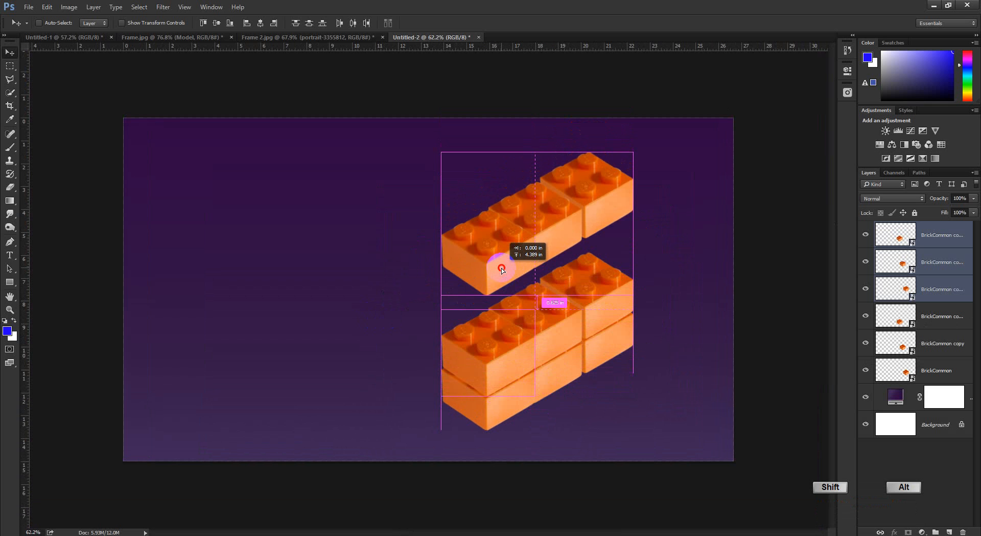
pyautogui.moveTo(502, 279); pyautogui.dragTo(502, 339)
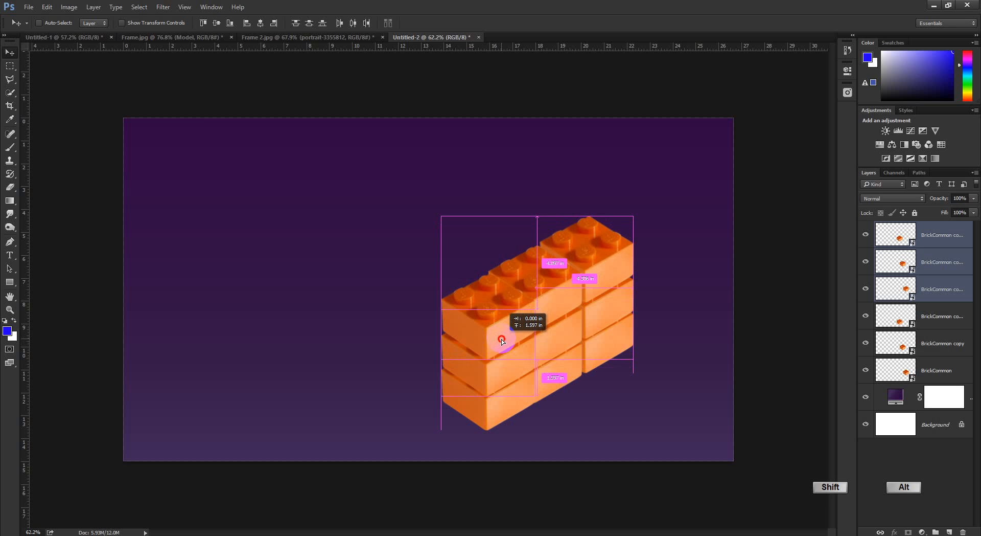
pyautogui.moveTo(502, 340); pyautogui.dragTo(502, 342)
# Nudge the new top row of three bricks down in six small steps to close the gap with the row below
pyautogui.keyDown('ctrl'); pyautogui.click(568, 343); pyautogui.keyUp('ctrl')
pyautogui.press('Down')
pyautogui.press('Down')
pyautogui.press('Down')
pyautogui.press('Down')
pyautogui.press('Down')
pyautogui.press('Down')
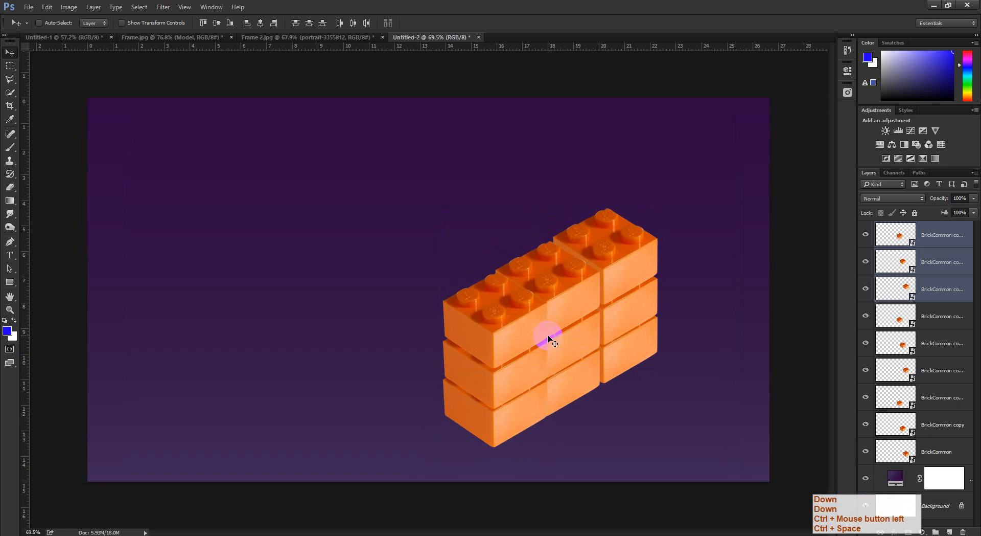
pyautogui.moveTo(548, 335); pyautogui.dragTo(531, 339)
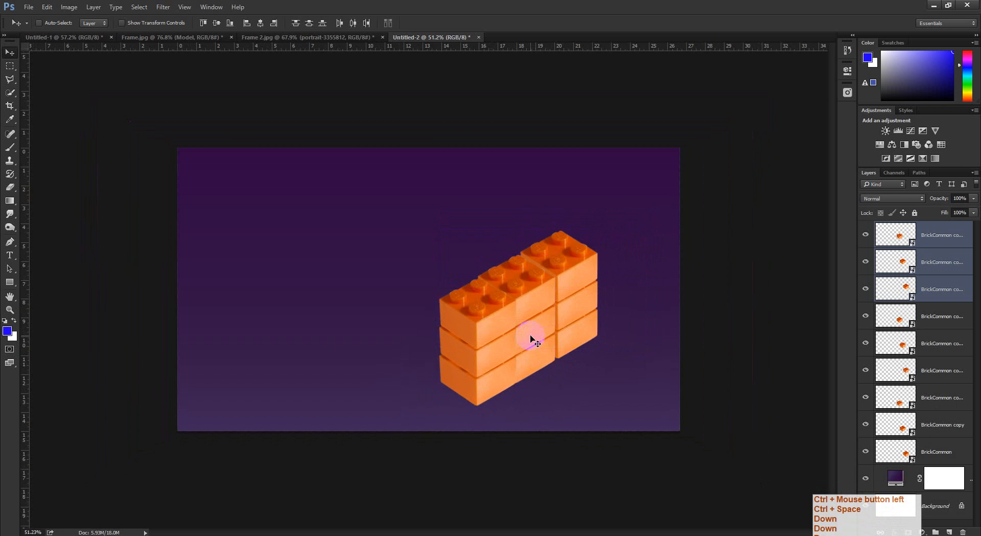
pyautogui.moveTo(607, 368)
pyautogui.mouseDown()
pyautogui.moveTo(571, 373)
pyautogui.moveTo(581, 381)
pyautogui.moveTo(604, 373)
pyautogui.mouseUp()
pyautogui.moveTo(531, 379); pyautogui.dragTo(506, 376)
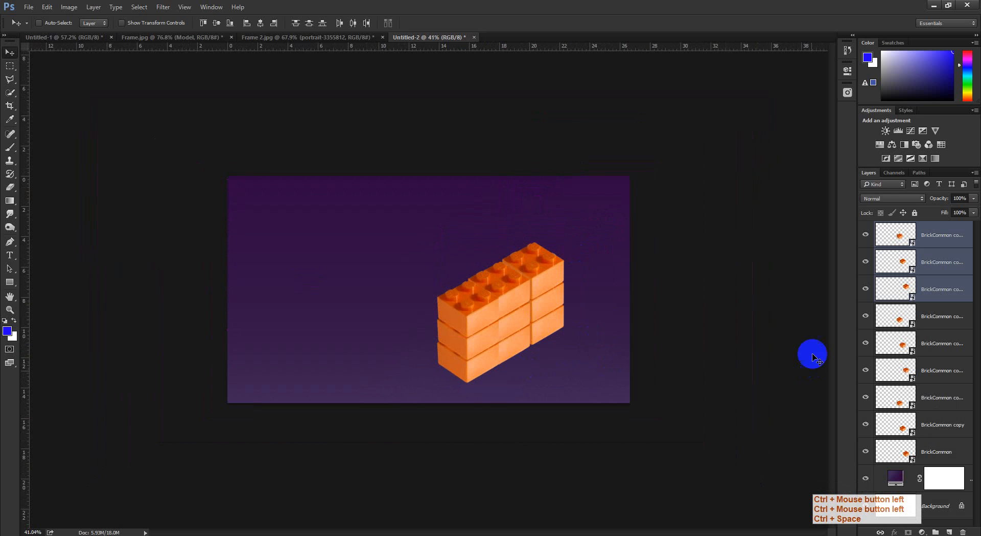
# Switch the layer previews to Small Thumbnails so that all the brick layers fit in the list
pyautogui.click(939, 394)
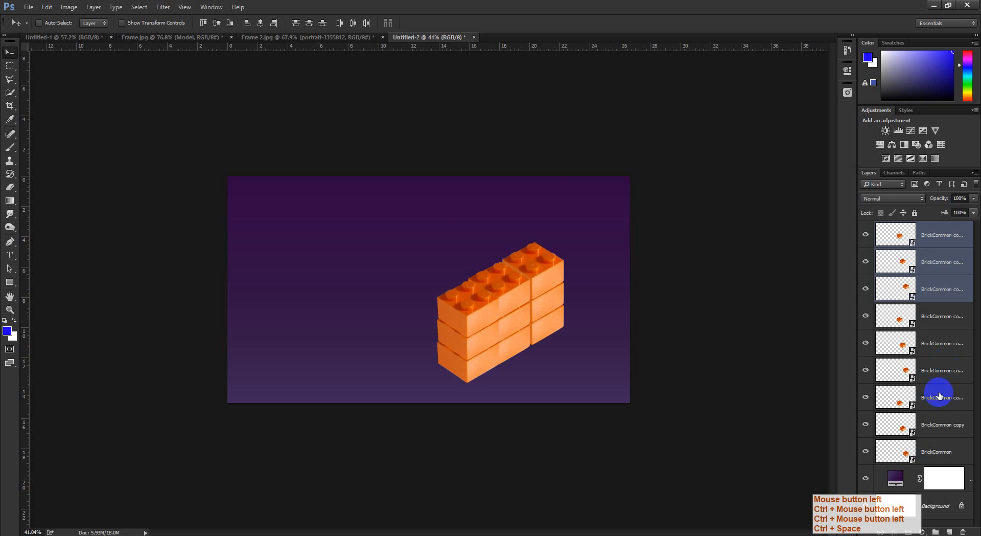
pyautogui.click(913, 450)
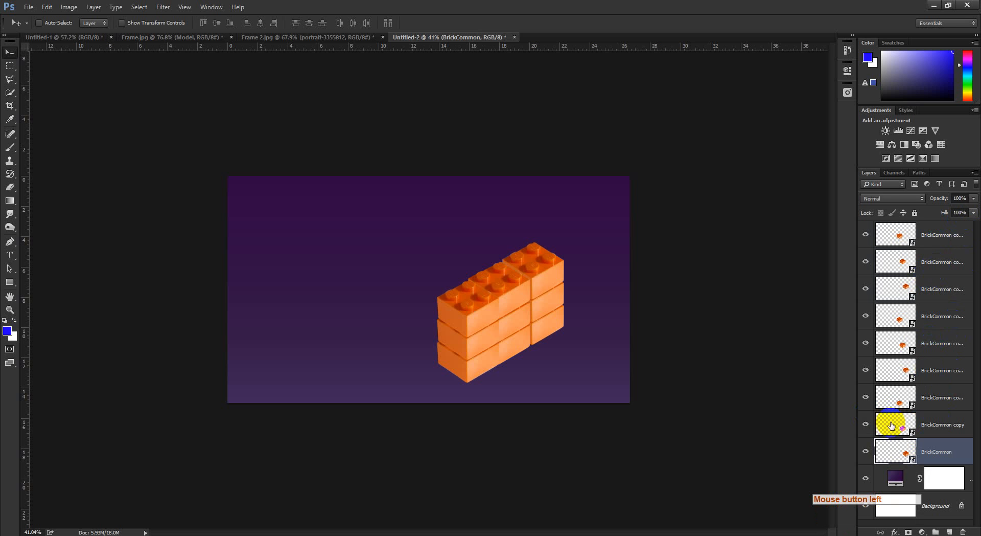
pyautogui.rightClick(965, 433)
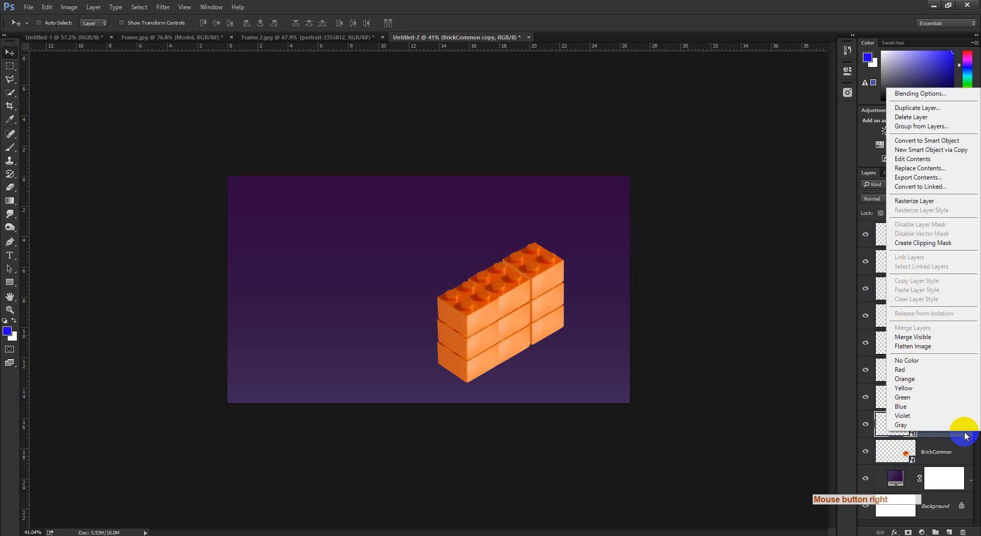
pyautogui.click(939, 521)
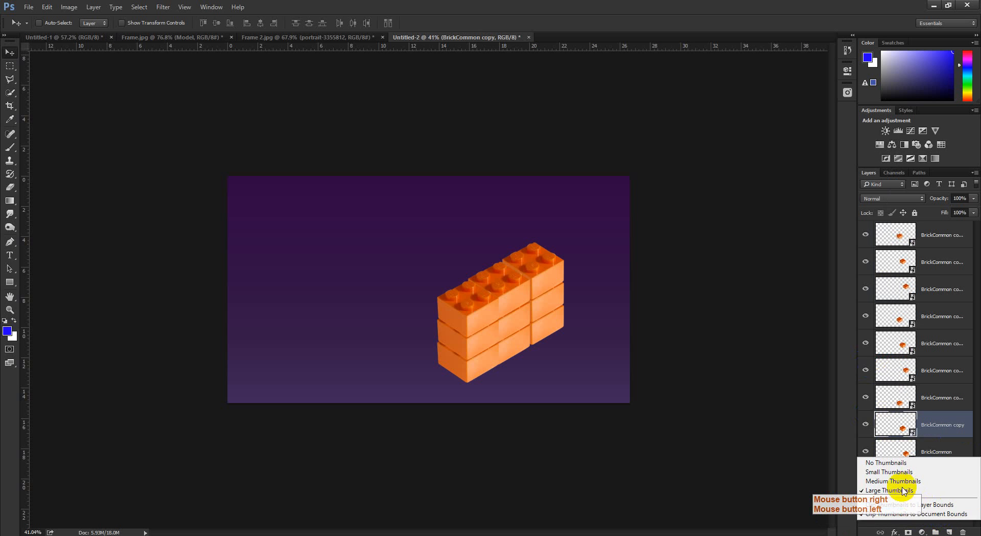
pyautogui.click(888, 471)
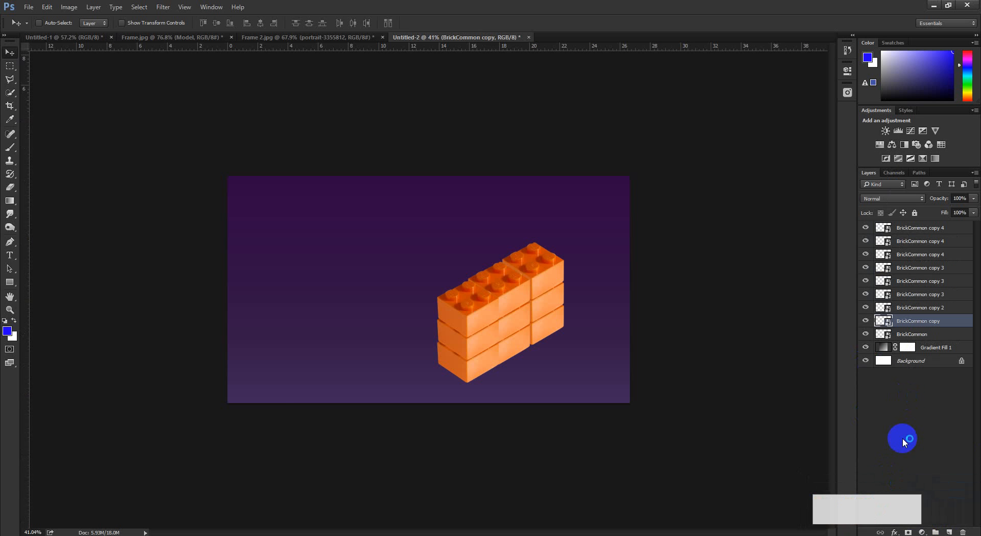
# Hide and show individual BrickCommon copy 3 and copy 4 layers to identify which brick each one holds
pyautogui.hotkey('ctrl', 'space')
pyautogui.moveTo(483, 281); pyautogui.dragTo(503, 326)
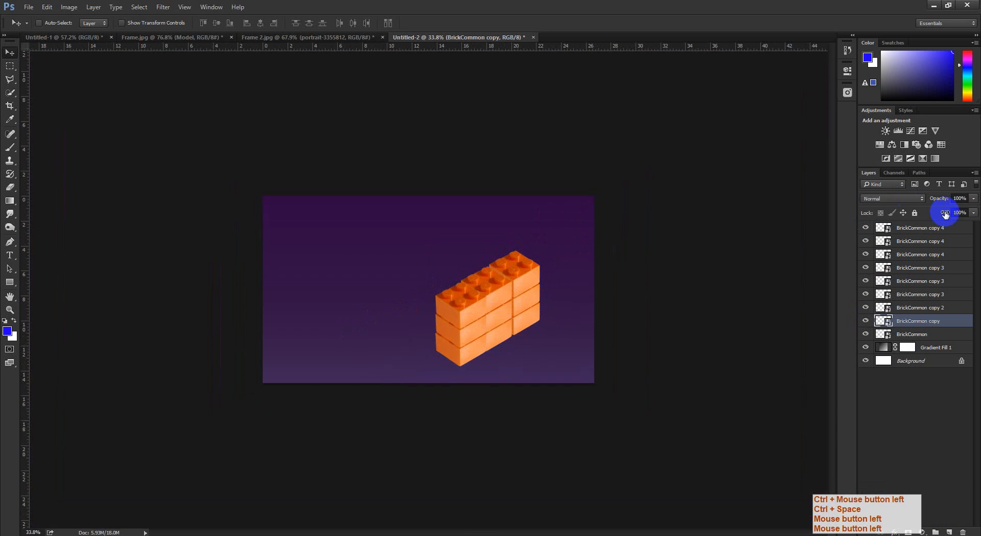
pyautogui.hotkey('ctrl', 'space')
pyautogui.moveTo(561, 256); pyautogui.dragTo(572, 281)
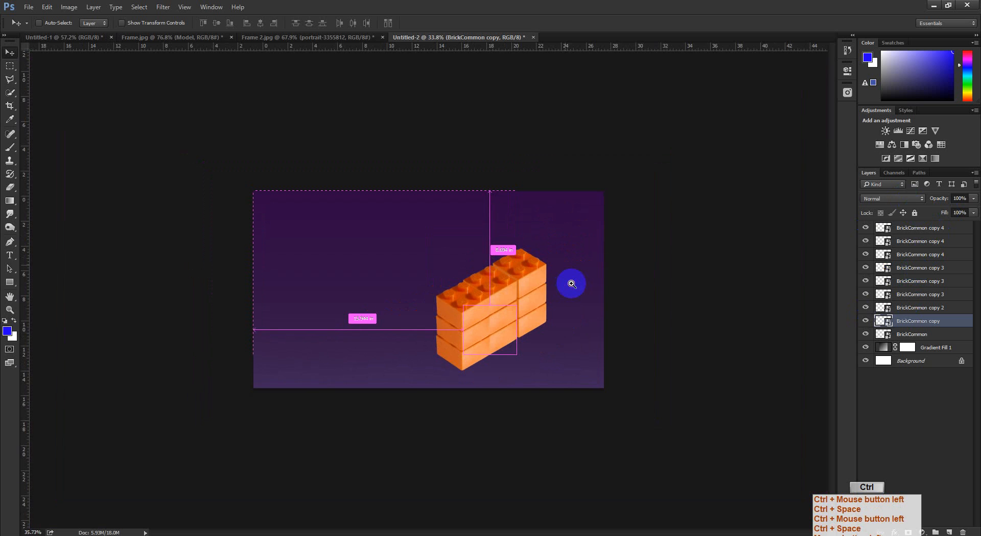
pyautogui.moveTo(511, 313); pyautogui.dragTo(566, 348)
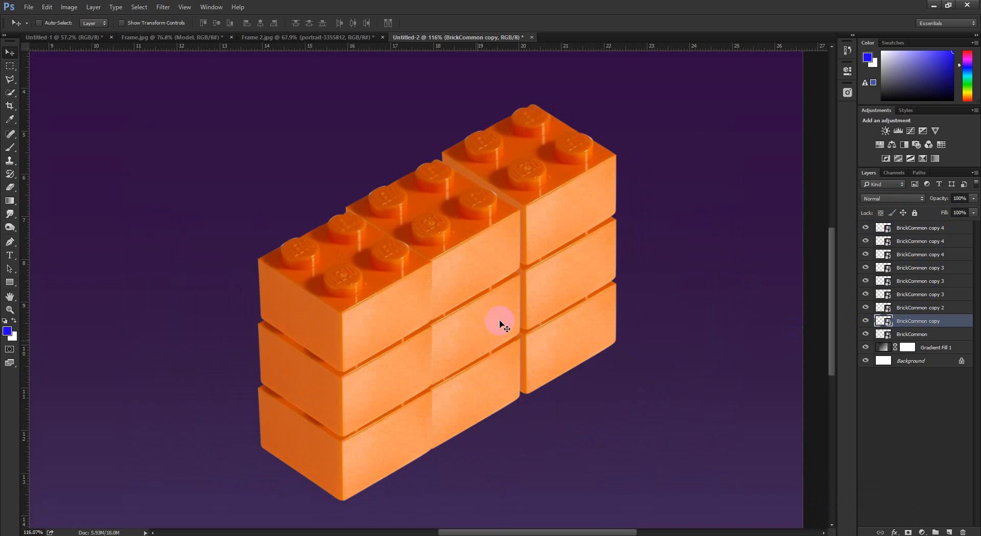
pyautogui.click(920, 266)
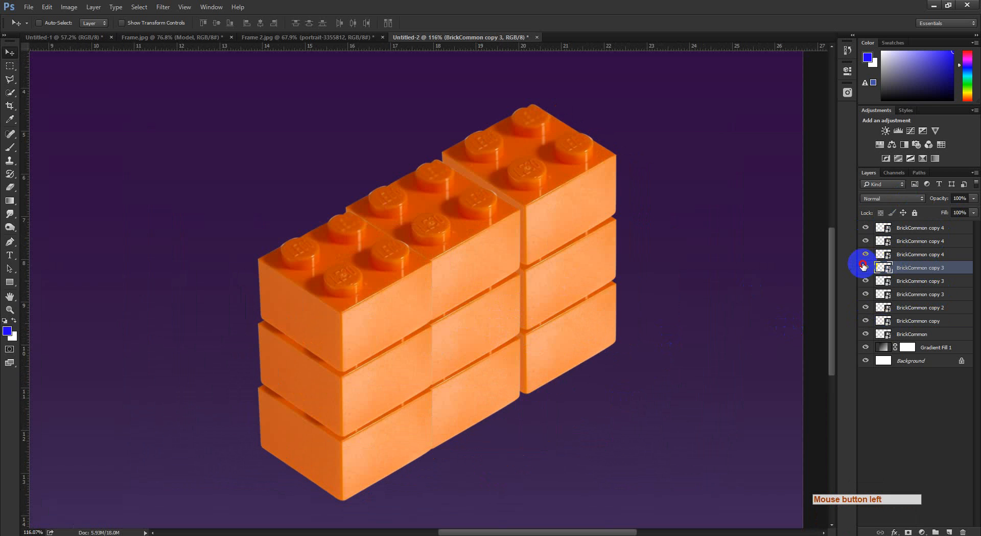
pyautogui.click(865, 266)
pyautogui.click(865, 267)
pyautogui.click(865, 254)
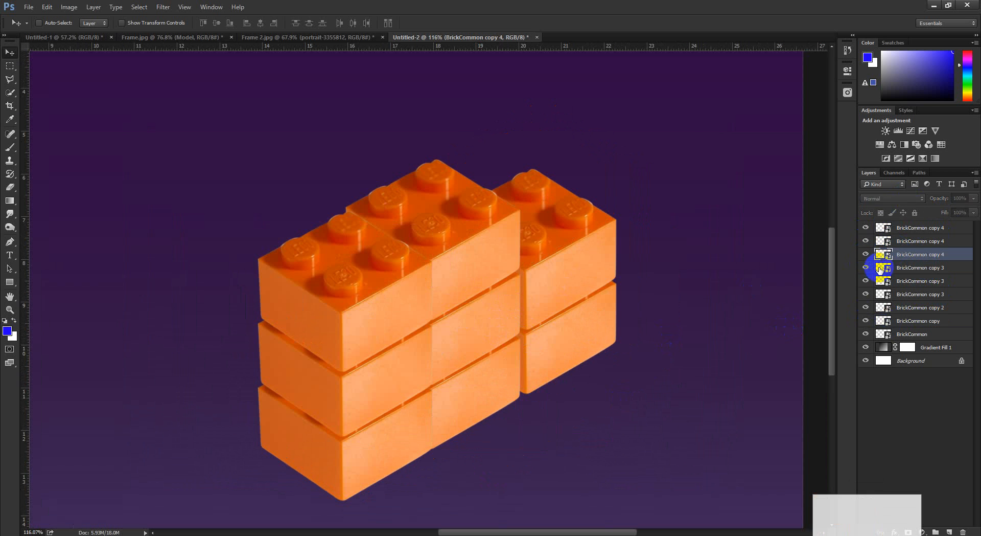
pyautogui.click(866, 254)
pyautogui.click(867, 281)
pyautogui.click(866, 280)
pyautogui.click(867, 281)
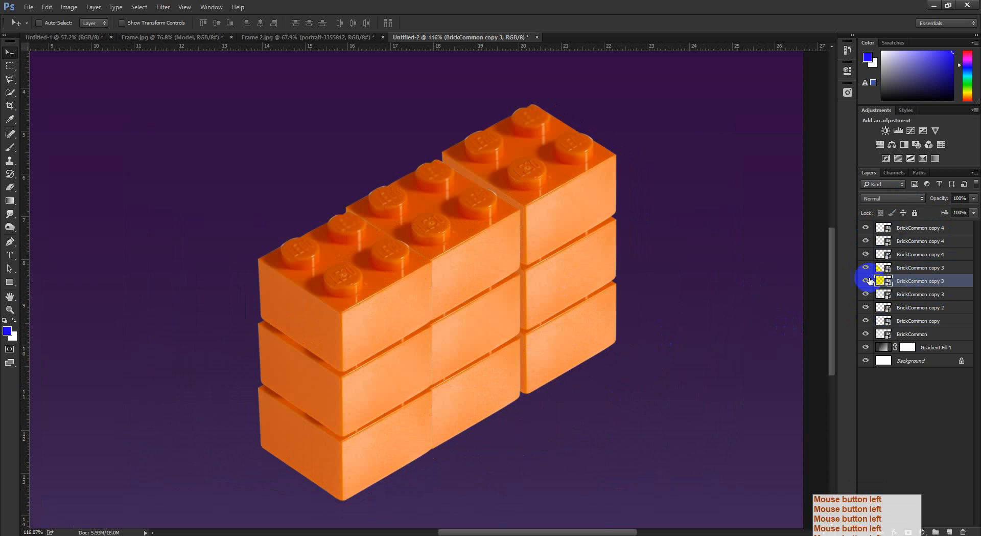
pyautogui.click(866, 280)
pyautogui.click(866, 280)
# Deselect all layers and pick the middle brick of the second row directly on the canvas, checking its layer's visibility
pyautogui.moveTo(642, 322); pyautogui.dragTo(560, 364)
pyautogui.click(936, 414)
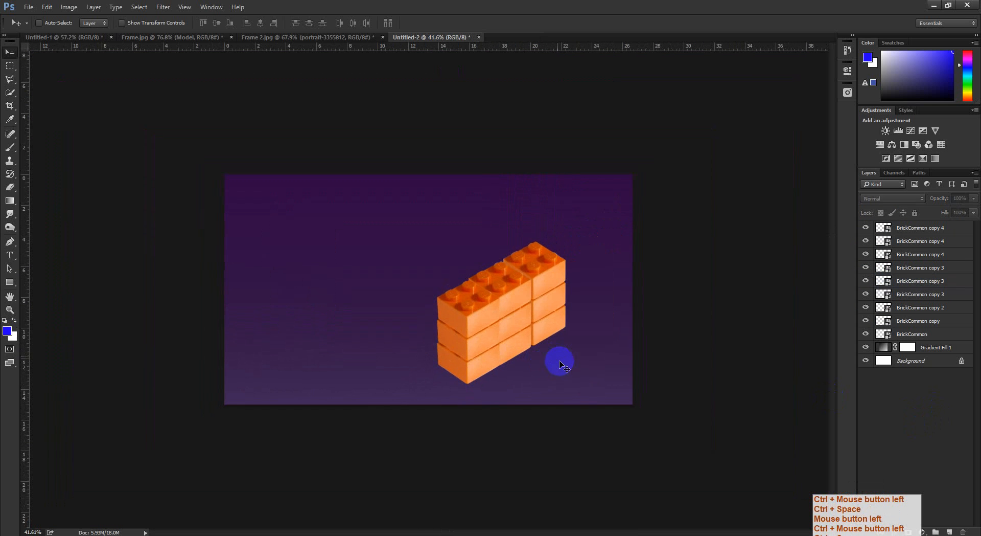
pyautogui.keyDown('ctrl'); pyautogui.click(518, 323); pyautogui.keyUp('ctrl')
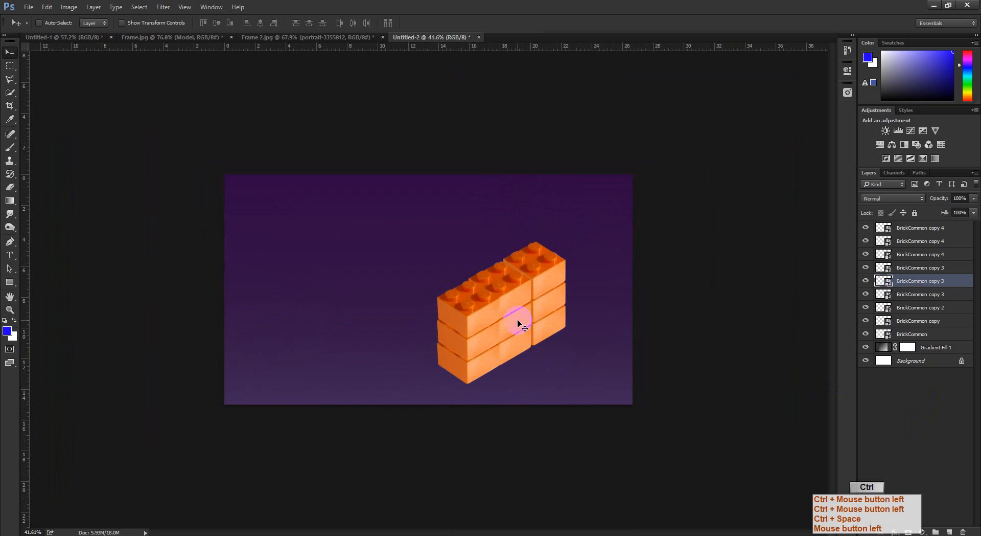
pyautogui.moveTo(861, 293); pyautogui.dragTo(861, 280)
pyautogui.moveTo(517, 321); pyautogui.dragTo(628, 338)
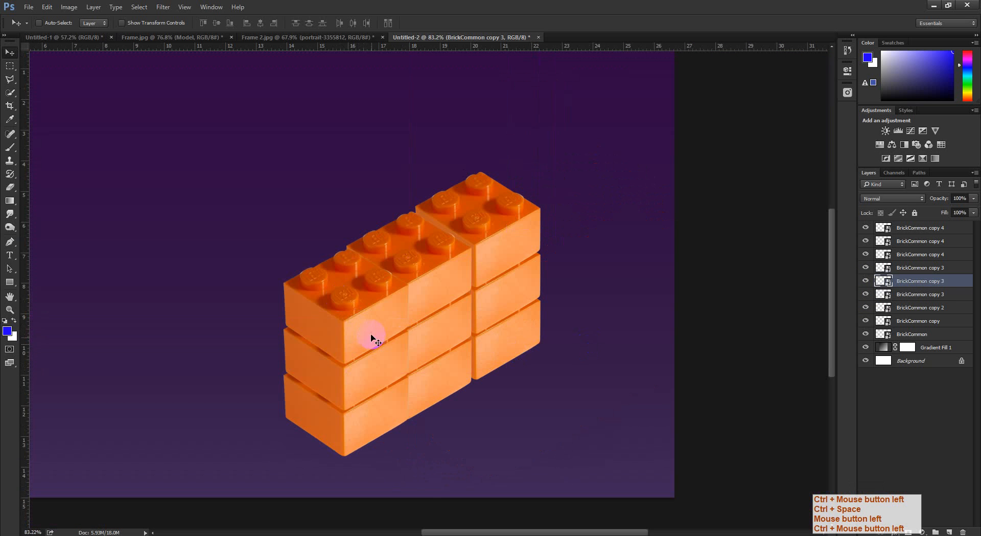
# Pick the front brick of the top row directly on the canvas and check its layer's visibility
pyautogui.press('ctrl')
pyautogui.keyDown('ctrl'); pyautogui.click(364, 331); pyautogui.keyUp('ctrl')
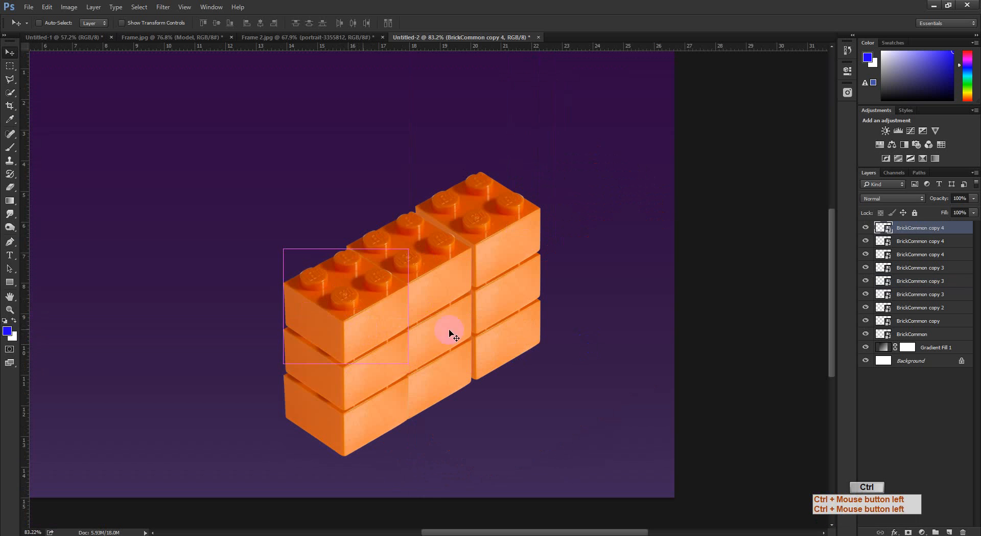
pyautogui.click(867, 229)
pyautogui.moveTo(537, 304); pyautogui.dragTo(532, 258)
pyautogui.moveTo(493, 328); pyautogui.dragTo(449, 241)
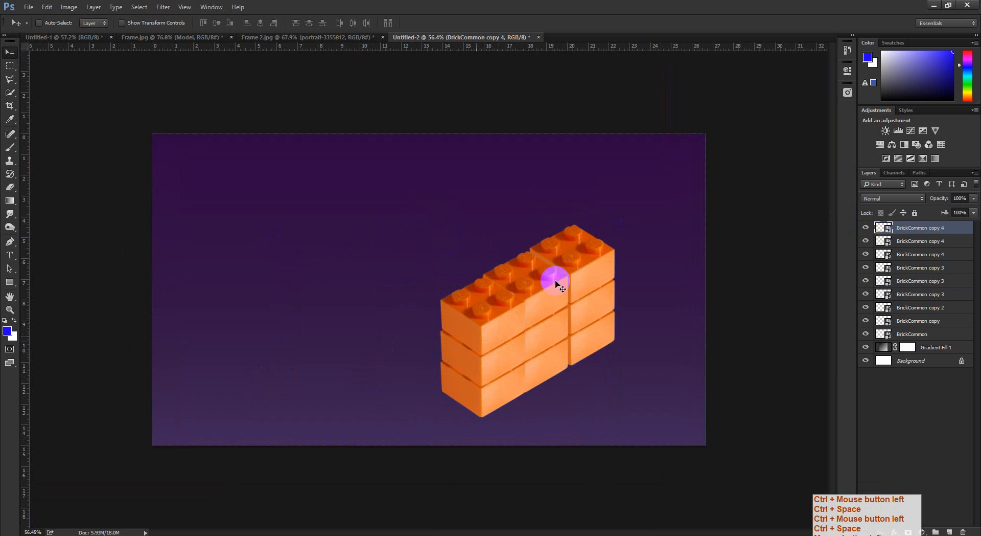
# Pick the rear brick of the bottom row on the canvas, check its layer's visibility, and reselect the second row's middle brick
pyautogui.keyDown('ctrl'); pyautogui.click(596, 340); pyautogui.keyUp('ctrl')
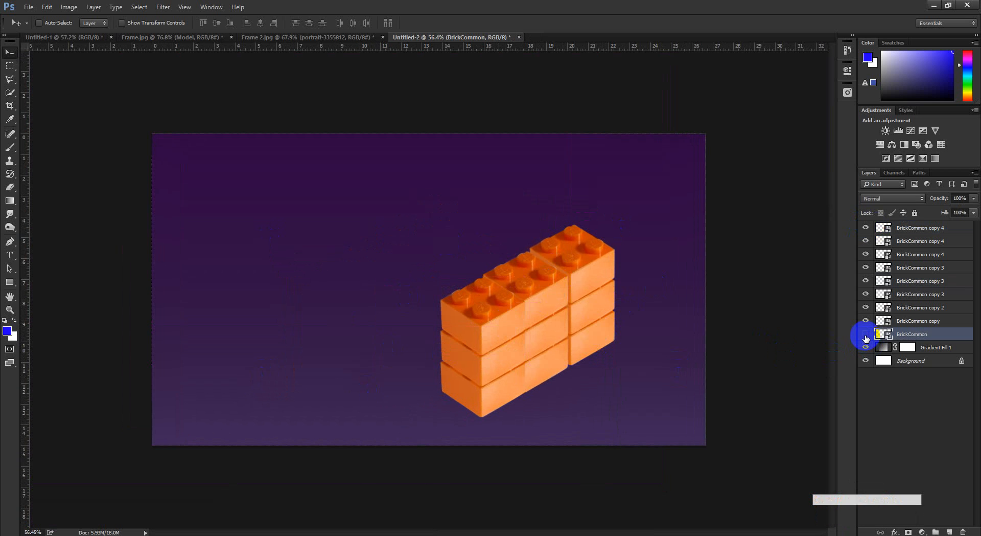
pyautogui.click(866, 338)
pyautogui.click(777, 339)
pyautogui.keyDown('ctrl'); pyautogui.click(554, 336); pyautogui.keyUp('ctrl')
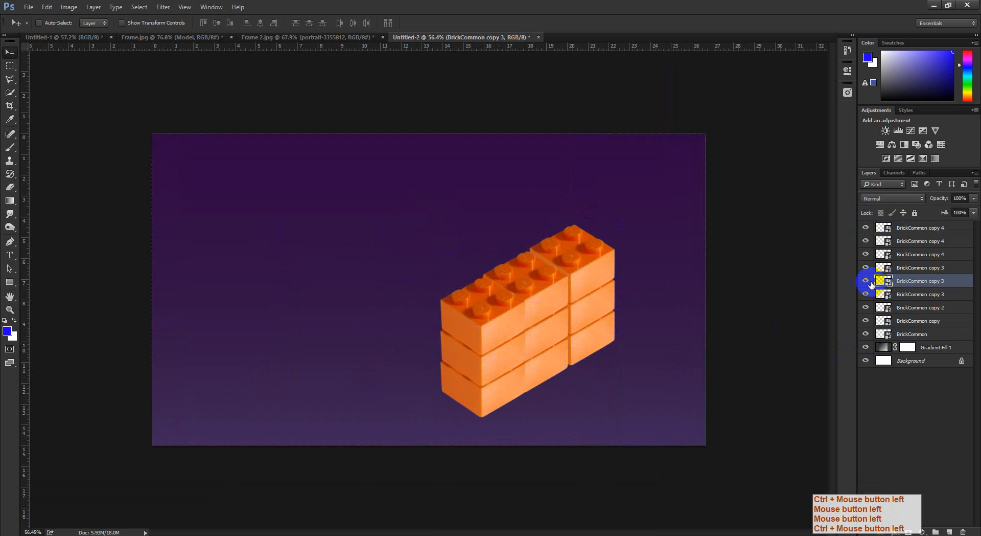
pyautogui.hotkey('ctrl', 'space')
pyautogui.moveTo(554, 318)
pyautogui.mouseDown()
pyautogui.moveTo(541, 310)
pyautogui.moveTo(567, 313)
pyautogui.mouseUp()
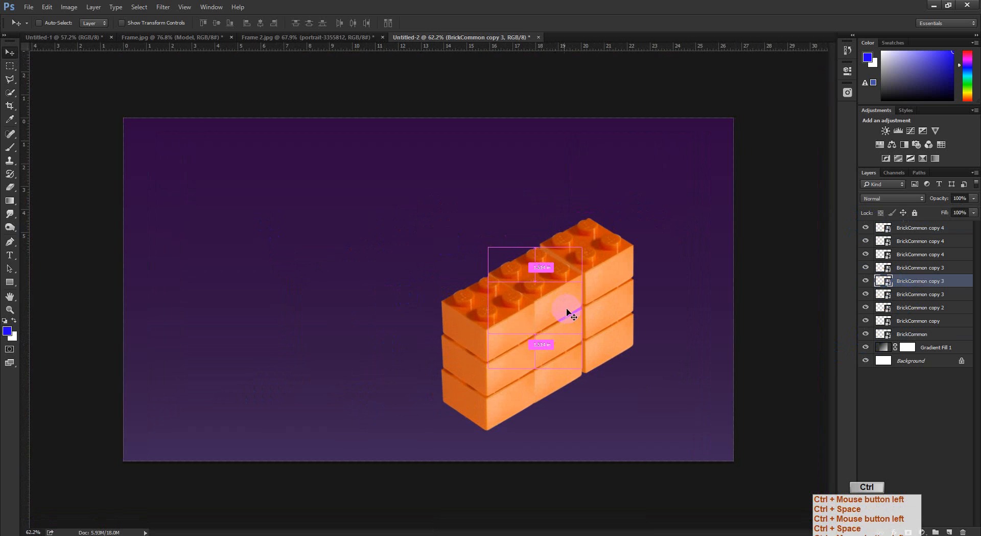
# Turn on Auto-Select and pick several different bricks on the canvas, ending with the rear brick of the bottom row
pyautogui.click(38, 24)
pyautogui.click(606, 263)
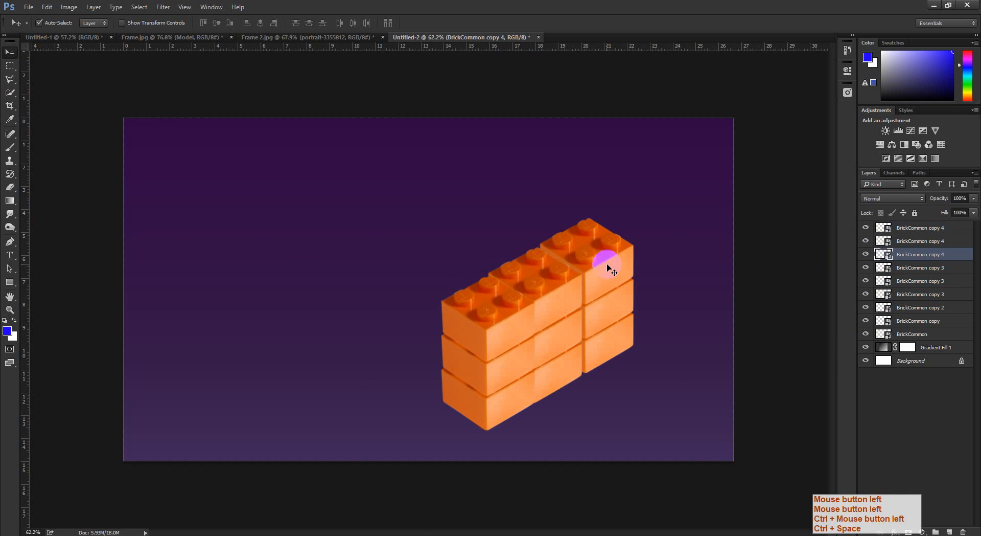
pyautogui.click(918, 240)
pyautogui.click(534, 418)
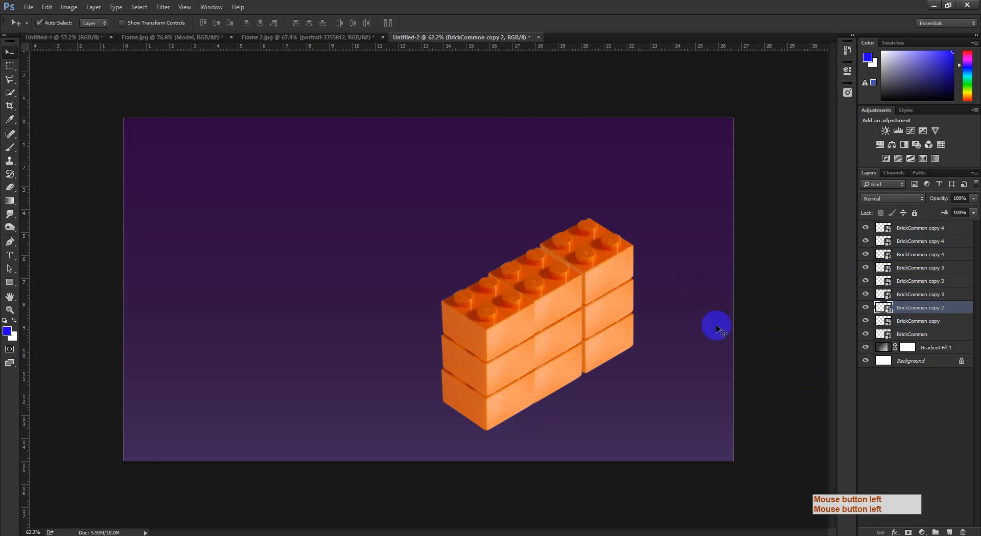
pyautogui.click(509, 328)
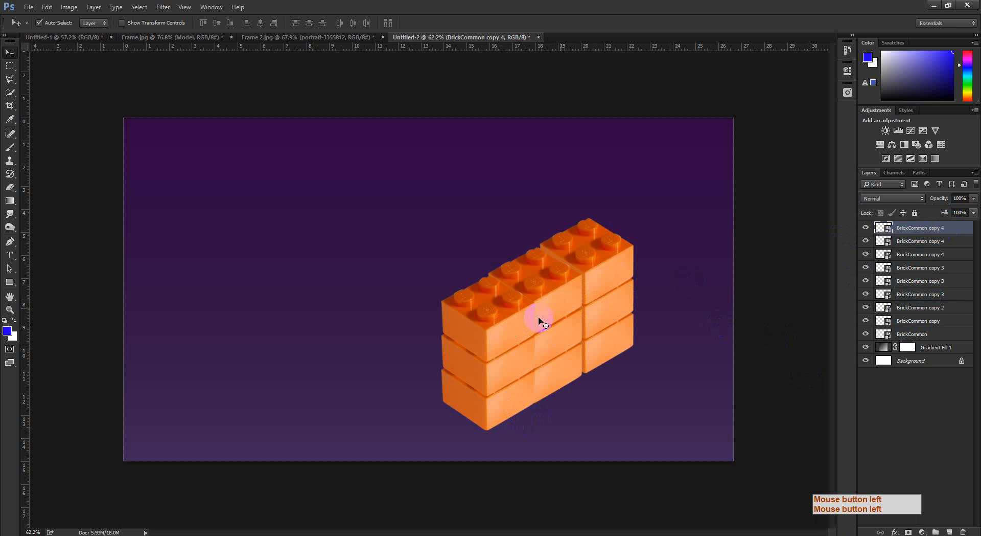
pyautogui.click(625, 341)
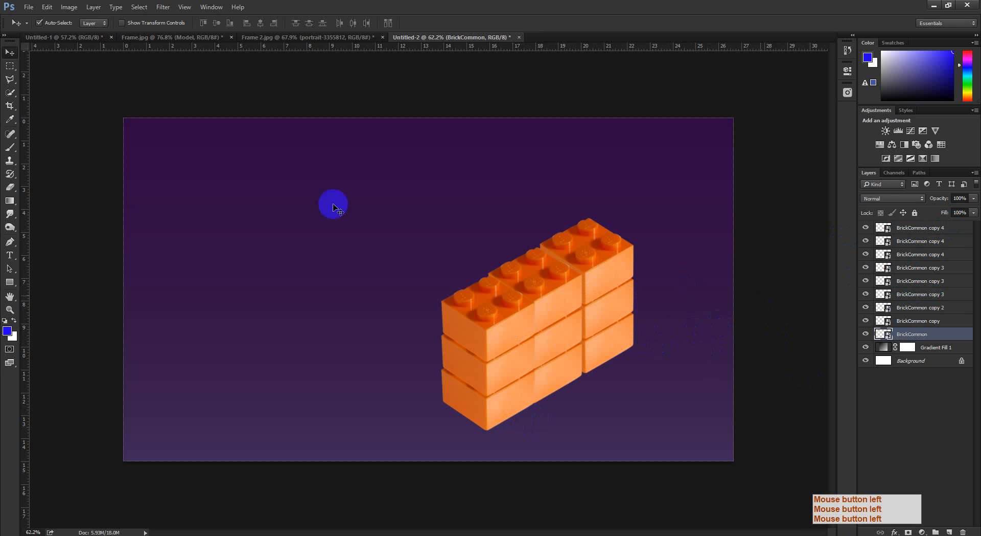
# Turn off Auto-Select and pick the rear bricks on the canvas using temporary auto-selection, ending with the bottom one
pyautogui.click(37, 23)
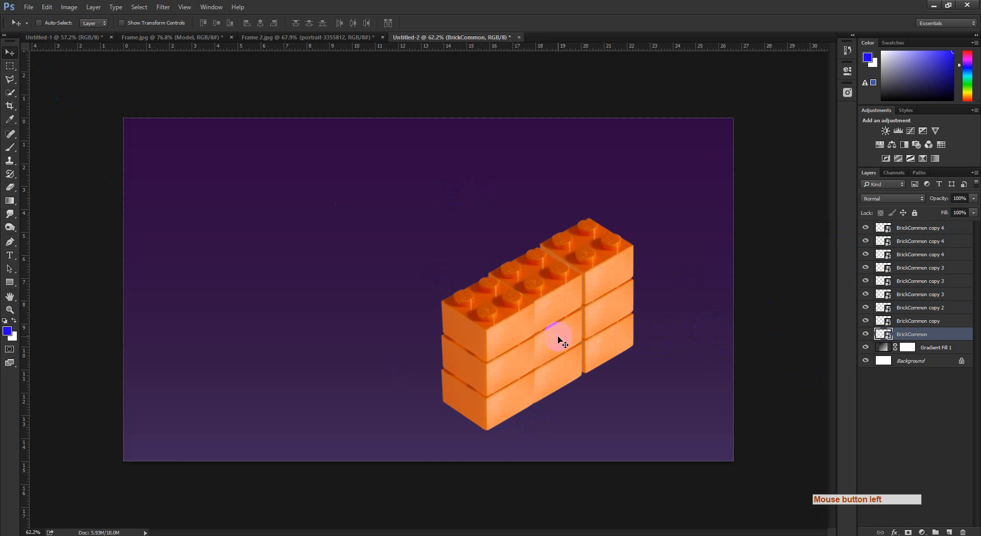
pyautogui.keyDown('ctrl'); pyautogui.click(619, 286); pyautogui.keyUp('ctrl')
pyautogui.keyDown('ctrl'); pyautogui.click(616, 273); pyautogui.keyUp('ctrl')
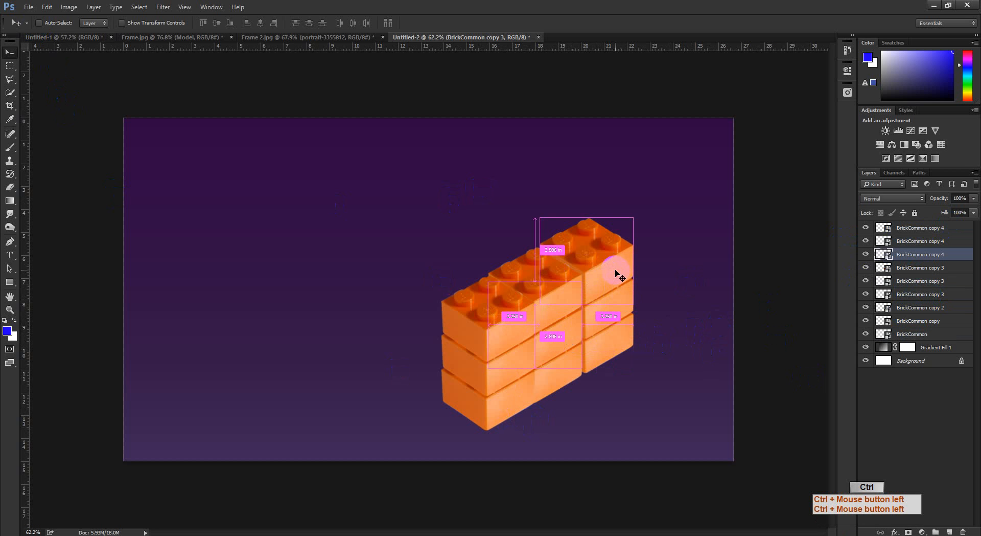
pyautogui.keyDown('ctrl'); pyautogui.click(614, 349); pyautogui.keyUp('ctrl')
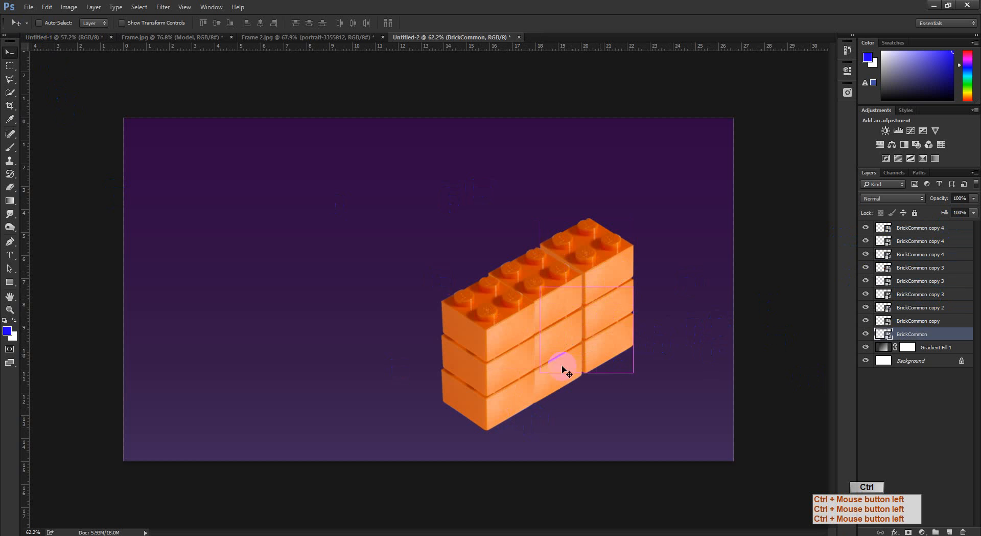
# Pick several bricks across the stack with temporary auto-selection, ending with the middle brick of the top row
pyautogui.keyDown('ctrl'); pyautogui.click(489, 397); pyautogui.keyUp('ctrl')
pyautogui.keyDown('ctrl'); pyautogui.click(500, 361); pyautogui.keyUp('ctrl')
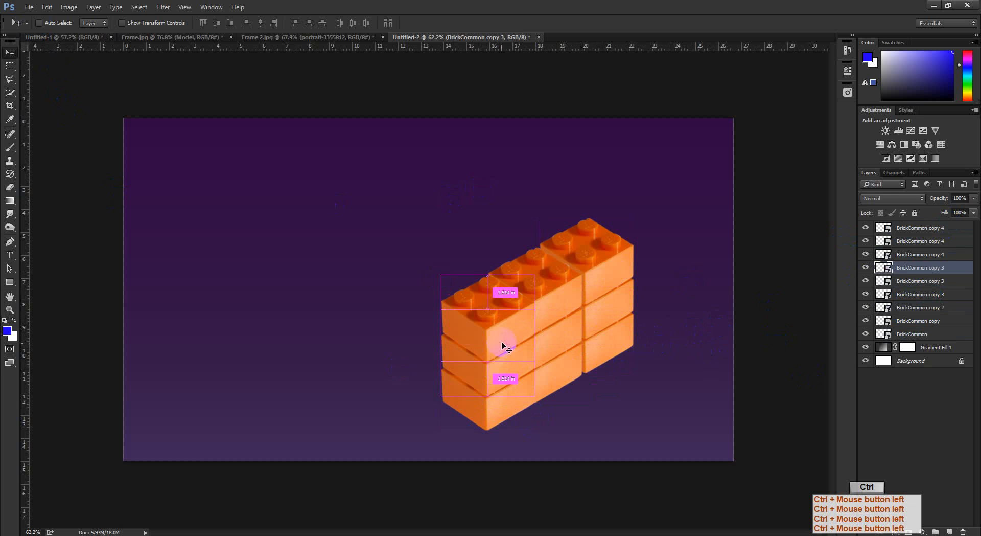
pyautogui.keyDown('ctrl'); pyautogui.click(559, 311); pyautogui.keyUp('ctrl')
pyautogui.keyDown('ctrl'); pyautogui.click(596, 340); pyautogui.keyUp('ctrl')
pyautogui.keyDown('ctrl'); pyautogui.click(549, 355); pyautogui.keyUp('ctrl')
pyautogui.moveTo(549, 355); pyautogui.dragTo(598, 333)
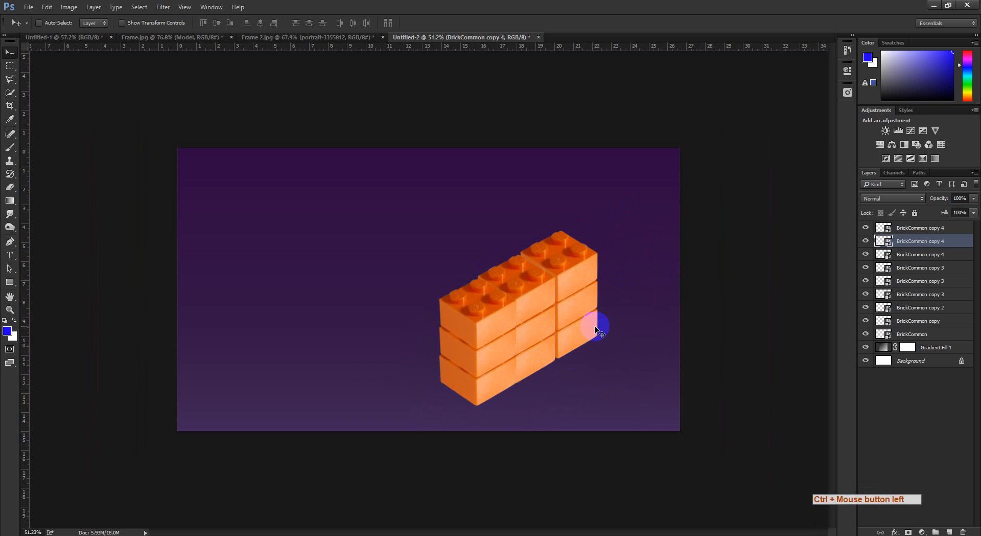
pyautogui.click(116, 532)
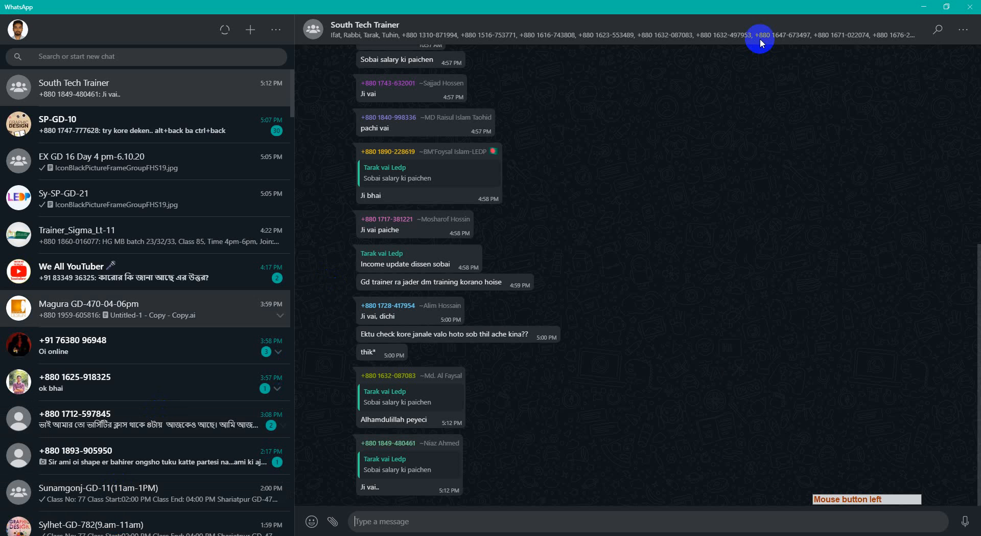
pyautogui.click(924, 7)
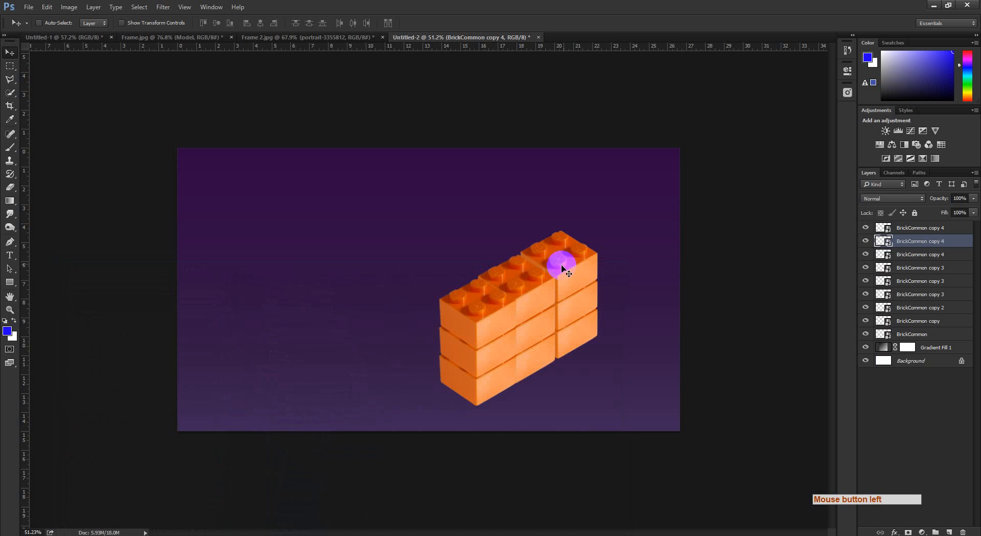
# Pick the top row's middle brick on the canvas and identify its layer by toggling visibility of it and the layer below
pyautogui.keyDown('ctrl'); pyautogui.click(519, 339); pyautogui.keyUp('ctrl')
pyautogui.click(400, 295)
pyautogui.moveTo(538, 321)
pyautogui.mouseDown()
pyautogui.moveTo(565, 336)
pyautogui.moveTo(536, 333)
pyautogui.mouseUp()
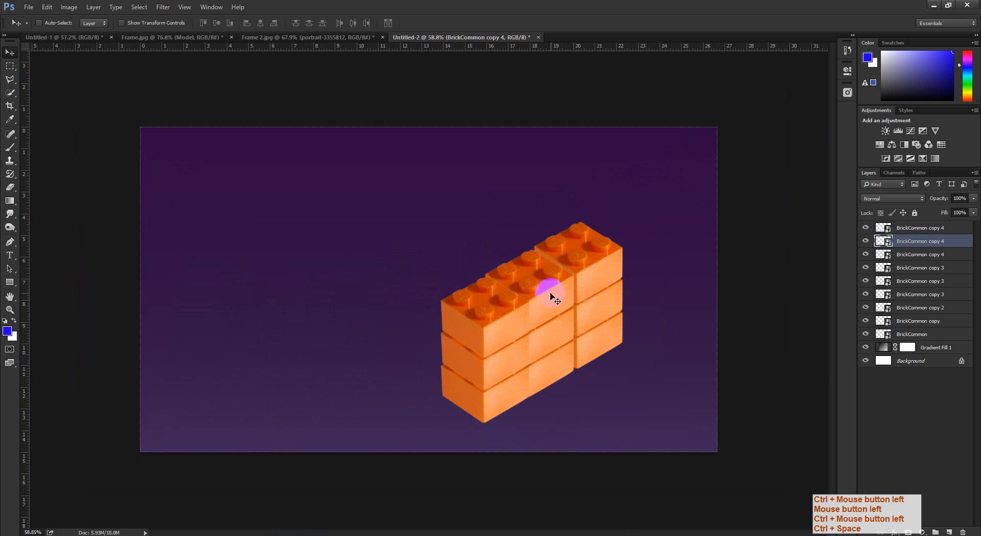
pyautogui.click(558, 328)
pyautogui.click(558, 329)
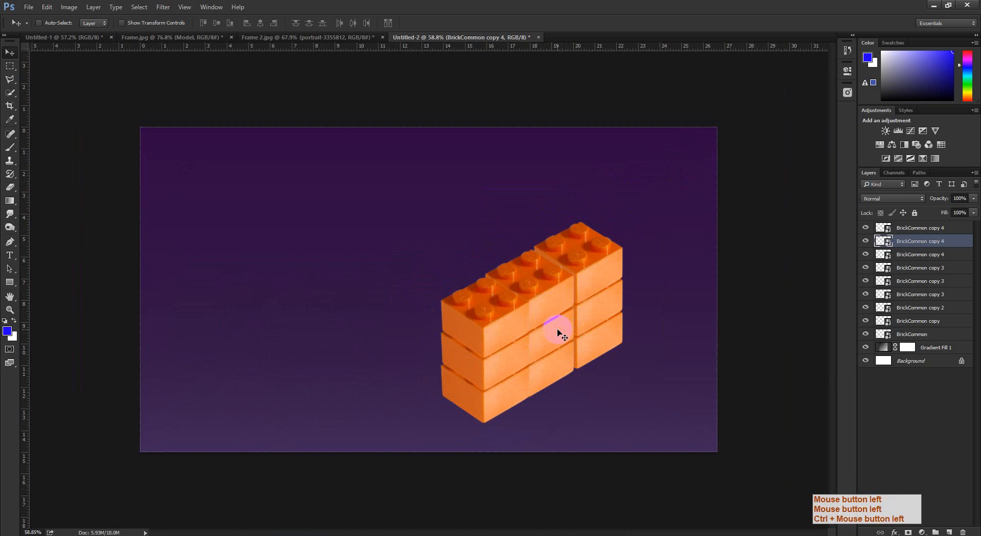
pyautogui.click(866, 241)
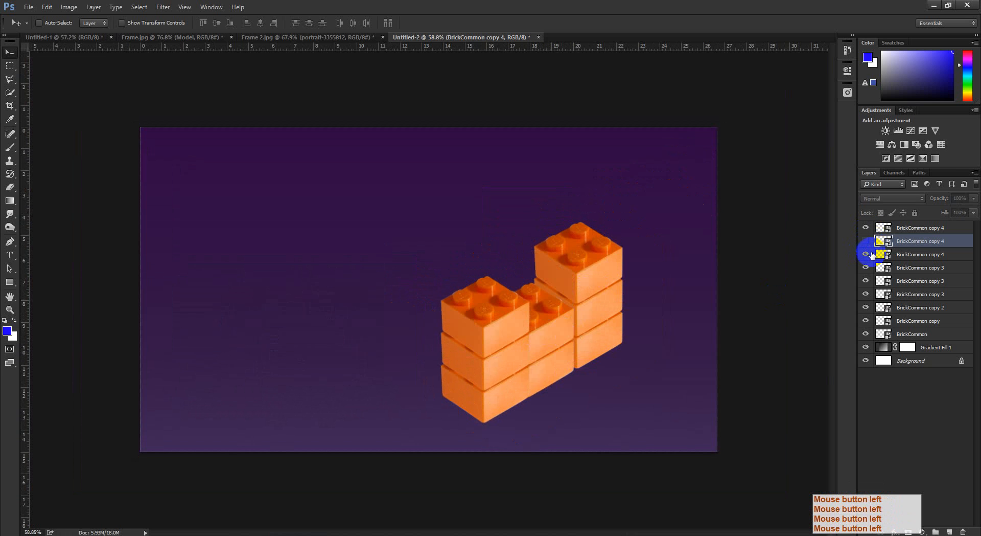
pyautogui.click(867, 254)
pyautogui.click(868, 254)
pyautogui.click(868, 241)
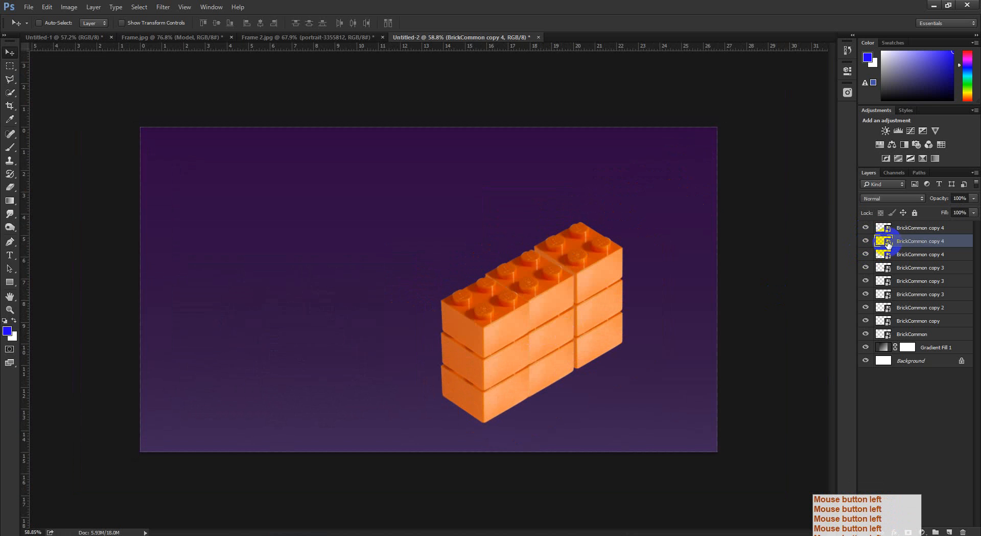
pyautogui.click(865, 240)
pyautogui.click(865, 240)
# Try deleting the middle bricks of the top two rows by selecting their layers in the layer list, and undo the deletion
pyautogui.click(909, 280)
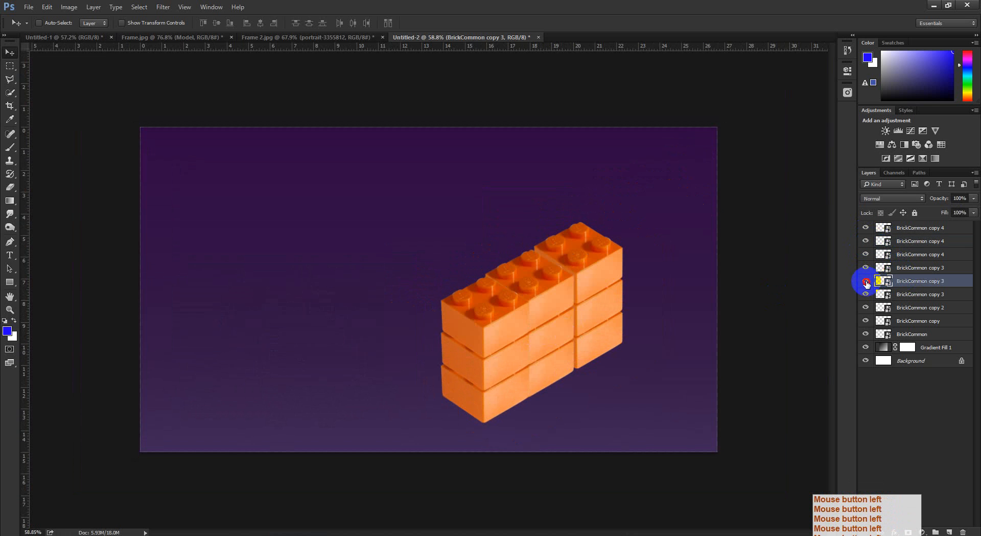
pyautogui.click(866, 280)
pyautogui.click(866, 281)
pyautogui.keyDown('ctrl'); pyautogui.click(910, 245); pyautogui.keyUp('ctrl')
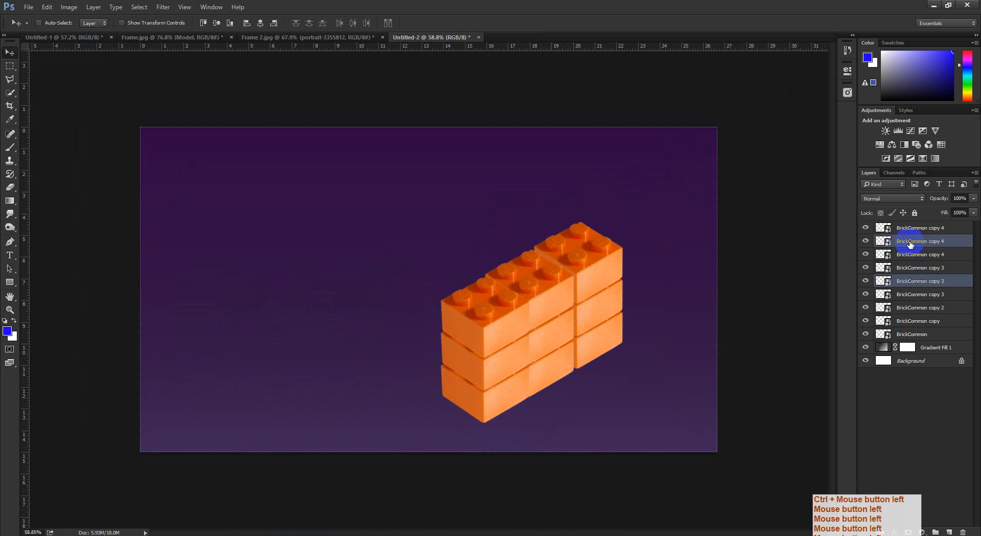
pyautogui.press('Delete')
pyautogui.hotkey('ctrl', 'z')
pyautogui.click(930, 401)
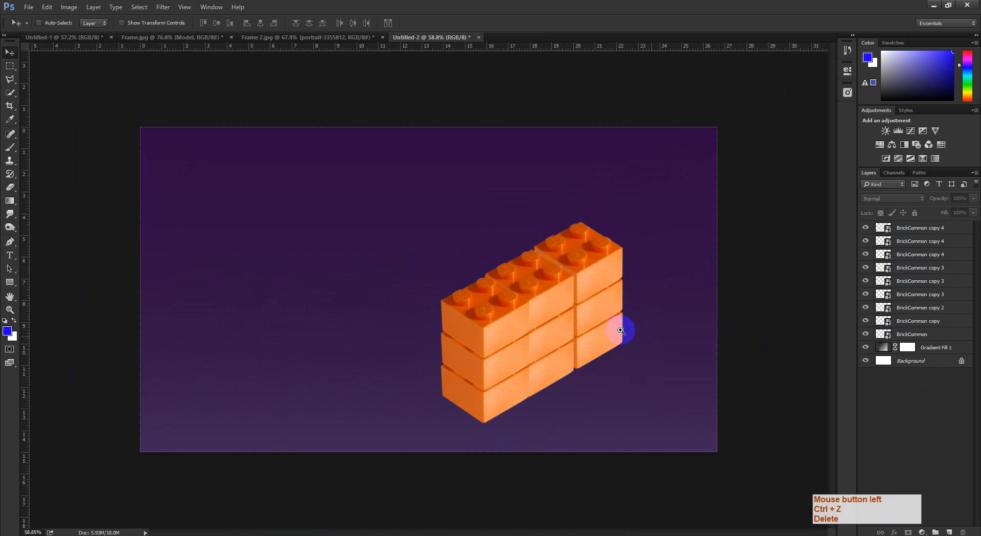
# Select the middle bricks of the top and second rows together directly on the canvas and delete them
pyautogui.hotkey('ctrl', 'space')
pyautogui.moveTo(622, 328); pyautogui.dragTo(821, 318)
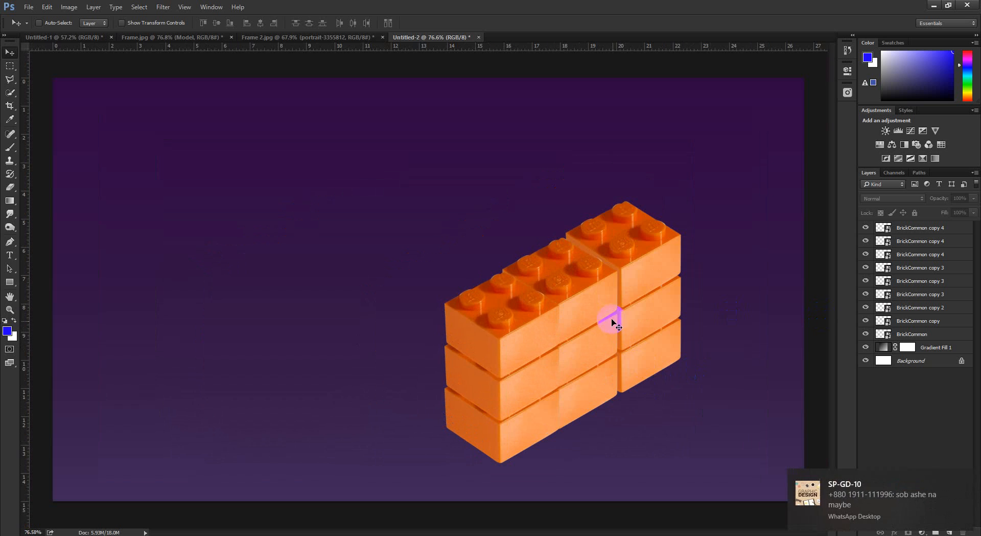
pyautogui.keyDown('ctrl'); pyautogui.click(586, 304); pyautogui.keyUp('ctrl')
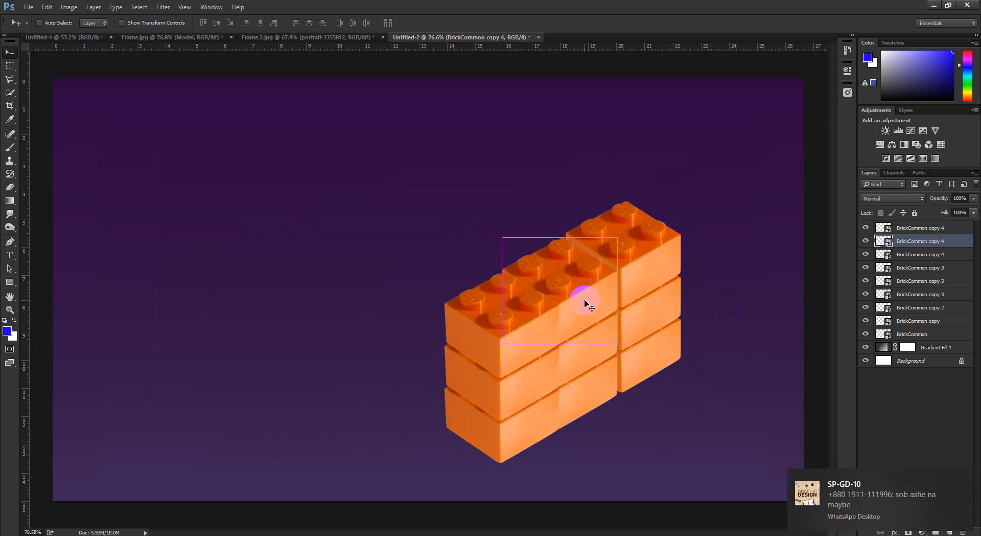
pyautogui.keyDown('ctrl'); pyautogui.keyDown('shift'); pyautogui.click(587, 357); pyautogui.keyUp('shift'); pyautogui.keyUp('ctrl')
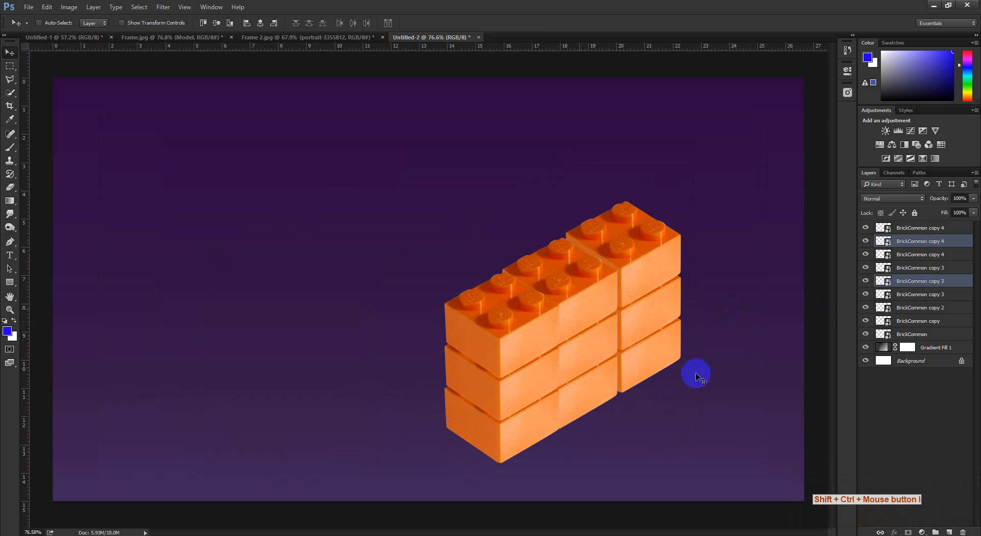
pyautogui.press('Delete')
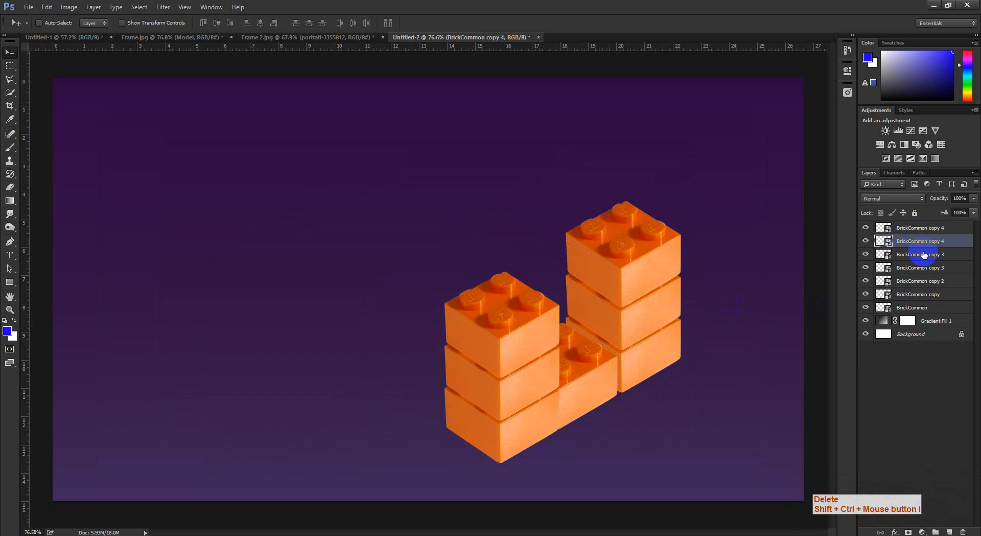
pyautogui.moveTo(738, 285); pyautogui.dragTo(683, 289)
pyautogui.keyDown('ctrl'); pyautogui.click(521, 334); pyautogui.keyUp('ctrl')
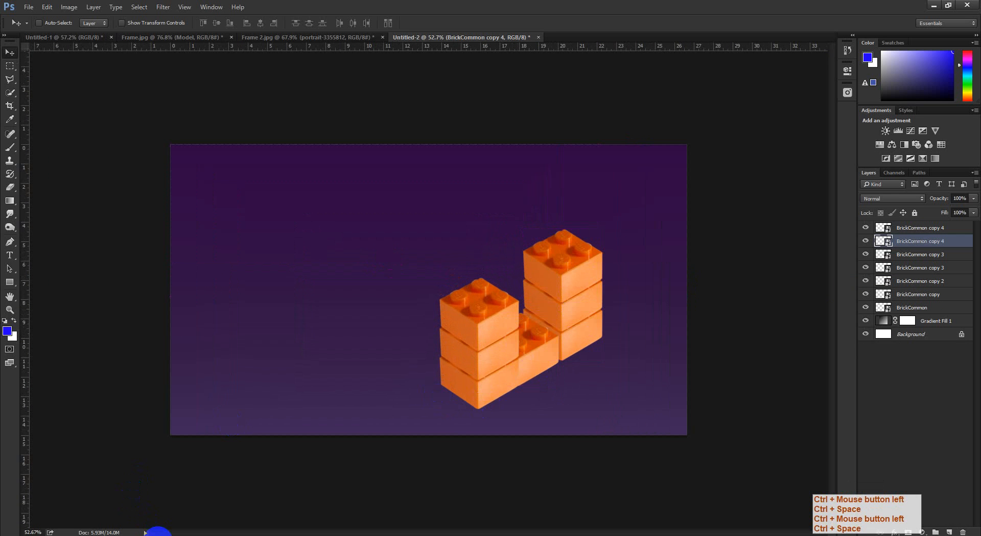
# Switch to the course outline PDF in Chrome and review the topic on Shift, Alt, and Control keys in section 3
pyautogui.moveTo(159, 532)
pyautogui.click(114, 496)
pyautogui.click(309, 9)
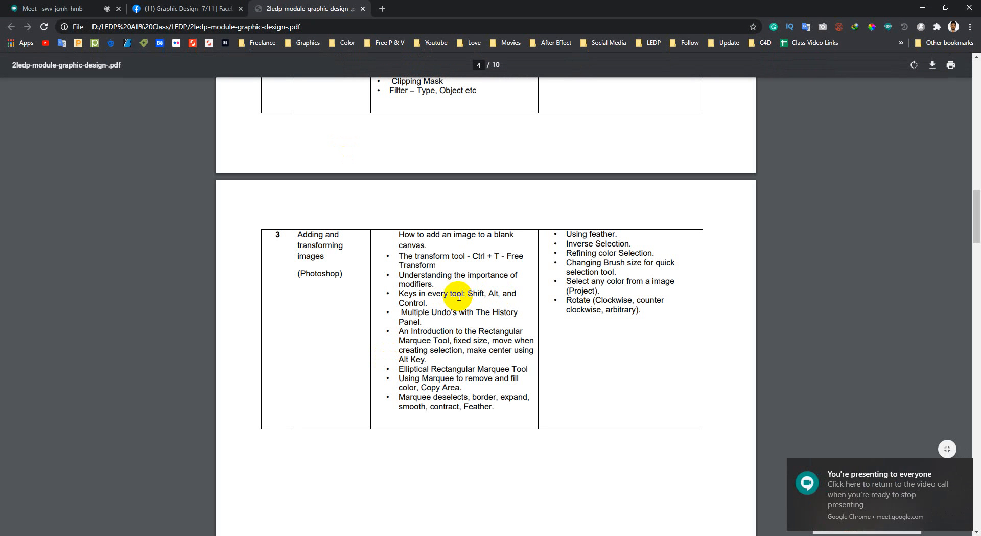
pyautogui.moveTo(400, 294)
pyautogui.mouseDown()
pyautogui.moveTo(463, 313)
pyautogui.moveTo(397, 293)
pyautogui.mouseUp()
pyautogui.click(420, 306)
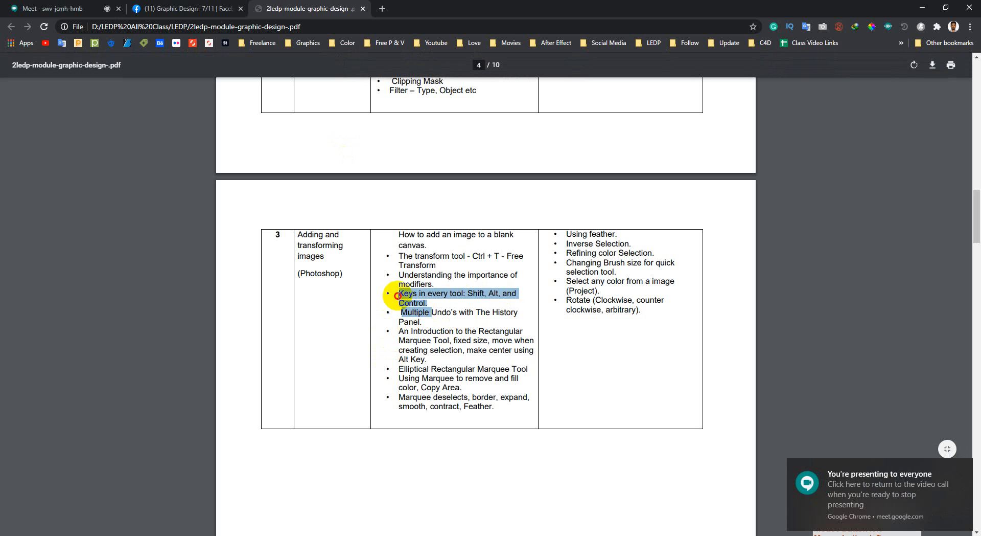
pyautogui.click(455, 301)
pyautogui.moveTo(487, 293)
pyautogui.mouseDown()
pyautogui.moveTo(470, 293)
pyautogui.moveTo(506, 294)
pyautogui.mouseUp()
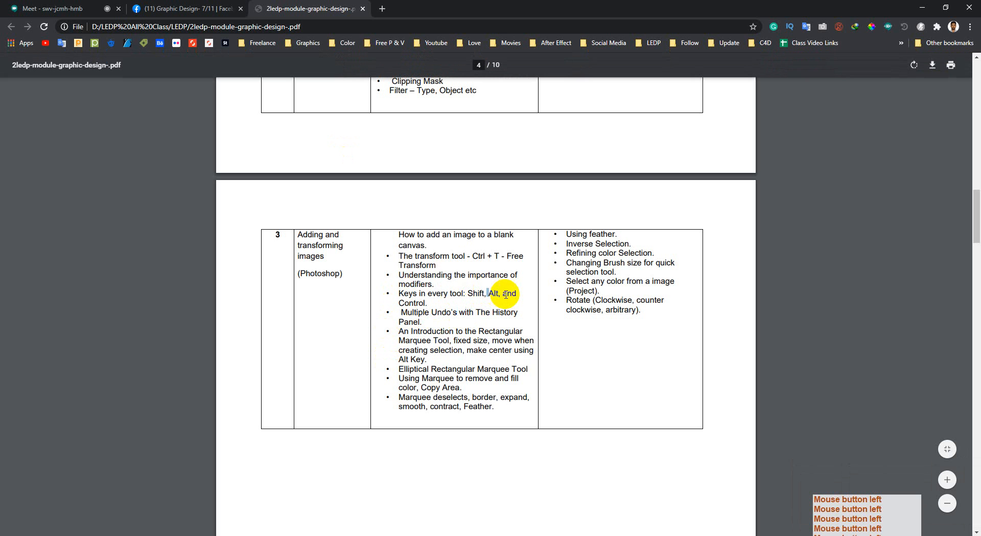
pyautogui.click(440, 325)
pyautogui.click(922, 8)
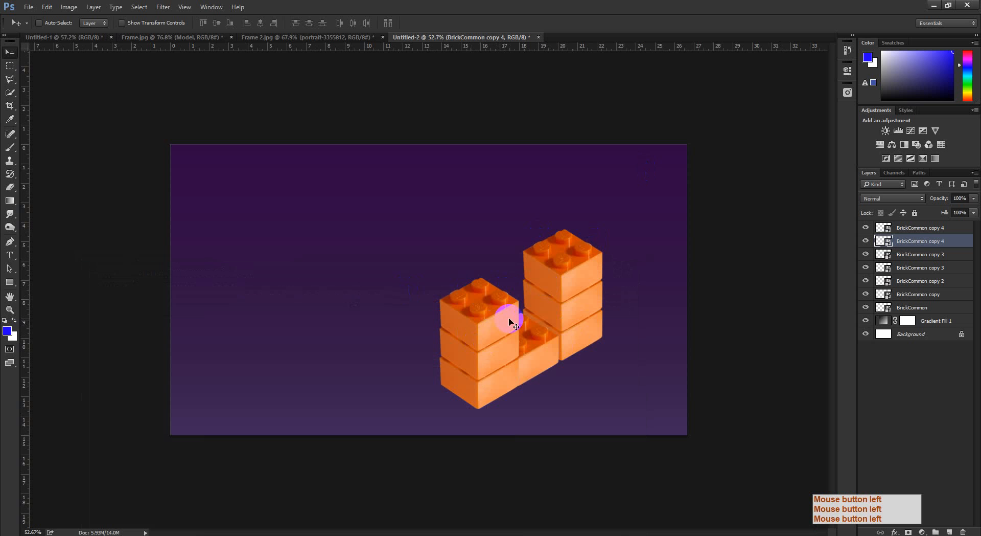
# Step back in Photoshop's history to restore the deleted middle bricks and clear the layer selection
pyautogui.moveTo(510, 320); pyautogui.dragTo(561, 314)
pyautogui.hotkey('ctrl', 'alt', 'z')
pyautogui.hotkey('ctrl', 'space')
pyautogui.keyDown('ctrl'); pyautogui.click(525, 358); pyautogui.keyUp('ctrl')
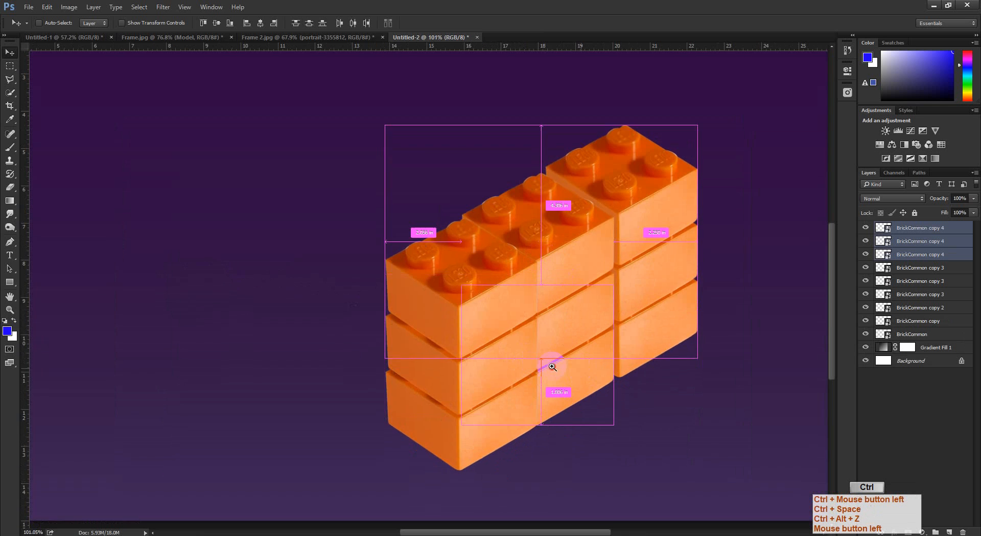
pyautogui.moveTo(552, 366); pyautogui.dragTo(566, 412)
pyautogui.click(903, 364)
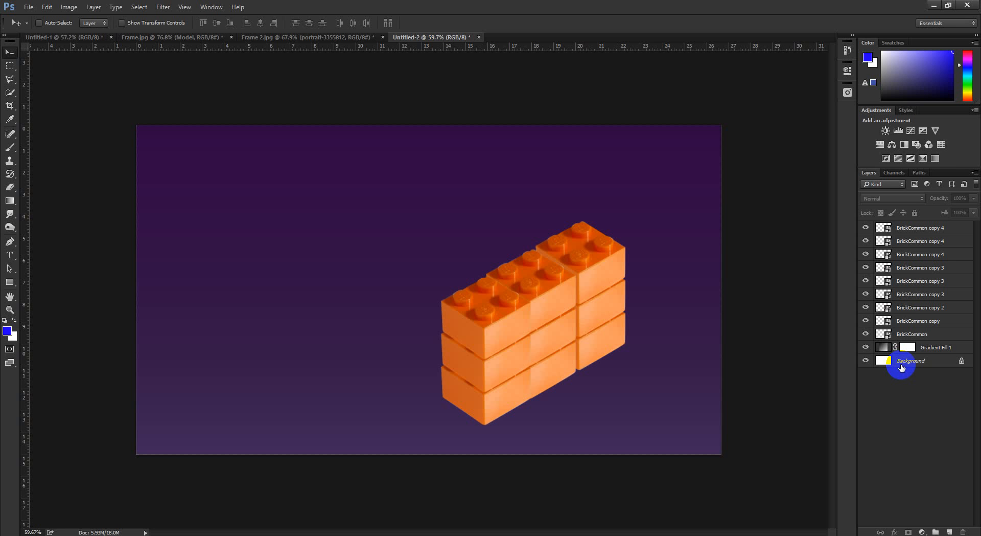
pyautogui.click(919, 533)
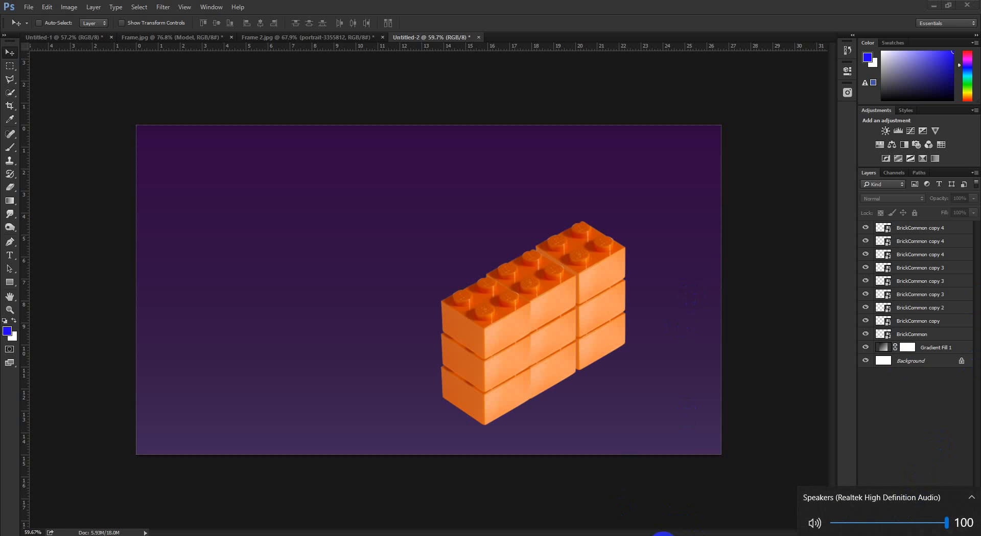
pyautogui.click(740, 294)
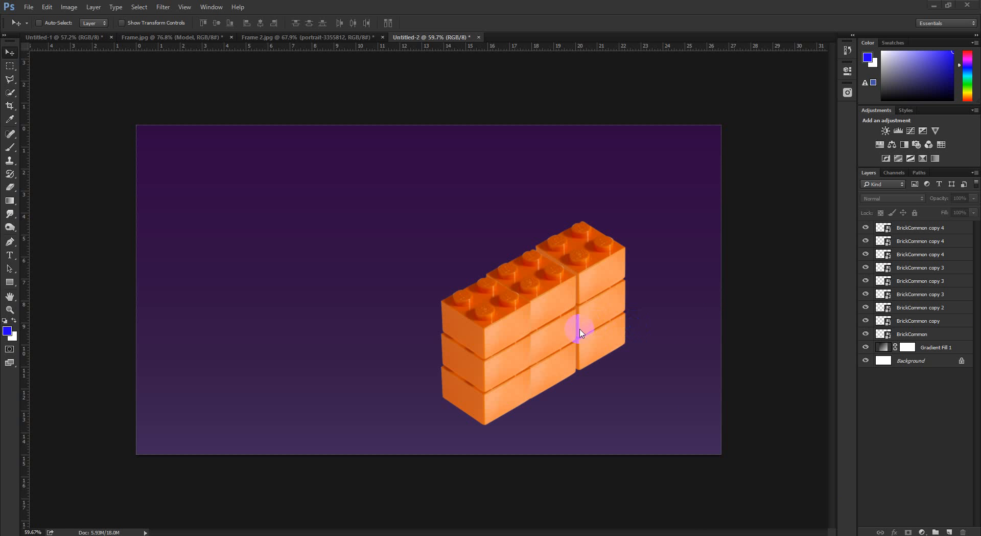
# Select the middle bricks of the top two rows together on the canvas and move them to the empty area left of the stack
pyautogui.moveTo(559, 333); pyautogui.dragTo(827, 396)
pyautogui.click(920, 320)
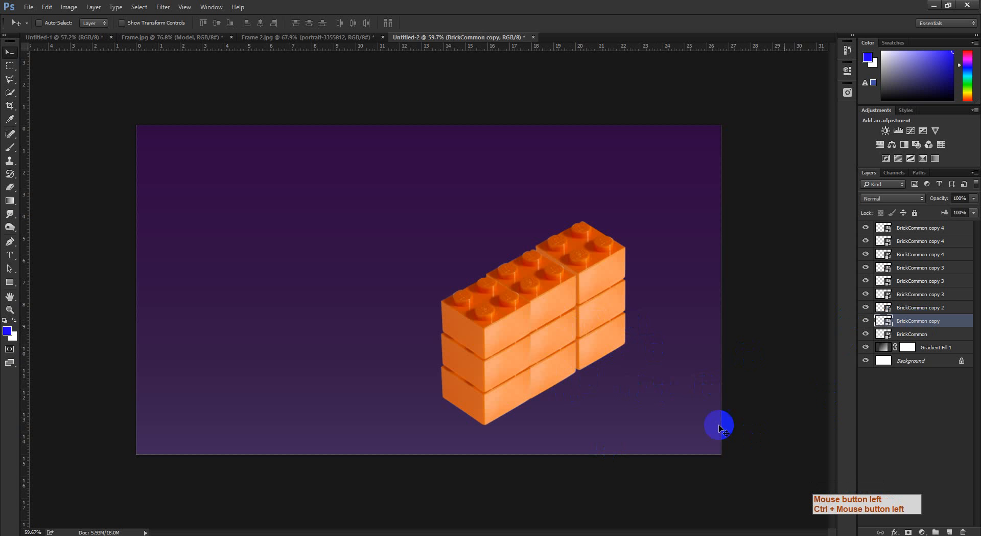
pyautogui.click(884, 404)
pyautogui.keyDown('ctrl'); pyautogui.click(548, 298); pyautogui.keyUp('ctrl')
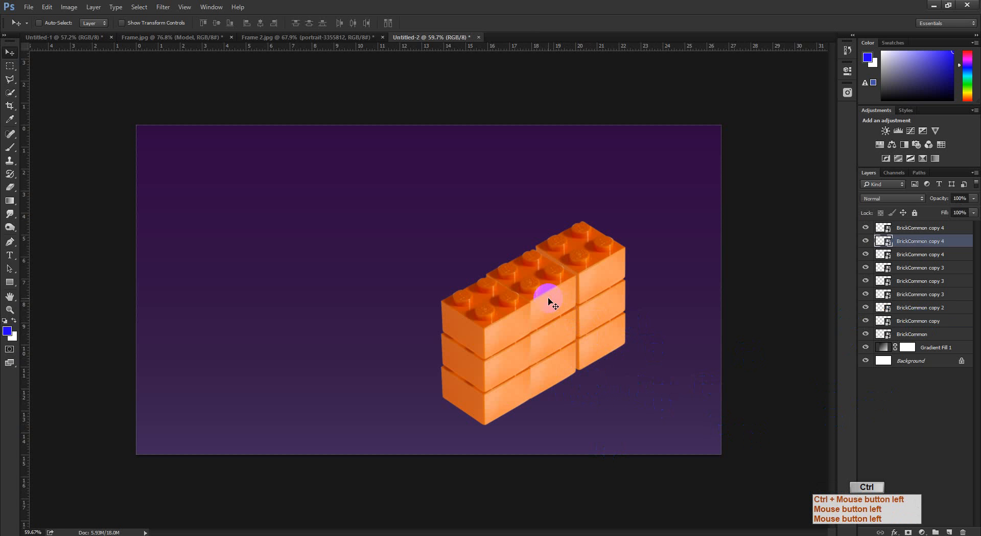
pyautogui.keyDown('ctrl'); pyautogui.keyDown('shift'); pyautogui.click(554, 324); pyautogui.keyUp('shift'); pyautogui.keyUp('ctrl')
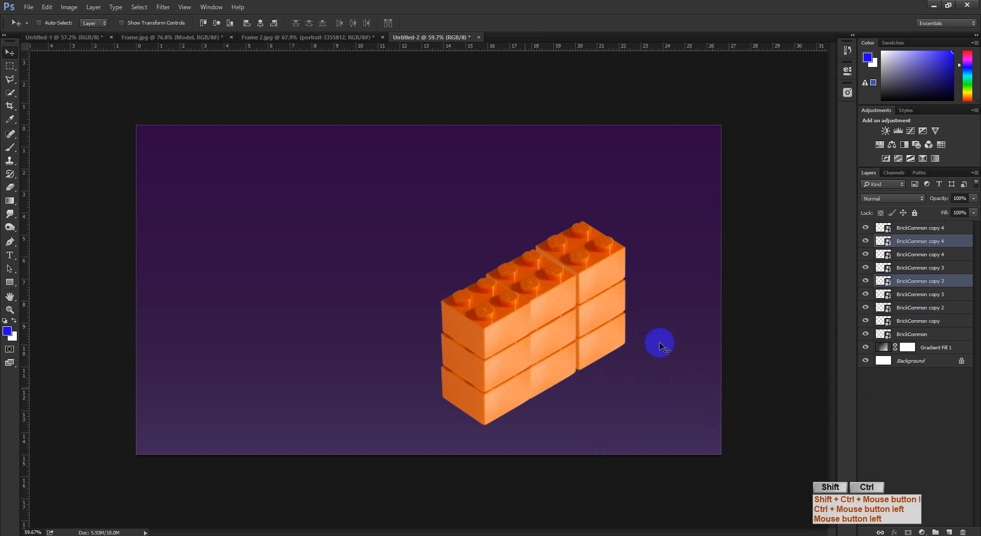
pyautogui.moveTo(562, 349); pyautogui.dragTo(300, 319)
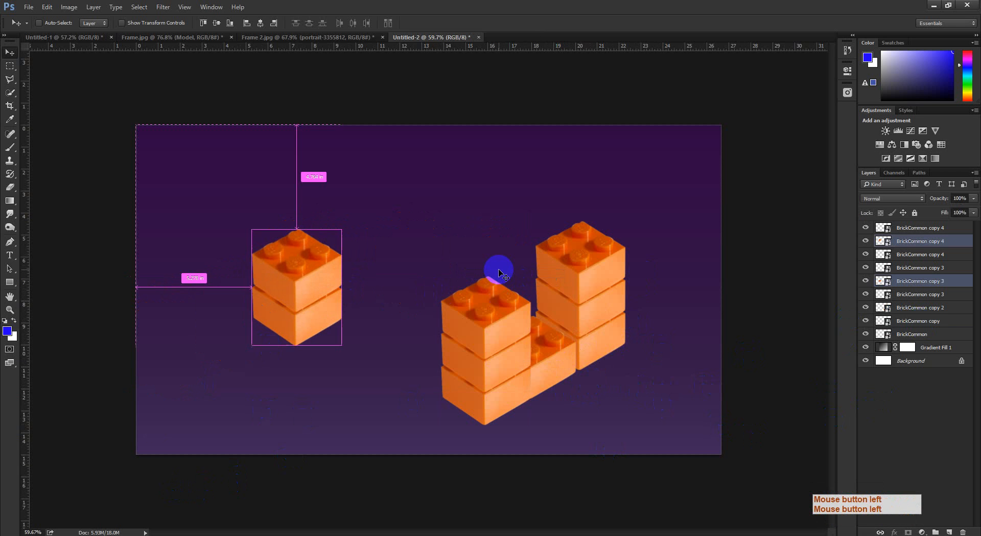
# Undo the move of the two middle bricks and deselect all layers
pyautogui.hotkey('ctrl', 'z')
pyautogui.hotkey('ctrl', 'space')
pyautogui.moveTo(678, 368); pyautogui.dragTo(632, 350)
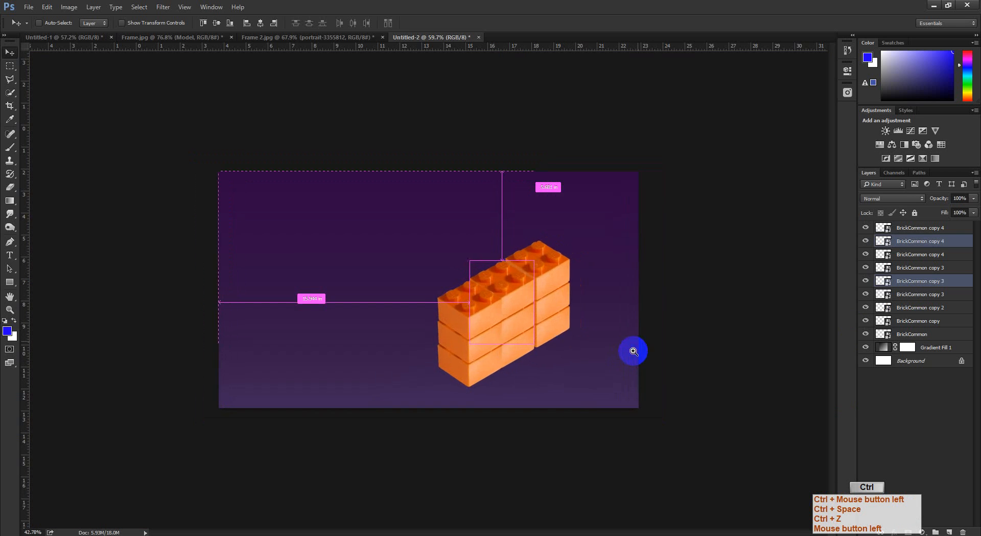
pyautogui.click(891, 431)
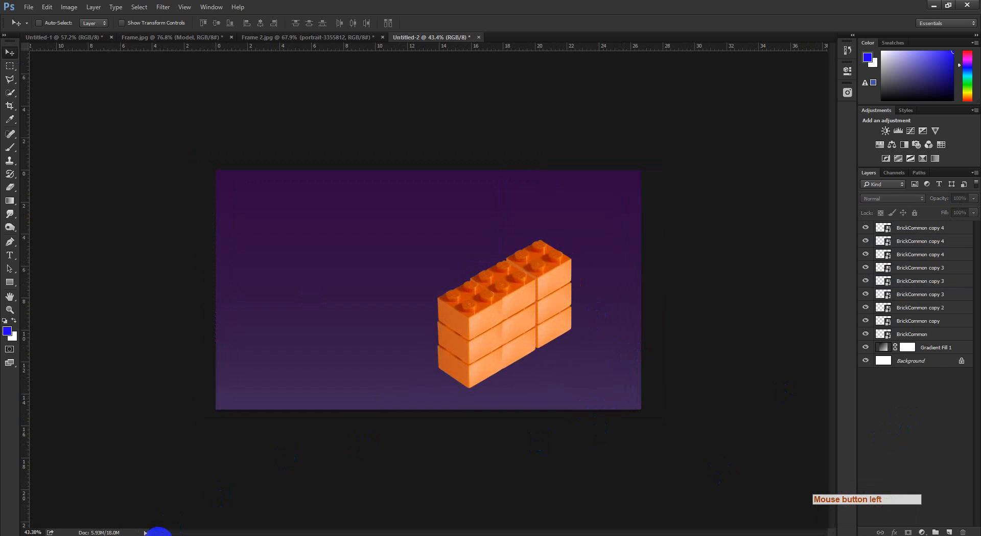
# Switch to the Meet call in Chrome and check the SP-GD-10 group chat in WhatsApp
pyautogui.click(158, 532)
pyautogui.click(102, 504)
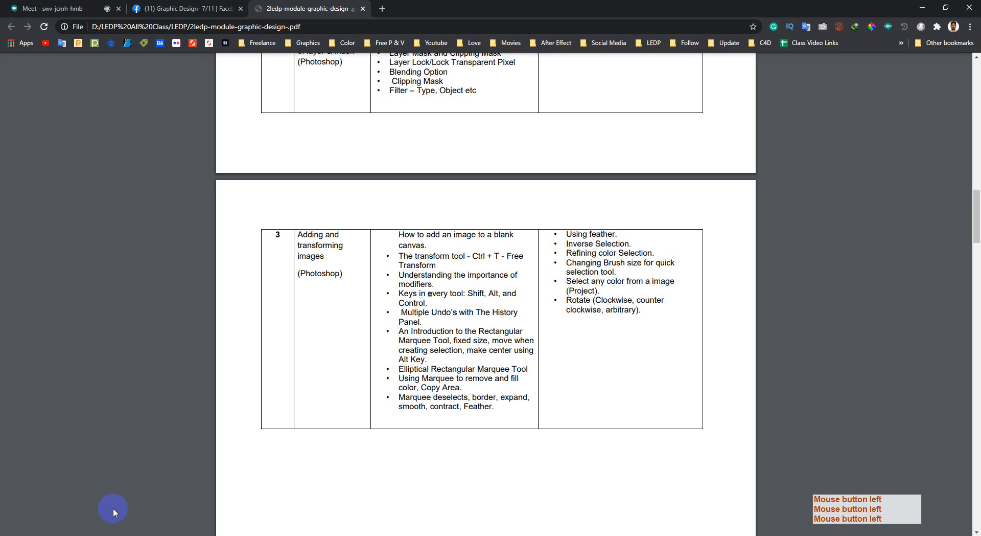
pyautogui.click(59, 4)
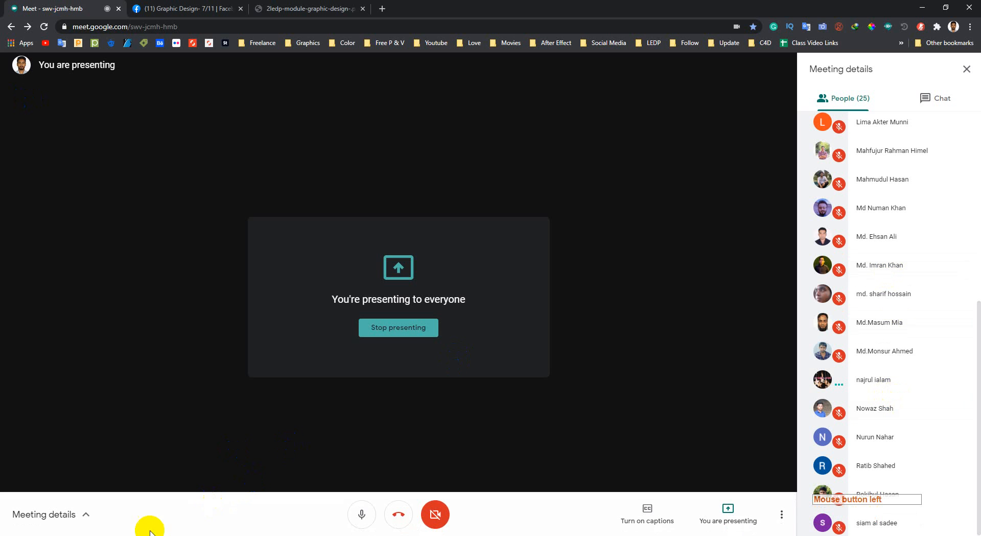
pyautogui.click(114, 531)
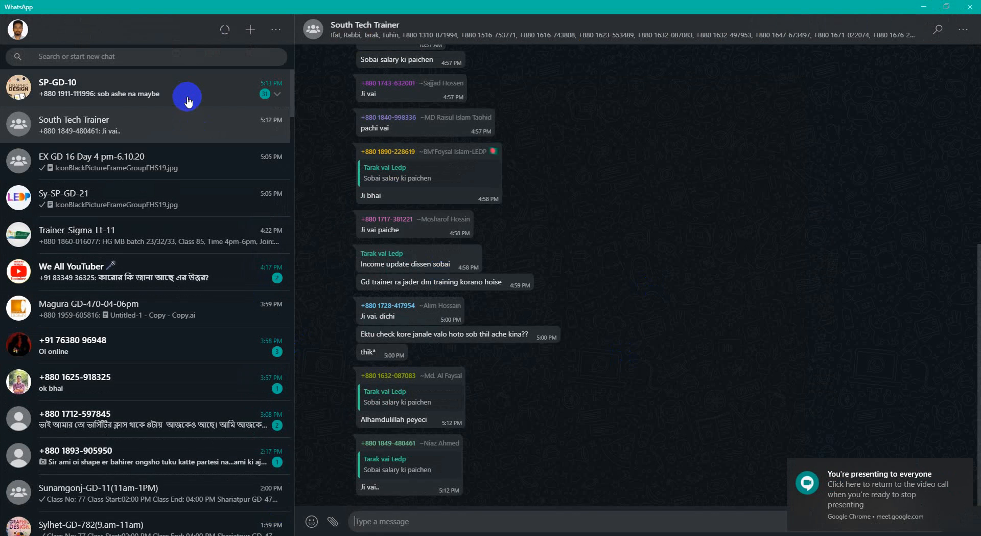
pyautogui.click(186, 97)
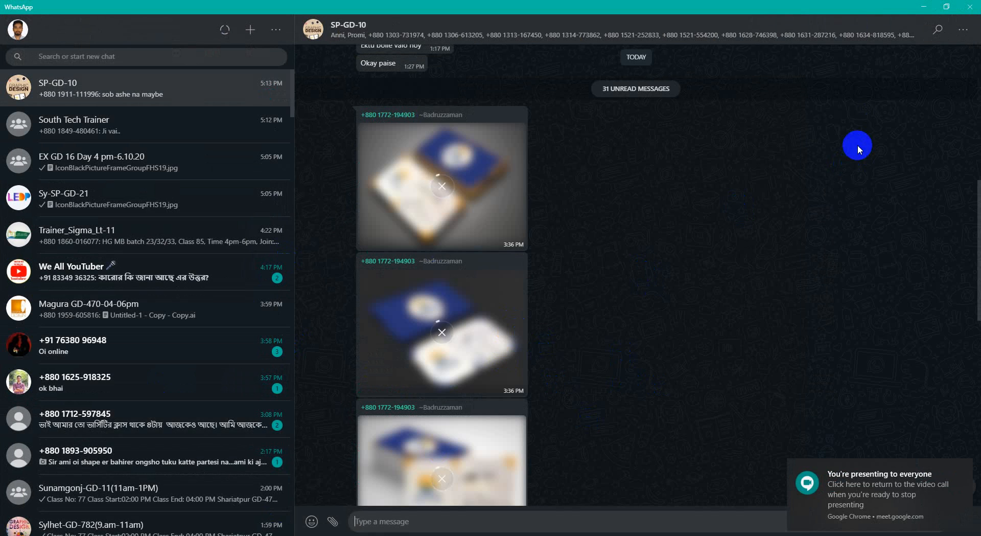
pyautogui.click(913, 12)
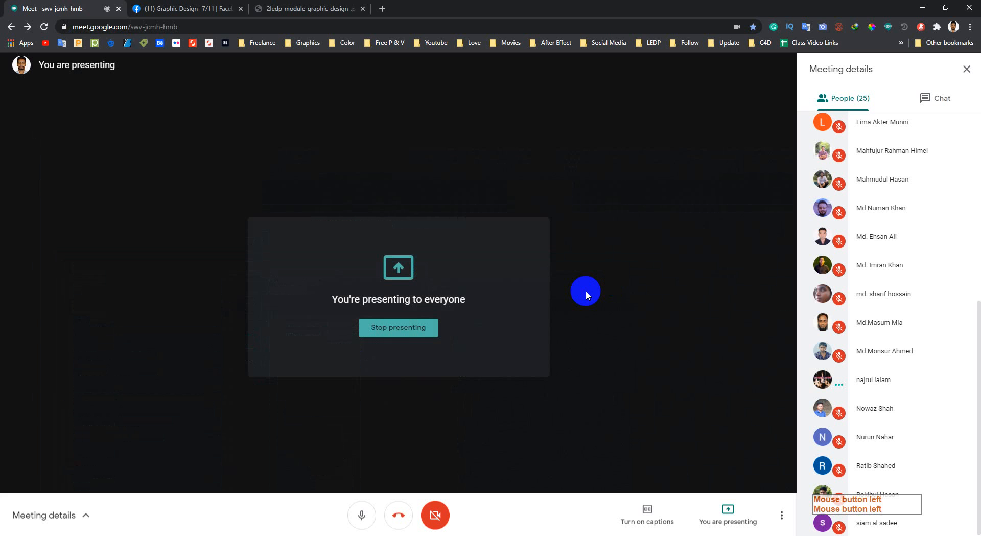
# Switch from the Meet call to the brick composition in Photoshop
pyautogui.click(164, 525)
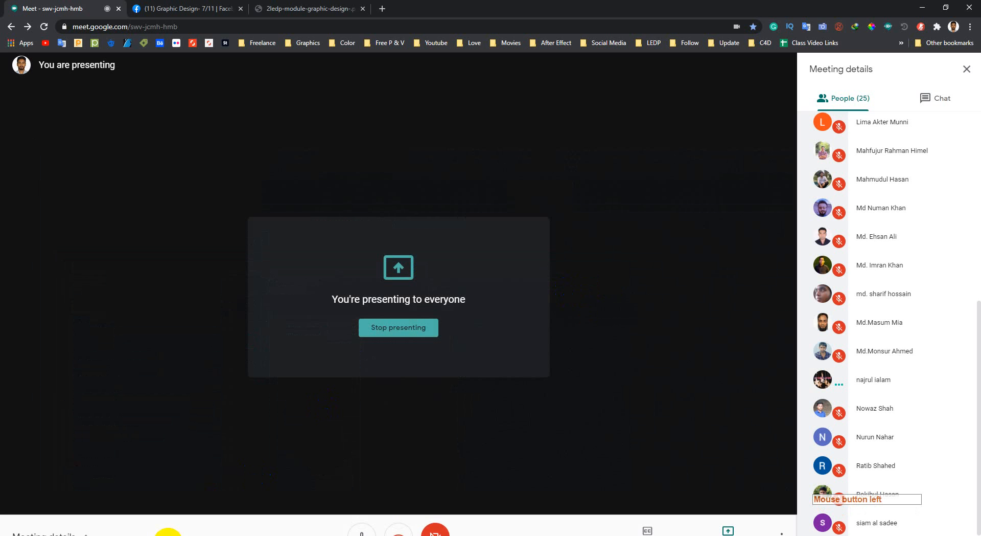
pyautogui.click(162, 511)
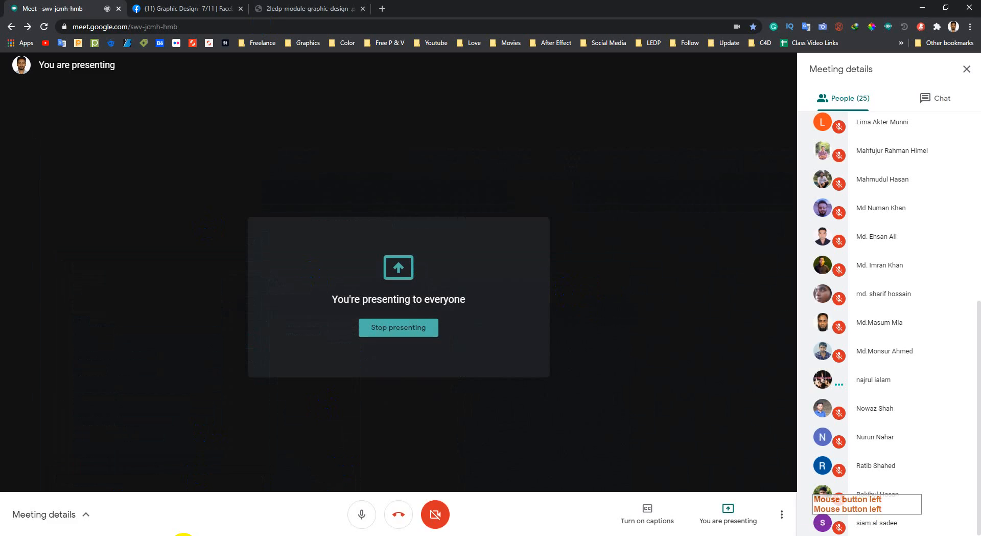
pyautogui.click(182, 533)
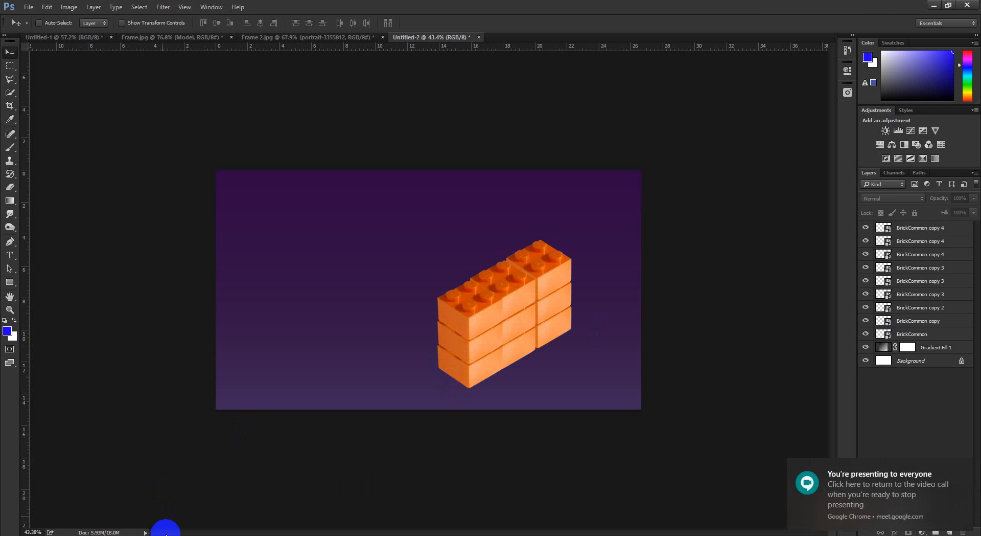
pyautogui.moveTo(166, 531)
# Return to the Meet call in Chrome and look through the participant list for unmuted microphones
pyautogui.click(109, 510)
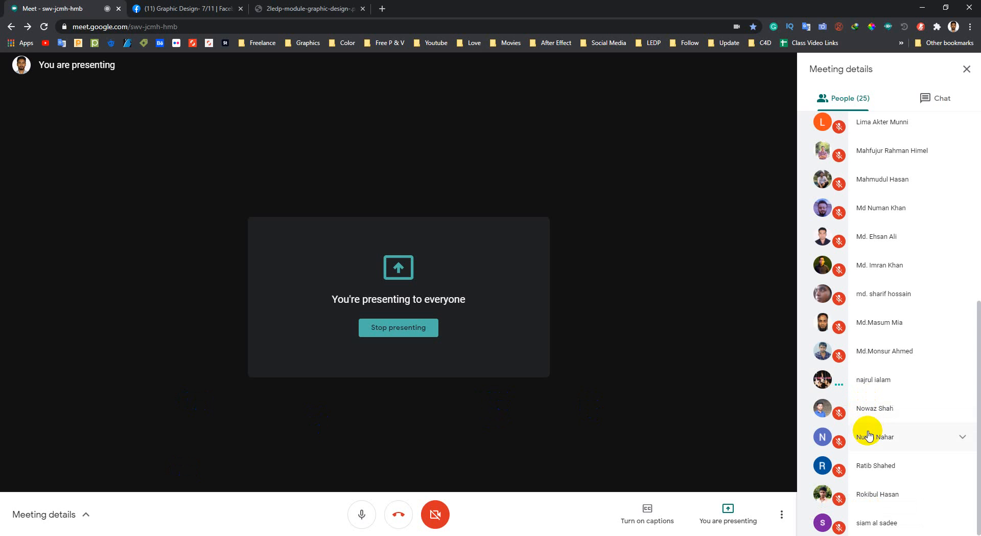
pyautogui.scroll(7, 869, 424)
pyautogui.scroll(-6, 856, 419)
pyautogui.scroll(-1, 848, 417)
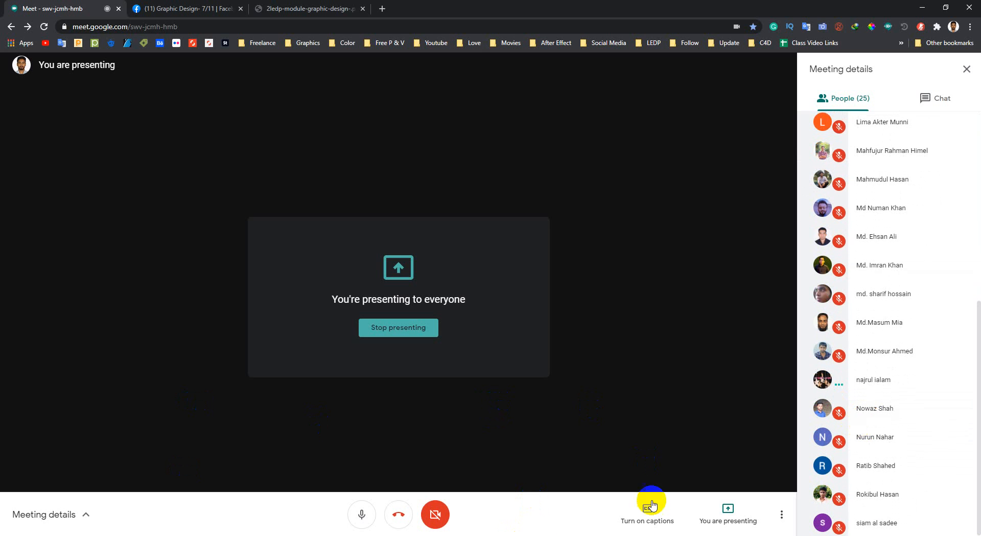
pyautogui.scroll(3, 896, 438)
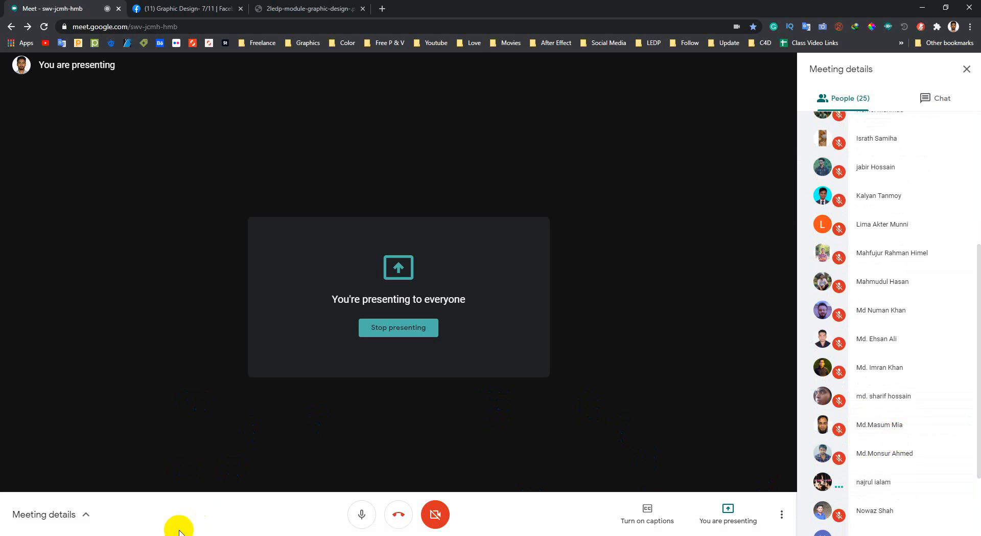
pyautogui.click(126, 532)
pyautogui.click(106, 506)
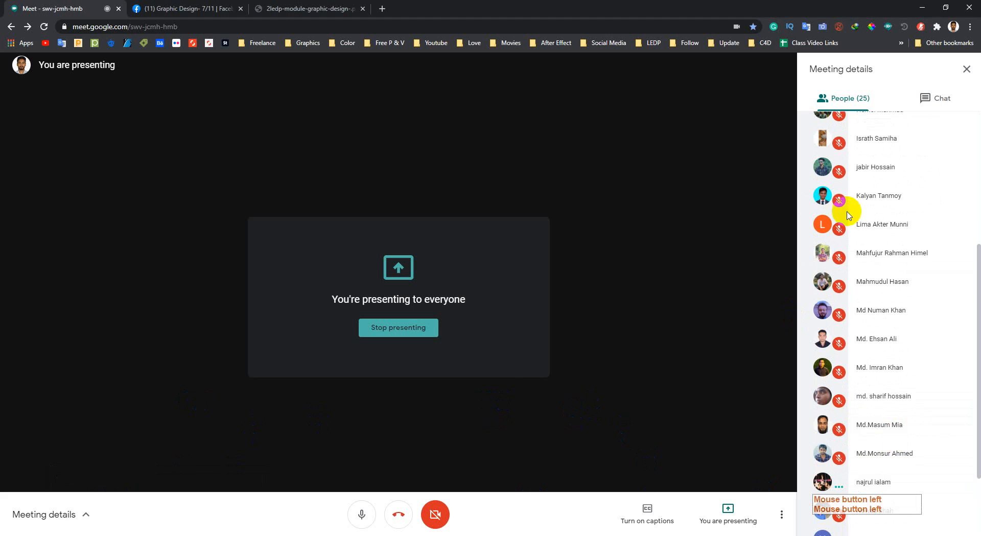
pyautogui.scroll(4, 922, 273)
pyautogui.scroll(2, 926, 284)
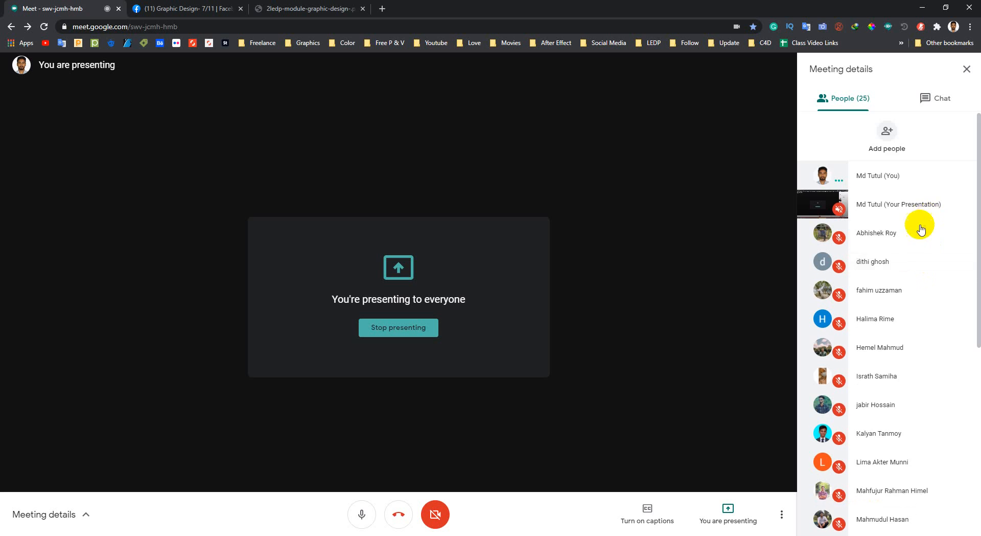
pyautogui.scroll(-7, 912, 251)
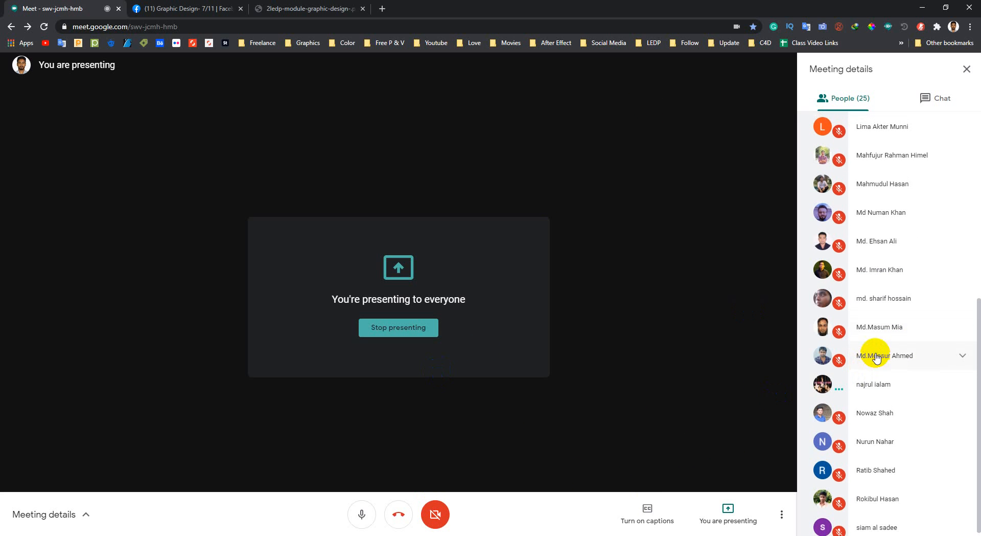
pyautogui.scroll(5, 875, 353)
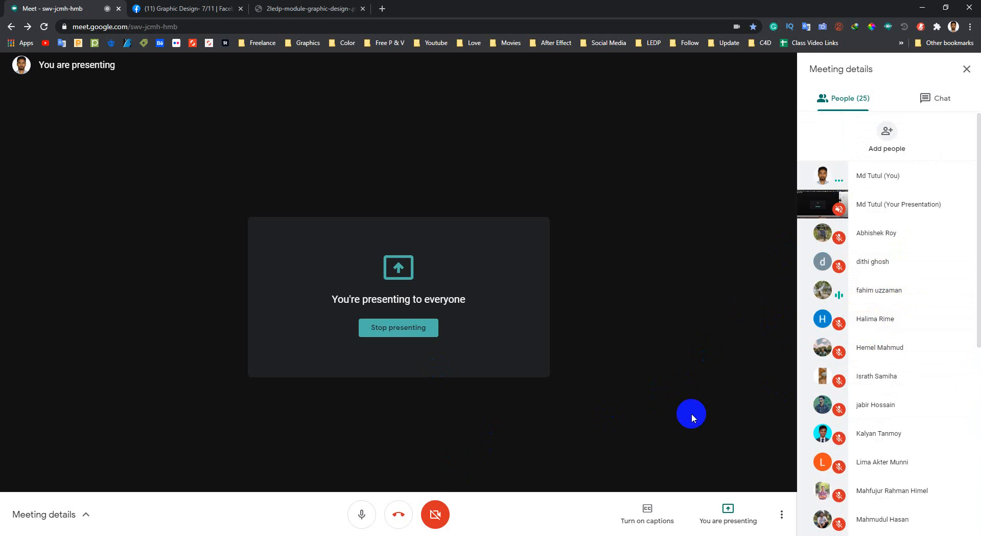
# Stop presenting in the Meet call, open the presenting options and watch the participant's shared Photoshop screen
pyautogui.click(743, 508)
pyautogui.click(736, 471)
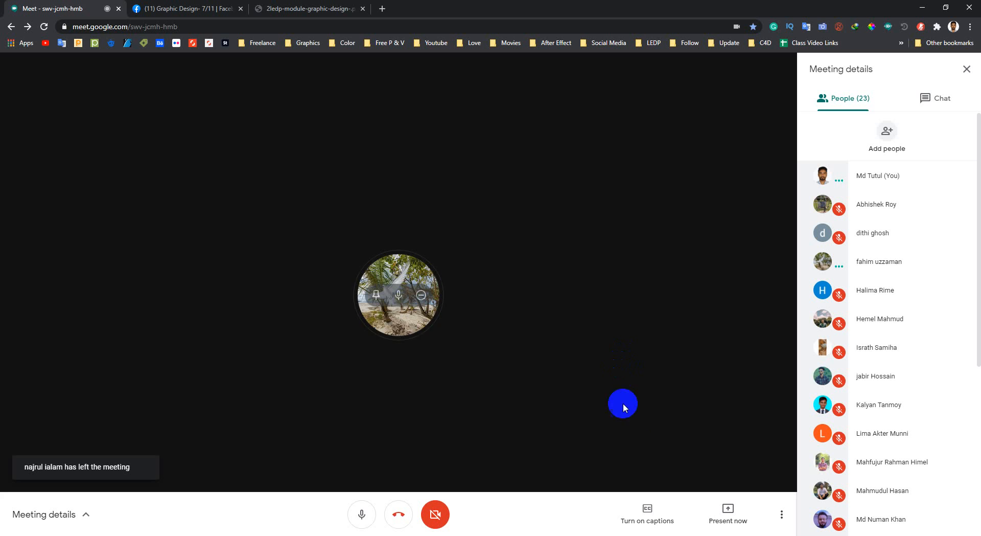
pyautogui.click(728, 512)
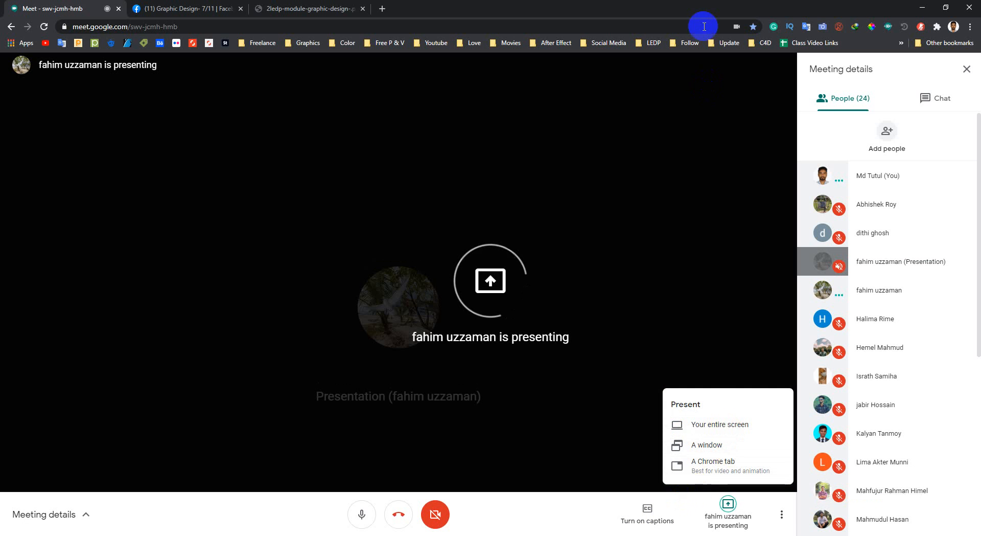
pyautogui.click(684, 384)
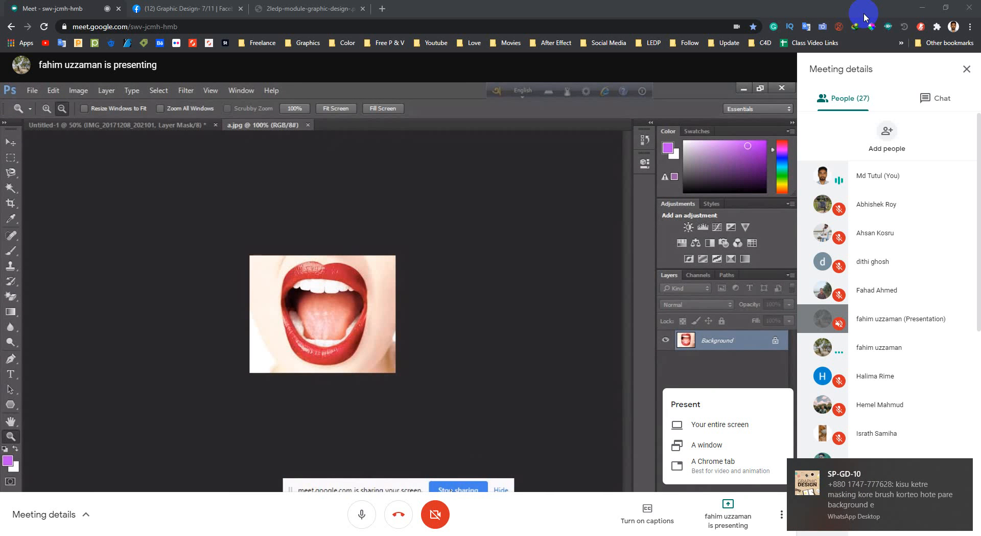
pyautogui.moveTo(429, 373)
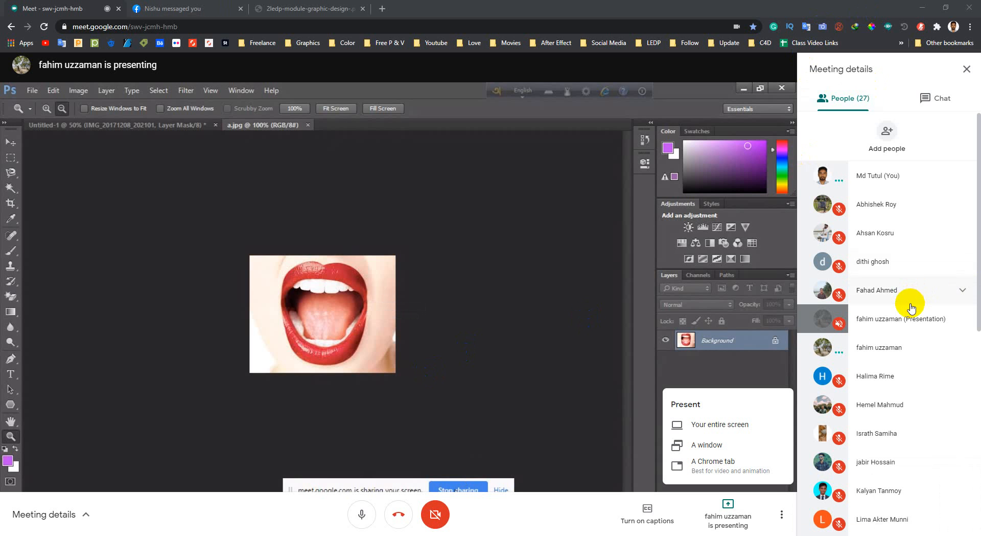
pyautogui.moveTo(606, 369)
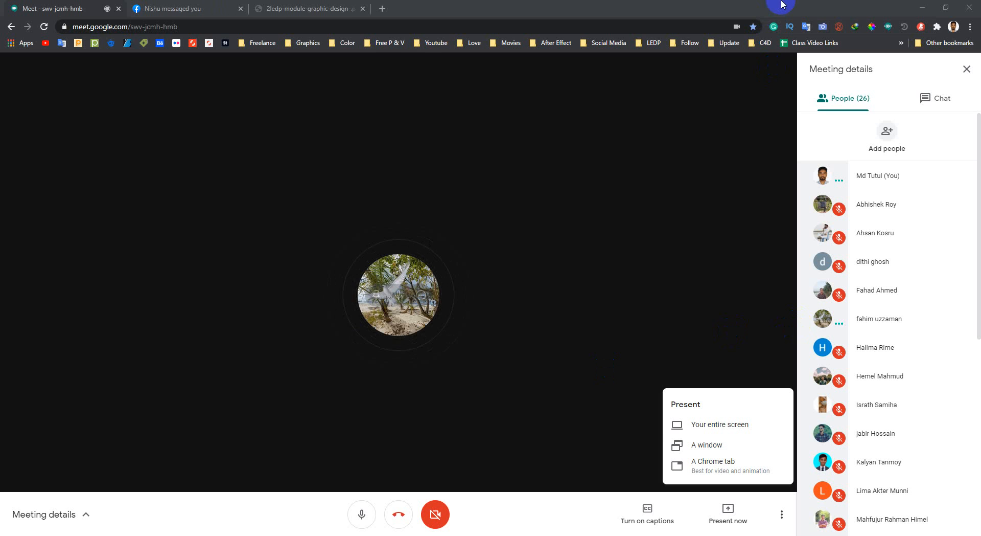
# Present the entire screen to the Meet call and hide the screen-sharing notice
pyautogui.click(484, 521)
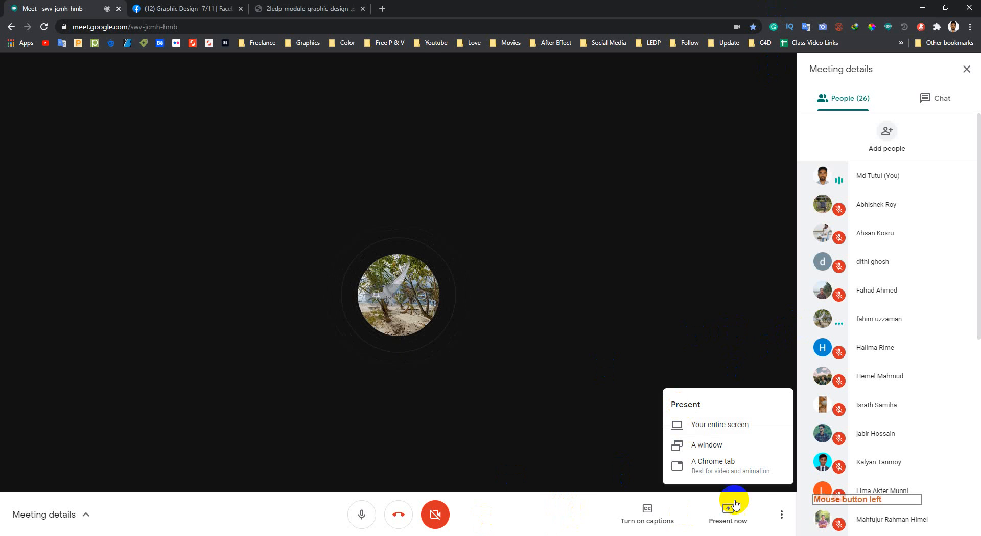
pyautogui.click(734, 442)
pyautogui.click(584, 248)
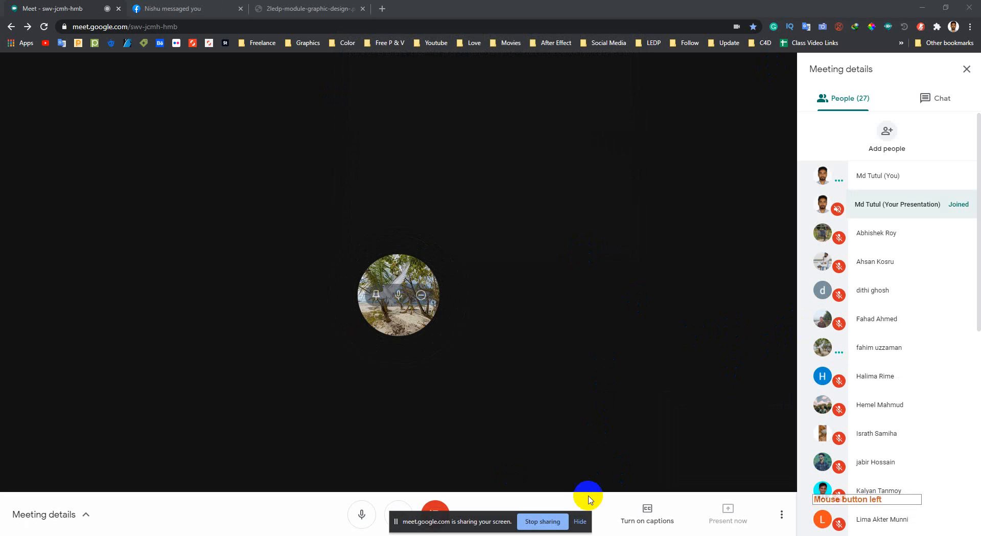
pyautogui.click(580, 521)
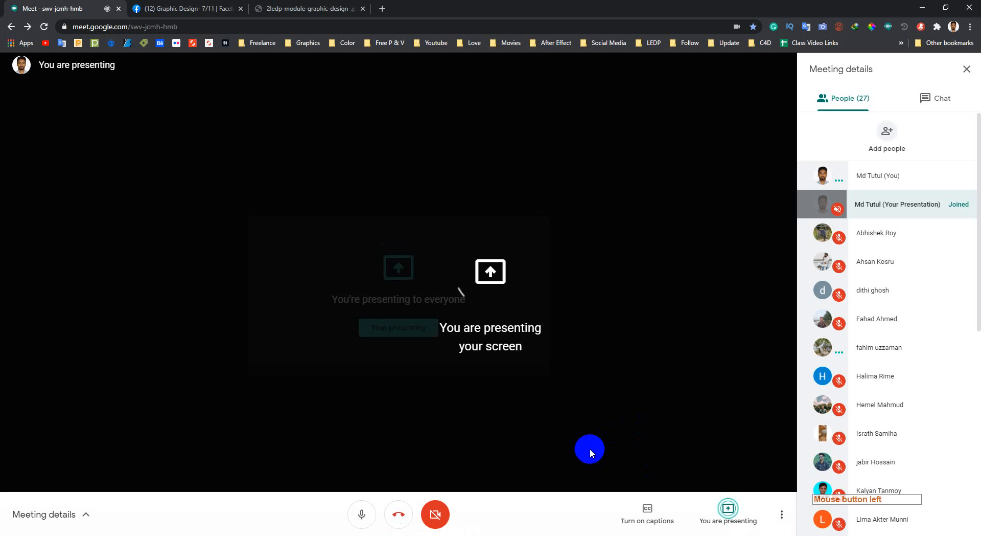